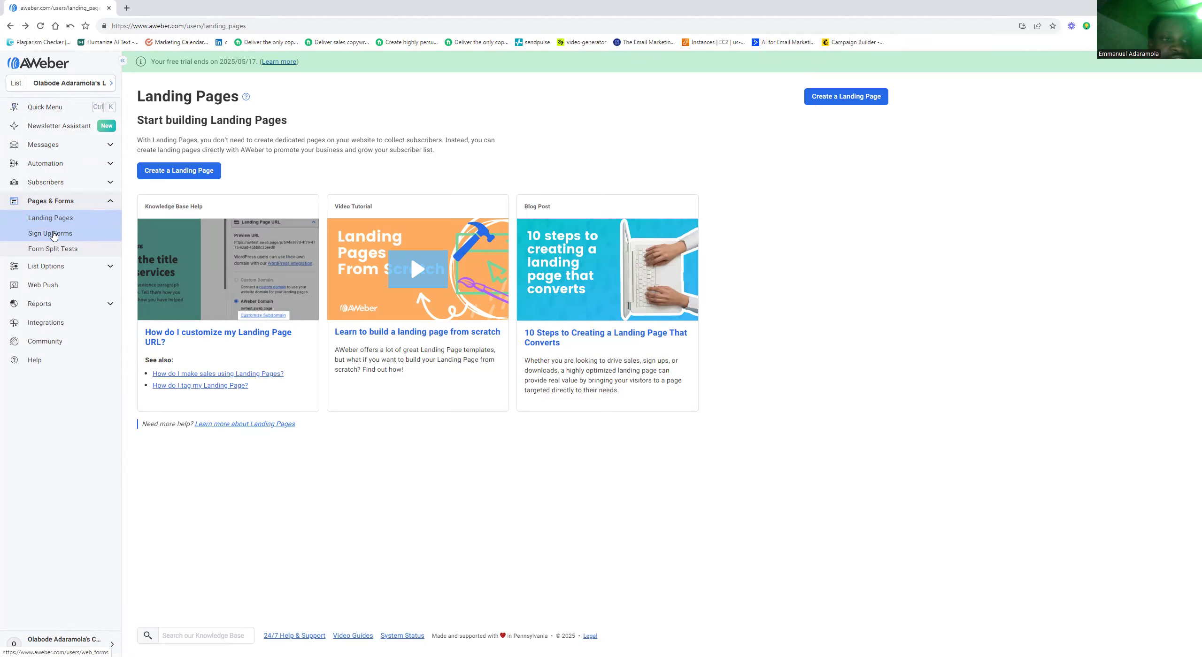
Step: Start a new sign-up form for the website and add the US Address field to it
{"action": "left_click", "coordinate": [53, 234]}
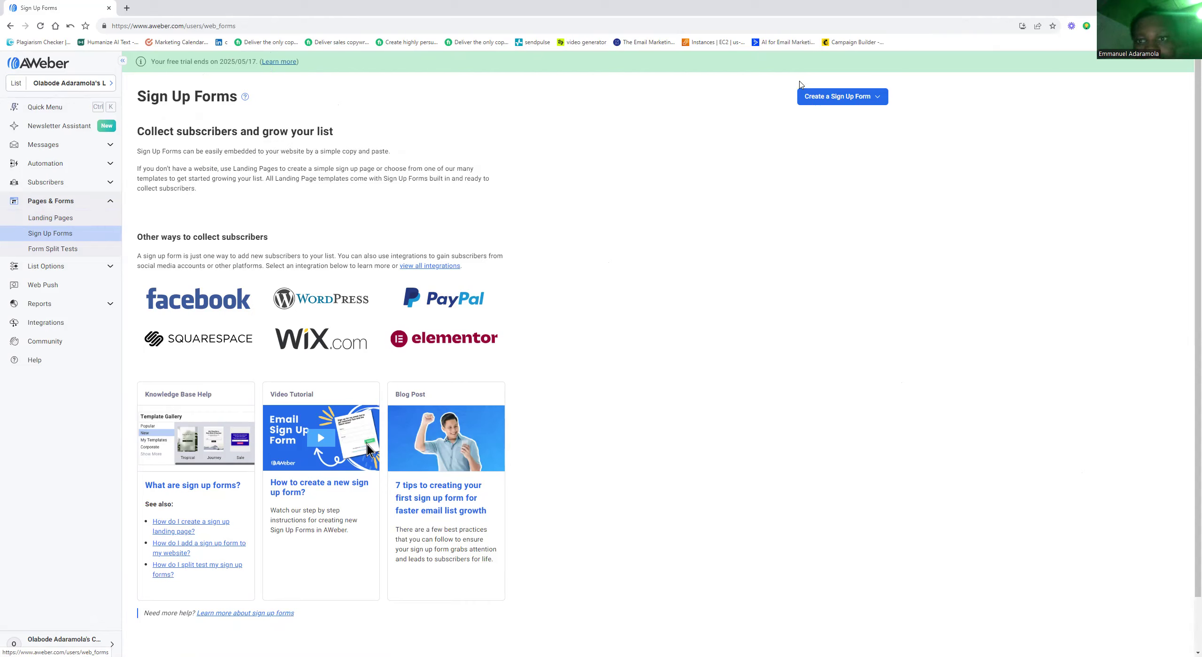
{"action": "left_click", "coordinate": [872, 96]}
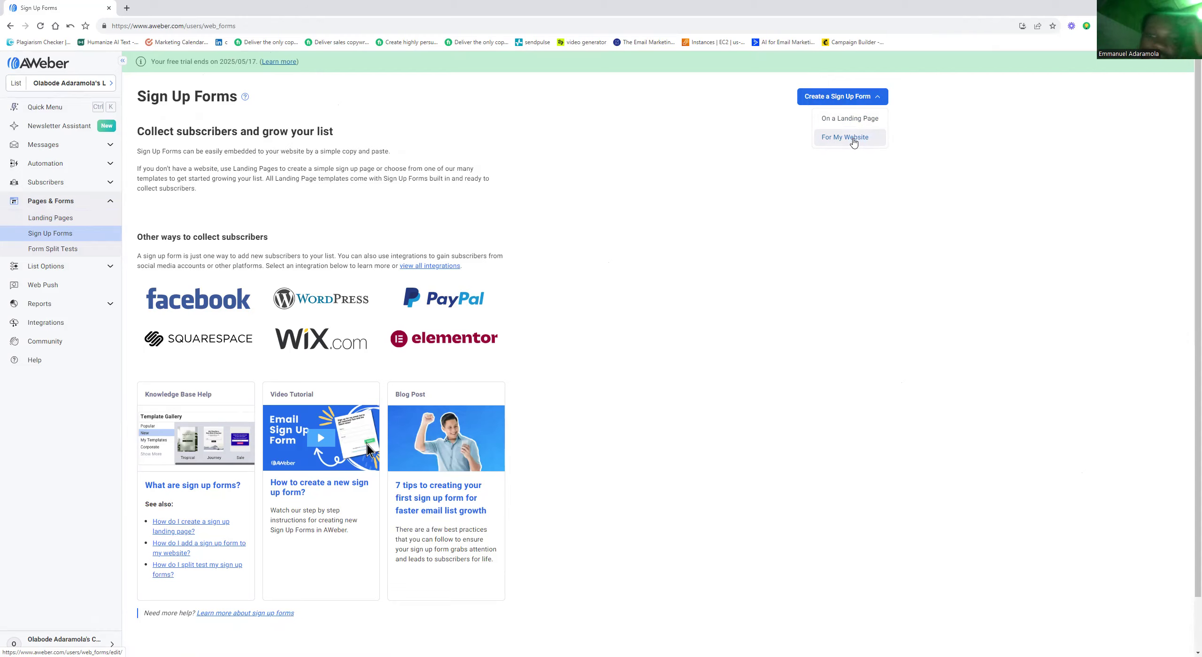
{"action": "left_click", "coordinate": [854, 141]}
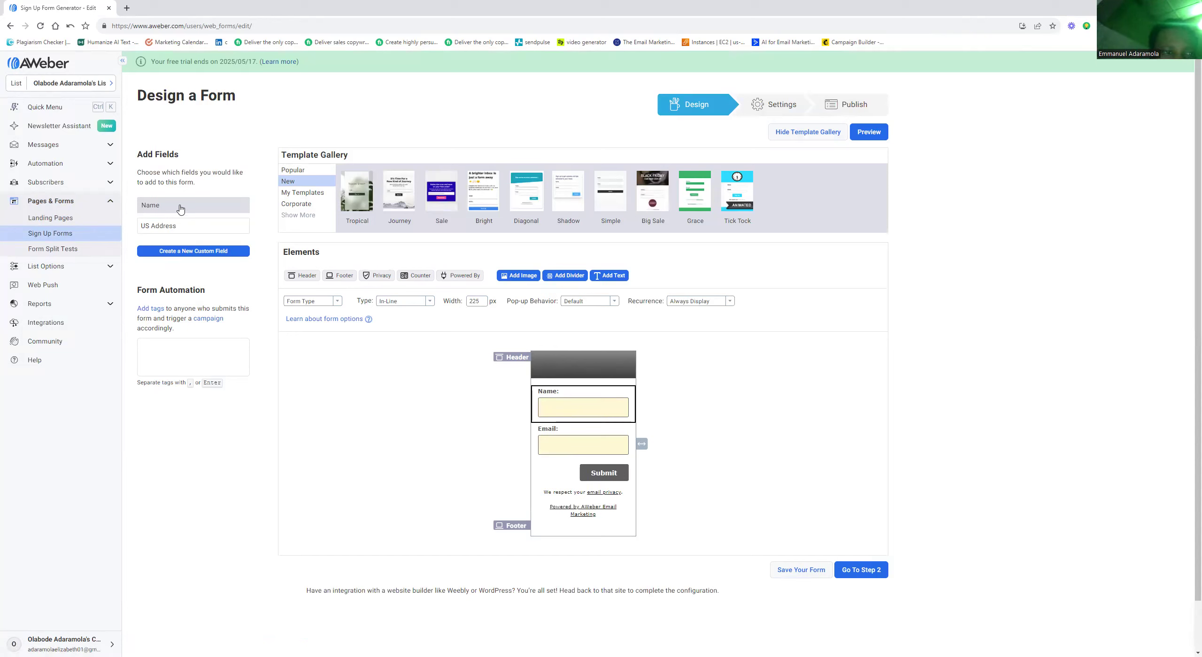
{"action": "left_click", "coordinate": [205, 224]}
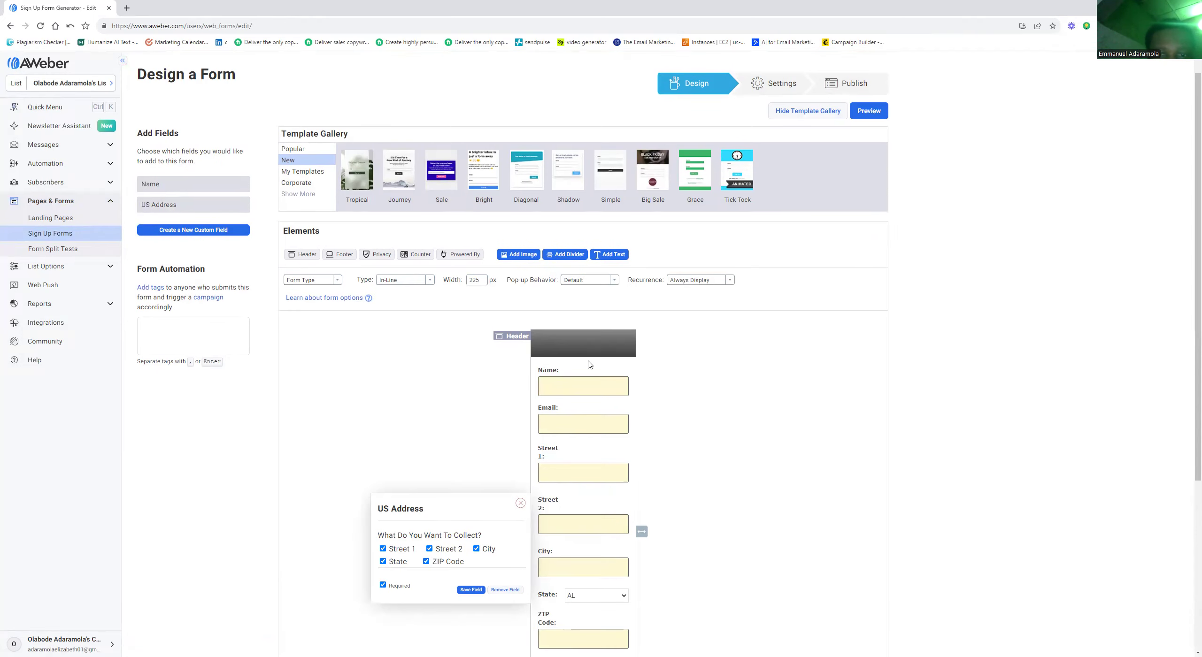
{"action": "scroll", "coordinate": [589, 365], "scroll_direction": "down", "scroll_amount": 2}
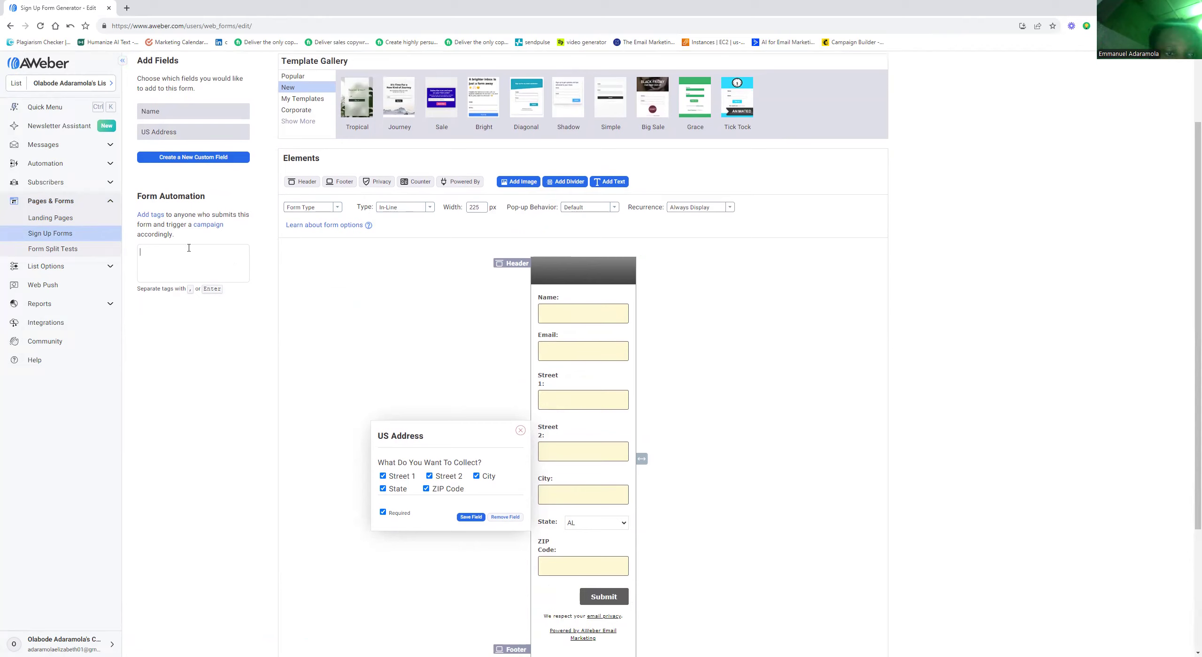
{"action": "type", "text": "ghhh"}
{"action": "key", "text": "BackSpace"}
{"action": "key", "text": "BackSpace"}
{"action": "key", "text": "BackSpace"}
{"action": "scroll", "coordinate": [151, 266], "scroll_direction": "up", "scroll_amount": 2}
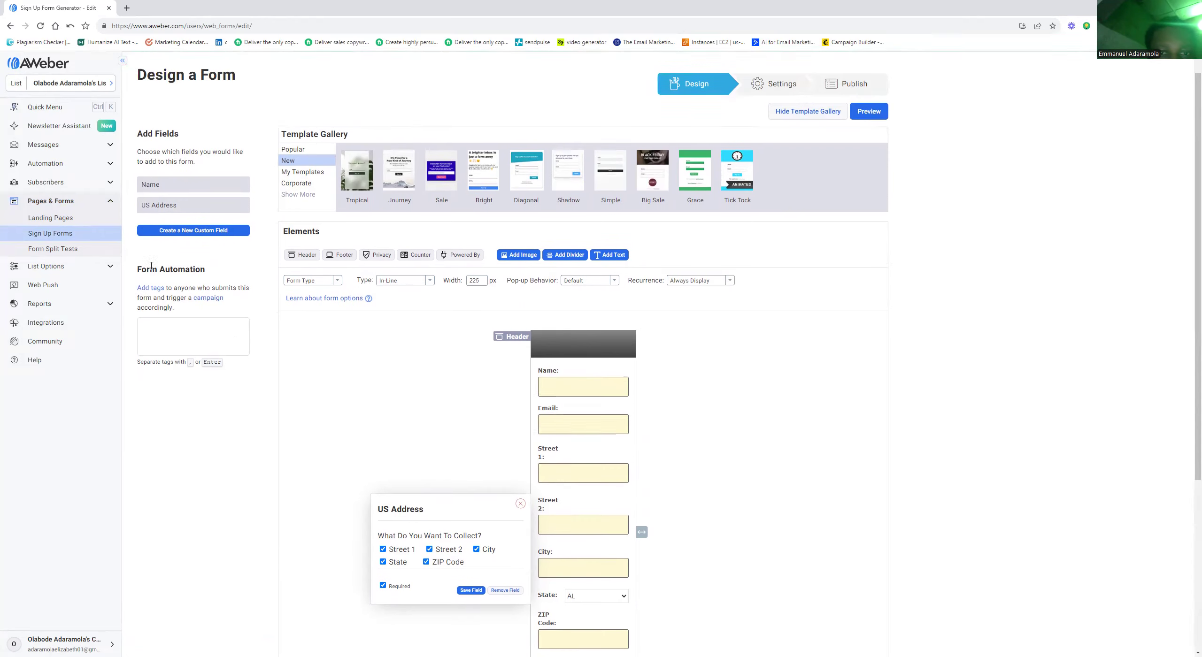
Step: Remove the form's header and load the Big Sale template in Blue
{"action": "left_click", "coordinate": [300, 265]}
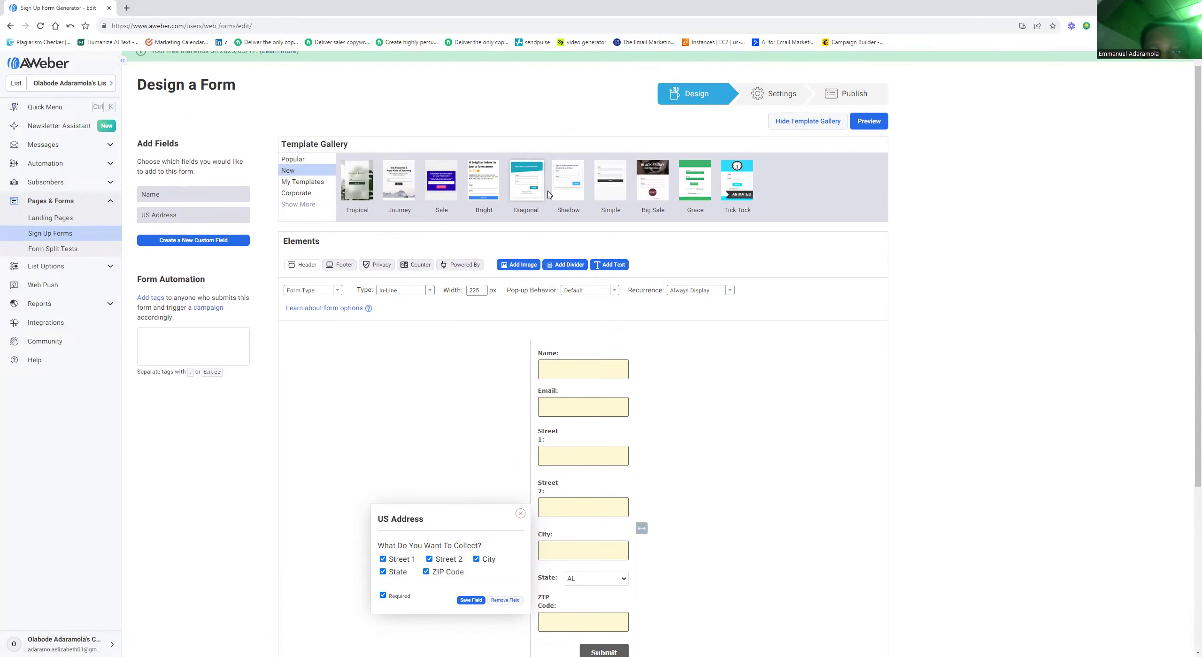
{"action": "left_click", "coordinate": [651, 173]}
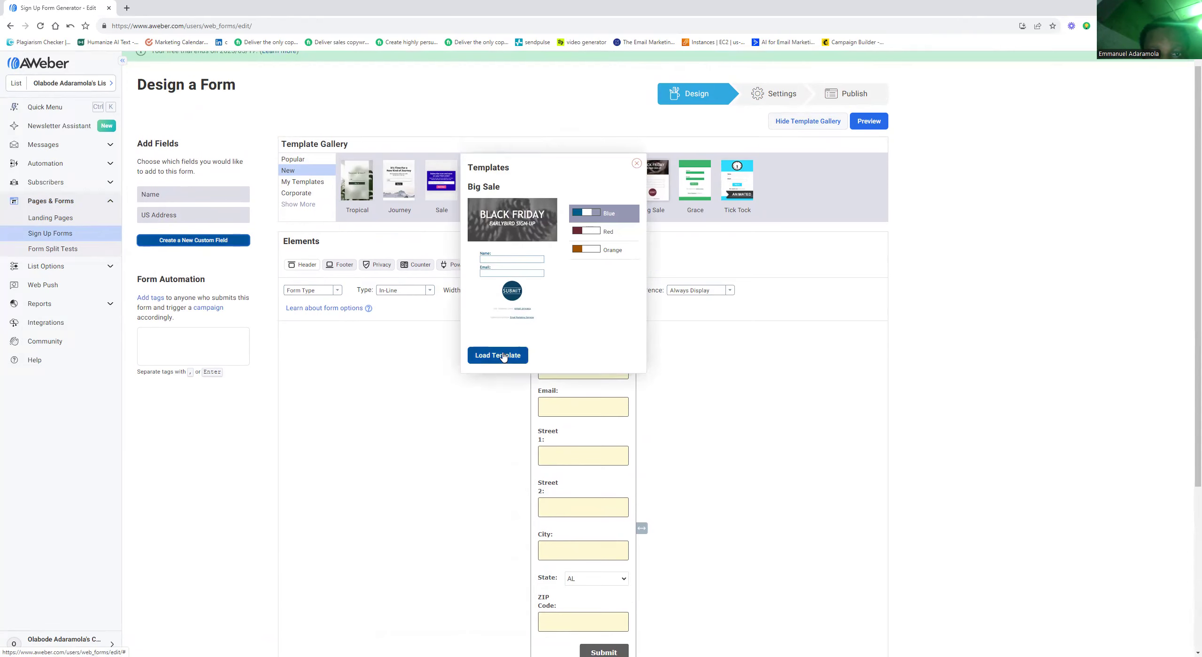
{"action": "left_click", "coordinate": [503, 354]}
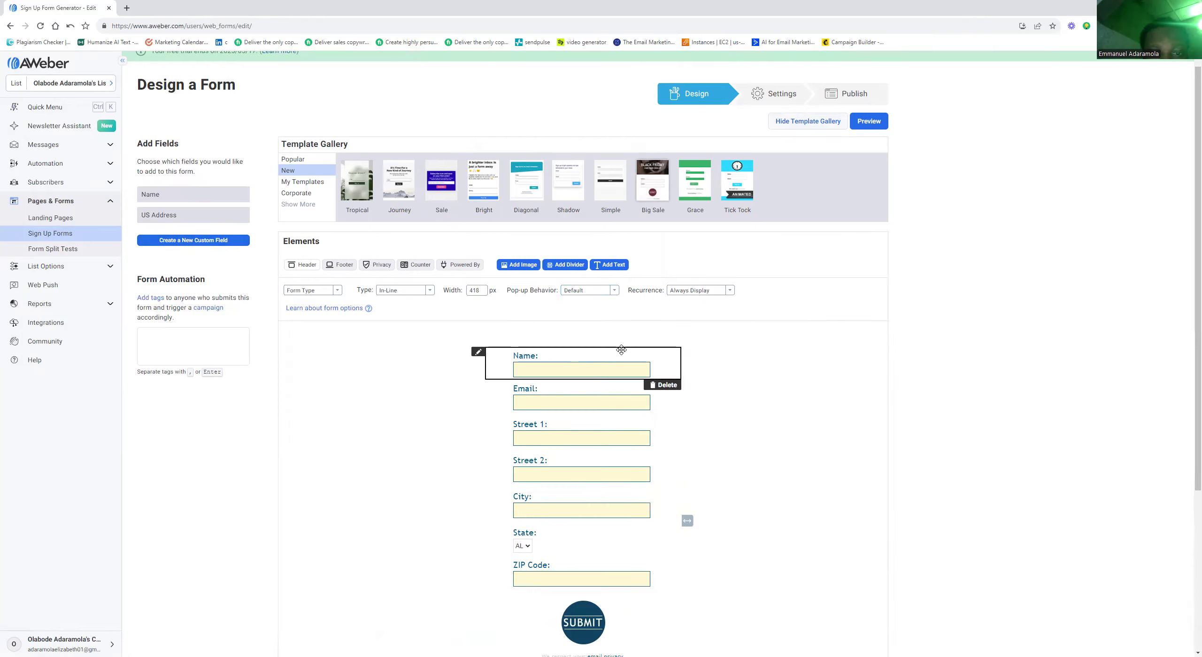
{"action": "scroll", "coordinate": [884, 335], "scroll_direction": "down", "scroll_amount": 1}
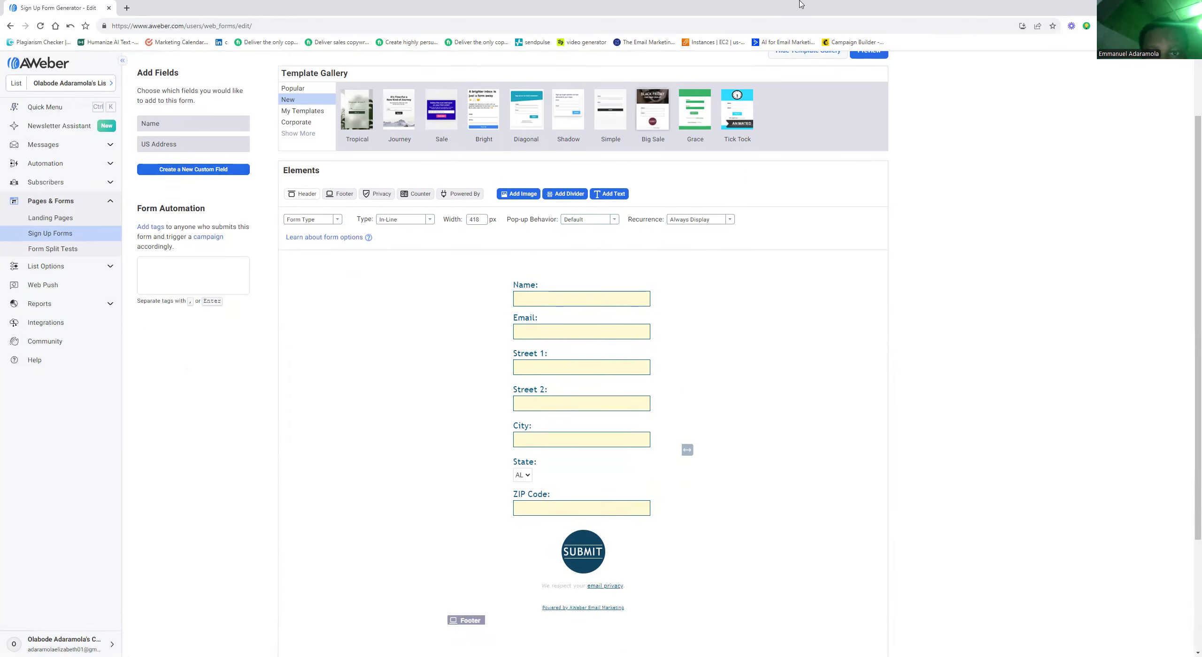
Step: Load the Grace template in Purple and add the header element to the form
{"action": "left_click", "coordinate": [700, 112]}
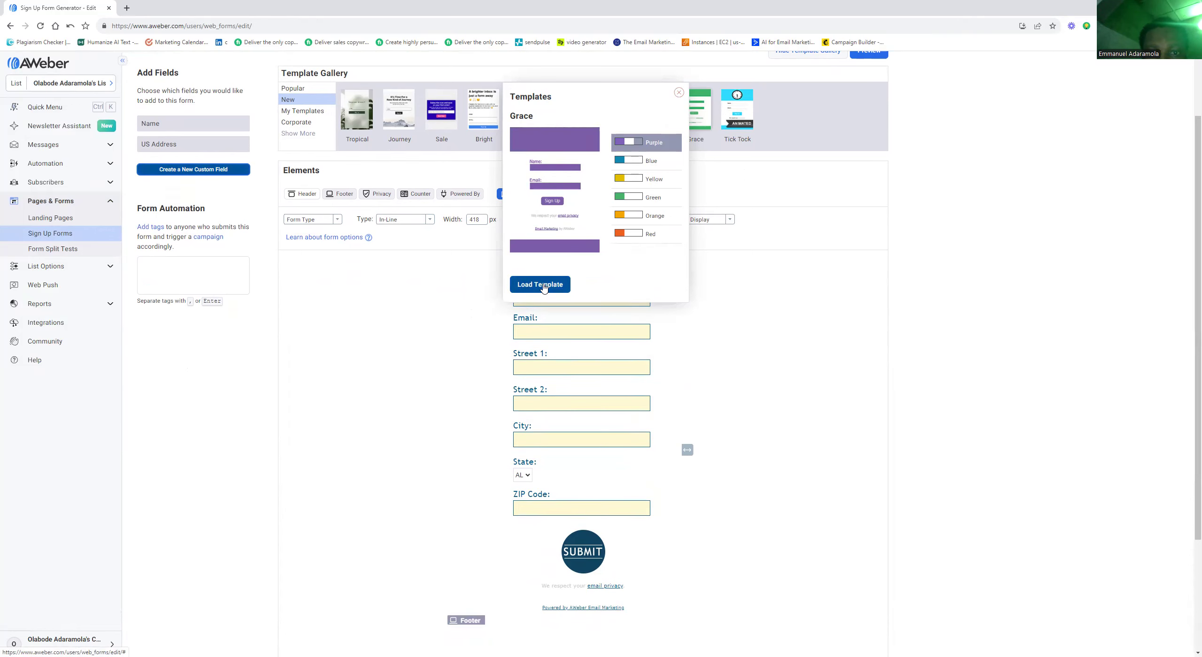
{"action": "left_click", "coordinate": [540, 285]}
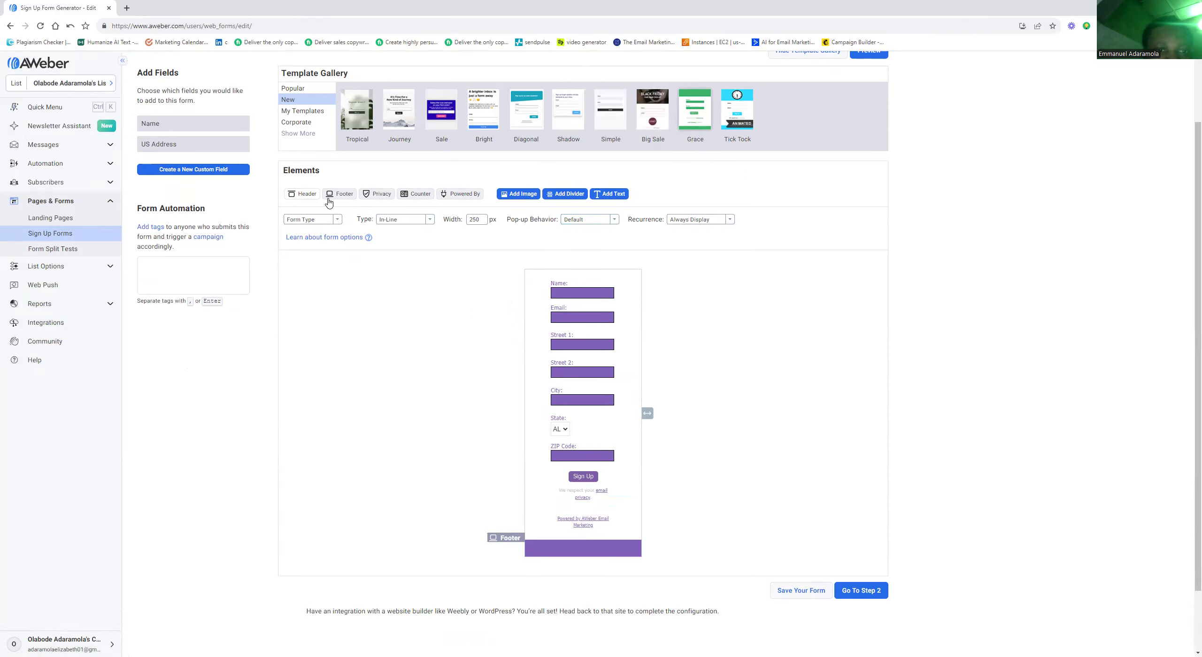
{"action": "left_click", "coordinate": [305, 194]}
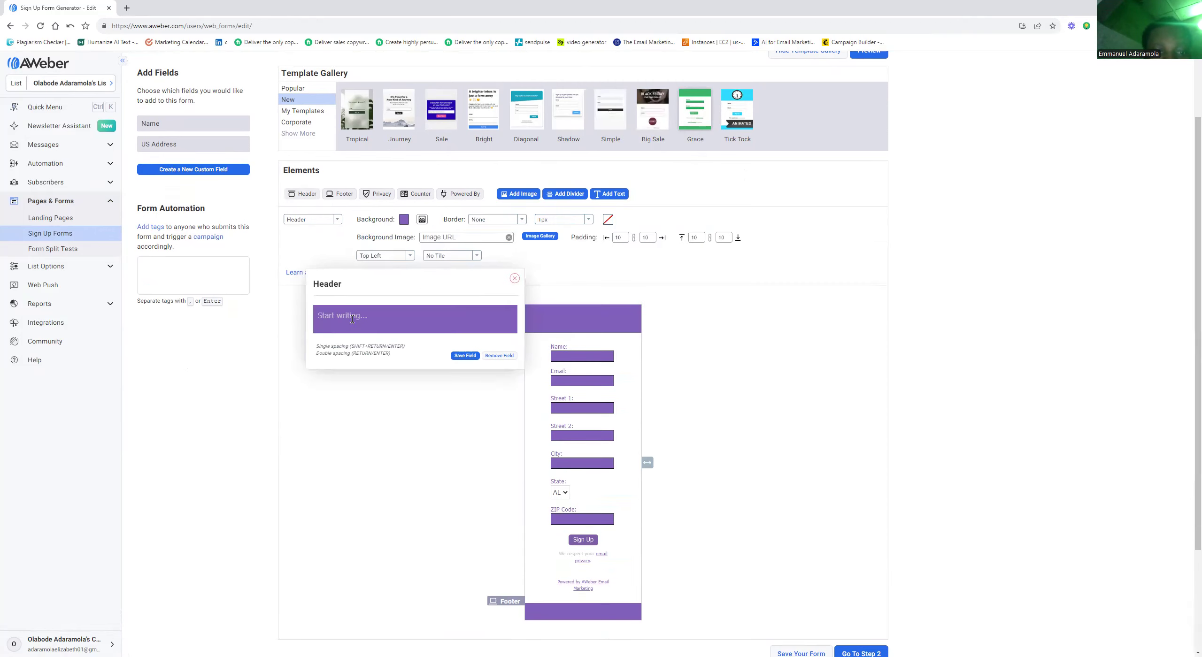
Step: Enter "hjjkkkk" as the form's header text
{"action": "left_click", "coordinate": [427, 316]}
{"action": "type", "text": "hjjkkkk"}
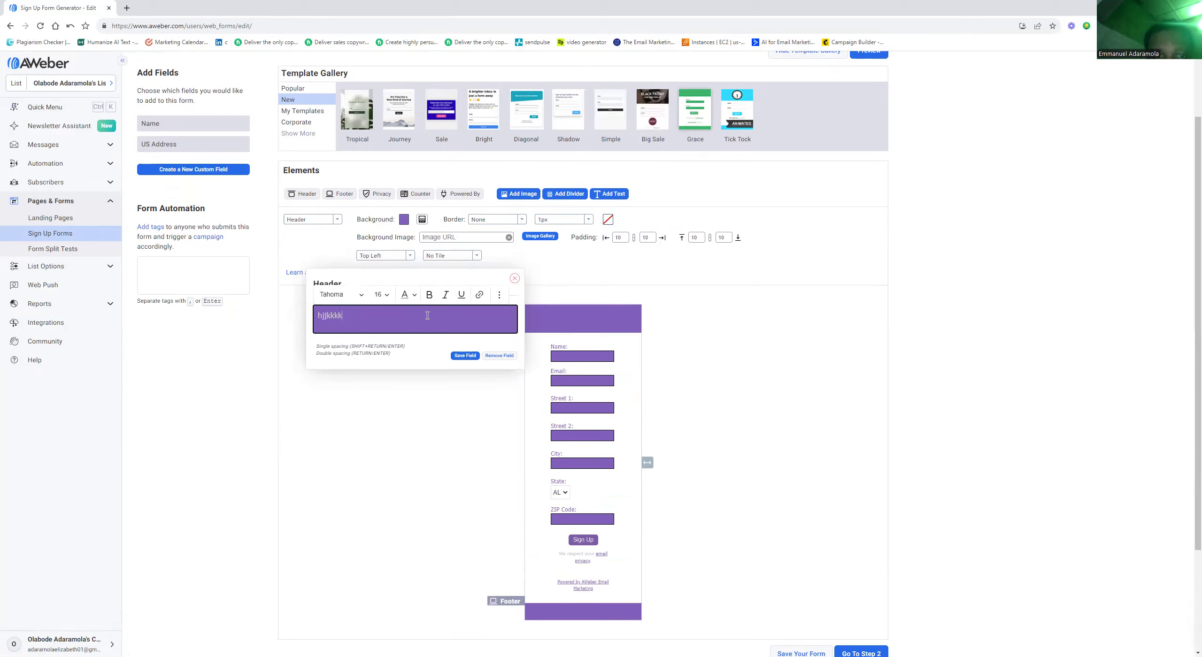
{"action": "left_click", "coordinate": [426, 278]}
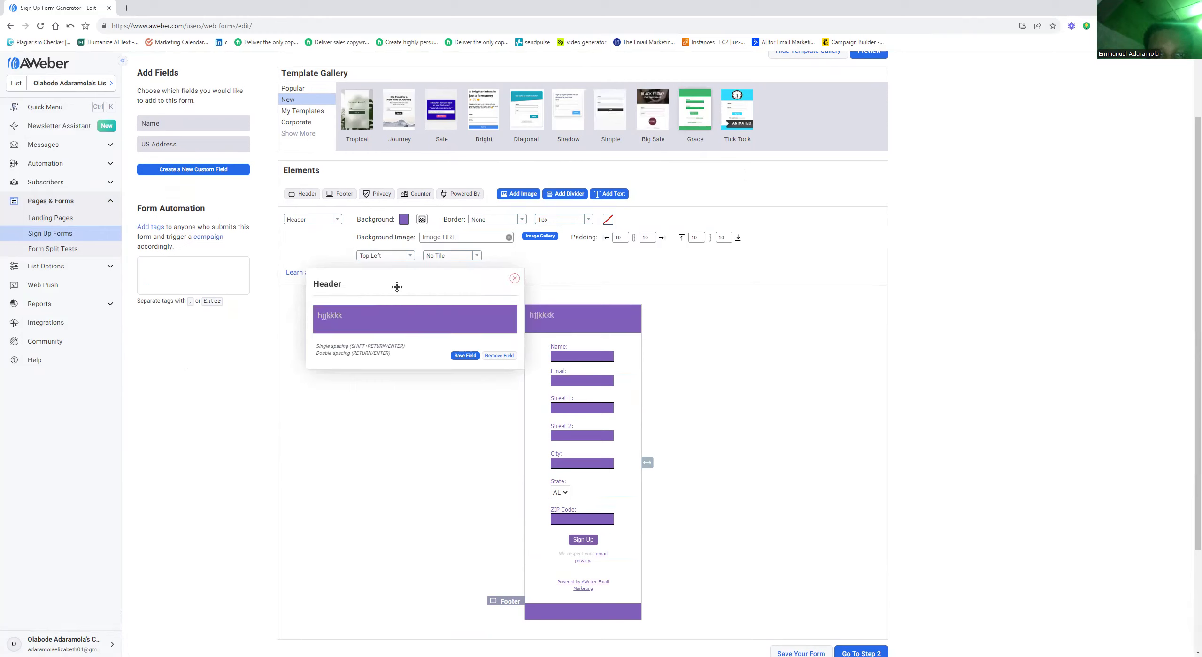
Step: Link the whole header text to google.com and save the link
{"action": "left_click", "coordinate": [357, 320]}
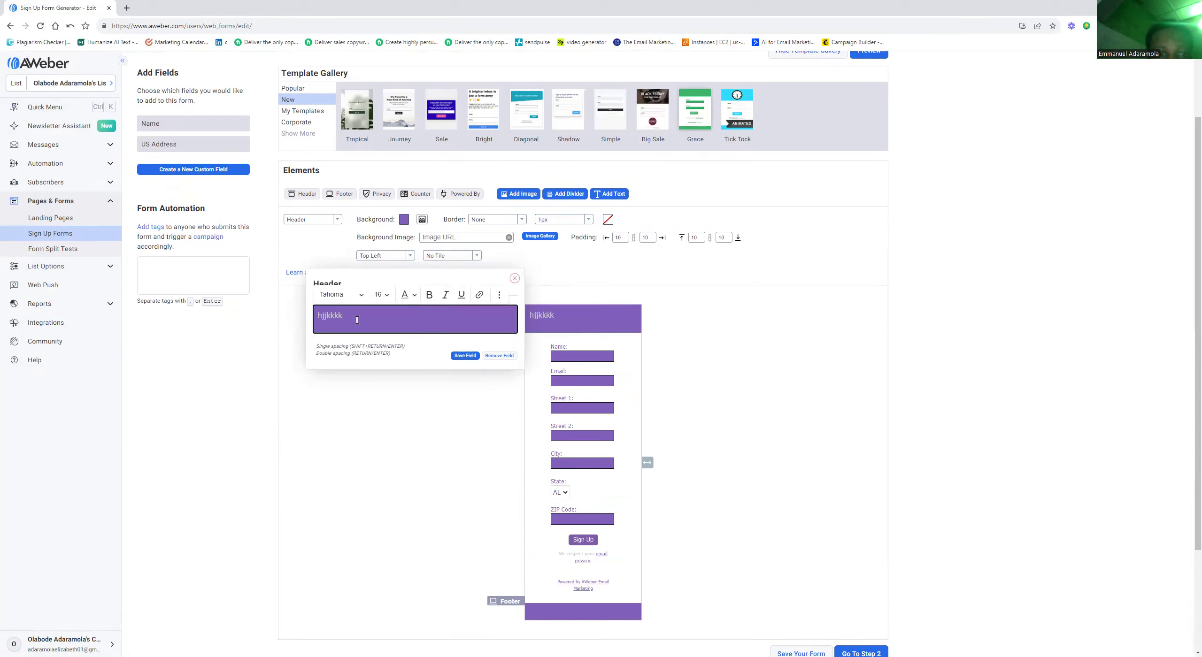
{"action": "double_click", "coordinate": [350, 319]}
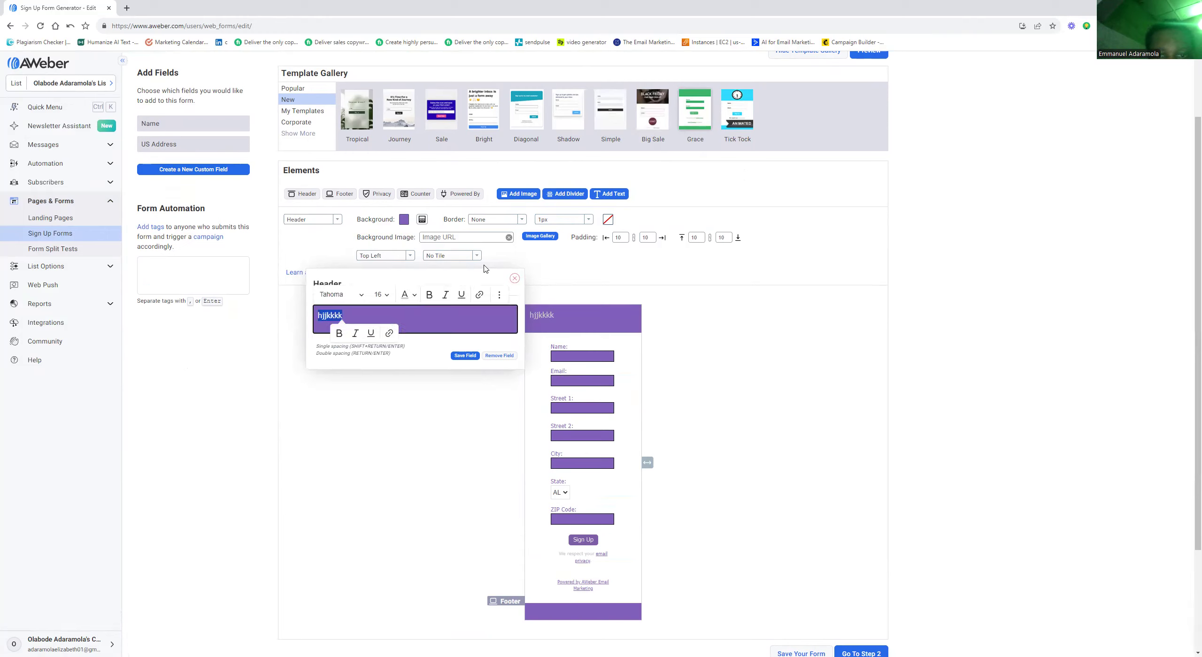
{"action": "left_click", "coordinate": [480, 295]}
{"action": "left_click", "coordinate": [391, 381]}
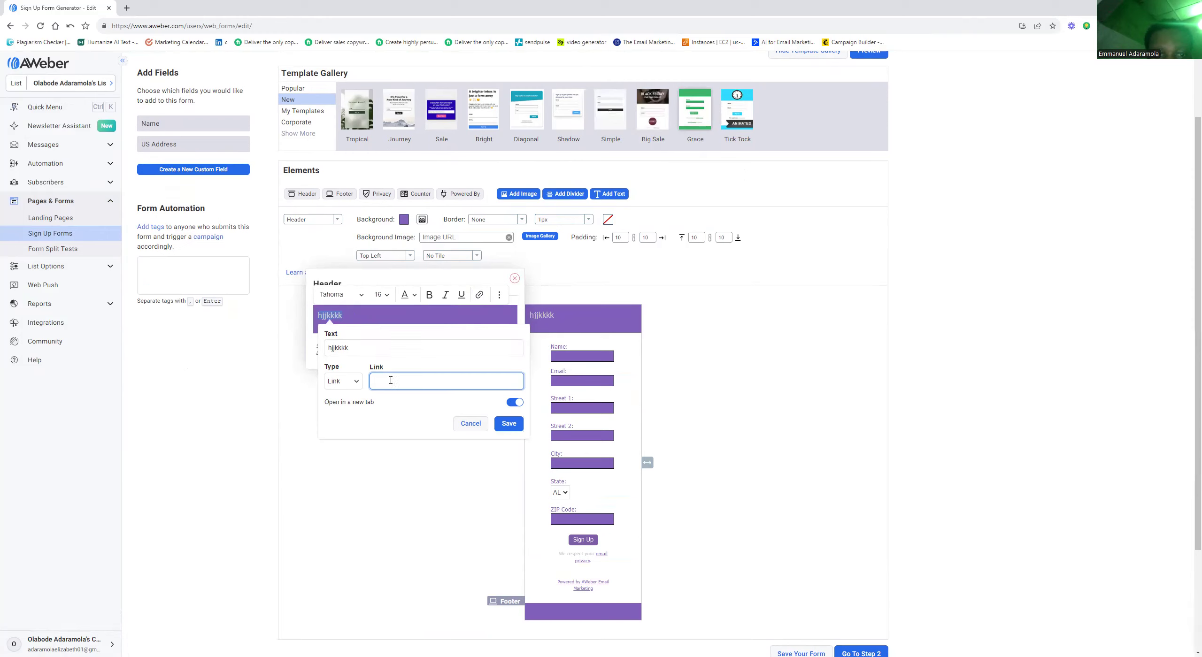
{"action": "type", "text": "goo"}
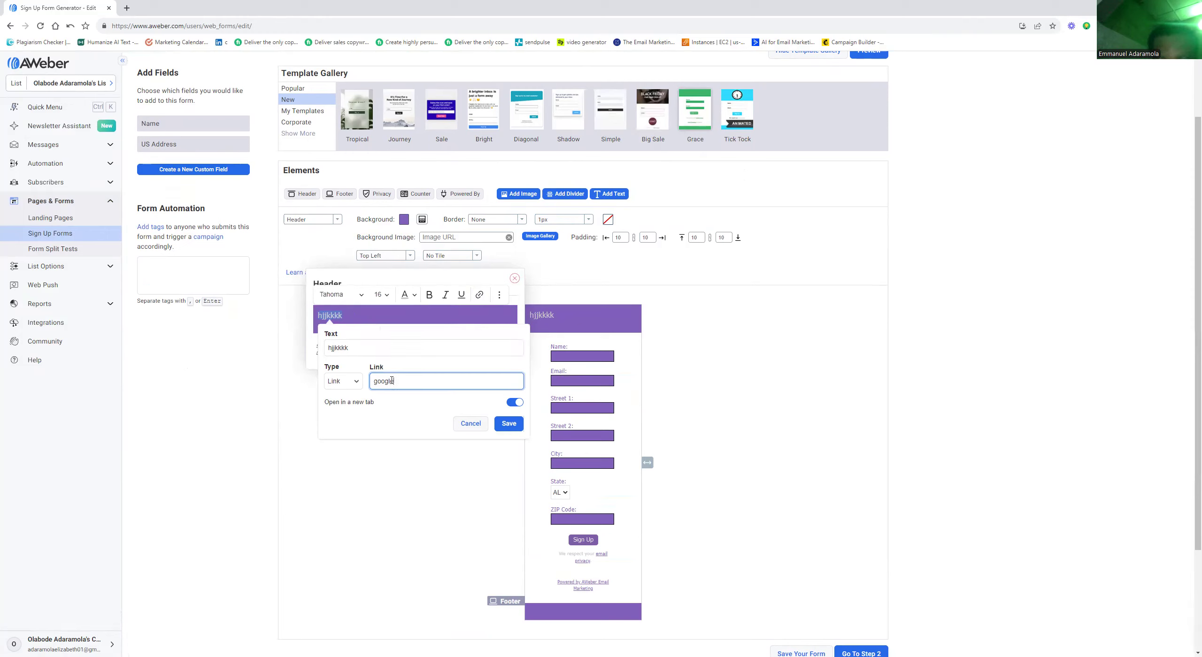
{"action": "type", "text": "gle.com"}
{"action": "left_click", "coordinate": [504, 425]}
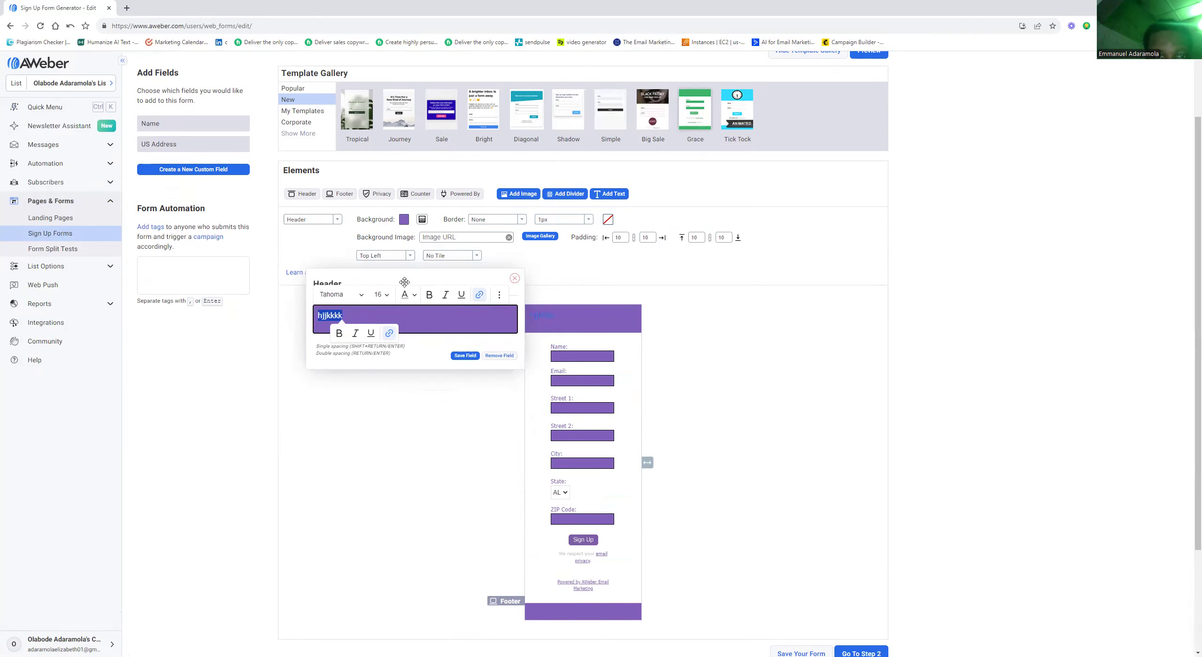
Step: Try formatting the header text as a bulleted list and as a numbered list
{"action": "left_click", "coordinate": [499, 294]}
{"action": "left_click", "coordinate": [481, 313]}
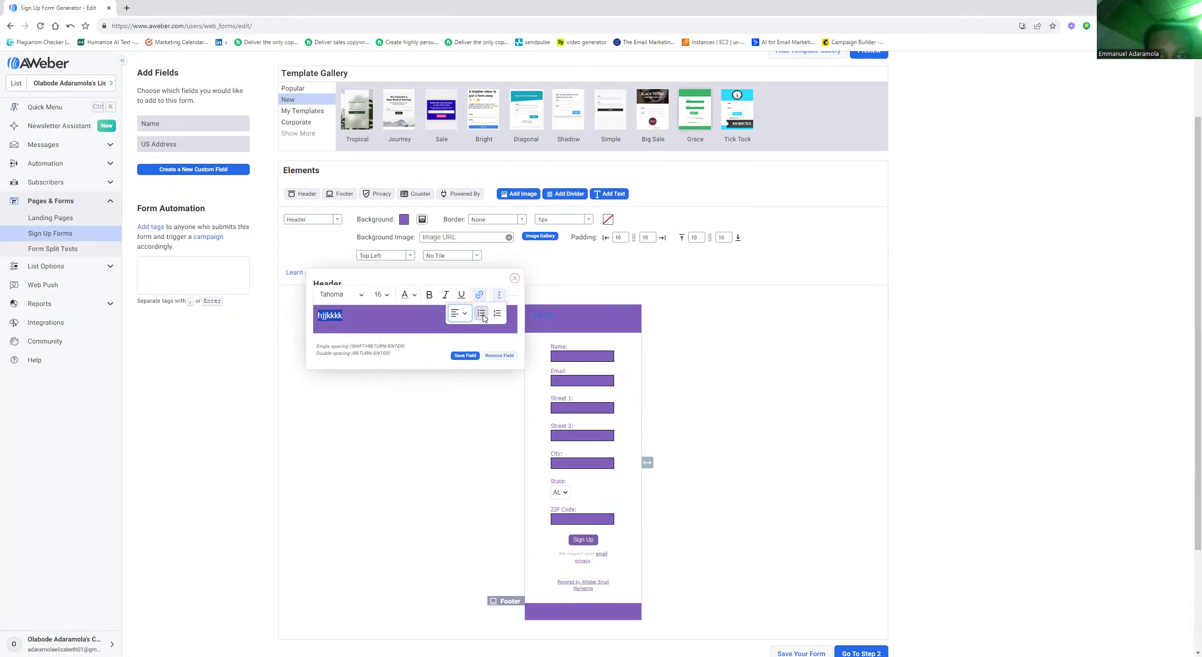
{"action": "left_click", "coordinate": [499, 295]}
{"action": "left_click", "coordinate": [495, 313]}
Step: Center-align the header text and remove its list numbering
{"action": "left_click", "coordinate": [499, 295]}
{"action": "left_click", "coordinate": [459, 313]}
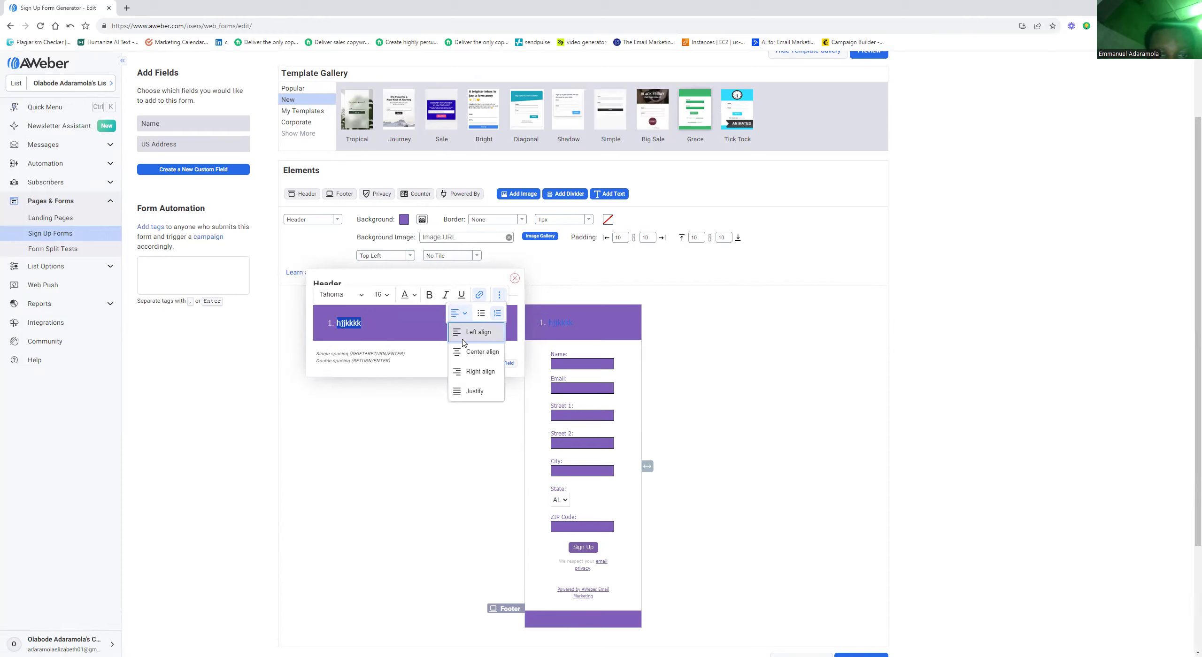
{"action": "left_click", "coordinate": [479, 352]}
{"action": "left_click", "coordinate": [363, 318]}
{"action": "left_click", "coordinate": [362, 319]}
{"action": "key", "text": "BackSpace"}
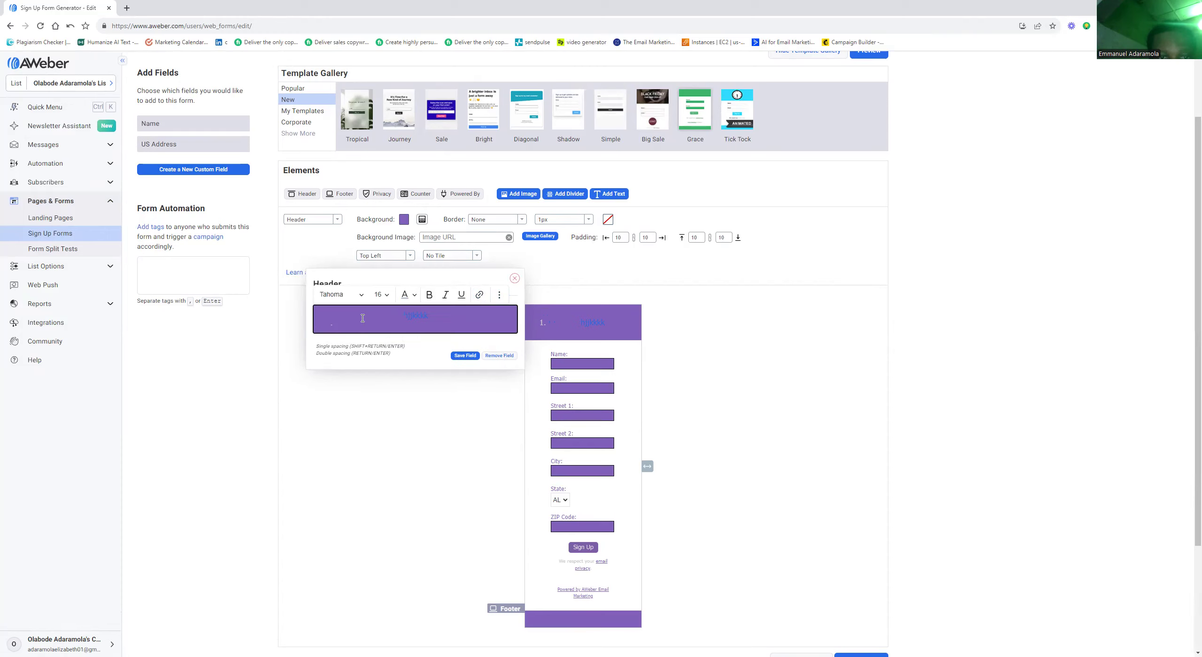
Step: Change the color of the linked header text to white
{"action": "double_click", "coordinate": [417, 316]}
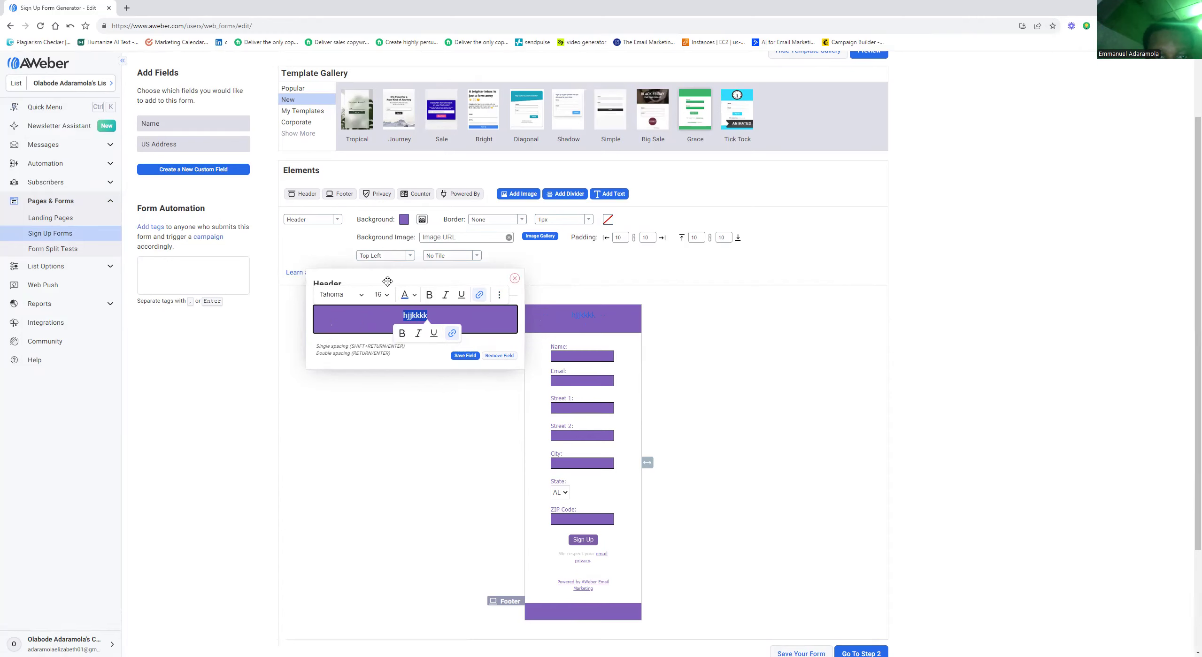
{"action": "left_click", "coordinate": [408, 295]}
{"action": "left_click", "coordinate": [472, 378]}
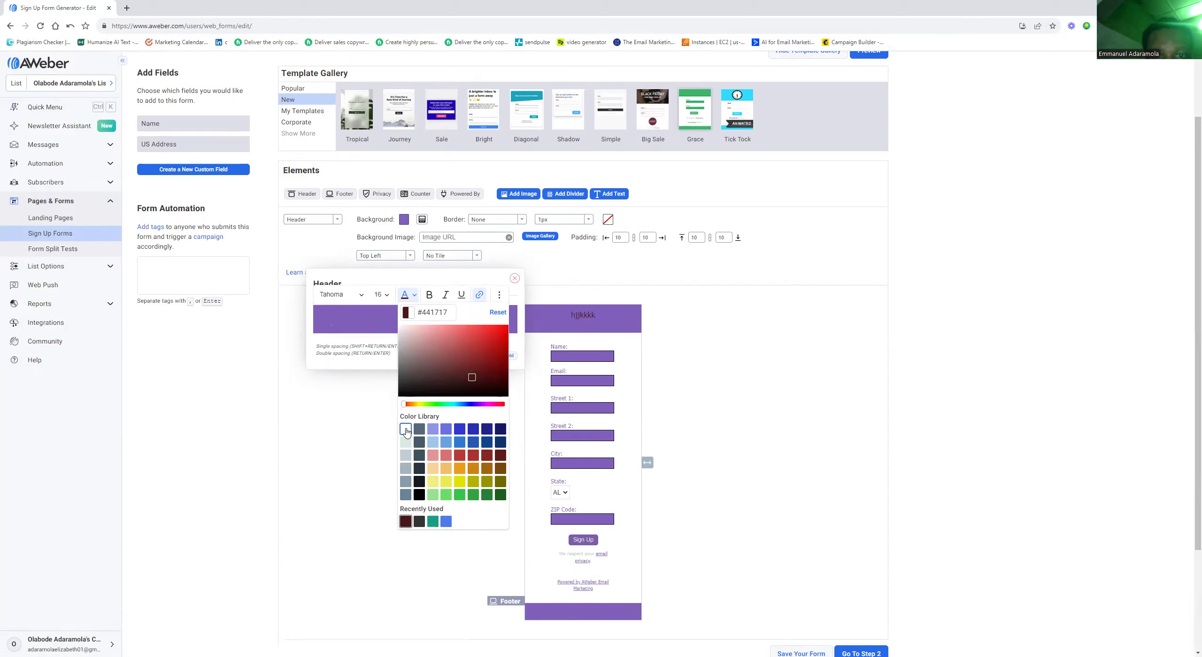
{"action": "left_click", "coordinate": [406, 430]}
{"action": "left_click", "coordinate": [352, 317]}
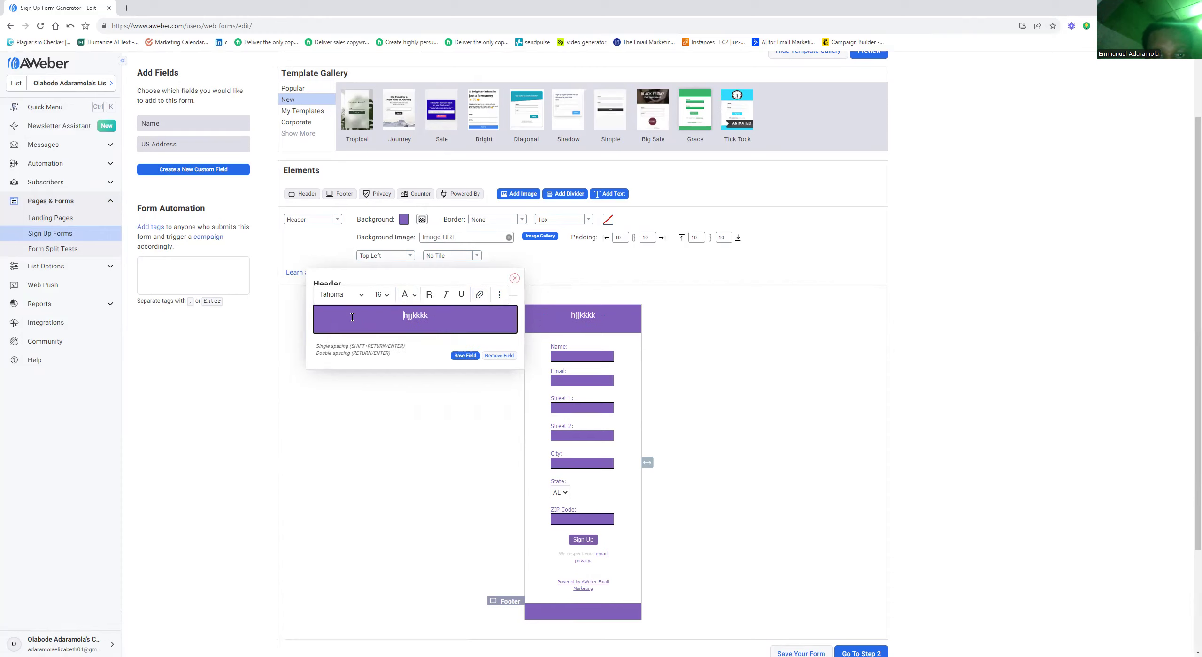
Step: Try setting the header text to font size 24 and the Tahoma font
{"action": "left_click", "coordinate": [384, 294]}
{"action": "left_click", "coordinate": [391, 417]}
{"action": "left_click", "coordinate": [382, 295]}
{"action": "left_click", "coordinate": [391, 502]}
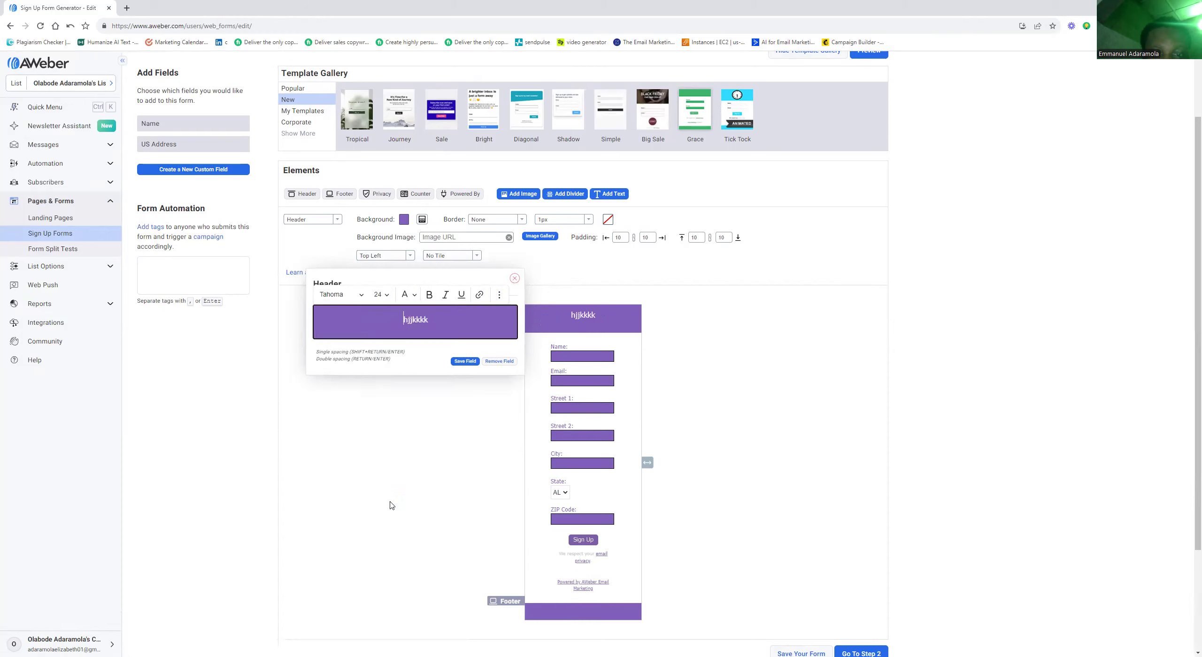
{"action": "left_click", "coordinate": [347, 296]}
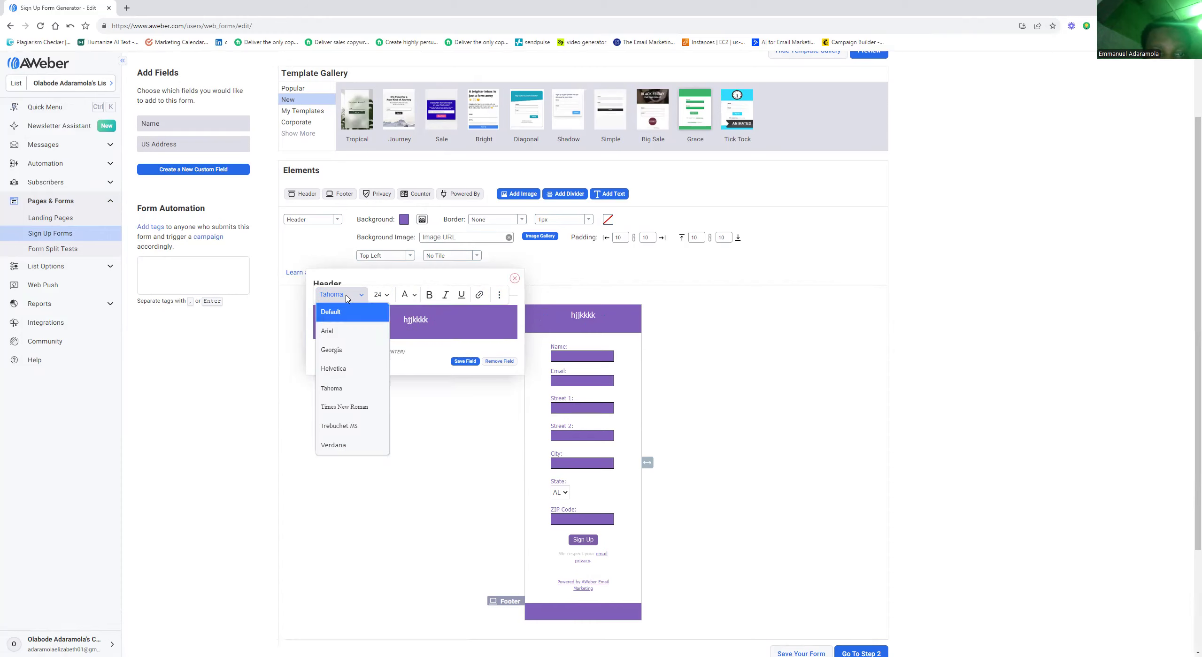
{"action": "left_click", "coordinate": [338, 389]}
Step: Try font sizes 13 and 18 and the Helvetica font for the header text
{"action": "left_click", "coordinate": [381, 297]}
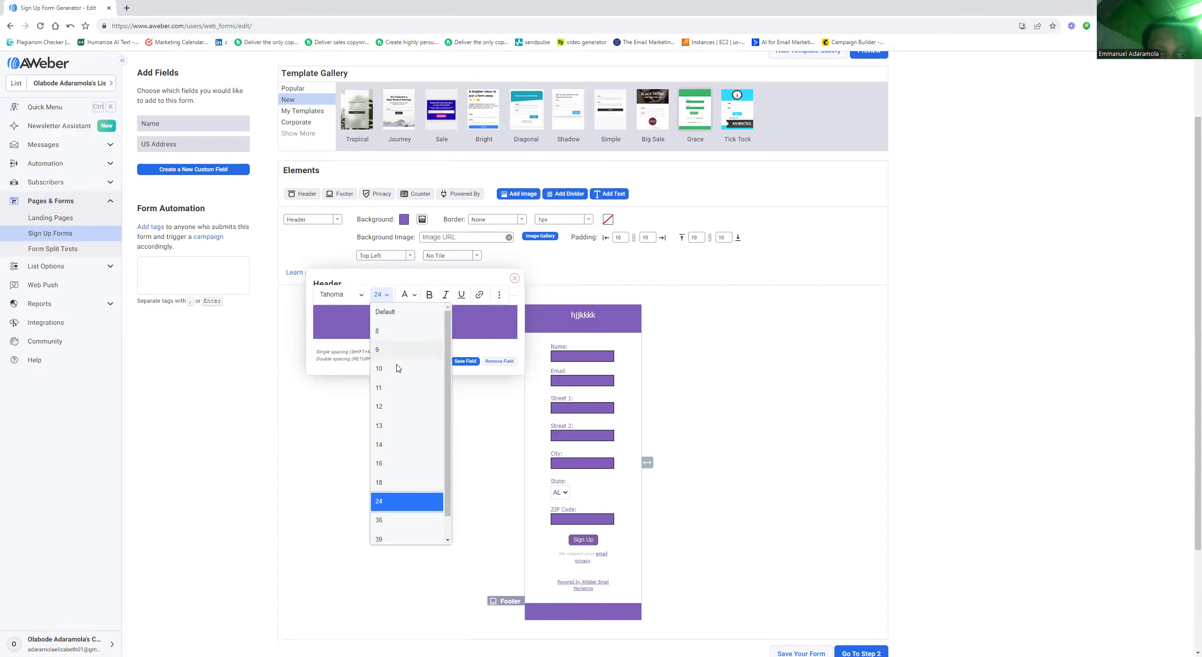
{"action": "left_click", "coordinate": [398, 426]}
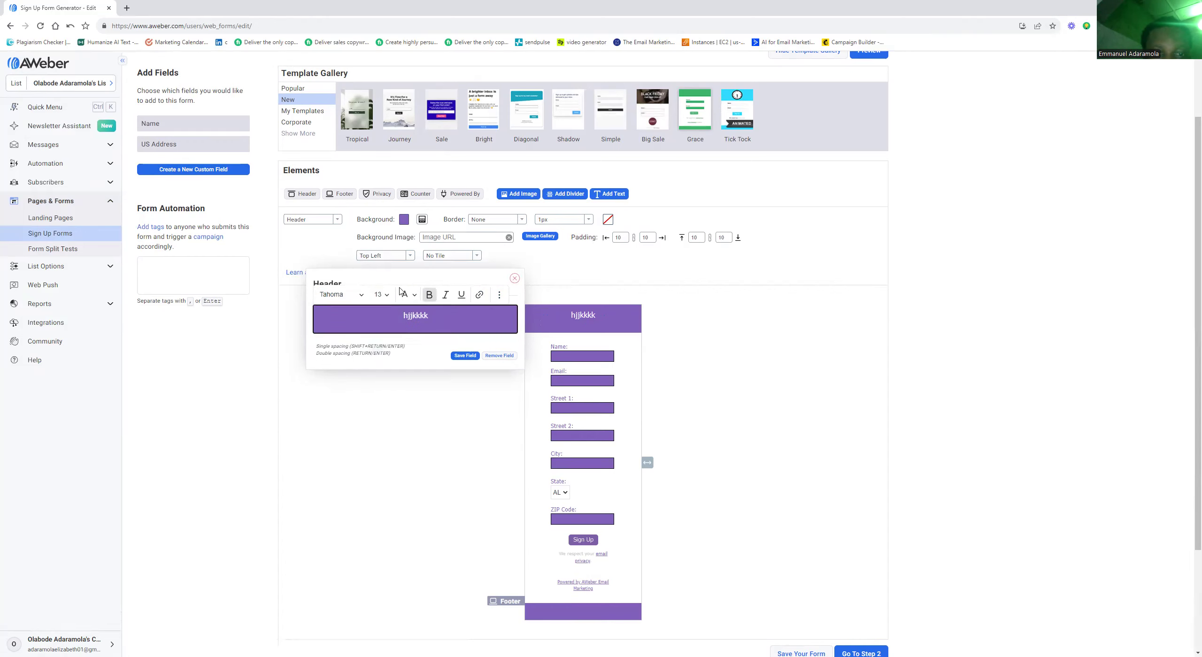
{"action": "left_click", "coordinate": [381, 295]}
{"action": "left_click", "coordinate": [390, 492]}
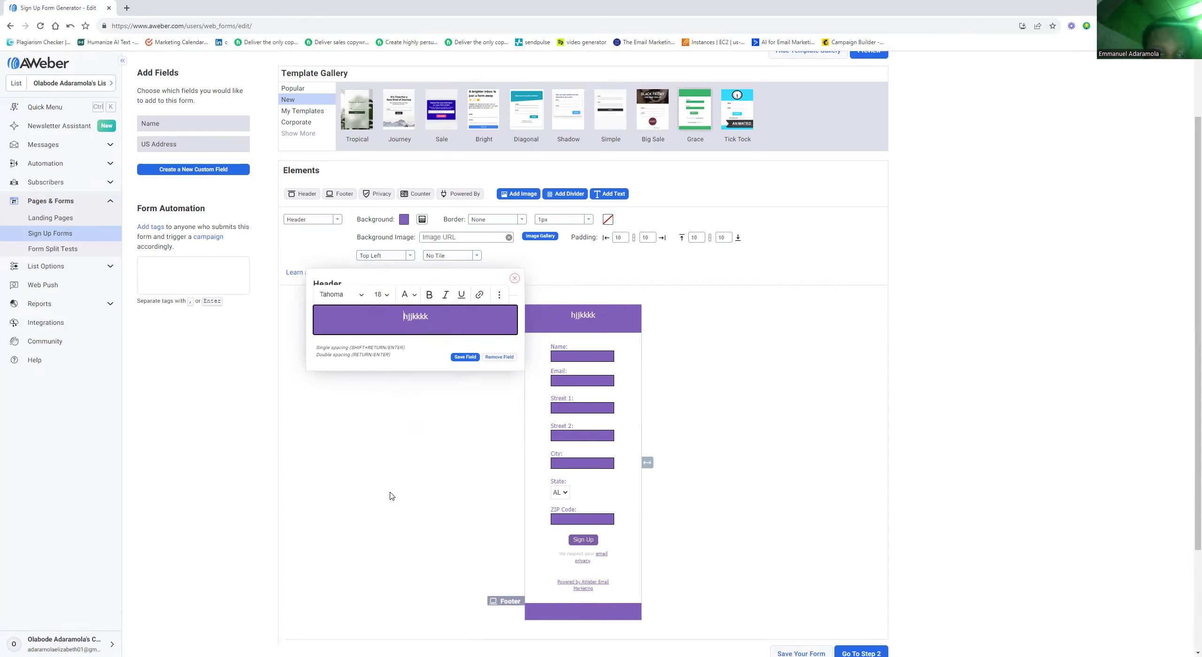
{"action": "left_click", "coordinate": [361, 294]}
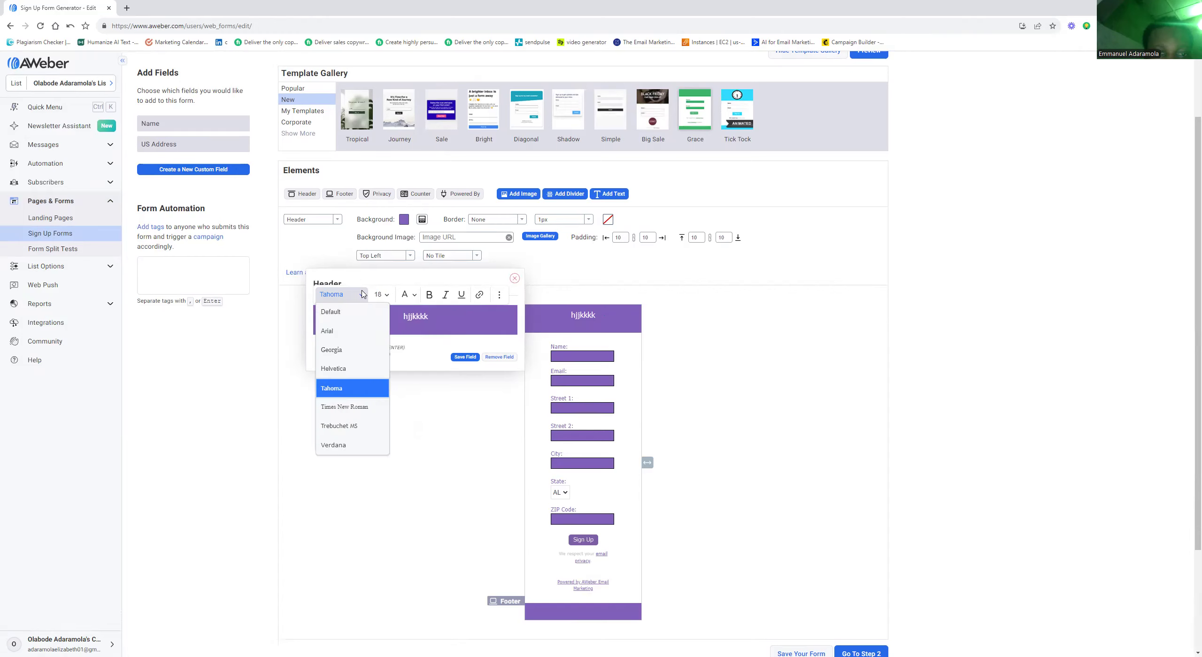
{"action": "left_click", "coordinate": [345, 371]}
{"action": "left_click", "coordinate": [438, 310]}
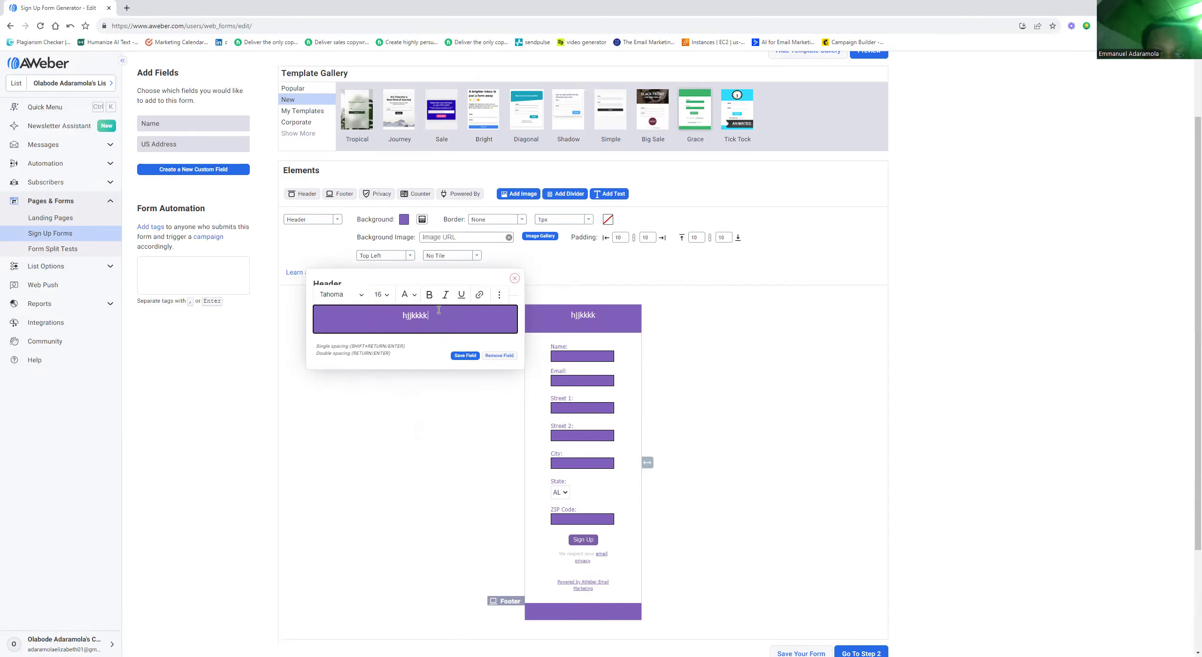
Step: Select the header text and set its font size to 13
{"action": "double_click", "coordinate": [411, 317]}
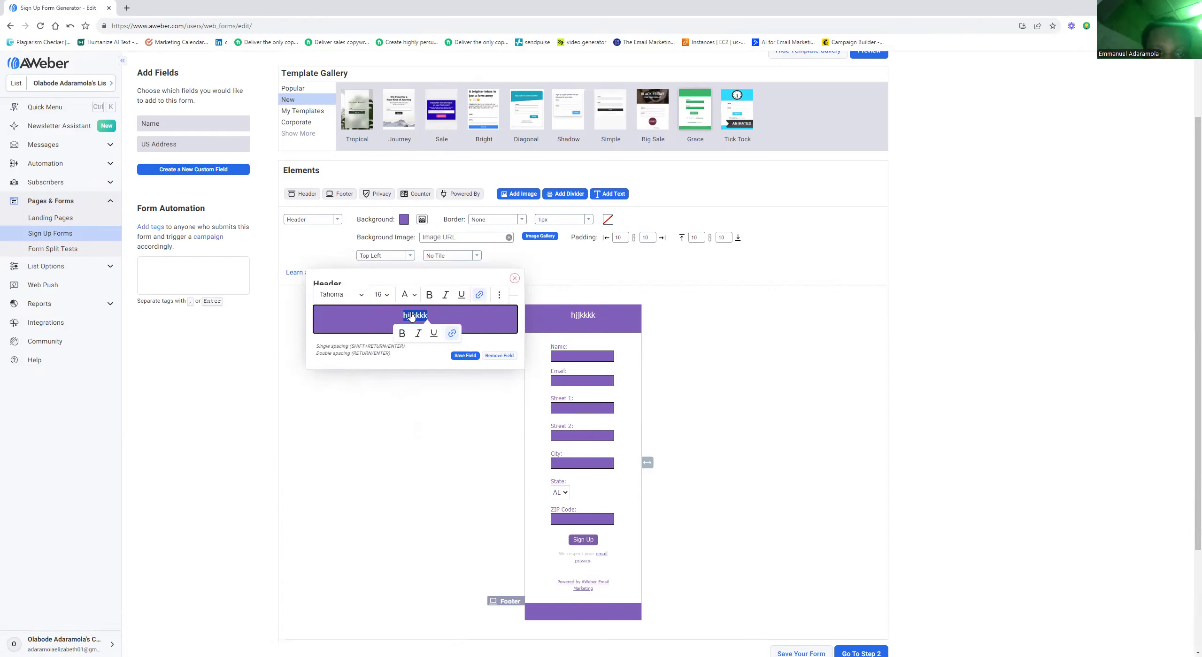
{"action": "left_click", "coordinate": [382, 295]}
{"action": "left_click", "coordinate": [402, 422]}
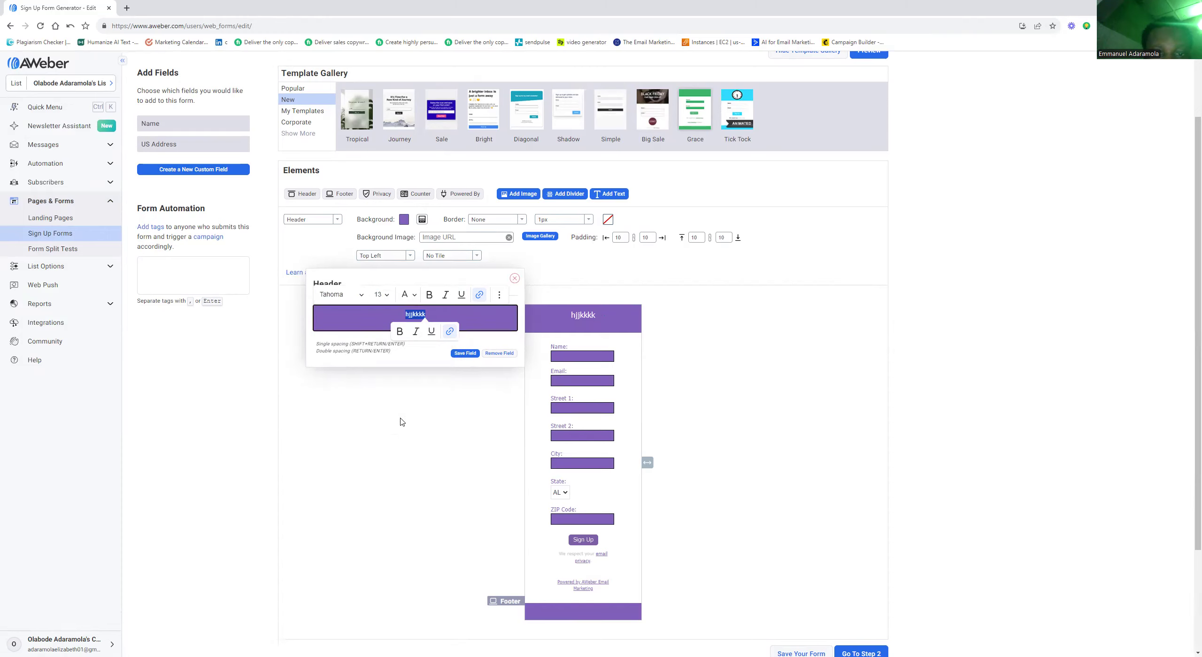
Step: Save the header text field and give the header a solid 5px border
{"action": "left_click", "coordinate": [425, 324]}
{"action": "left_click", "coordinate": [464, 353]}
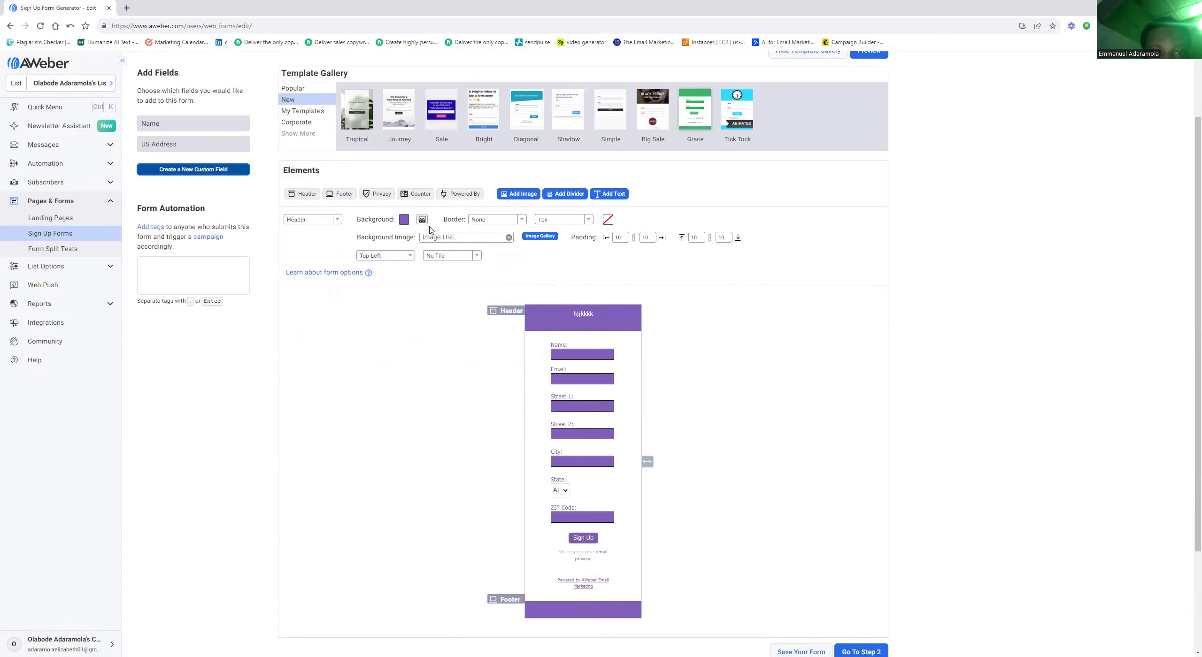
{"action": "left_click", "coordinate": [494, 219]}
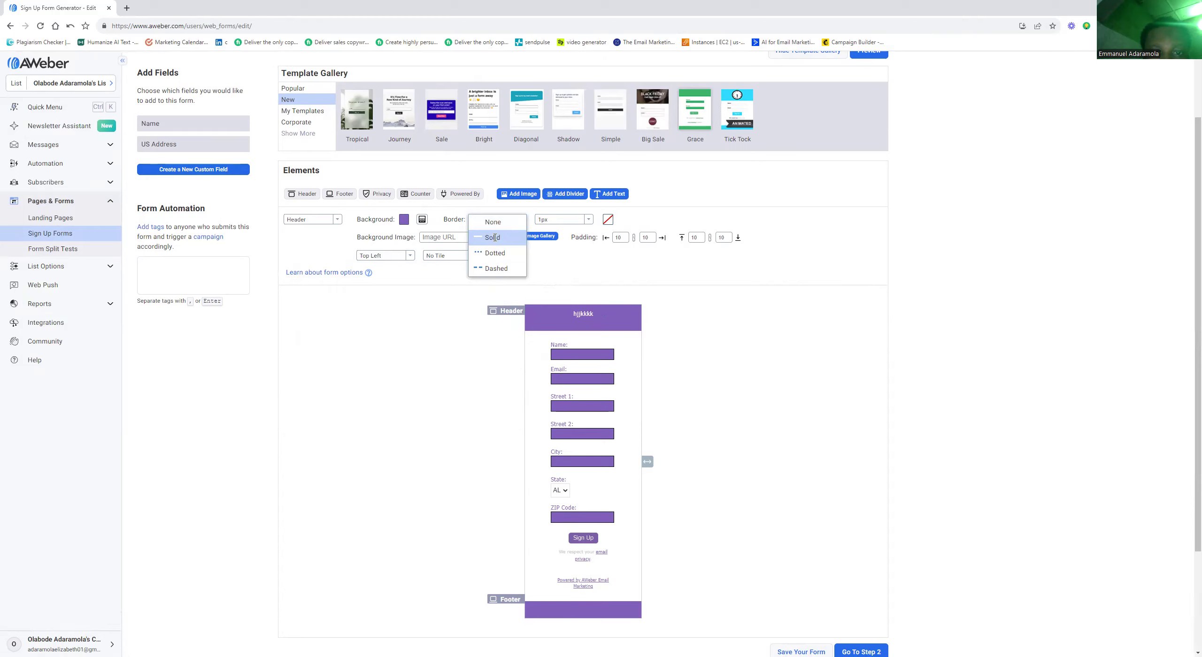
{"action": "left_click", "coordinate": [492, 237]}
{"action": "left_click", "coordinate": [558, 221]}
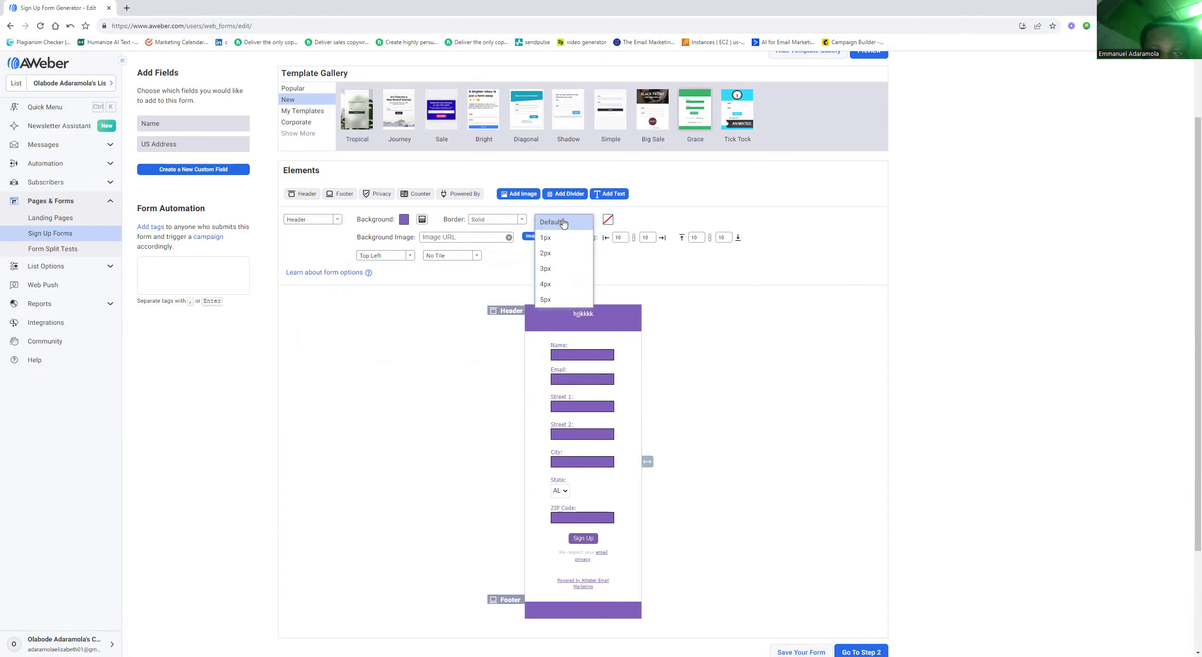
{"action": "left_click", "coordinate": [547, 301]}
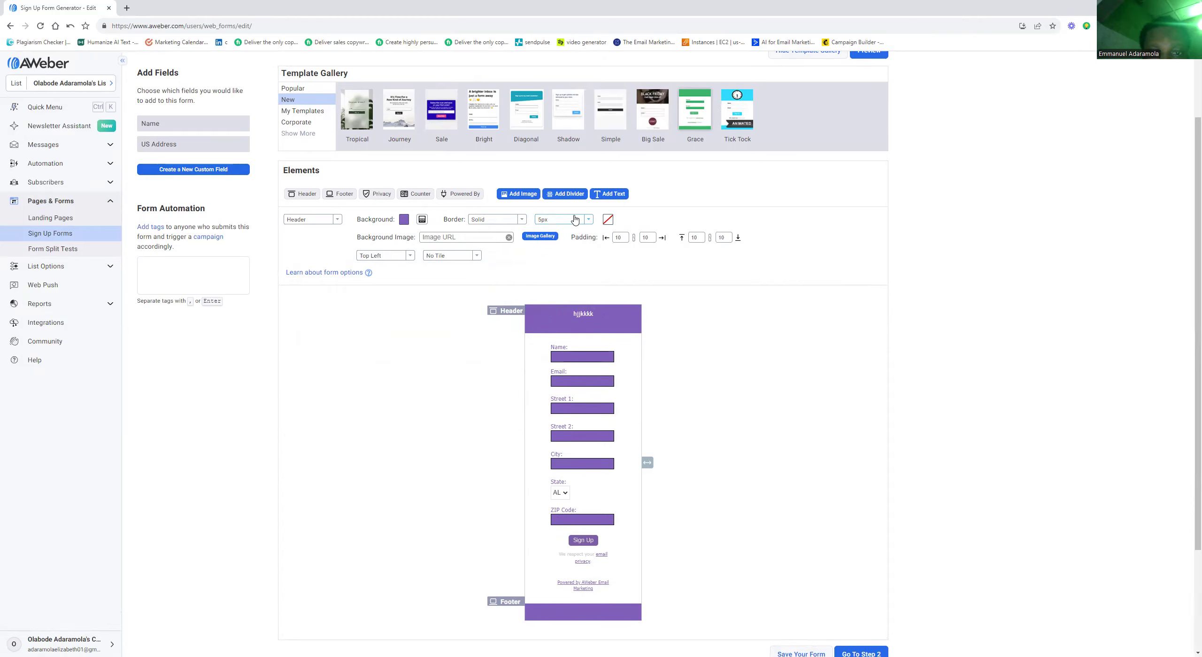
{"action": "left_click", "coordinate": [587, 219]}
{"action": "left_click", "coordinate": [564, 297]}
Step: Try a dark purple color for the header's border
{"action": "left_click", "coordinate": [608, 221]}
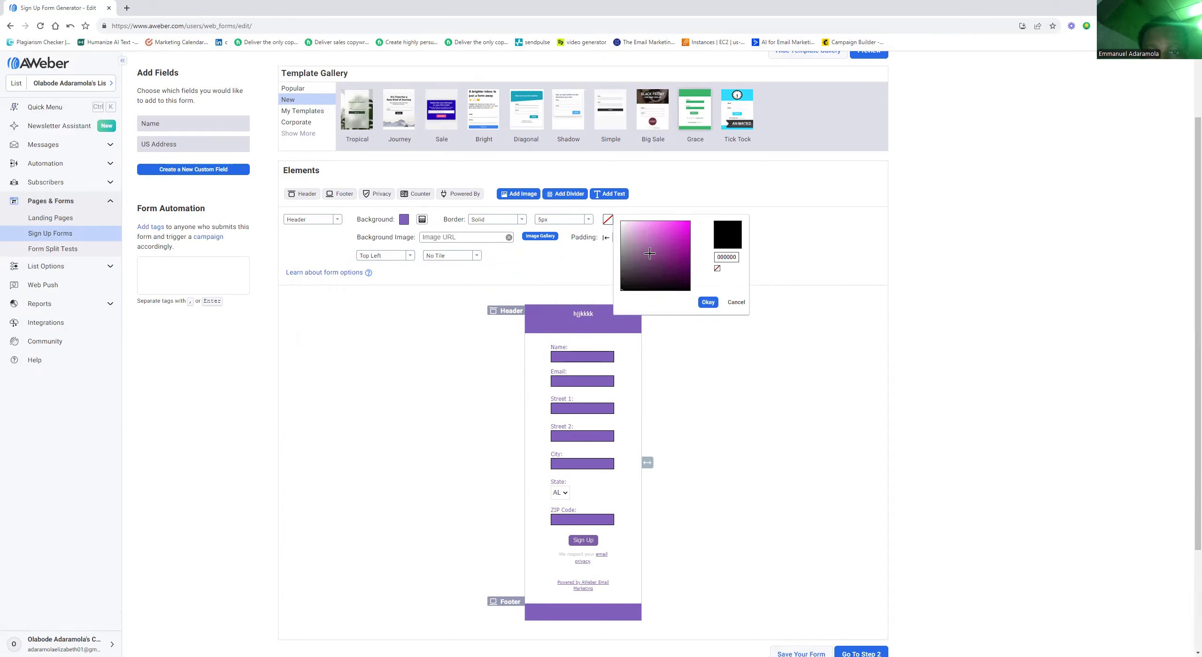
{"action": "mouse_move", "coordinate": [647, 265]}
{"action": "left_mouse_down"}
{"action": "mouse_move", "coordinate": [644, 276]}
{"action": "mouse_move", "coordinate": [687, 216]}
{"action": "mouse_move", "coordinate": [647, 271]}
{"action": "mouse_move", "coordinate": [656, 262]}
{"action": "left_mouse_up"}
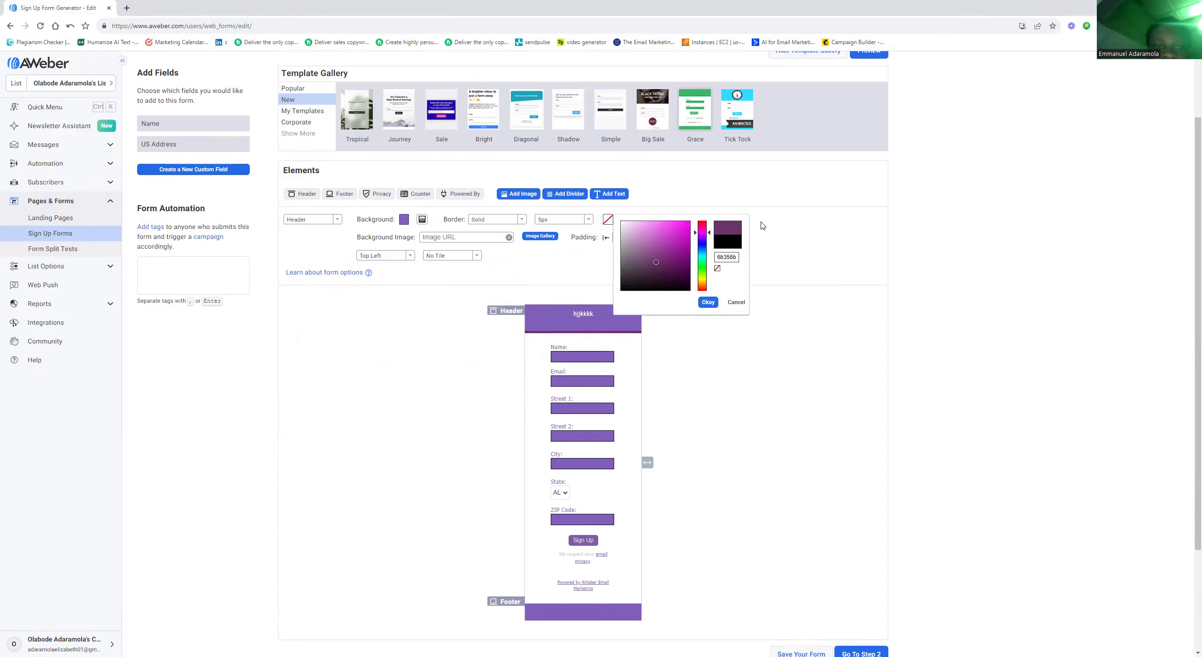
{"action": "left_click", "coordinate": [785, 220]}
Step: Upload the image file New from Downloads to the image gallery and use it as the header's background image
{"action": "left_click", "coordinate": [453, 238]}
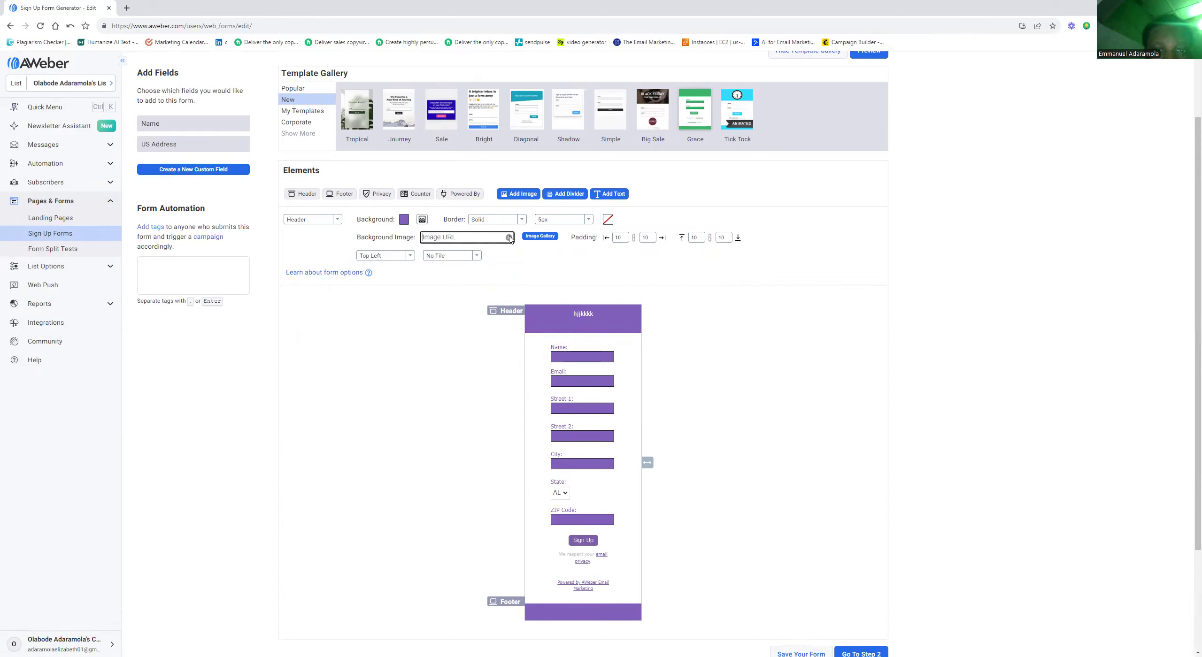
{"action": "left_click", "coordinate": [509, 238]}
{"action": "left_click", "coordinate": [448, 234]}
{"action": "left_click", "coordinate": [541, 236]}
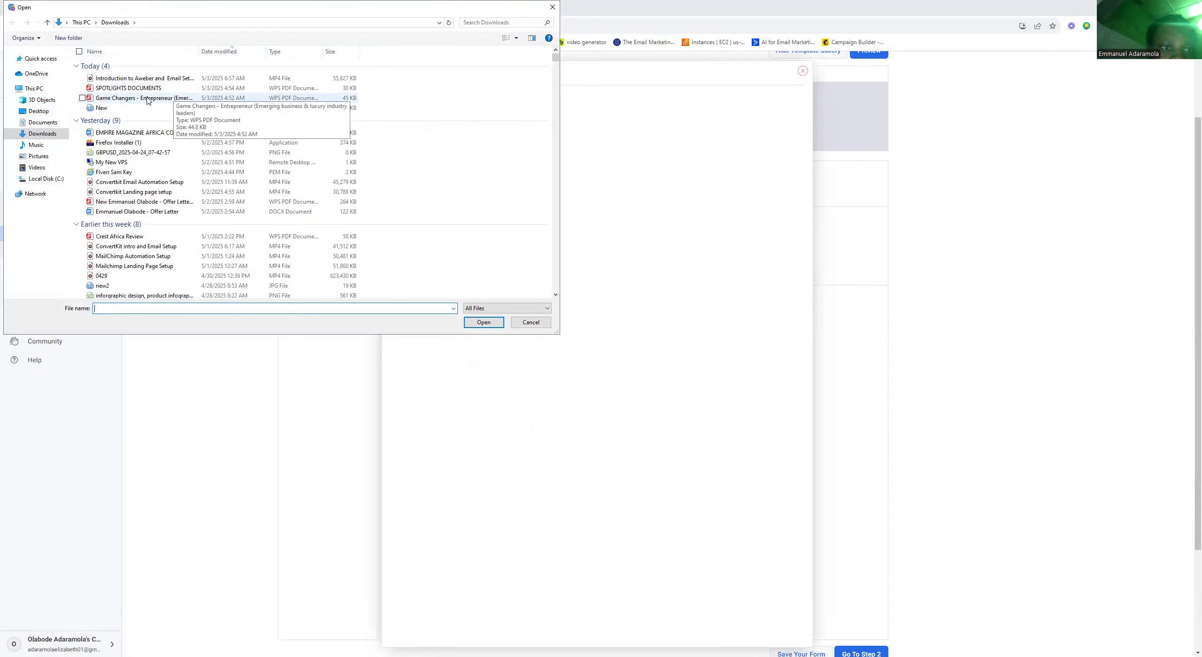
{"action": "double_click", "coordinate": [132, 111]}
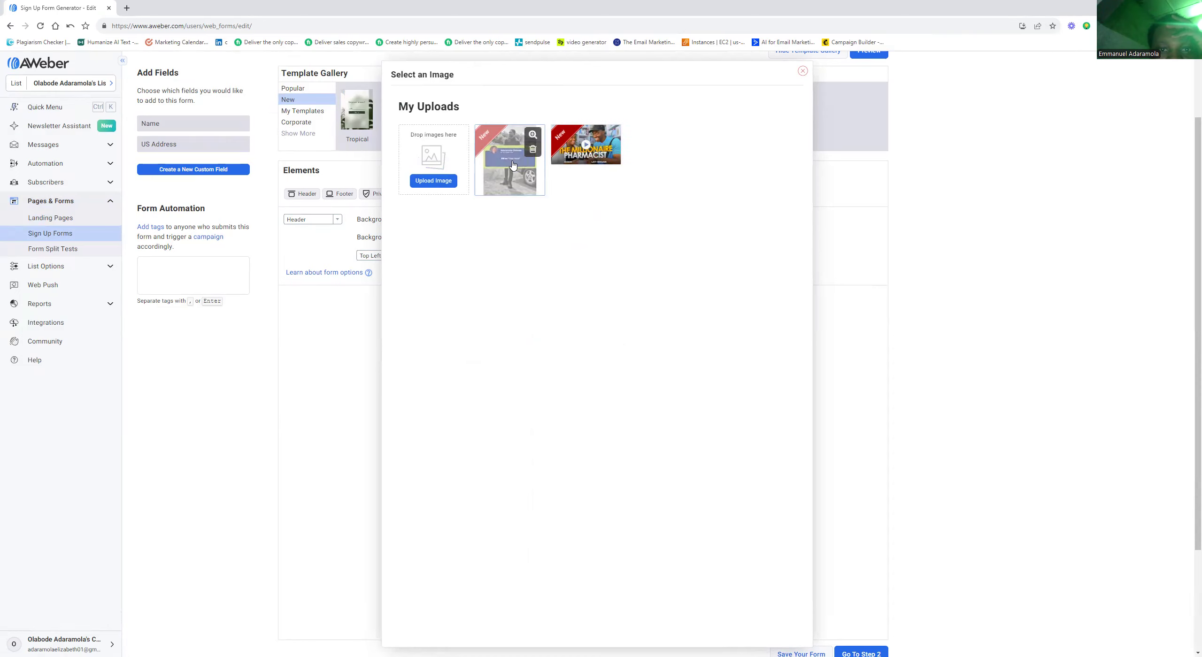
{"action": "left_click", "coordinate": [512, 165]}
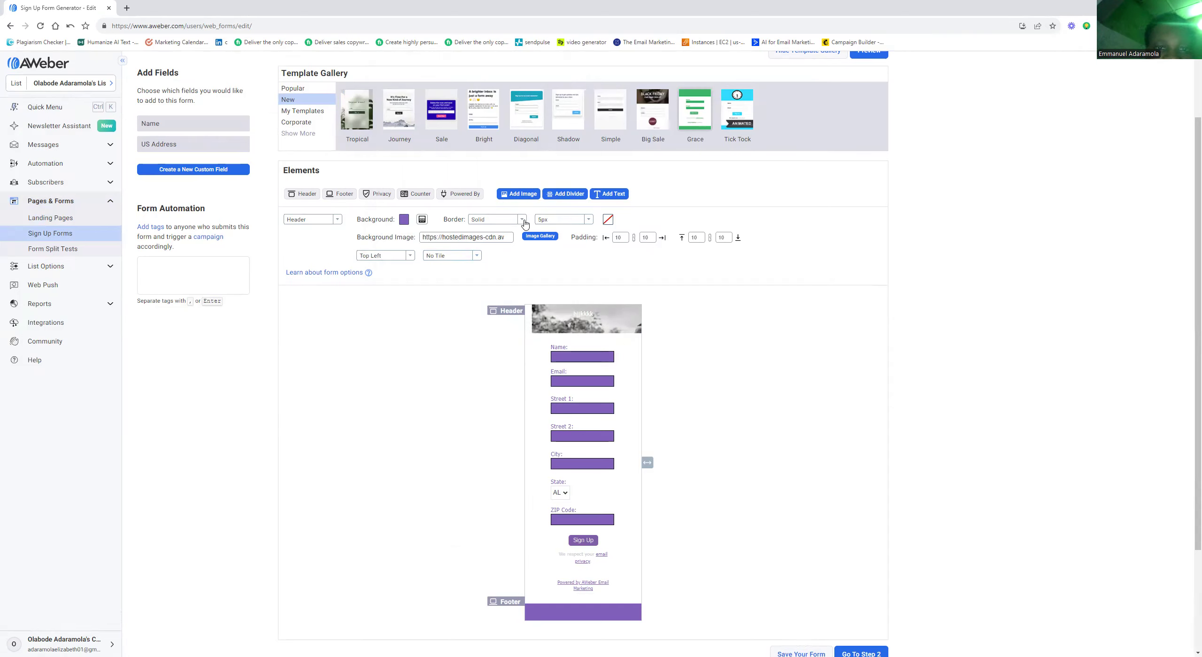
Step: Set the header's left and right padding to 12 and the background image position to Right
{"action": "left_click", "coordinate": [628, 237]}
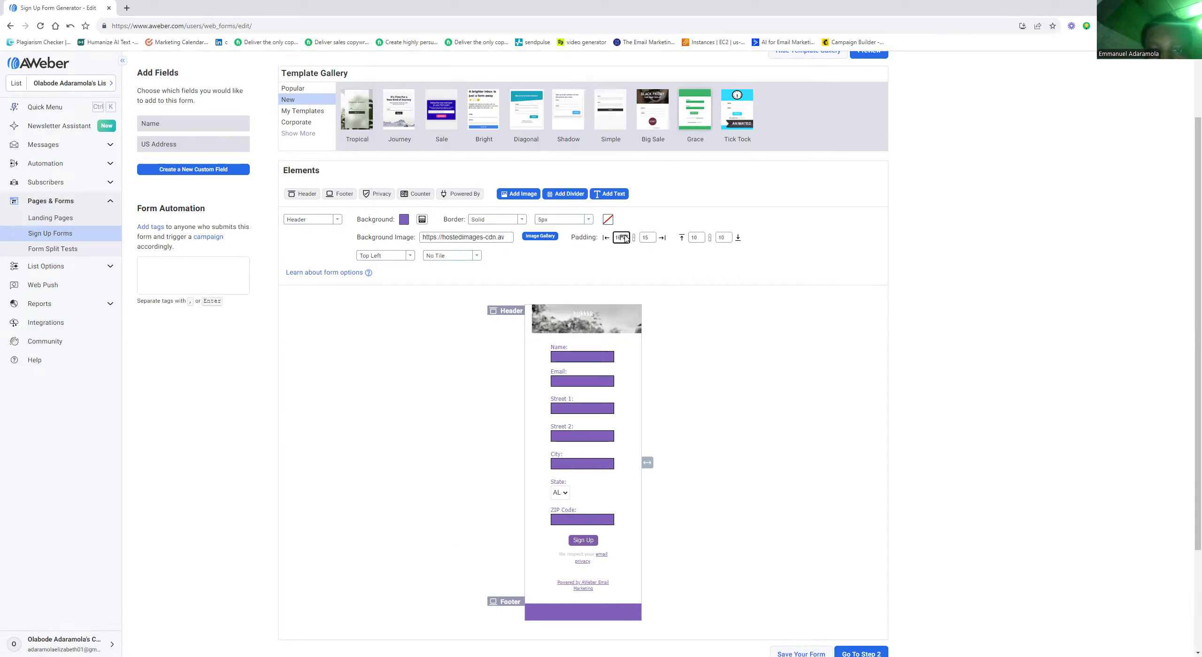
{"action": "left_click", "coordinate": [653, 240]}
{"action": "left_click", "coordinate": [410, 257]}
{"action": "left_click", "coordinate": [376, 352]}
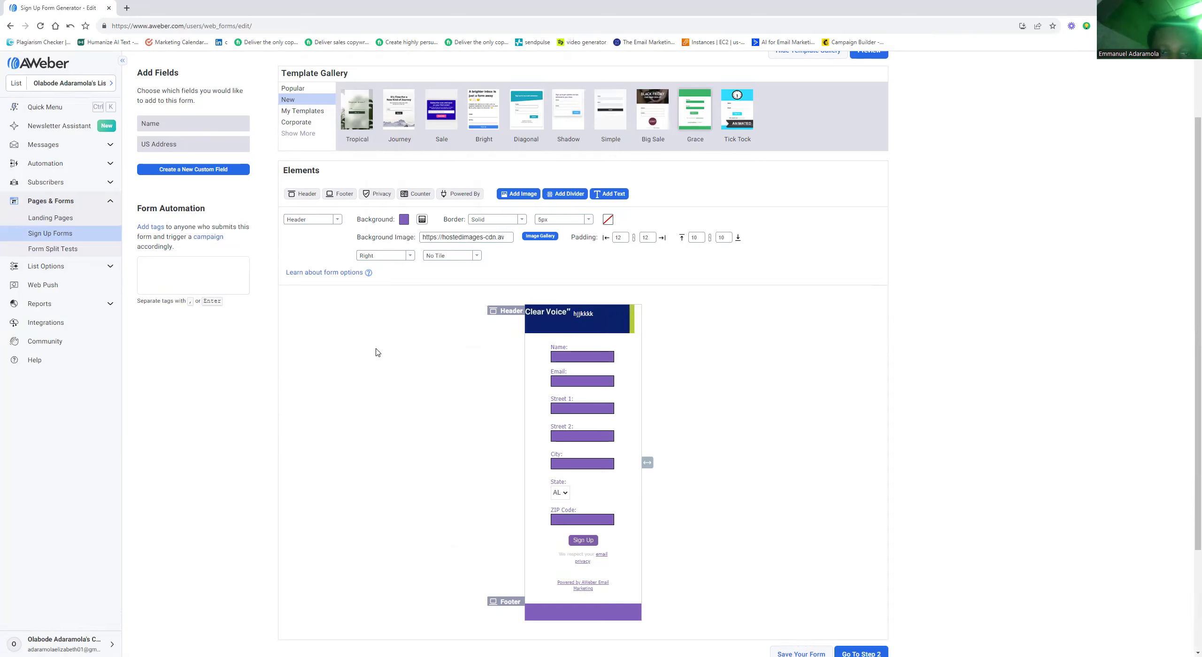
Step: Set the header background image to Horizontal Tile and its position to Top Right
{"action": "left_click", "coordinate": [476, 256]}
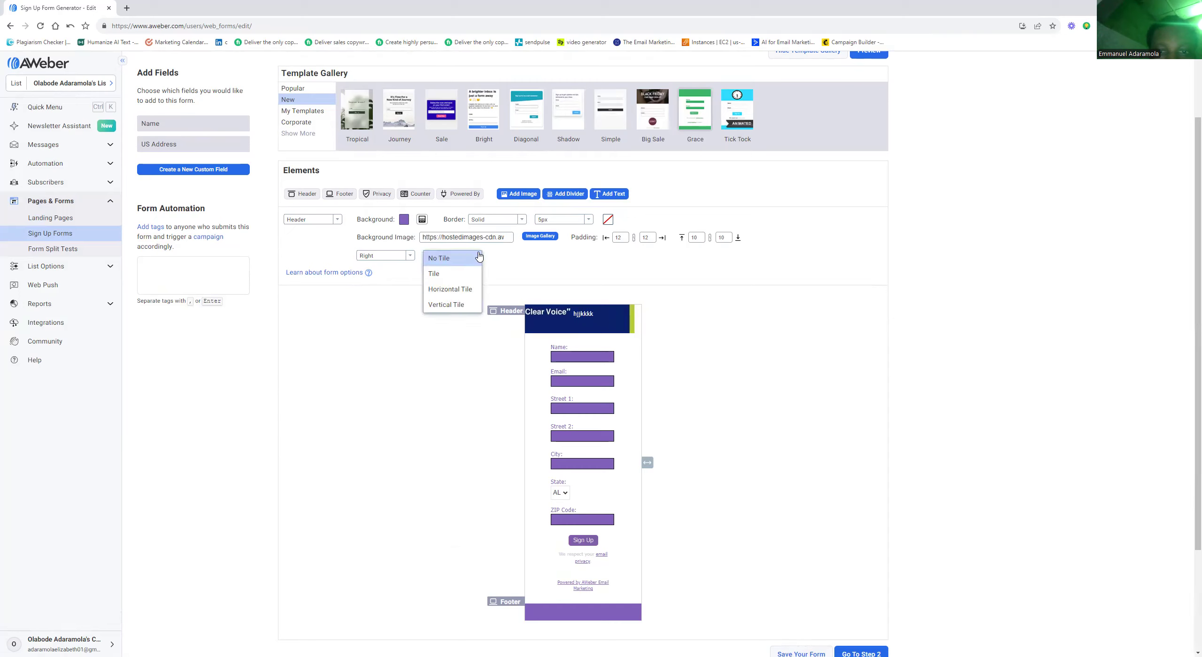
{"action": "left_click", "coordinate": [457, 290]}
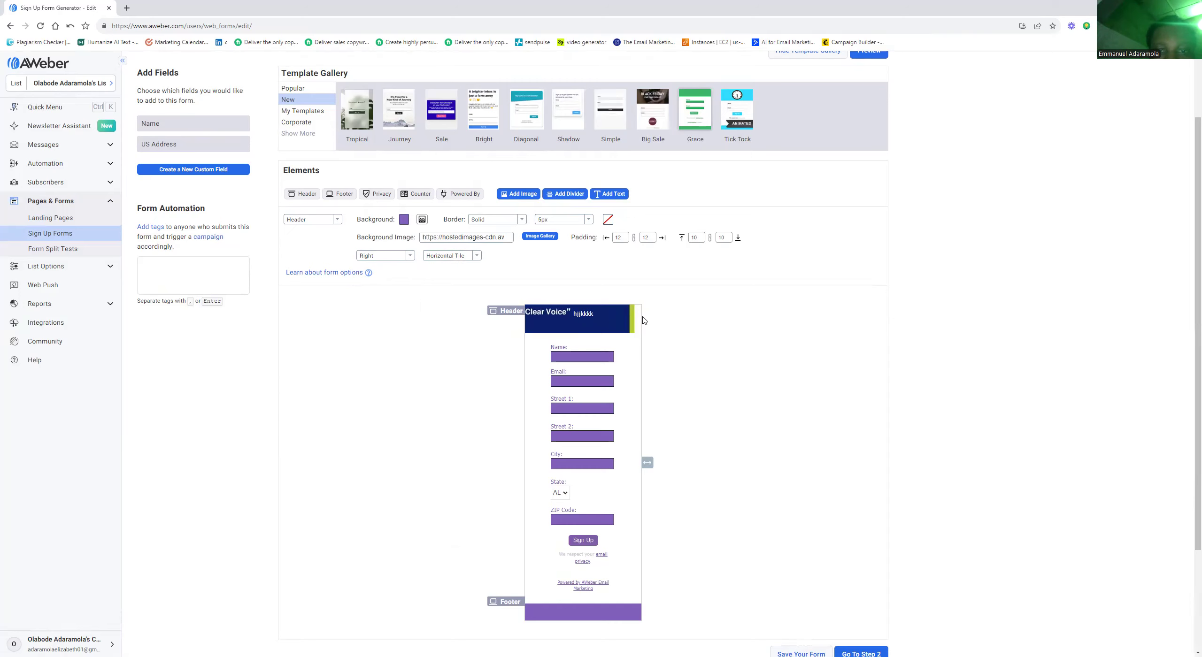
{"action": "left_click", "coordinate": [404, 256]}
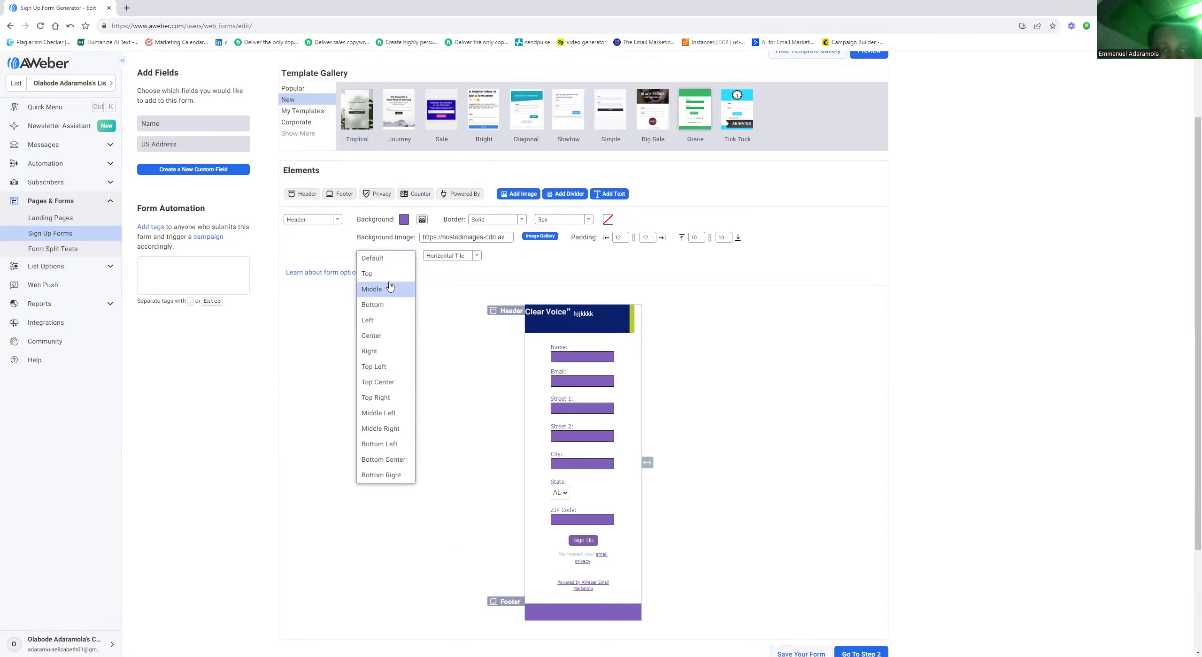
{"action": "left_click", "coordinate": [388, 281]}
{"action": "left_click", "coordinate": [408, 257]}
{"action": "left_click", "coordinate": [390, 398]}
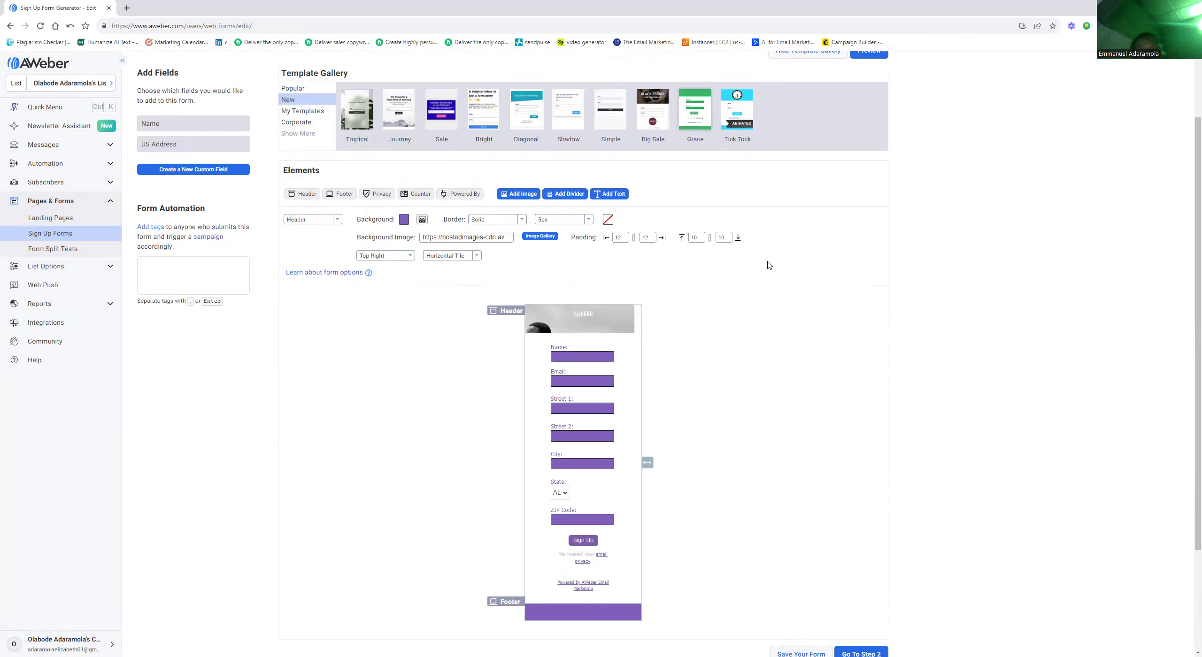
Step: Remove and re-add the form's footer, and enter "hghghghgjj" as the footer text
{"action": "left_click", "coordinate": [341, 195]}
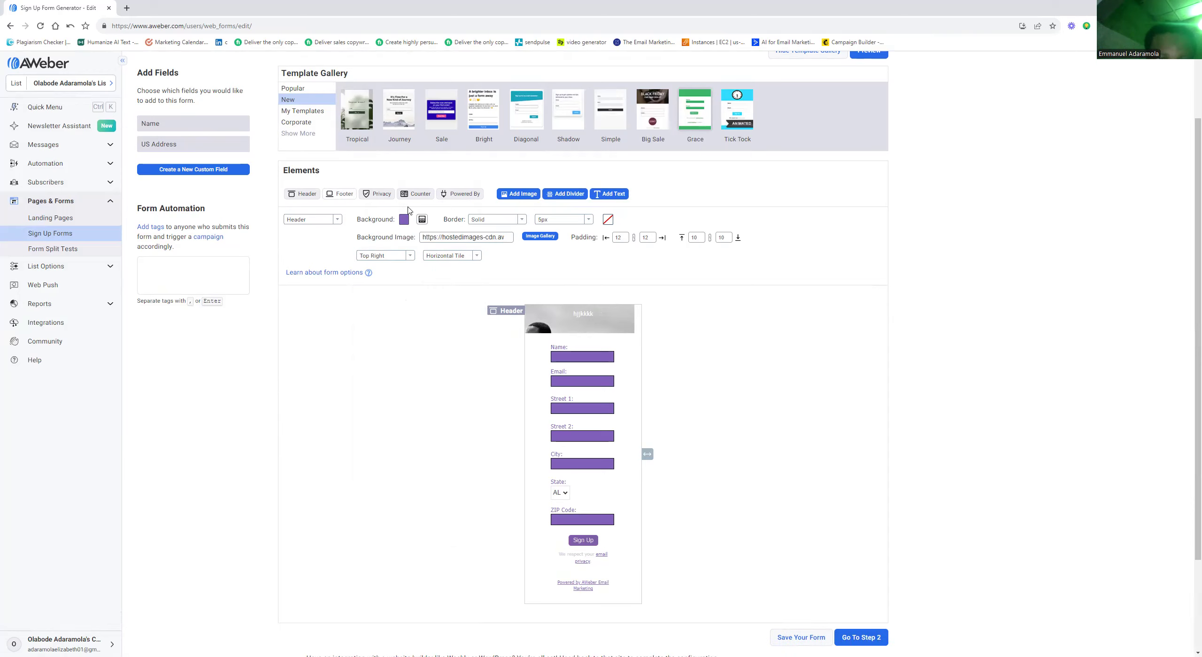
{"action": "left_click", "coordinate": [350, 195]}
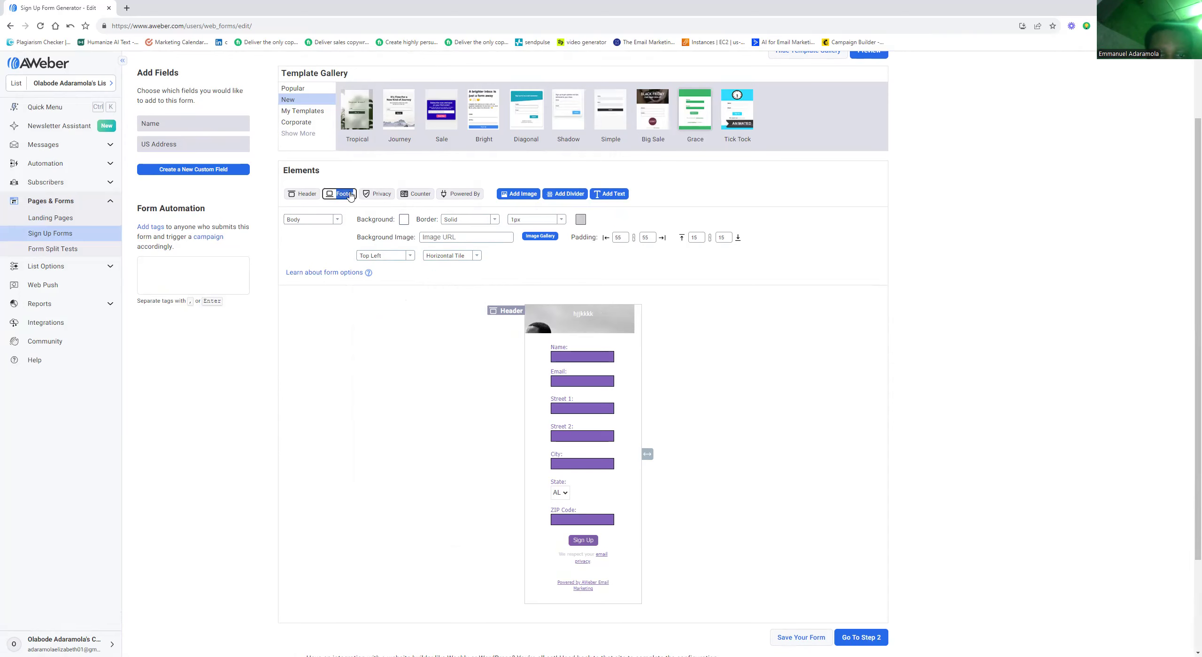
{"action": "scroll", "coordinate": [437, 458], "scroll_direction": "down", "scroll_amount": 3}
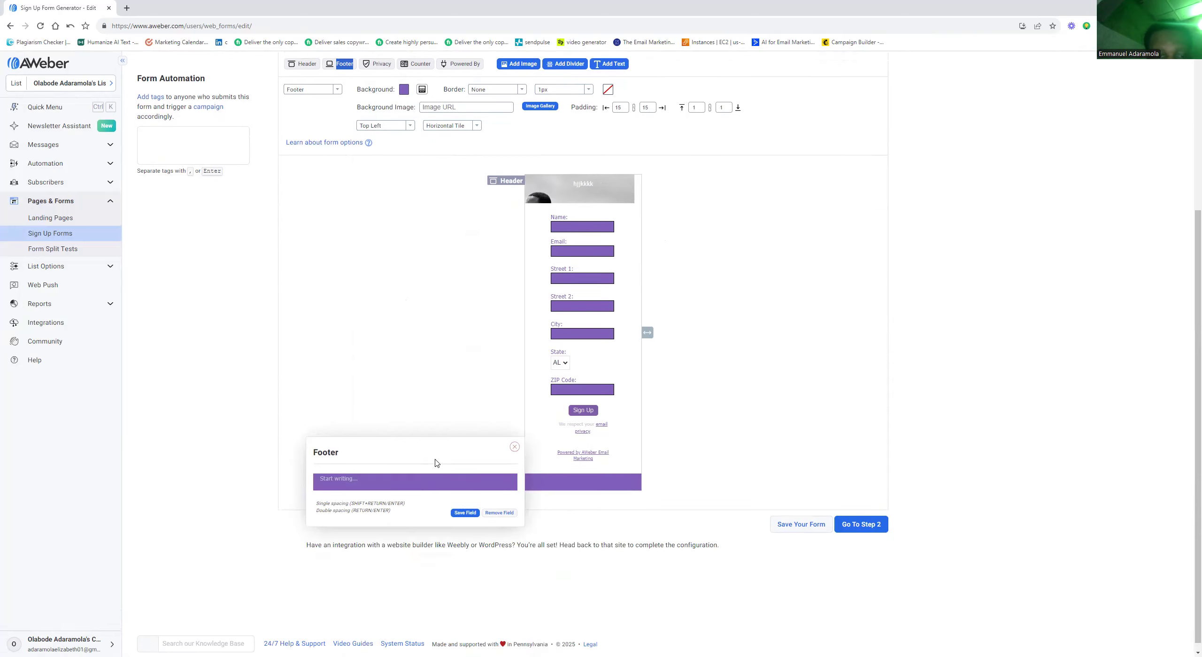
{"action": "left_click", "coordinate": [394, 463]}
{"action": "type", "text": "hghghghgjj"}
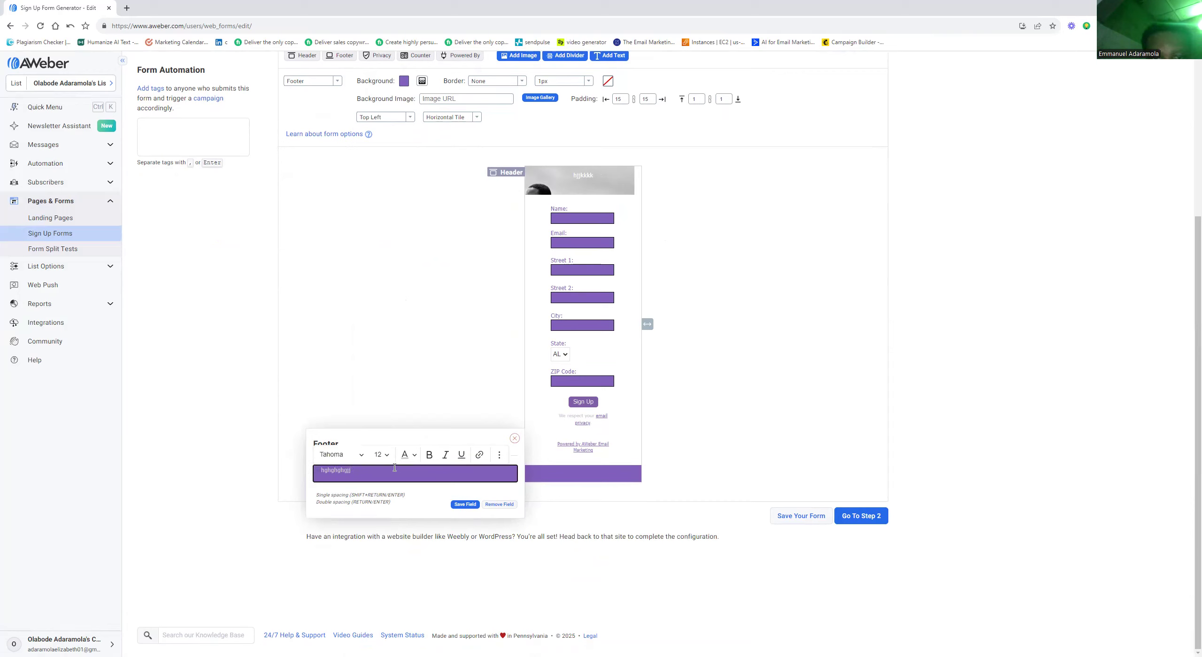
Step: Try the Georgia font and the text colors #D77271, #333333 and #FFFFFF for the footer
{"action": "left_click", "coordinate": [366, 456]}
{"action": "left_click", "coordinate": [331, 510]}
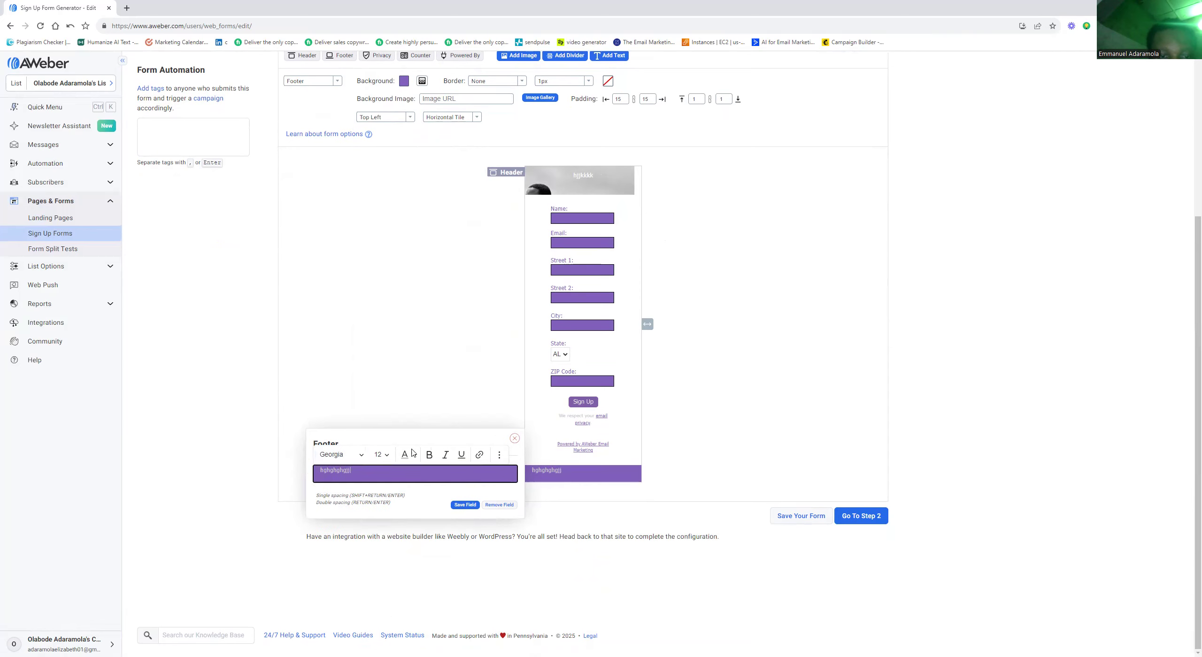
{"action": "left_click", "coordinate": [408, 456]}
{"action": "left_click", "coordinate": [446, 375]}
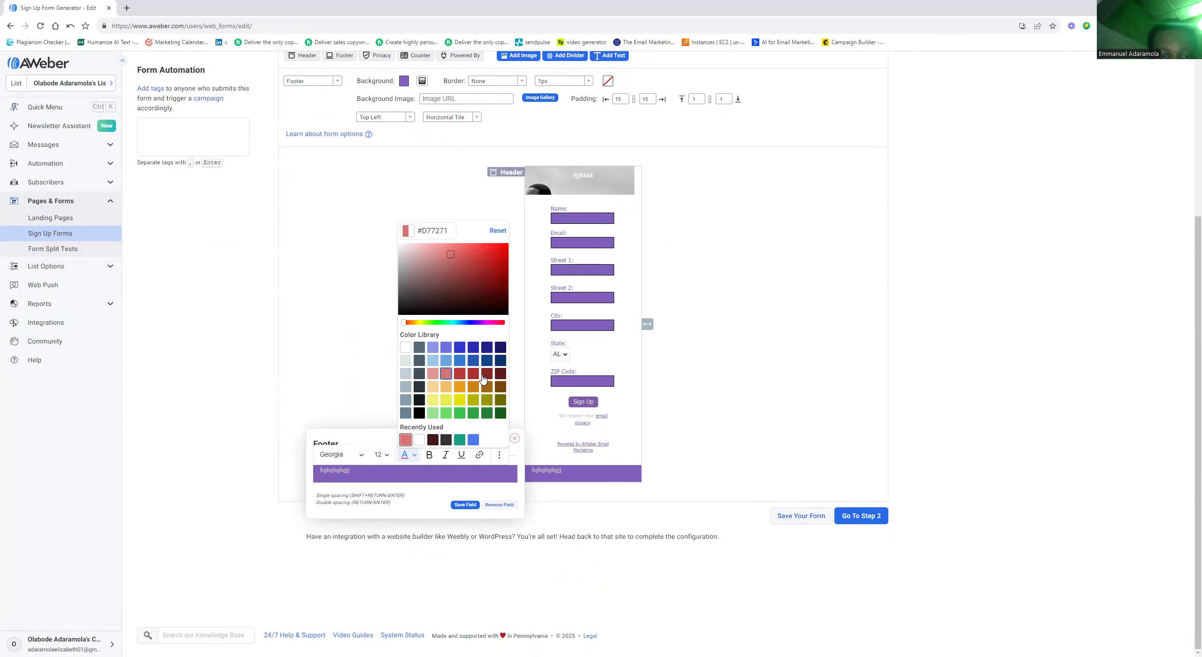
{"action": "left_click", "coordinate": [446, 440]}
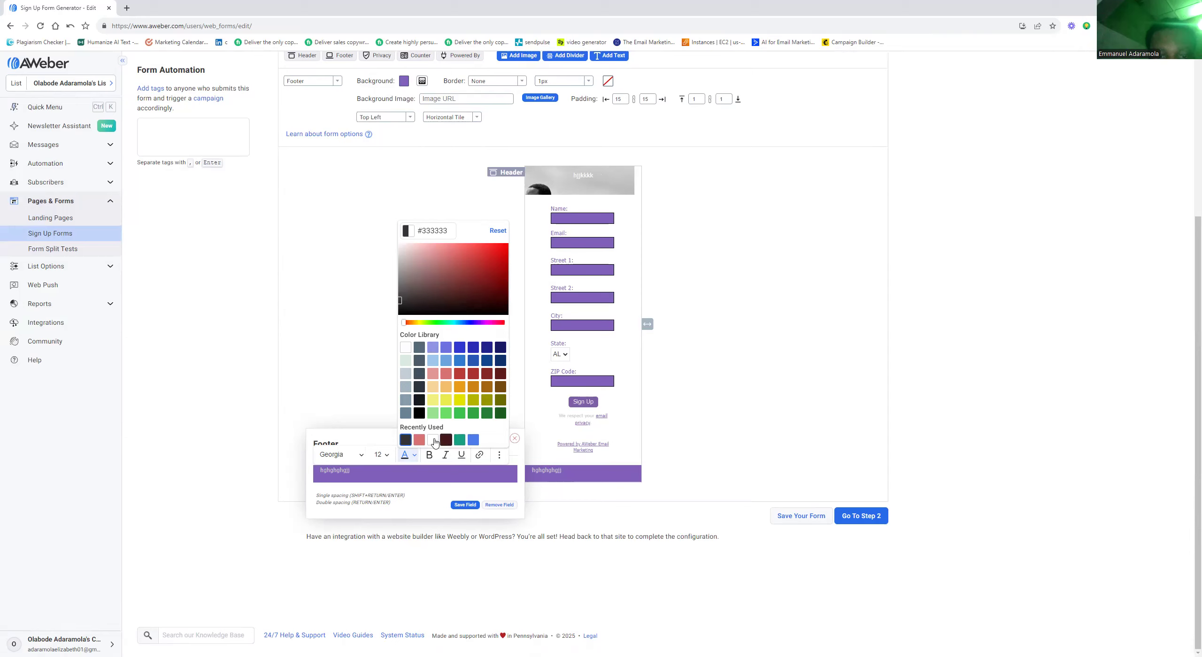
{"action": "left_click", "coordinate": [433, 440]}
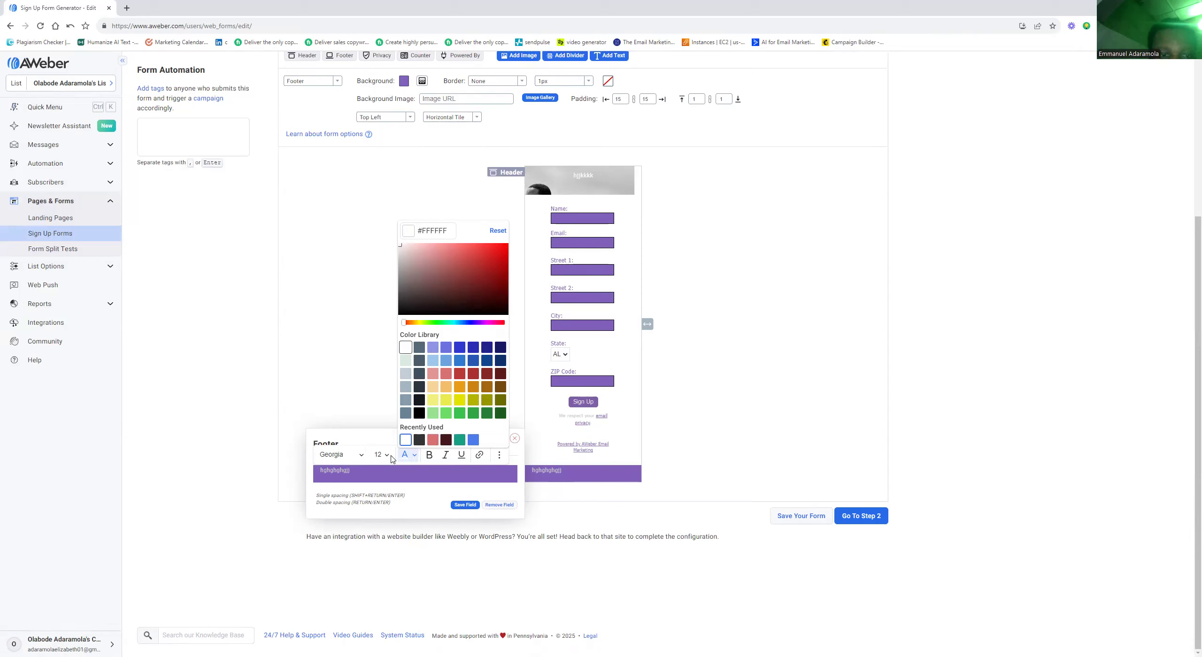
{"action": "left_click", "coordinate": [401, 475]}
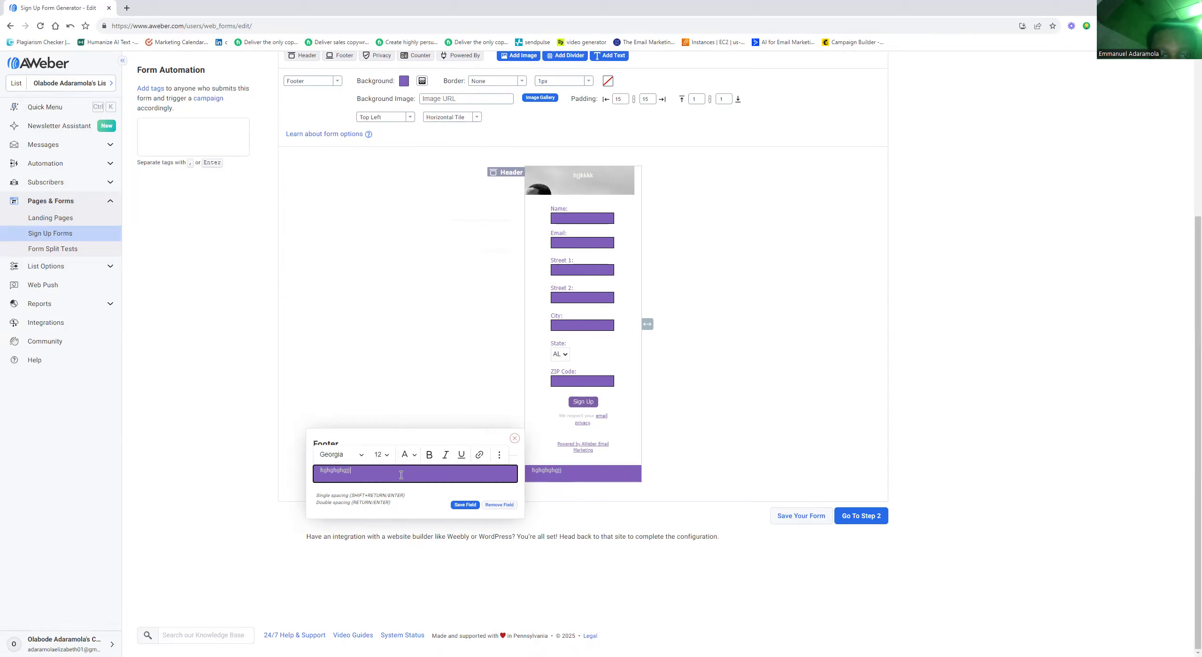
Step: Format the entire footer text as a numbered list item in italics
{"action": "double_click", "coordinate": [402, 475]}
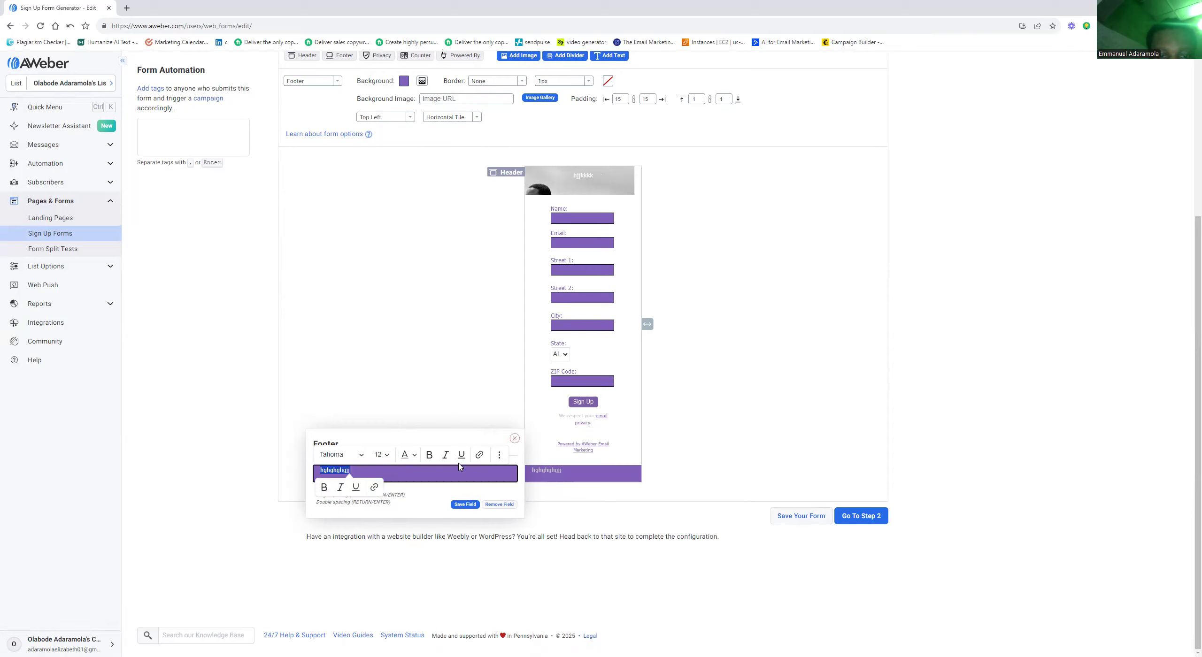
{"action": "left_click", "coordinate": [498, 456]}
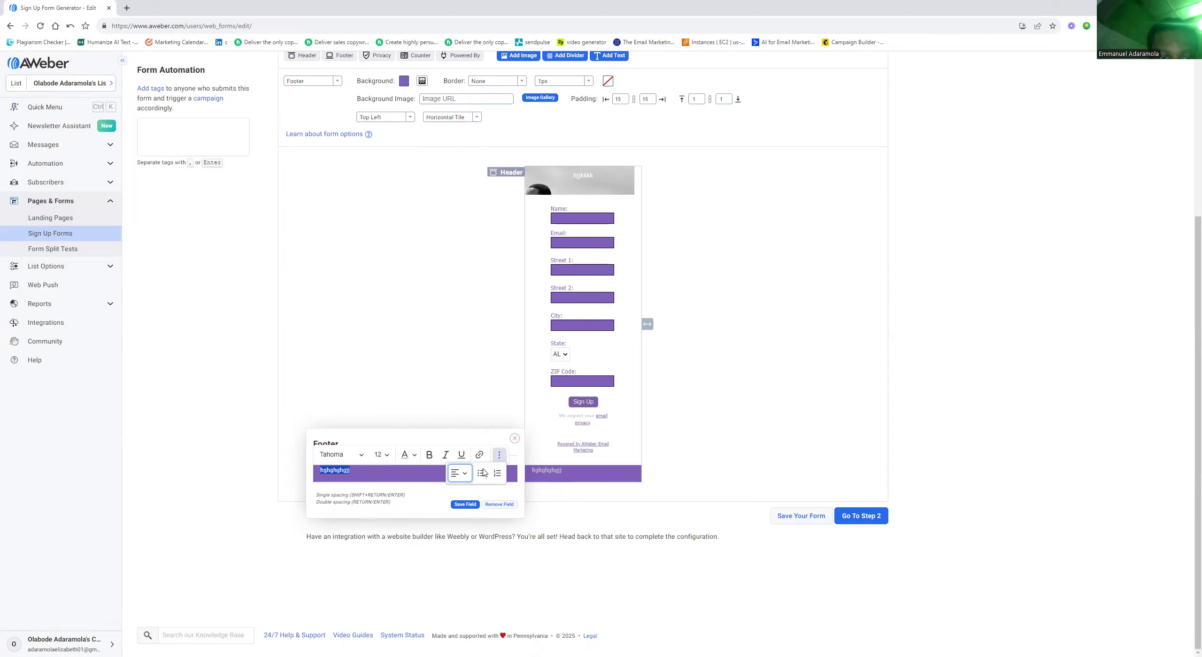
{"action": "left_click", "coordinate": [497, 473]}
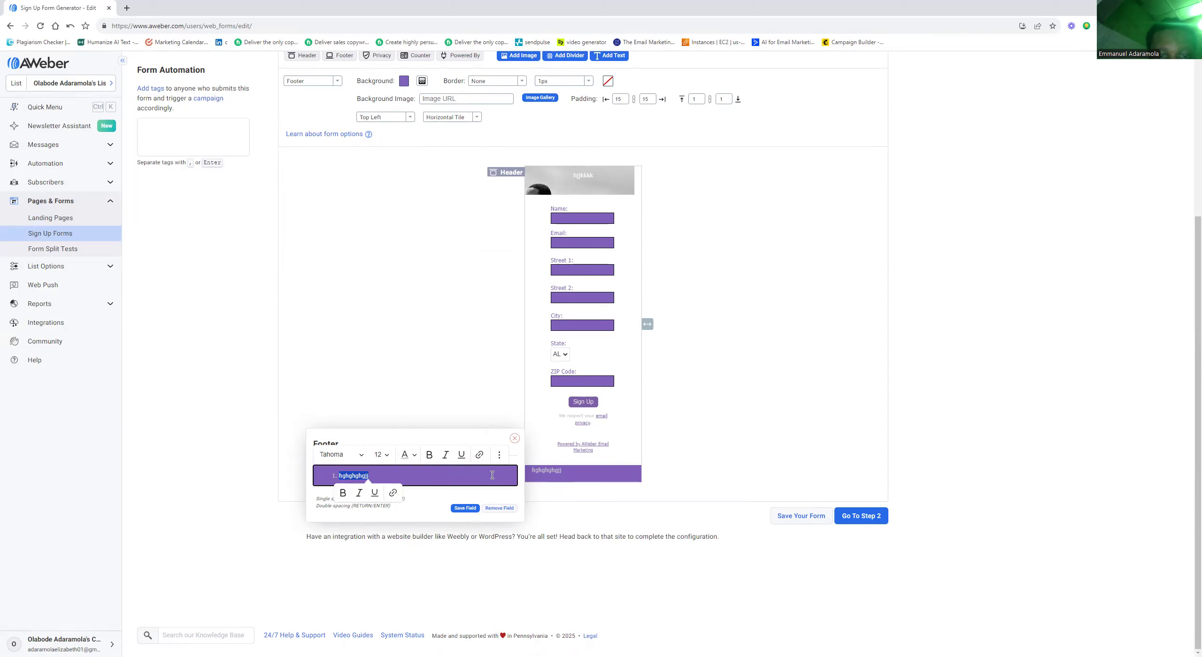
{"action": "left_click", "coordinate": [479, 455]}
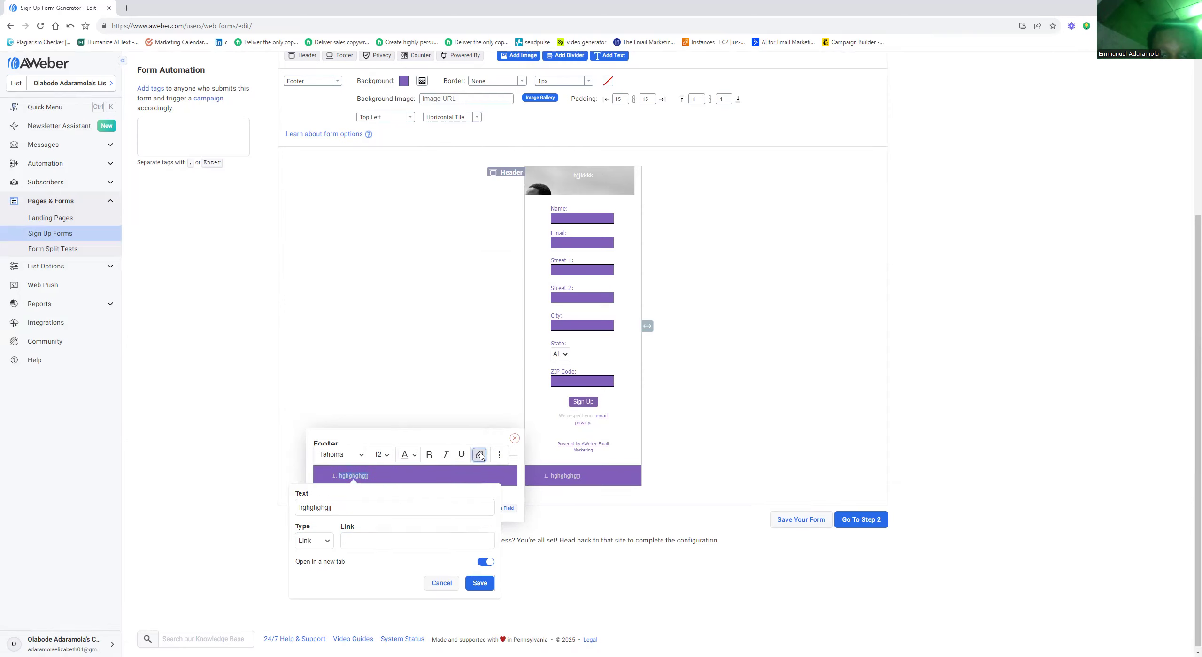
{"action": "left_click", "coordinate": [446, 455]}
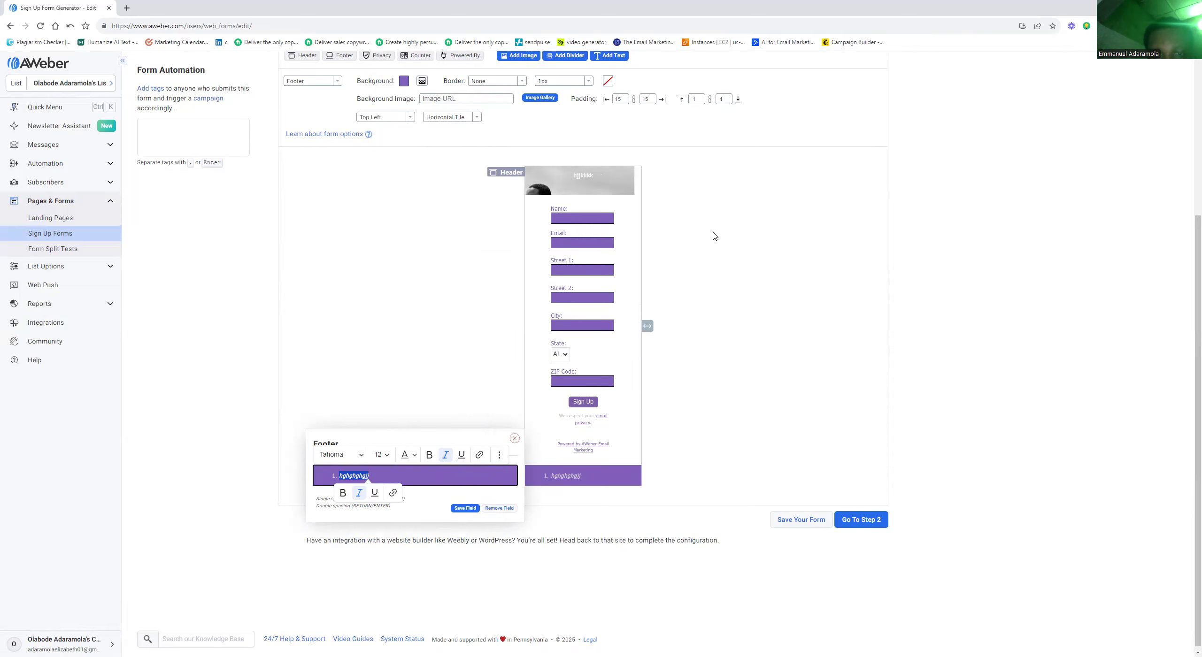
Step: Open the submit button's settings, and remove and re-add the form's privacy element
{"action": "left_click", "coordinate": [583, 402]}
{"action": "scroll", "coordinate": [459, 159], "scroll_direction": "up", "scroll_amount": 3}
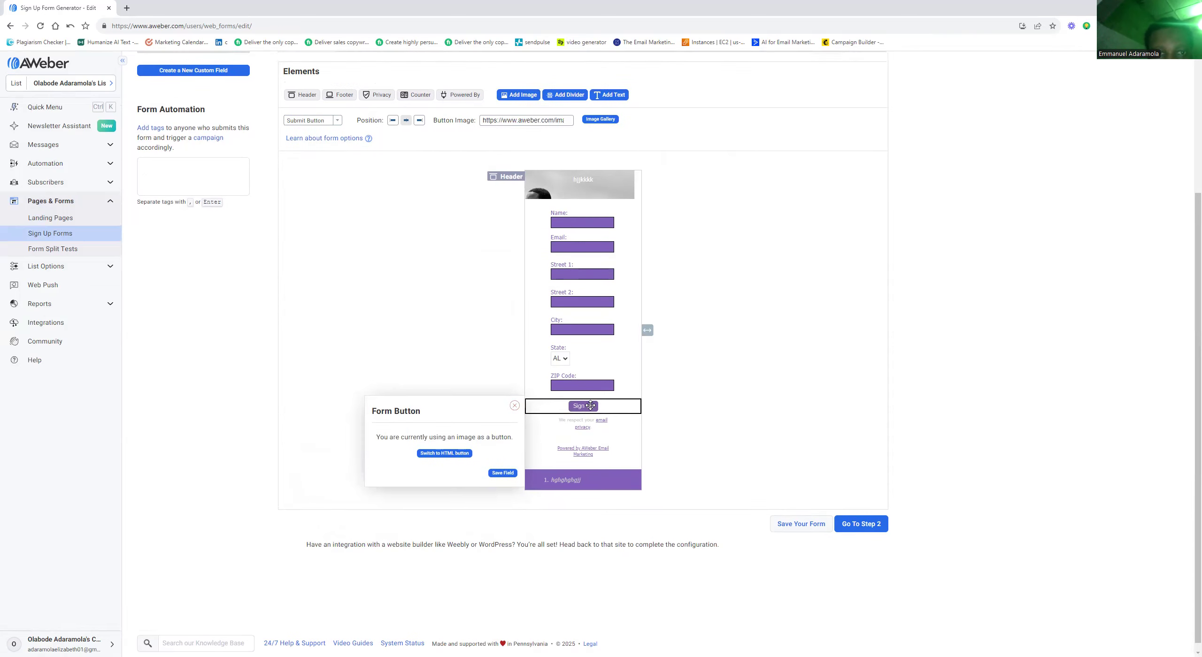
{"action": "left_click", "coordinate": [386, 235]}
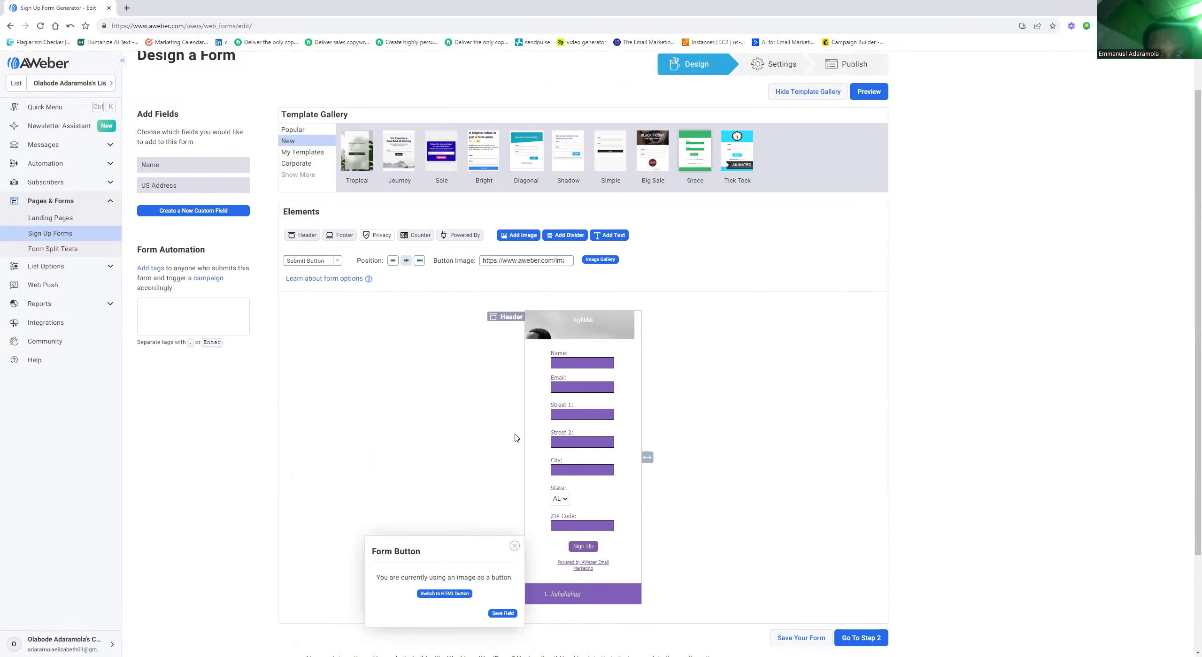
{"action": "scroll", "coordinate": [495, 537], "scroll_direction": "down", "scroll_amount": 2}
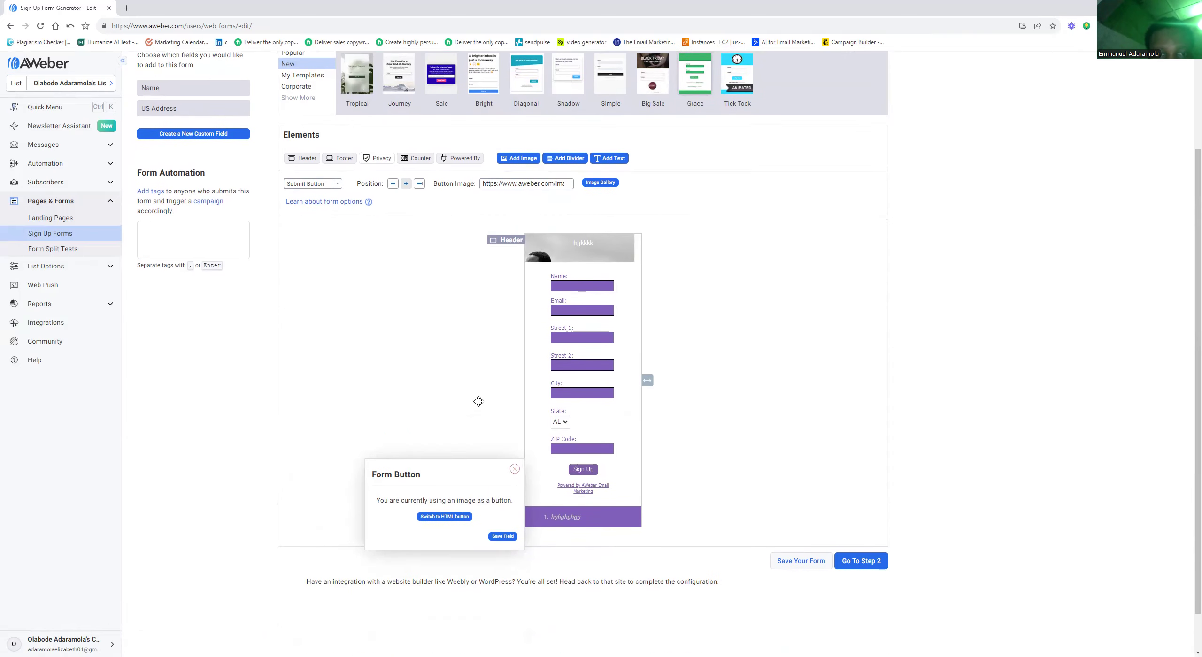
{"action": "left_click", "coordinate": [385, 162]}
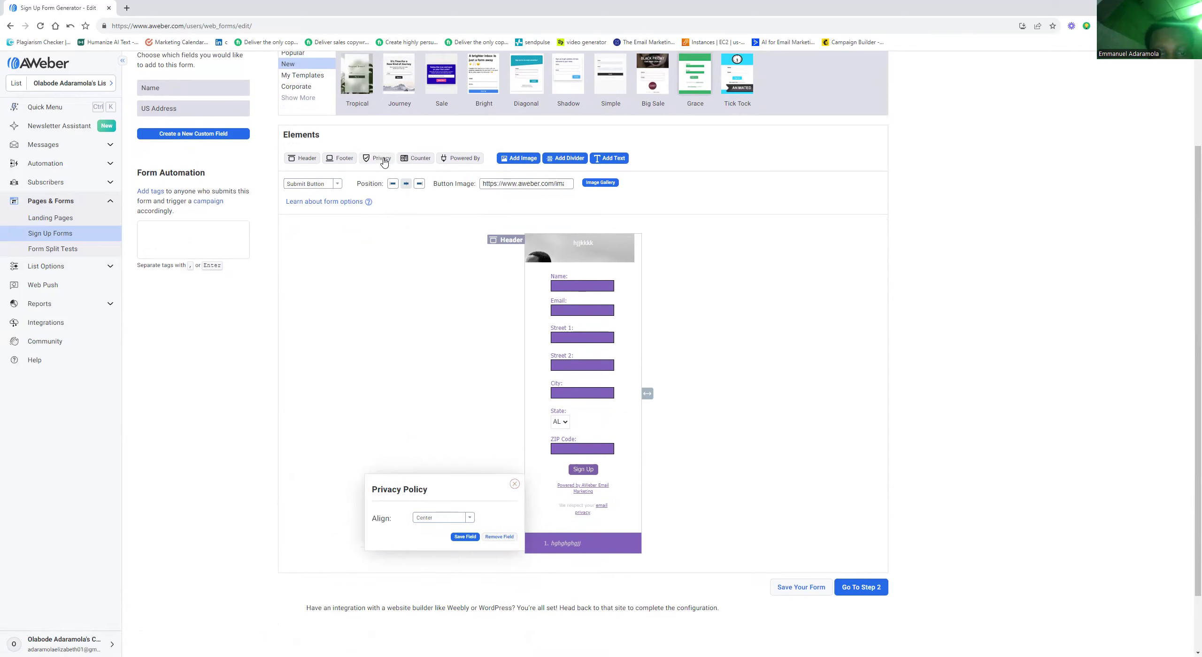
Step: Try the Center and Right alignments for the privacy policy text, and set its alignment to Left
{"action": "left_click", "coordinate": [470, 518]}
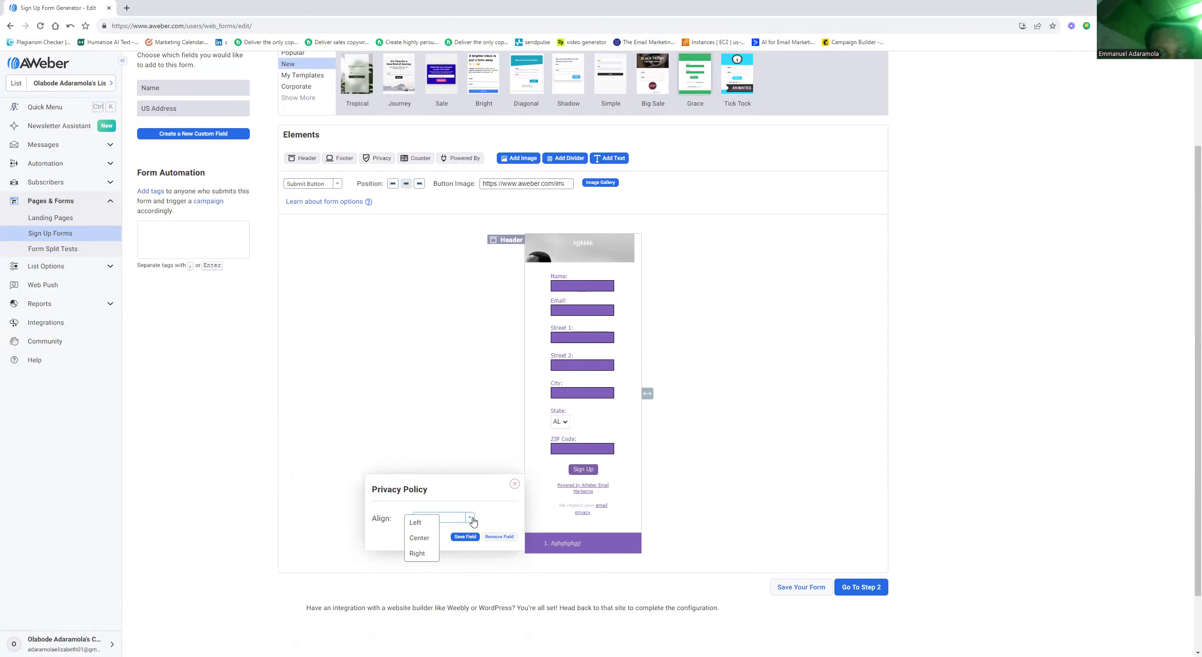
{"action": "left_click", "coordinate": [426, 538]}
{"action": "left_click", "coordinate": [471, 518]}
{"action": "left_click", "coordinate": [427, 558]}
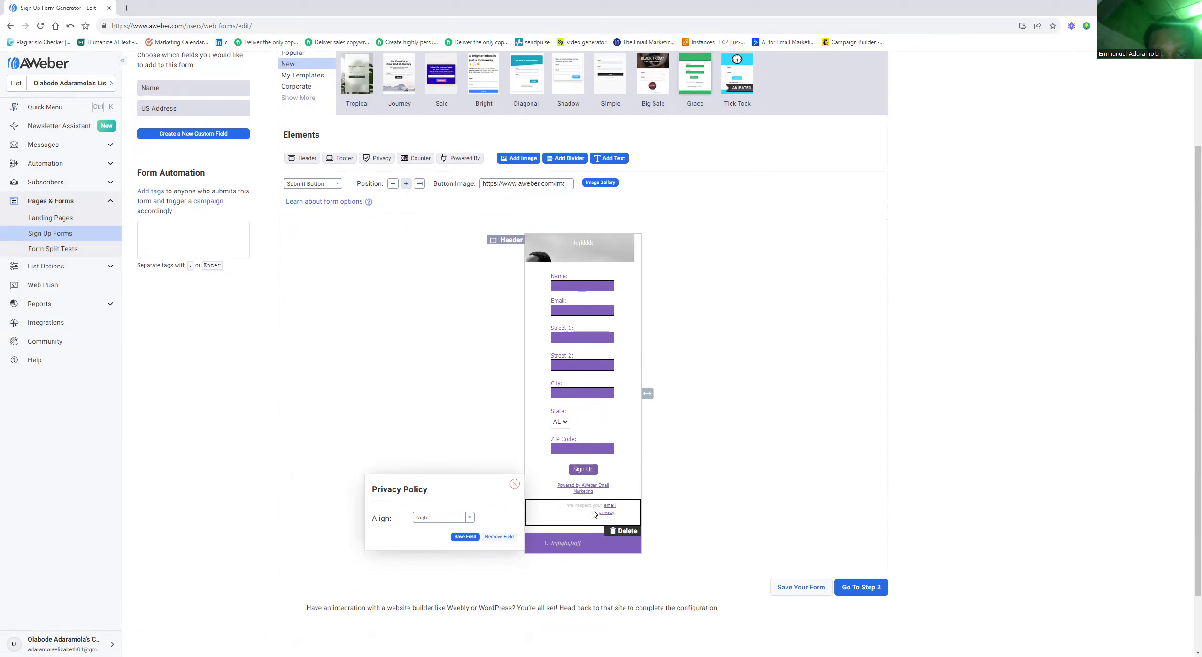
{"action": "left_click", "coordinate": [471, 517]}
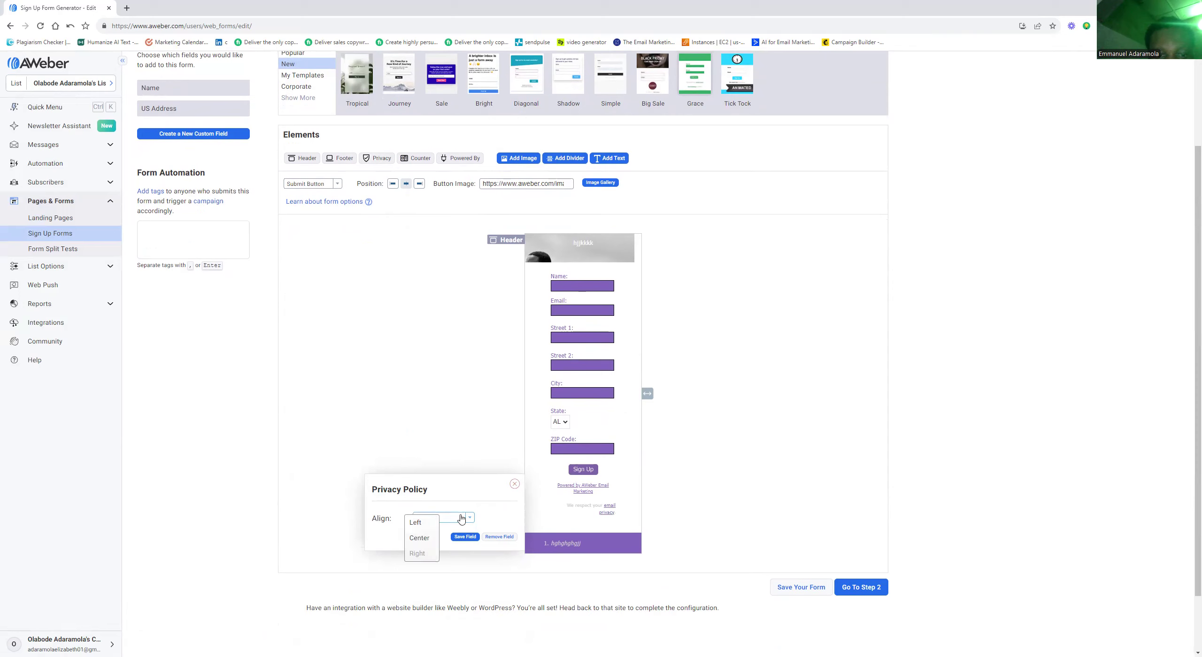
{"action": "left_click", "coordinate": [424, 527]}
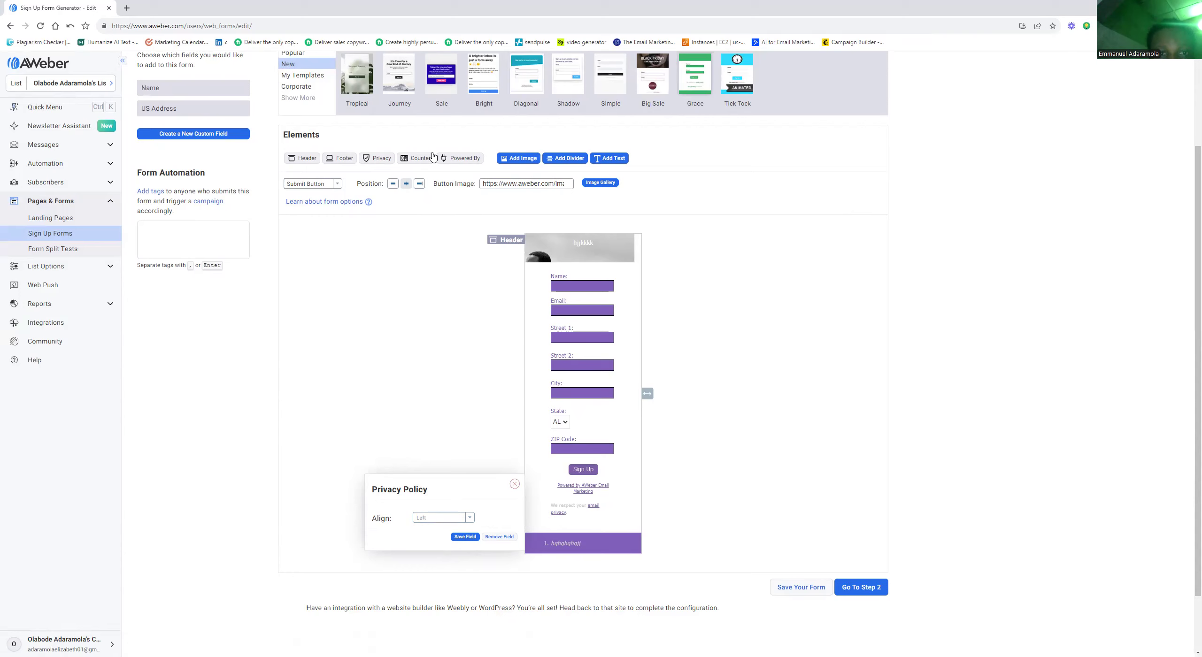
Step: Add a counter element to the form and try a different background color for it
{"action": "left_click", "coordinate": [420, 161]}
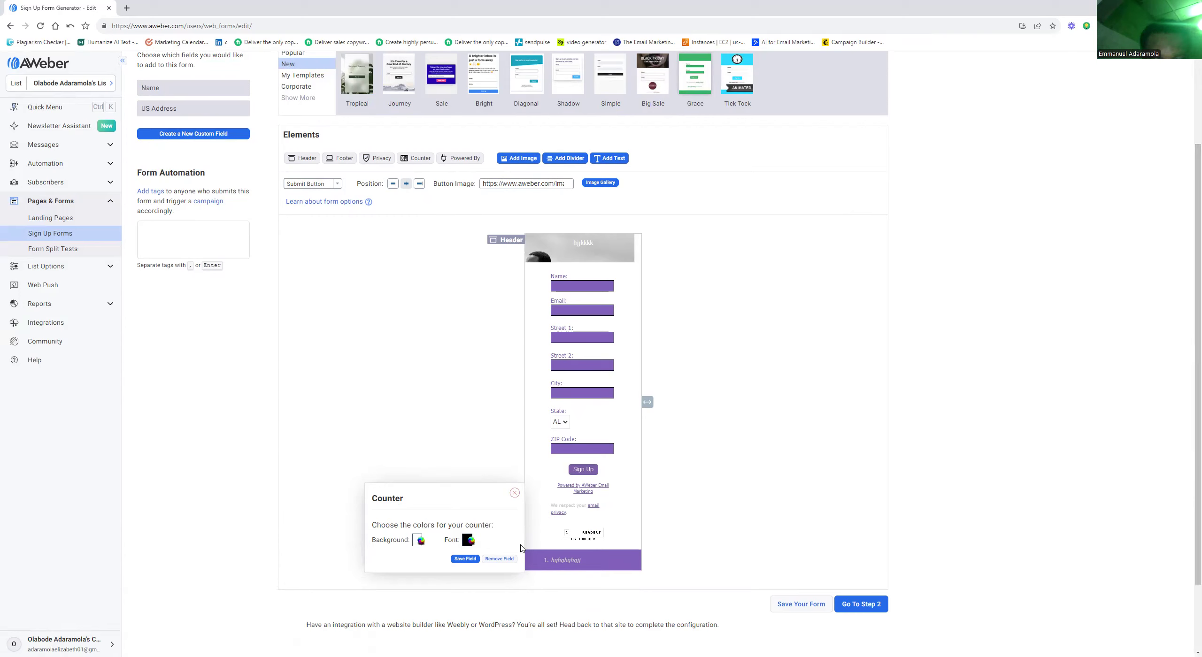
{"action": "left_click", "coordinate": [419, 541]}
{"action": "left_click_drag", "start_coordinate": [443, 578], "coordinate": [452, 606]}
{"action": "left_click", "coordinate": [472, 518]}
Step: Try several shades of purple as the counter's font color
{"action": "left_click", "coordinate": [469, 542]}
{"action": "mouse_move", "coordinate": [493, 563]}
{"action": "left_mouse_down"}
{"action": "mouse_move", "coordinate": [530, 604]}
{"action": "mouse_move", "coordinate": [528, 573]}
{"action": "mouse_move", "coordinate": [516, 572]}
{"action": "mouse_move", "coordinate": [550, 527]}
{"action": "mouse_move", "coordinate": [502, 598]}
{"action": "mouse_move", "coordinate": [571, 494]}
{"action": "mouse_move", "coordinate": [512, 587]}
{"action": "left_mouse_up"}
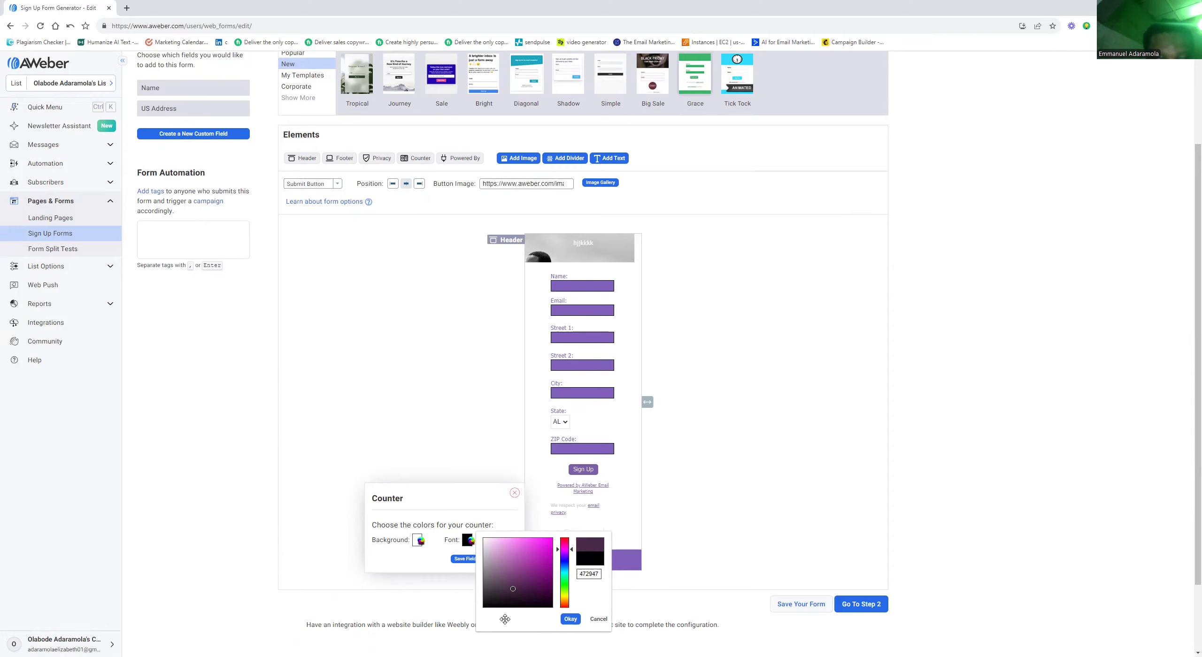
{"action": "mouse_move", "coordinate": [512, 590]}
{"action": "left_mouse_down"}
{"action": "mouse_move", "coordinate": [485, 612]}
{"action": "mouse_move", "coordinate": [546, 550]}
{"action": "mouse_move", "coordinate": [562, 564]}
{"action": "mouse_move", "coordinate": [562, 601]}
{"action": "mouse_move", "coordinate": [563, 588]}
{"action": "left_mouse_up"}
{"action": "left_click", "coordinate": [454, 447]}
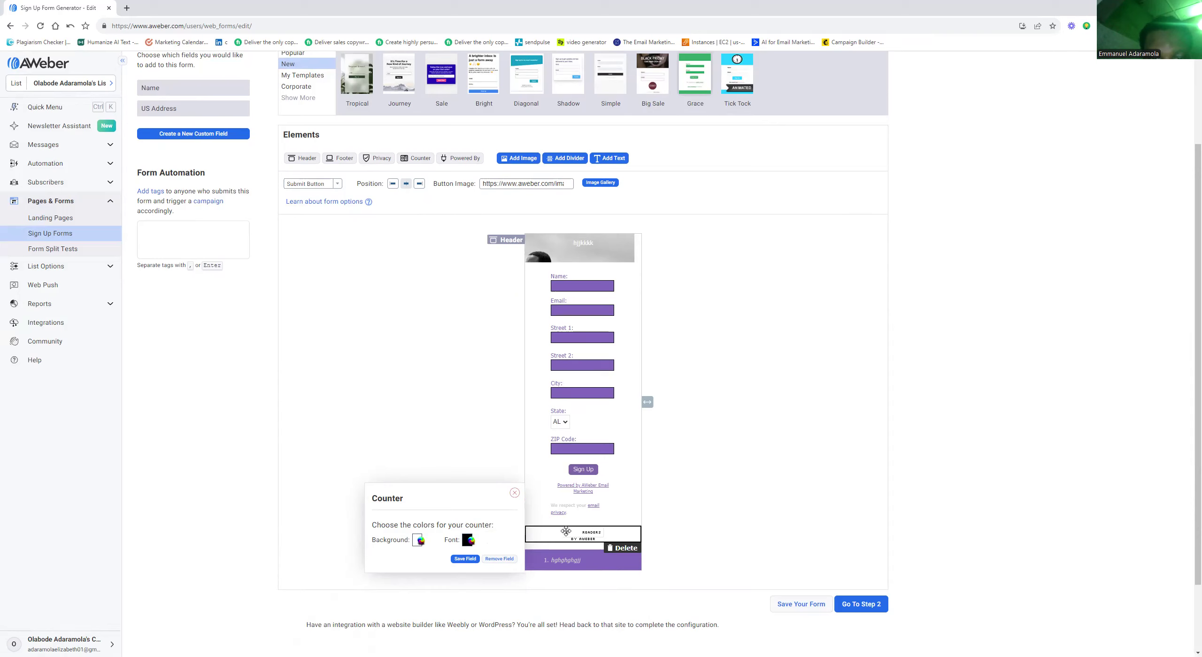
{"action": "left_click", "coordinate": [468, 542]}
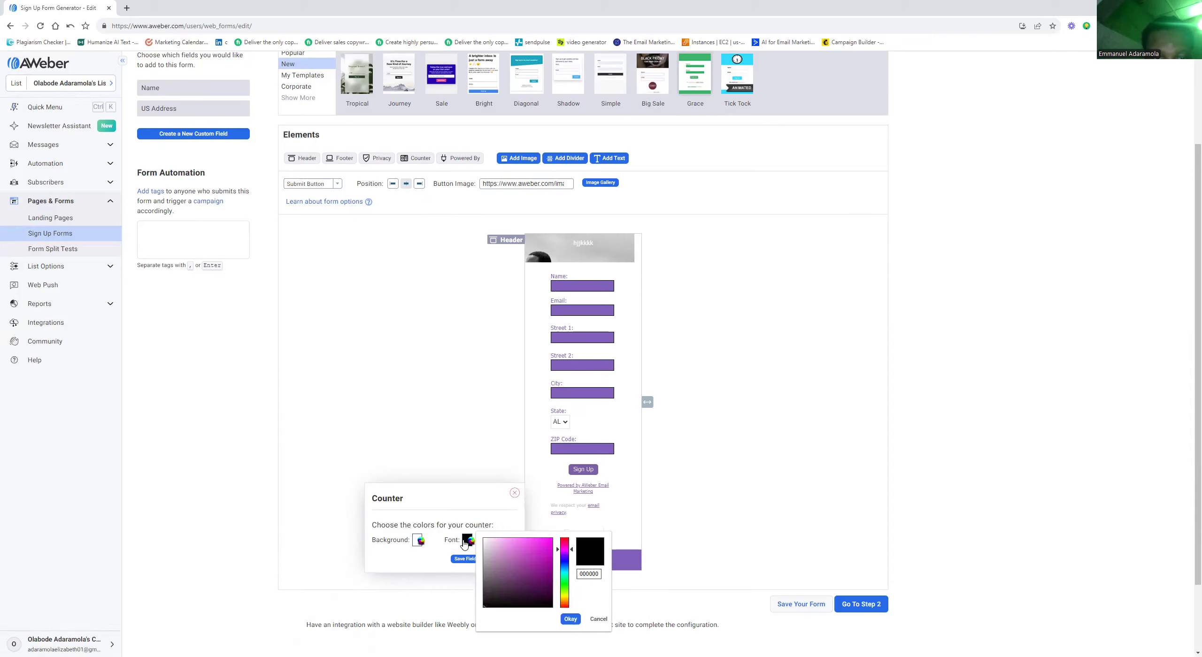
{"action": "left_click_drag", "start_coordinate": [524, 561], "coordinate": [541, 530]}
{"action": "mouse_move", "coordinate": [524, 554]}
{"action": "left_mouse_down"}
{"action": "mouse_move", "coordinate": [478, 618]}
{"action": "mouse_move", "coordinate": [506, 590]}
{"action": "mouse_move", "coordinate": [489, 625]}
{"action": "left_mouse_up"}
{"action": "left_click", "coordinate": [750, 500]}
Step: Set the counter's background color to #420142 and save the counter field
{"action": "left_click", "coordinate": [418, 540]}
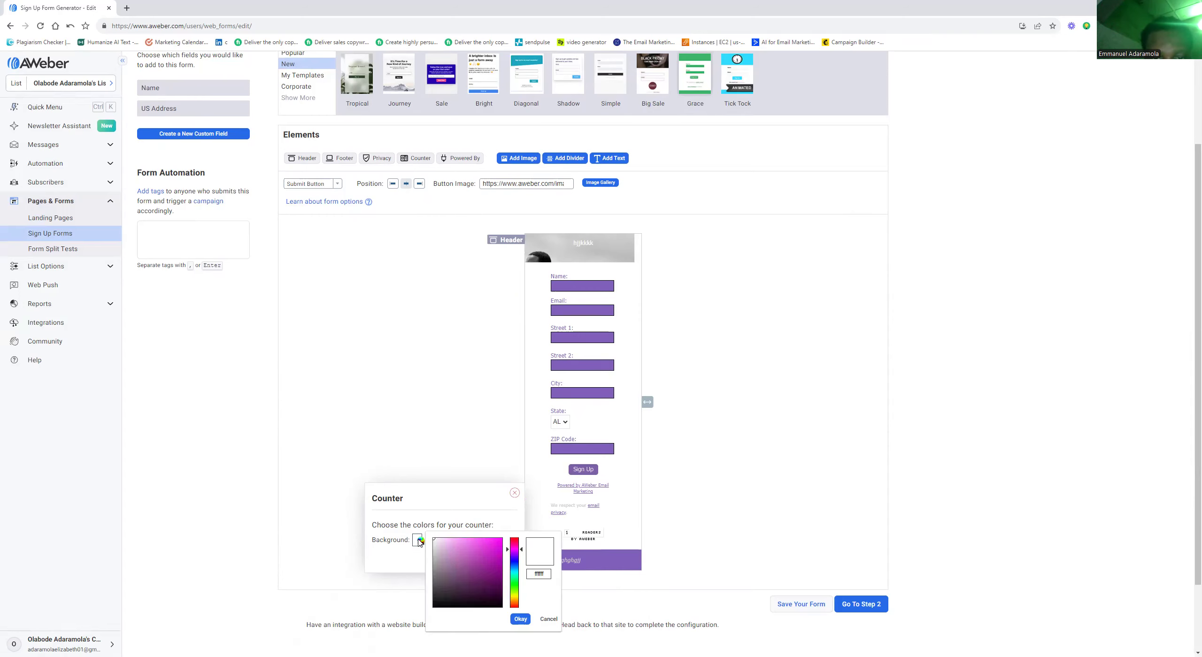
{"action": "mouse_move", "coordinate": [457, 555]}
{"action": "left_mouse_down"}
{"action": "mouse_move", "coordinate": [475, 564]}
{"action": "mouse_move", "coordinate": [468, 622]}
{"action": "mouse_move", "coordinate": [501, 591]}
{"action": "left_mouse_up"}
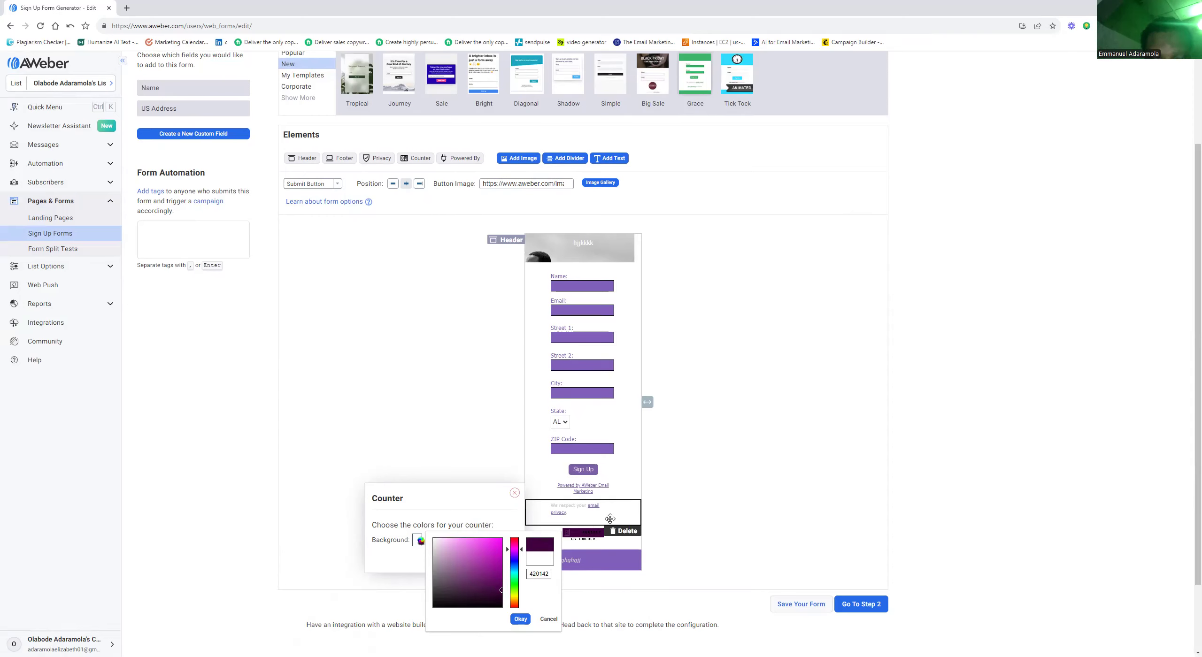
{"action": "left_click", "coordinate": [567, 532]}
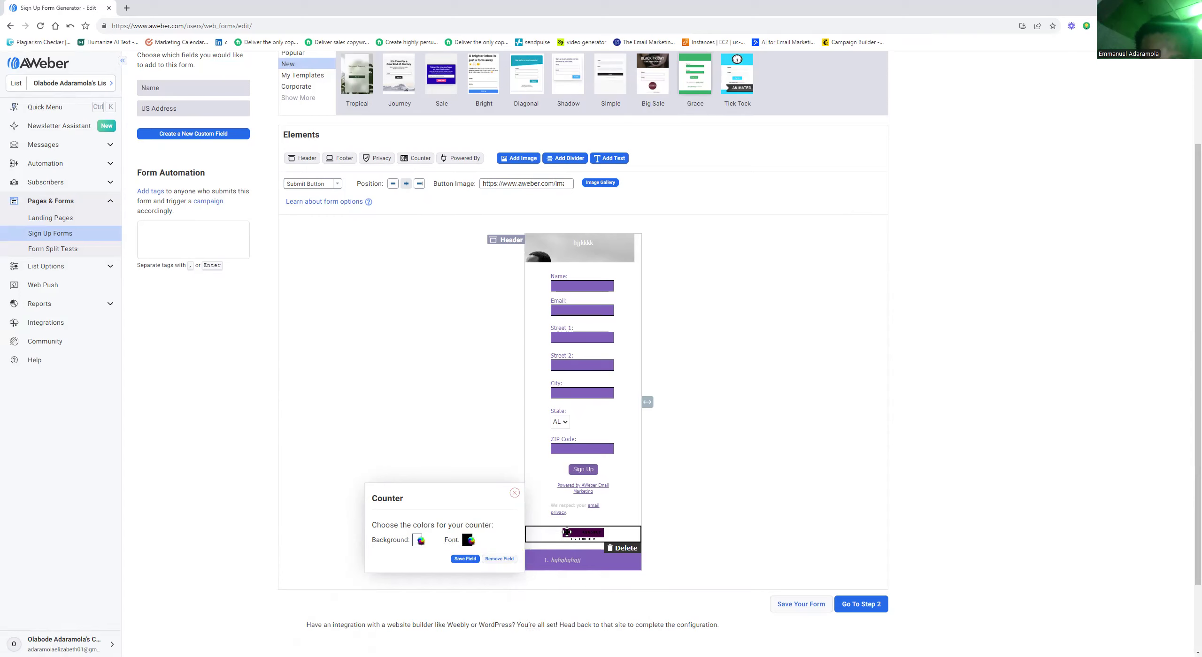
{"action": "left_click", "coordinate": [465, 558]}
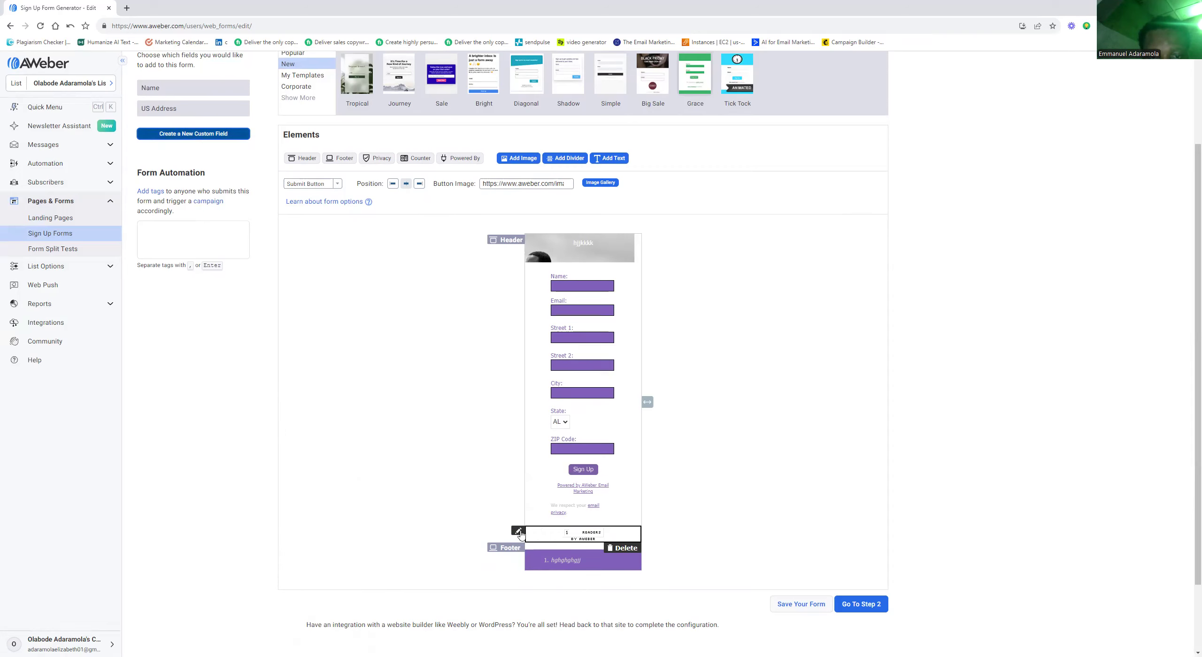
{"action": "mouse_move", "coordinate": [518, 532]}
{"action": "left_mouse_down"}
{"action": "mouse_move", "coordinate": [520, 490]}
{"action": "mouse_move", "coordinate": [519, 538]}
{"action": "left_mouse_up"}
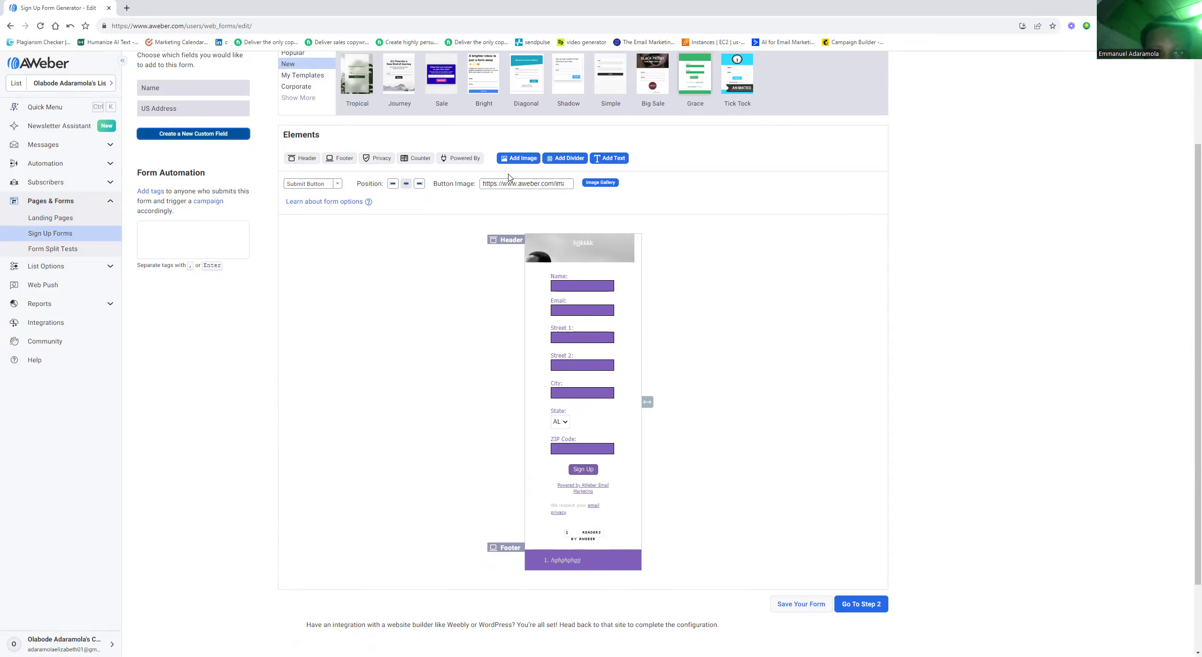
Step: Remove and re-add the counter element, and try a bright magenta font color for it
{"action": "left_click", "coordinate": [420, 159]}
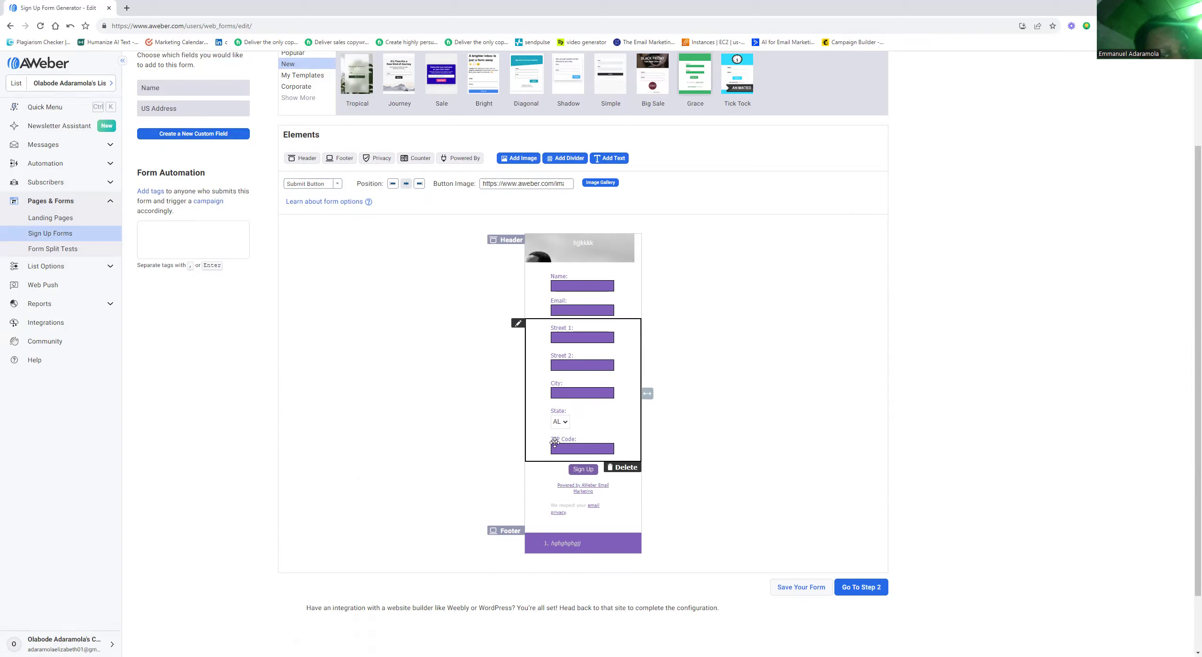
{"action": "left_click", "coordinate": [419, 159]}
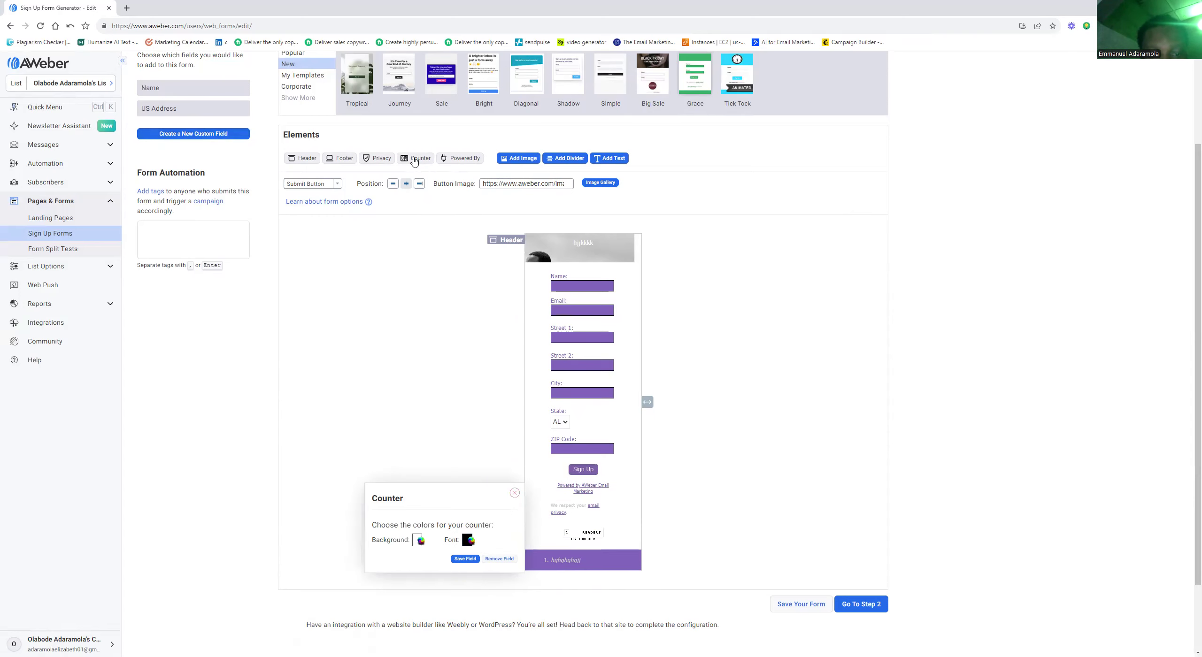
{"action": "left_click", "coordinate": [468, 541]}
{"action": "double_click", "coordinate": [591, 574]}
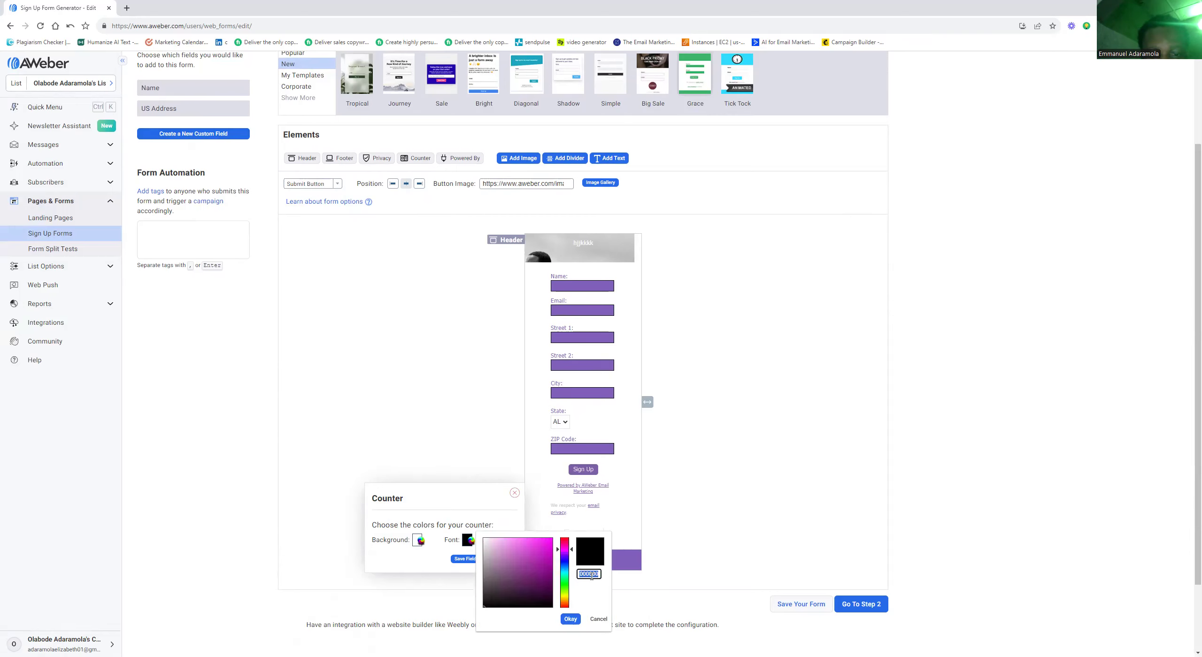
{"action": "left_click", "coordinate": [535, 539]}
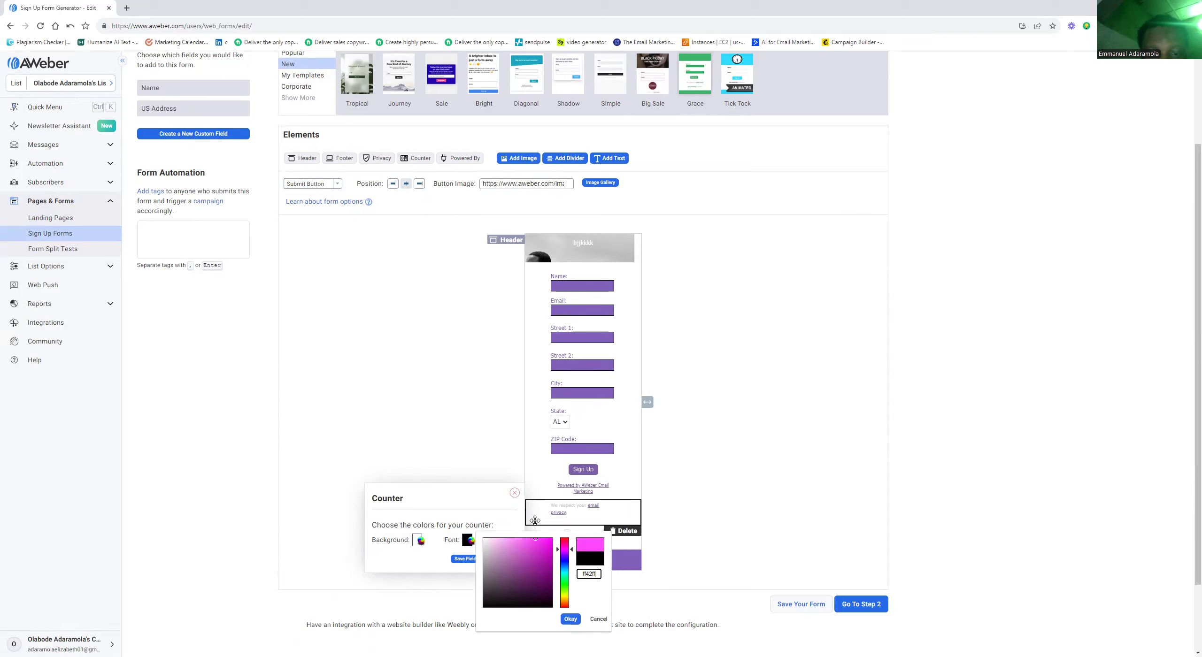
{"action": "left_click", "coordinate": [736, 428]}
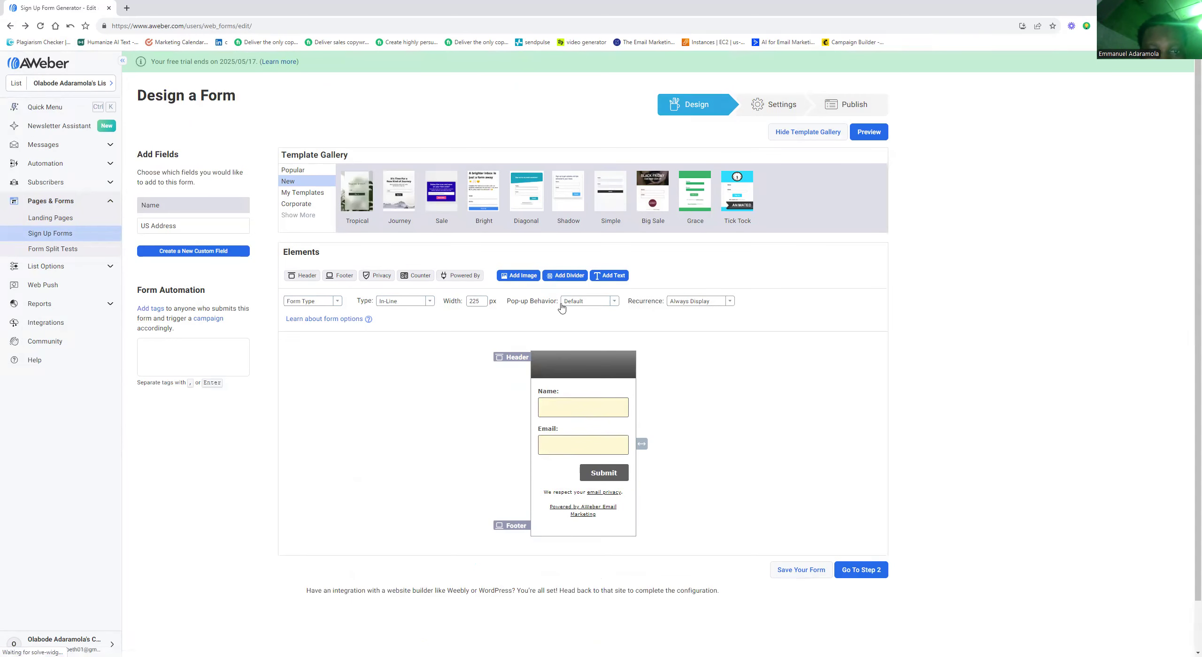
Step: Remove the Powered By AWeber element from the form, re-adding it with Center alignment once in between
{"action": "left_click", "coordinate": [460, 279]}
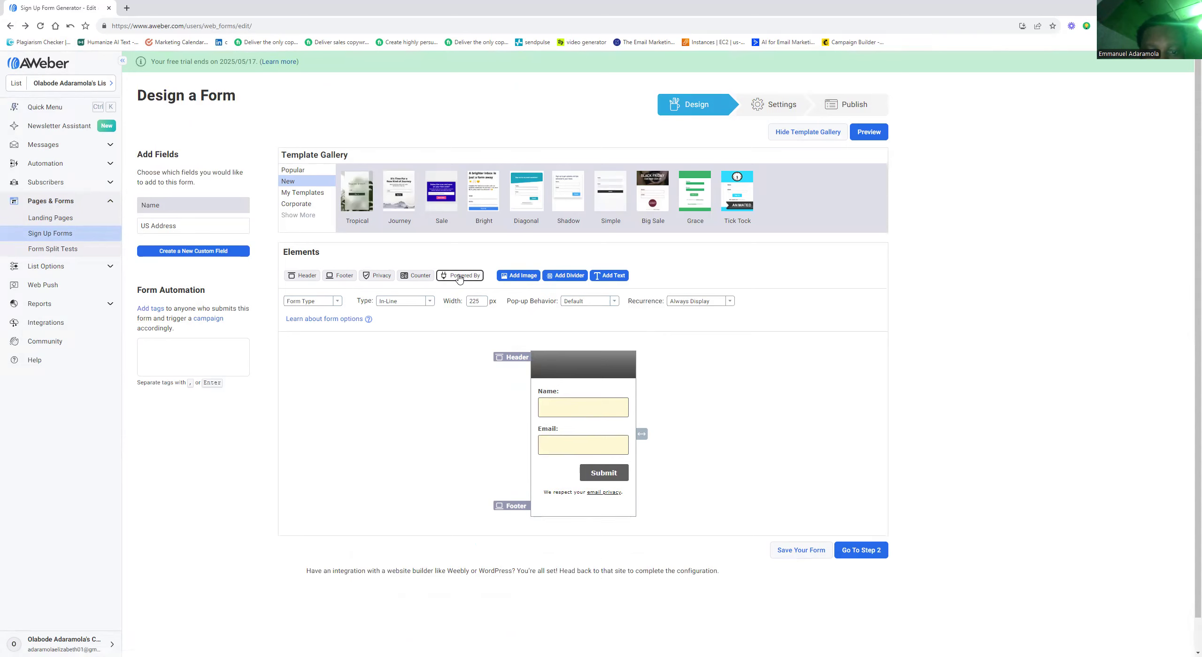
{"action": "left_click", "coordinate": [460, 278]}
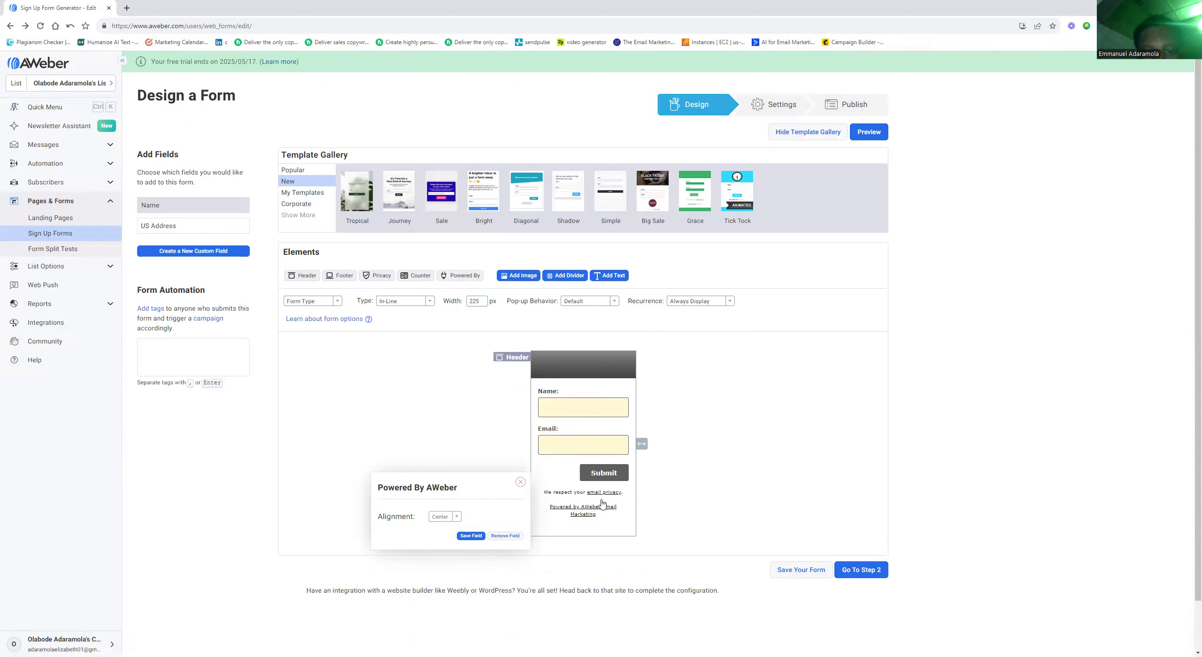
{"action": "left_click", "coordinate": [474, 280]}
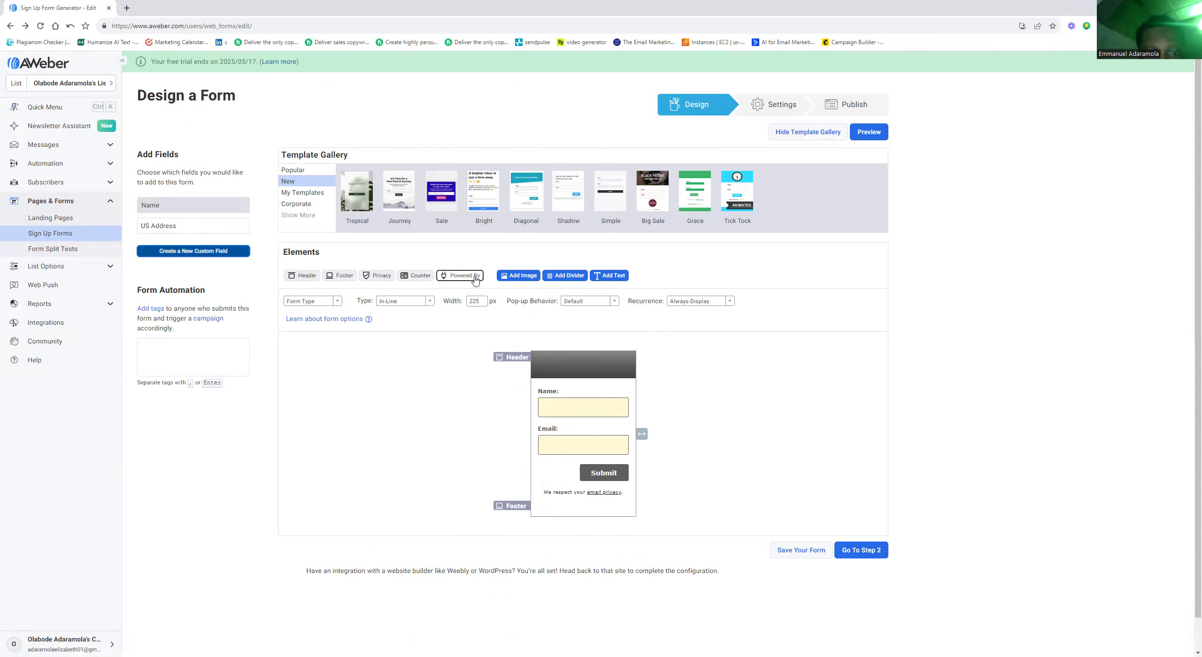
Step: Try an image placeholder below the privacy text, and add a divider there
{"action": "left_click", "coordinate": [532, 278]}
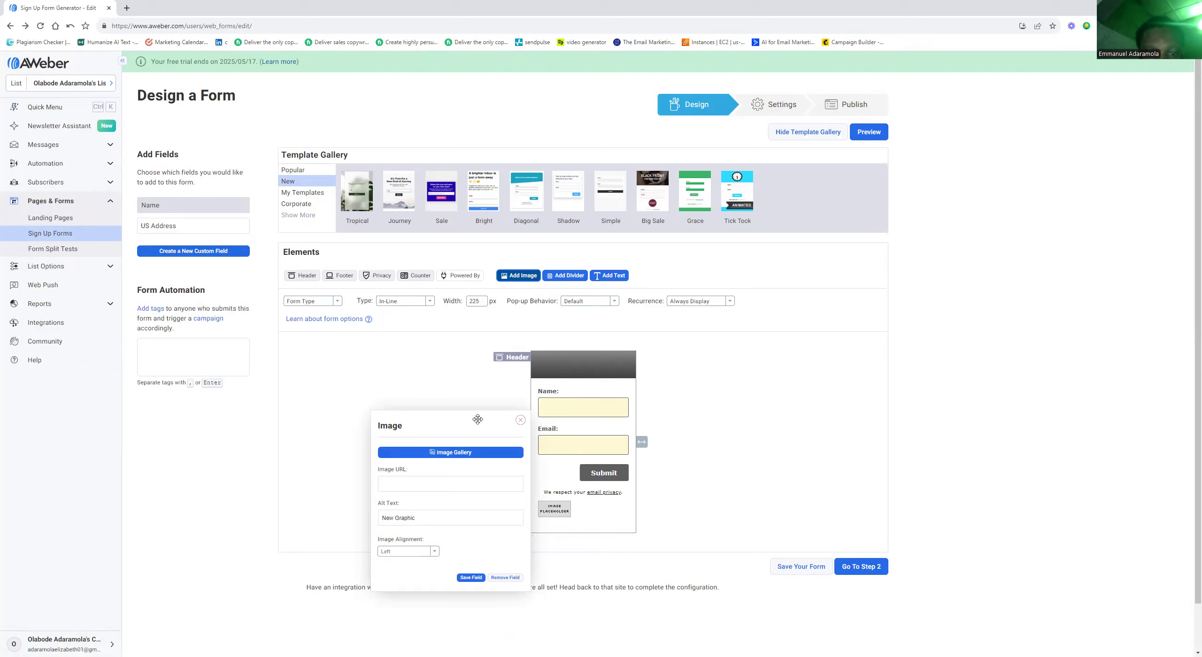
{"action": "left_click", "coordinate": [572, 276]}
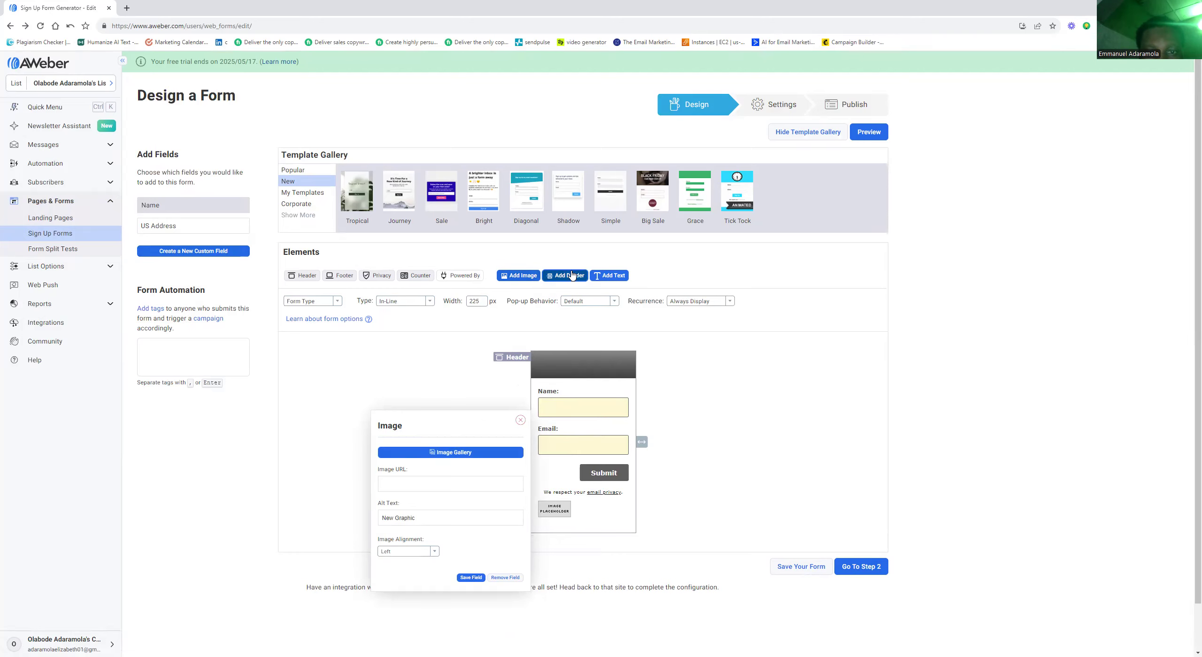
Step: Add a text element reading "bn" below the divider and close its editor
{"action": "left_click", "coordinate": [613, 277]}
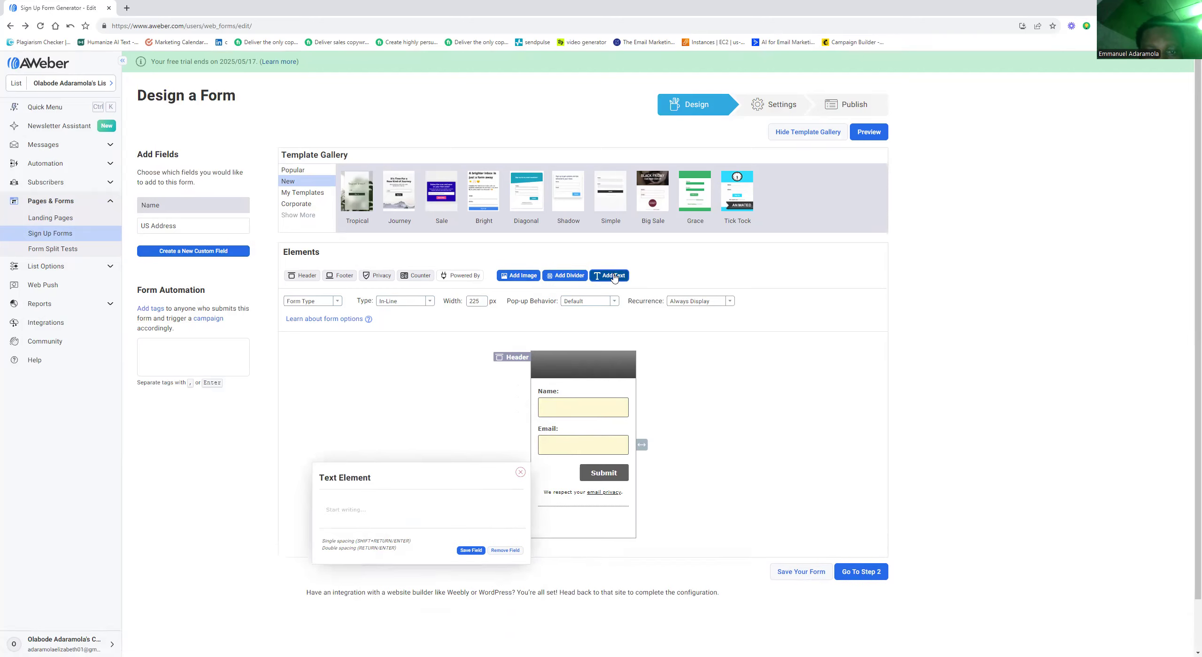
{"action": "left_click", "coordinate": [421, 514]}
{"action": "type", "text": "bn"}
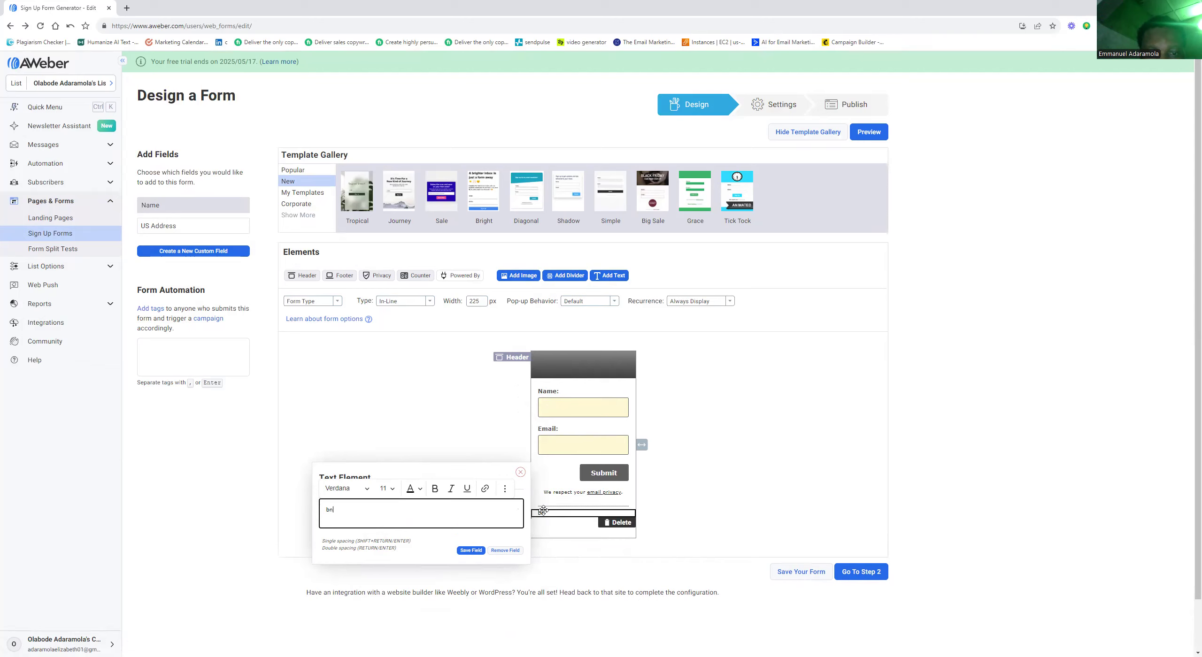
{"action": "left_click", "coordinate": [520, 472]}
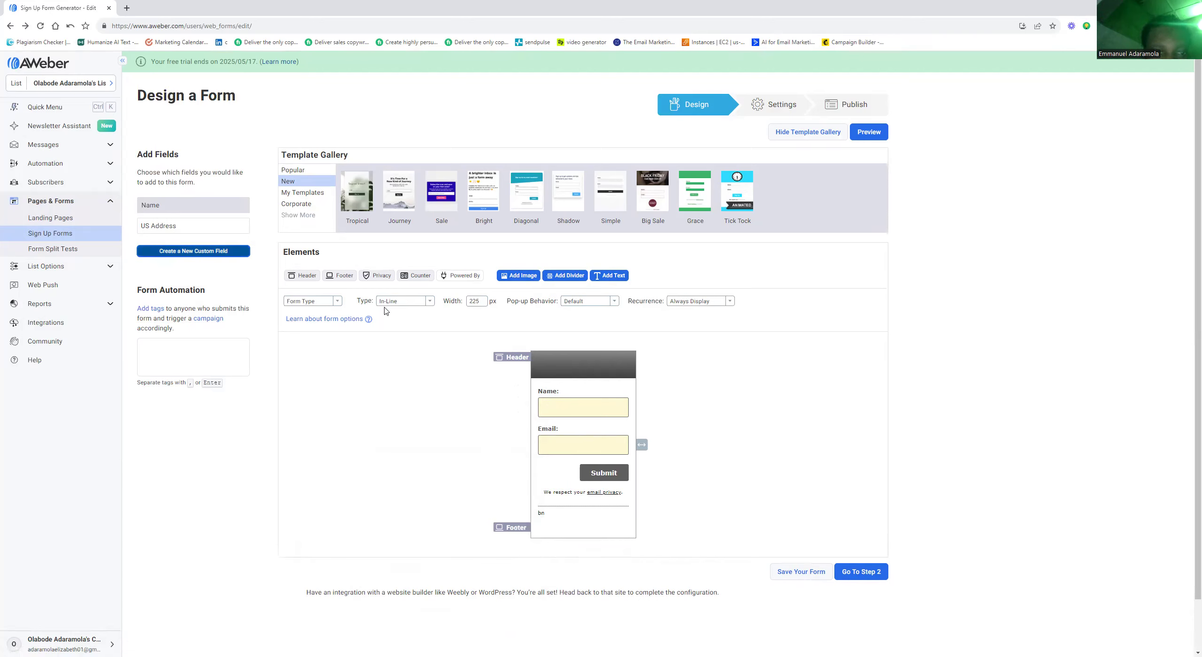
Step: Try the Pop-Over and Lightbox form types, and set the form type to Pop-Up
{"action": "left_click", "coordinate": [430, 301]}
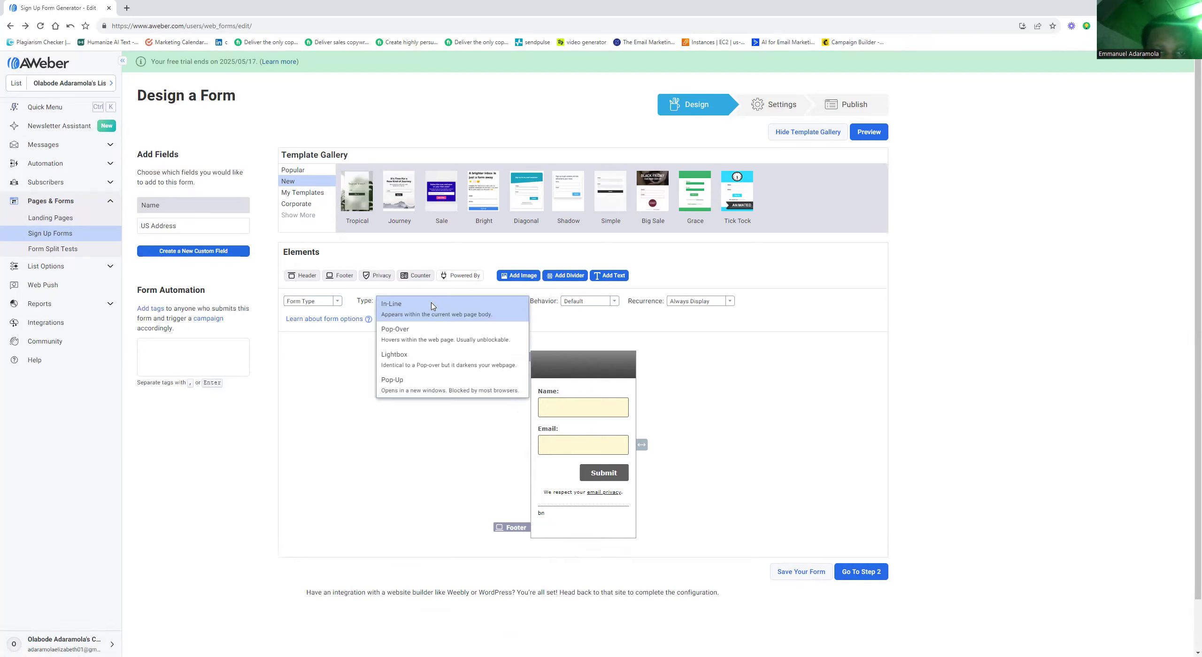
{"action": "left_click", "coordinate": [408, 345]}
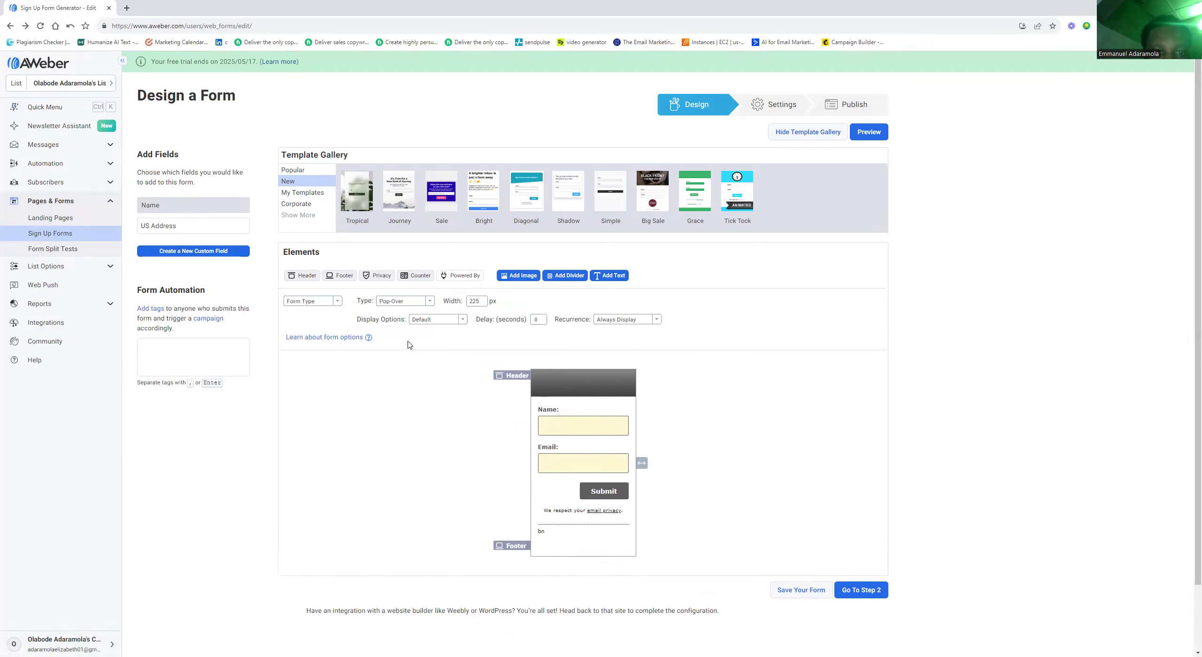
{"action": "left_click", "coordinate": [429, 303]}
{"action": "left_click", "coordinate": [406, 362]}
{"action": "left_click", "coordinate": [432, 303]}
{"action": "left_click", "coordinate": [419, 396]}
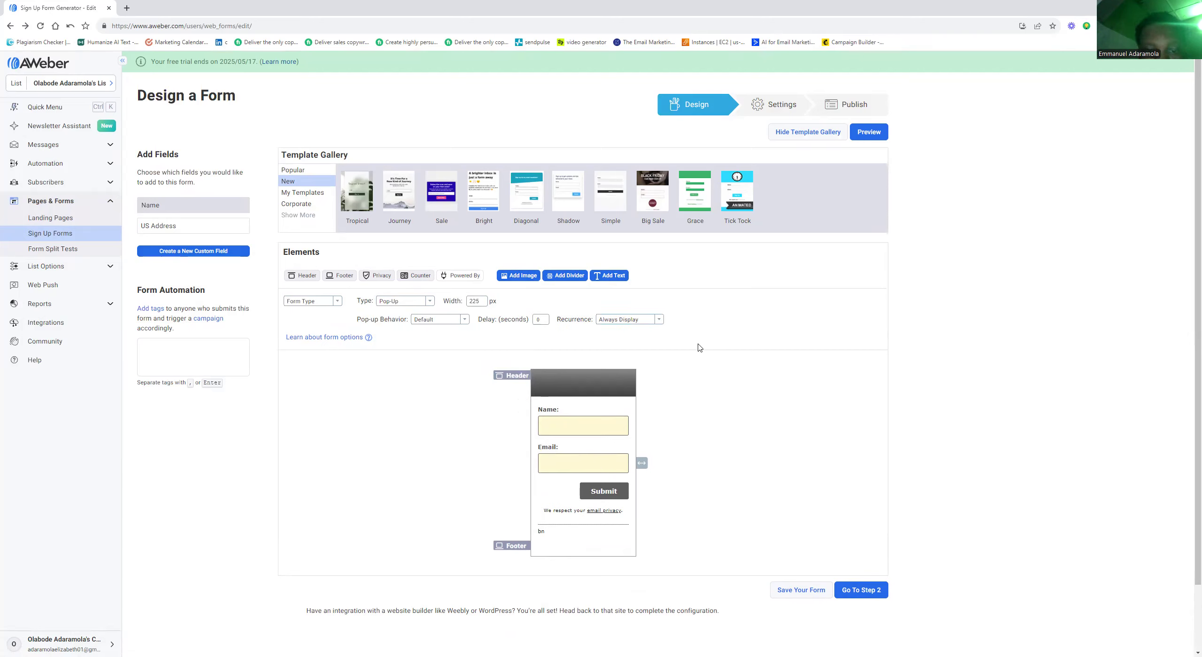
Step: Enter "ghhbjnujn" as the form's header text, insert a link to "#" after it, and save the header
{"action": "left_click", "coordinate": [577, 380]}
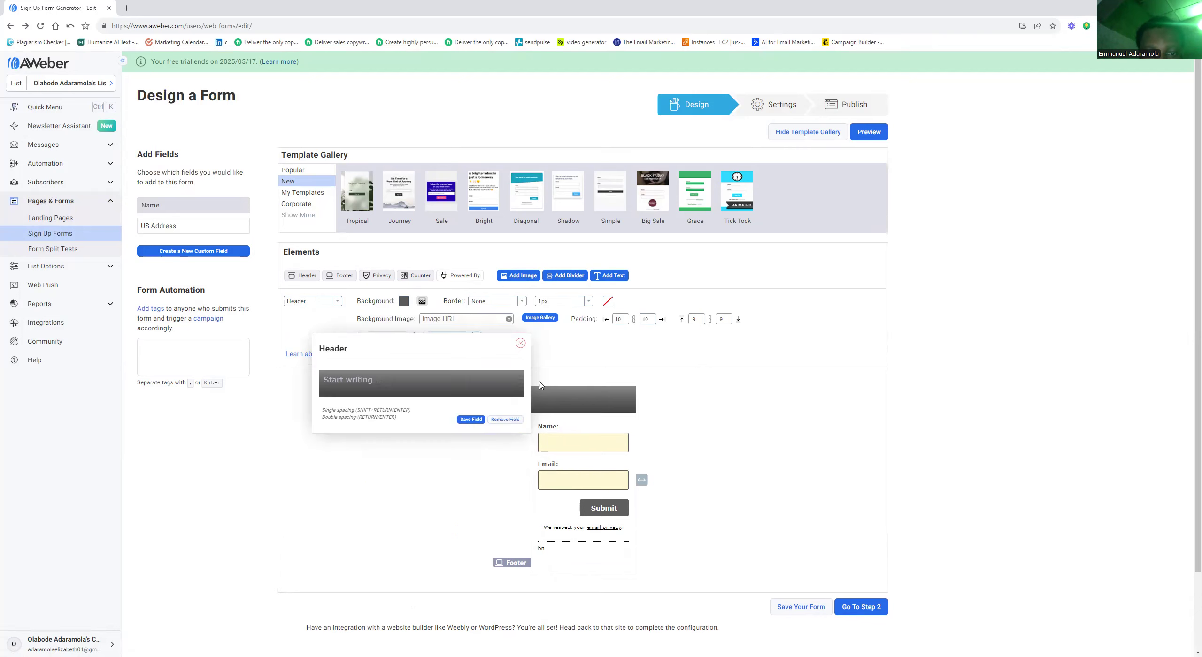
{"action": "left_click", "coordinate": [431, 382]}
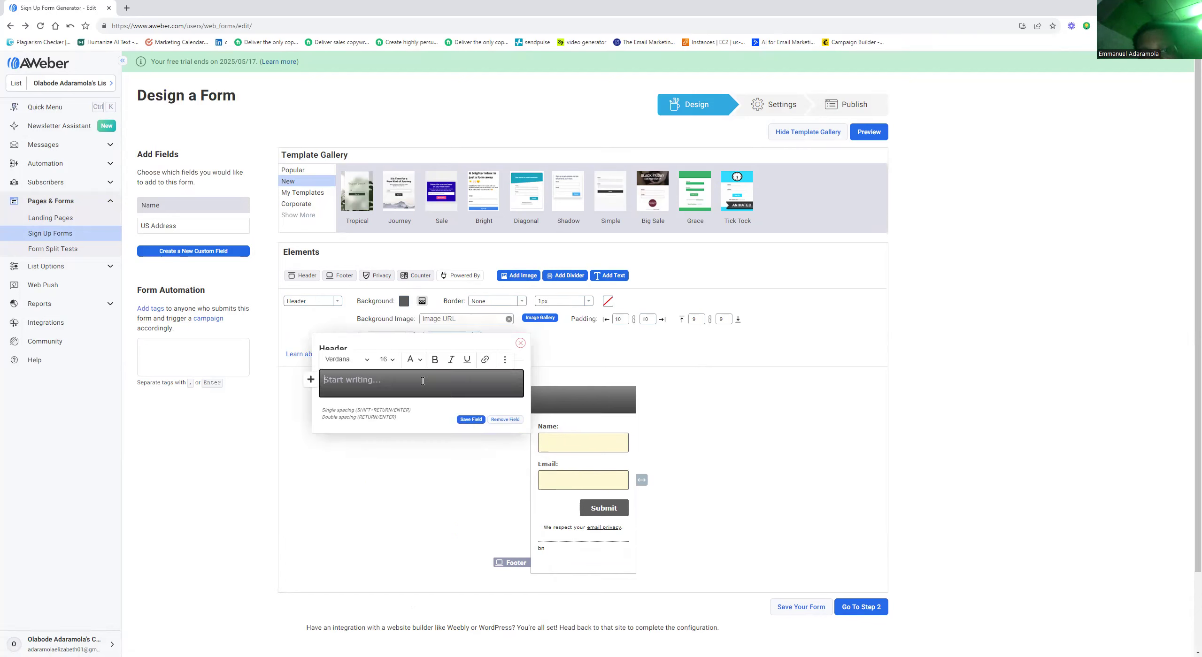
{"action": "type", "text": "ghhbjnujn"}
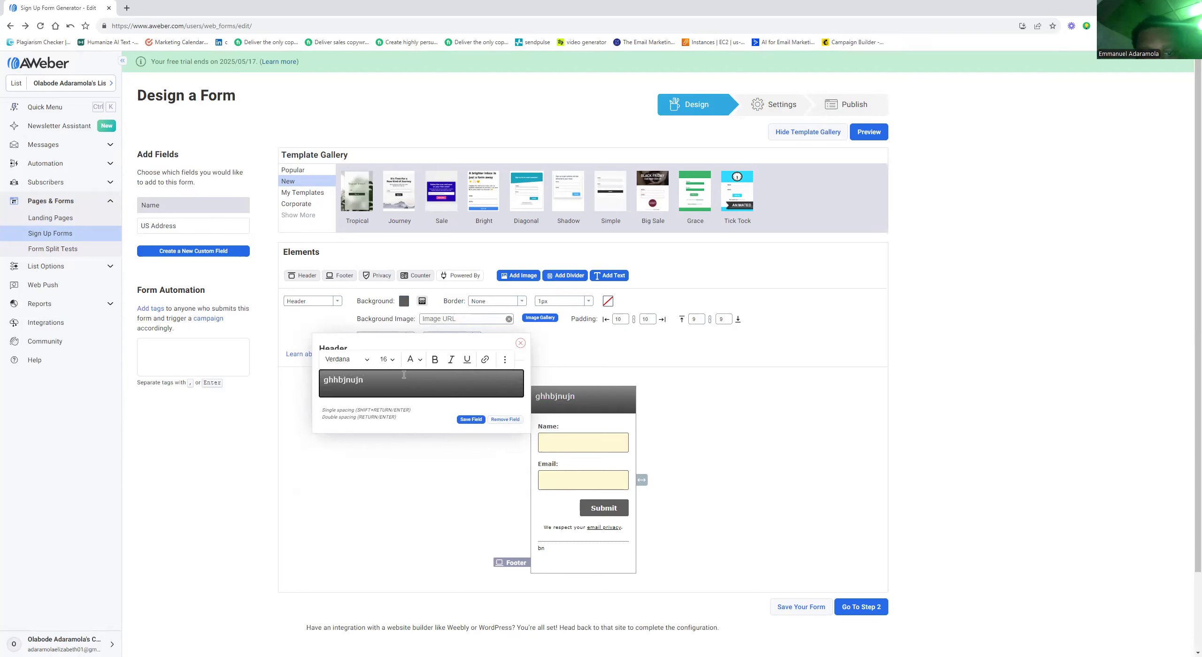
{"action": "left_click", "coordinate": [485, 359]}
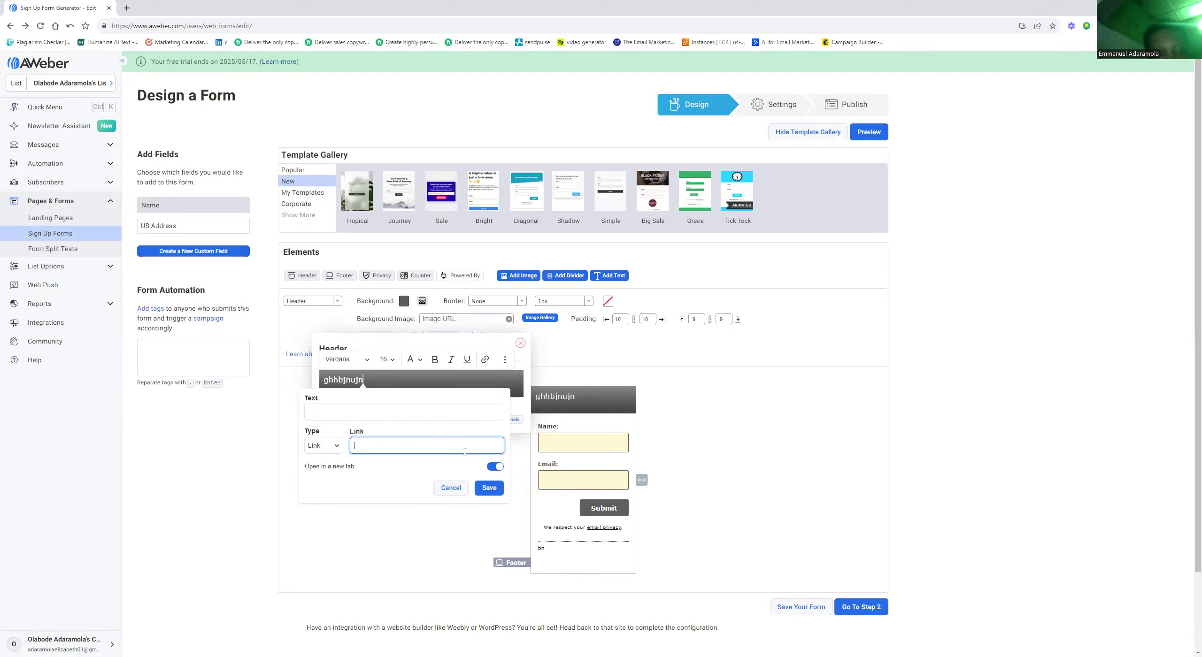
{"action": "type", "text": "#"}
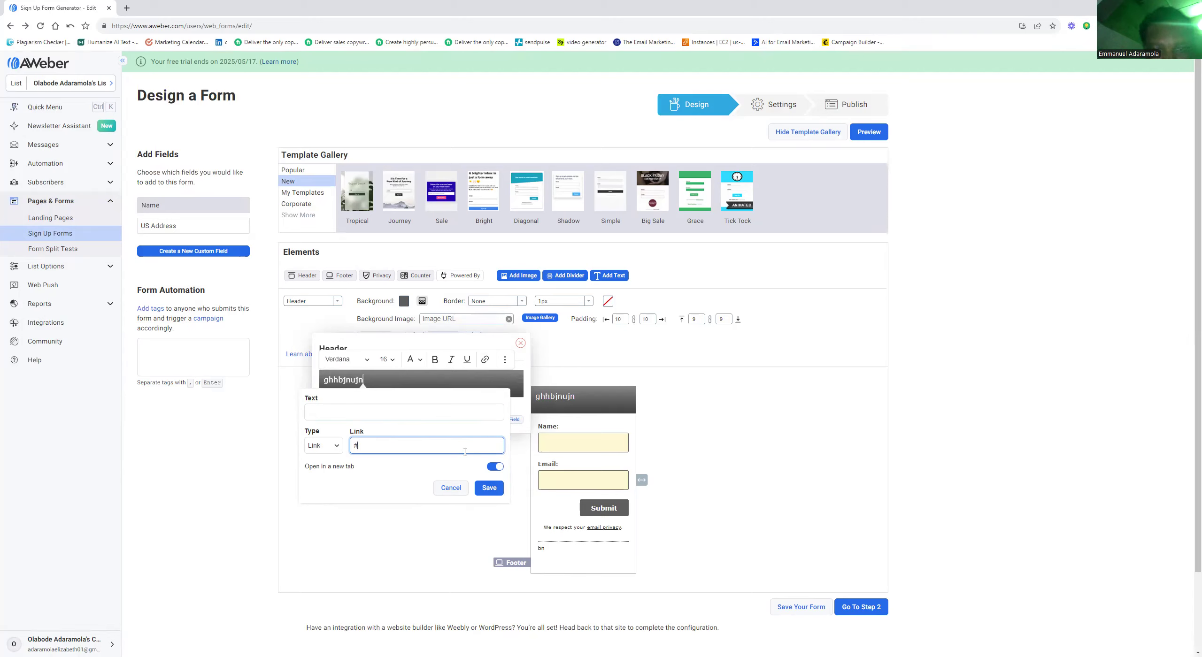
{"action": "left_click", "coordinate": [483, 493]}
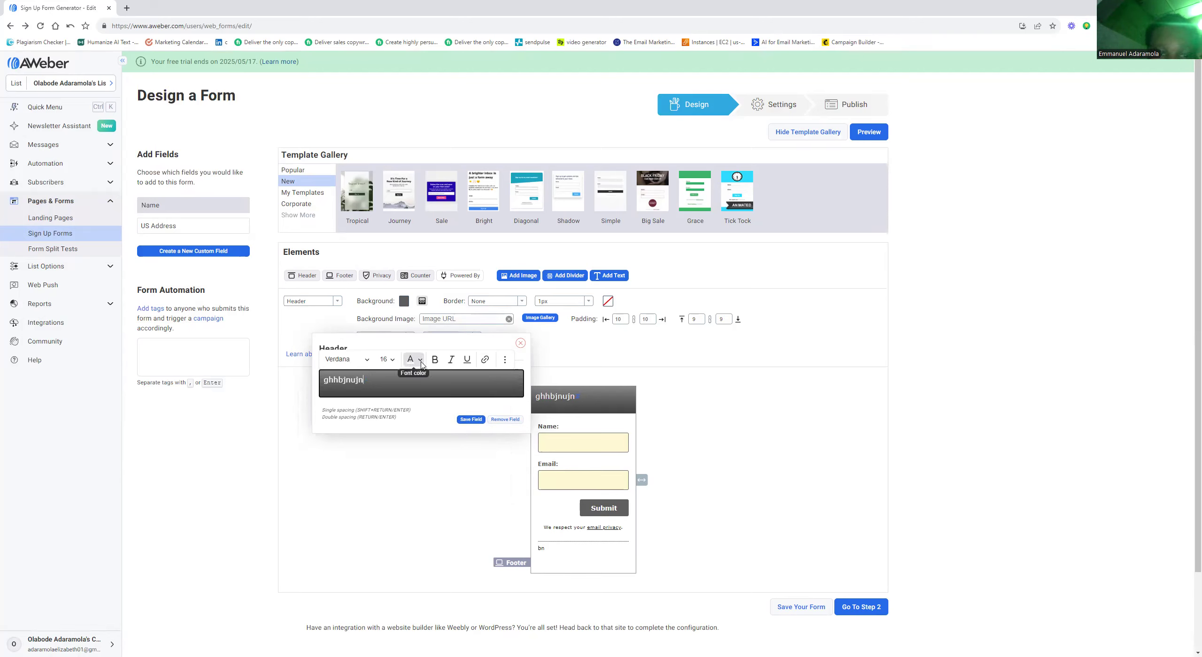
{"action": "left_click", "coordinate": [471, 419]}
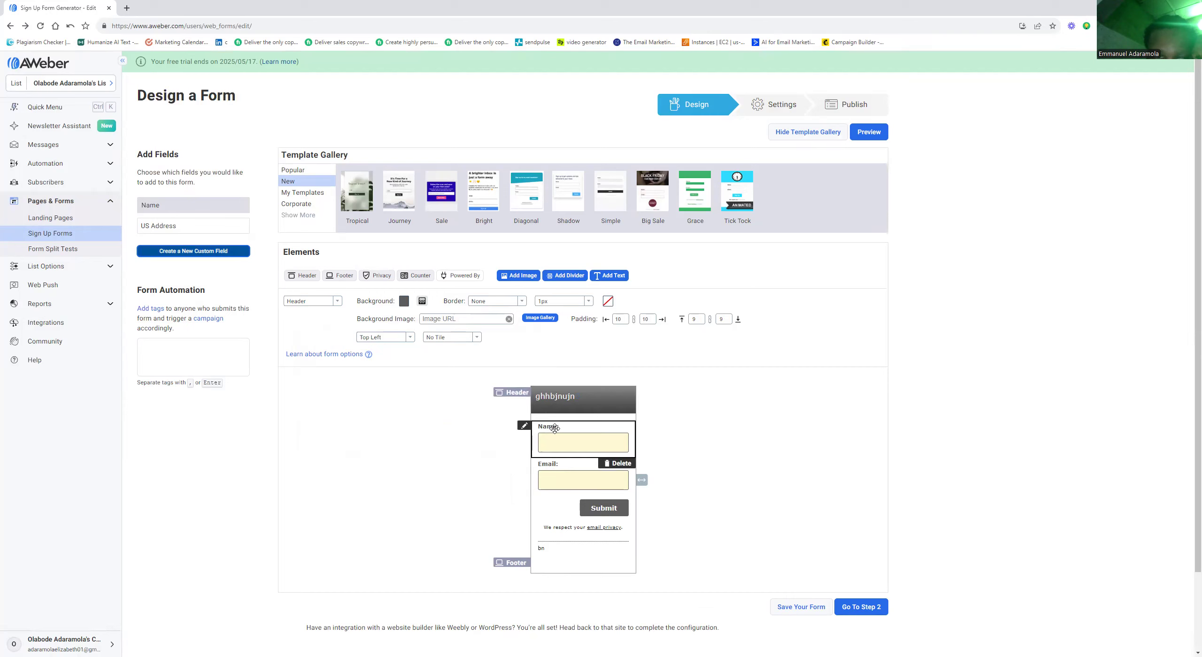
Step: Compare the Full Name option for the Name field, and save it as First & Last Name
{"action": "left_click", "coordinate": [578, 425]}
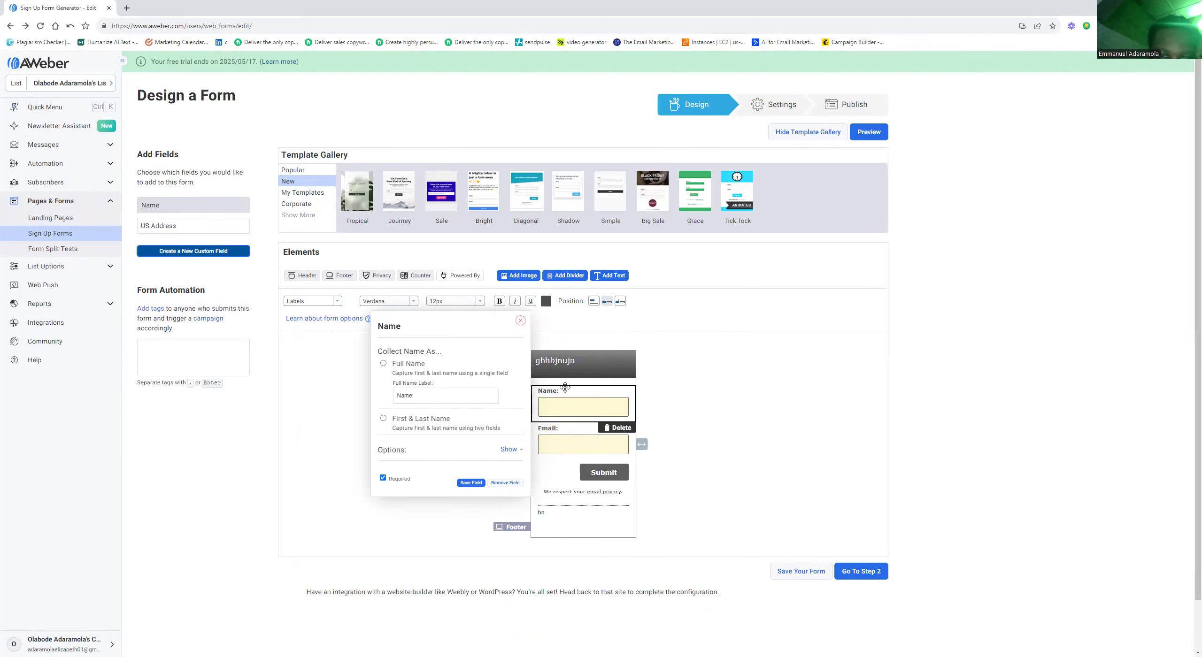
{"action": "left_click", "coordinate": [404, 367]}
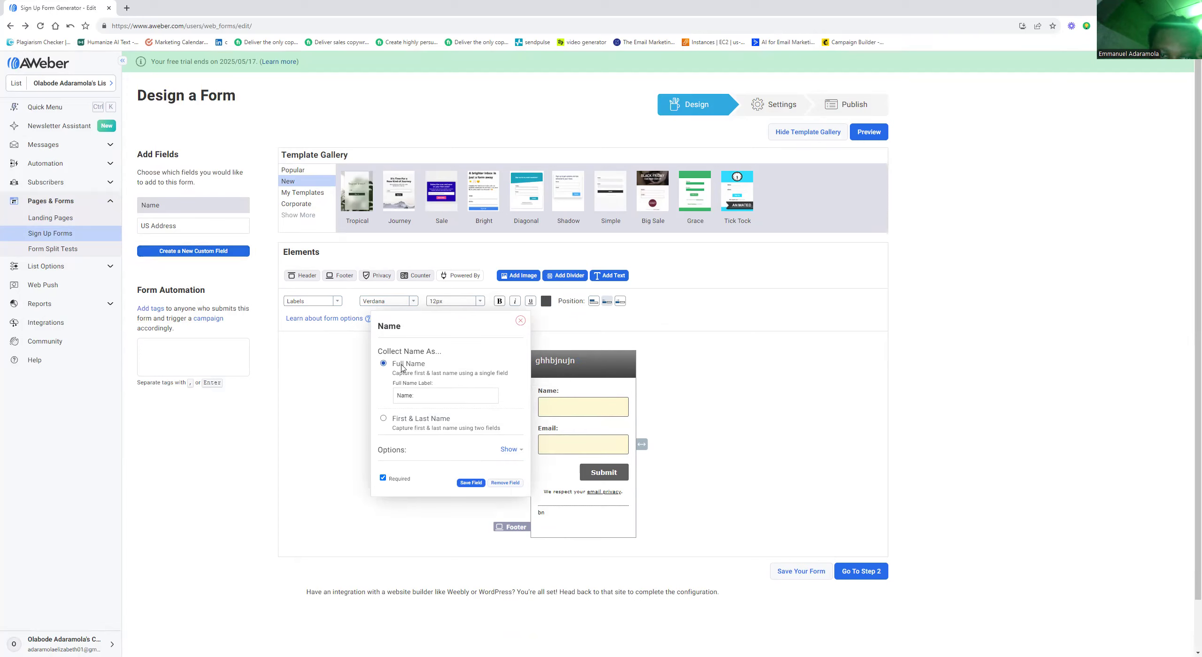
{"action": "left_click", "coordinate": [383, 419]}
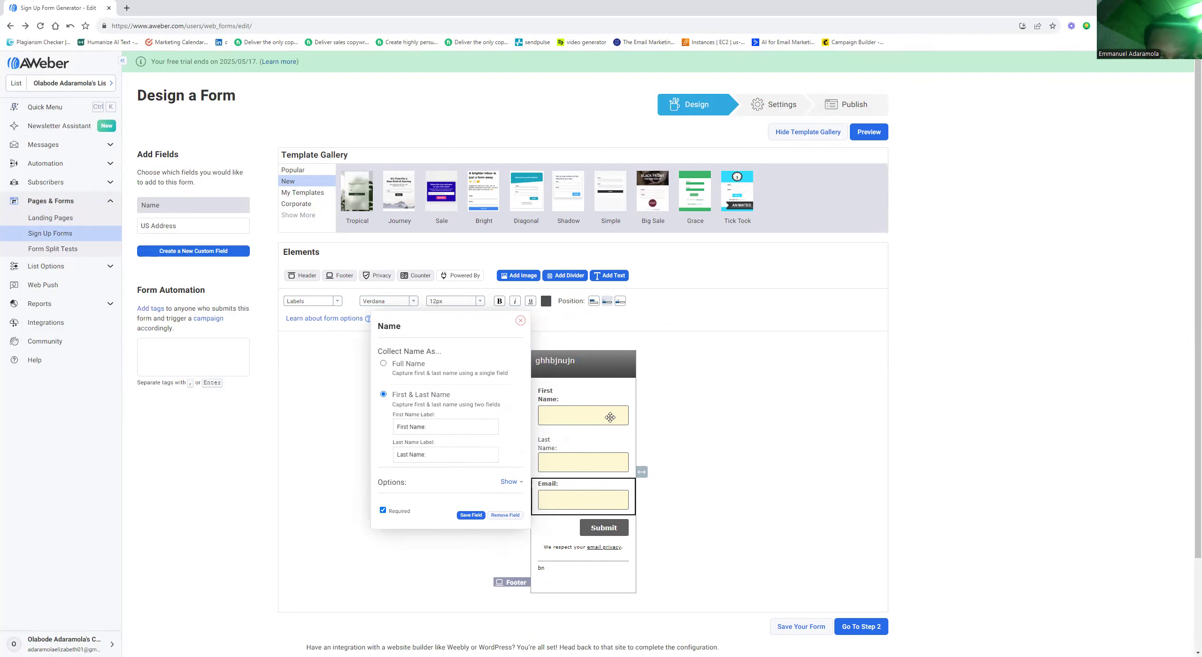
{"action": "left_click", "coordinate": [384, 364]}
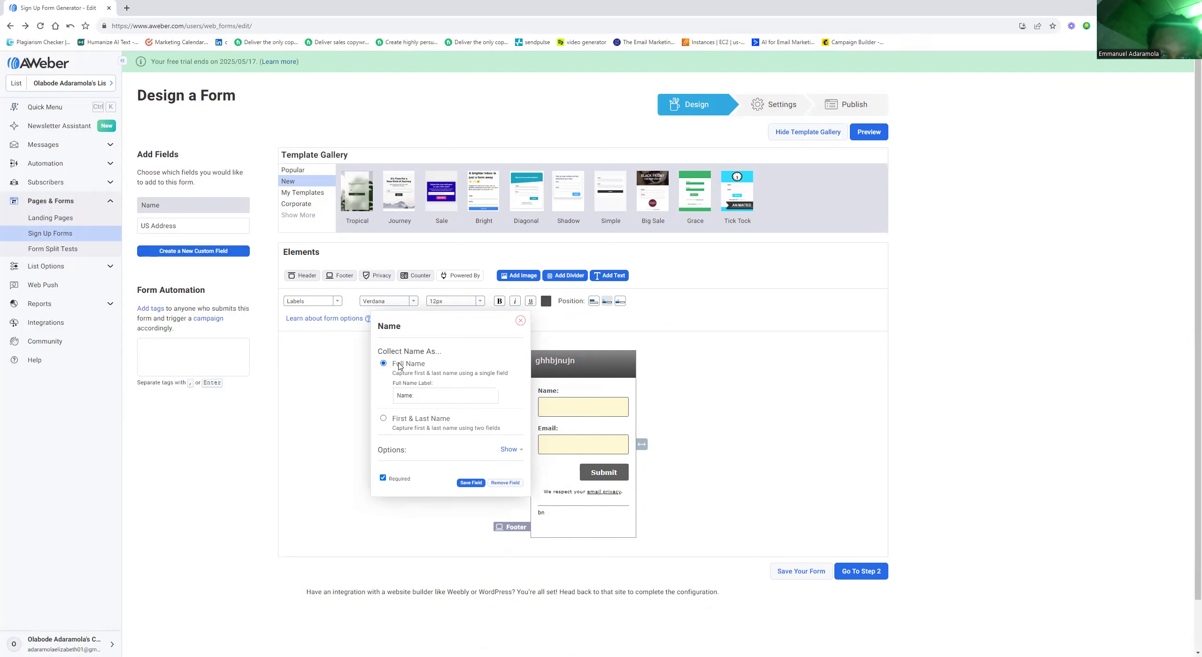
{"action": "left_click", "coordinate": [406, 419]}
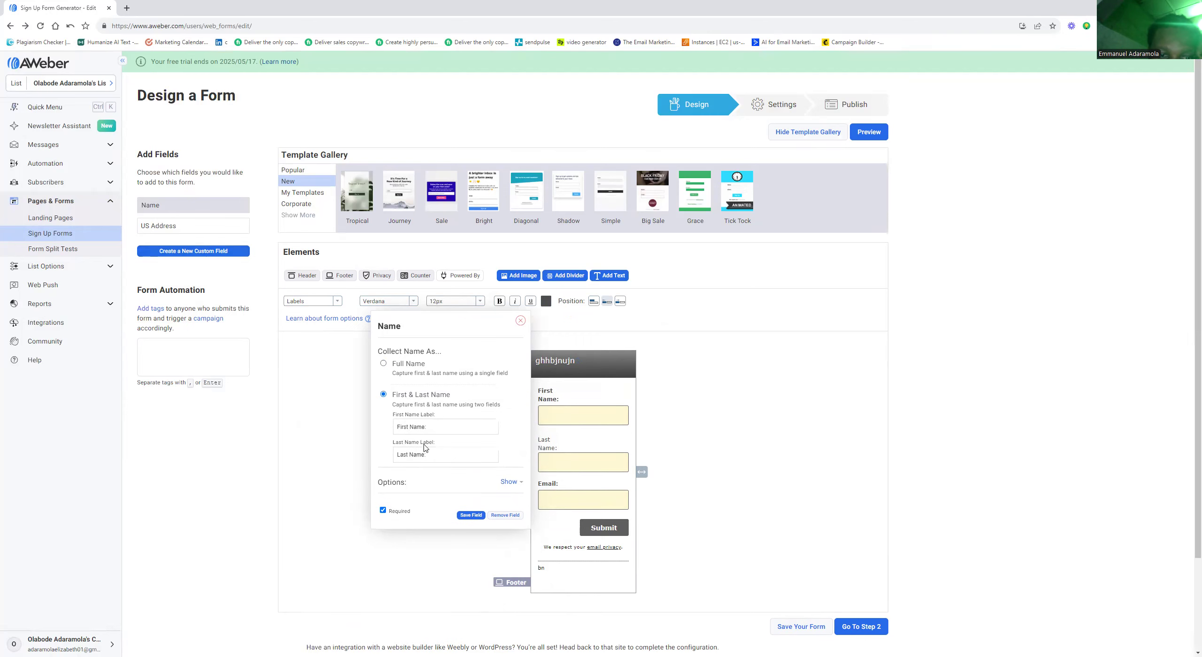
{"action": "left_click", "coordinate": [471, 515]}
Step: Review the settings of the Email field and the Name field, closing the Name settings without changes
{"action": "left_click", "coordinate": [561, 501]}
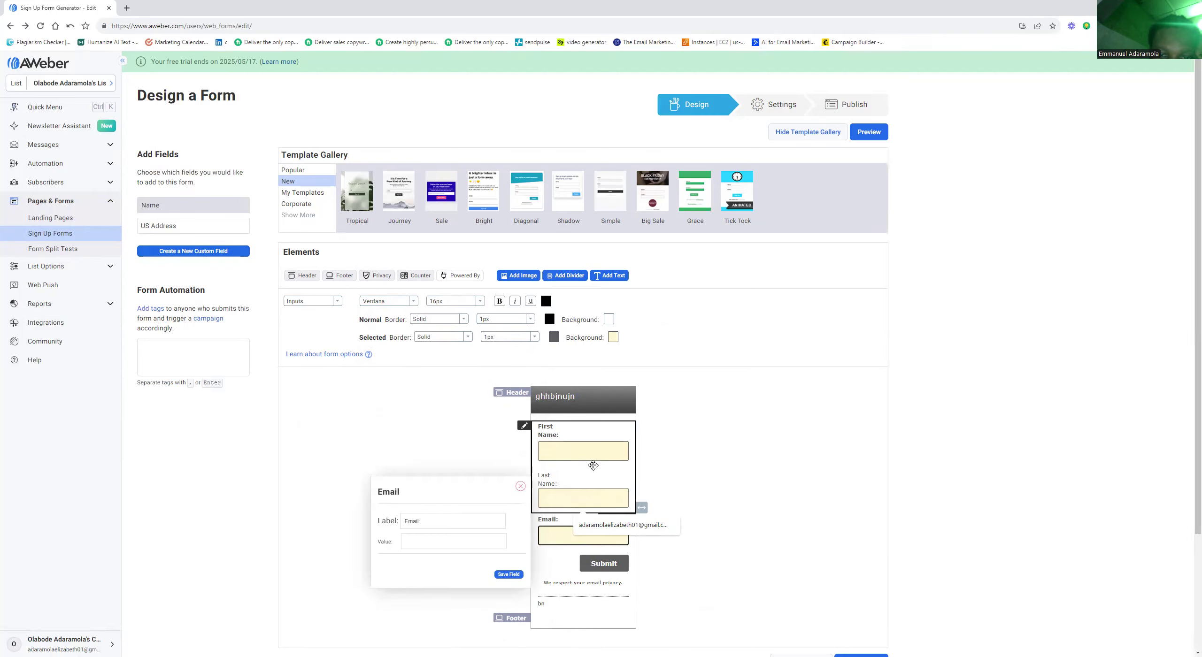
{"action": "left_click", "coordinate": [667, 437]}
{"action": "scroll", "coordinate": [391, 453], "scroll_direction": "down", "scroll_amount": 1}
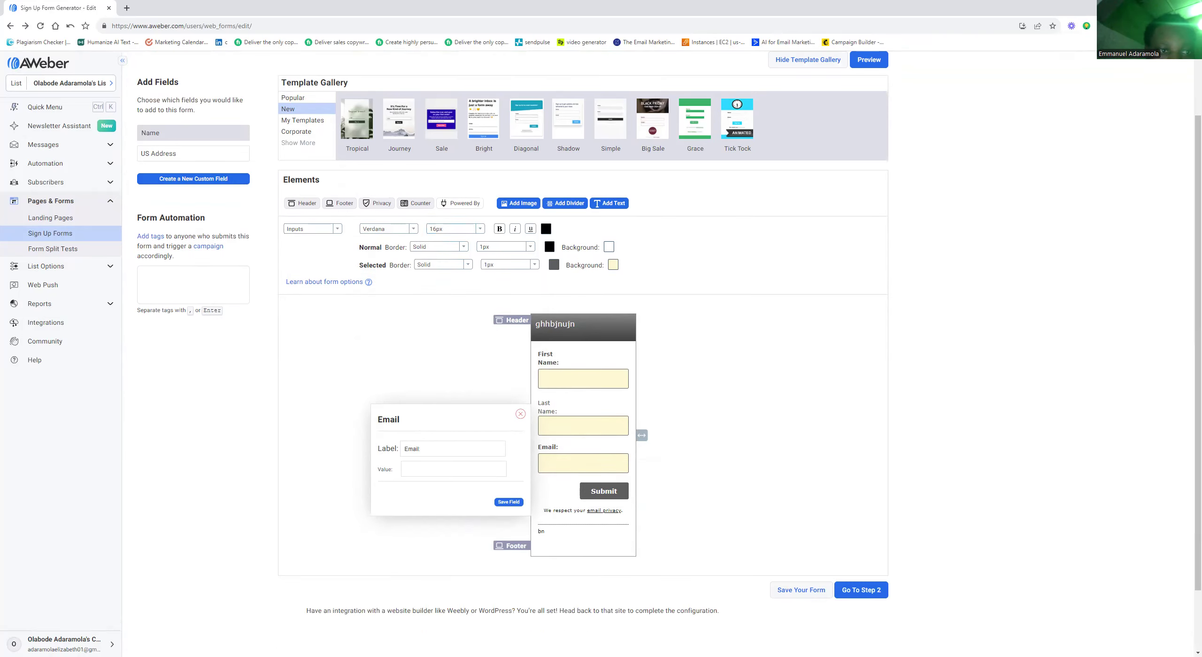
{"action": "left_click", "coordinate": [205, 133]}
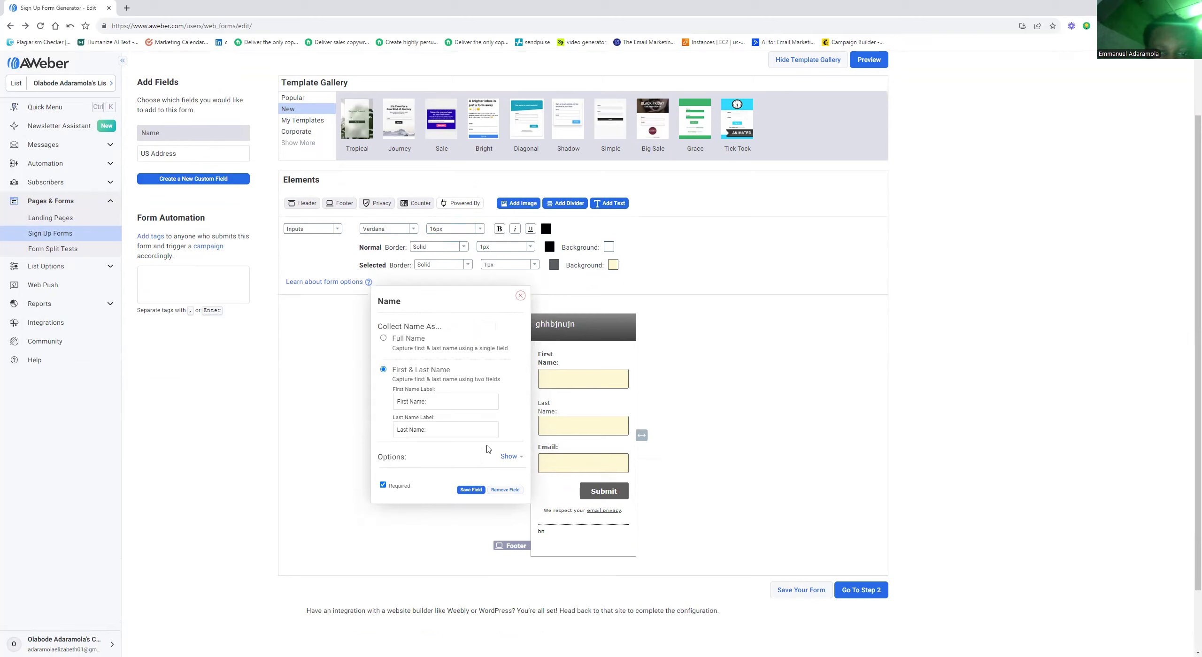
{"action": "left_click", "coordinate": [471, 490]}
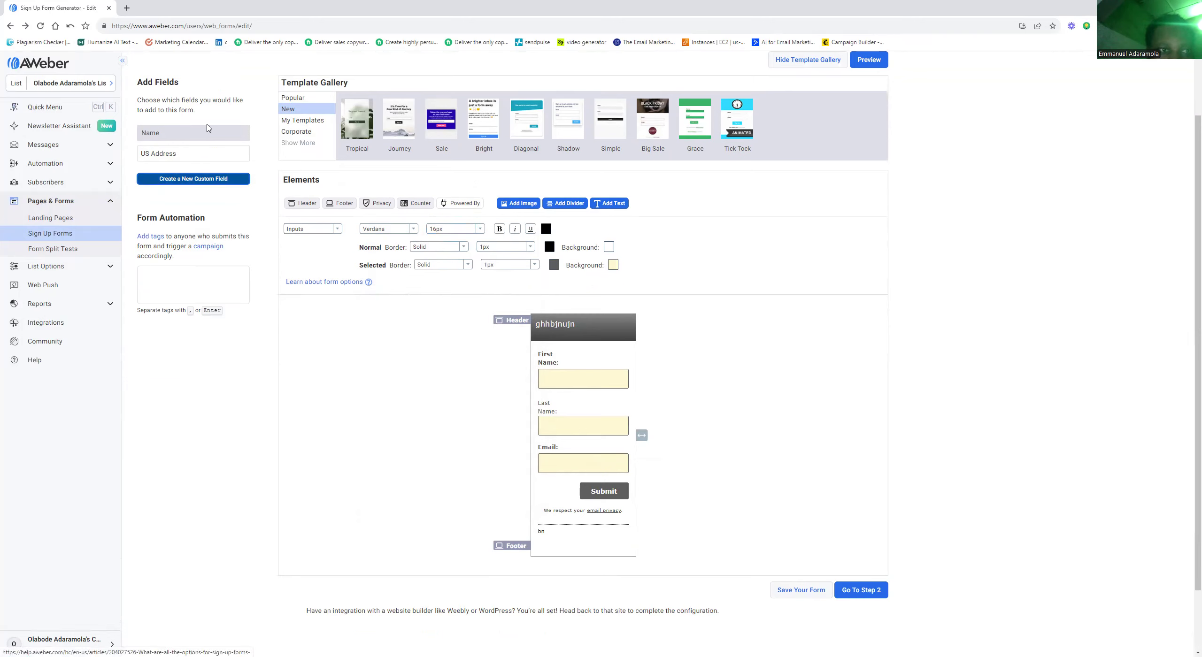
Step: Add a US Address field that collects only the State, excluding Street 1, Street 2, City and ZIP Code
{"action": "left_click", "coordinate": [189, 154]}
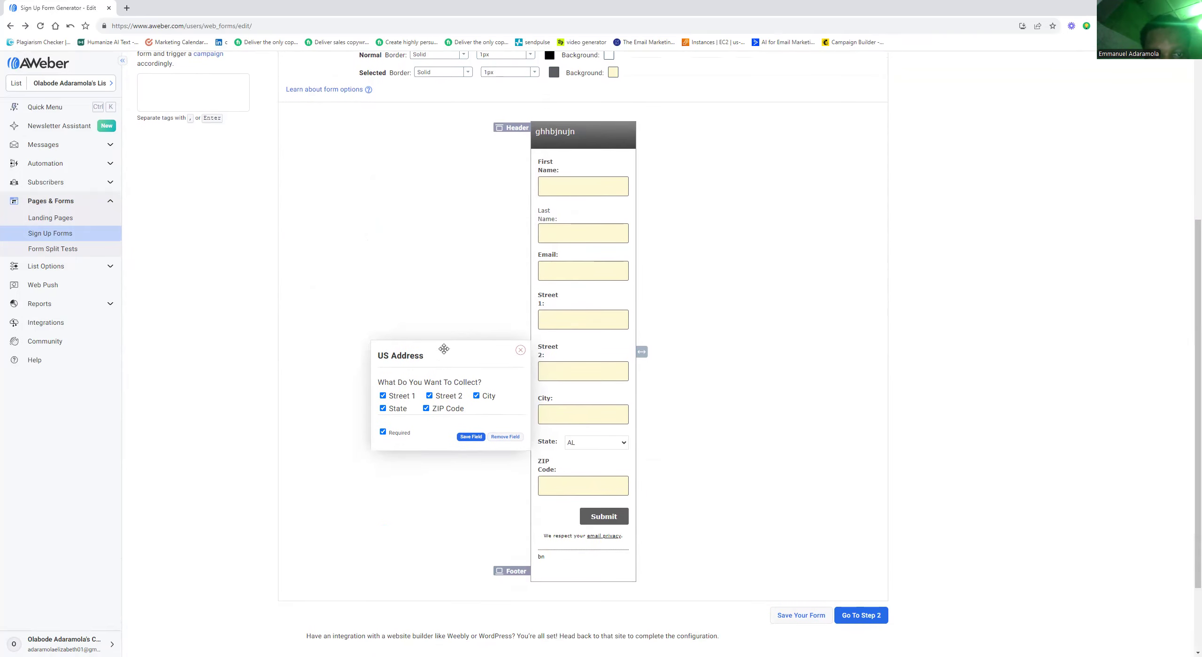
{"action": "left_click", "coordinate": [476, 397]}
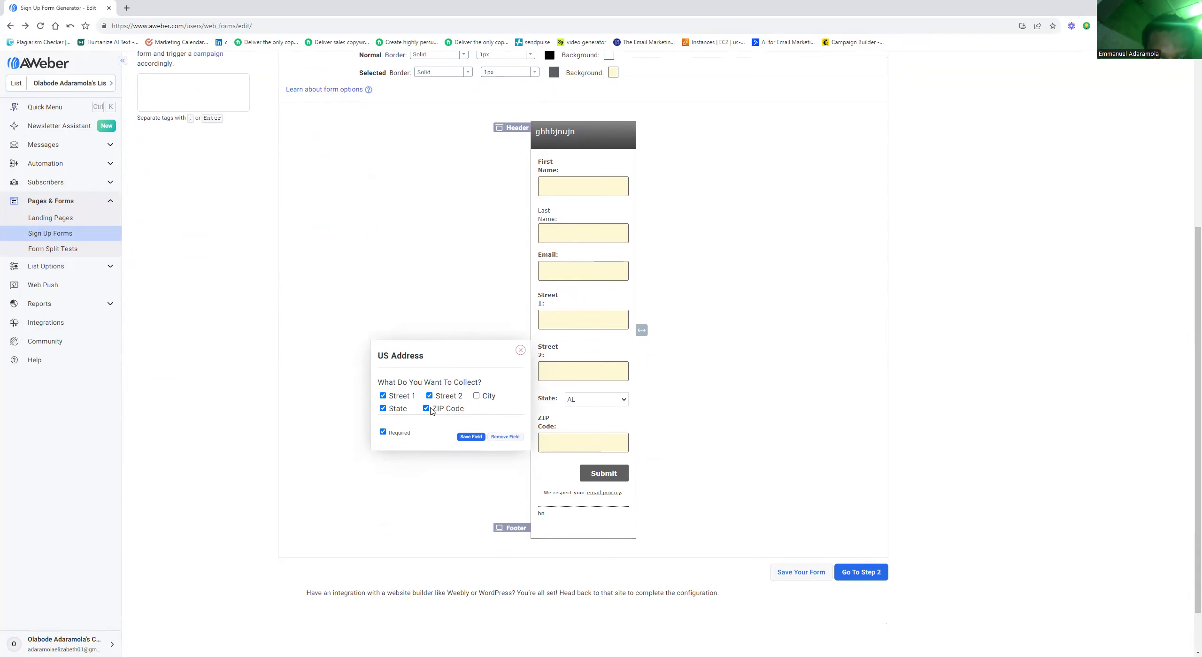
{"action": "left_click", "coordinate": [426, 409]}
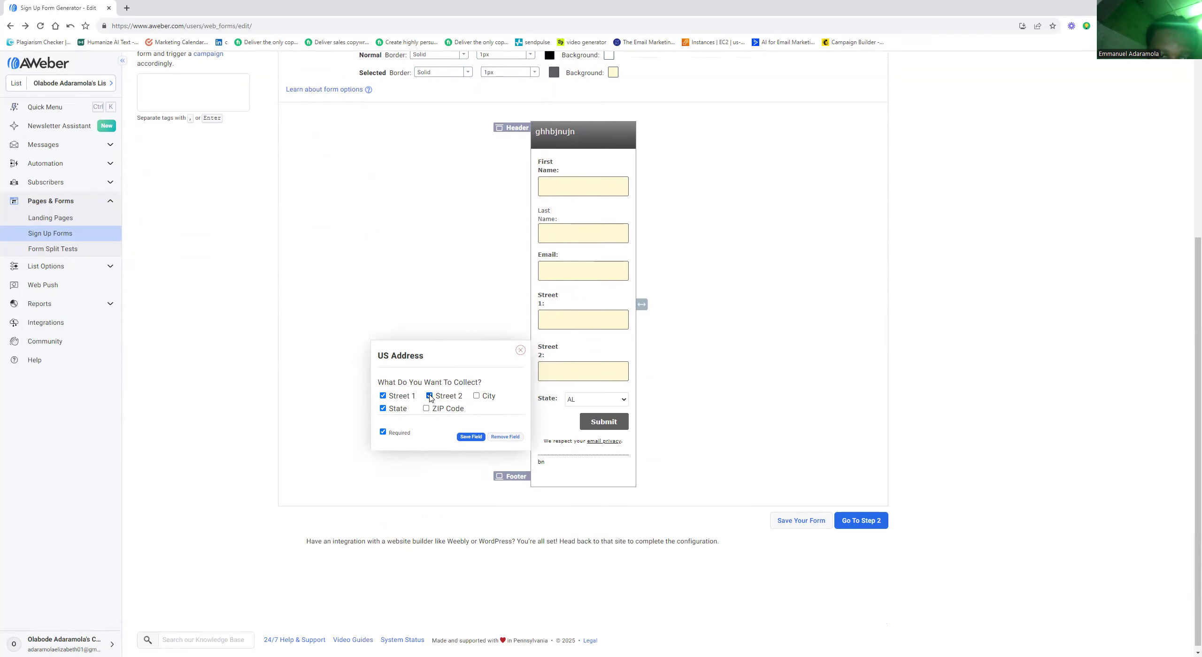
{"action": "left_click", "coordinate": [429, 396]}
{"action": "left_click", "coordinate": [398, 451]}
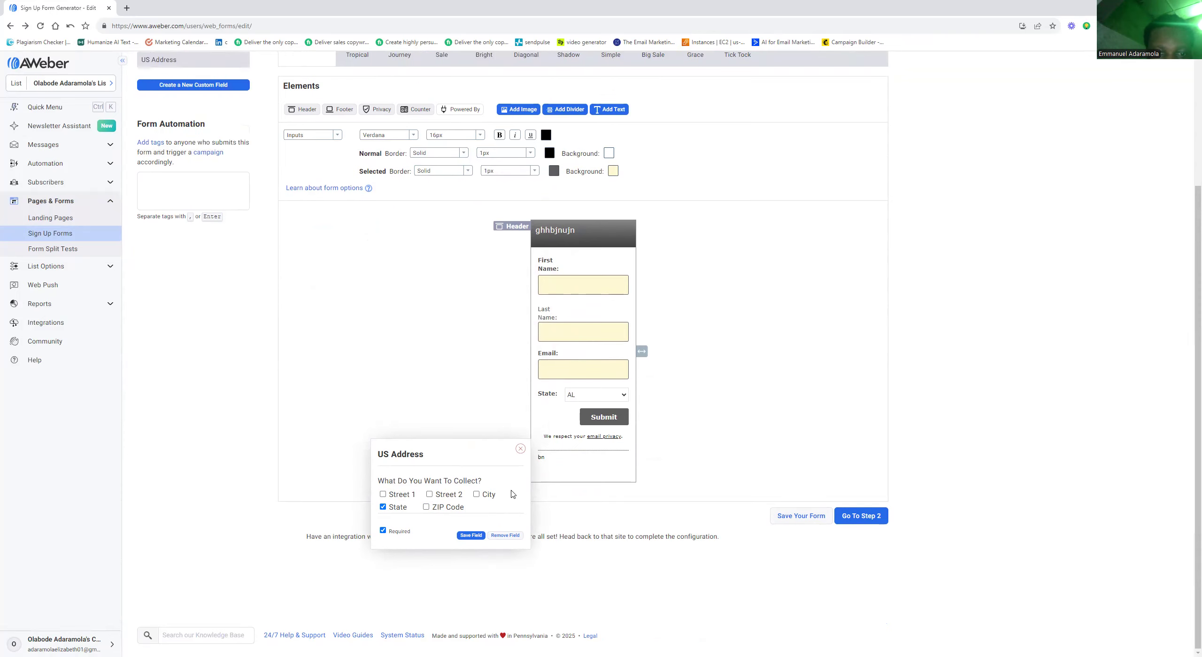
{"action": "left_click", "coordinate": [470, 535]}
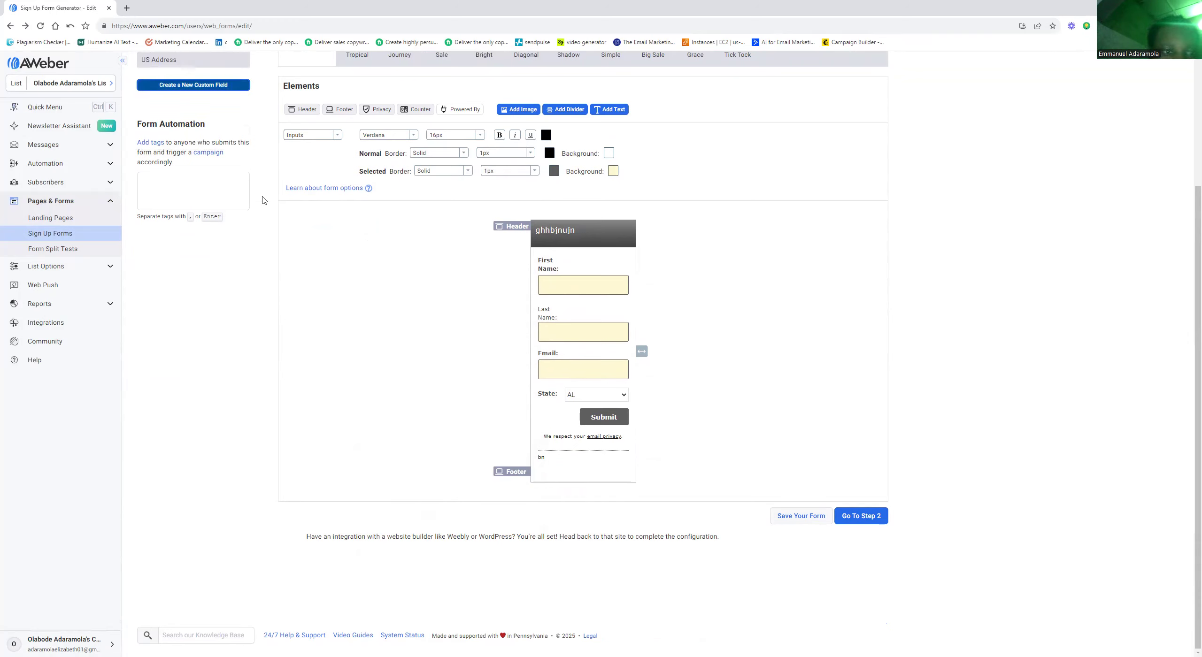
Step: Create a required custom field named Birthday with the Date input type collecting month, day and year
{"action": "scroll", "coordinate": [208, 194], "scroll_direction": "up", "scroll_amount": 4}
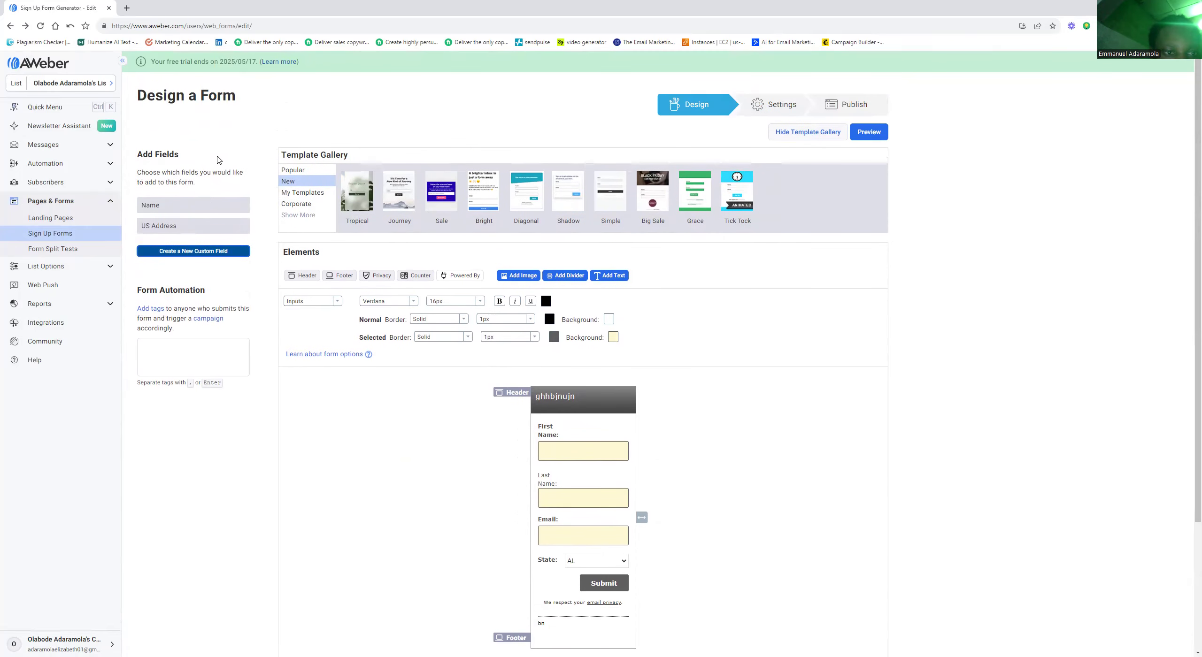
{"action": "left_click", "coordinate": [188, 251]}
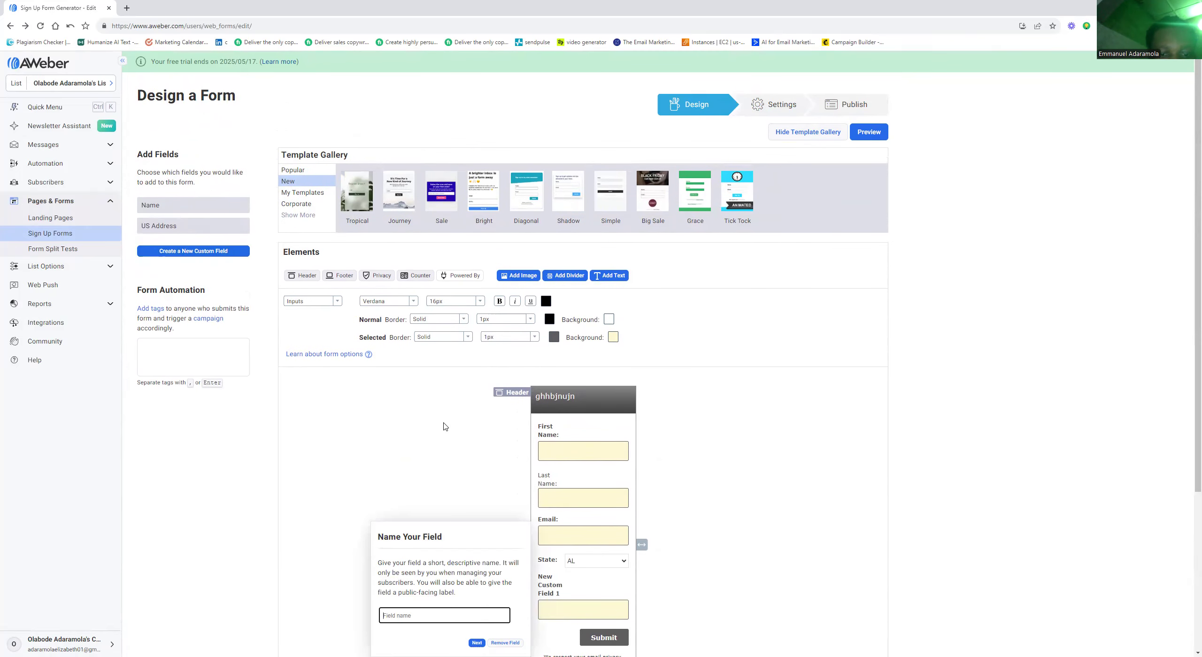
{"action": "scroll", "coordinate": [451, 437], "scroll_direction": "down", "scroll_amount": 3}
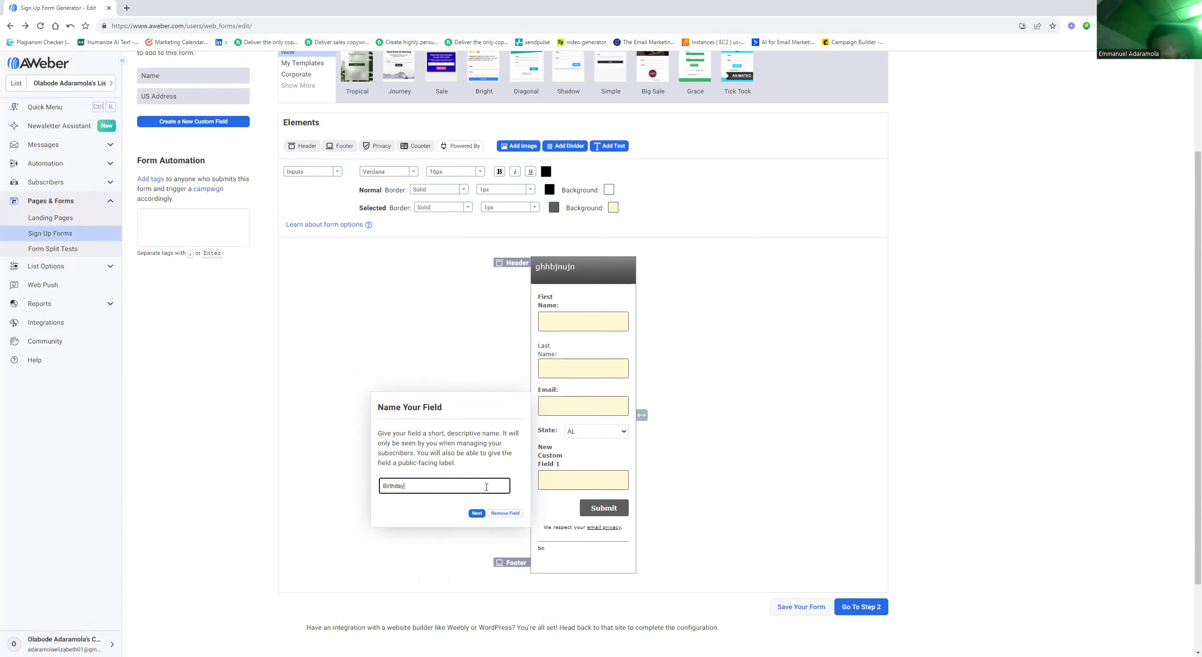
{"action": "left_click", "coordinate": [476, 513]}
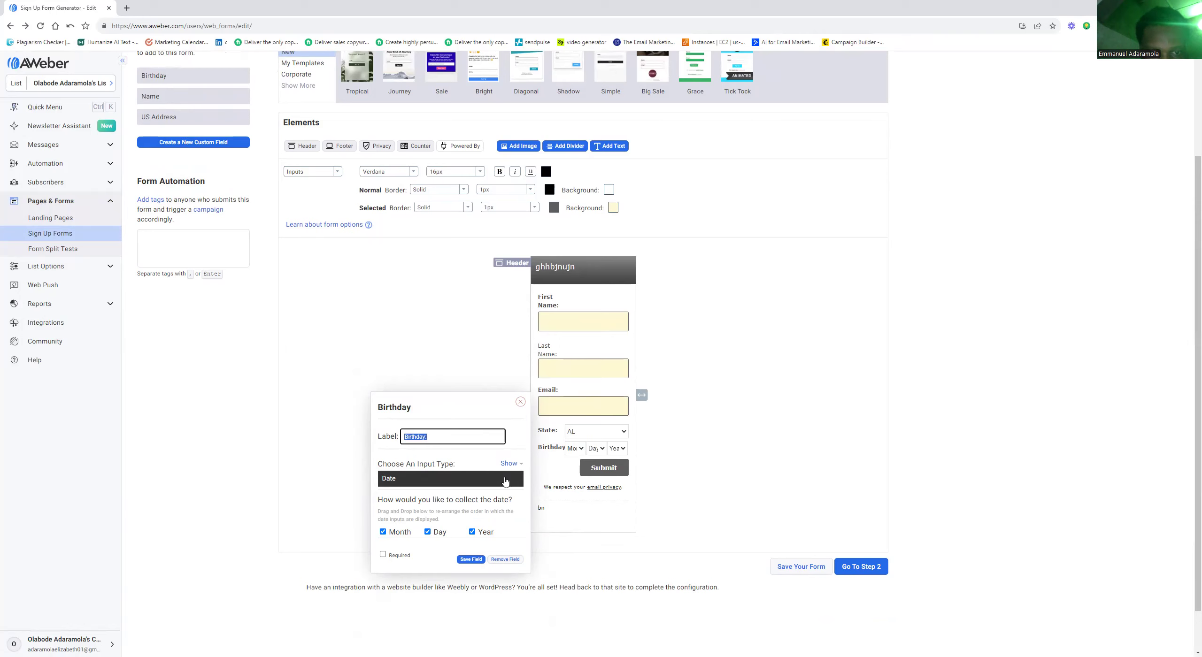
{"action": "scroll", "coordinate": [490, 504], "scroll_direction": "down", "scroll_amount": 1}
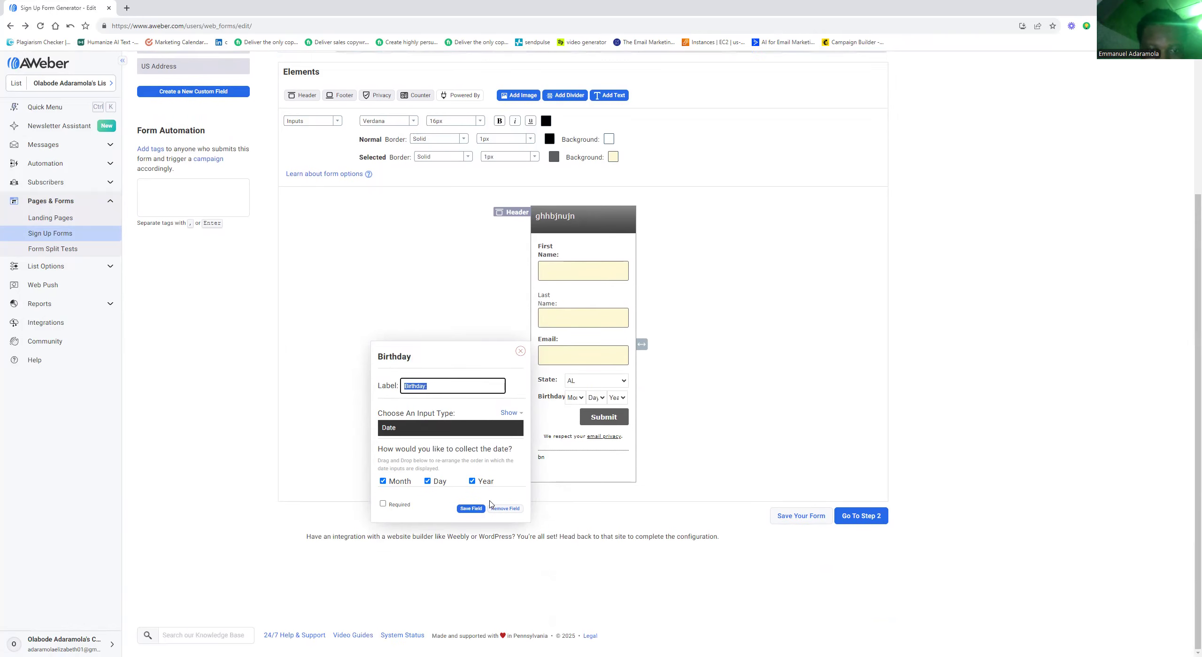
{"action": "left_click", "coordinate": [407, 509]}
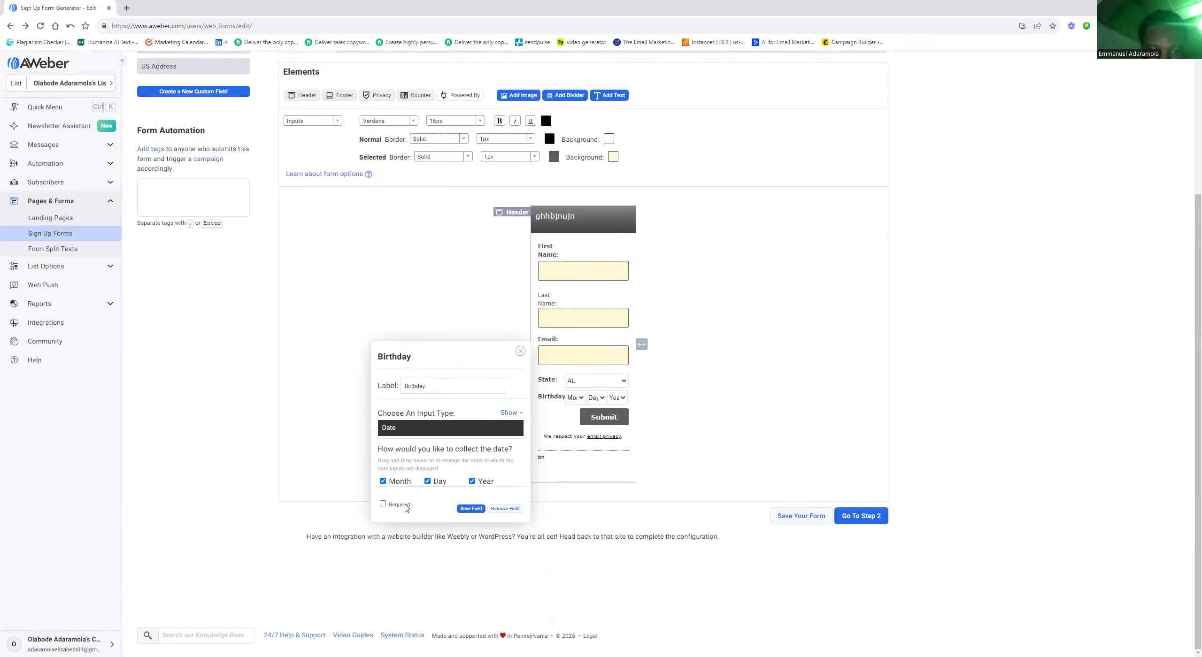
{"action": "left_click", "coordinate": [466, 510]}
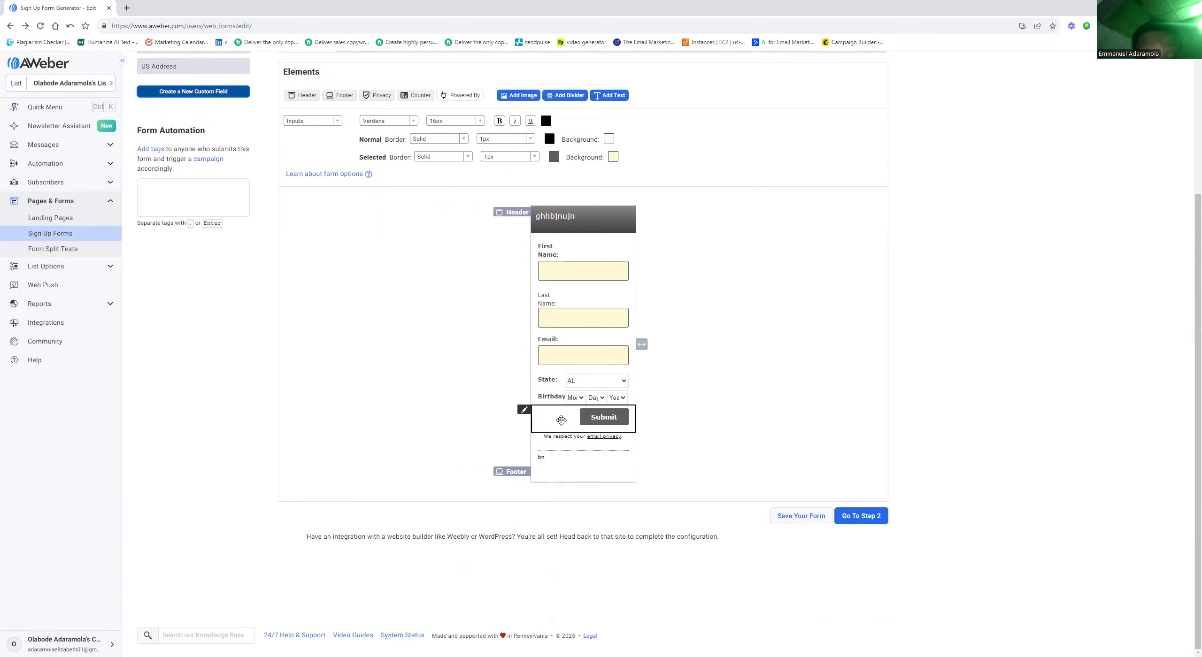
Step: Remove the US Address field with its State selector from the form
{"action": "left_click", "coordinate": [551, 399]}
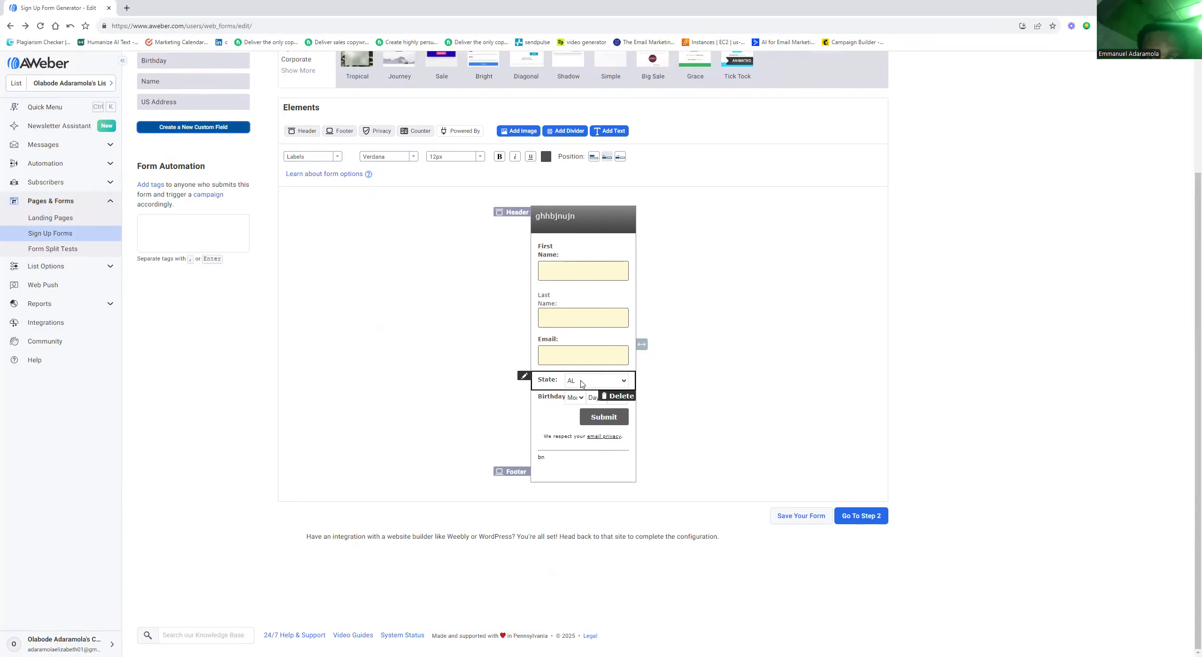
{"action": "left_click", "coordinate": [567, 386]}
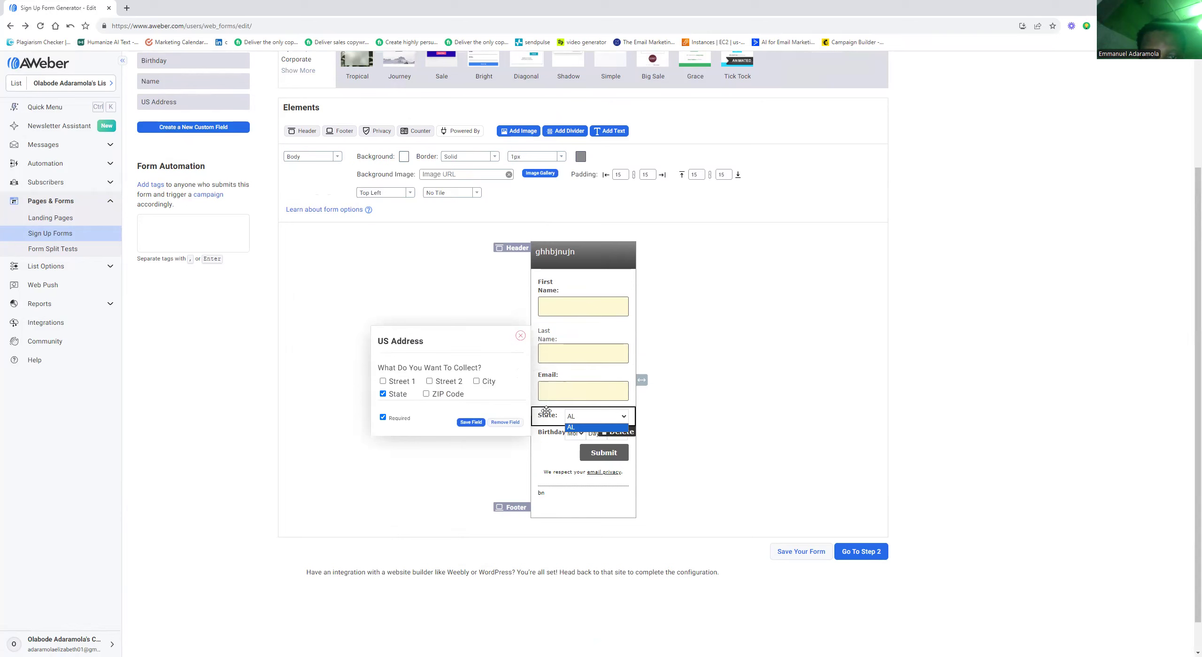
{"action": "left_click", "coordinate": [546, 414]}
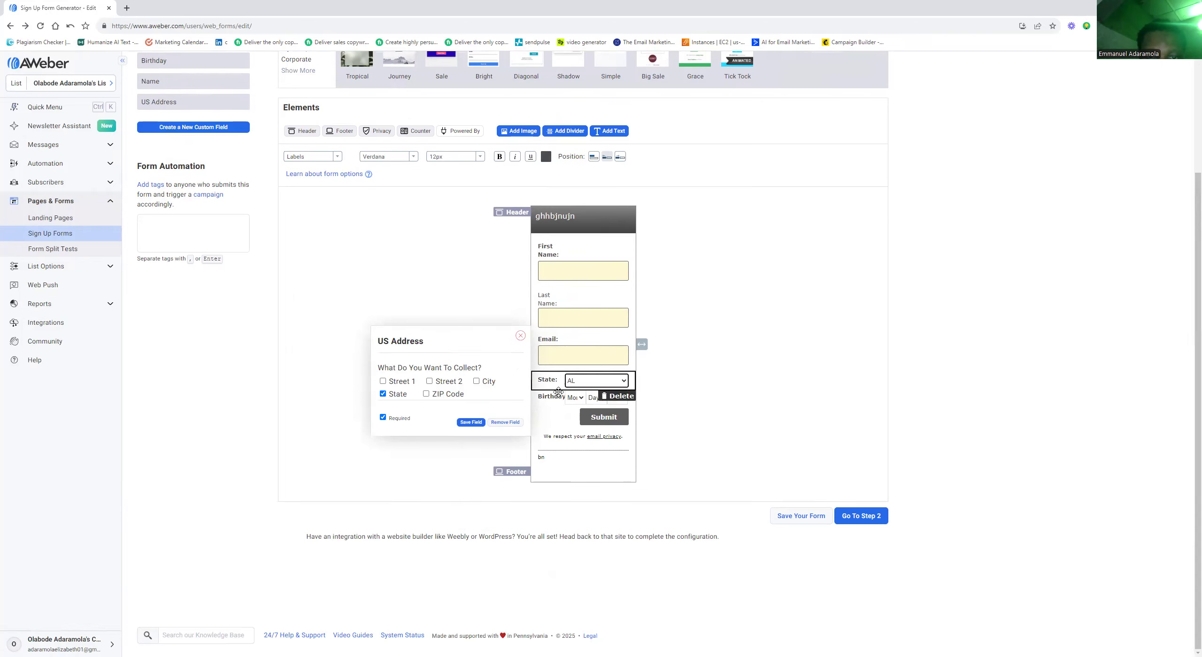
{"action": "left_click", "coordinate": [500, 424]}
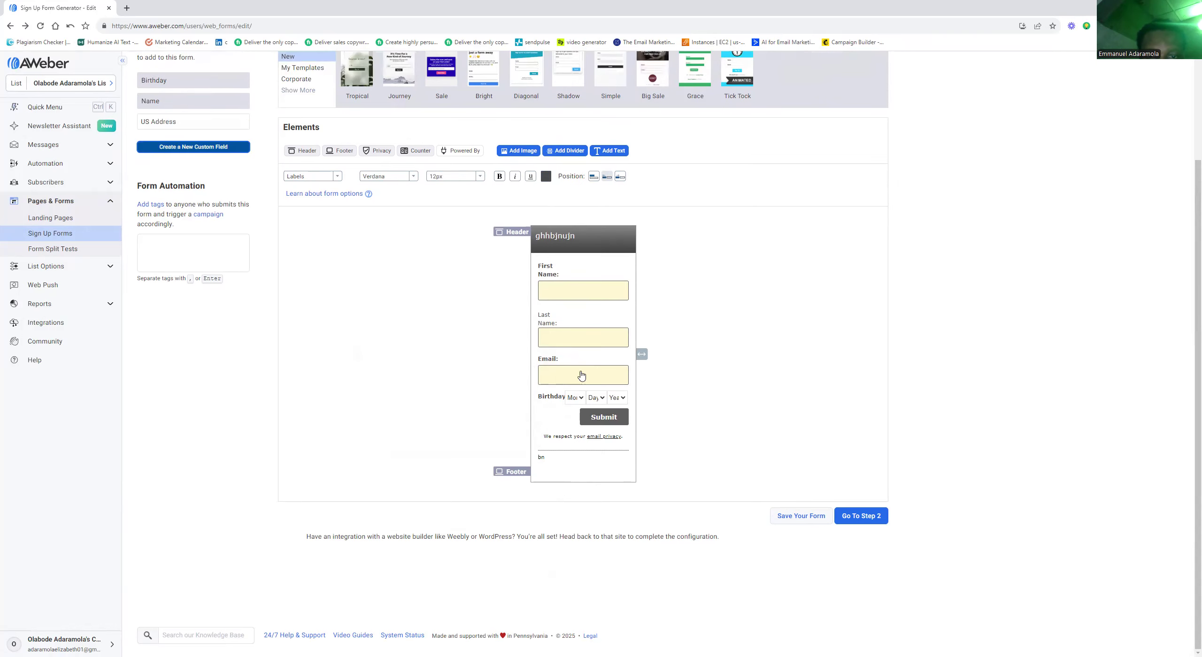
Step: Change the Birthday field's input type to Text Area and save the field
{"action": "left_click", "coordinate": [566, 378]}
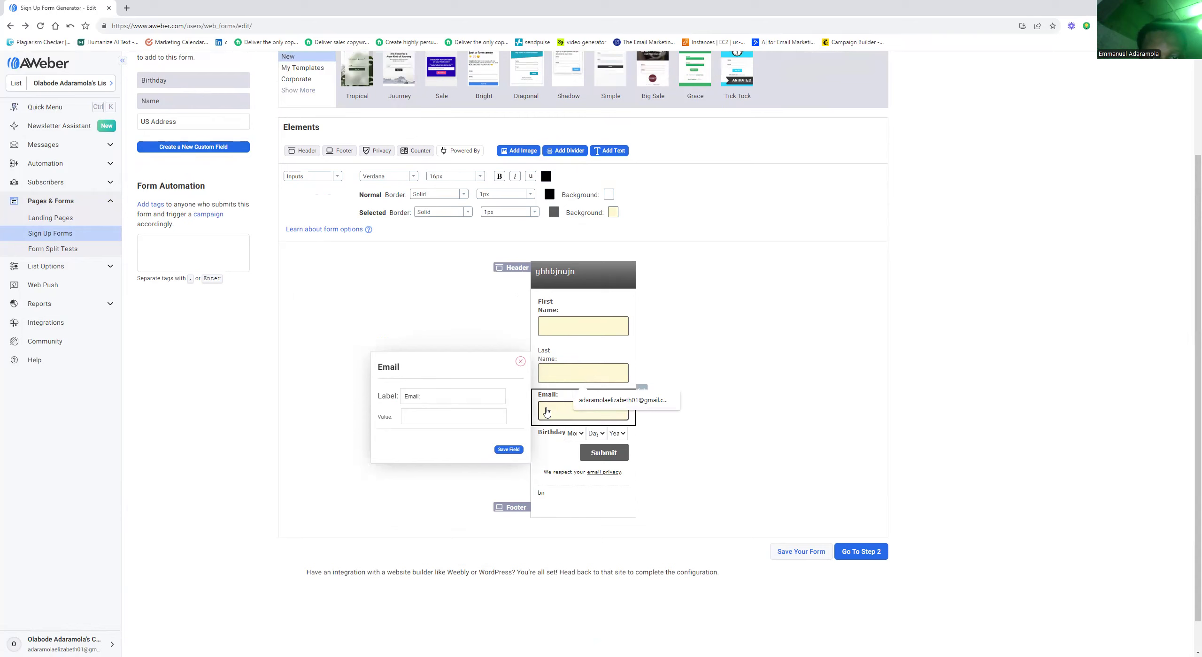
{"action": "left_click", "coordinate": [550, 431]}
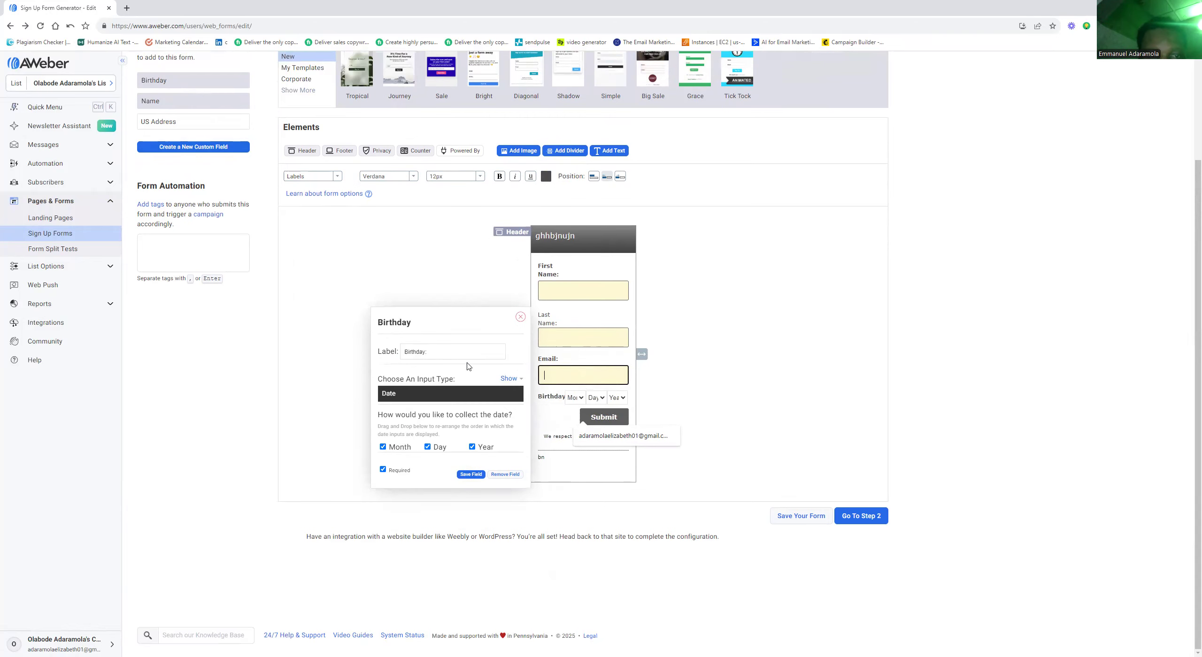
{"action": "left_click", "coordinate": [417, 351]}
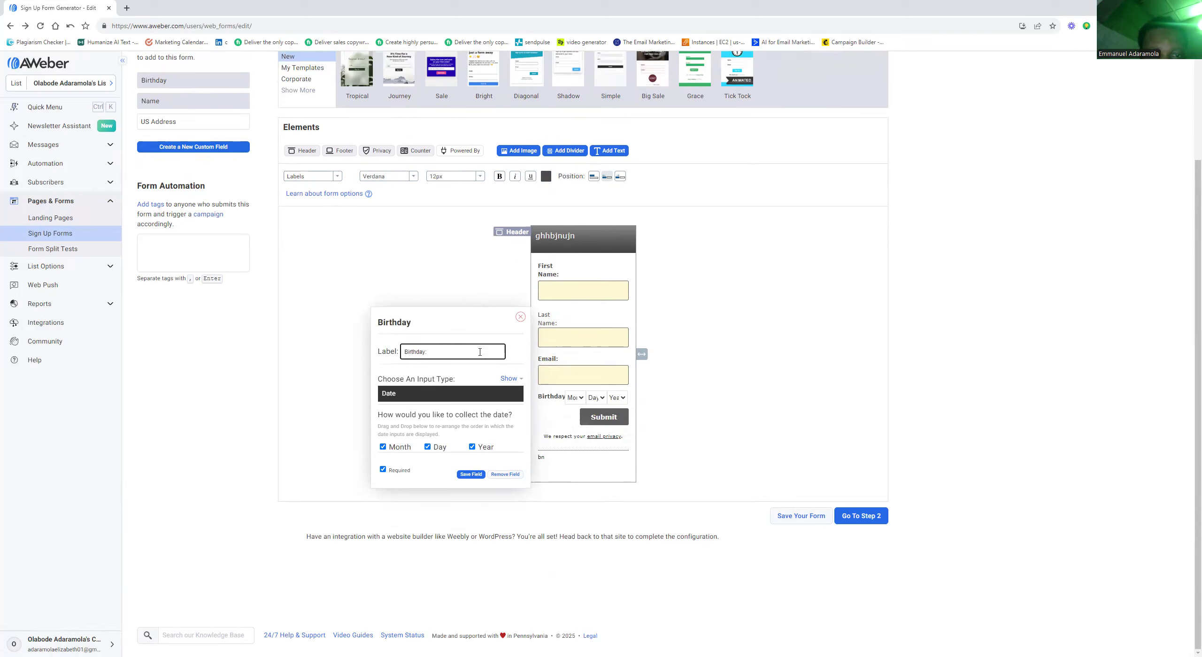
{"action": "left_click", "coordinate": [519, 380]}
{"action": "left_click", "coordinate": [508, 379]}
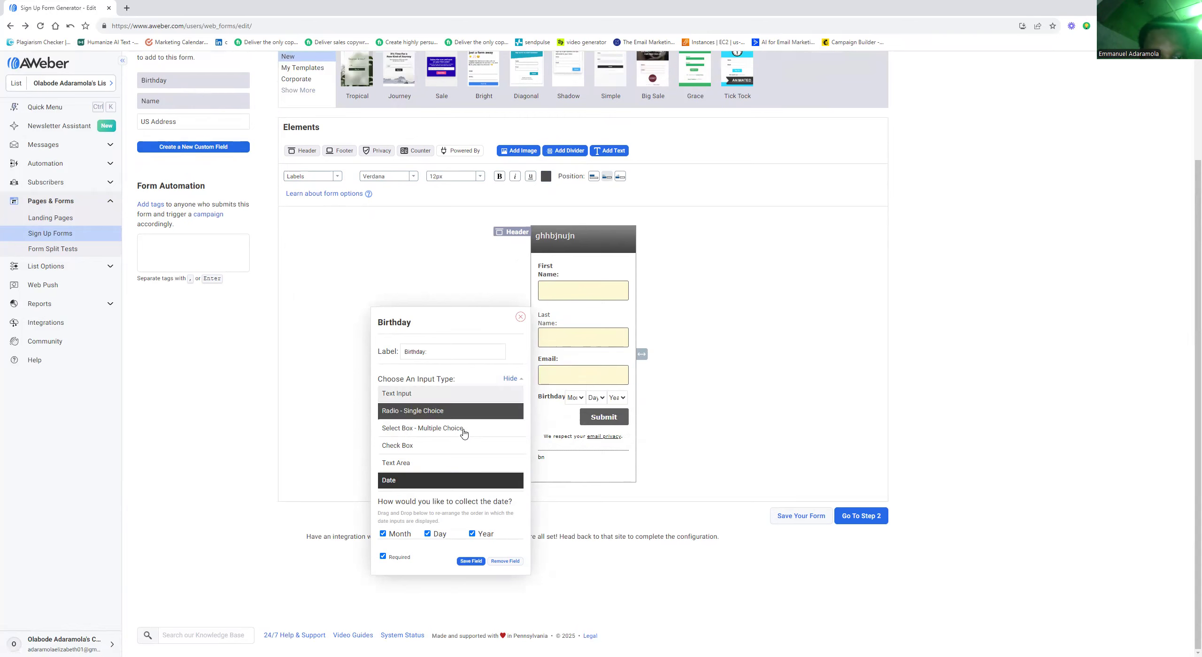
{"action": "left_click", "coordinate": [445, 449]}
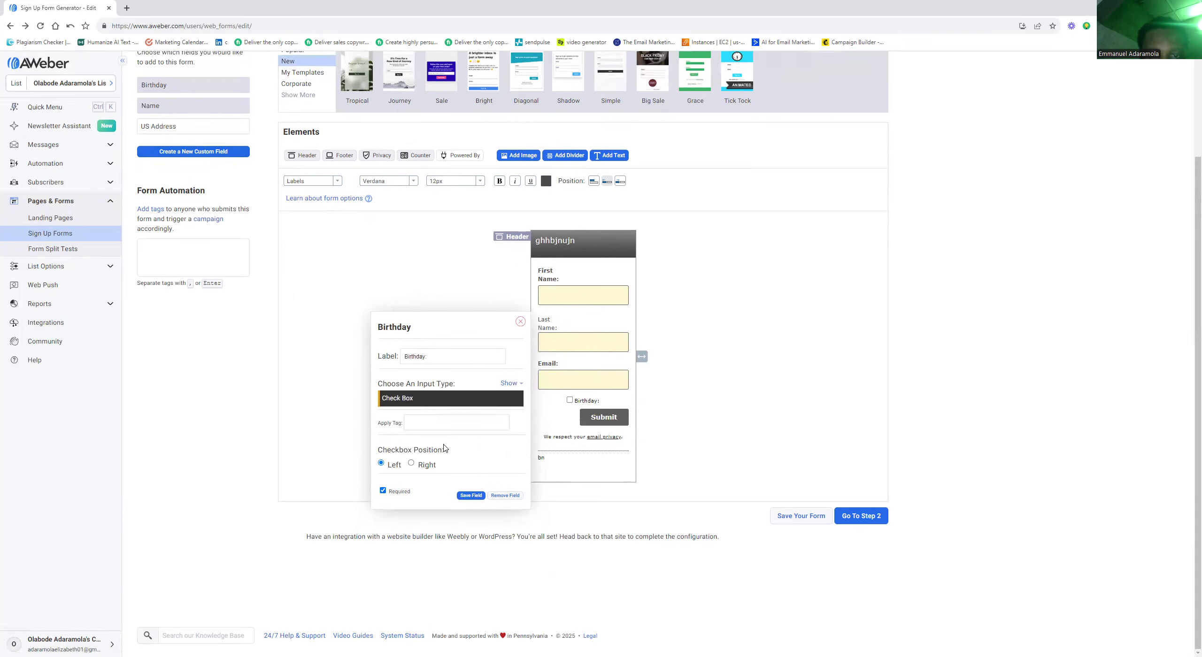
{"action": "left_click", "coordinate": [512, 383]}
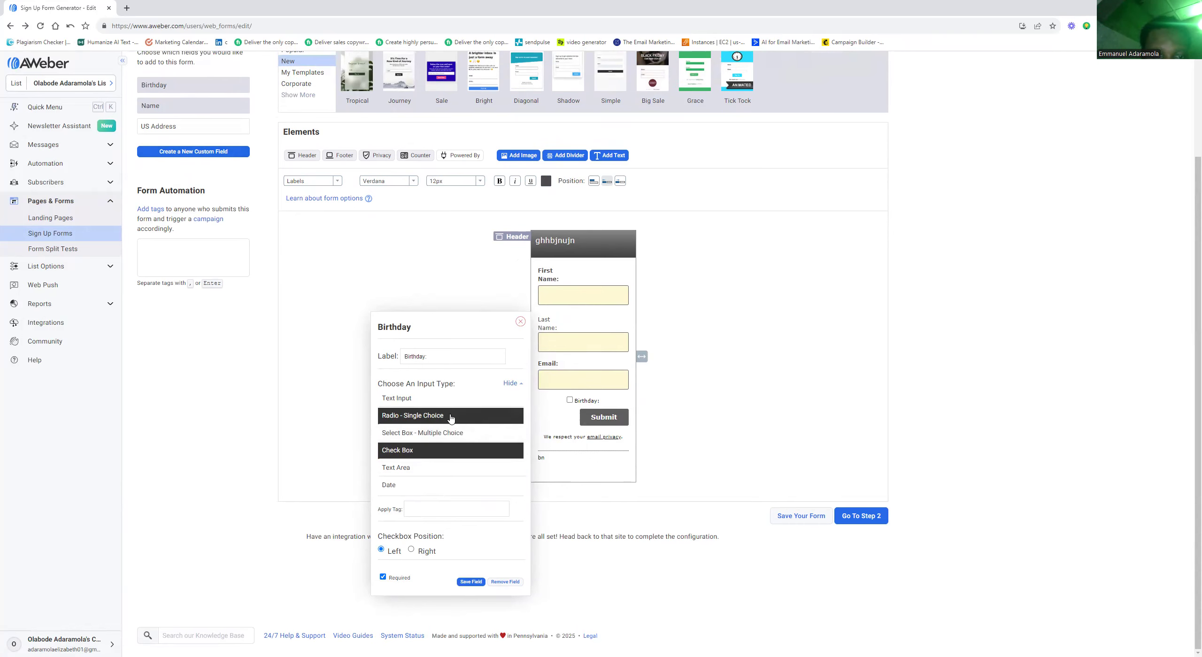
{"action": "left_click", "coordinate": [416, 471]}
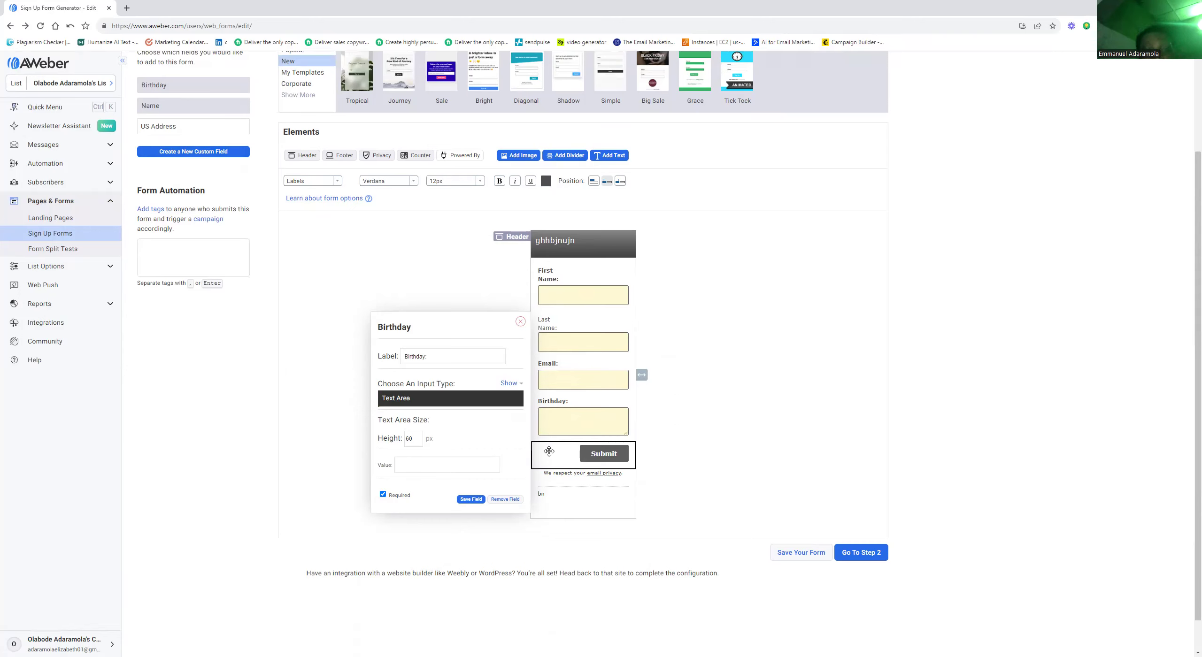
{"action": "left_click", "coordinate": [471, 499]}
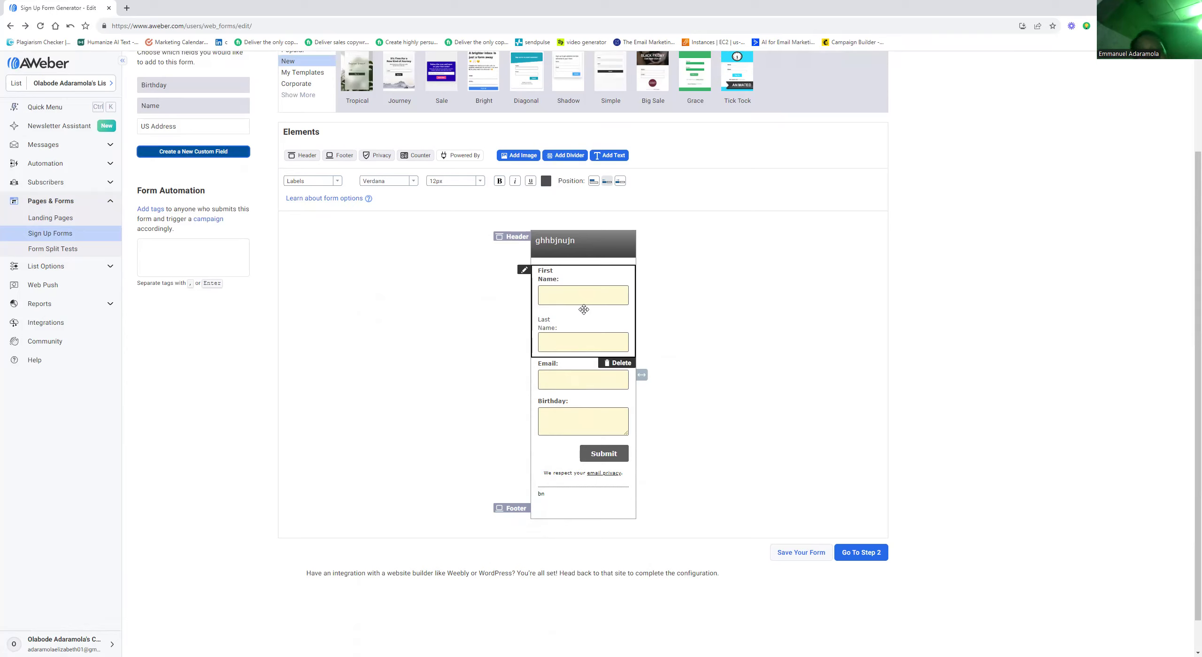
Step: Save the sign-up form design and proceed to the form settings
{"action": "scroll", "coordinate": [599, 407], "scroll_direction": "down", "scroll_amount": 1}
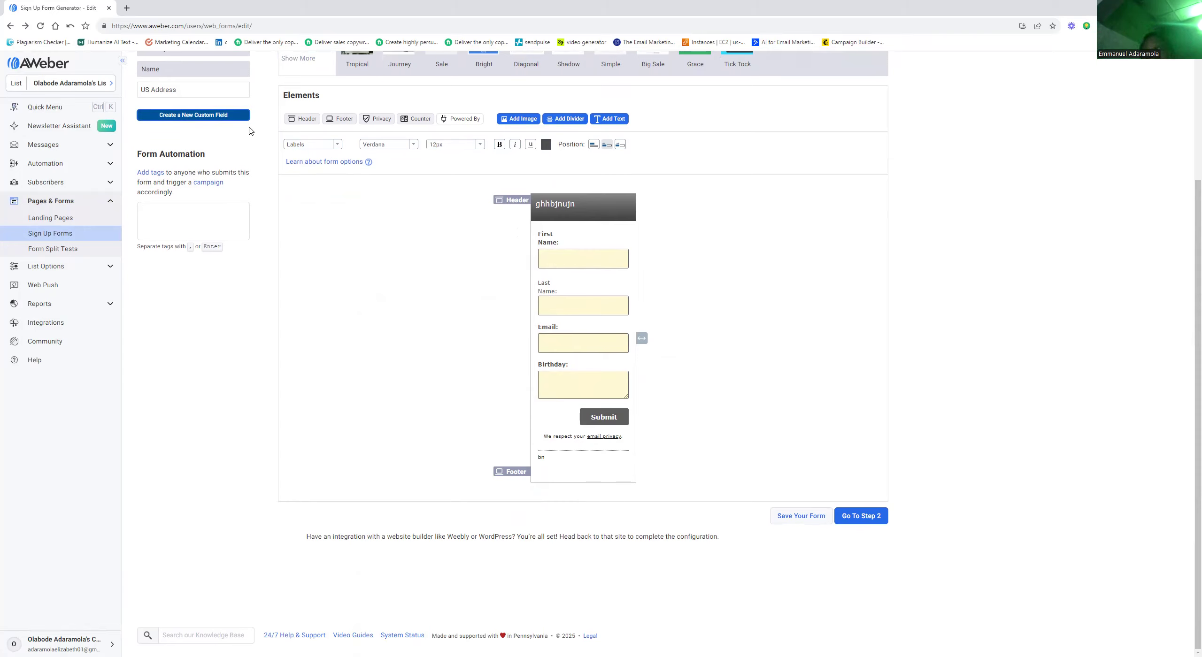
{"action": "left_click", "coordinate": [797, 515]}
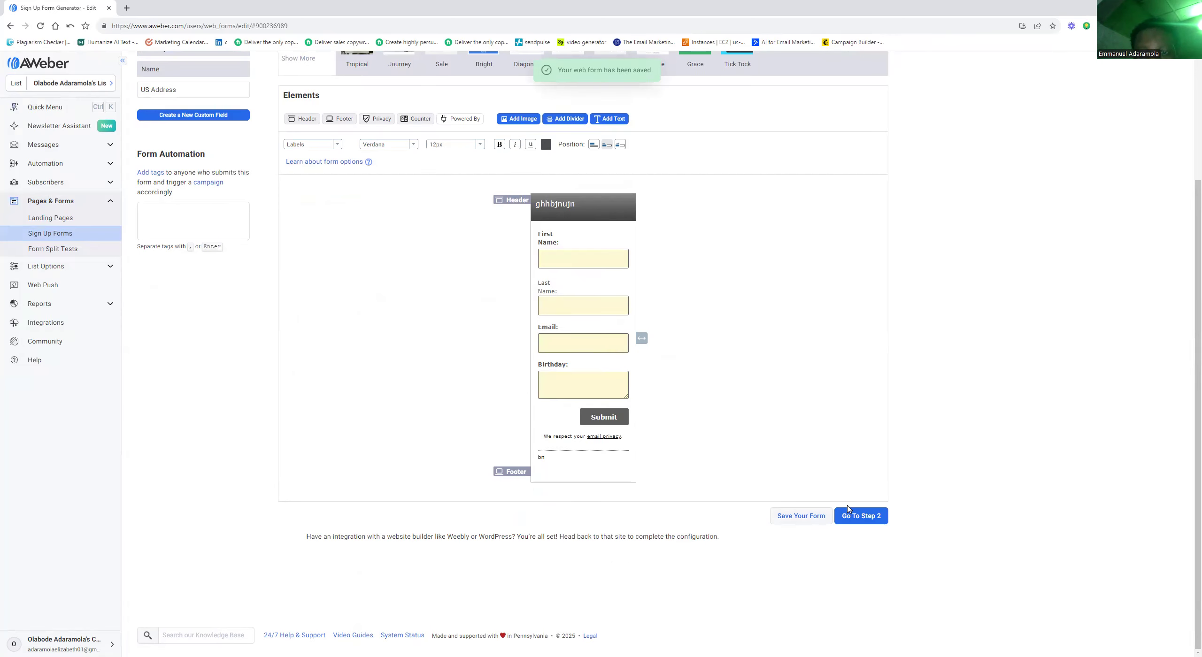
{"action": "left_click", "coordinate": [852, 516]}
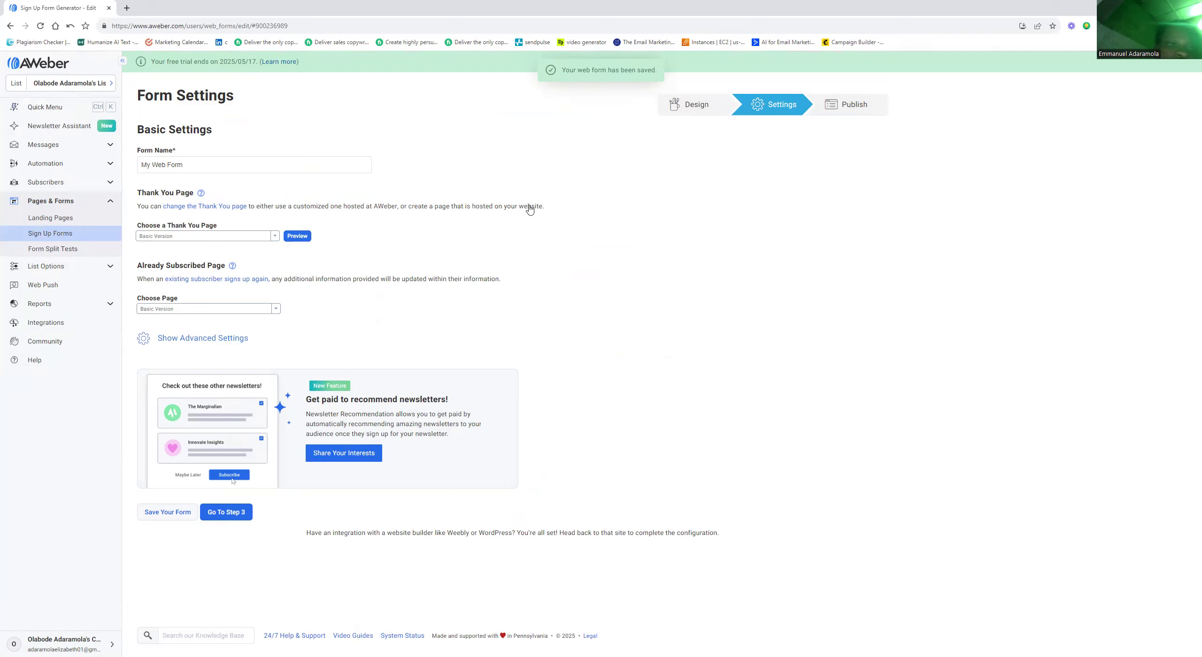
Step: Rename the form as My Web Form1
{"action": "left_click", "coordinate": [307, 167]}
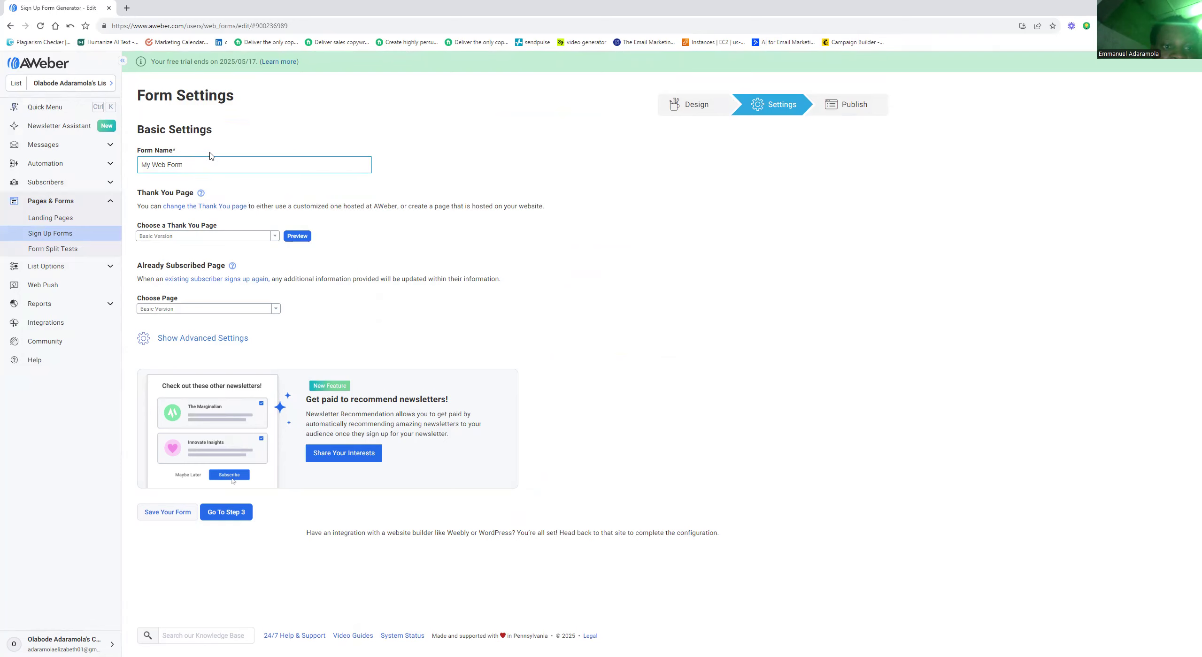
{"action": "type", "text": "1"}
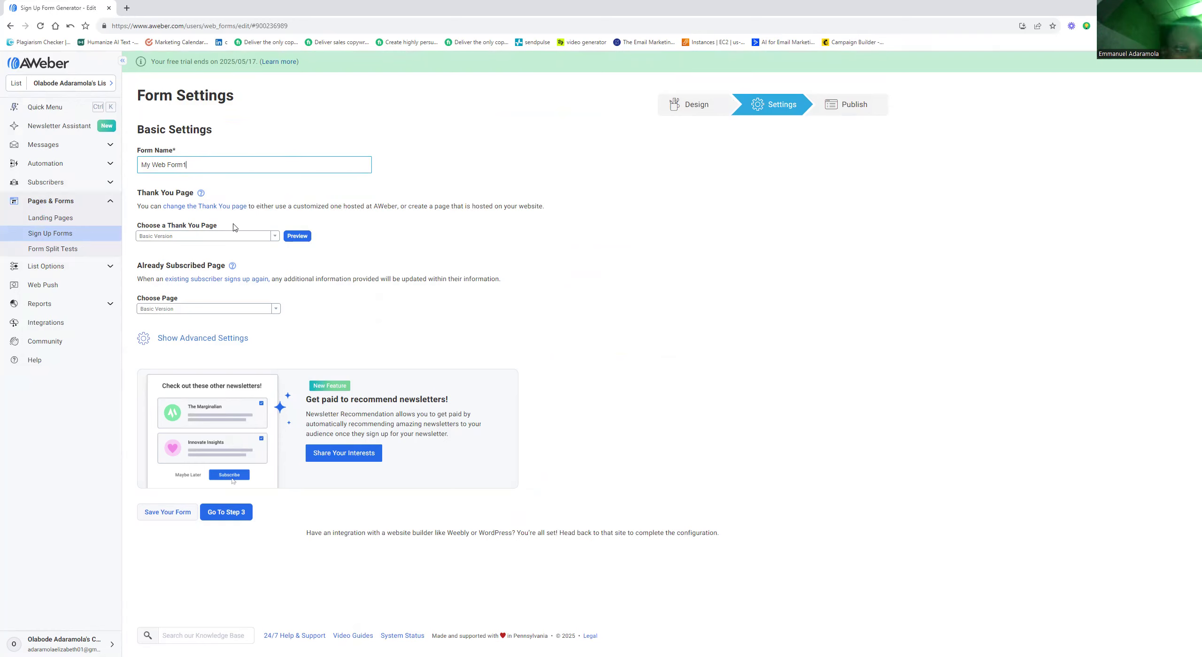
{"action": "left_click", "coordinate": [221, 236]}
{"action": "left_click", "coordinate": [475, 231]}
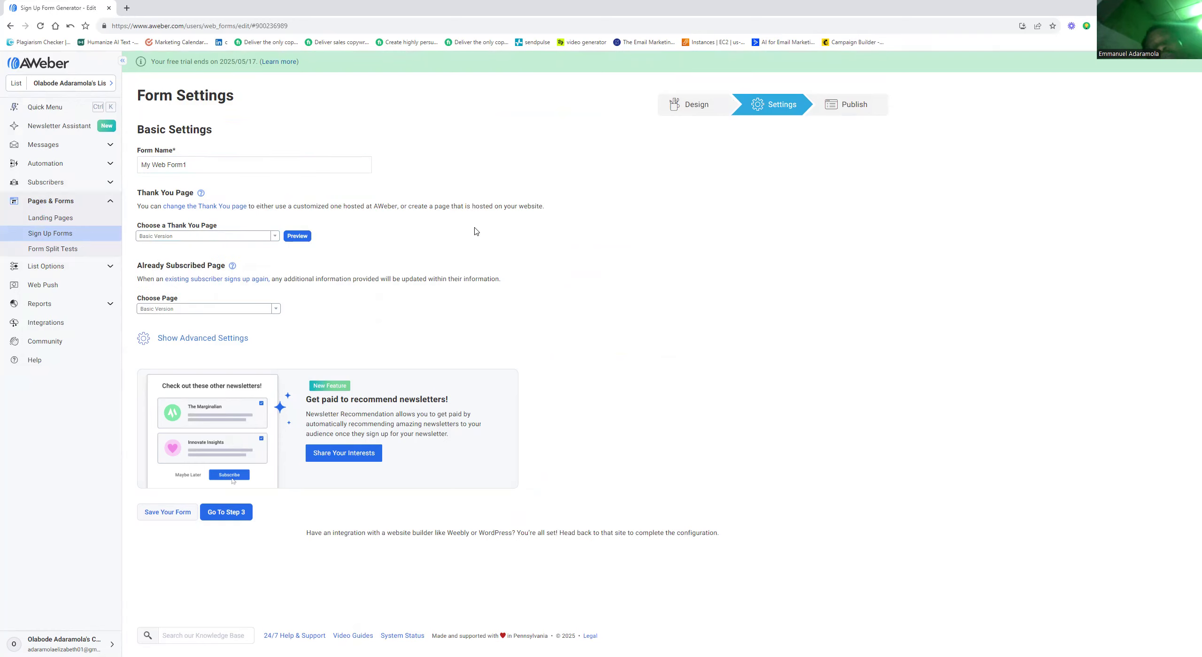
Step: Try the Stay on Current Page and Custom Page options for the Thank You page, and set it back to Basic Version
{"action": "left_click", "coordinate": [275, 237]}
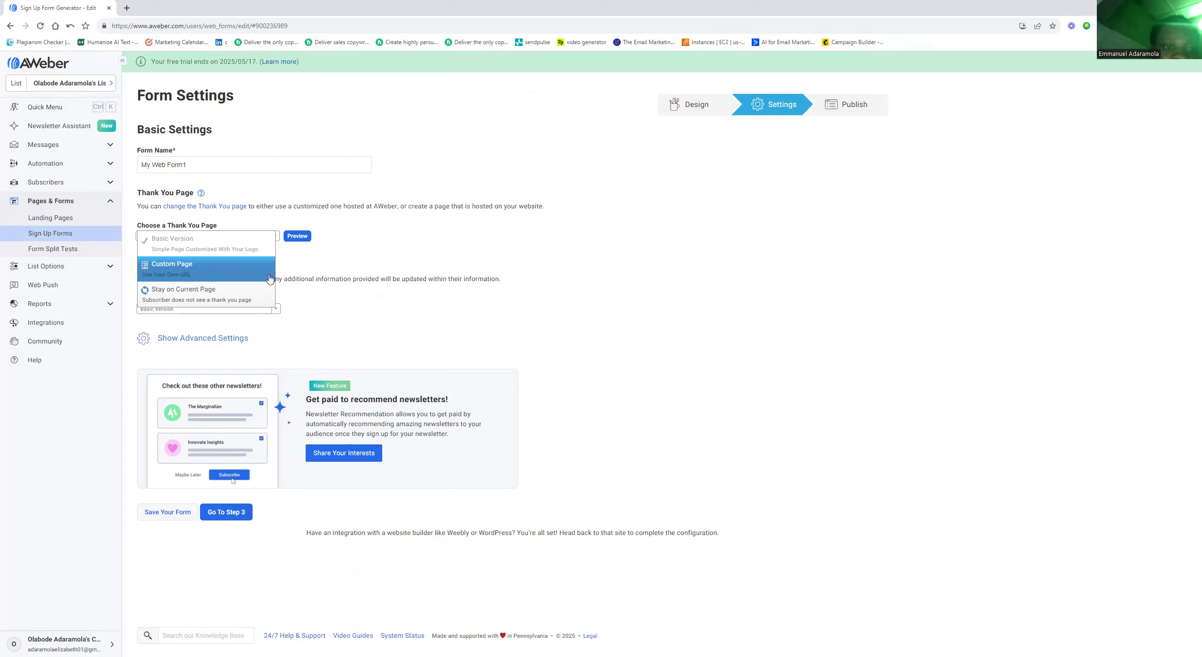
{"action": "left_click", "coordinate": [226, 294]}
{"action": "left_click", "coordinate": [234, 237]}
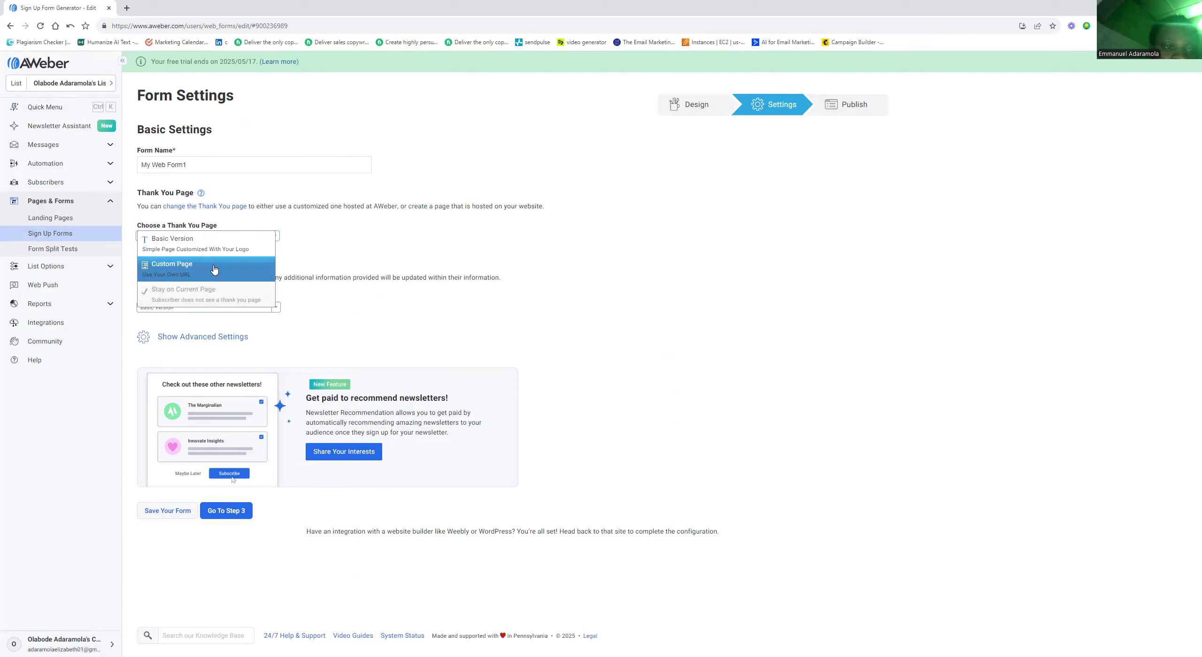
{"action": "left_click", "coordinate": [213, 266]}
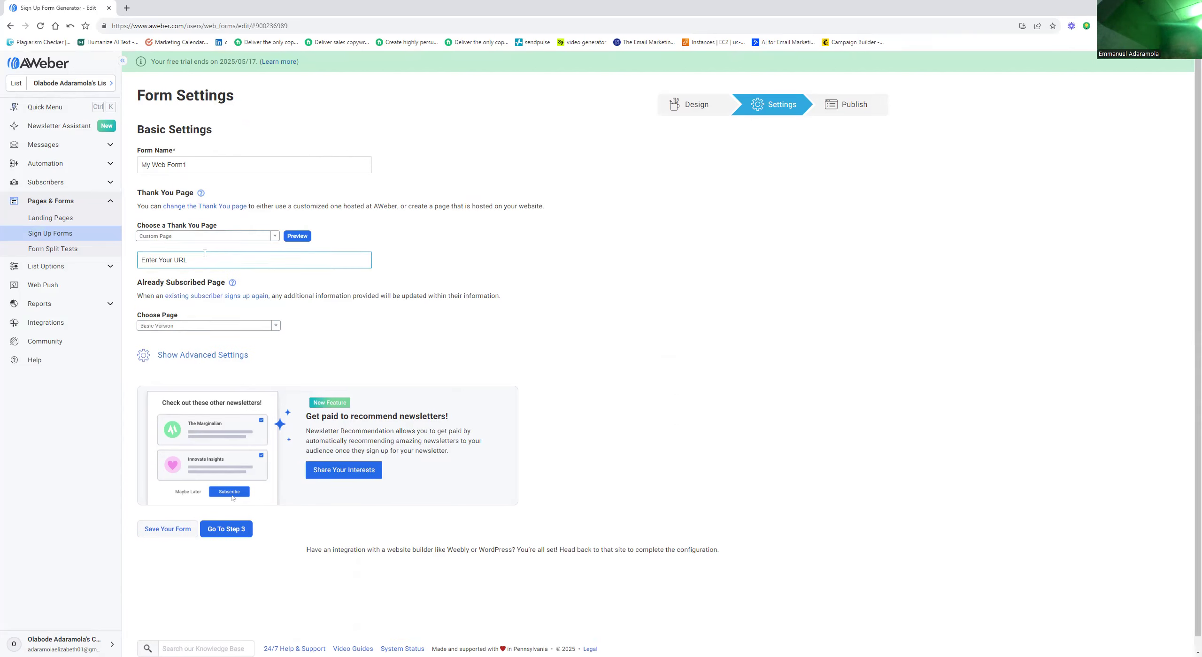
{"action": "left_click", "coordinate": [246, 237]}
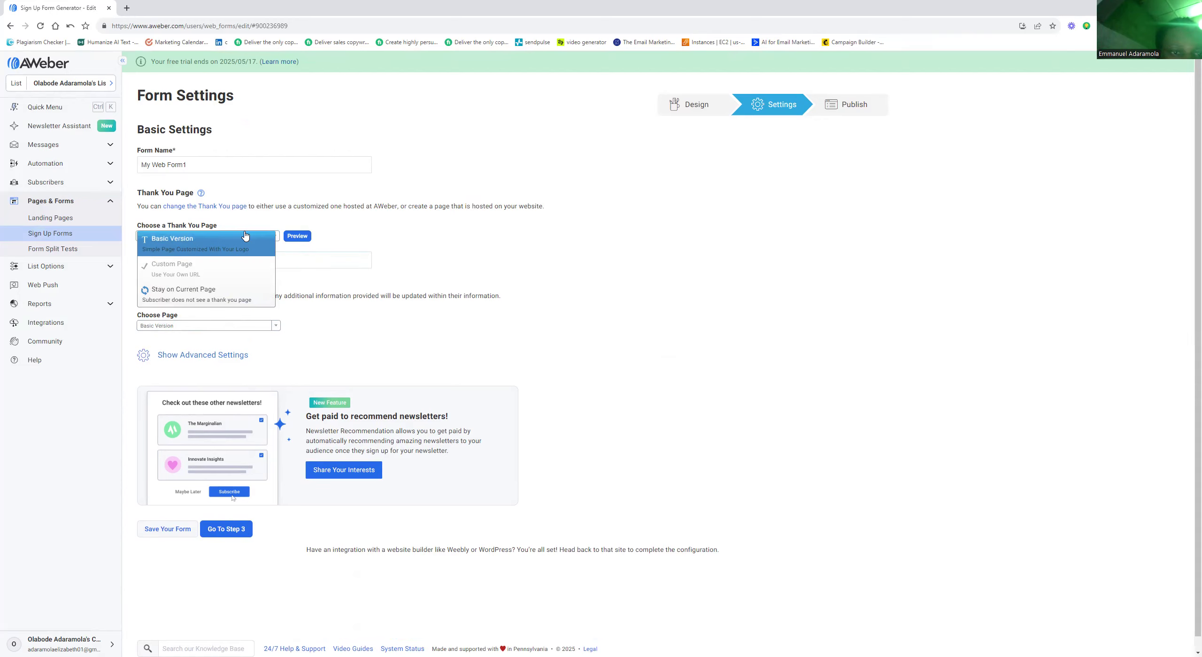
{"action": "left_click", "coordinate": [206, 251]}
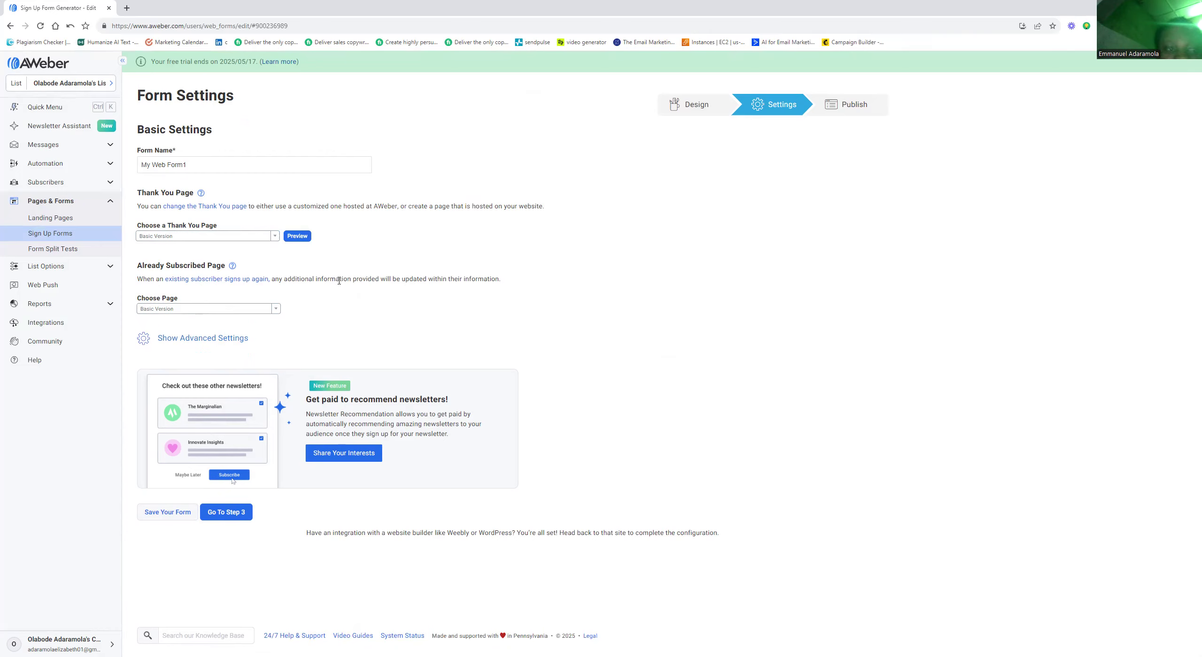
Step: View the help article on setting an Already Subscribed page and look at the available page choices
{"action": "left_click", "coordinate": [233, 266]}
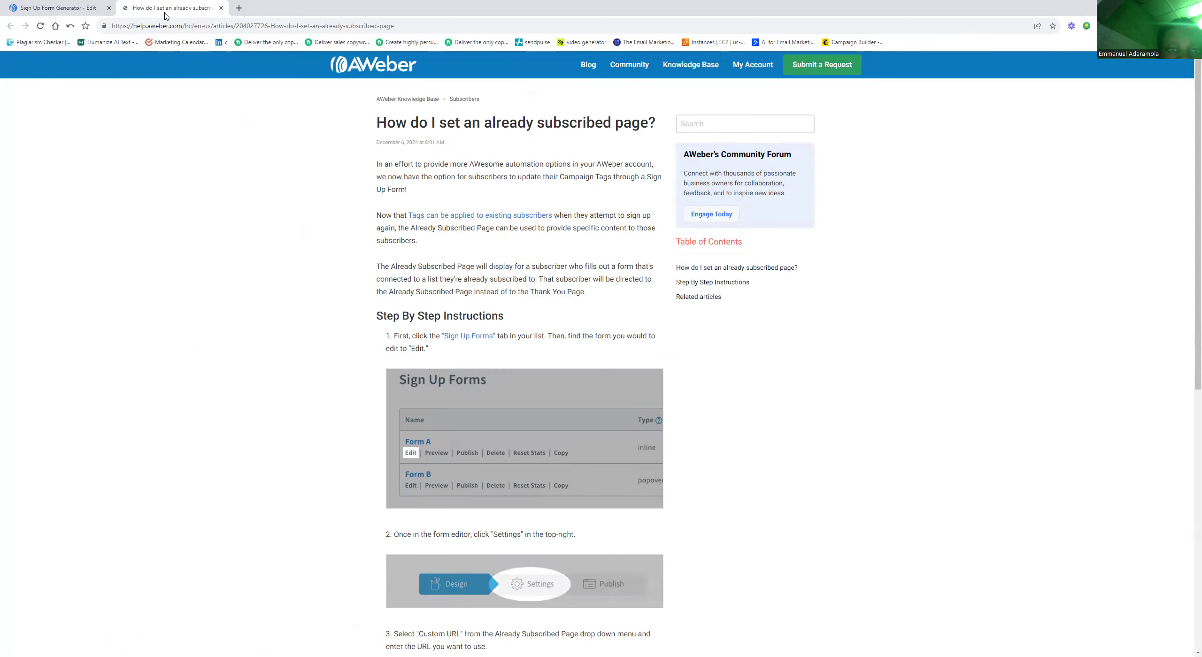
{"action": "left_click", "coordinate": [221, 8]}
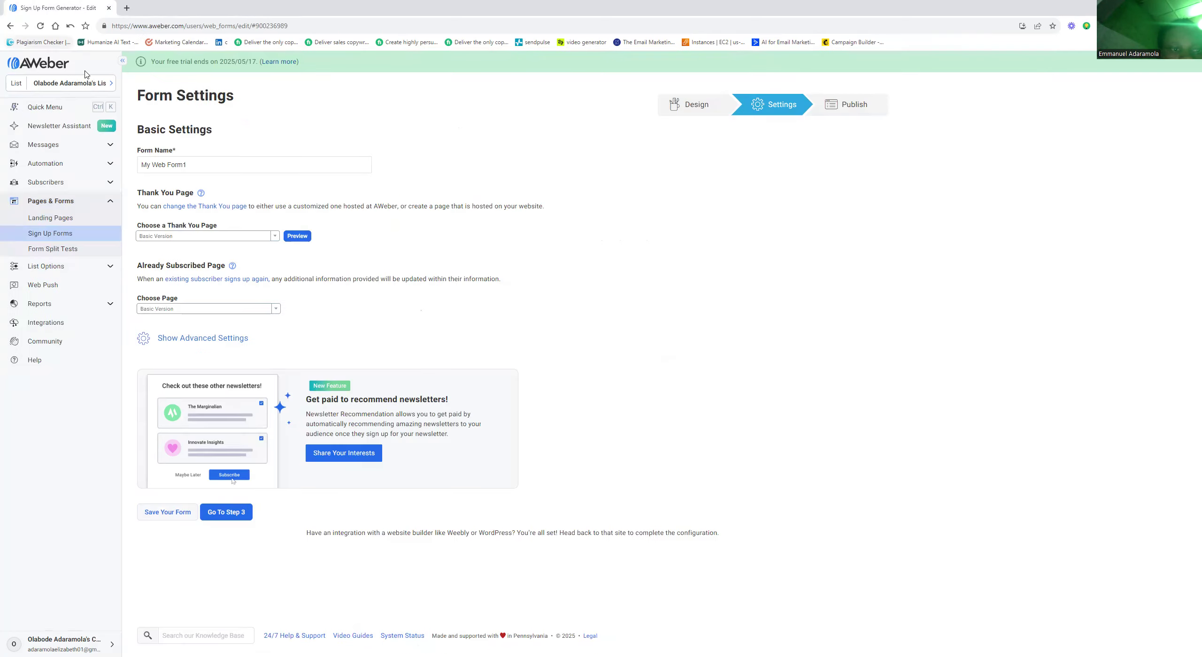
{"action": "left_click", "coordinate": [275, 310]}
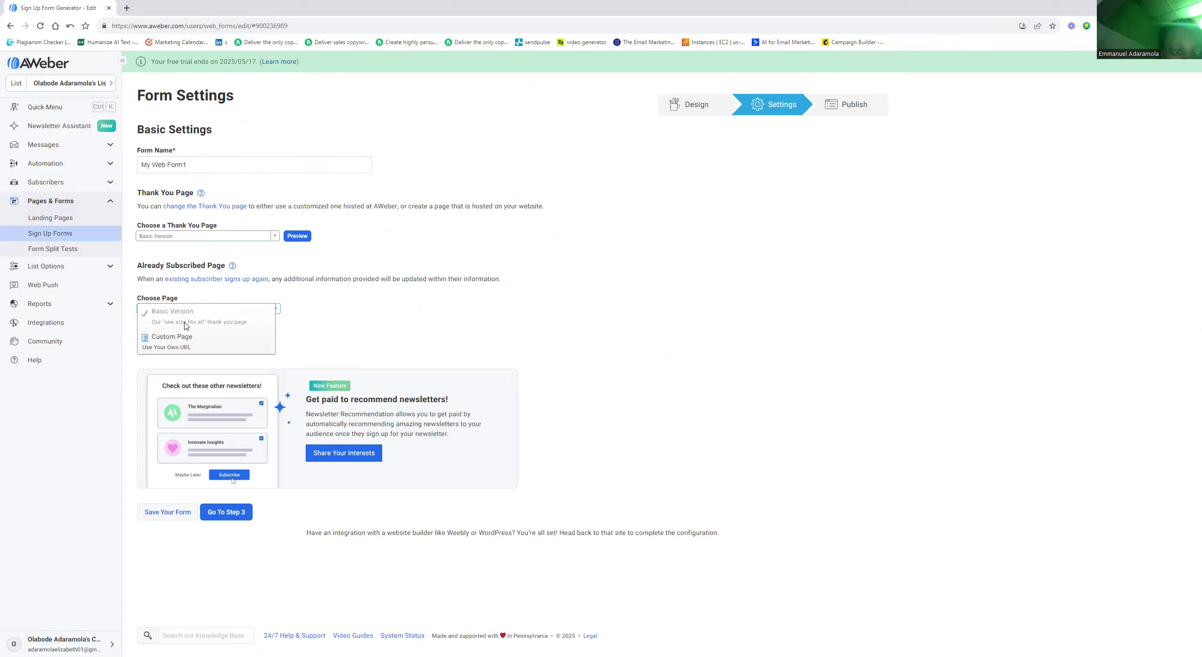
{"action": "left_click", "coordinate": [296, 290]}
Step: Try a Custom Page with its own URL as the Already Subscribed page, and set it back to Basic Version
{"action": "left_click", "coordinate": [277, 310]}
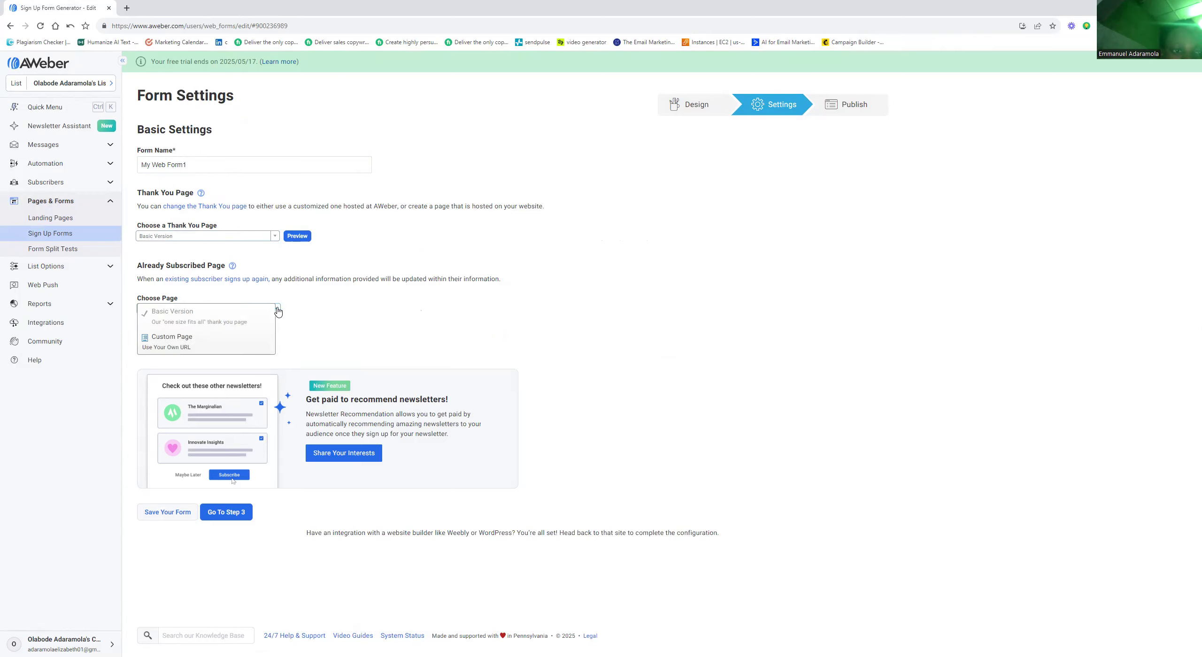
{"action": "left_click", "coordinate": [210, 354]}
{"action": "left_click", "coordinate": [202, 331]}
{"action": "type", "text": "https://"}
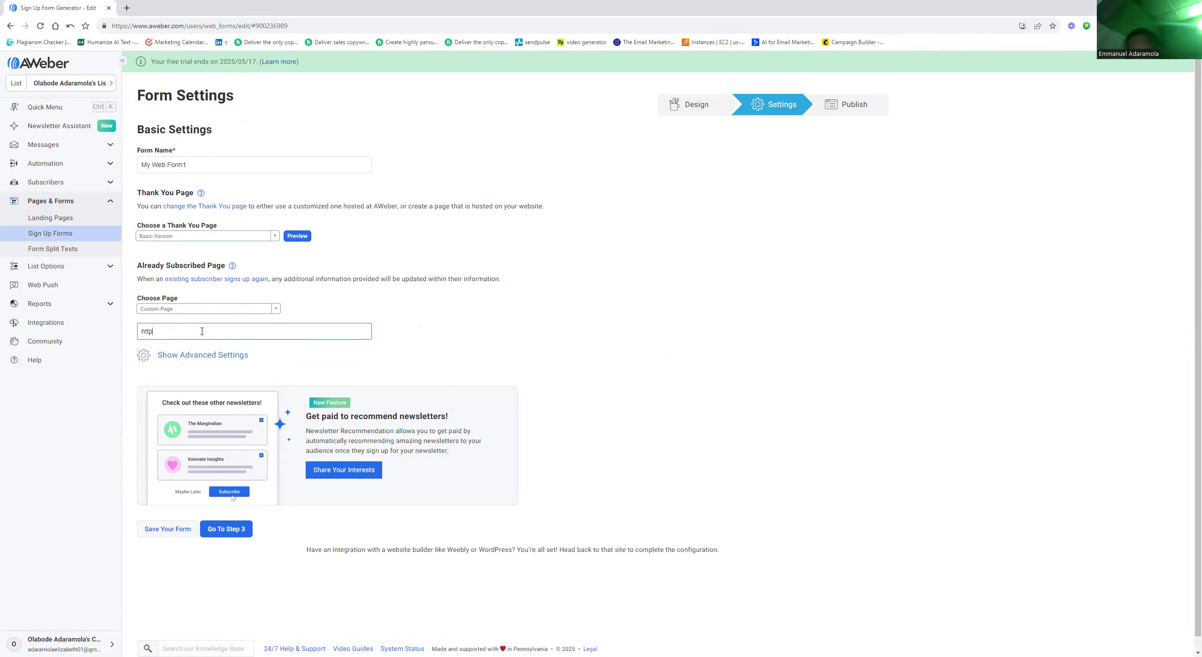
{"action": "left_click", "coordinate": [276, 309]}
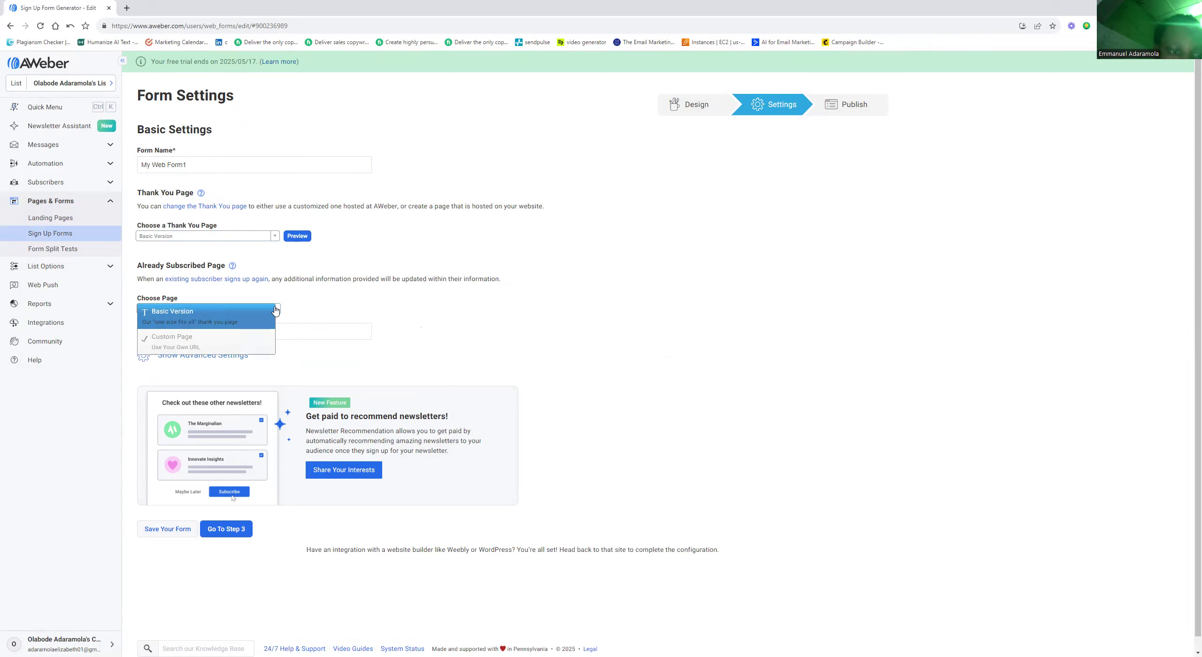
{"action": "left_click", "coordinate": [192, 322]}
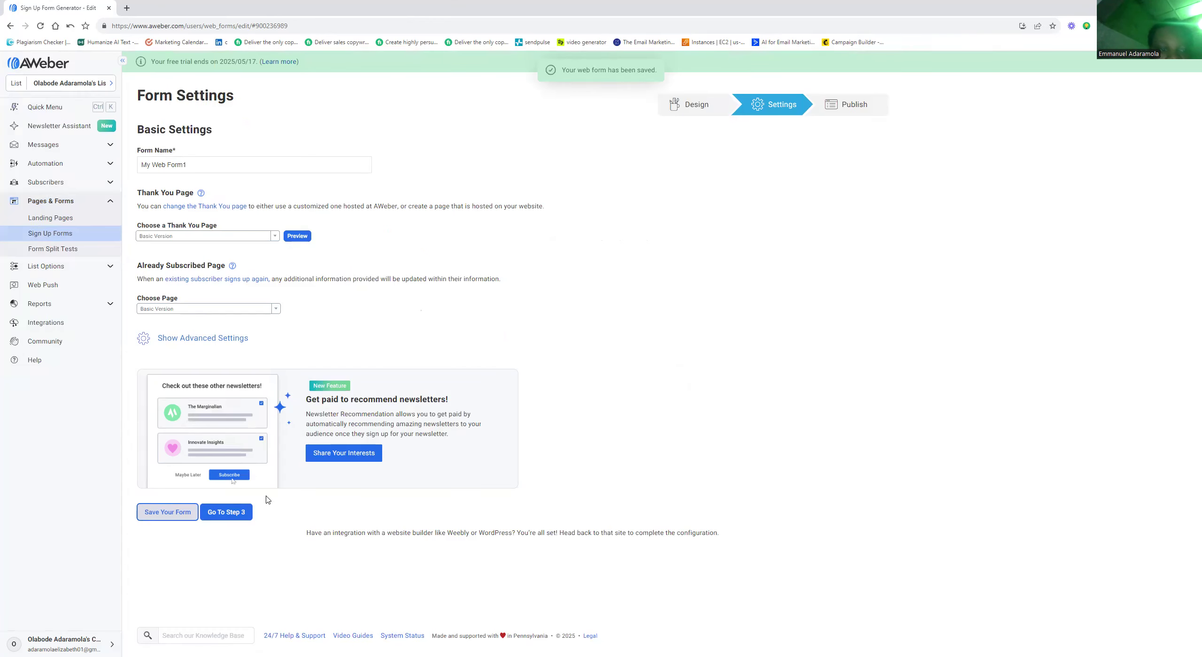
Step: Proceed to publishing and choose to use the form as a landing page to get its link
{"action": "left_click", "coordinate": [230, 512]}
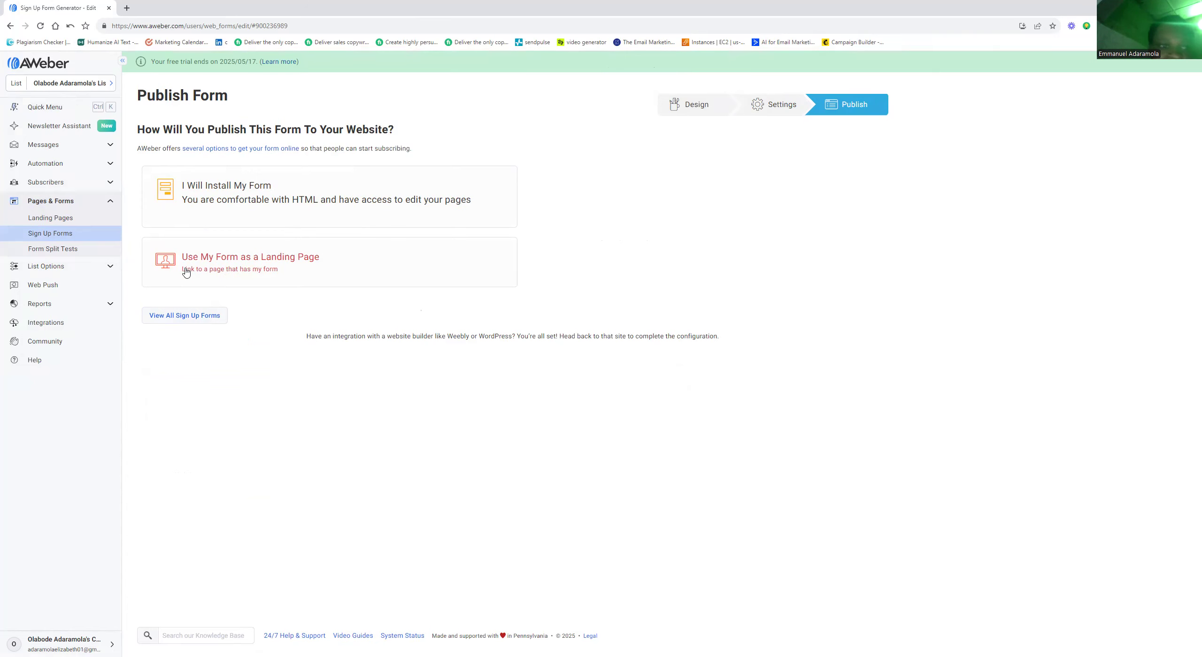
{"action": "left_click", "coordinate": [279, 271]}
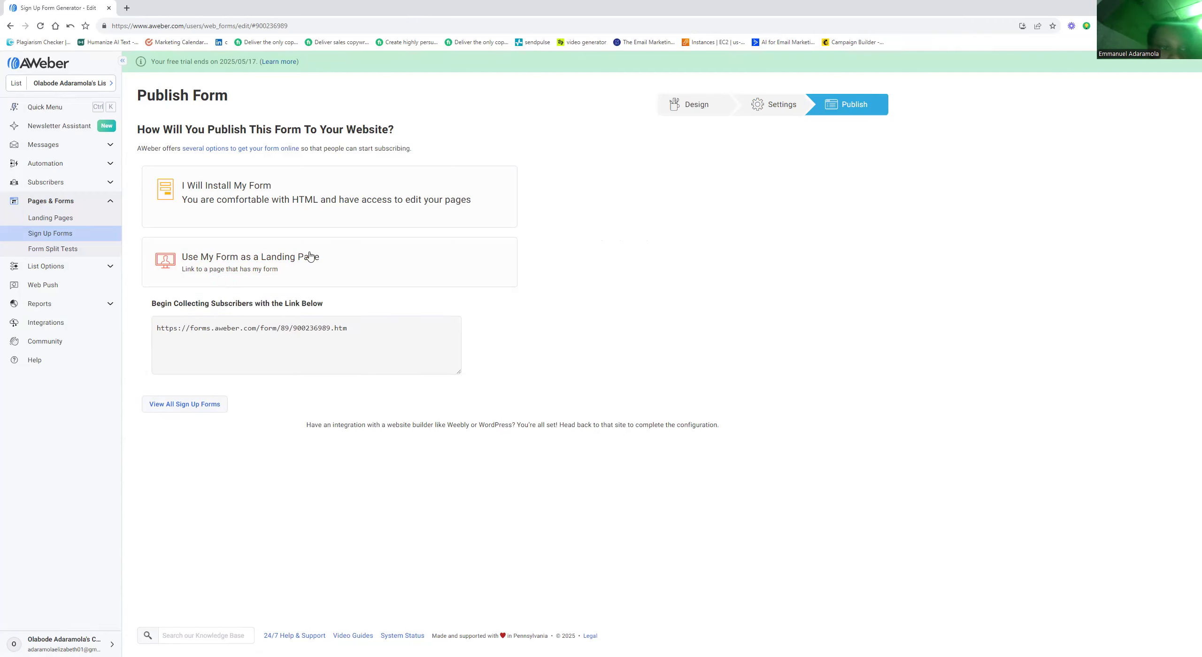
{"action": "left_click", "coordinate": [244, 326]}
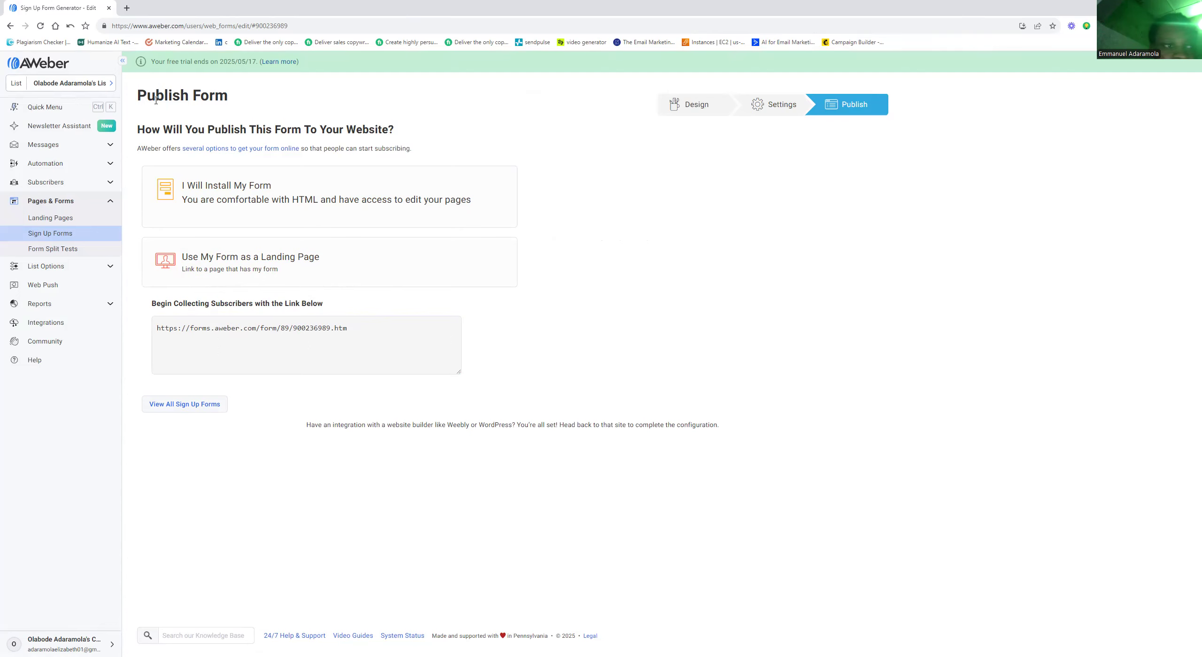
Step: Open the Landing Pages section and view the templates offered for a new landing page
{"action": "left_click", "coordinate": [73, 220]}
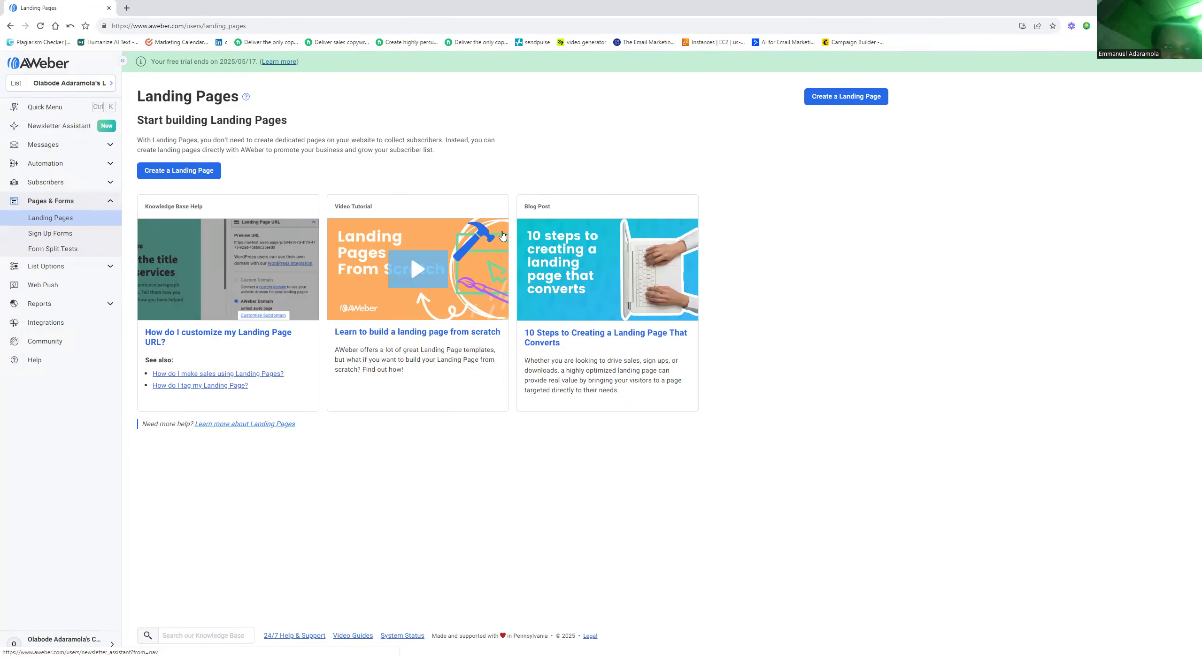
{"action": "left_click", "coordinate": [828, 96]}
{"action": "mouse_move", "coordinate": [222, 261]}
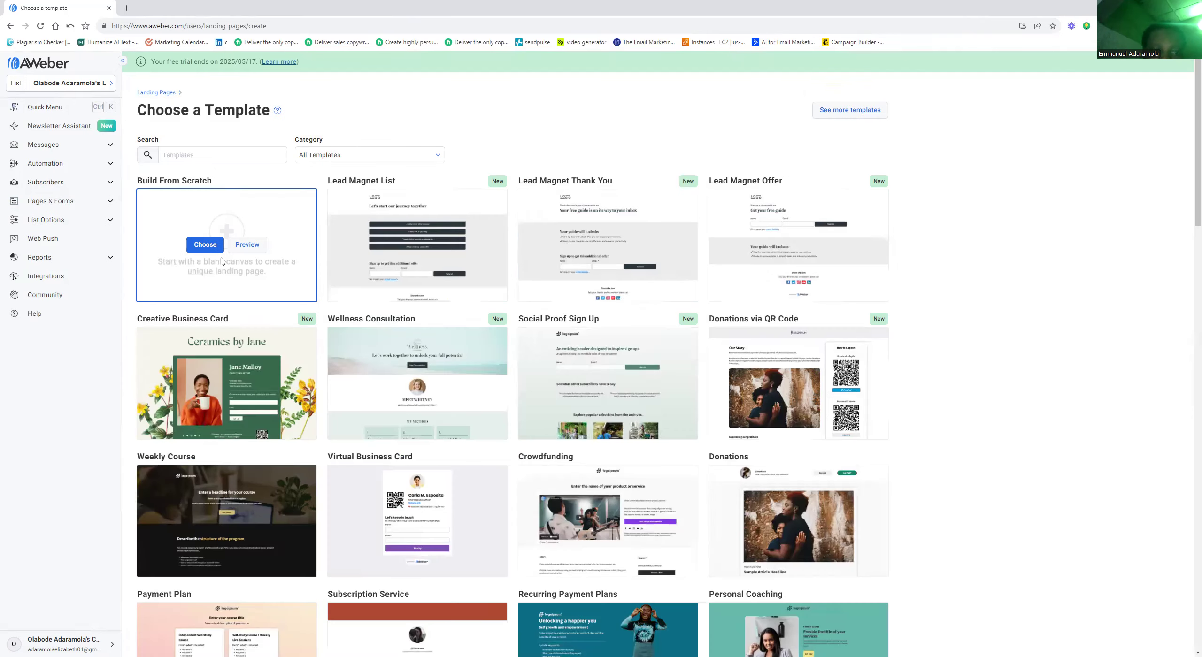
{"action": "left_click", "coordinate": [80, 207]}
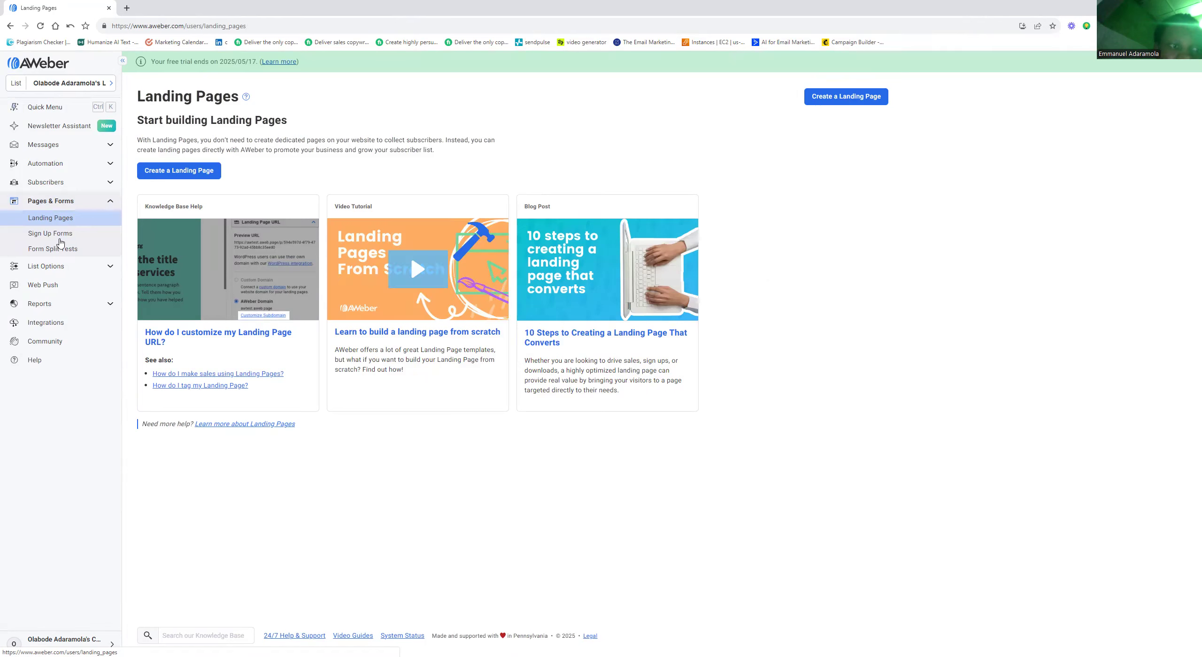
Step: From the list of sign-up forms, open the template choices for creating a form on a landing page
{"action": "left_click", "coordinate": [61, 239]}
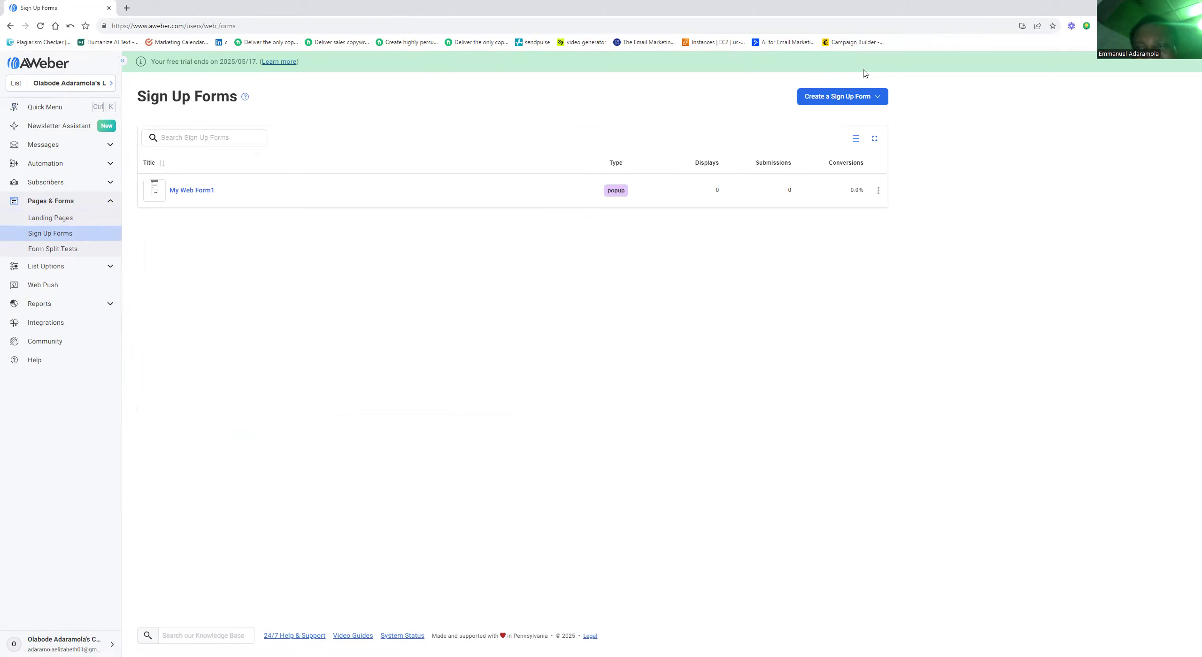
{"action": "left_click", "coordinate": [853, 99]}
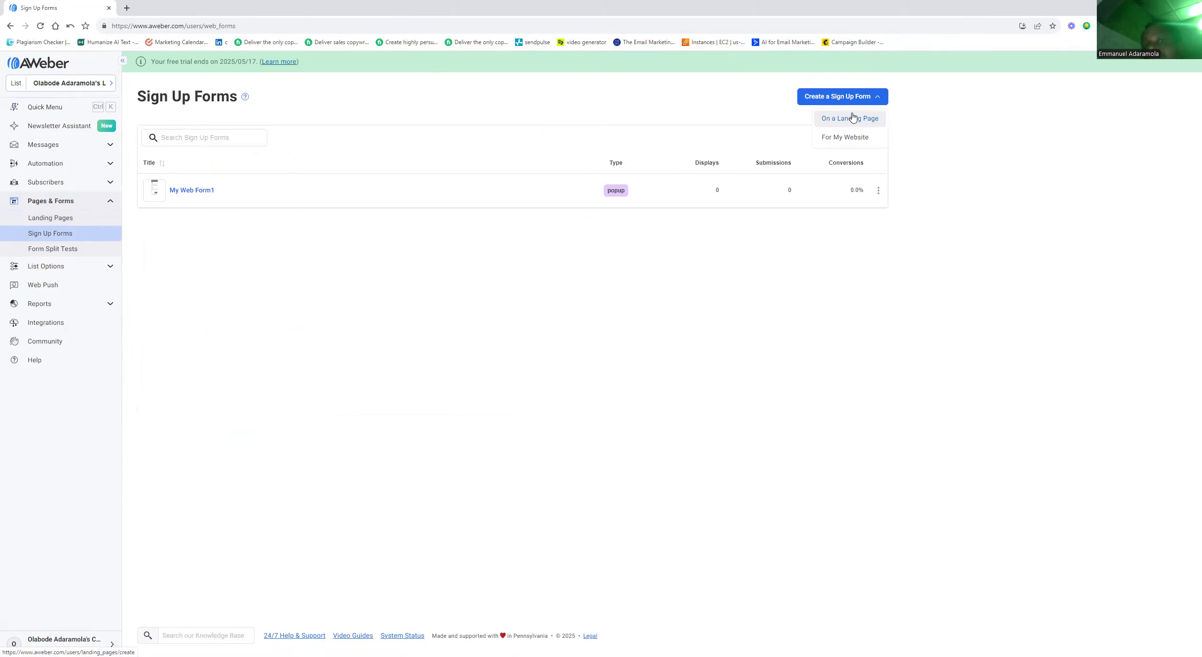
{"action": "left_click", "coordinate": [854, 118]}
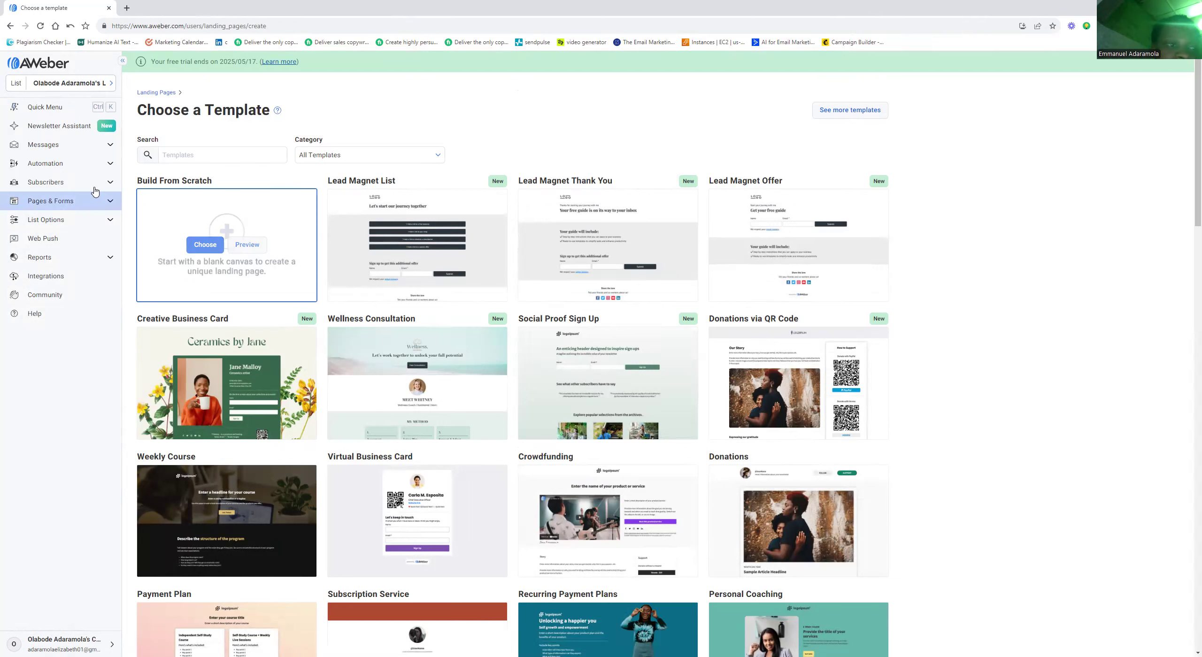
Step: Open the landing page template choices from Landing Pages, and again by creating a sign-up form on a landing page
{"action": "left_click", "coordinate": [84, 201]}
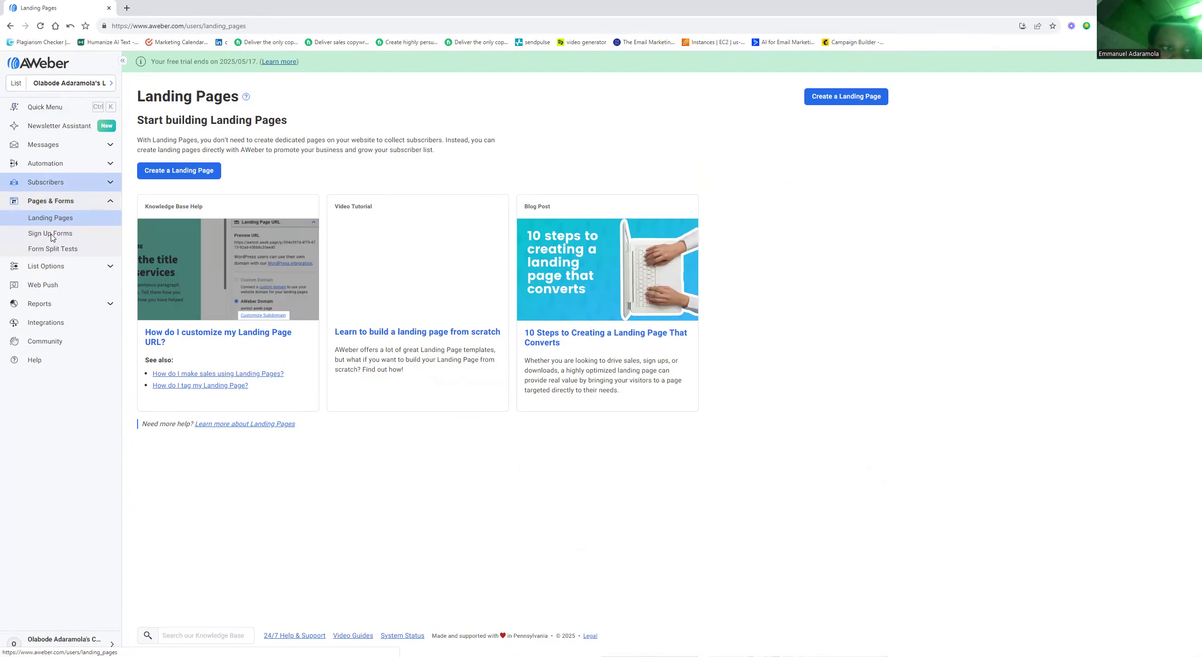
{"action": "left_click", "coordinate": [848, 90]}
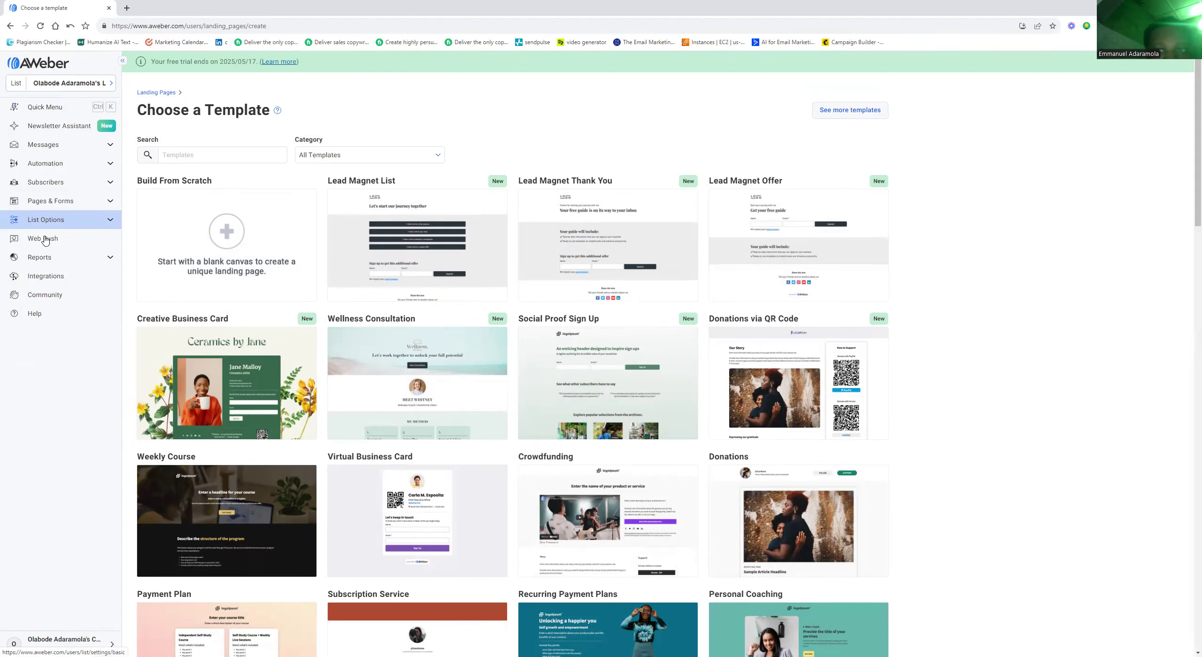
{"action": "left_click", "coordinate": [846, 97]}
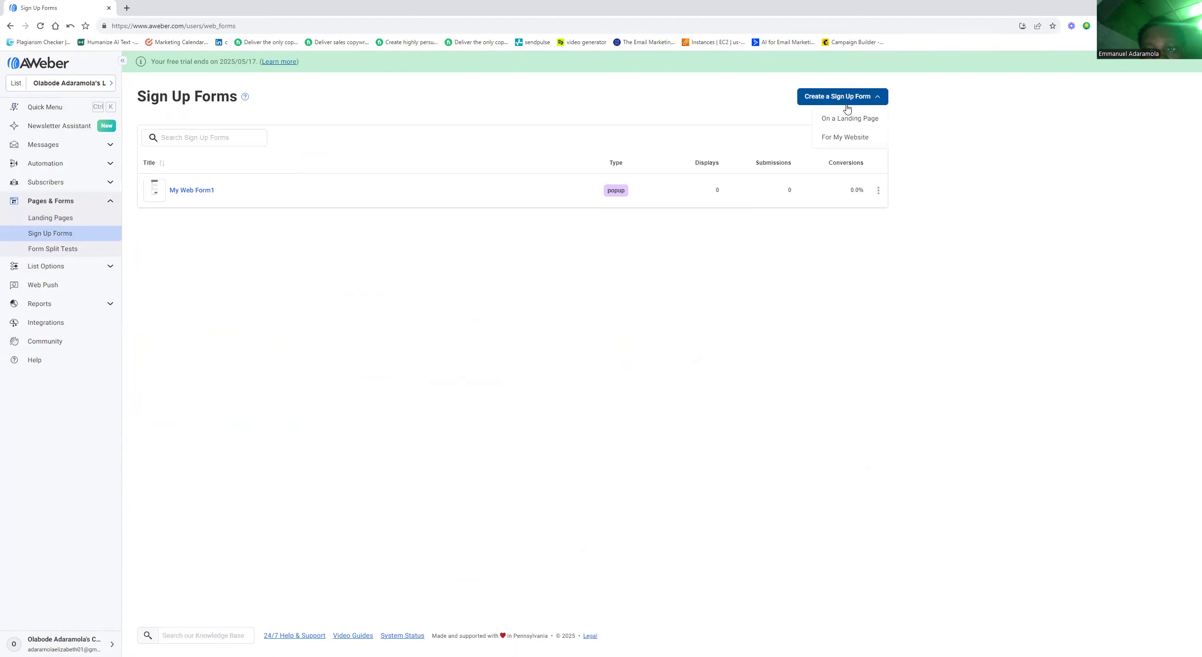
{"action": "left_click", "coordinate": [847, 119]}
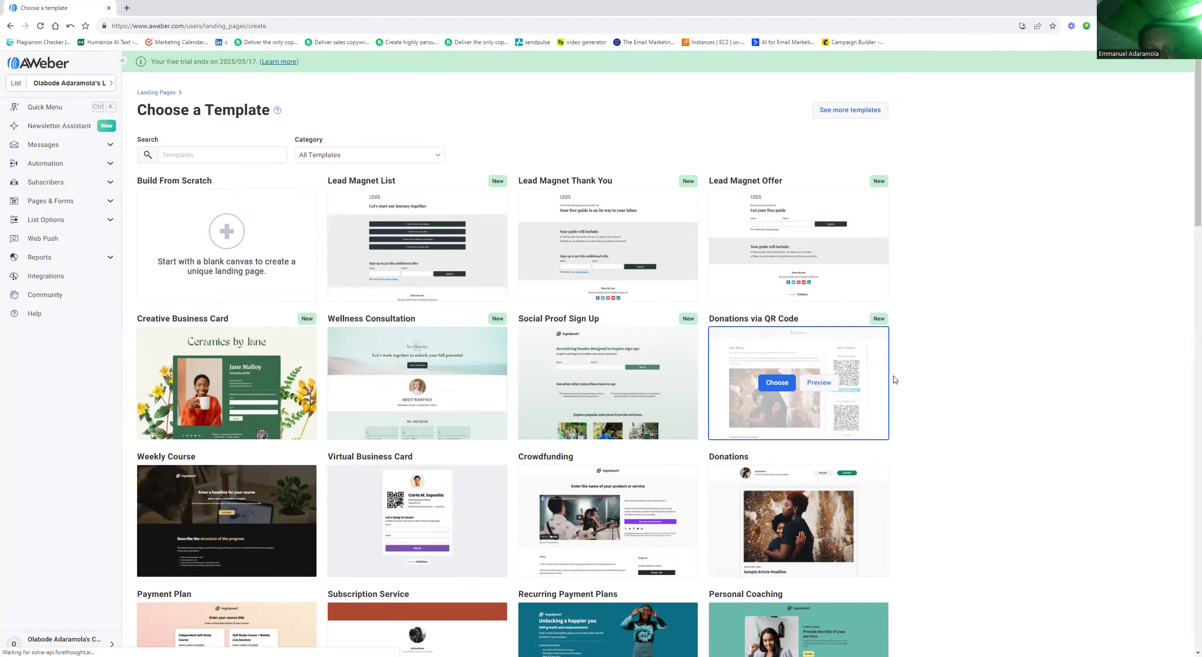
Step: Preview the Lead Magnet List template in its mobile and desktop versions, and return to the template choices
{"action": "mouse_move", "coordinate": [421, 299]}
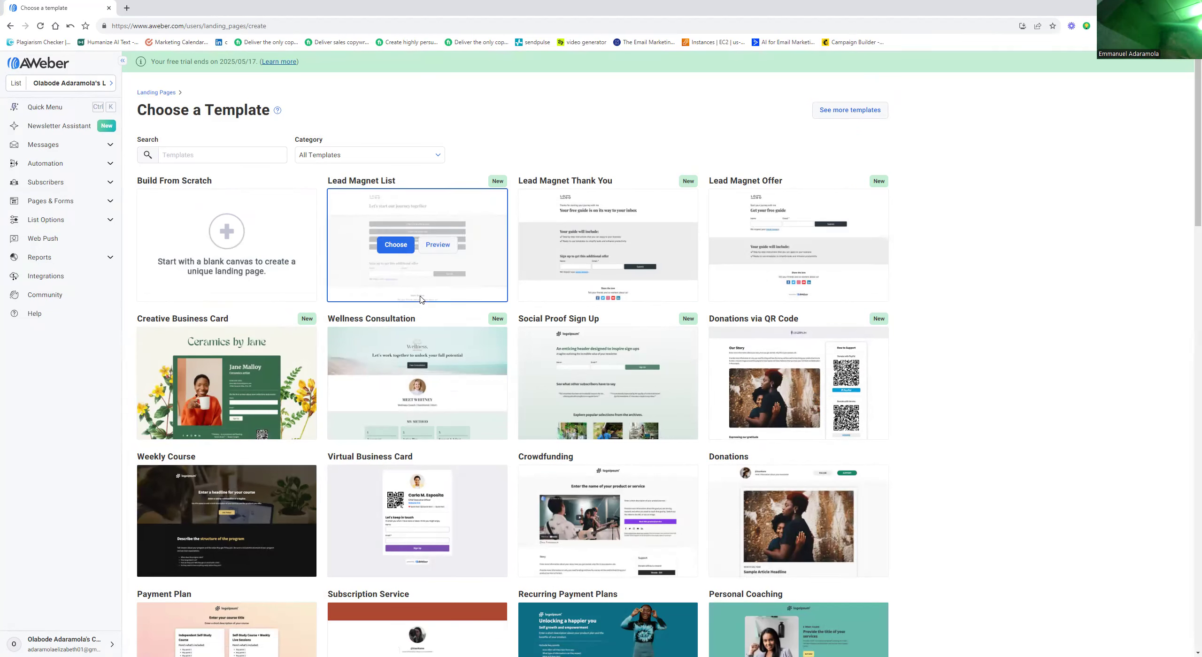
{"action": "mouse_move", "coordinate": [185, 225]}
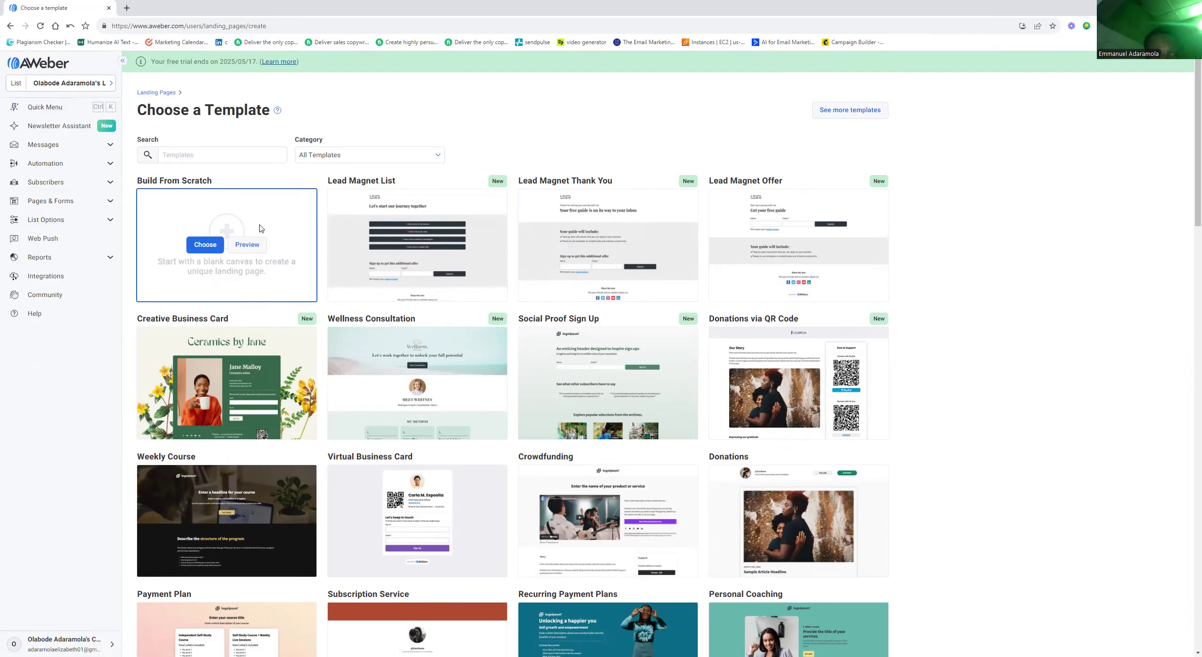
{"action": "mouse_move", "coordinate": [445, 396]}
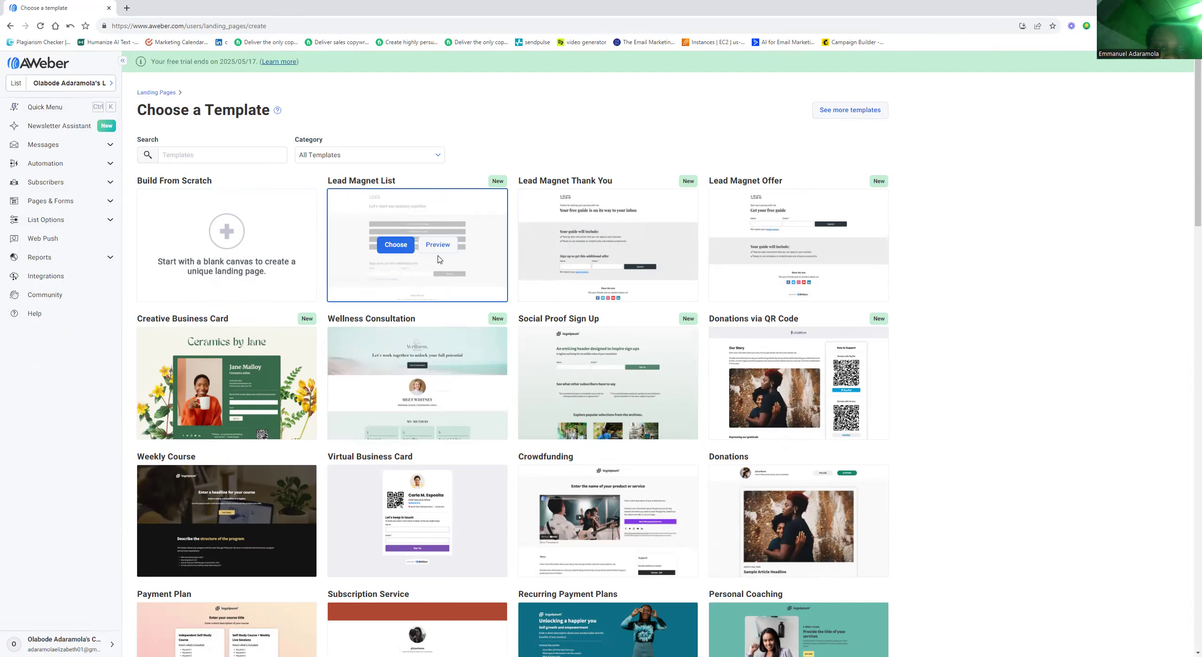
{"action": "left_click", "coordinate": [445, 249]}
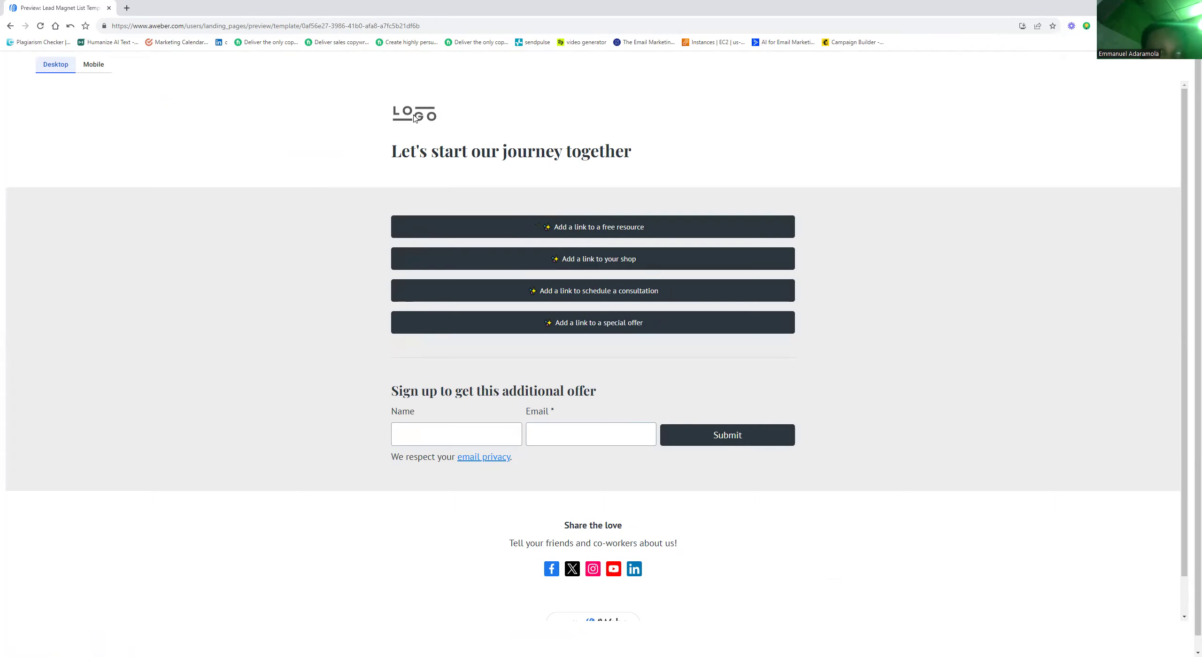
{"action": "left_click", "coordinate": [96, 67]}
{"action": "left_click", "coordinate": [67, 71]}
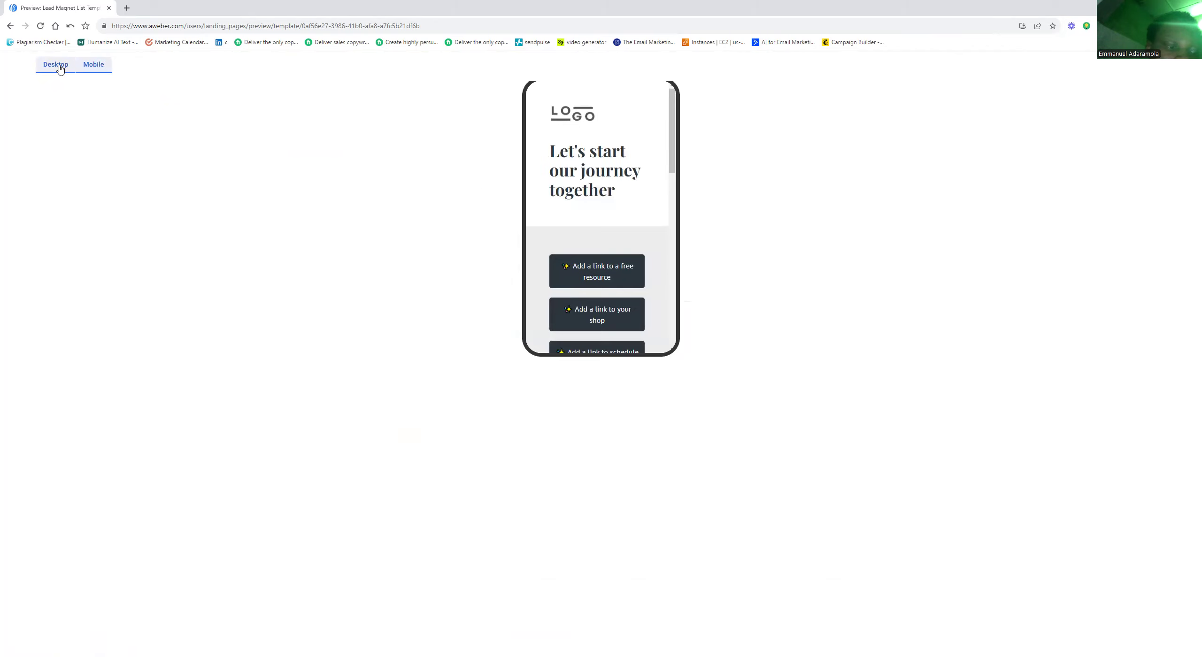
{"action": "left_click", "coordinate": [576, 235]}
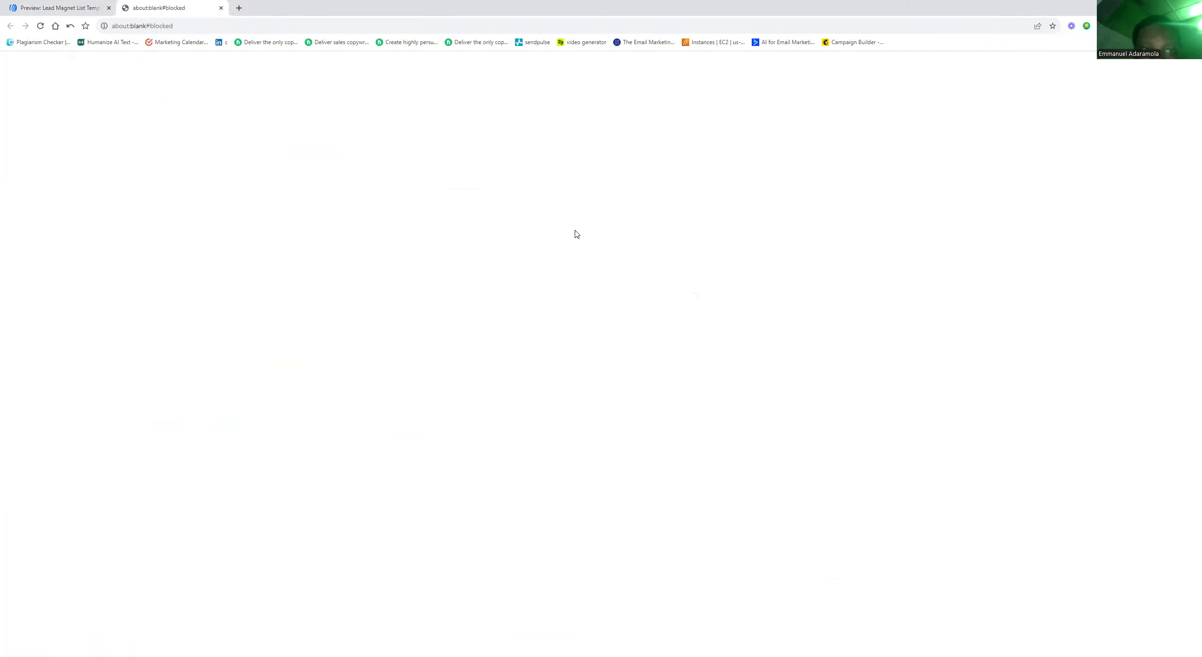
{"action": "left_click", "coordinate": [222, 8]}
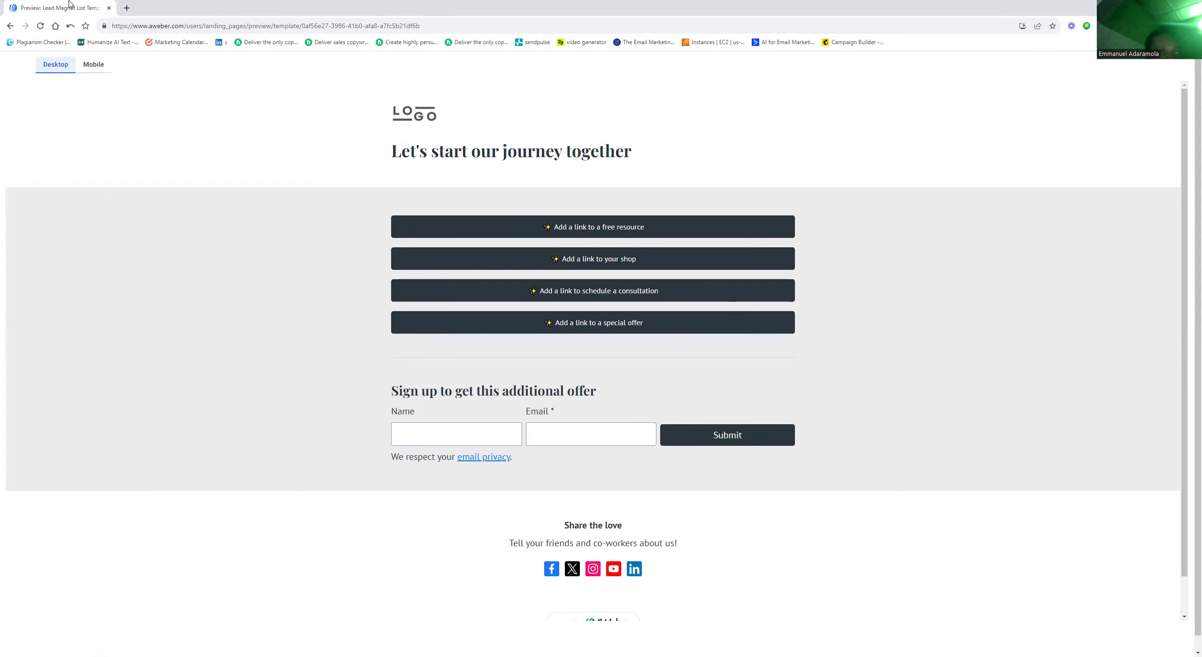
{"action": "left_click", "coordinate": [11, 26]}
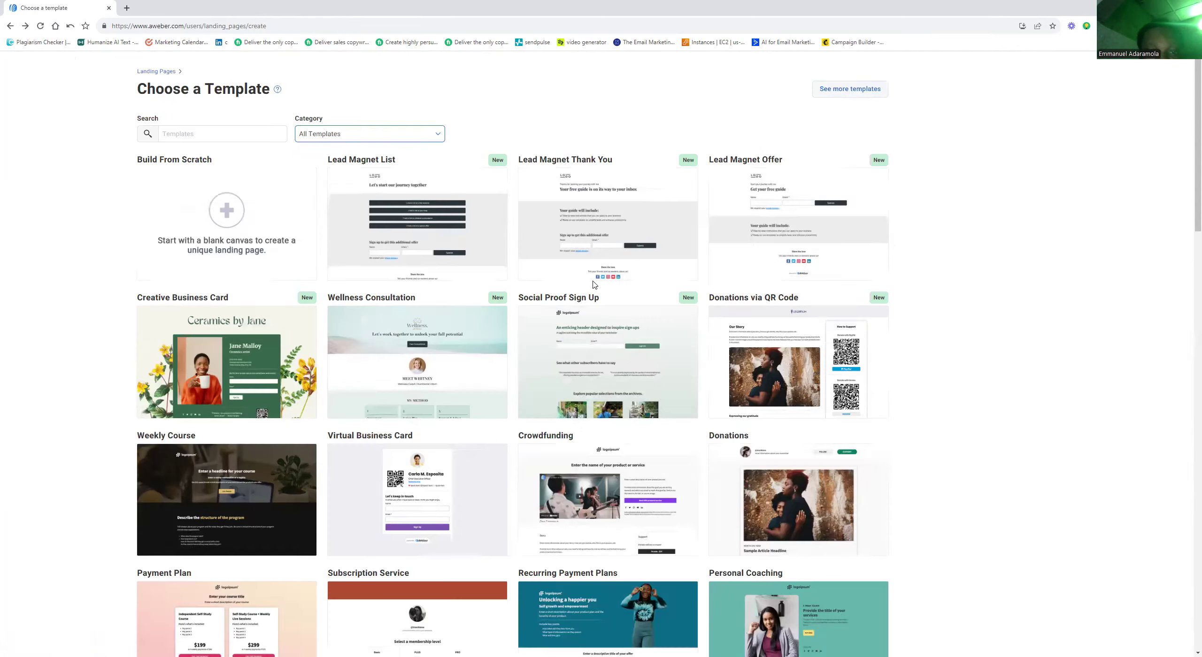
Step: Choose the Lead Magnet Thank You template for the new landing page
{"action": "mouse_move", "coordinate": [596, 249]}
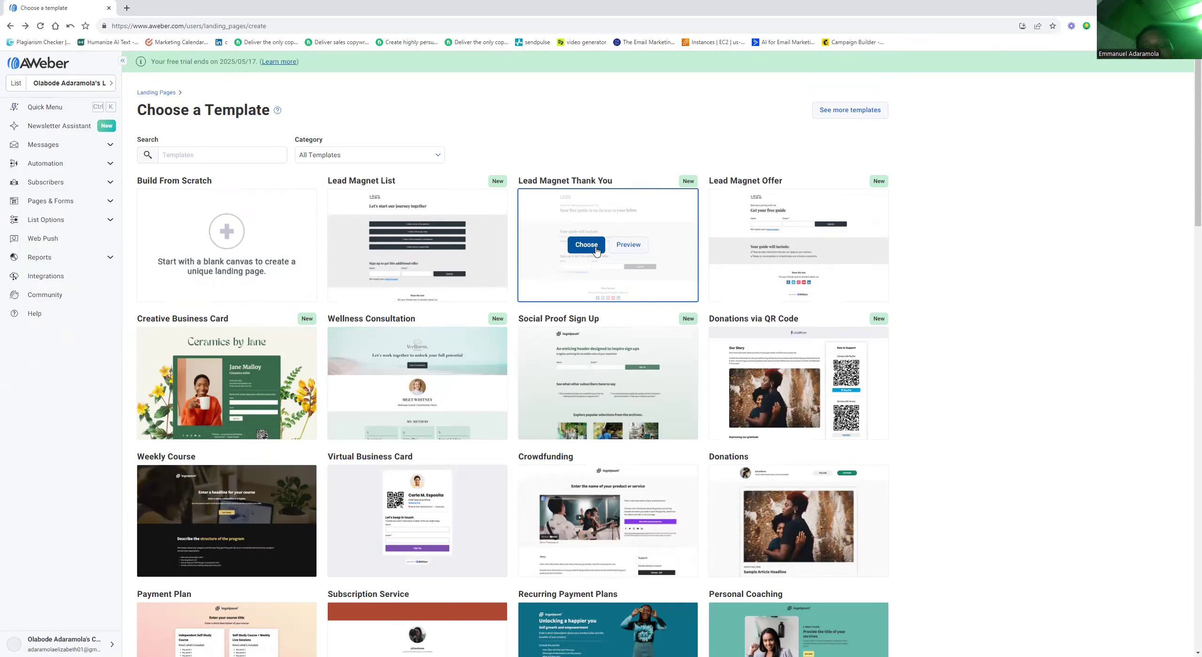
{"action": "left_click", "coordinate": [596, 249]}
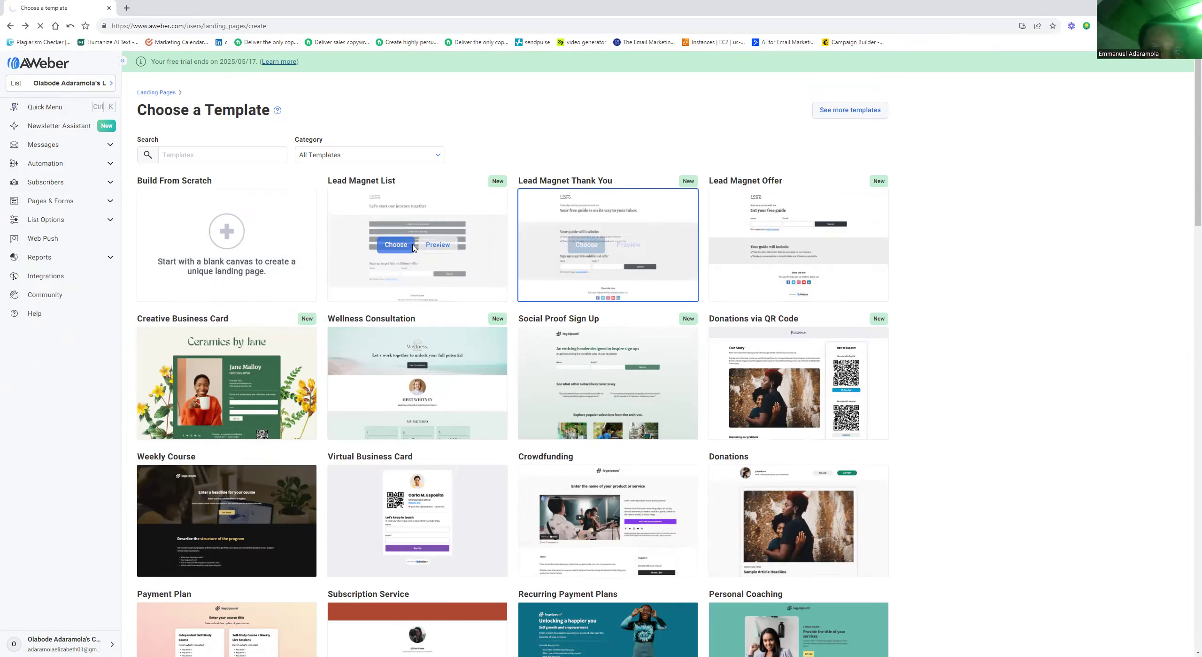
{"action": "right_click", "coordinate": [397, 250]}
{"action": "left_click", "coordinate": [298, 244]}
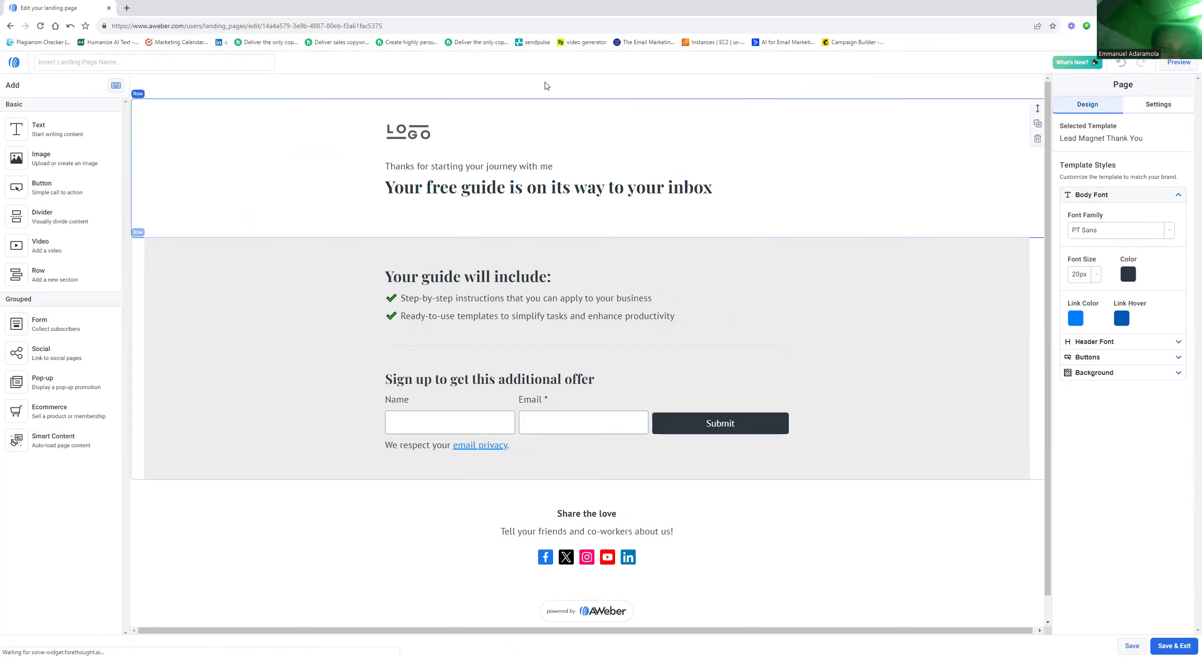
Step: View the editing options for the logo image and for the "Thanks for starting your journey with me" text
{"action": "left_click", "coordinate": [413, 135]}
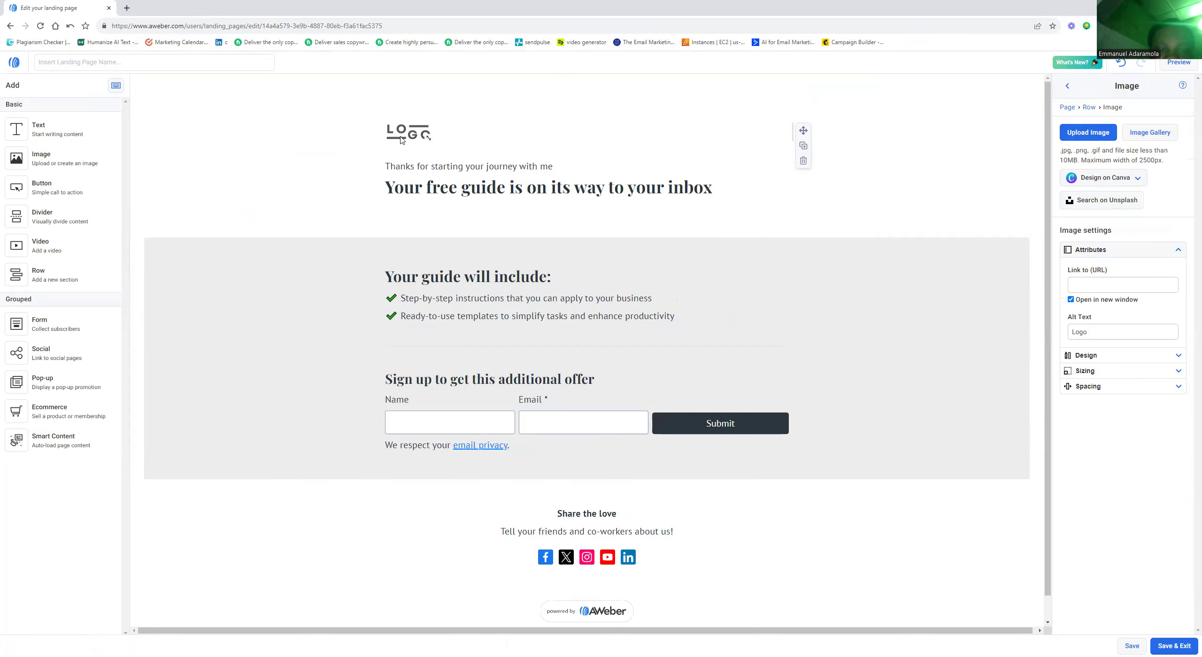
{"action": "left_click", "coordinate": [469, 166]}
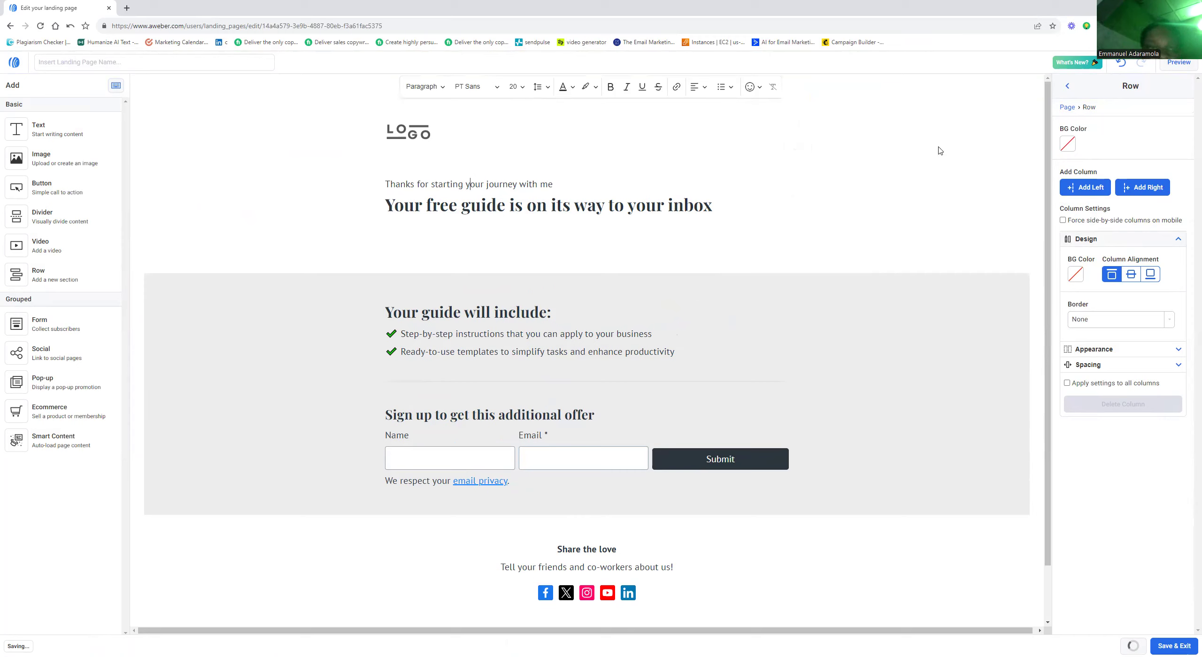
{"action": "left_click", "coordinate": [396, 127]}
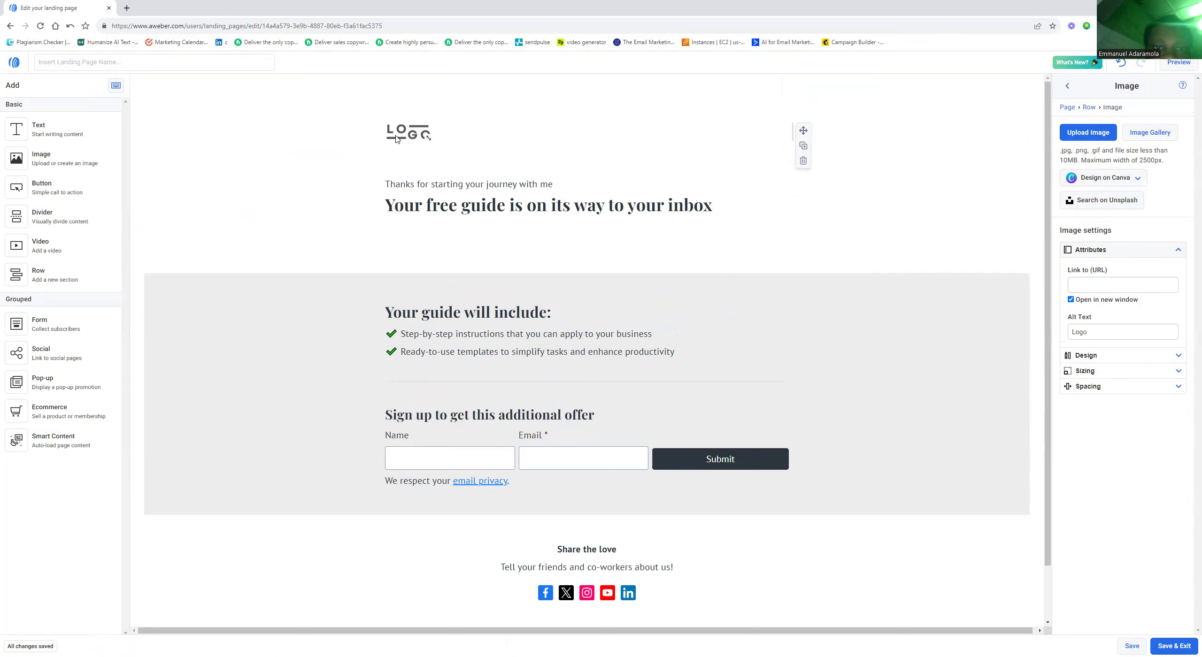
{"action": "left_click", "coordinate": [571, 97]}
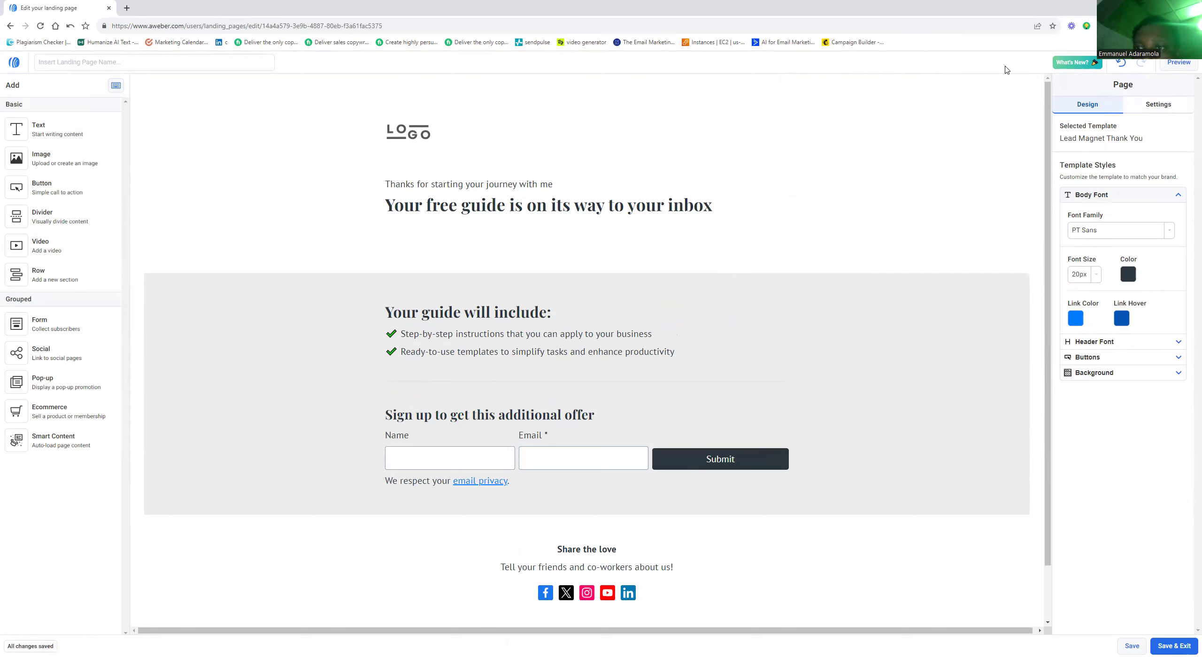
Step: Review the page's Landing Page URL and Social Sharing settings, and return to its design settings
{"action": "left_click", "coordinate": [1152, 104]}
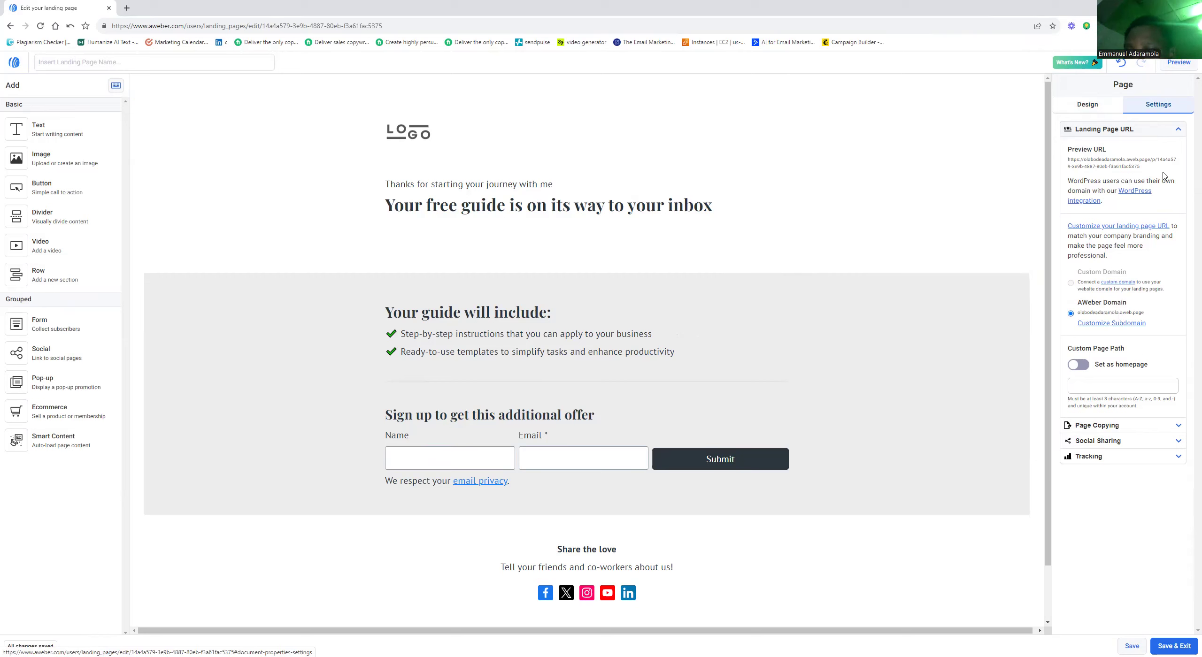
{"action": "left_click", "coordinate": [1165, 429]}
{"action": "left_click", "coordinate": [1180, 224]}
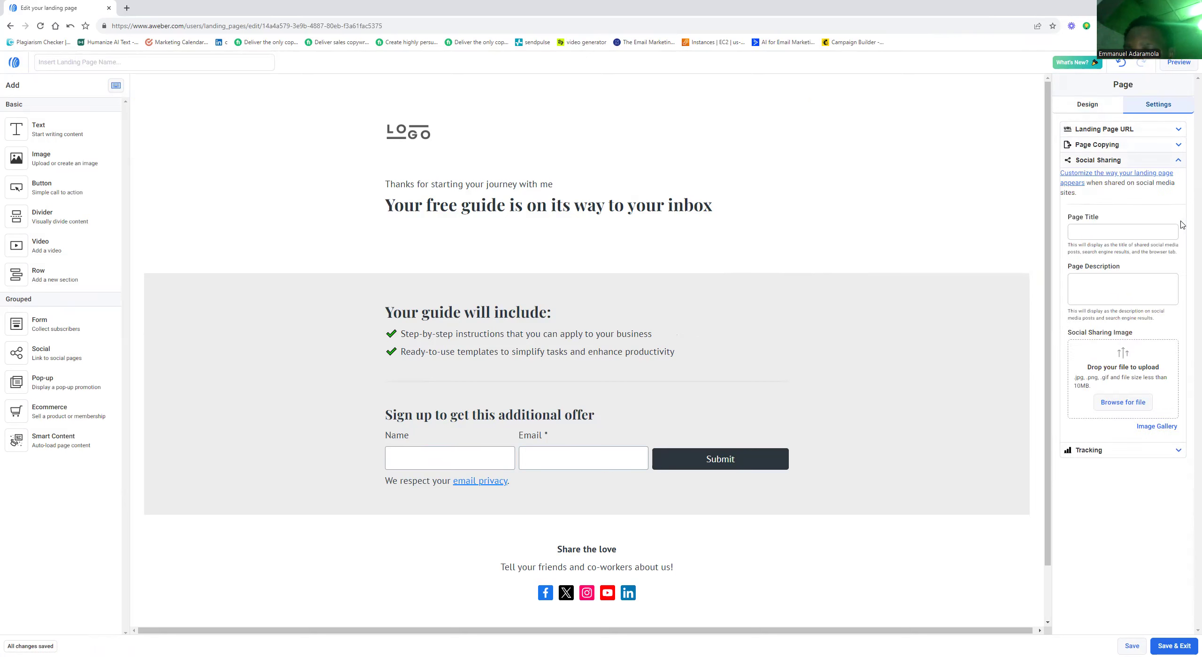
{"action": "left_click", "coordinate": [1088, 104]}
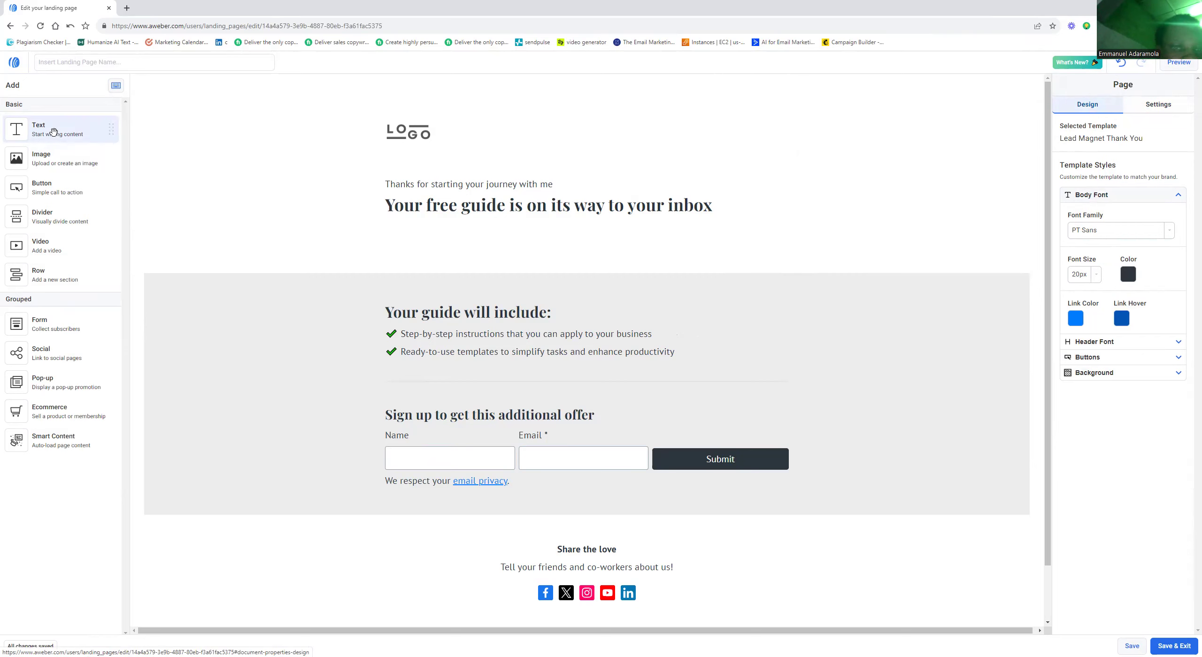
{"action": "mouse_move", "coordinate": [55, 134]}
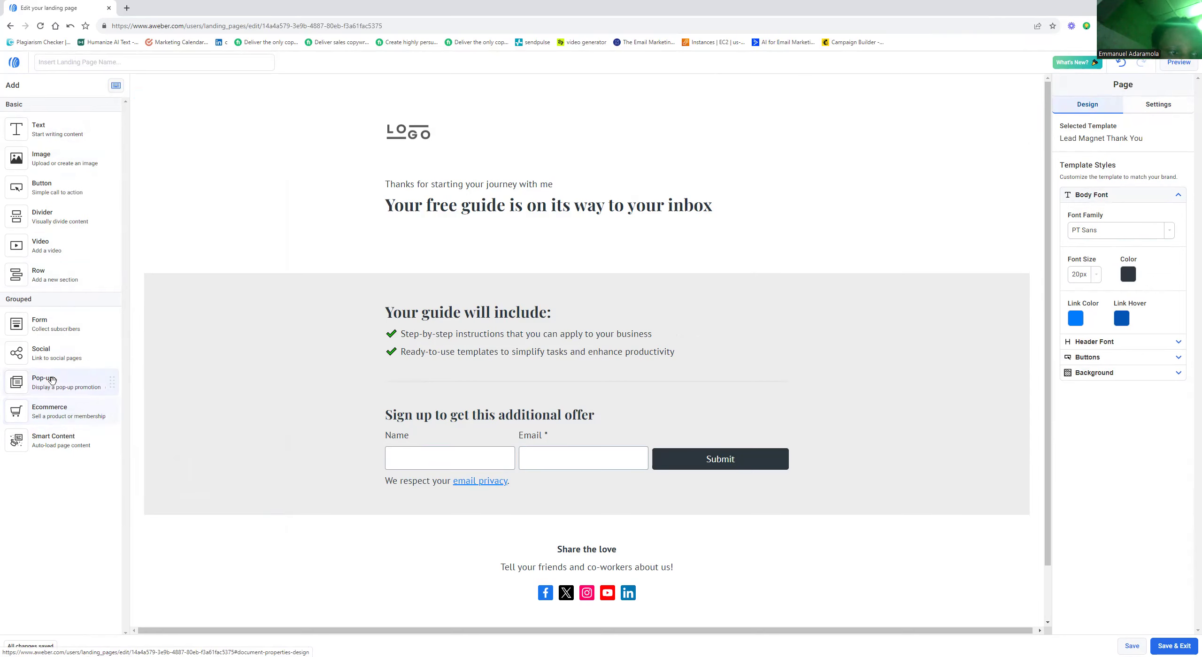
Step: Link the heading "Your free guide is on its way to your inbox" to google.com
{"action": "left_click", "coordinate": [423, 135]}
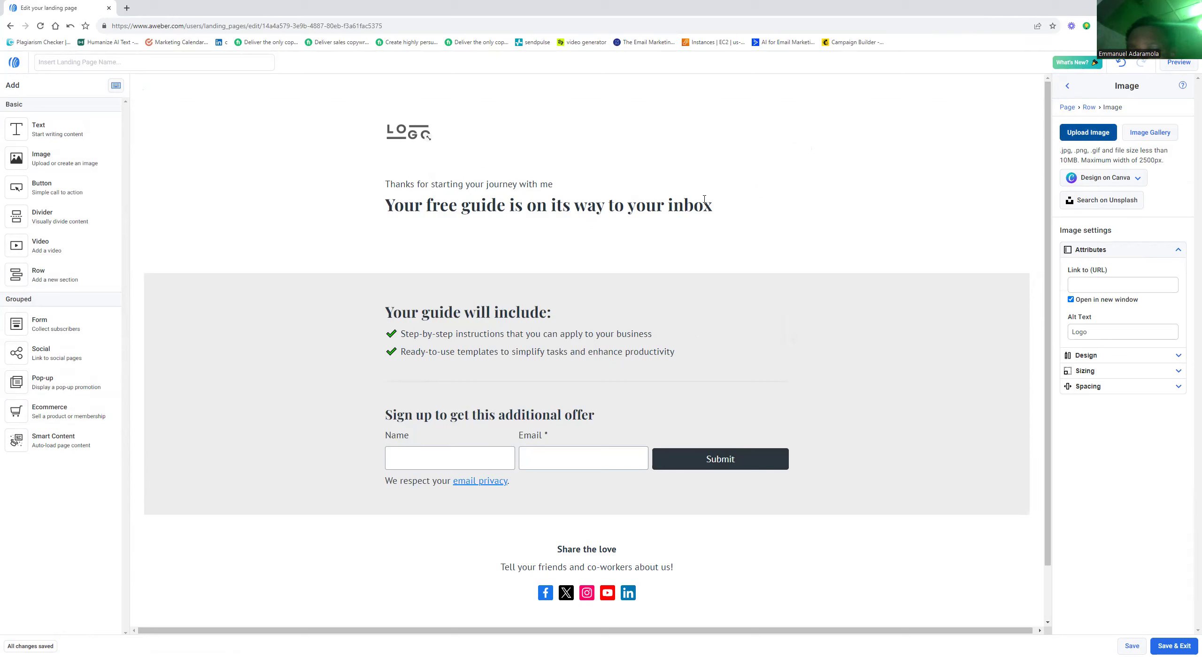
{"action": "left_click", "coordinate": [416, 255]}
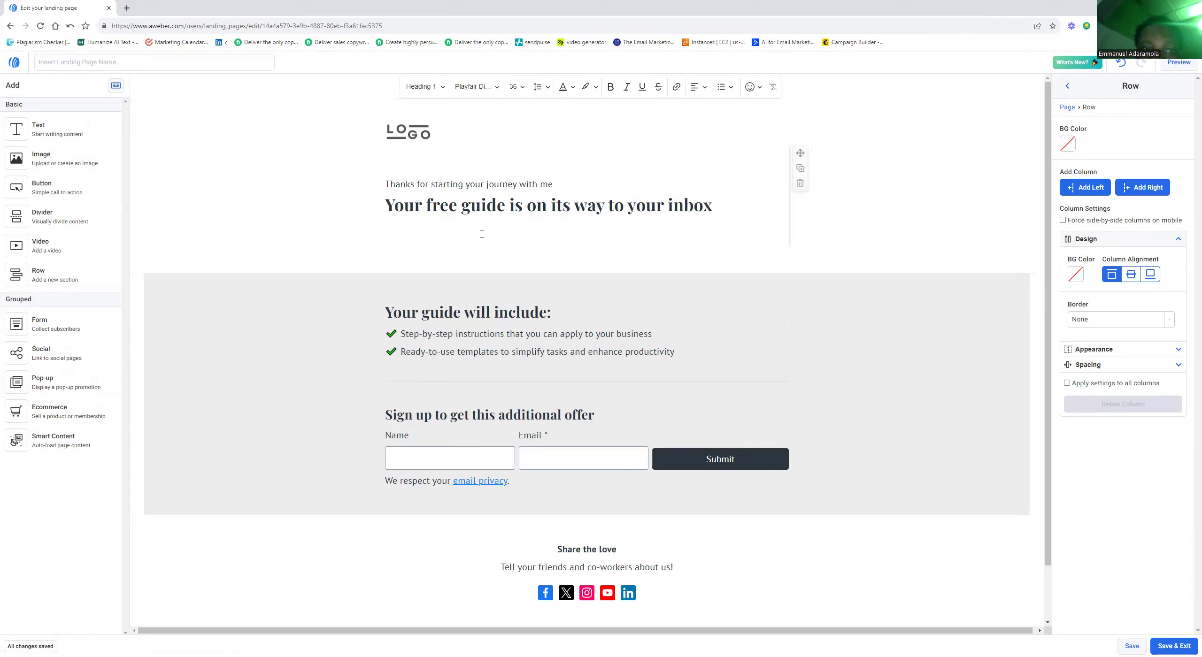
{"action": "left_click_drag", "start_coordinate": [390, 206], "coordinate": [820, 208]}
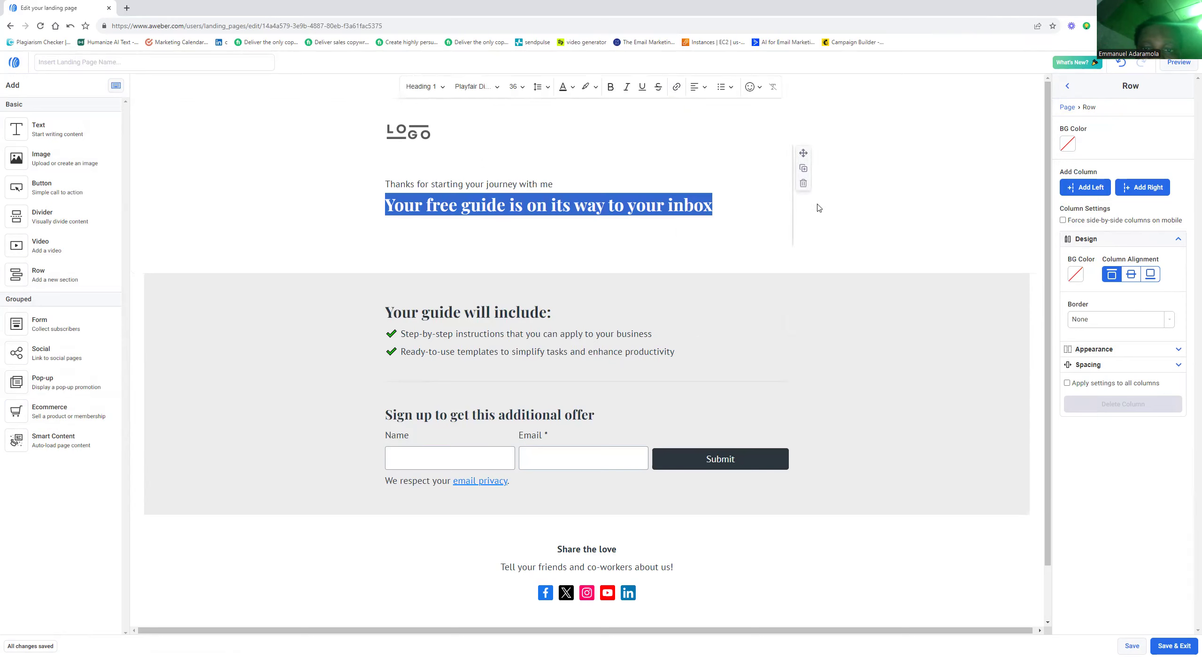
{"action": "left_click", "coordinate": [676, 88]}
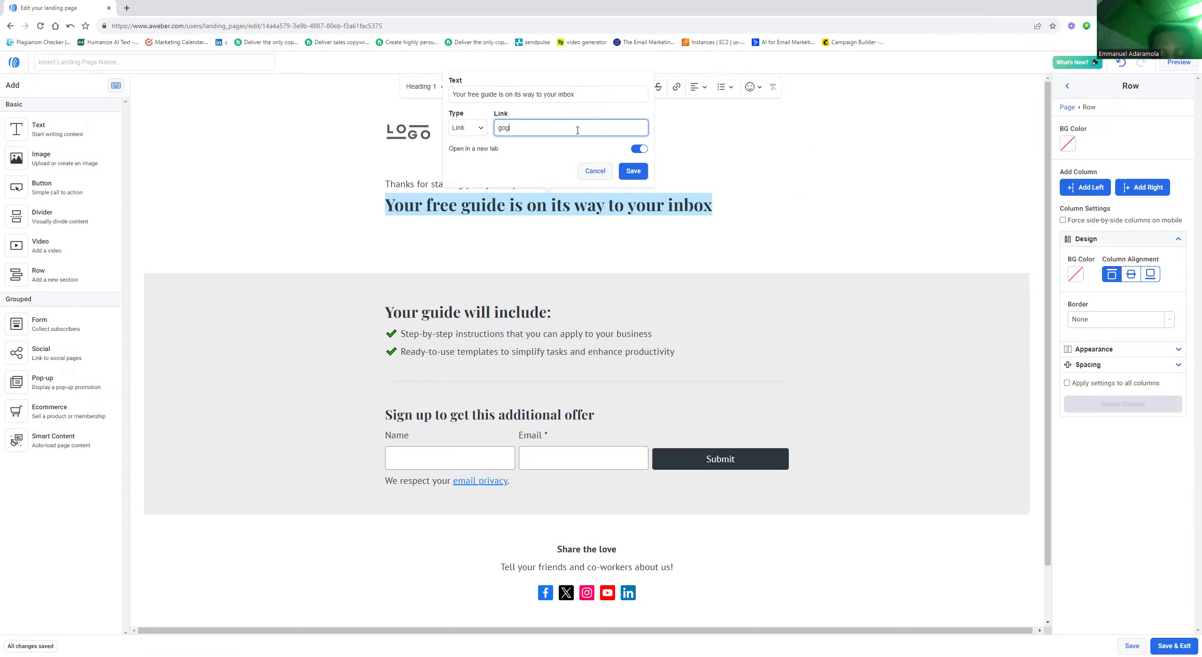
{"action": "type", "text": "gog"}
{"action": "key", "text": "BackSpace"}
{"action": "type", "text": "ogle.com"}
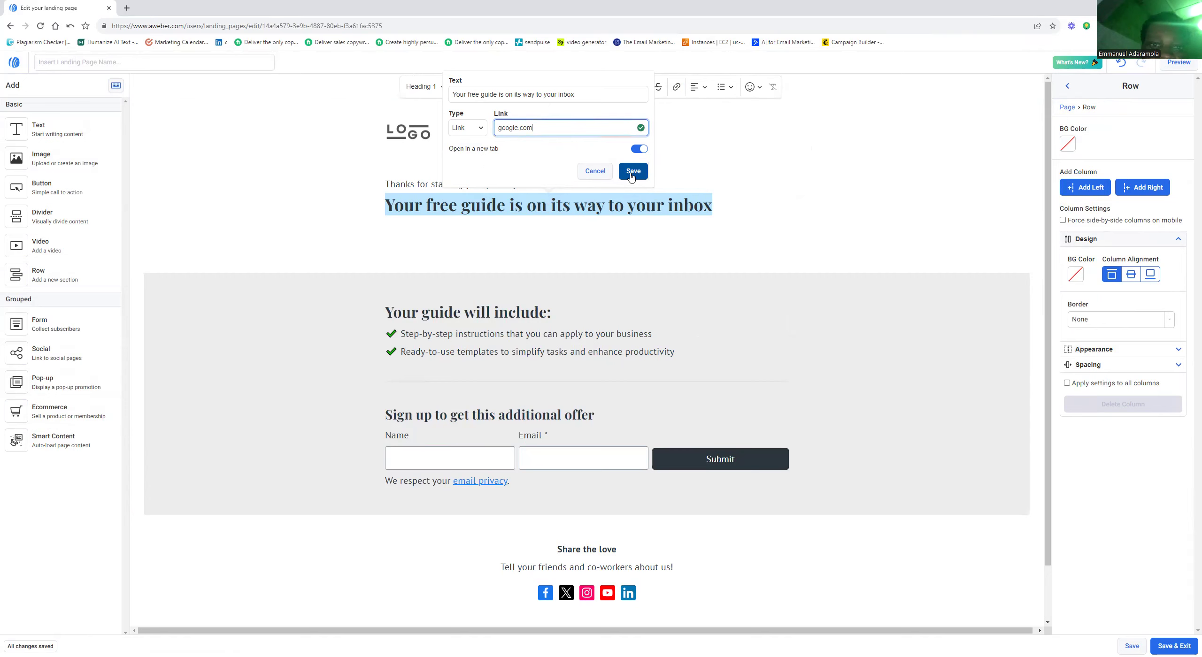
{"action": "left_click", "coordinate": [631, 172]}
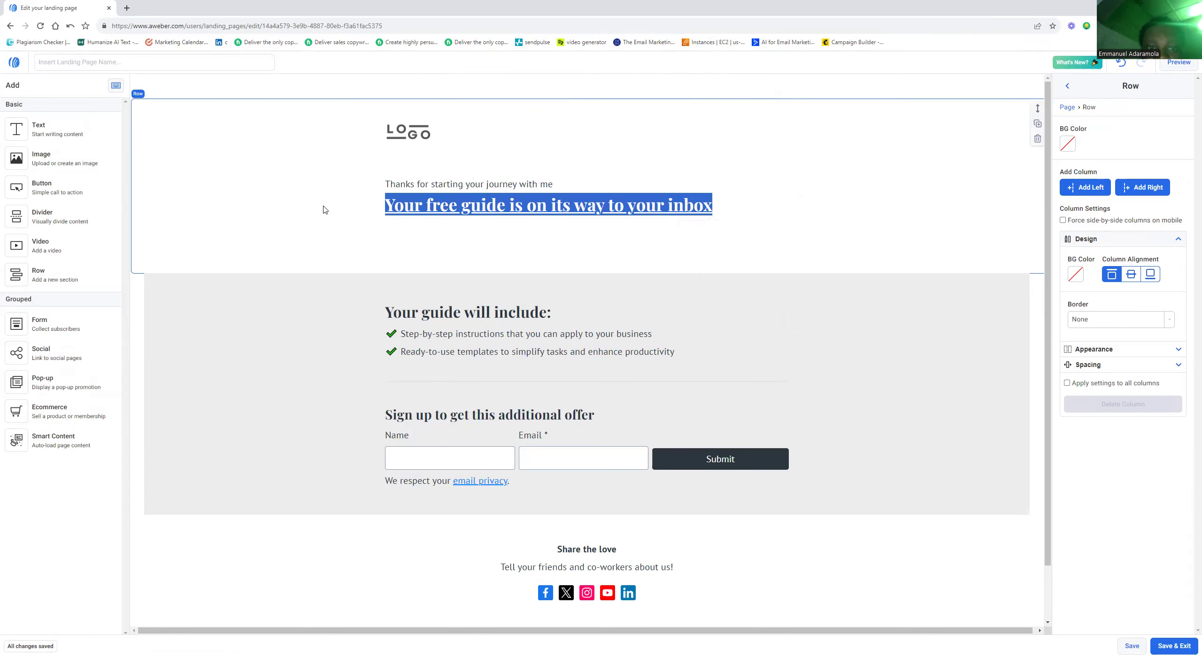
{"action": "left_click", "coordinate": [475, 185]}
{"action": "left_click_drag", "start_coordinate": [484, 184], "coordinate": [733, 140]}
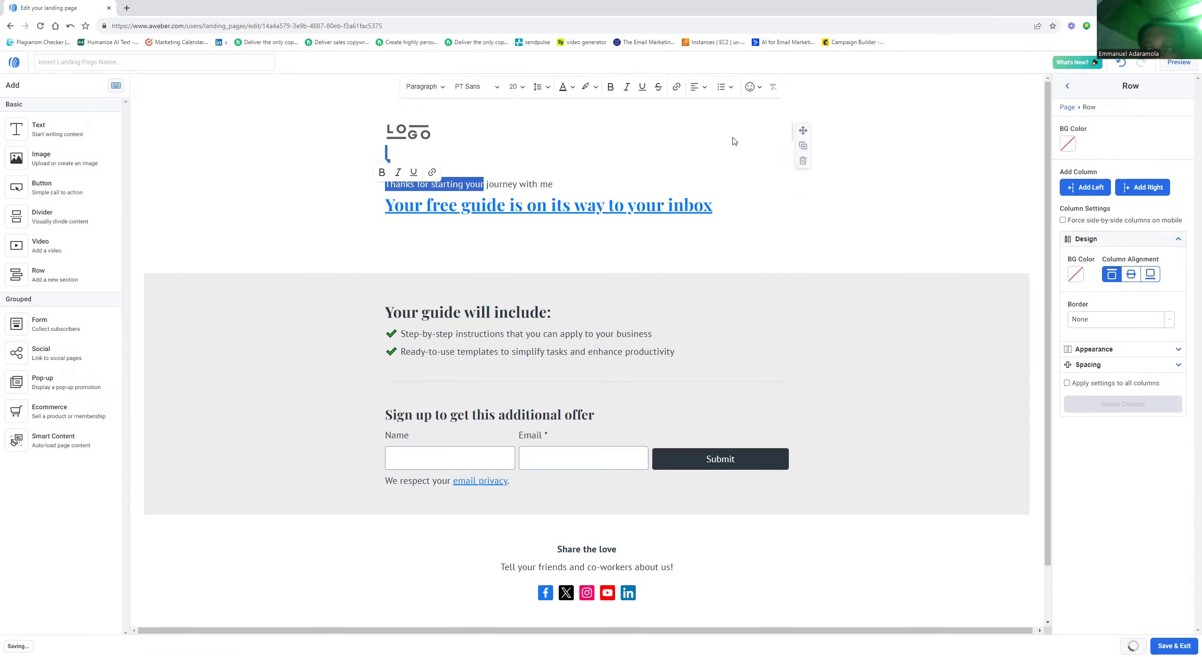
{"action": "left_click", "coordinate": [502, 157]}
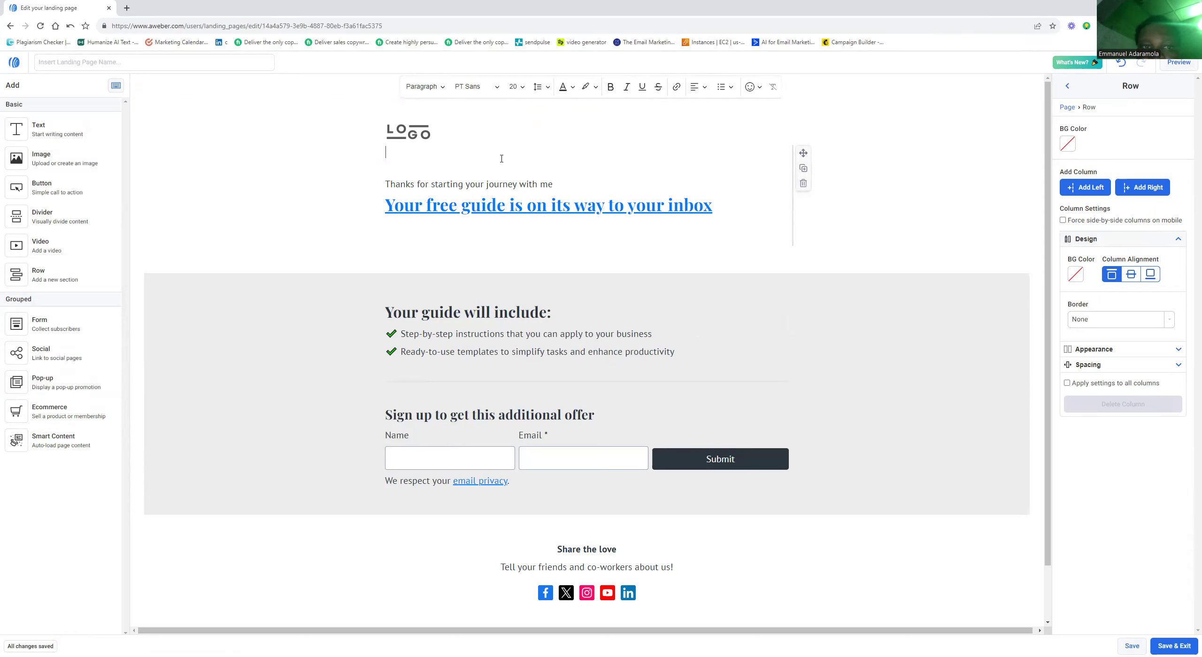
Step: Replace the placeholder logo with an uploaded image and shrink it to a small thumbnail
{"action": "left_click", "coordinate": [423, 133]}
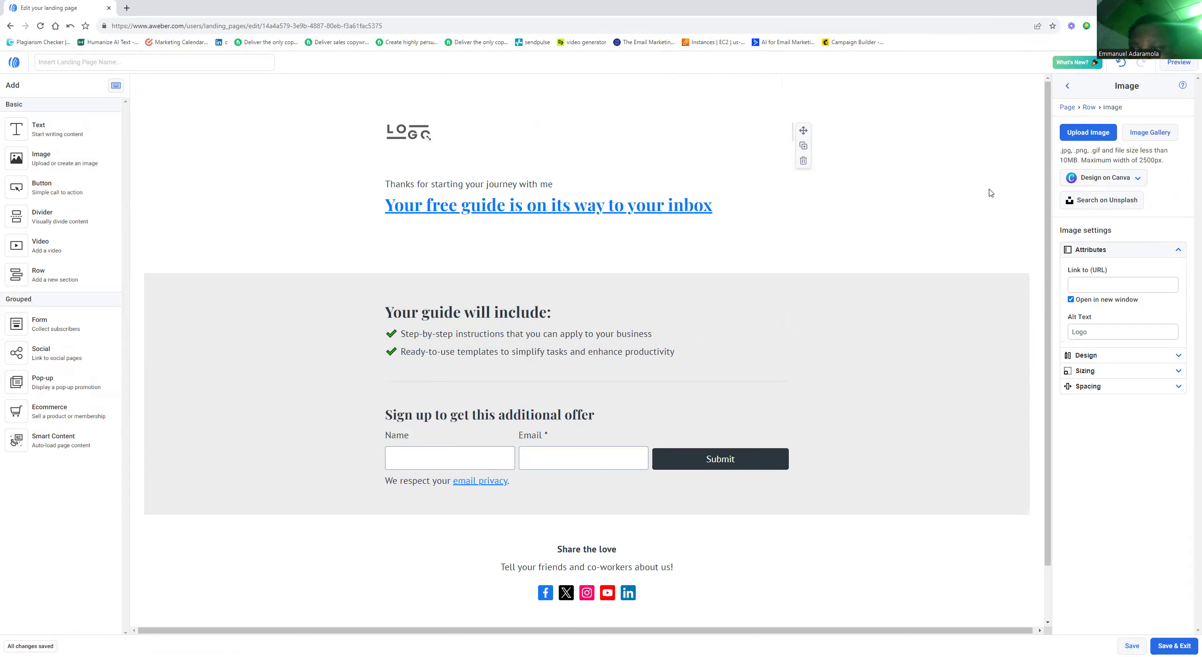
{"action": "left_click", "coordinate": [1088, 133]}
{"action": "double_click", "coordinate": [134, 109]}
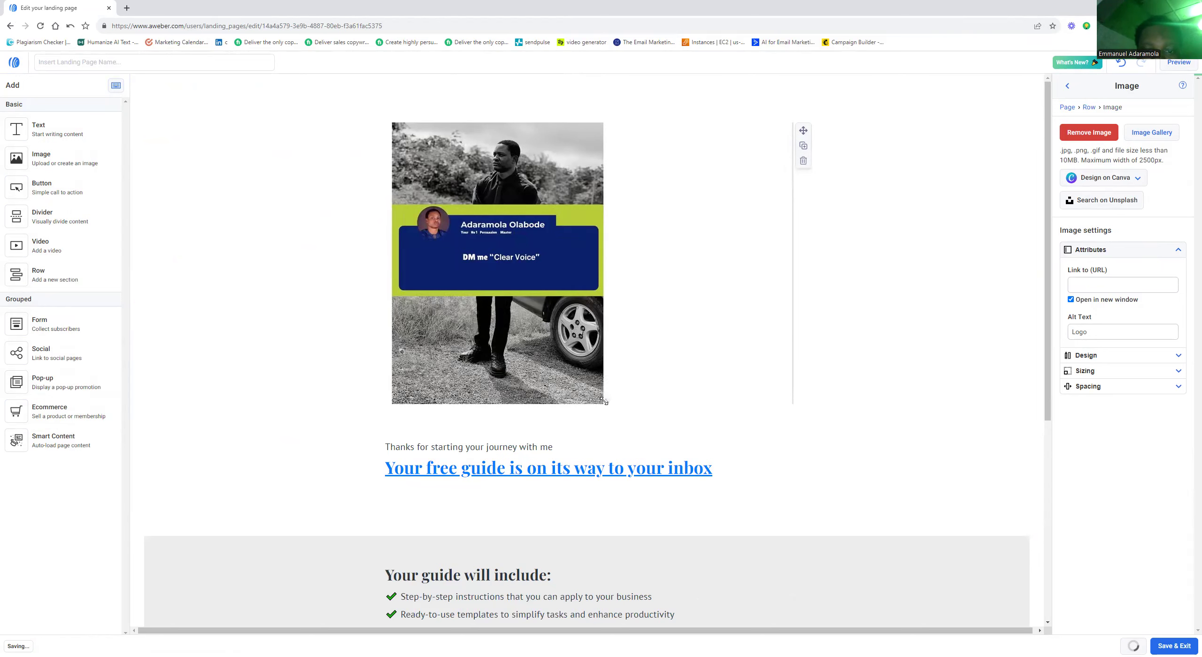
{"action": "left_click_drag", "start_coordinate": [599, 391], "coordinate": [426, 176]}
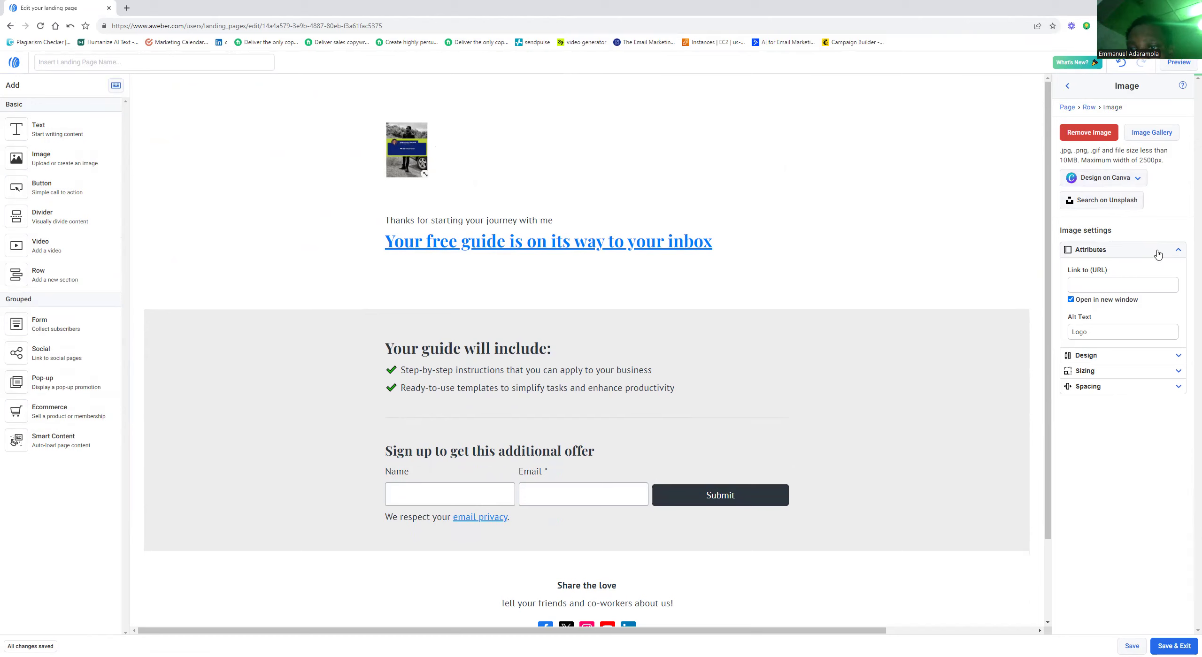
Step: Try the Individual Corners option in the image's design settings, and turn it back off
{"action": "left_click", "coordinate": [1178, 255]}
{"action": "left_click", "coordinate": [1176, 265]}
{"action": "left_click", "coordinate": [1073, 297]}
{"action": "left_click", "coordinate": [1073, 298]}
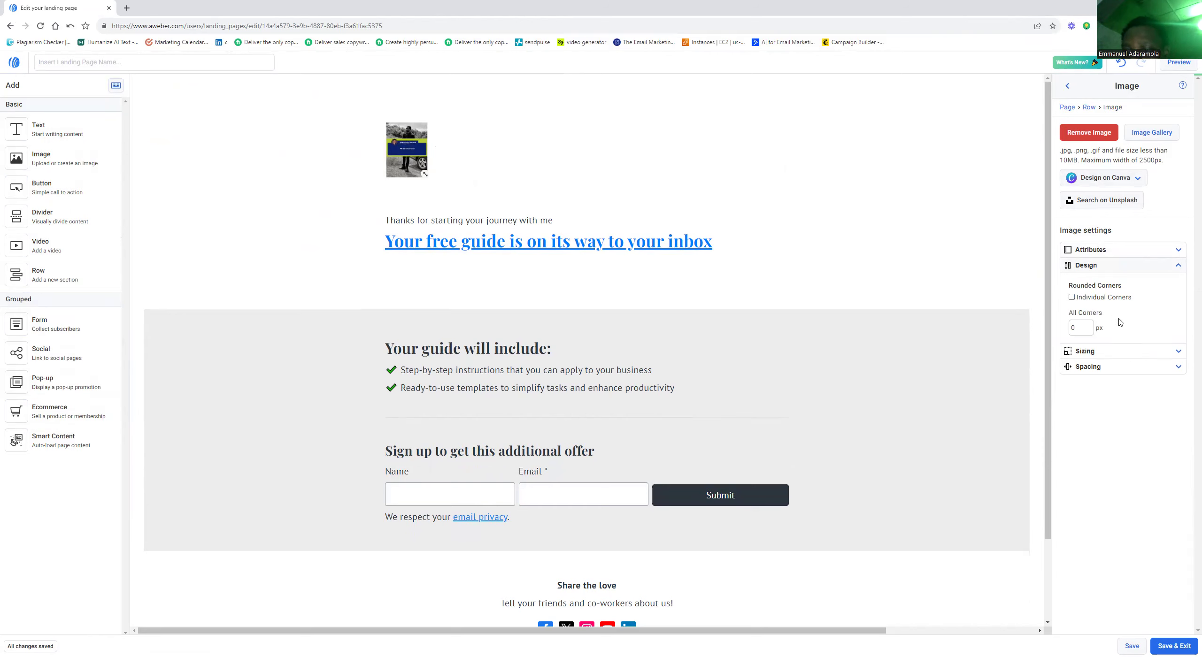
Step: Compare the Original, Optimized and Thumbnail display sizes for the image and set it to Thumbnail
{"action": "left_click", "coordinate": [1121, 352]}
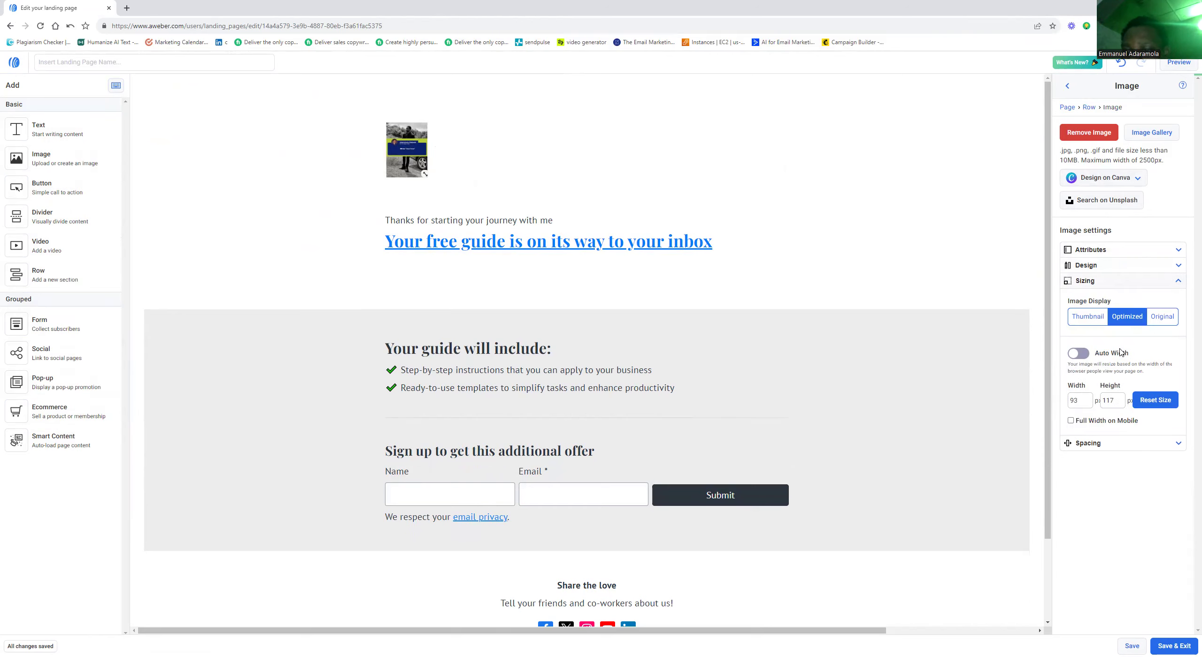
{"action": "left_click", "coordinate": [1091, 318]}
{"action": "left_click", "coordinate": [1160, 316]}
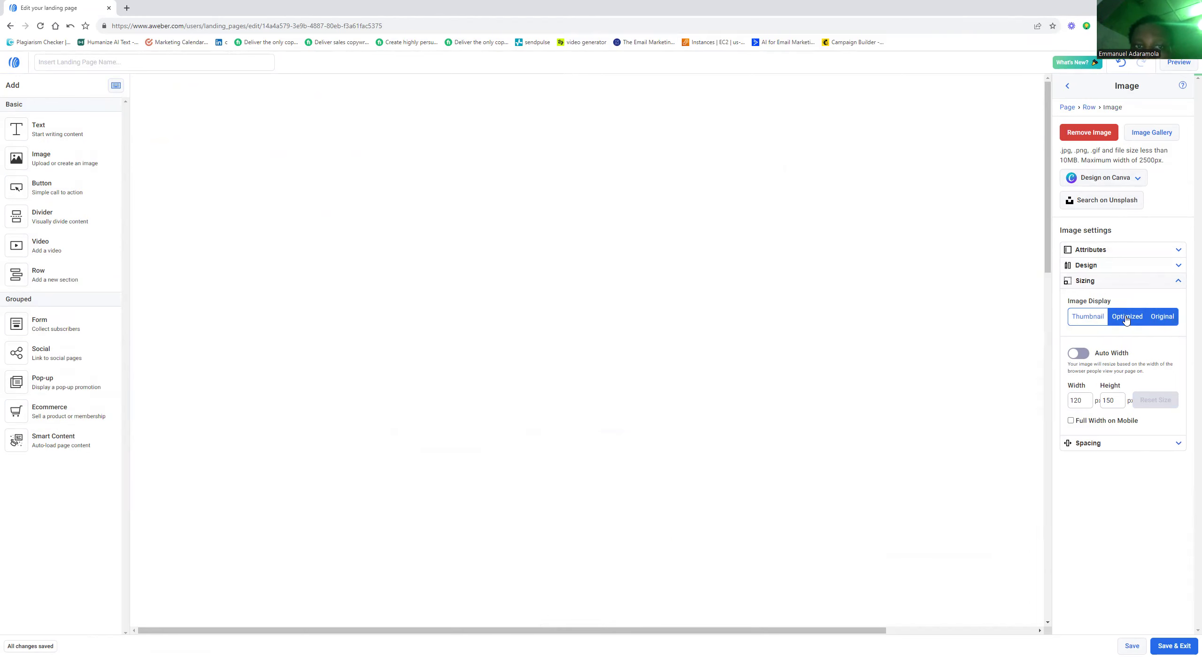
{"action": "left_click", "coordinate": [1132, 319]}
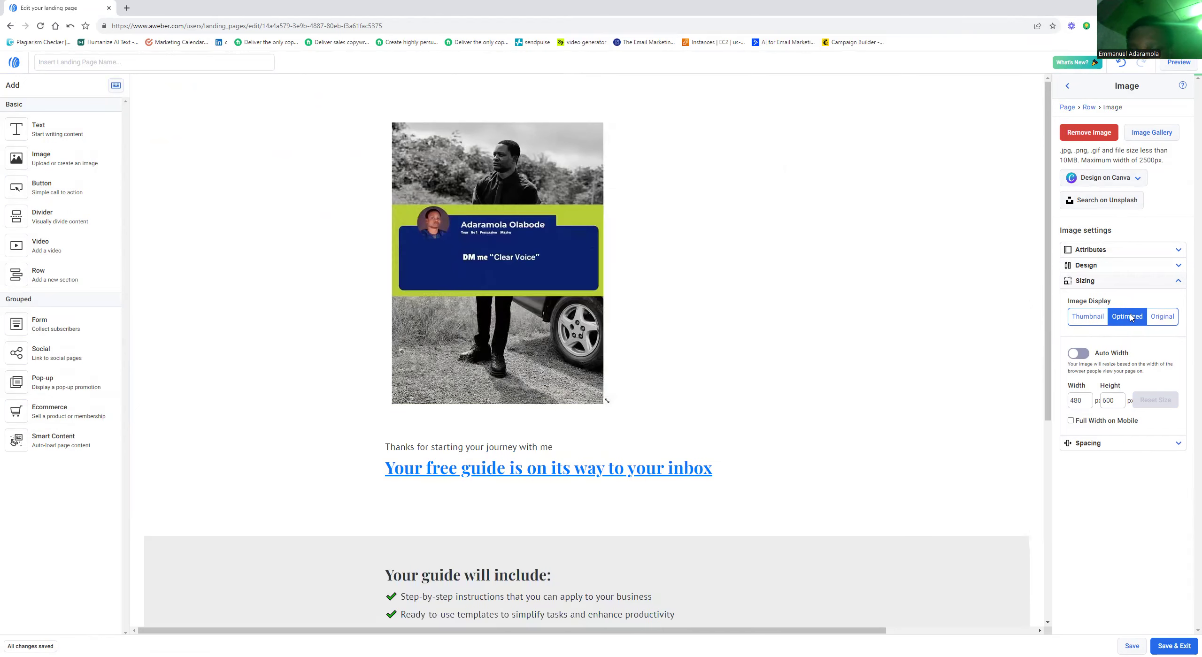
{"action": "left_click", "coordinate": [1082, 321]}
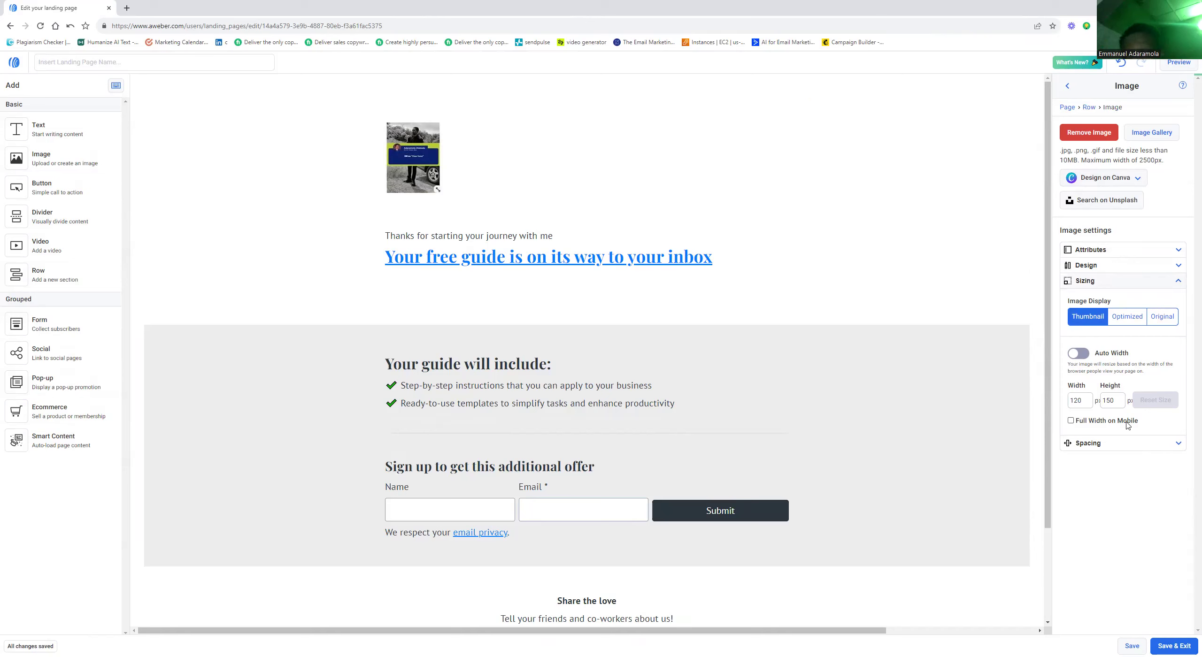
{"action": "left_click", "coordinate": [1098, 422]}
{"action": "left_click", "coordinate": [1099, 425]}
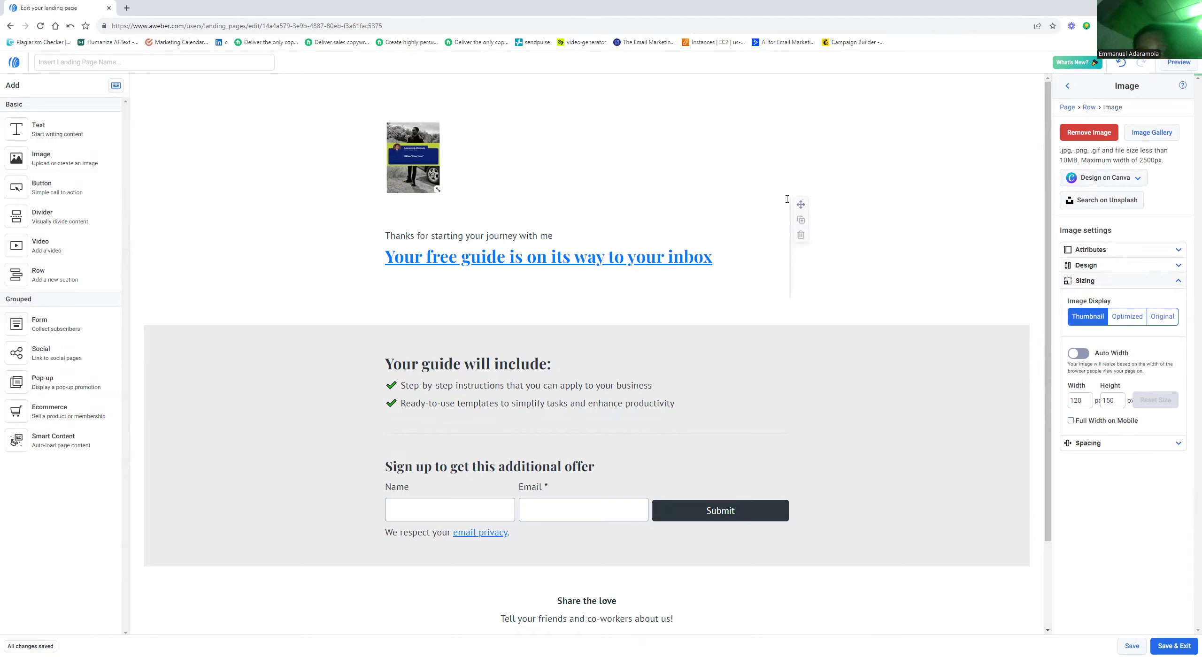
Step: Check the column and design settings of the row holding the image, and return to the page's design settings
{"action": "left_click", "coordinate": [183, 156]}
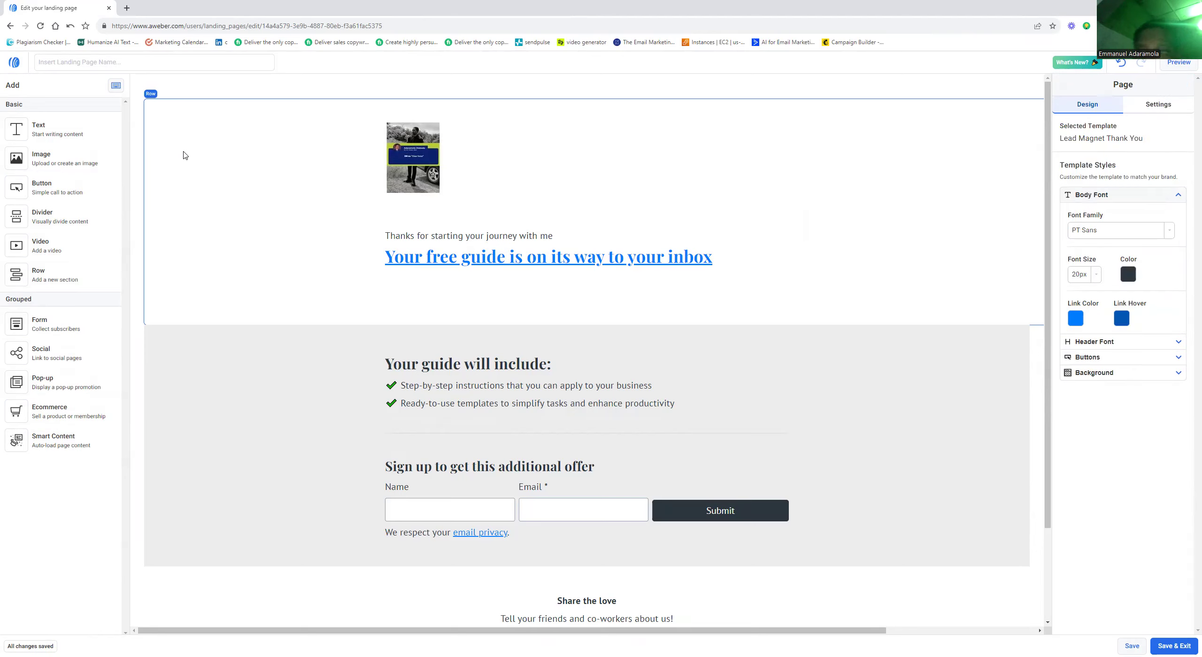
{"action": "left_click", "coordinate": [197, 189]}
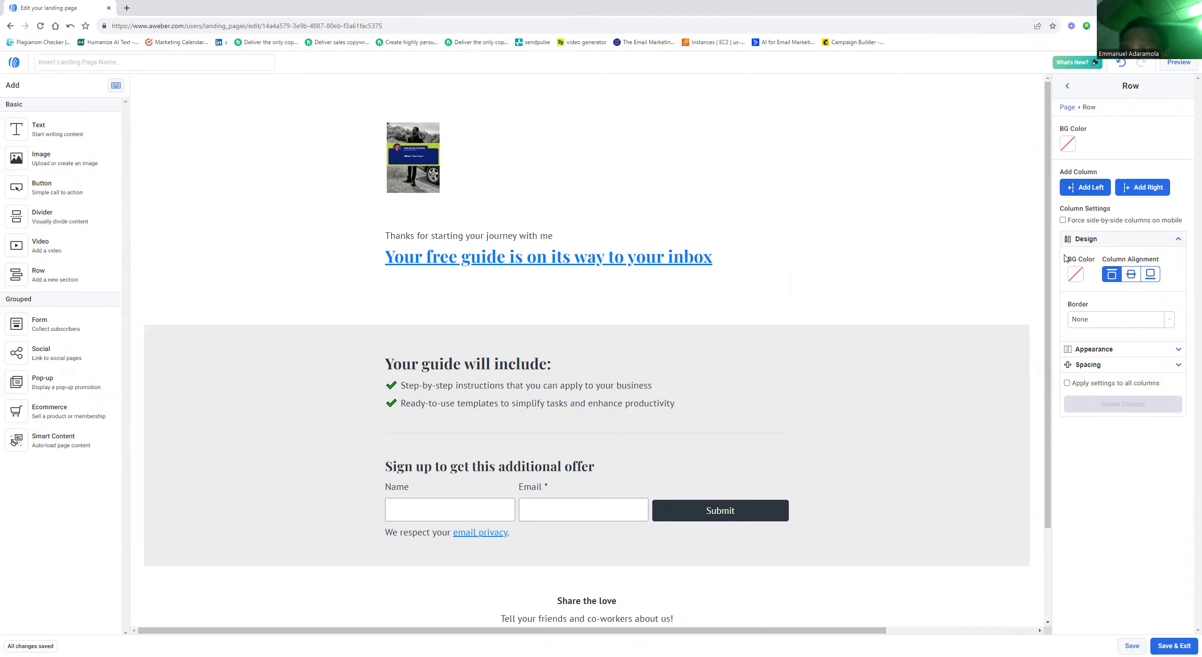
{"action": "left_click", "coordinate": [153, 135]}
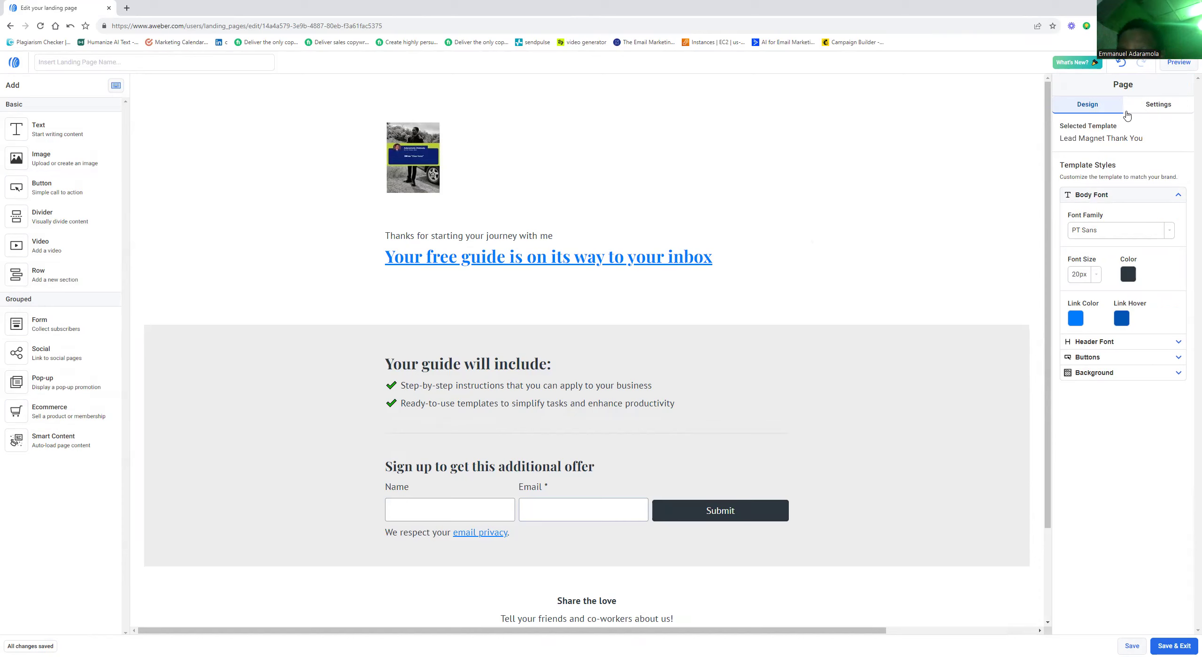
Step: Set the page's background color to black (#000000)
{"action": "left_click", "coordinate": [1158, 346]}
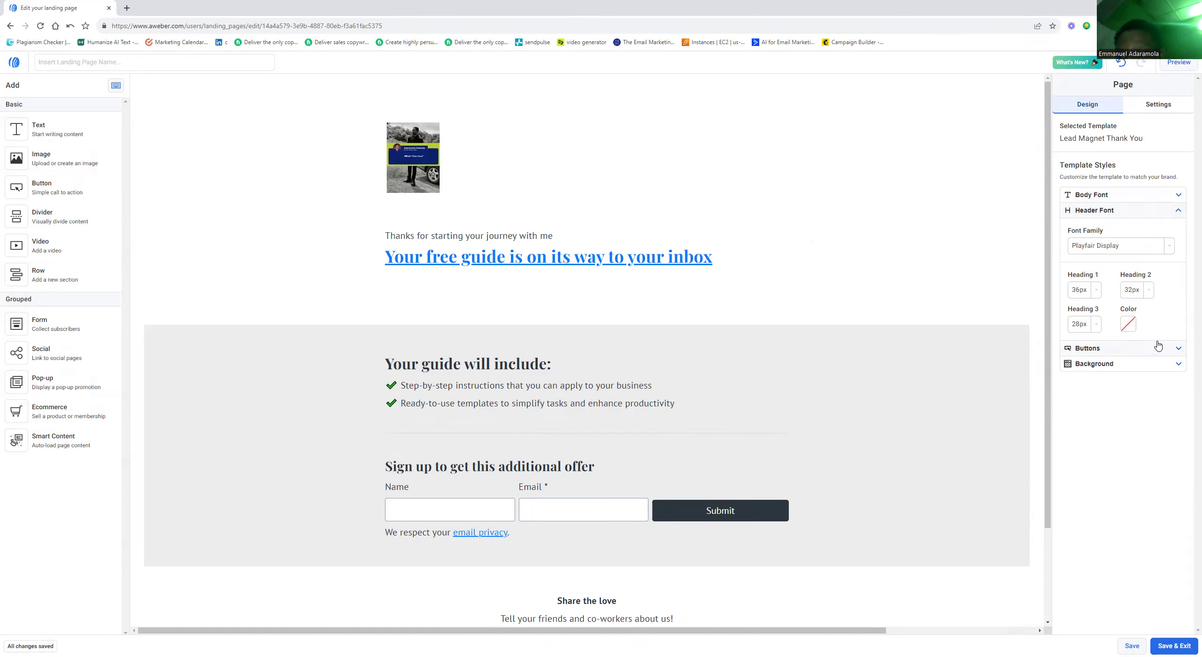
{"action": "left_click", "coordinate": [1131, 366]}
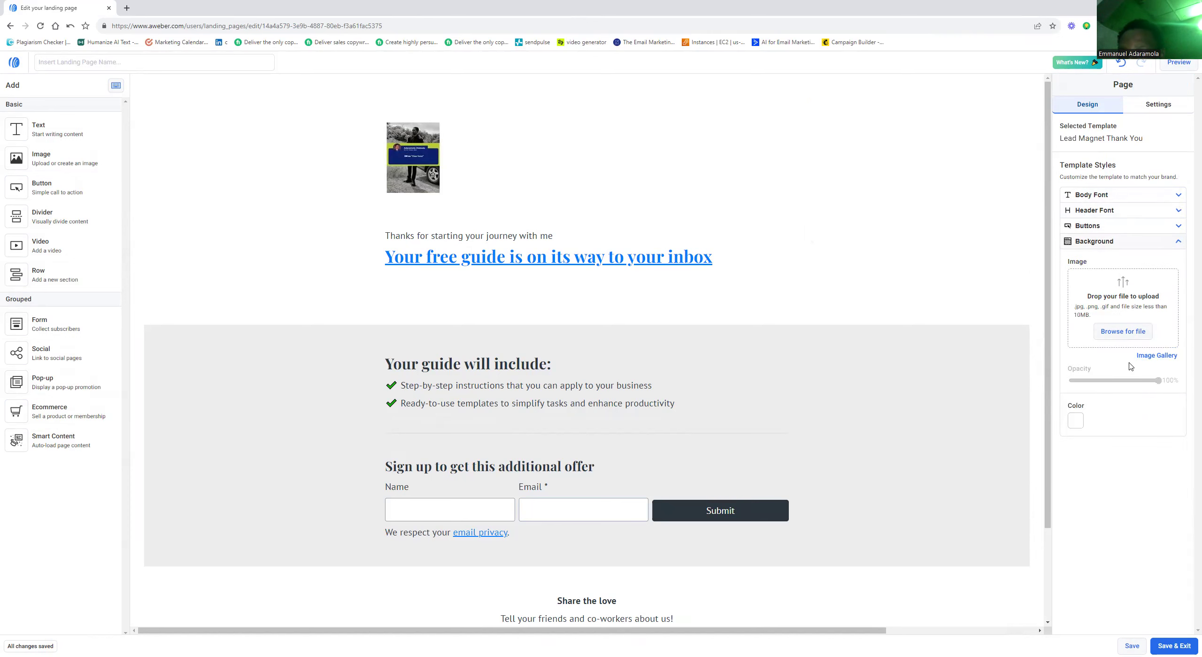
{"action": "left_click", "coordinate": [1075, 421]}
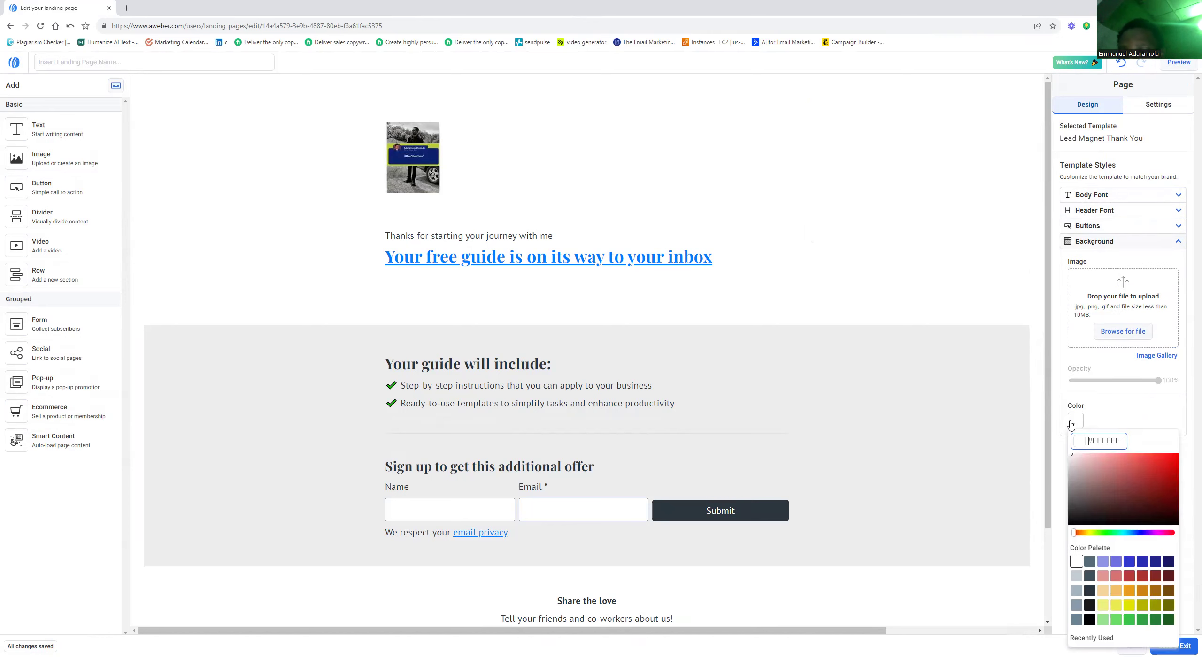
{"action": "left_click_drag", "start_coordinate": [1095, 498], "coordinate": [1141, 487]}
{"action": "left_click", "coordinate": [1110, 502]}
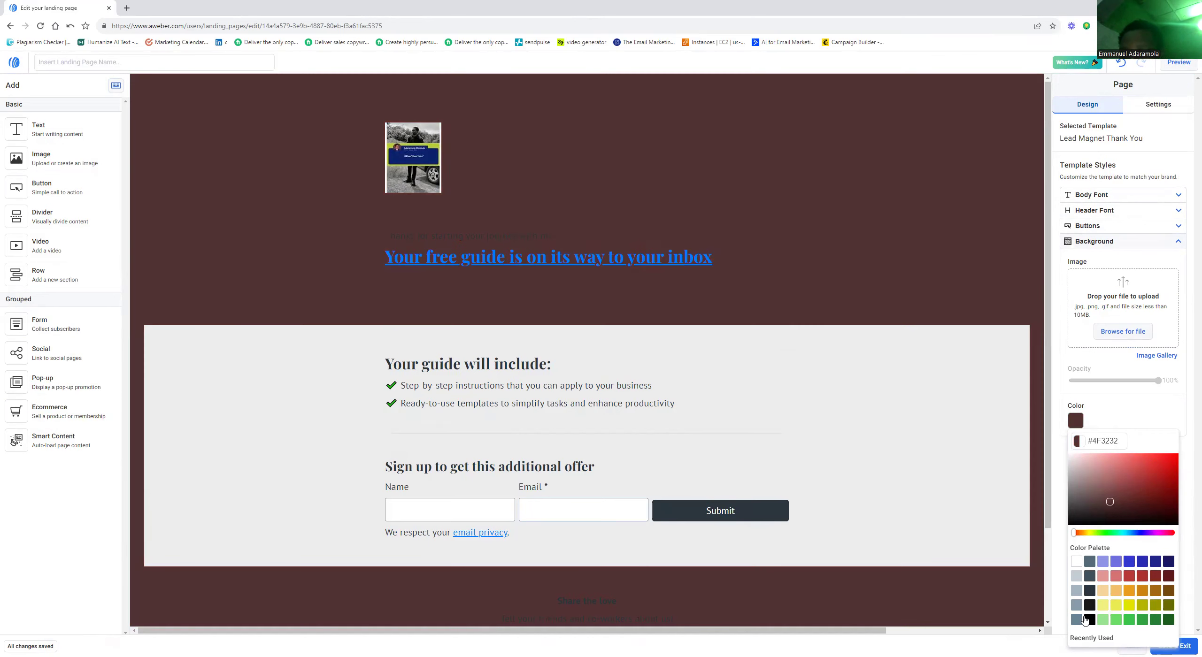
{"action": "left_click", "coordinate": [1089, 620]}
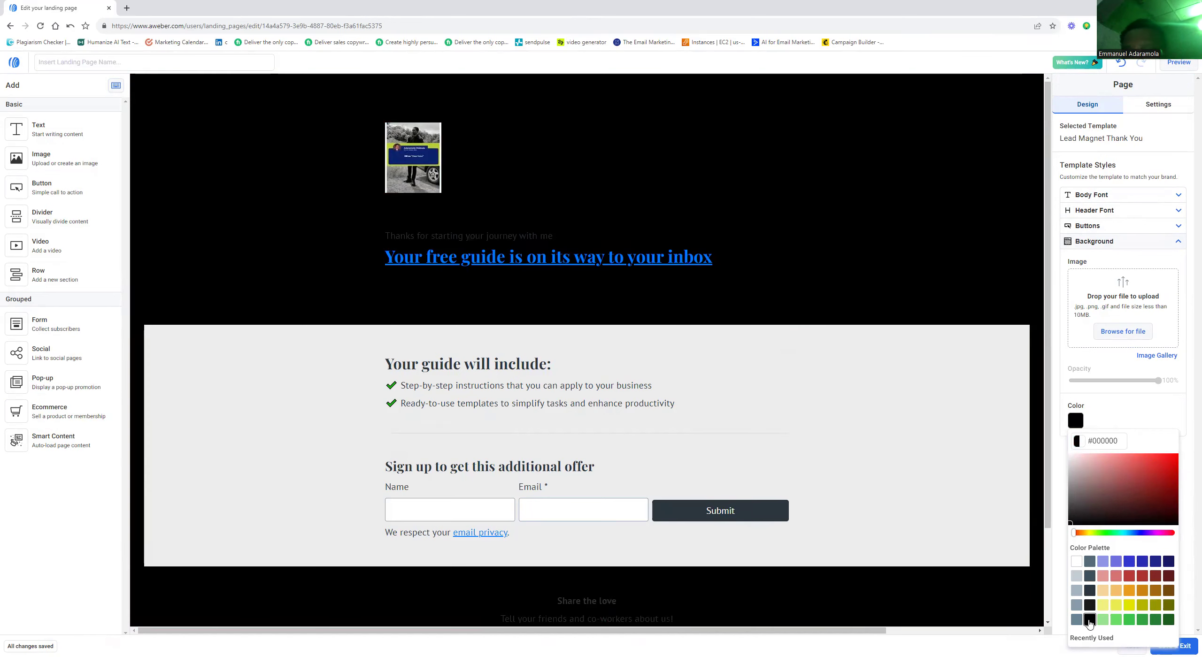
Step: Set the body font color to slate gray (#546A78) after trying blue and white
{"action": "left_click", "coordinate": [1115, 197]}
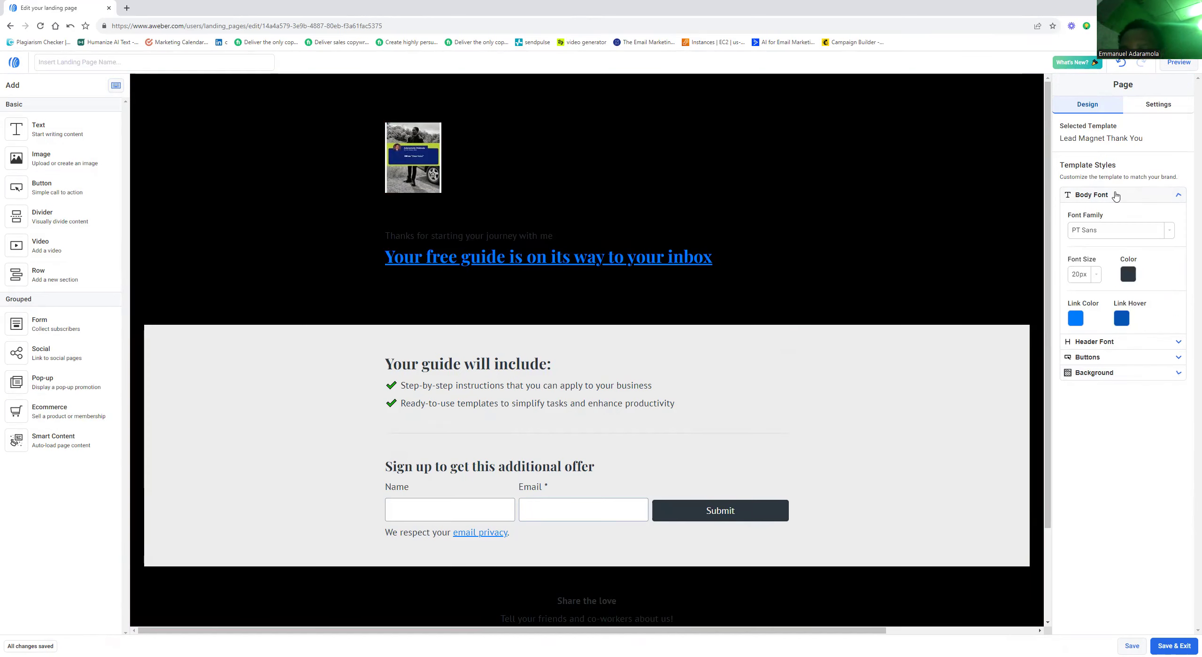
{"action": "left_click", "coordinate": [1127, 277]}
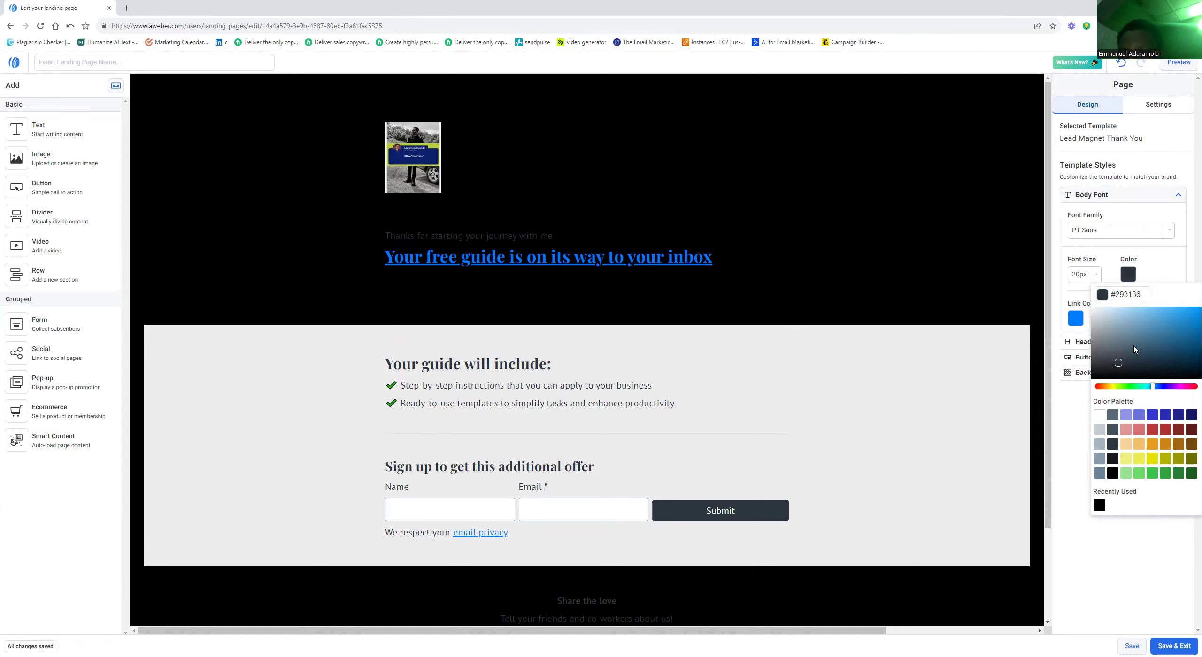
{"action": "left_click", "coordinate": [1190, 318]}
{"action": "left_click_drag", "start_coordinate": [1189, 318], "coordinate": [1189, 333]}
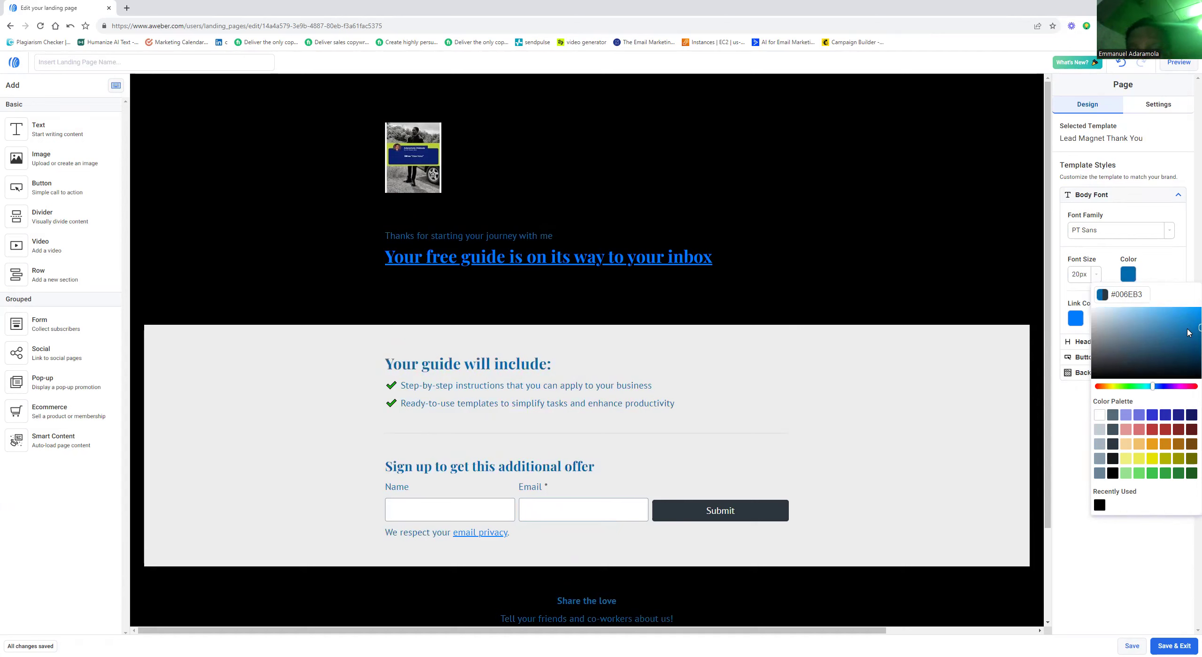
{"action": "left_click", "coordinate": [1100, 415]}
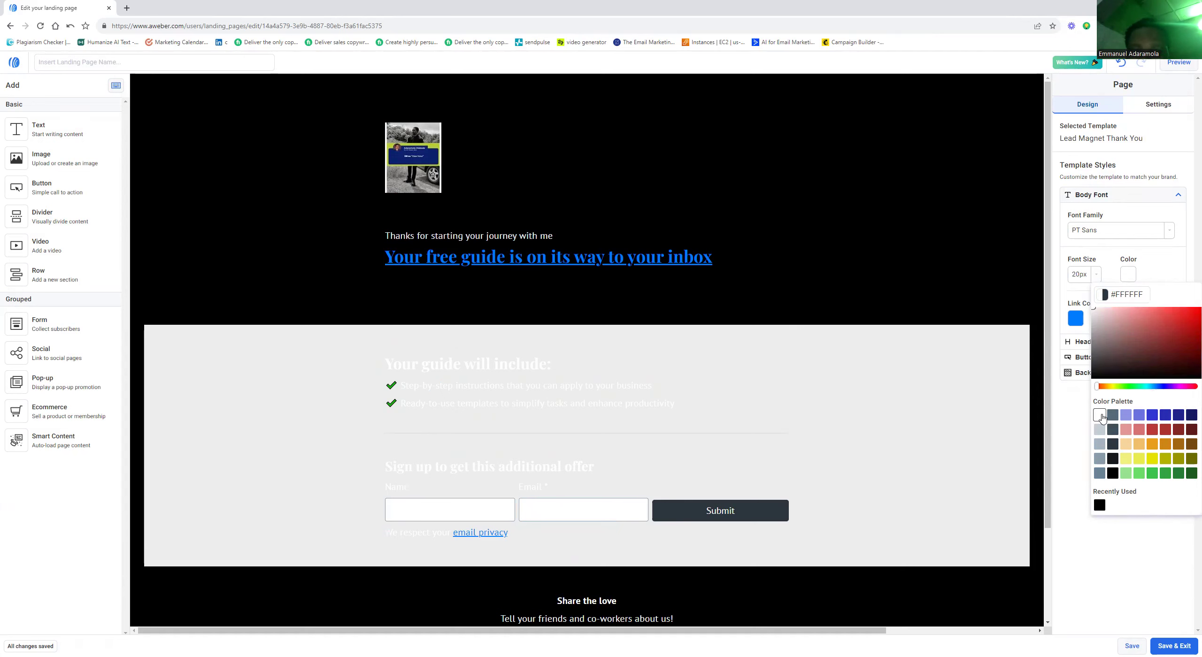
{"action": "left_click", "coordinate": [1114, 416]}
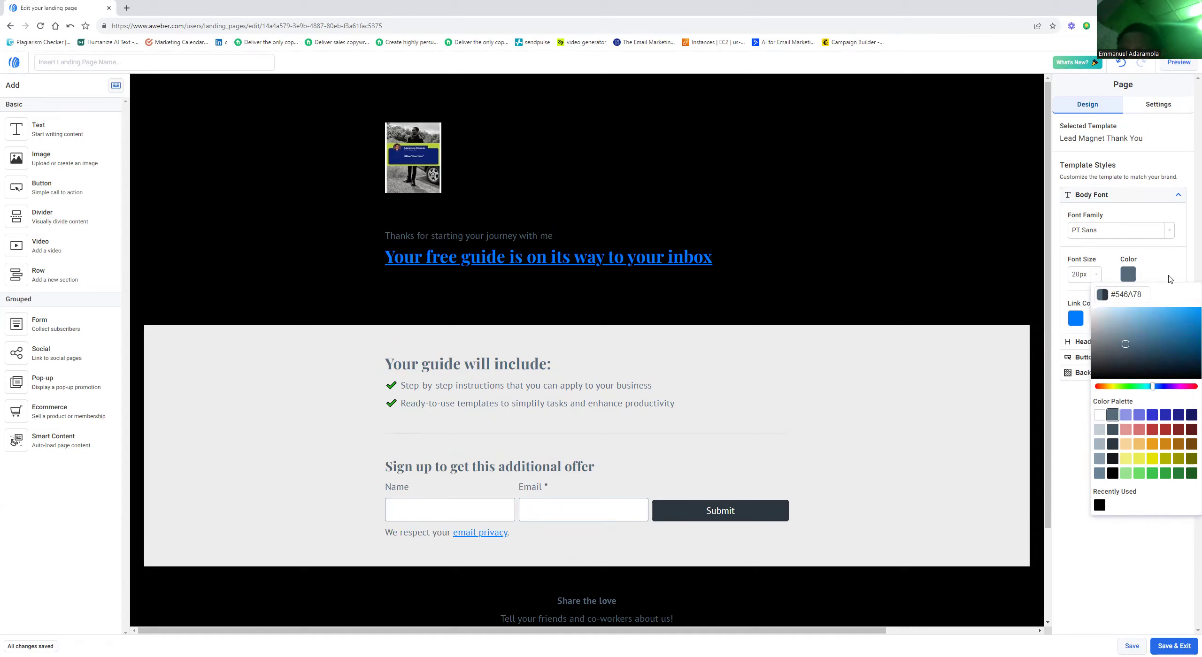
{"action": "left_click", "coordinate": [1167, 244]}
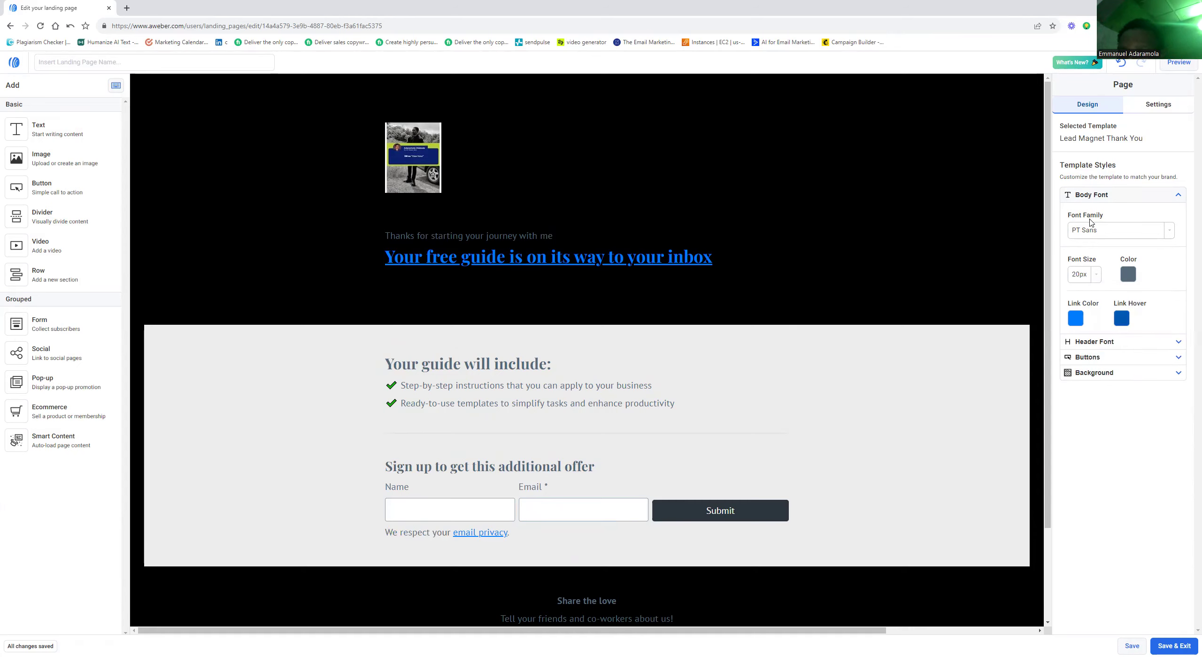
Step: Change the body font to Roboto at 24px
{"action": "left_click", "coordinate": [1169, 232]}
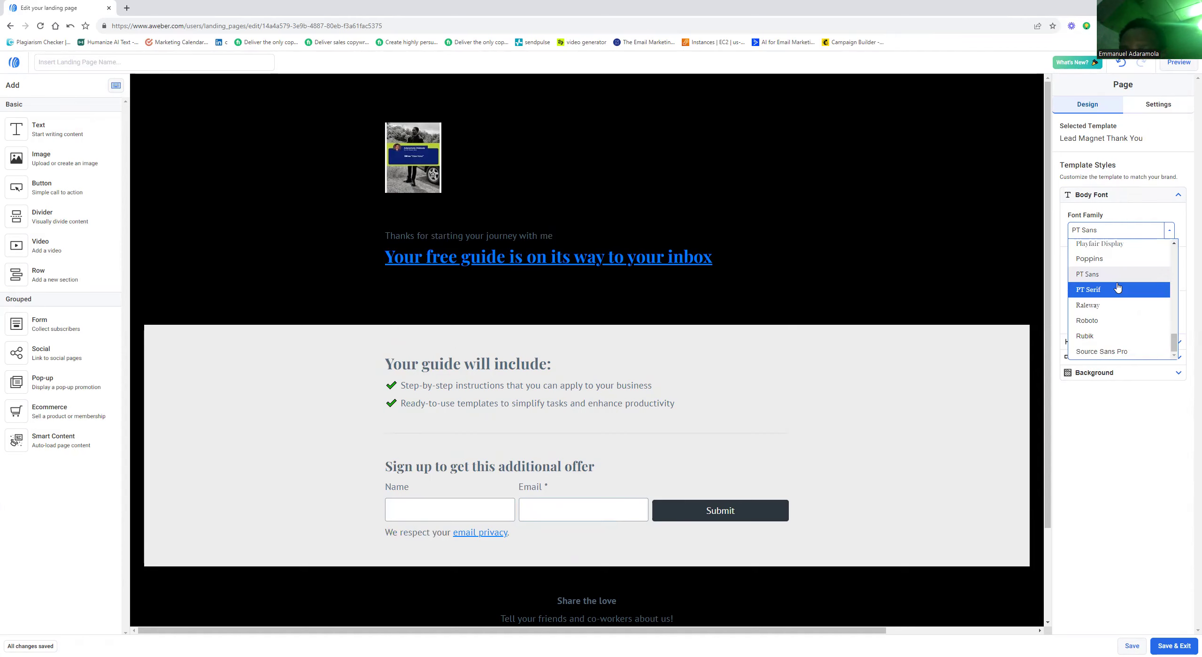
{"action": "left_click", "coordinate": [1095, 321]}
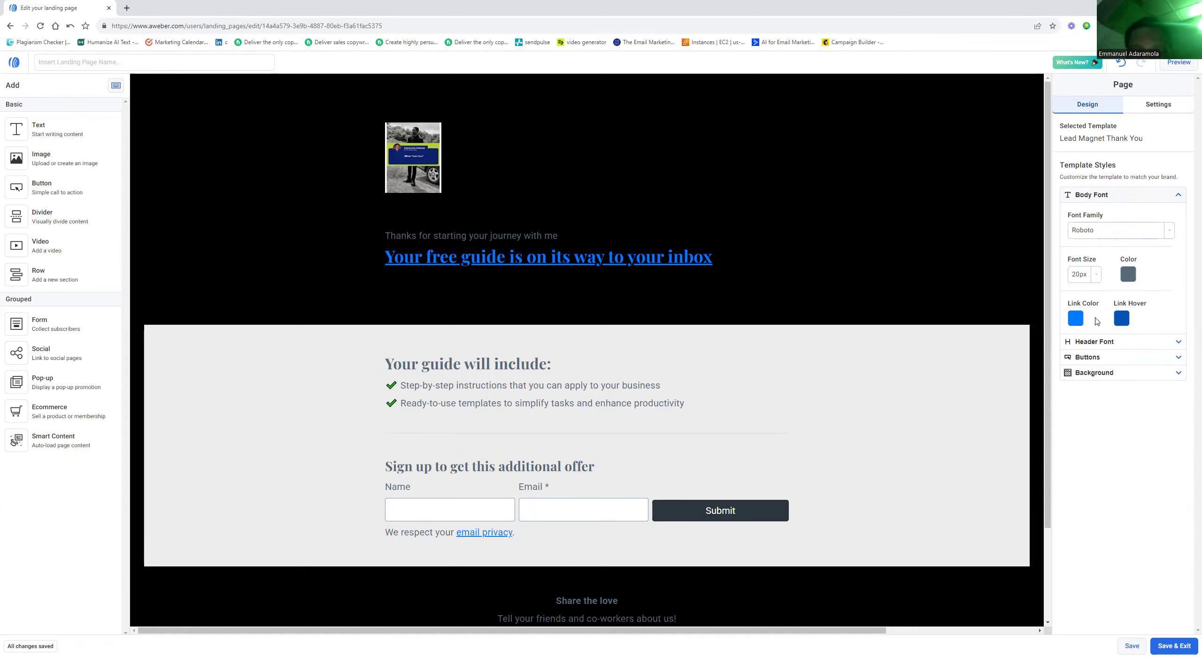
{"action": "left_click", "coordinate": [1094, 275]}
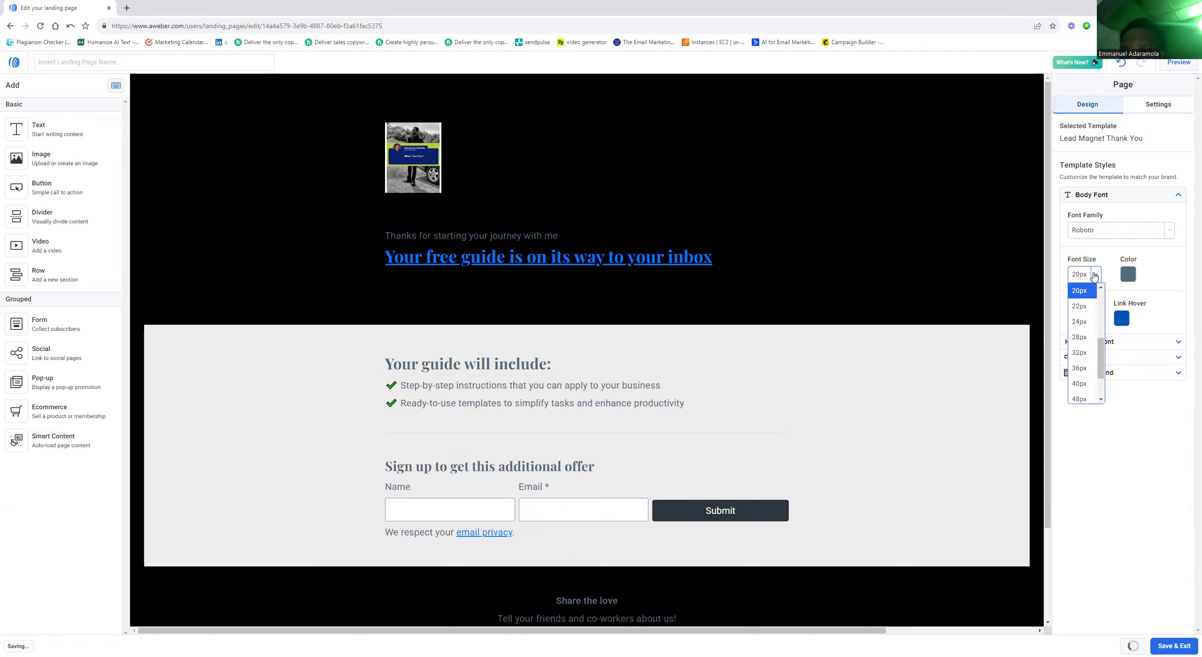
{"action": "left_click", "coordinate": [1079, 322]}
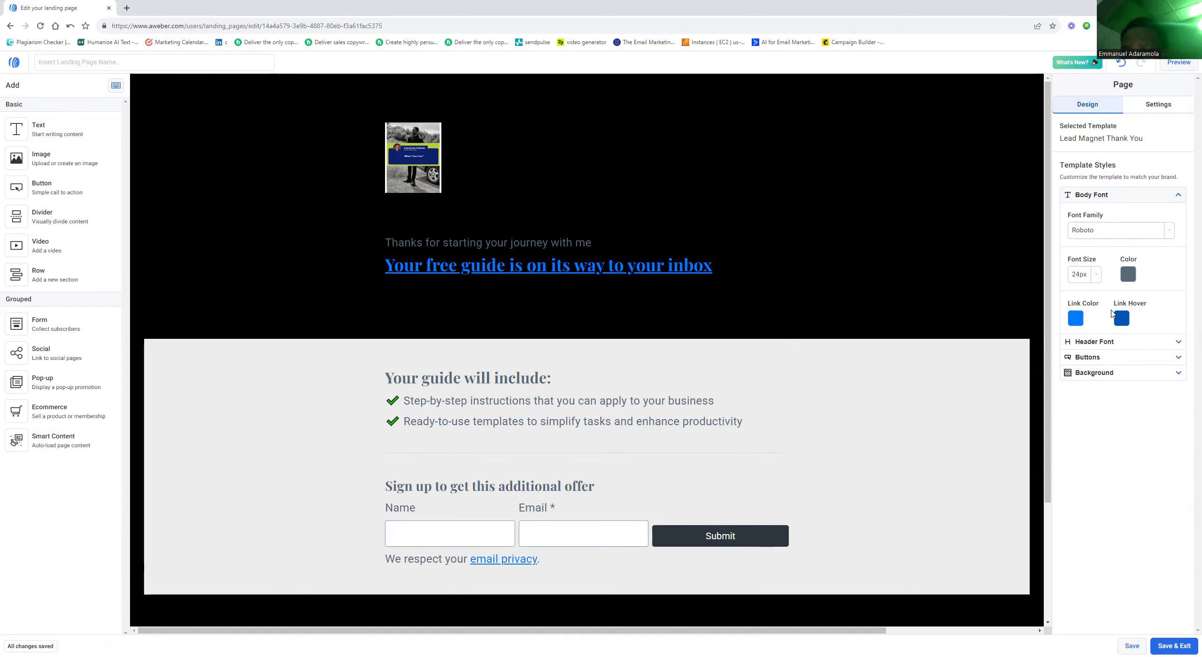
Step: Set the body link color to light green (#6ADE66) after trying other palette colors
{"action": "left_click", "coordinate": [1076, 319]}
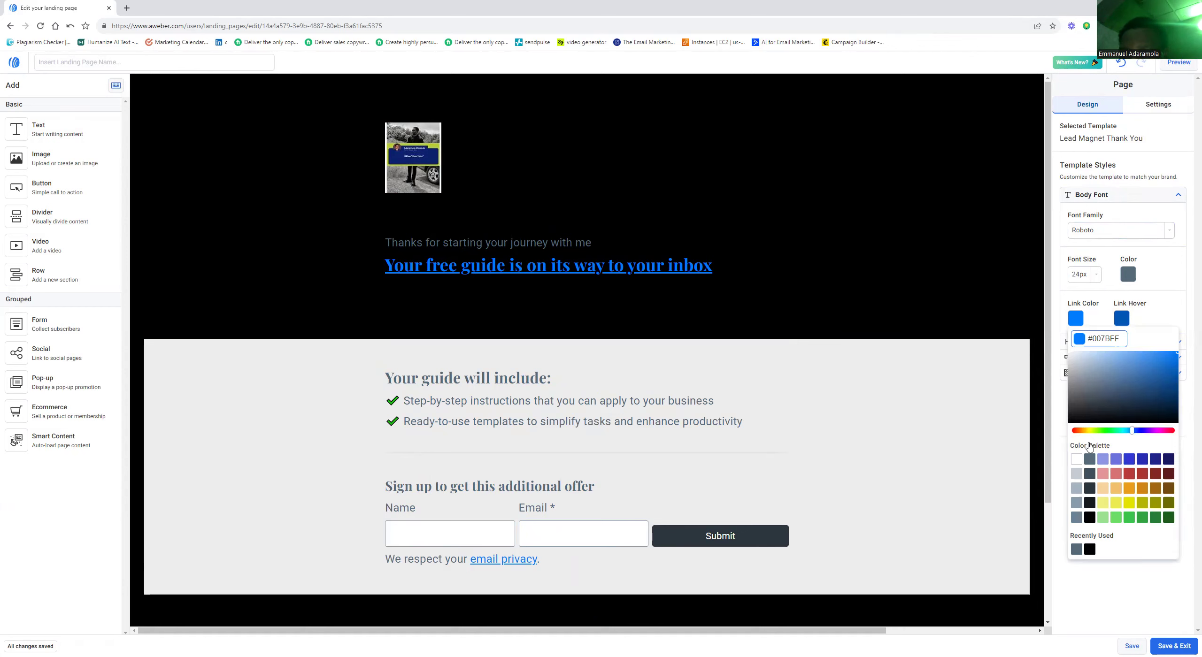
{"action": "left_click", "coordinate": [1076, 460]}
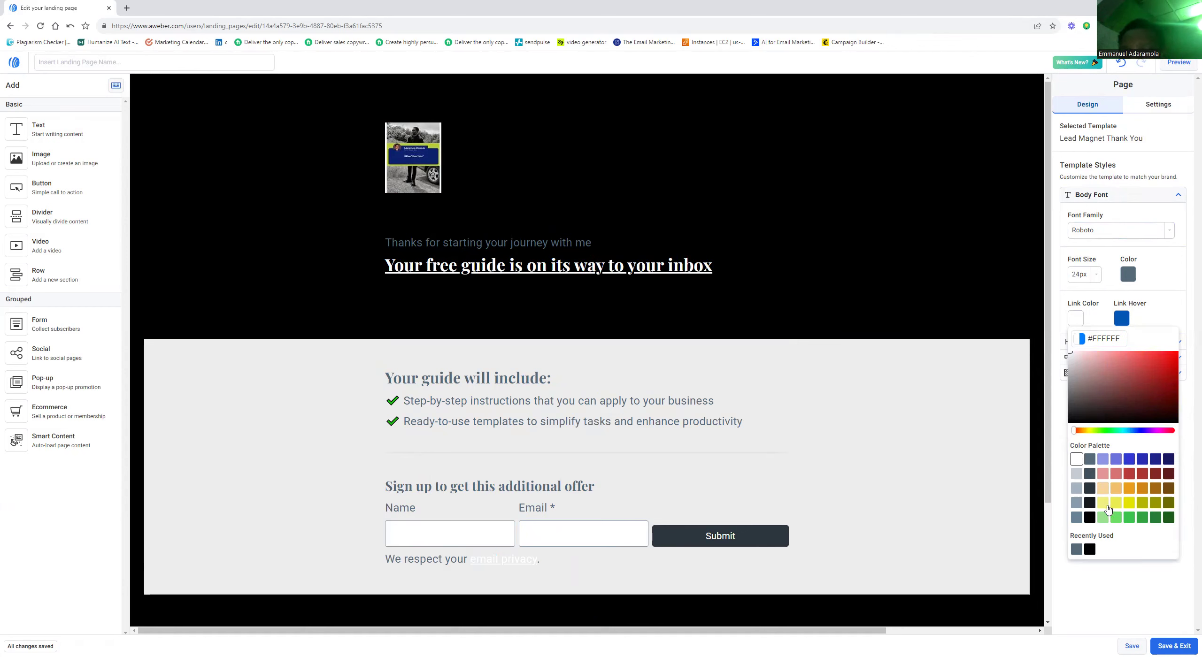
{"action": "left_click", "coordinate": [1130, 518]}
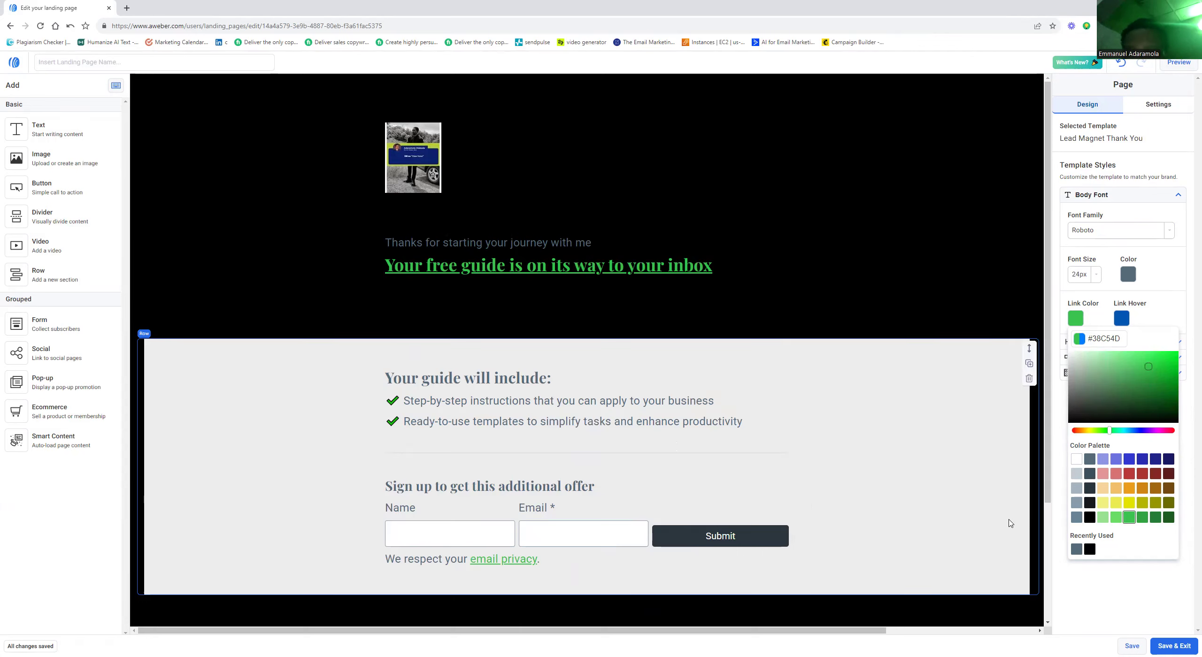
{"action": "left_click", "coordinate": [1090, 490]}
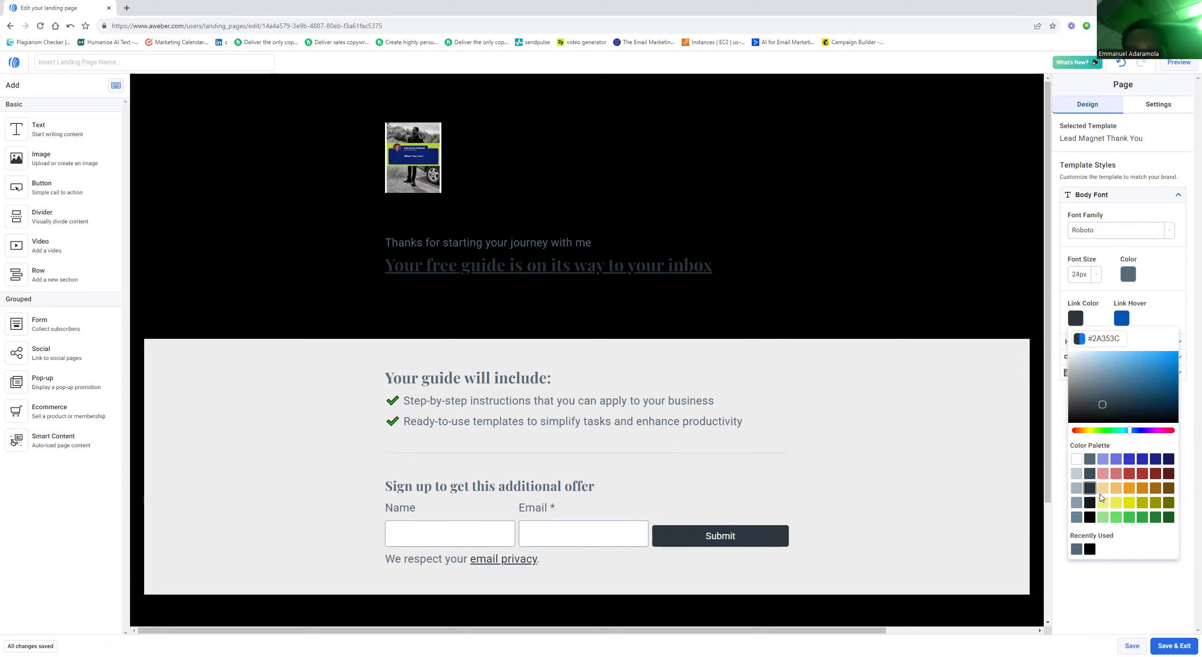
{"action": "left_click", "coordinate": [1117, 517]}
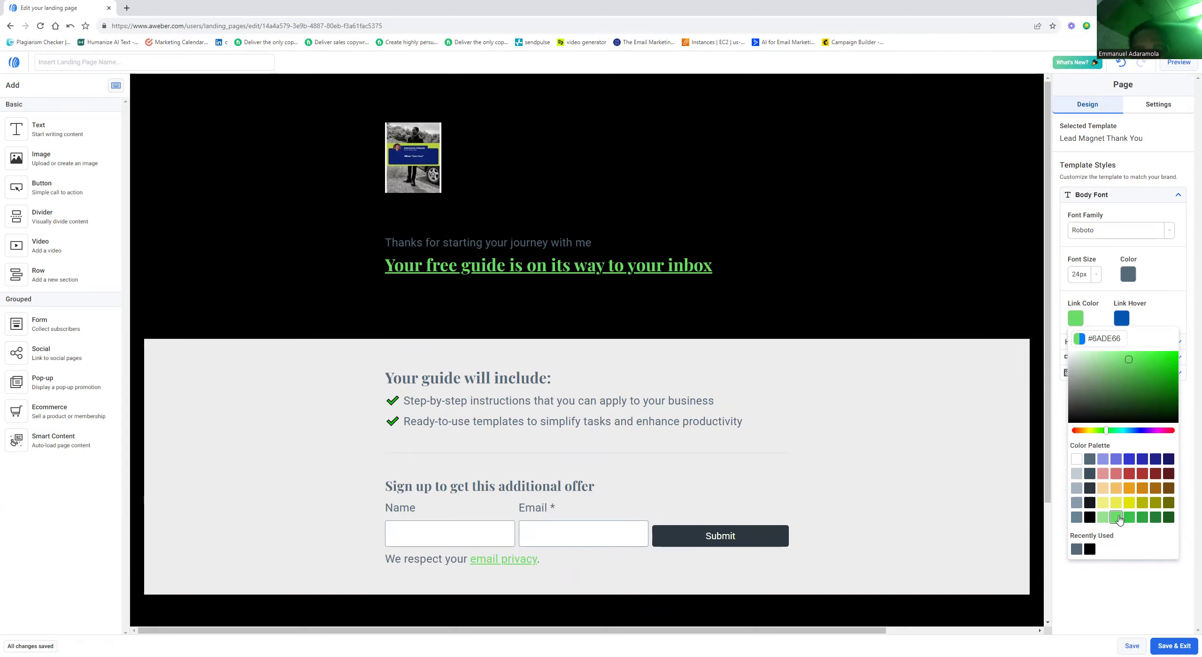
Step: Set the link hover color to light gray (#C3CED5)
{"action": "left_click", "coordinate": [1123, 319]}
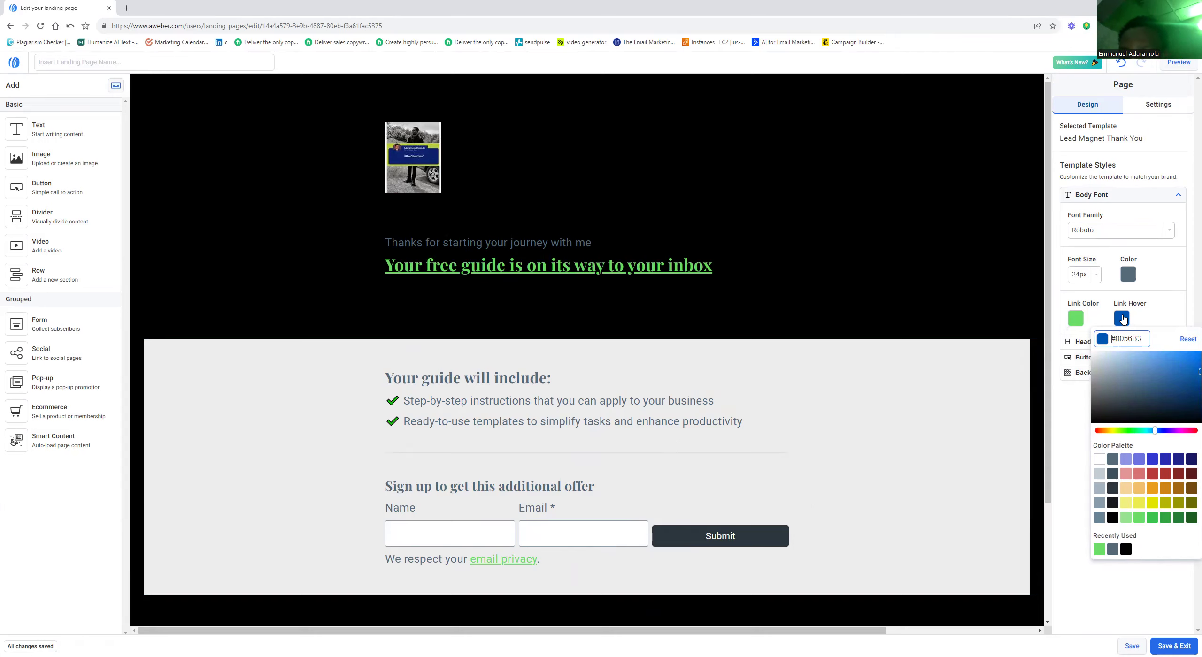
{"action": "left_click", "coordinate": [1099, 459]}
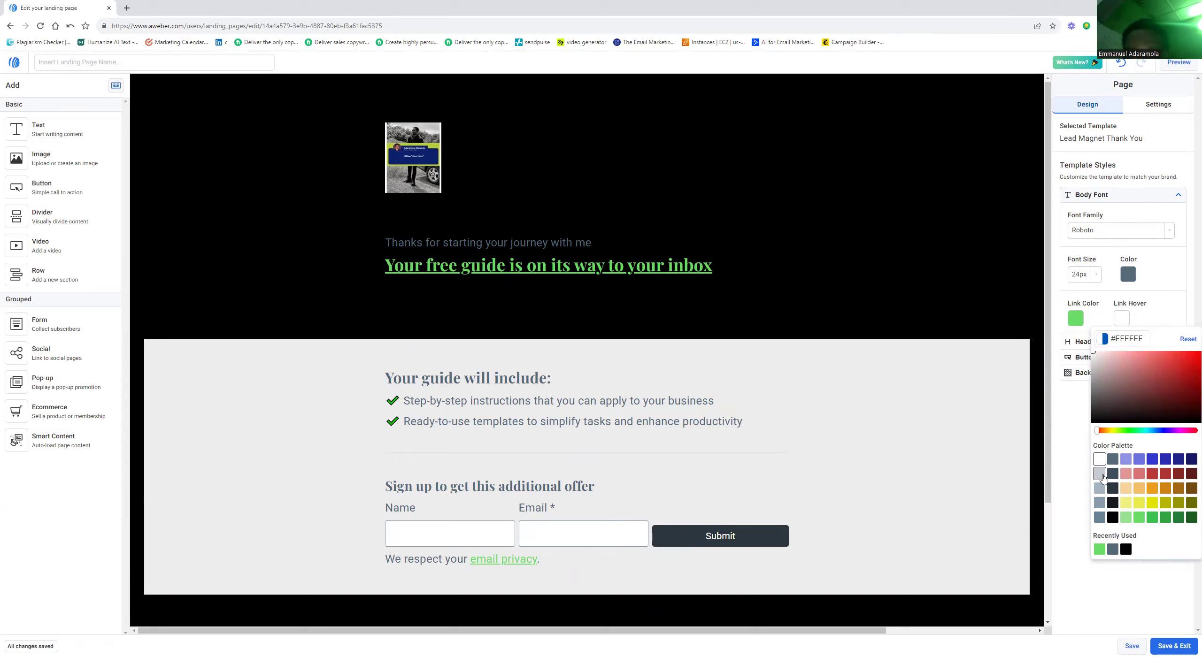
{"action": "left_click", "coordinate": [1099, 474]}
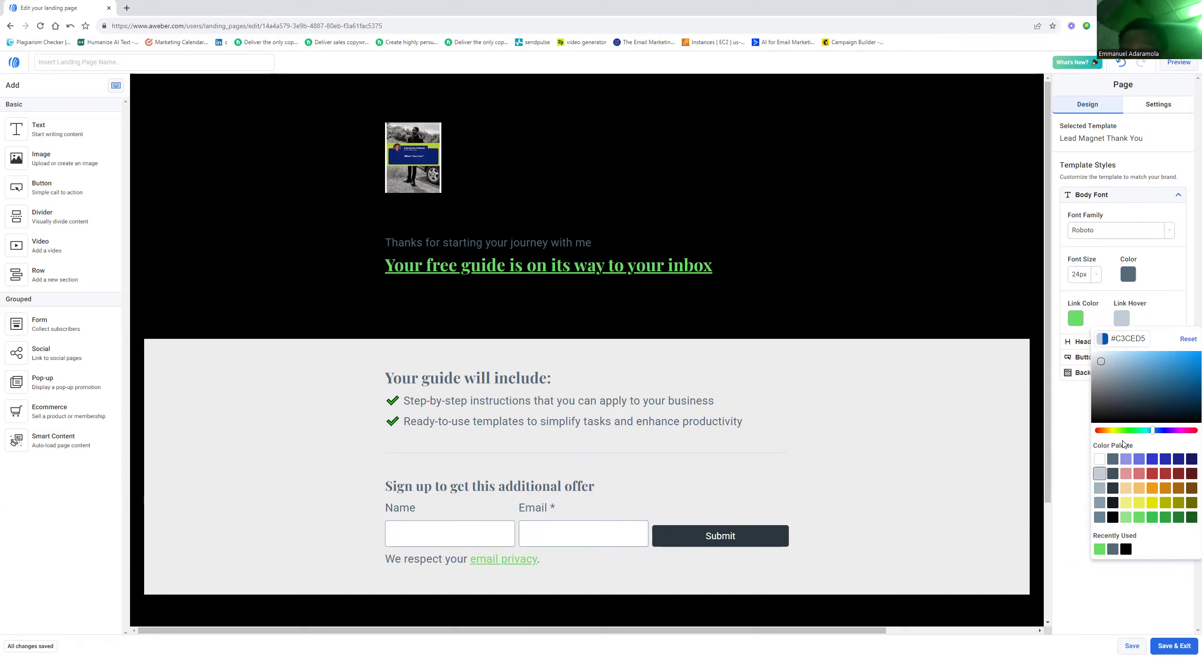
{"action": "left_click", "coordinate": [1181, 311]}
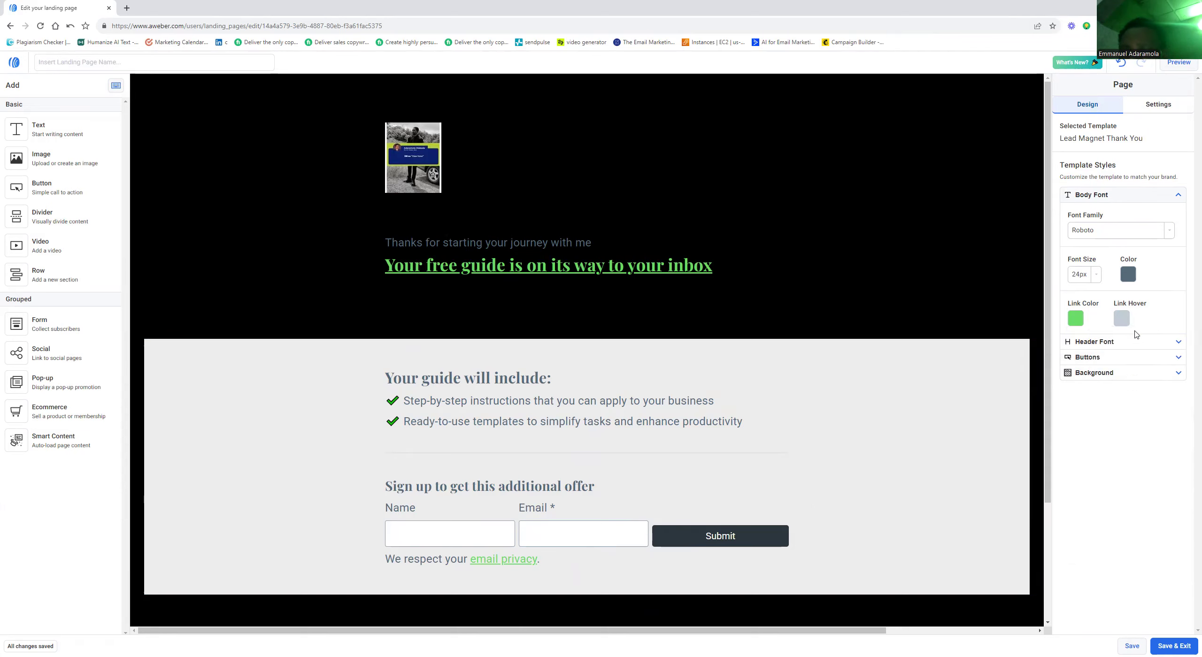
Step: Change the header font family to Raleway
{"action": "left_click", "coordinate": [1136, 342]}
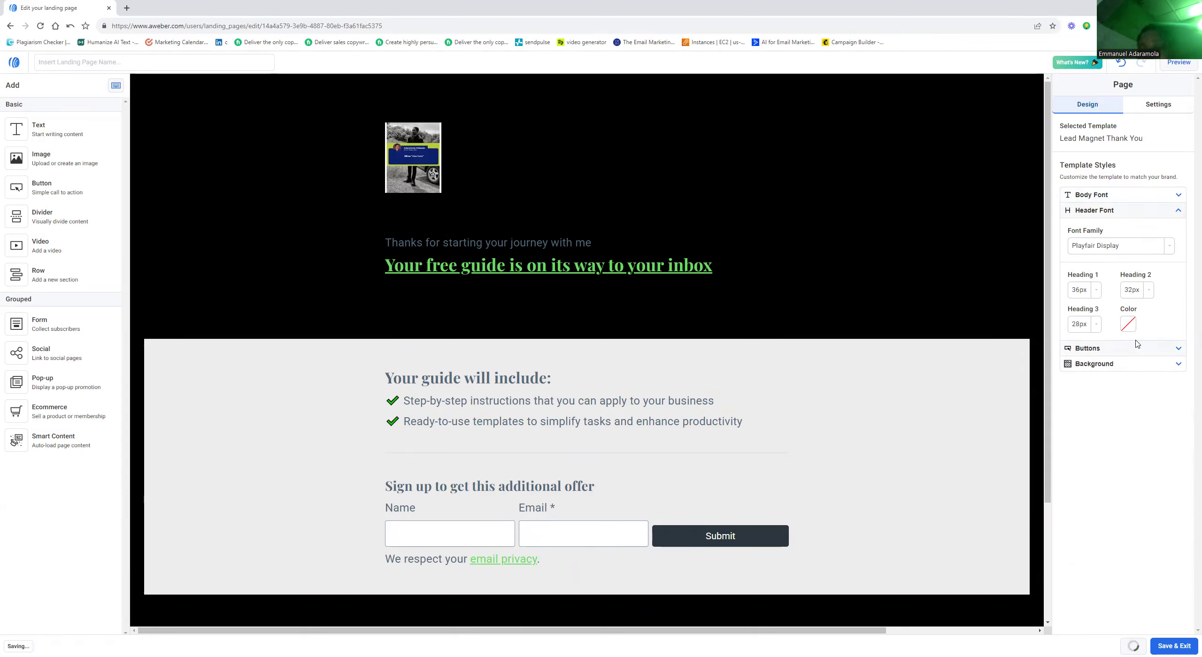
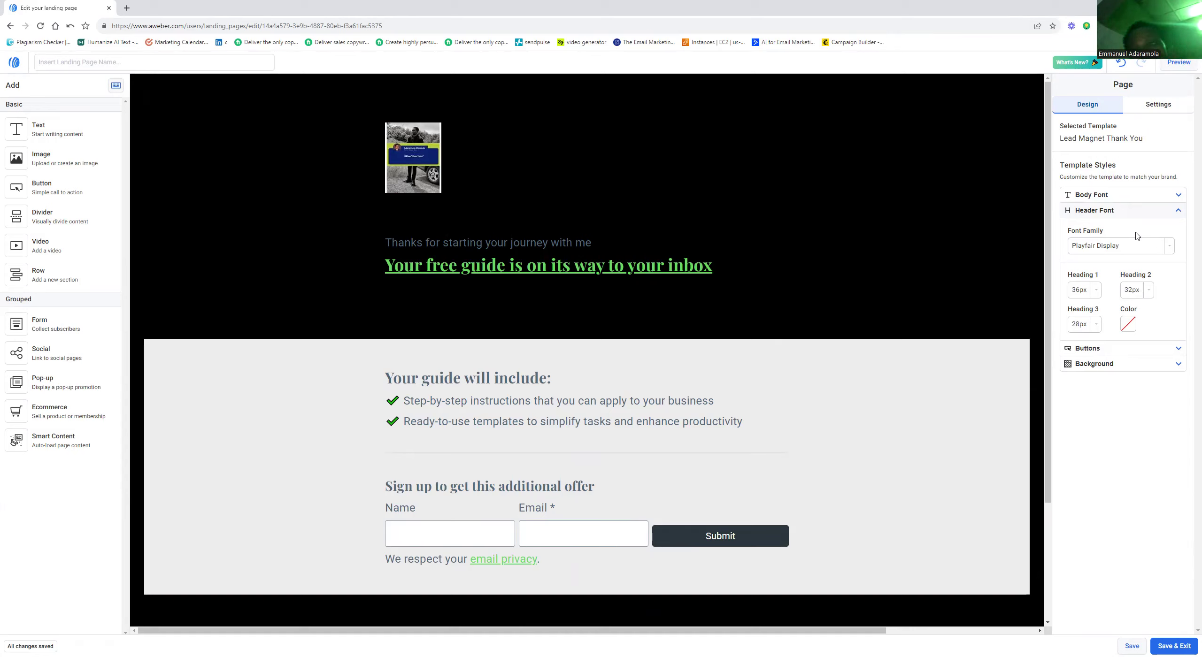
{"action": "left_click", "coordinate": [1170, 249]}
{"action": "left_click", "coordinate": [1123, 318]}
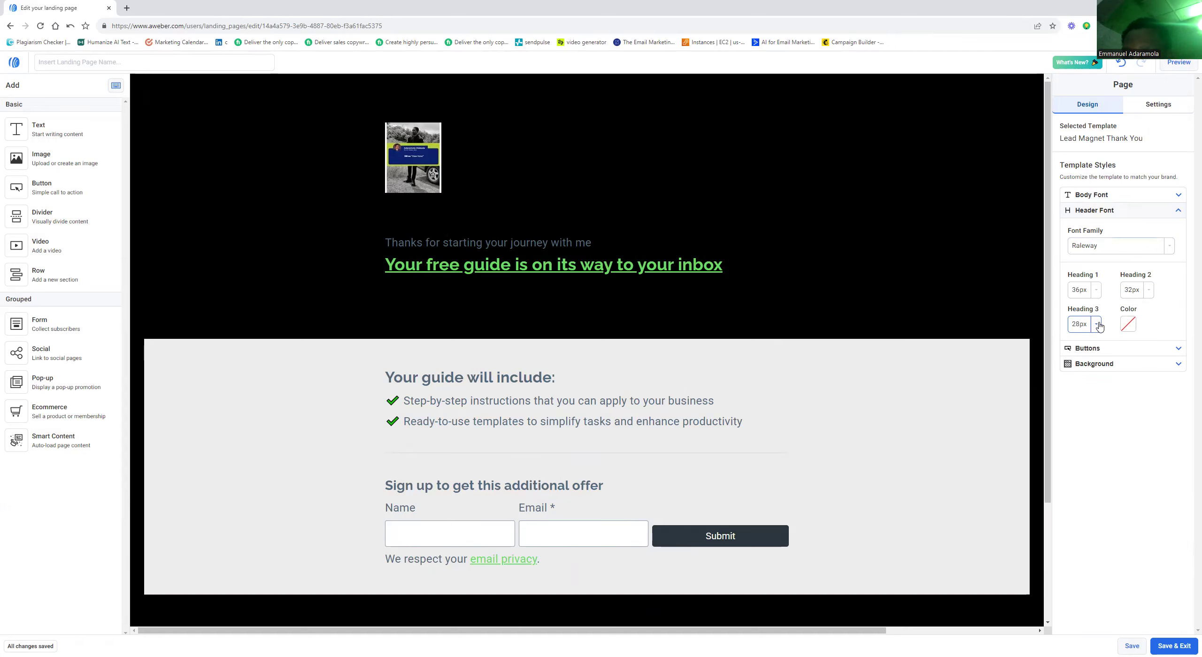
Step: Give the page template's buttons the fully rounded shape after trying the other shape options
{"action": "left_click", "coordinate": [1096, 350]}
{"action": "left_click", "coordinate": [1078, 345]}
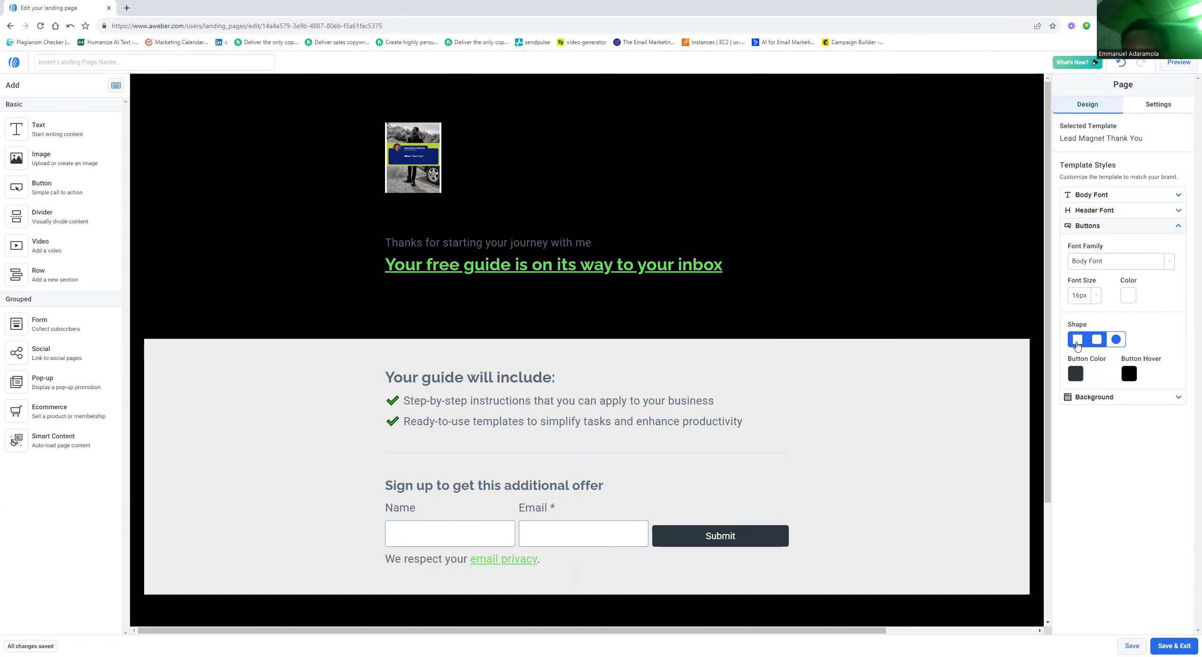
{"action": "left_click", "coordinate": [1116, 340]}
{"action": "left_click", "coordinate": [1097, 340]}
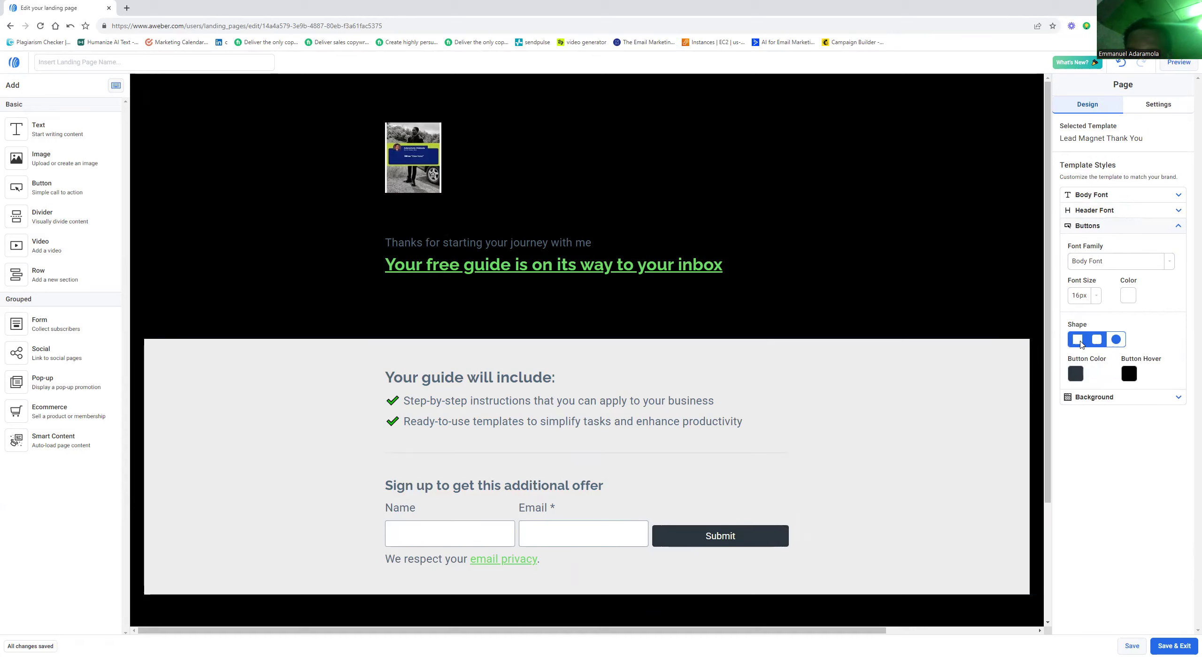
{"action": "left_click", "coordinate": [1116, 341]}
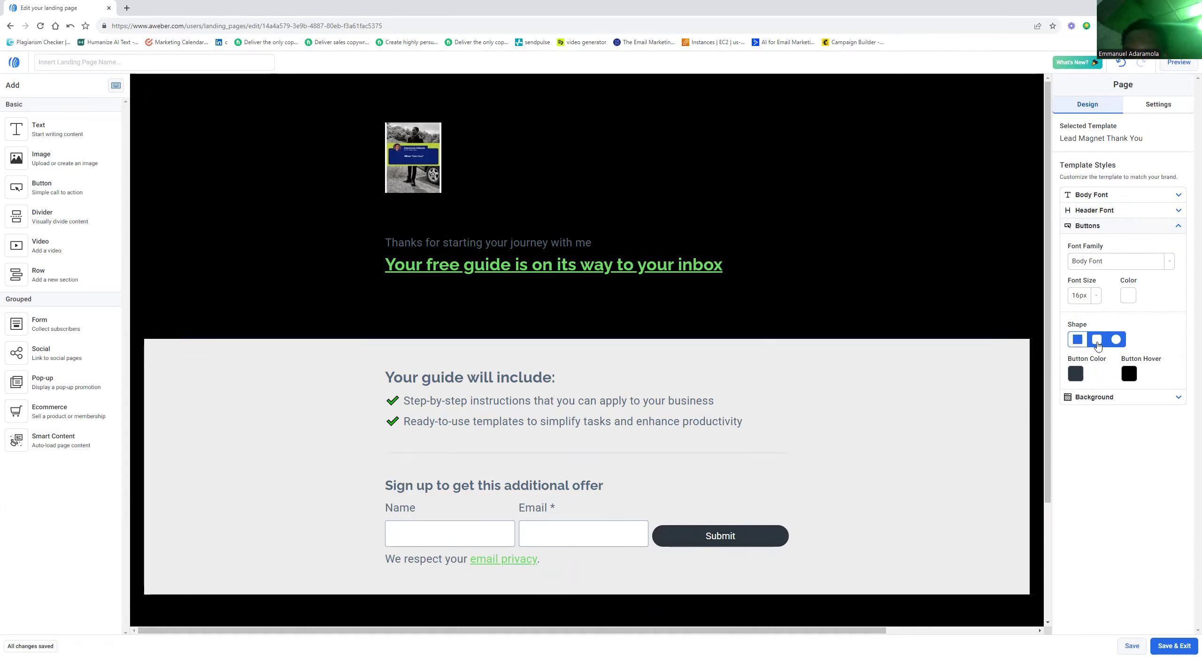
Step: Set the template's button color to blue (#3136D2) and the button hover color to light red (#F26161)
{"action": "left_click", "coordinate": [1077, 374]}
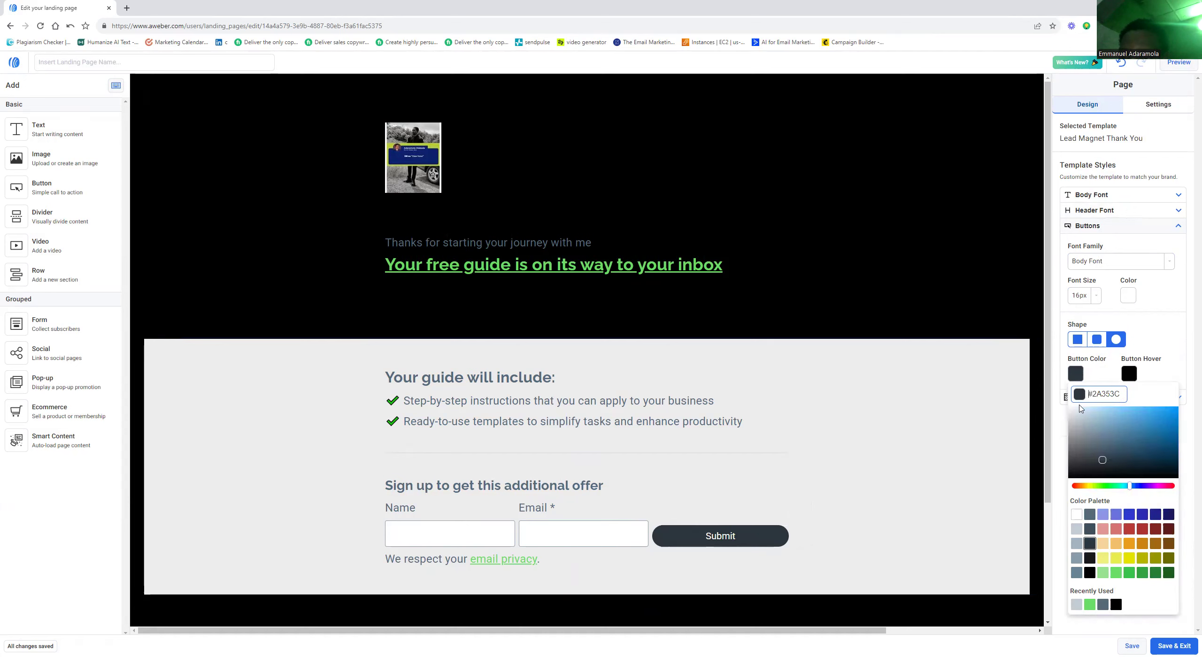
{"action": "left_click", "coordinate": [1077, 514]}
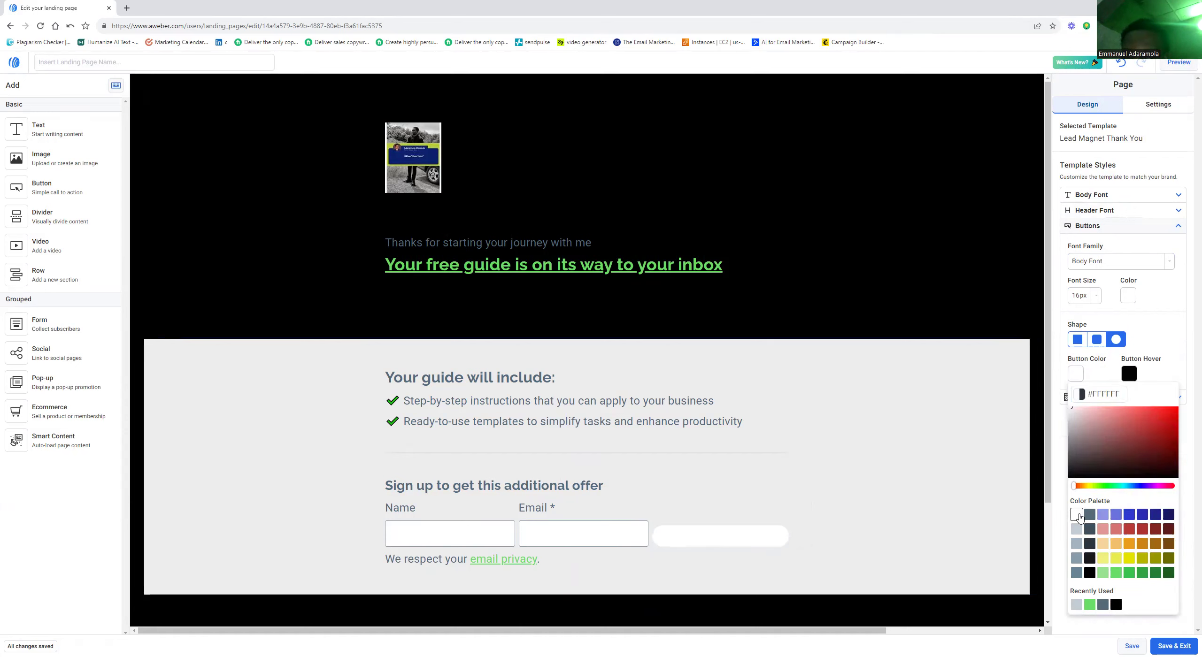
{"action": "left_click", "coordinate": [1128, 516]}
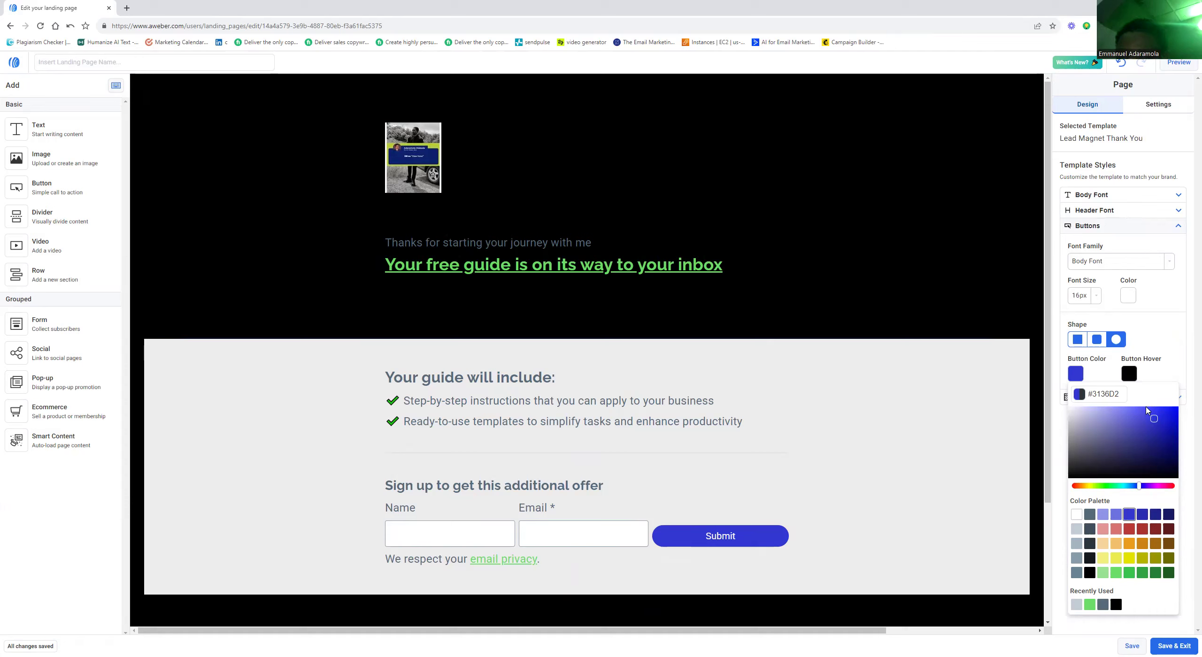
{"action": "left_click", "coordinate": [1133, 377]}
{"action": "left_click_drag", "start_coordinate": [1119, 456], "coordinate": [1159, 411]}
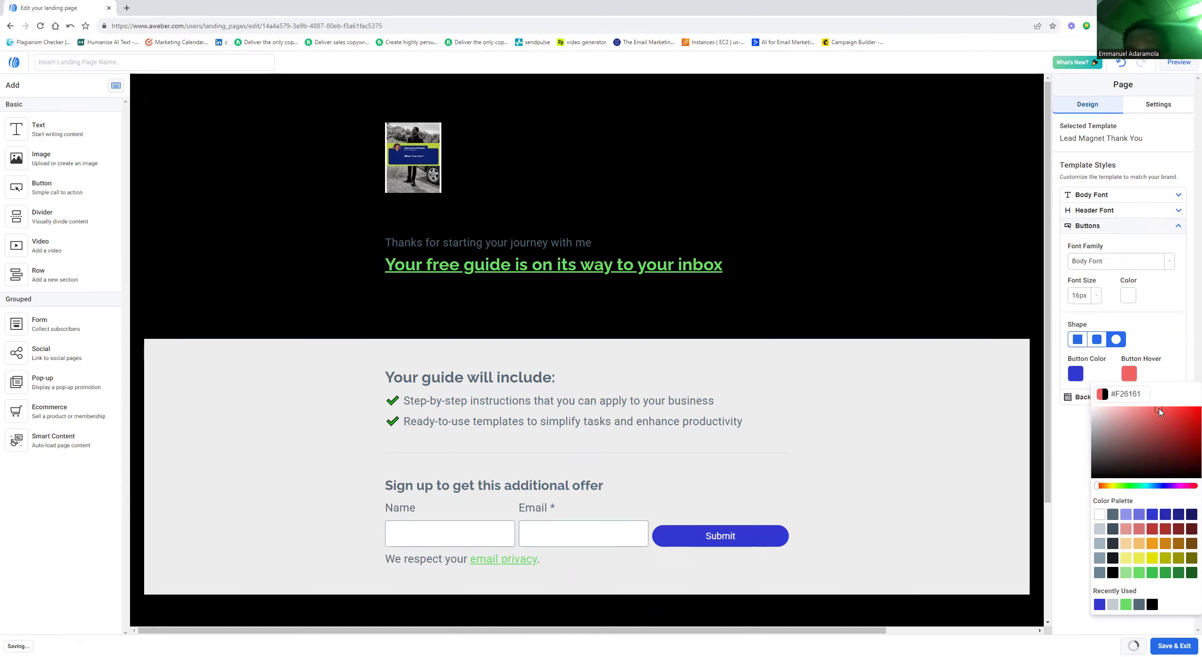
{"action": "left_click", "coordinate": [1180, 371]}
Step: Set the page background color to yellow (#E3E500) and look over the lower part of the page
{"action": "left_click", "coordinate": [1123, 398]}
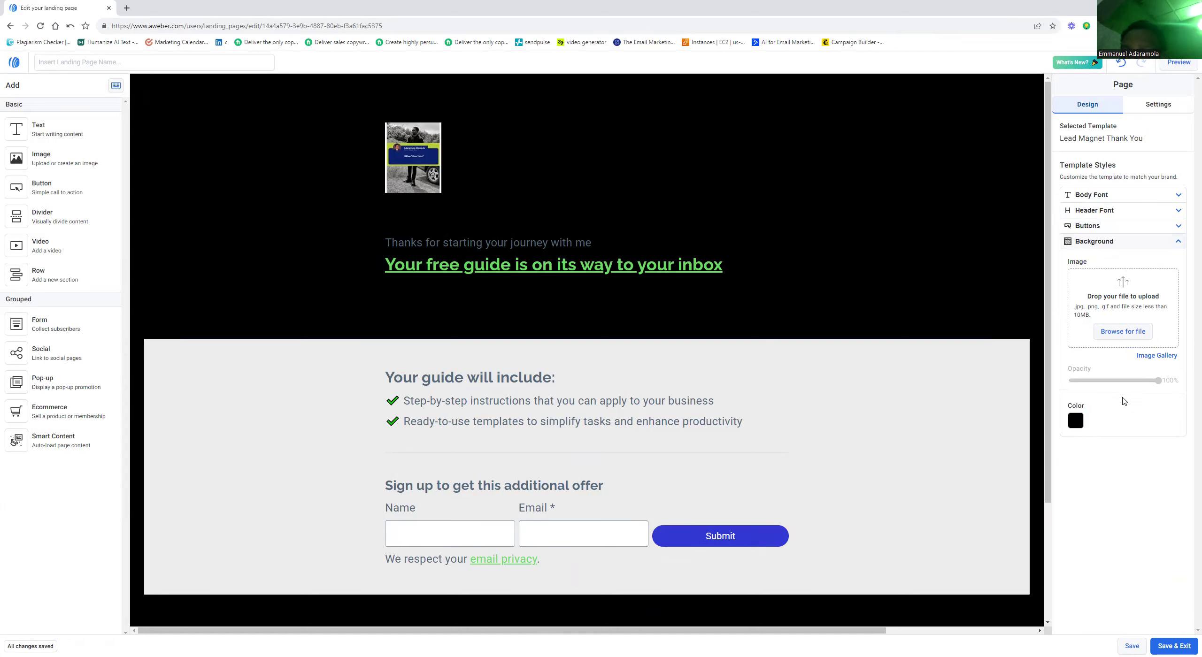
{"action": "left_click", "coordinate": [1076, 421]}
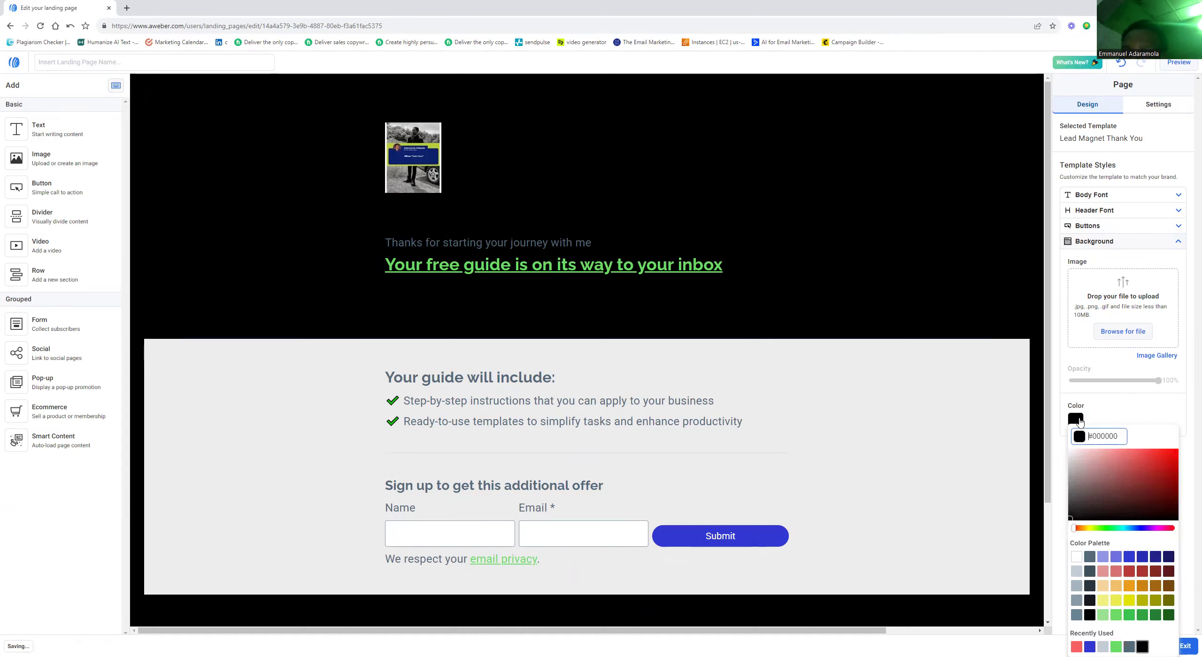
{"action": "left_click", "coordinate": [1130, 602]}
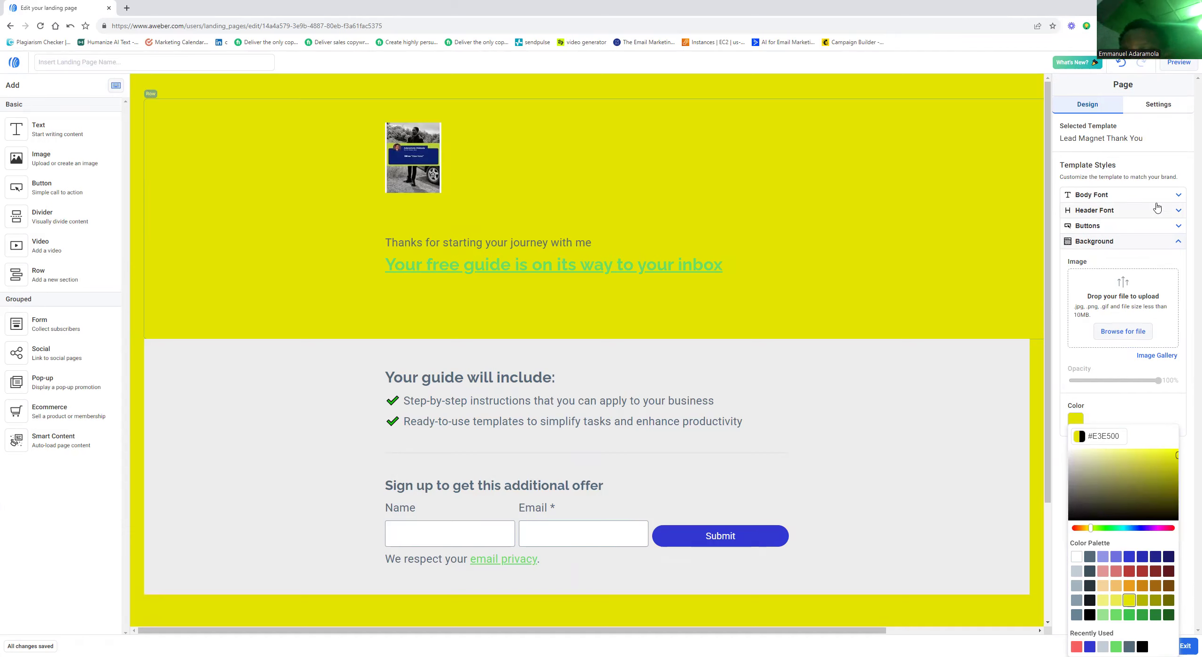
{"action": "scroll", "coordinate": [717, 380], "scroll_direction": "down", "scroll_amount": 3}
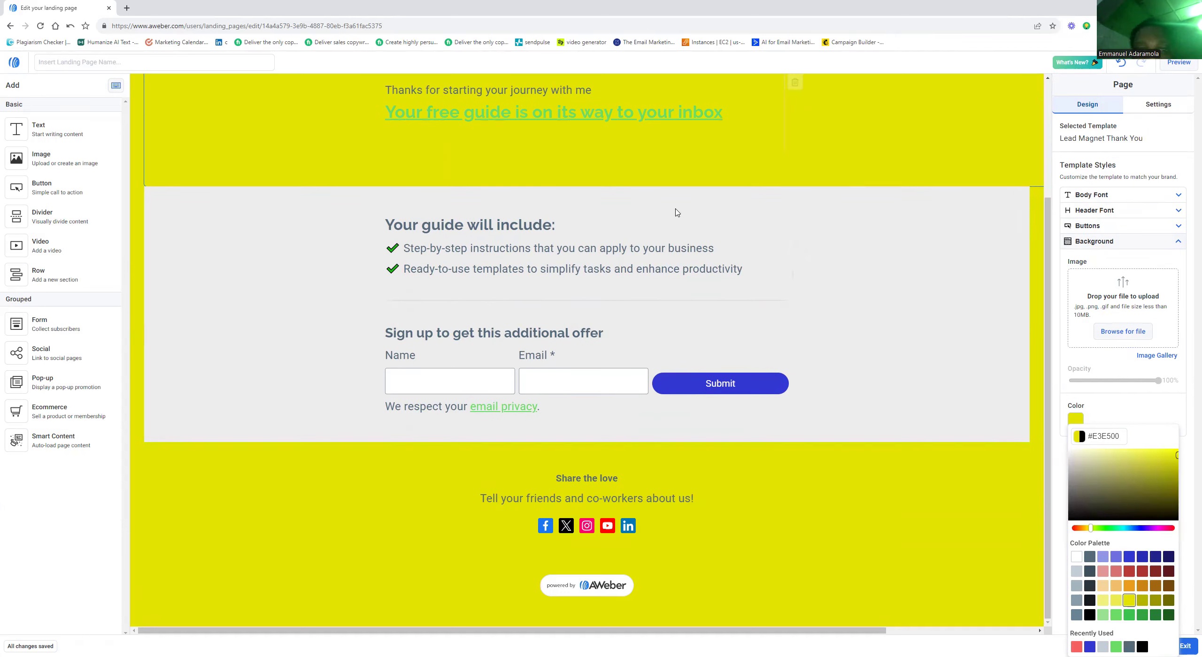
{"action": "left_click", "coordinate": [505, 204]}
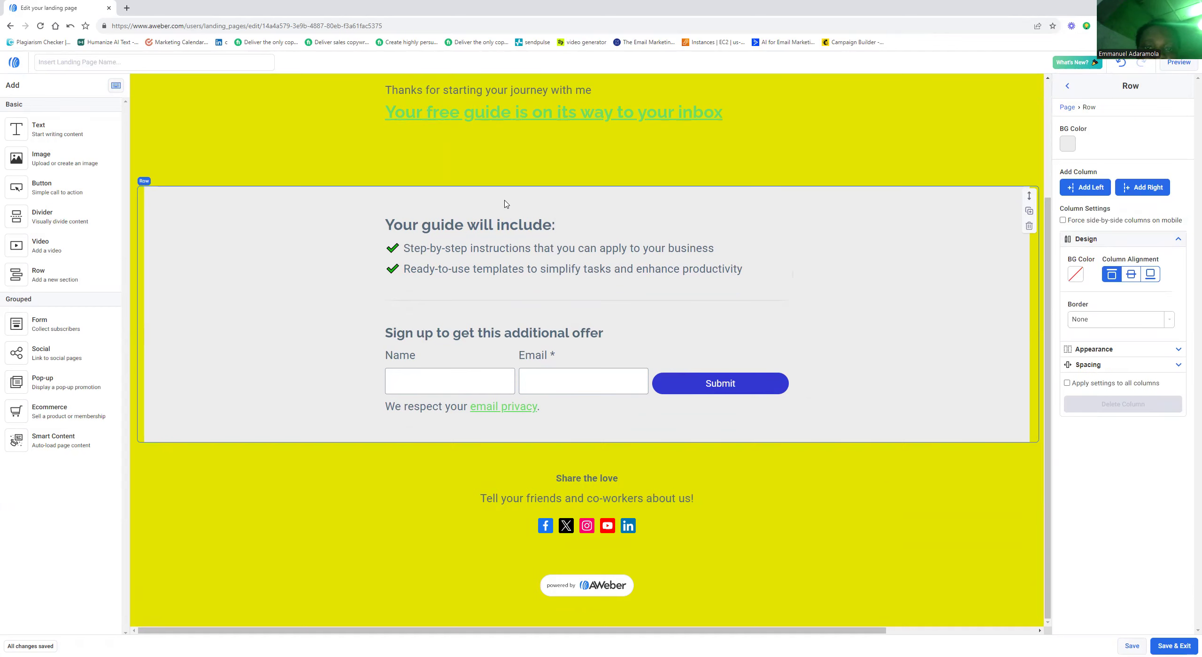
{"action": "double_click", "coordinate": [501, 220]}
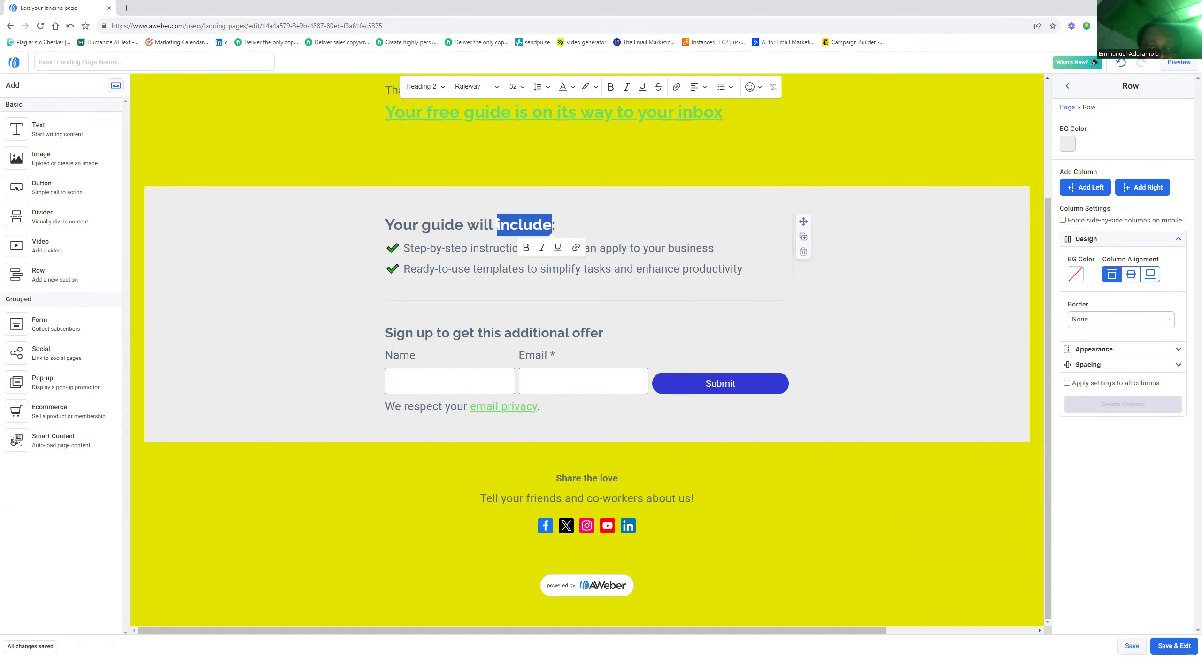
{"action": "left_click", "coordinate": [414, 233]}
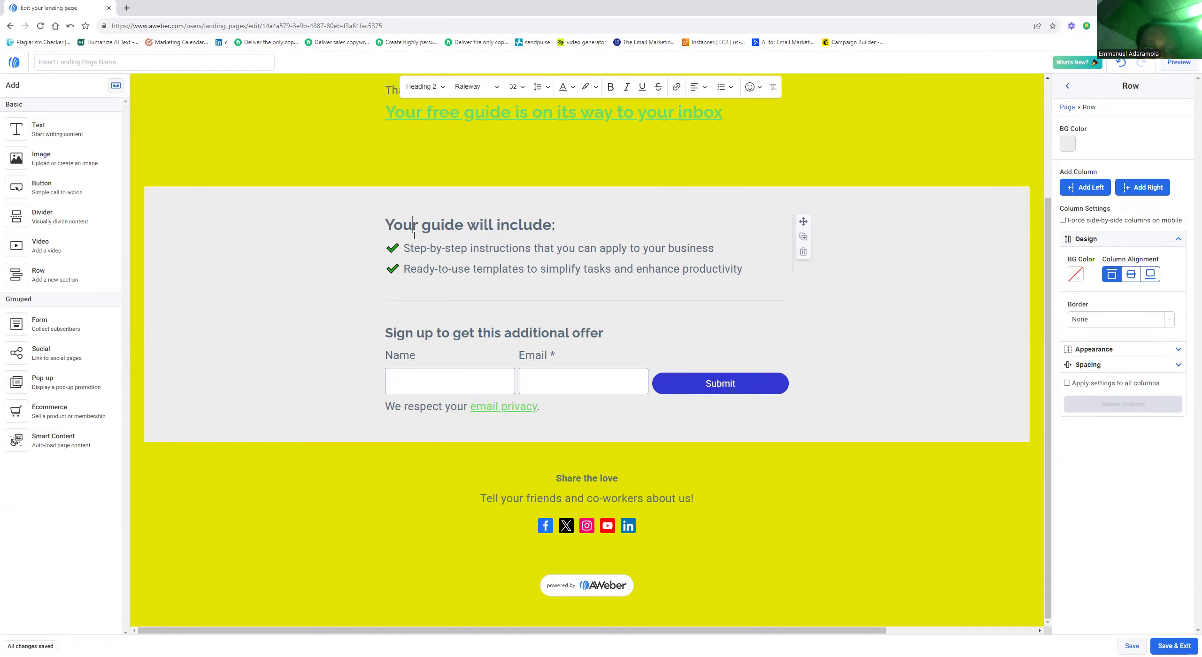
{"action": "left_click_drag", "start_coordinate": [390, 231], "coordinate": [785, 258]}
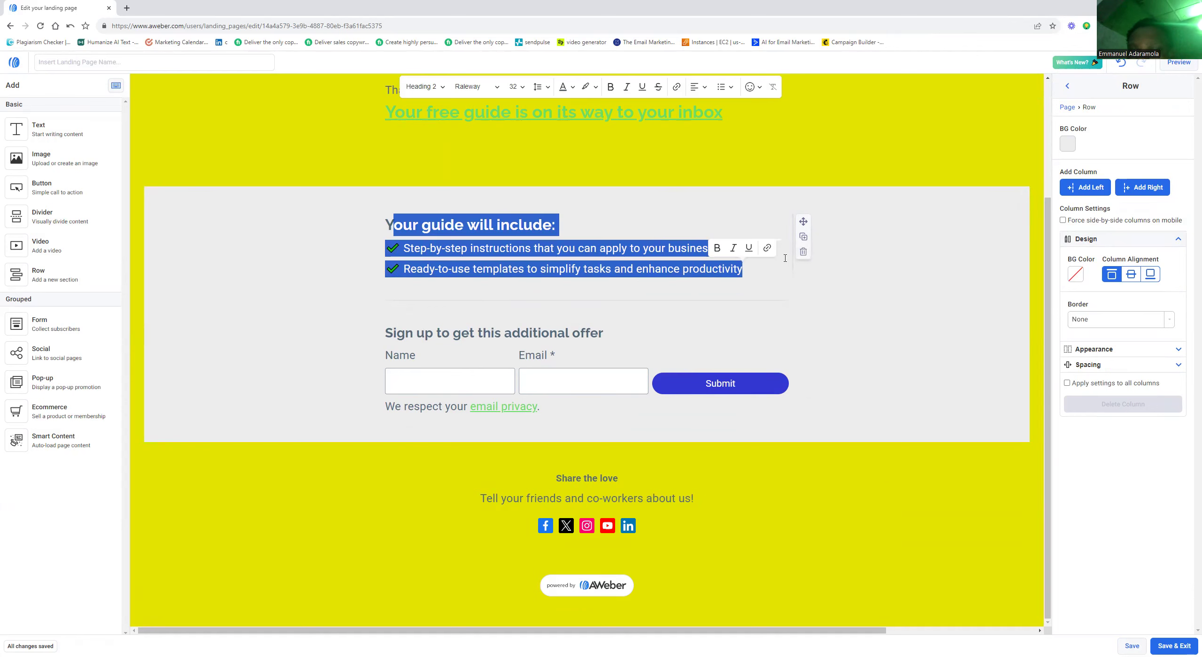
{"action": "left_click", "coordinate": [785, 258]}
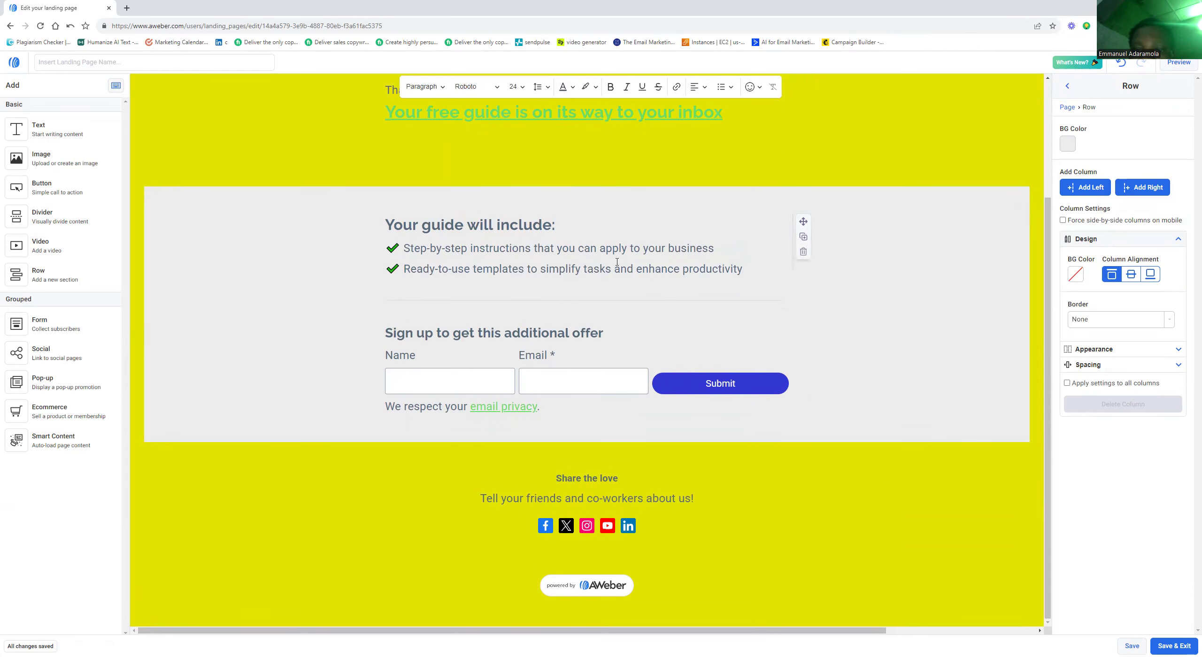
{"action": "left_click", "coordinate": [894, 238]}
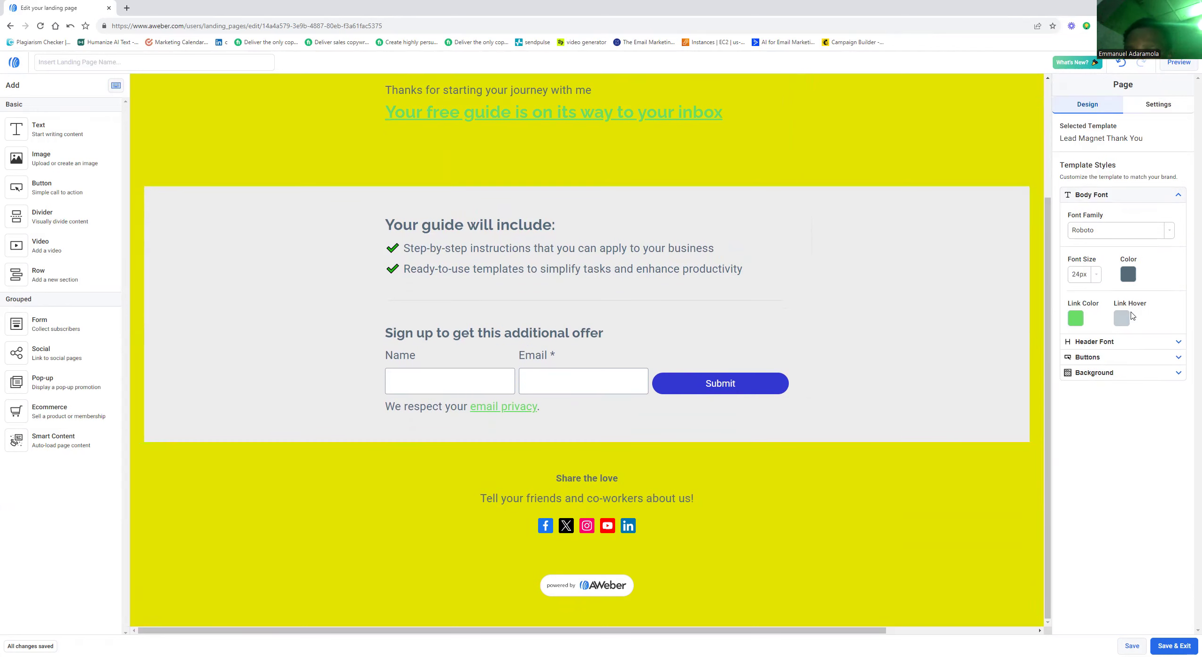
Step: Change the background color of the row containing the guide list and sign-up form to red (#C20202)
{"action": "left_click", "coordinate": [930, 301]}
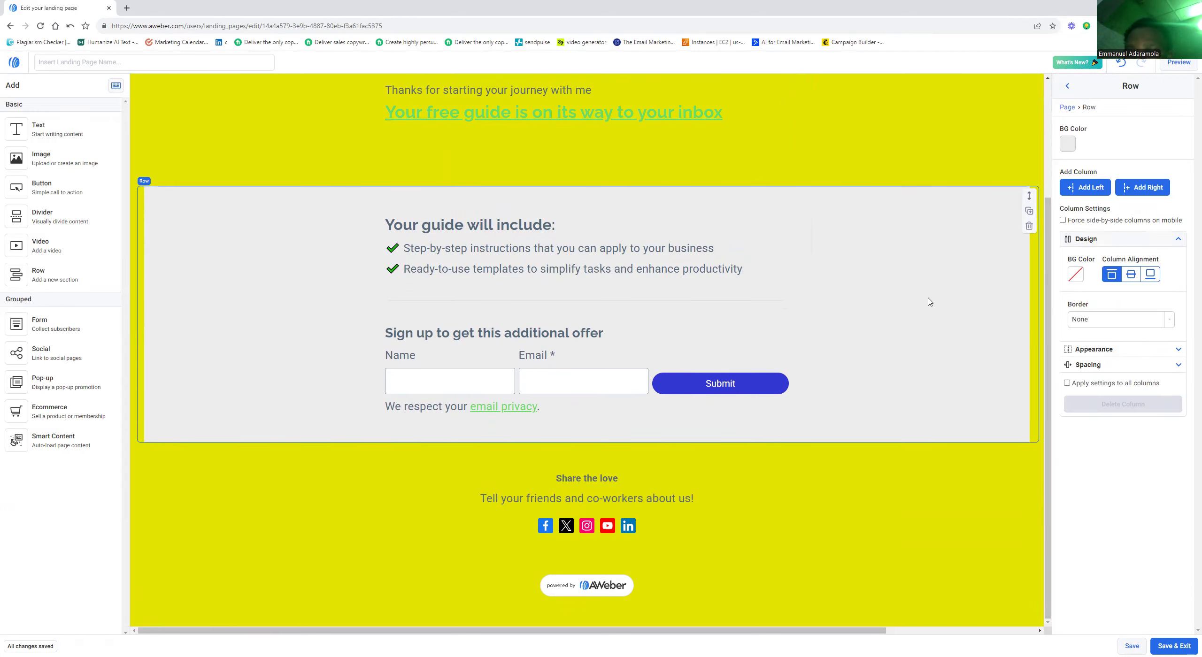
{"action": "left_click", "coordinate": [1069, 144]}
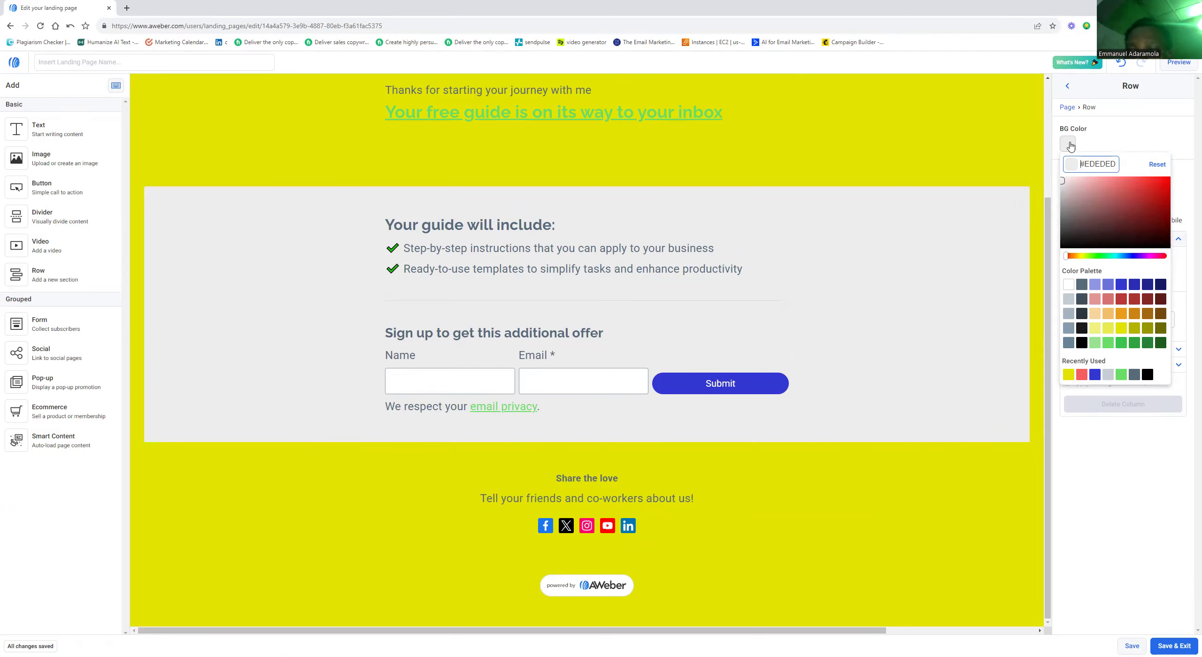
{"action": "left_click_drag", "start_coordinate": [1076, 203], "coordinate": [1170, 196]}
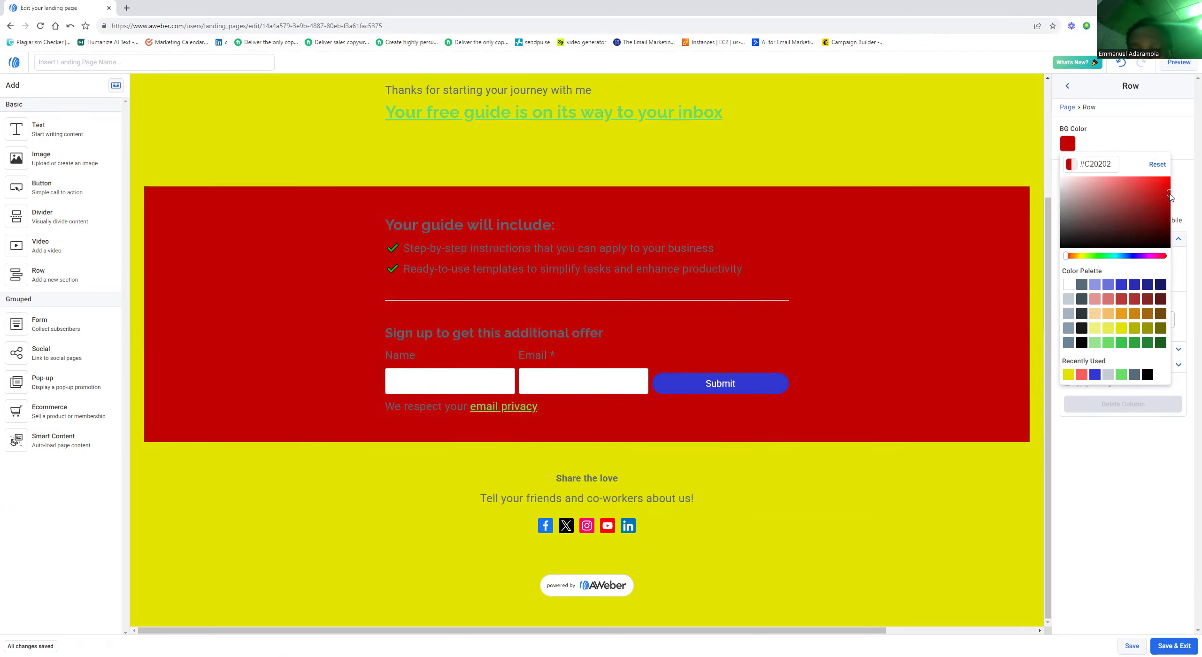
{"action": "left_click", "coordinate": [1125, 133]}
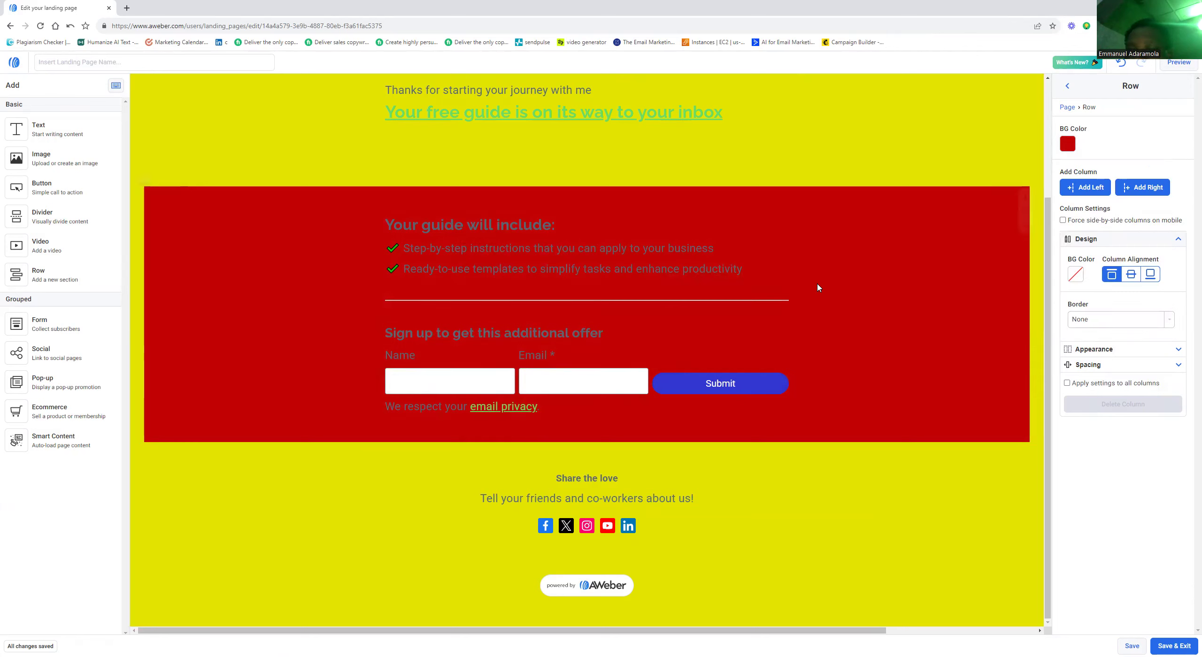
Step: Set the sign-up form's Submit button to center alignment after trying the other alignment options
{"action": "left_click", "coordinate": [720, 384]}
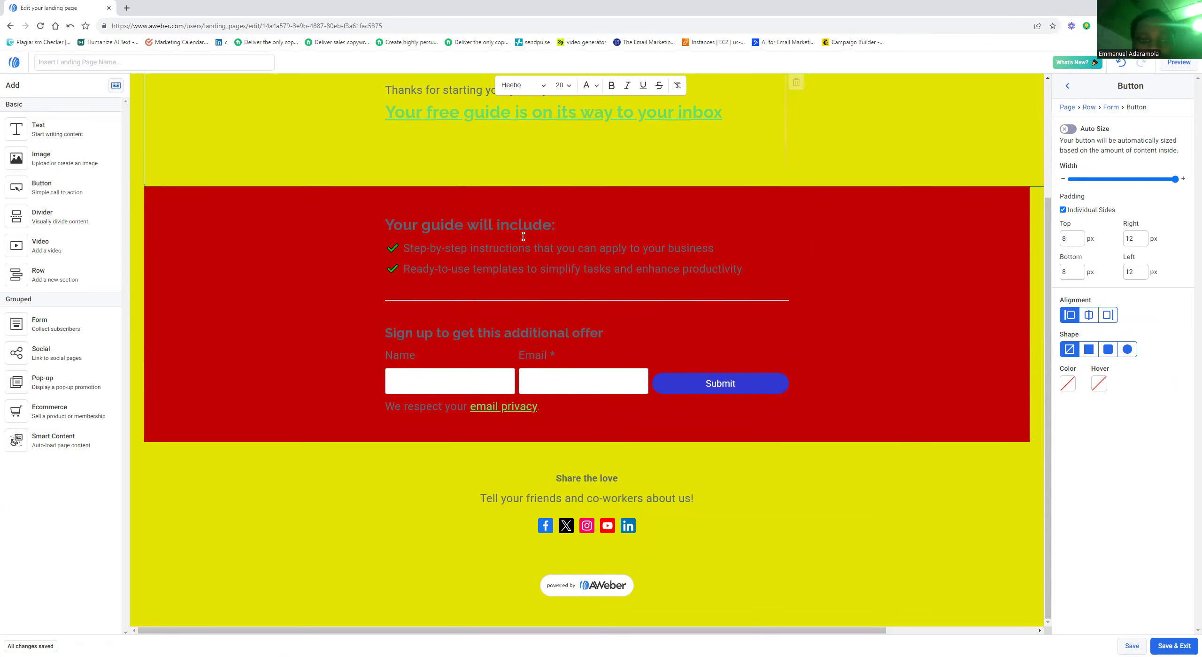
{"action": "left_click", "coordinate": [719, 382]}
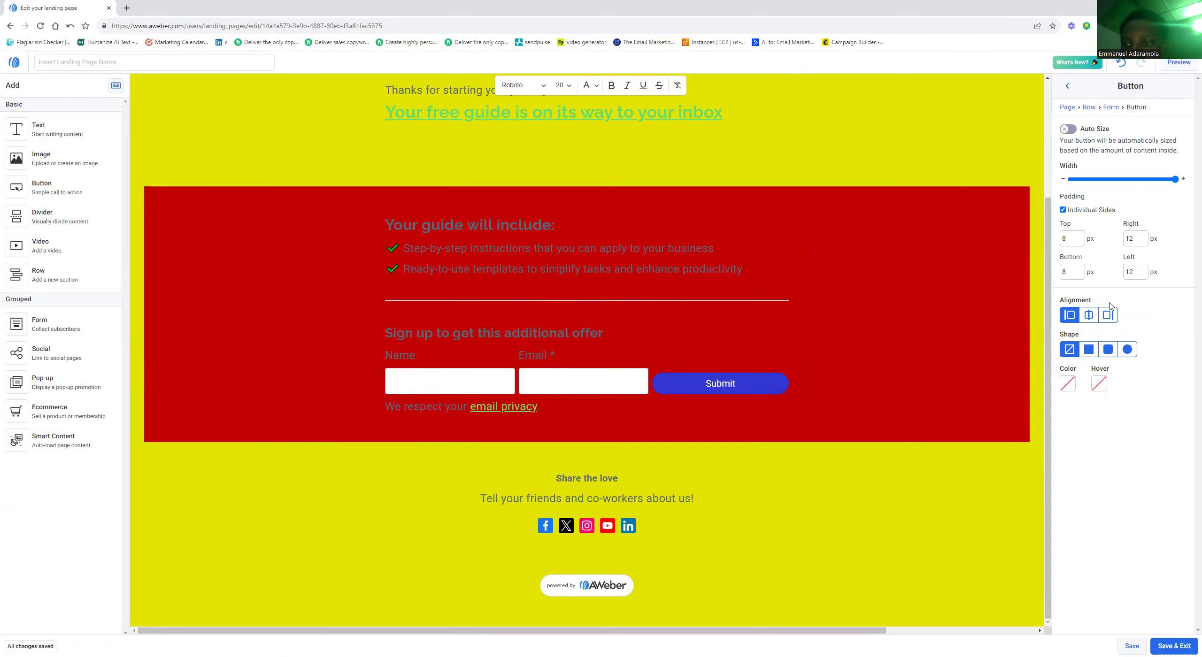
{"action": "left_click", "coordinate": [1090, 319]}
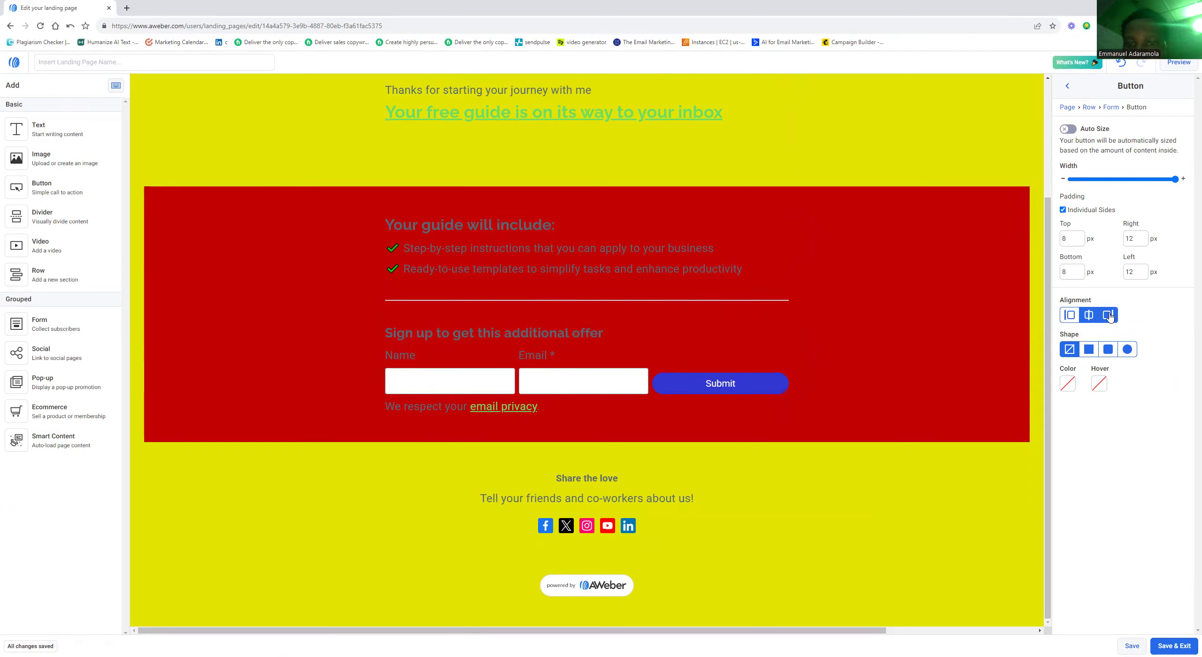
{"action": "left_click", "coordinate": [1070, 315]}
{"action": "left_click", "coordinate": [1089, 315]}
Step: Select the label text of the sign-up form's Submit button
{"action": "left_click", "coordinate": [719, 385]}
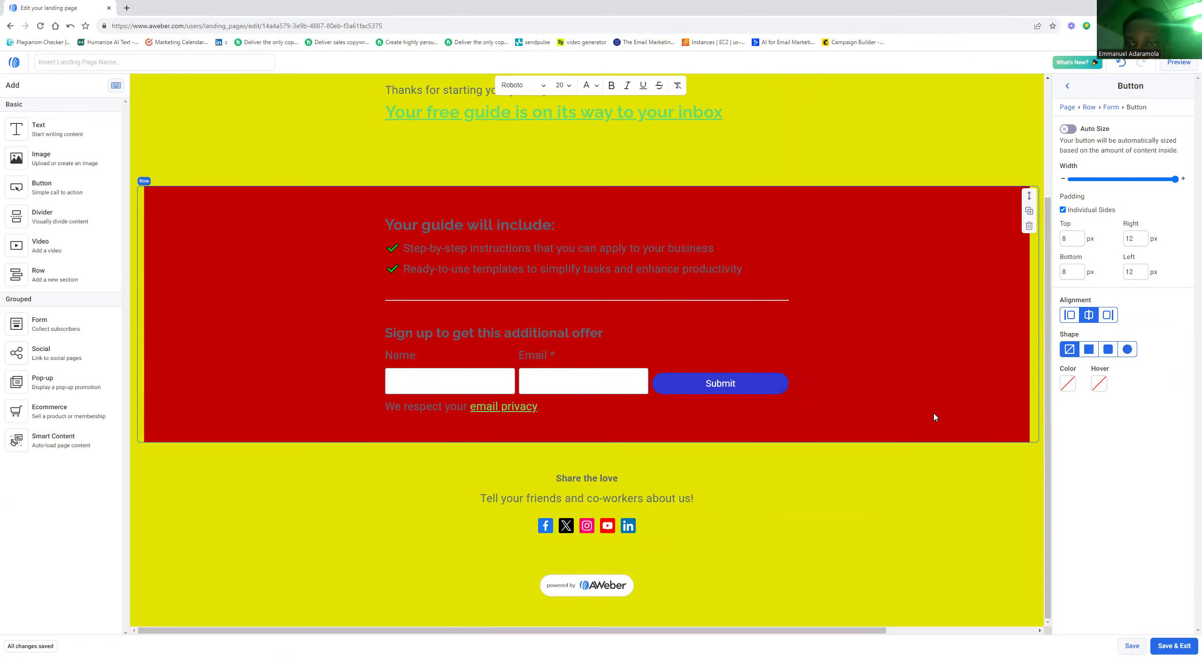
{"action": "left_click", "coordinate": [716, 385]}
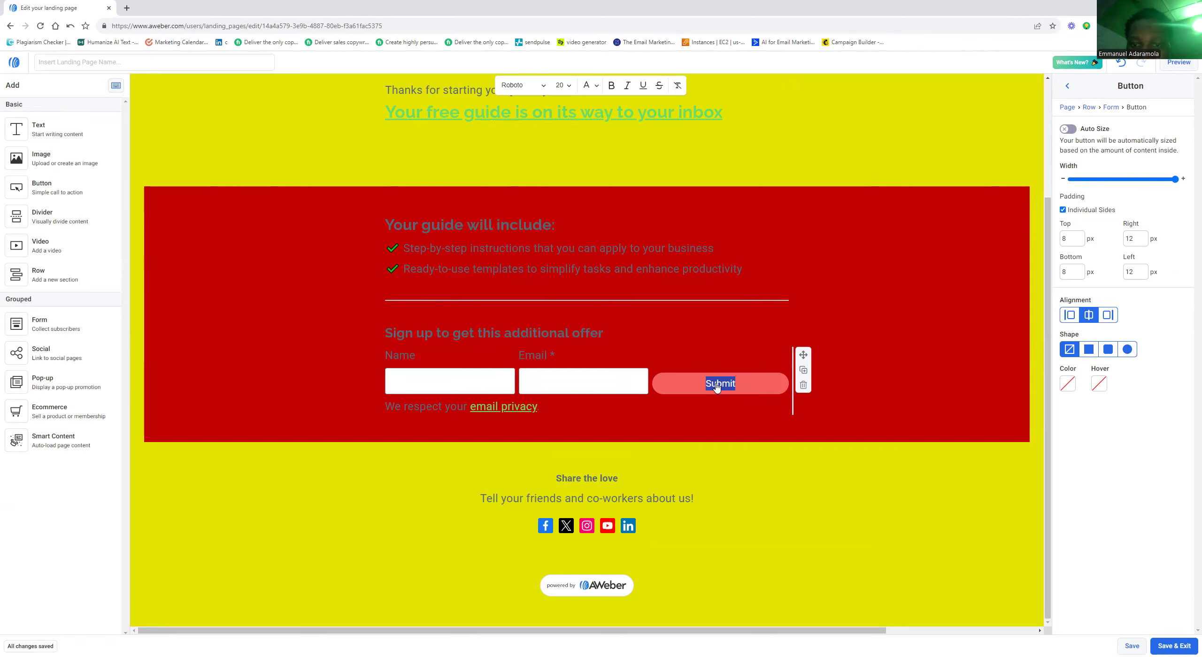
Step: Give the Submit button the slightly rounded rectangle shape and a dark greyish-brown fill color
{"action": "left_click", "coordinate": [1089, 349]}
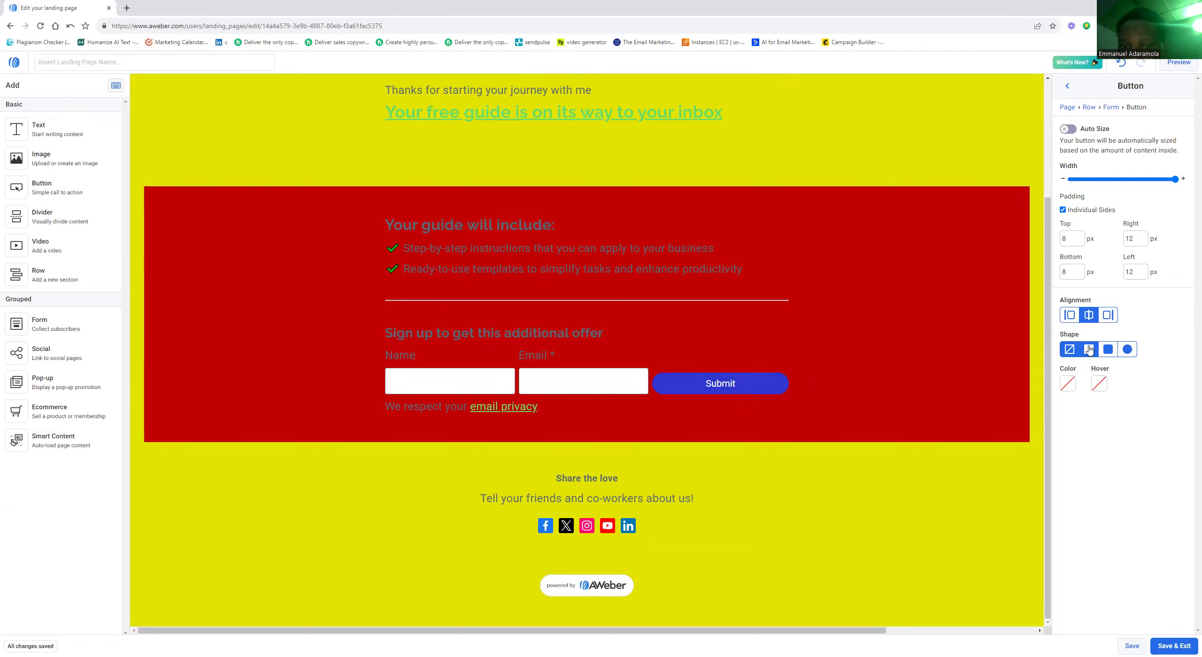
{"action": "left_click", "coordinate": [1112, 349]}
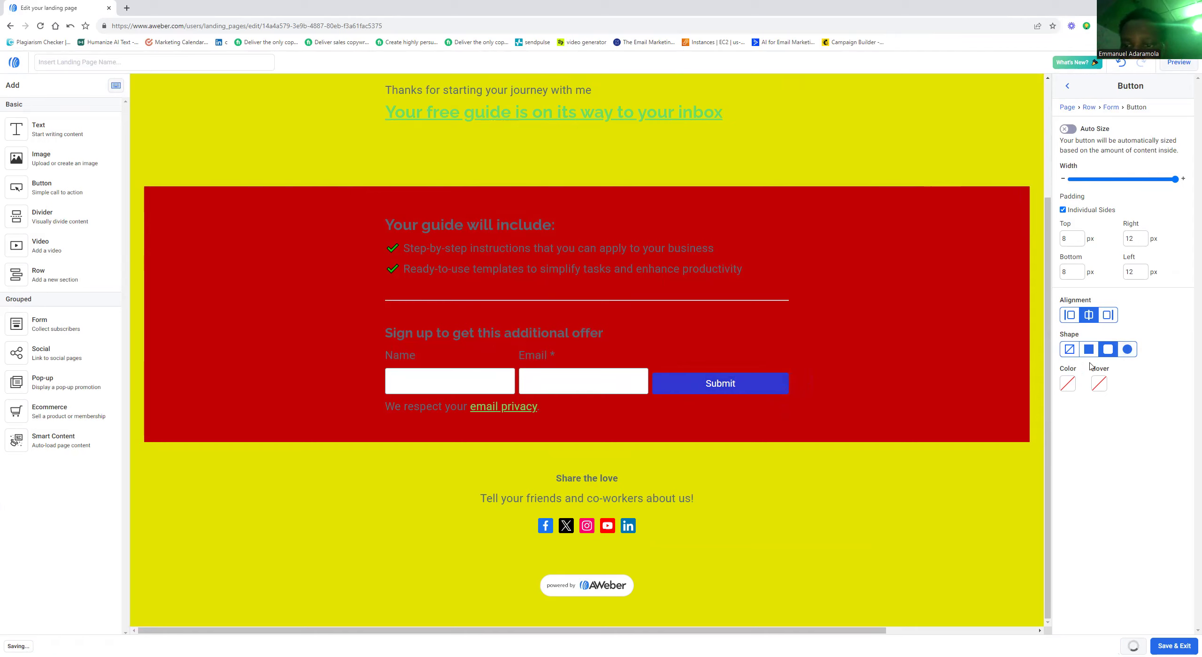
{"action": "left_click", "coordinate": [1073, 385]}
{"action": "mouse_move", "coordinate": [1093, 444]}
{"action": "left_mouse_down"}
{"action": "mouse_move", "coordinate": [1141, 449]}
{"action": "mouse_move", "coordinate": [1050, 477]}
{"action": "mouse_move", "coordinate": [1082, 461]}
{"action": "left_mouse_up"}
{"action": "left_click", "coordinate": [1157, 358]}
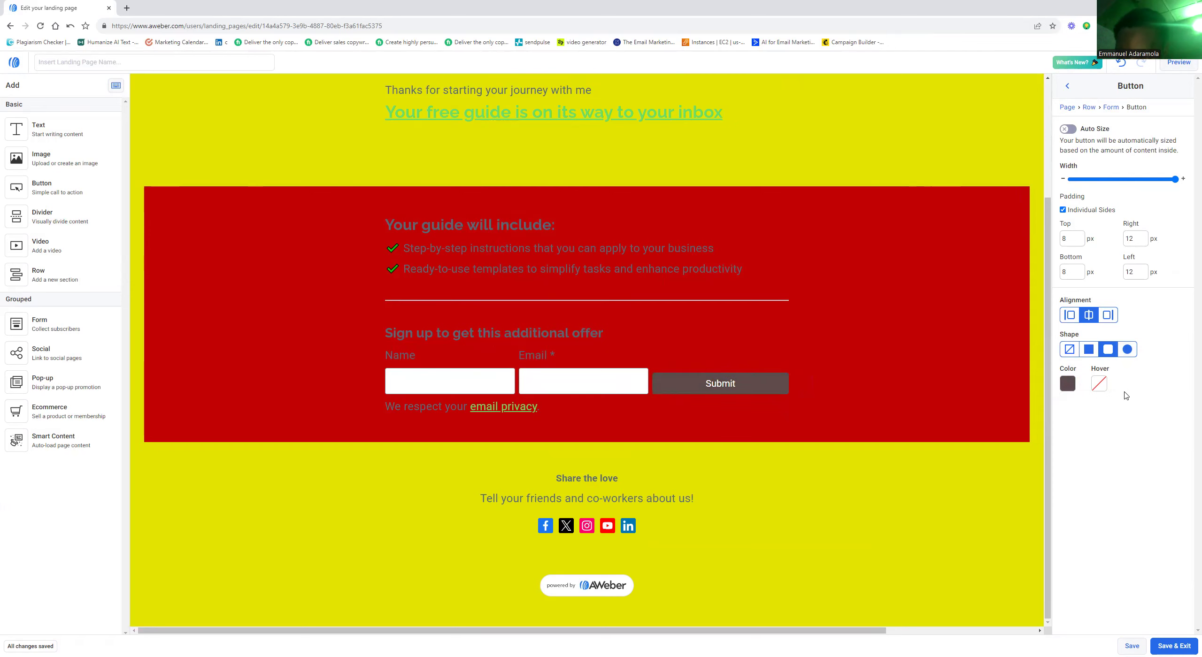
Step: Set the Submit button's hover color to grey #7A7A7A and narrow the button to about 70% of its full width
{"action": "left_click", "coordinate": [1098, 384]}
{"action": "left_click_drag", "start_coordinate": [1112, 454], "coordinate": [1159, 435]}
{"action": "left_click_drag", "start_coordinate": [1070, 454], "coordinate": [1079, 439]}
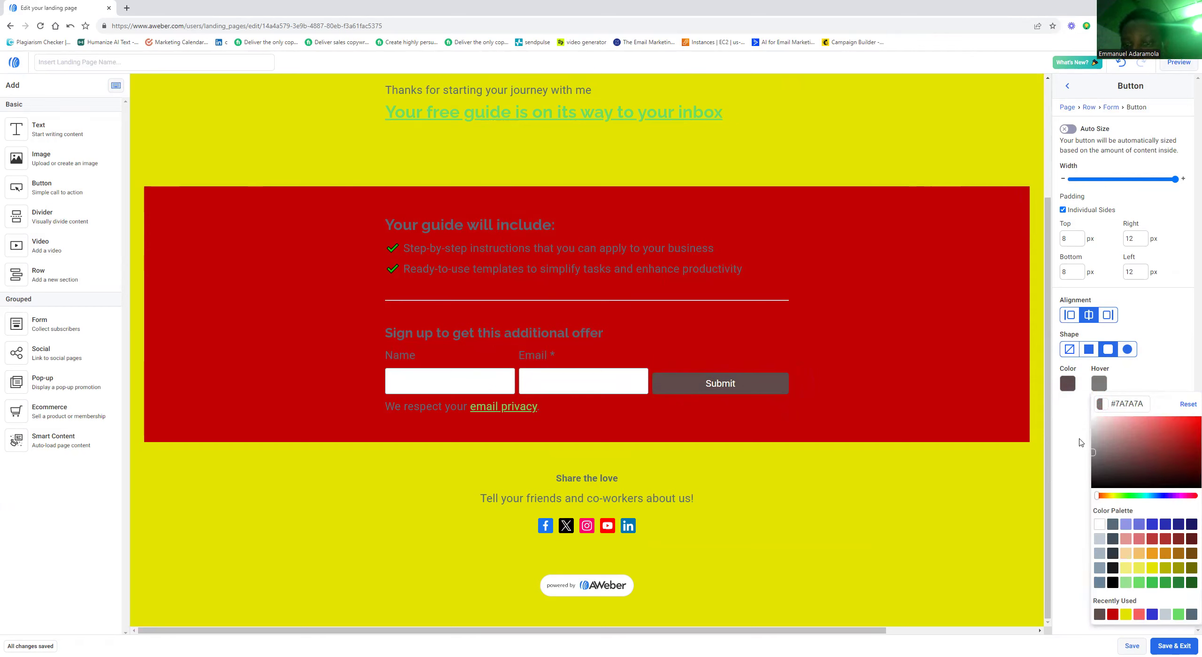
{"action": "right_click", "coordinate": [1079, 439]}
{"action": "left_click", "coordinate": [1141, 364]}
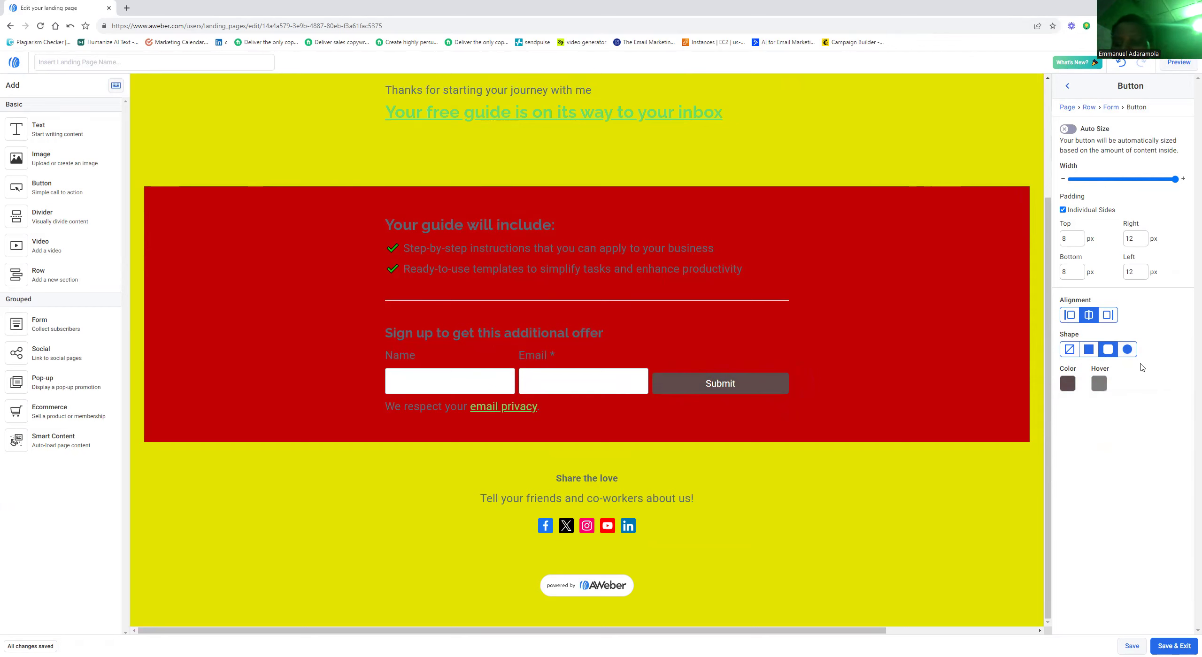
{"action": "left_click", "coordinate": [1128, 179]}
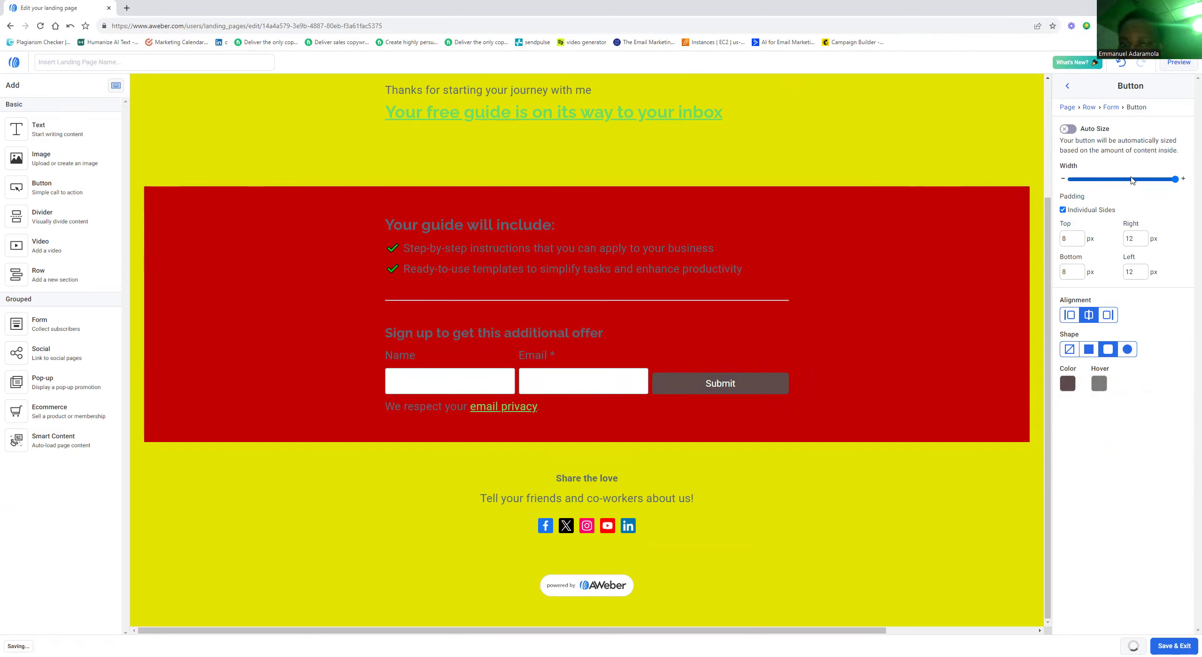
{"action": "left_click_drag", "start_coordinate": [1110, 180], "coordinate": [1141, 179]}
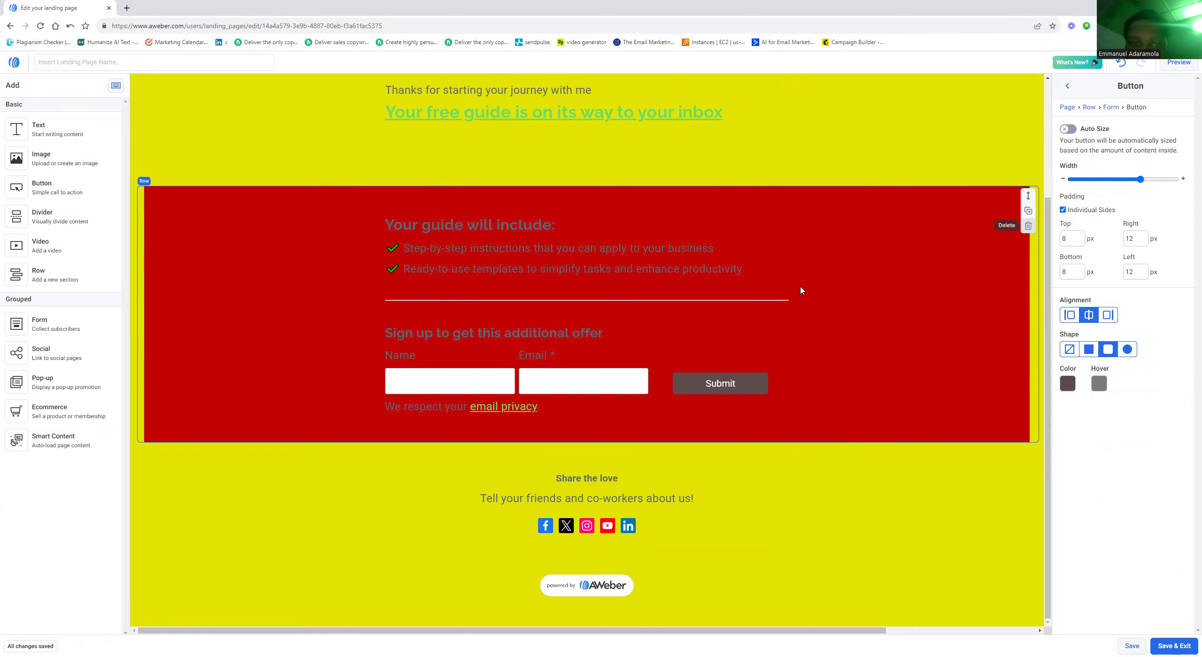
{"action": "left_click", "coordinate": [548, 381]}
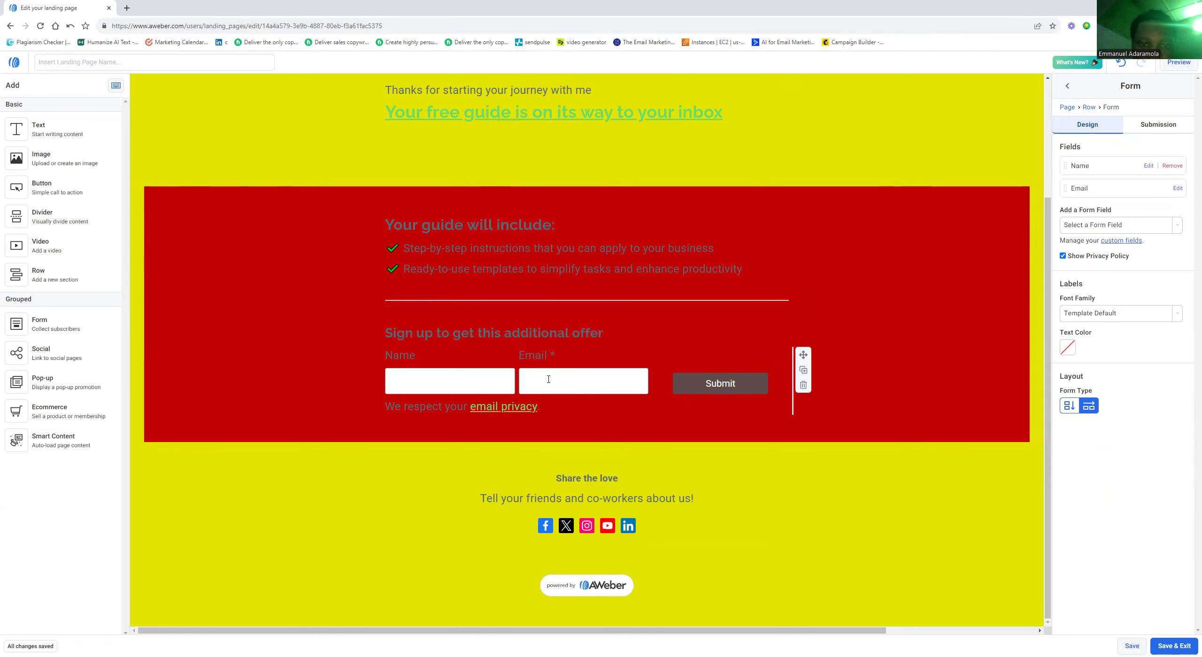
{"action": "left_click", "coordinate": [396, 367]}
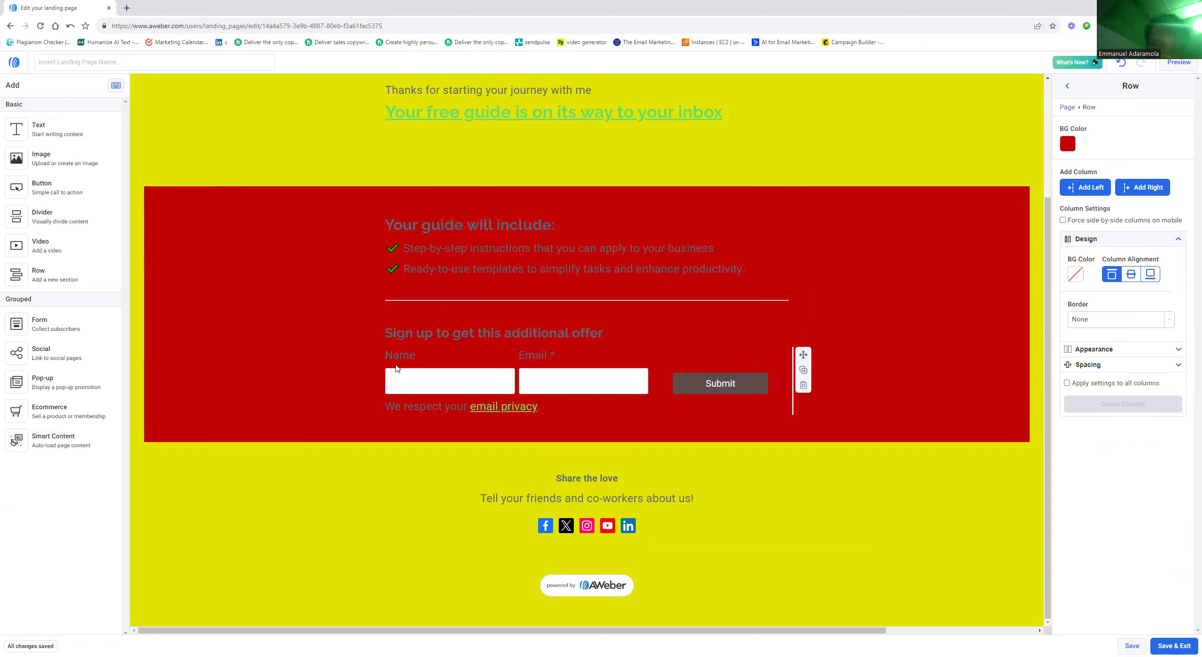
{"action": "left_click", "coordinate": [397, 369]}
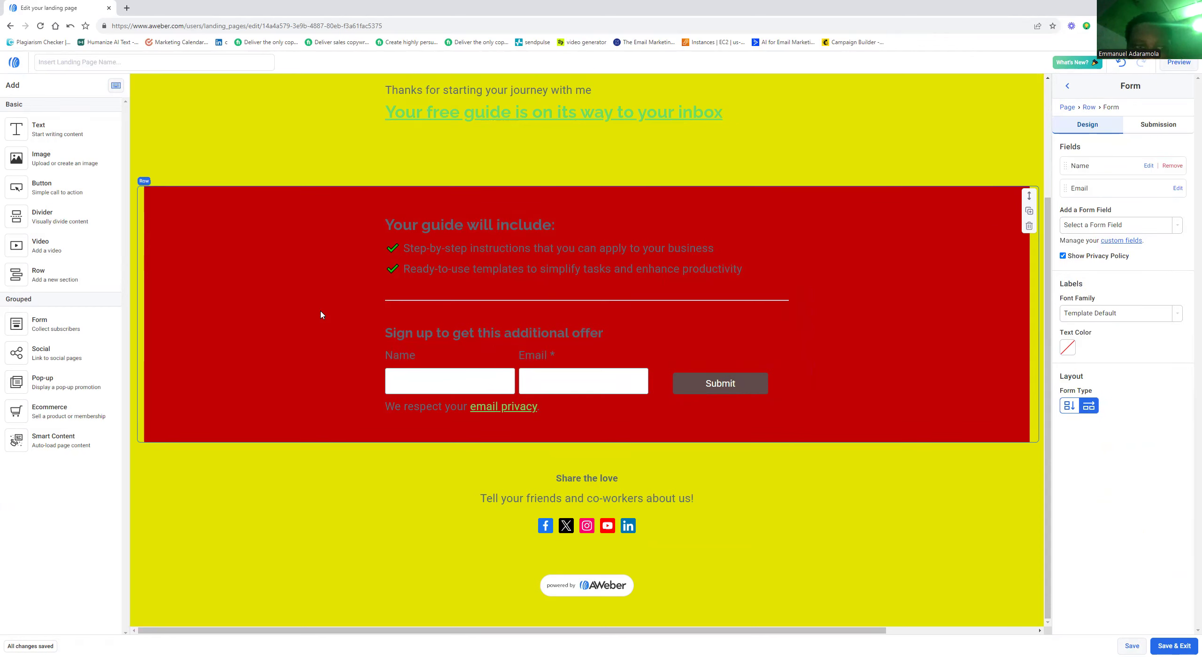
{"action": "left_click", "coordinate": [236, 299]}
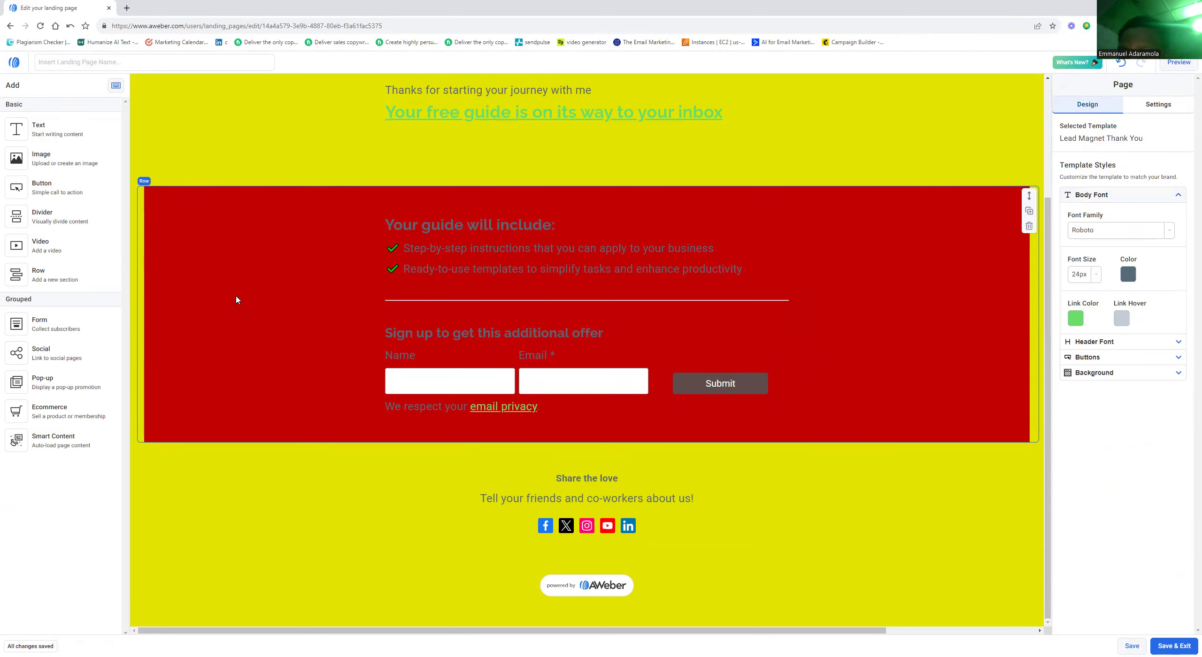
{"action": "left_click", "coordinate": [236, 300]}
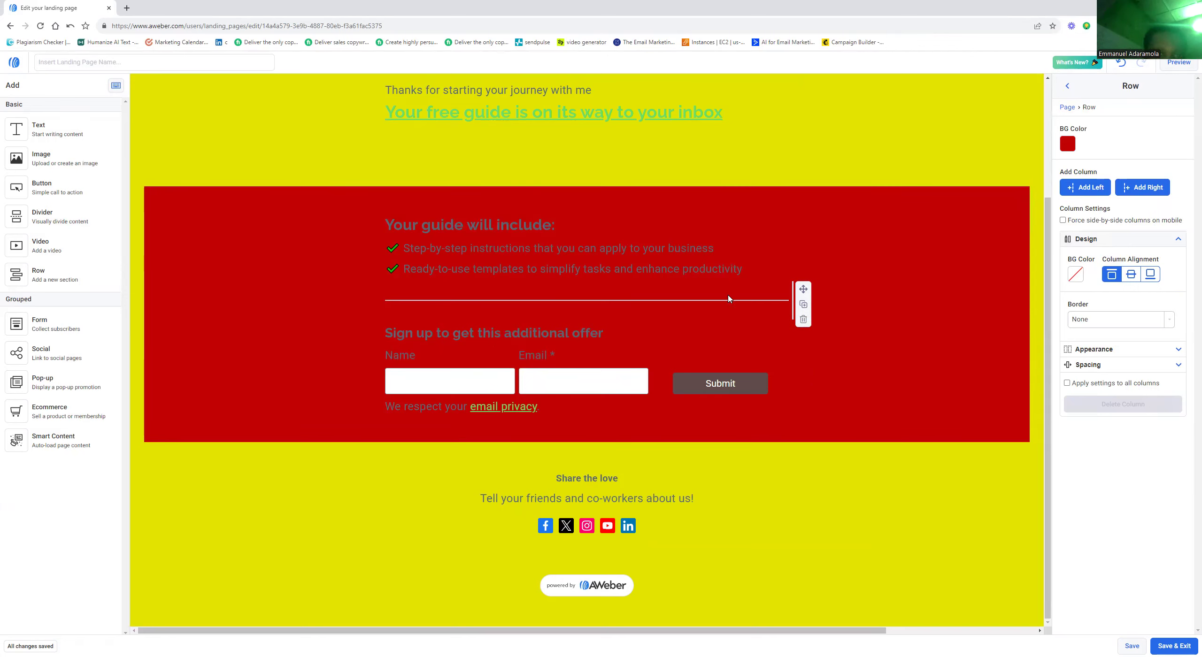
Step: Turn the whole heading "Your guide will include:" into a link that opens in a new tab
{"action": "left_click", "coordinate": [445, 221]}
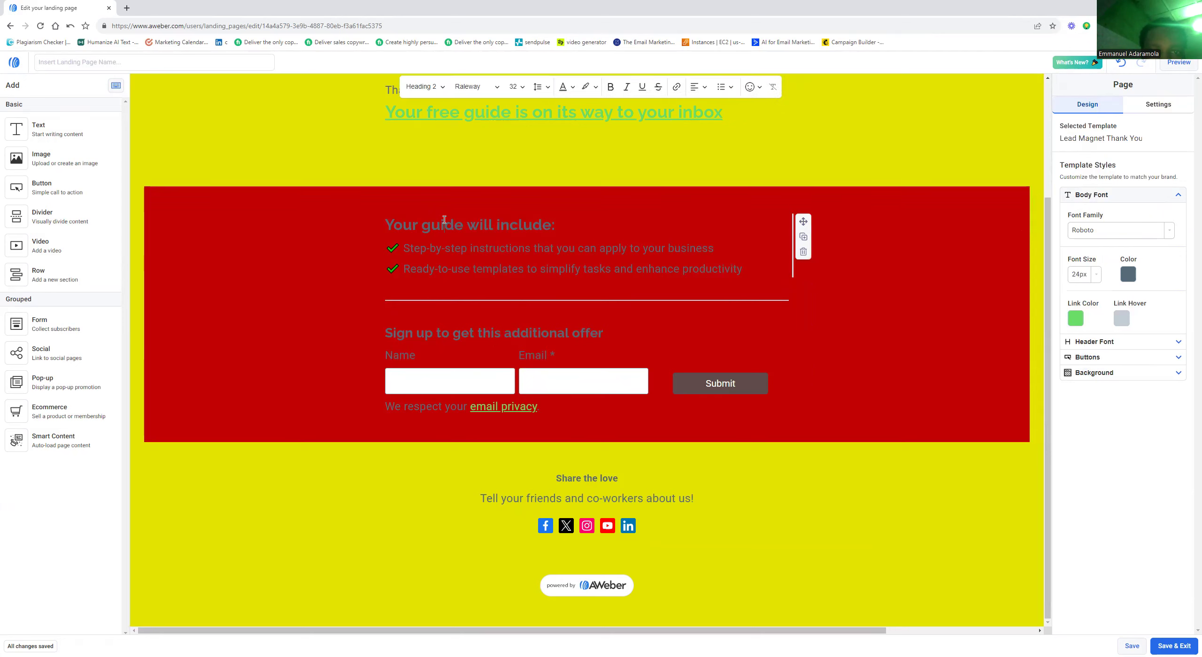
{"action": "left_click", "coordinate": [487, 225]}
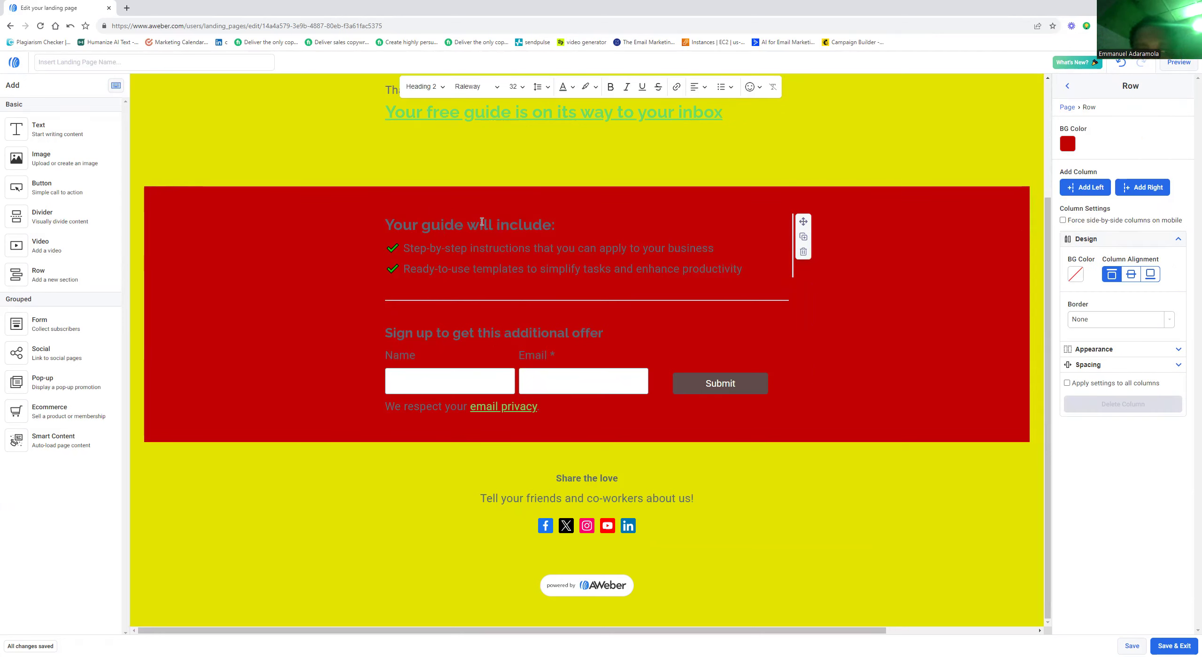
{"action": "left_click_drag", "start_coordinate": [480, 225], "coordinate": [561, 227]}
{"action": "triple_click", "coordinate": [453, 224]}
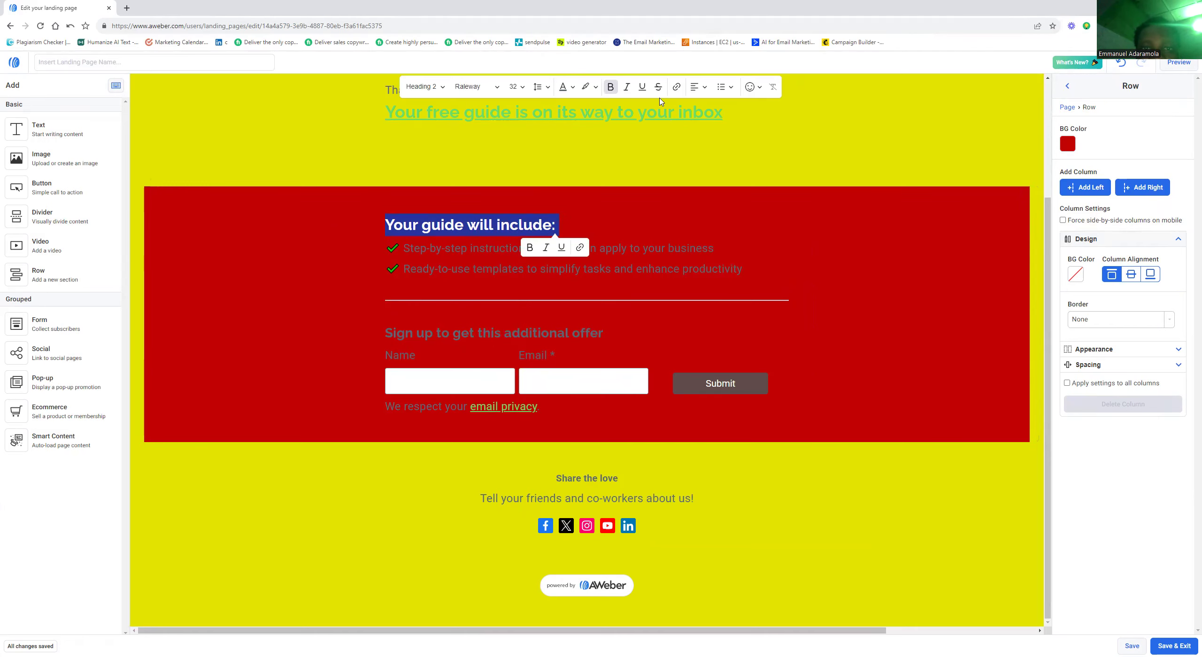
{"action": "left_click", "coordinate": [676, 88]}
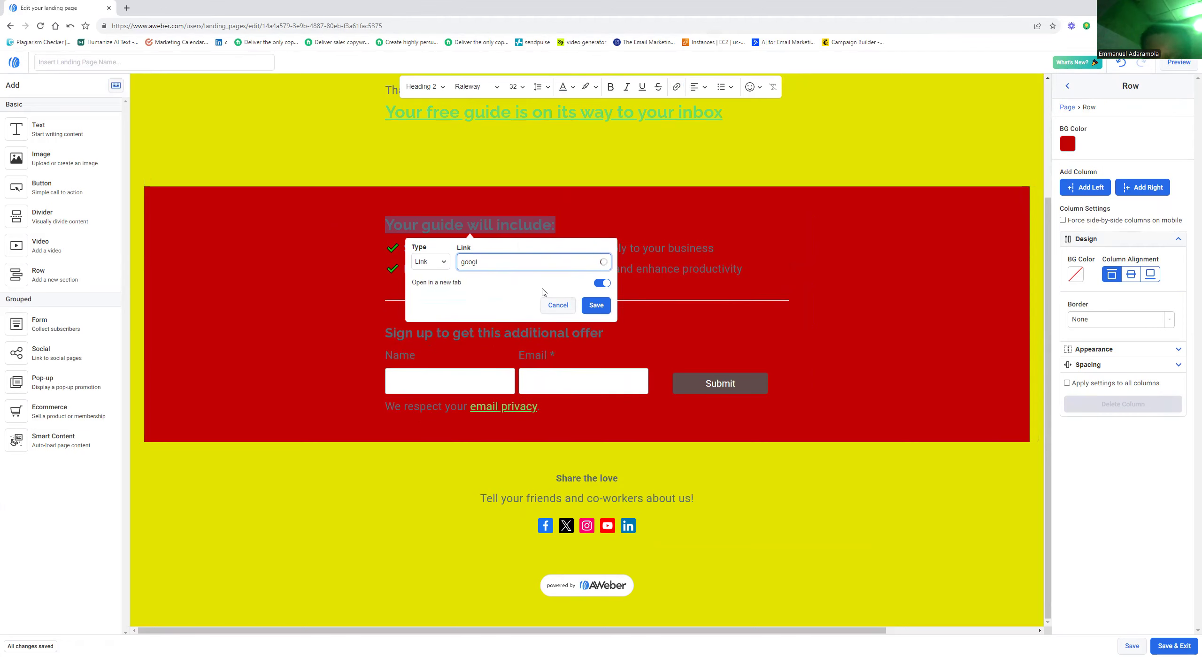
{"action": "key", "text": "BackSpace"}
{"action": "key", "text": "BackSpace"}
{"action": "key", "text": "BackSpace"}
{"action": "key", "text": "BackSpace"}
{"action": "left_click", "coordinate": [597, 306]}
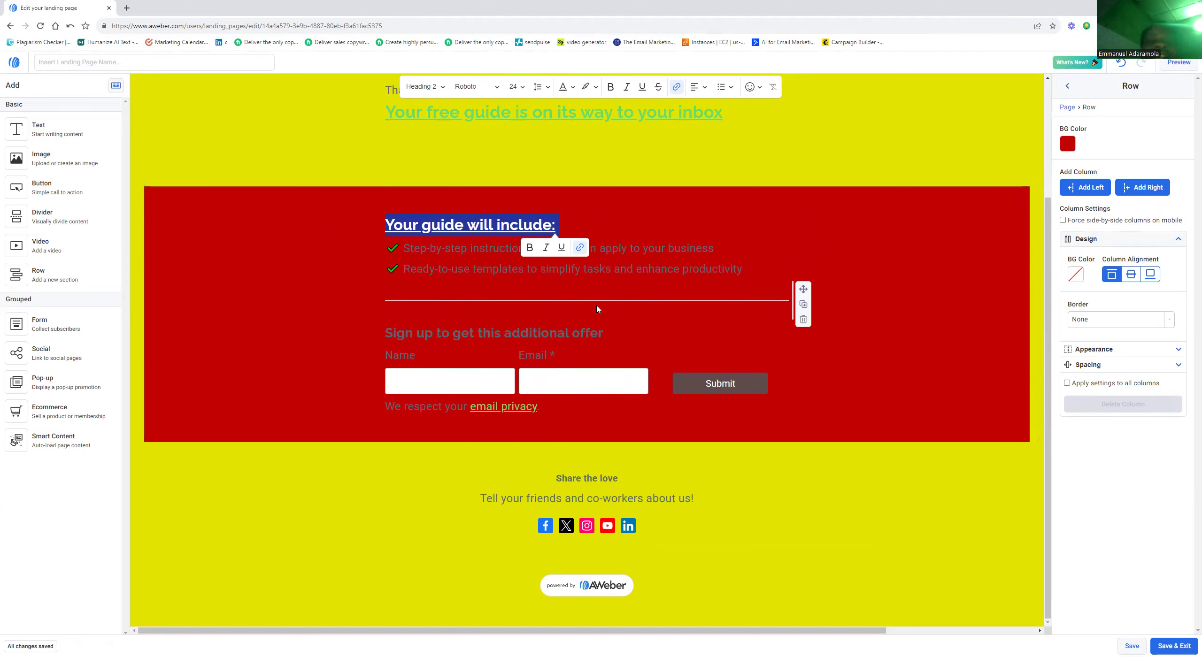
{"action": "left_click", "coordinate": [657, 238]}
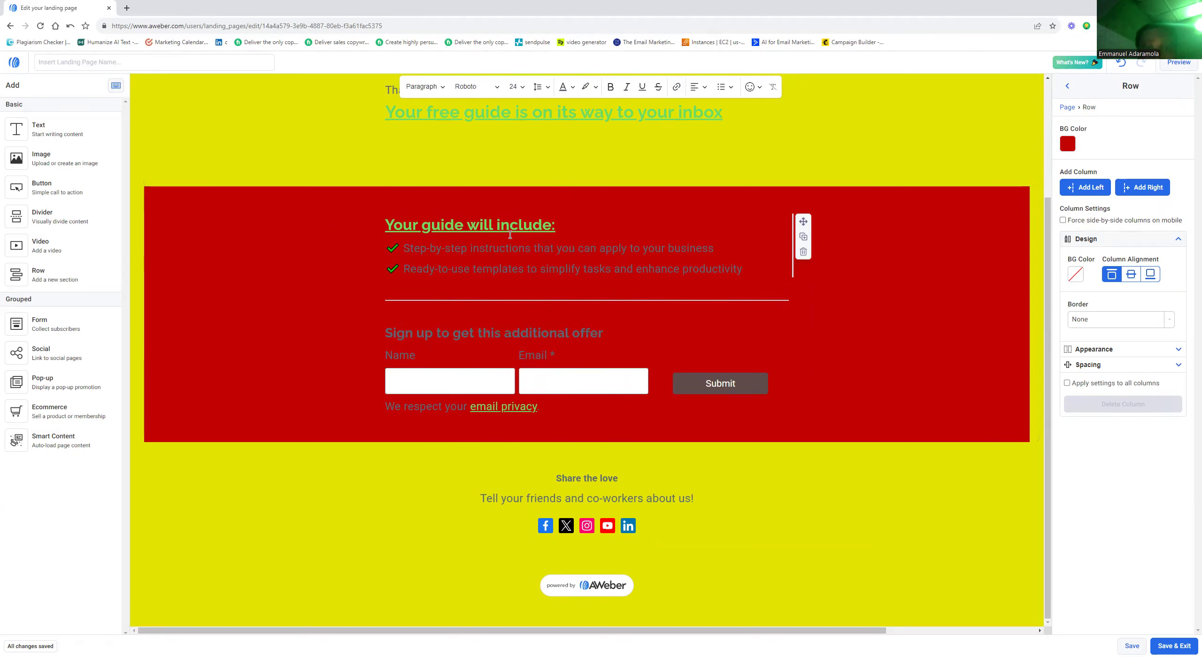
Step: Add the custom Birthday field to the sign-up form
{"action": "left_click", "coordinate": [446, 374]}
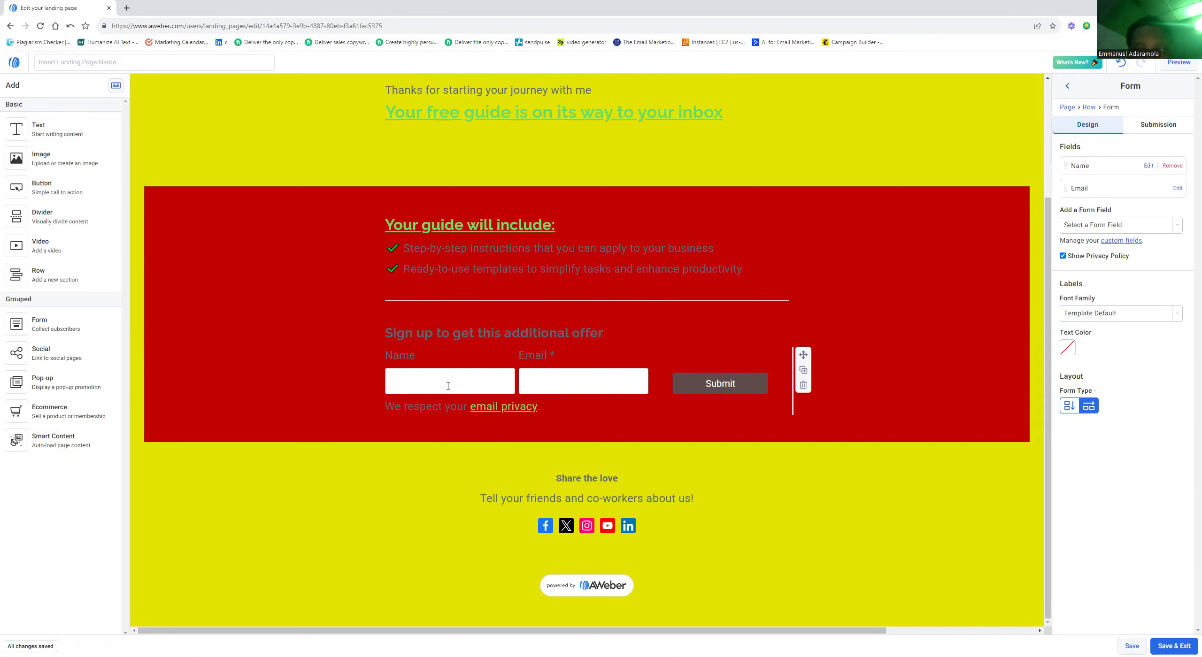
{"action": "left_click", "coordinate": [1177, 227]}
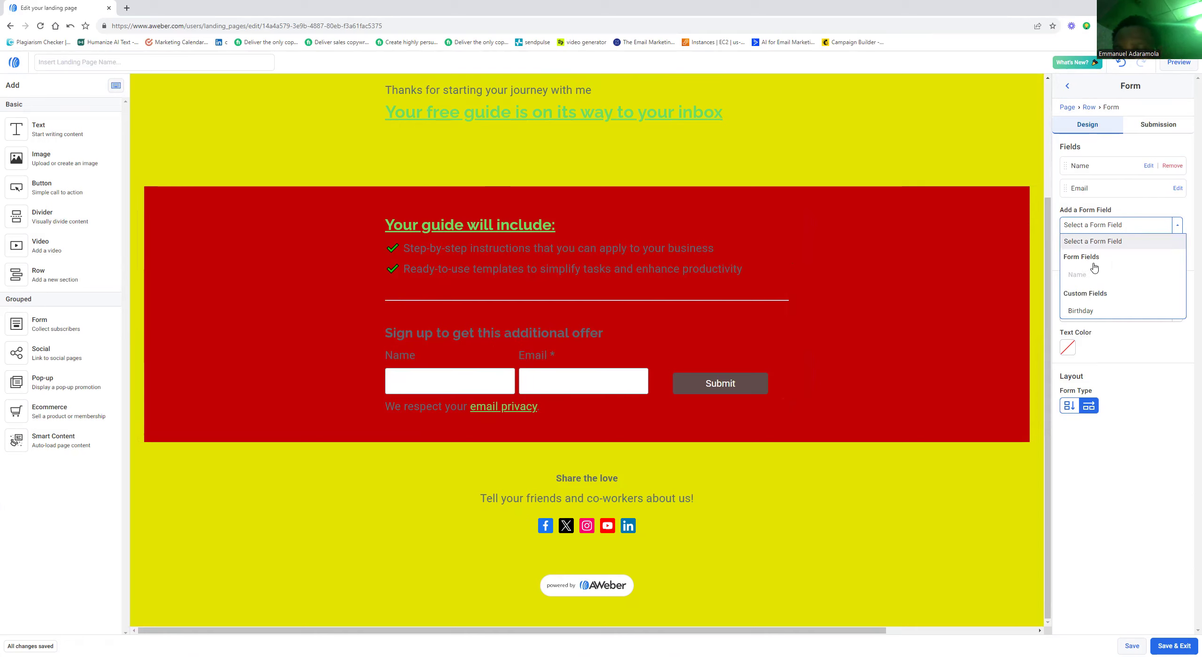
{"action": "left_click", "coordinate": [1085, 312]}
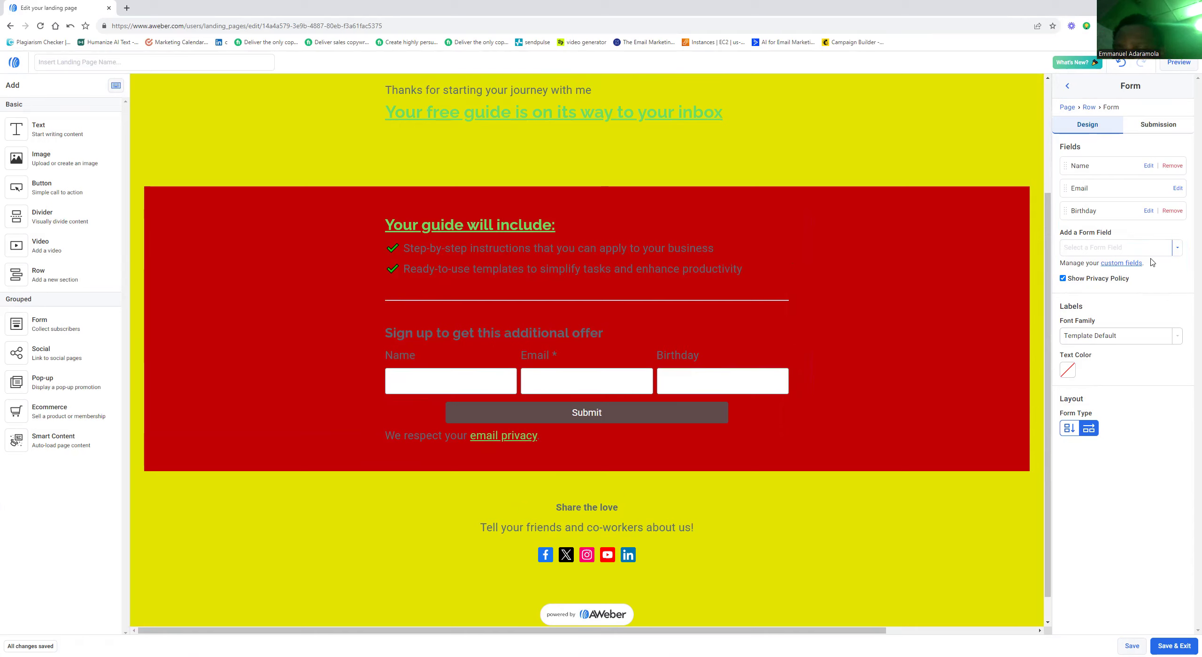
{"action": "left_click", "coordinate": [854, 412]}
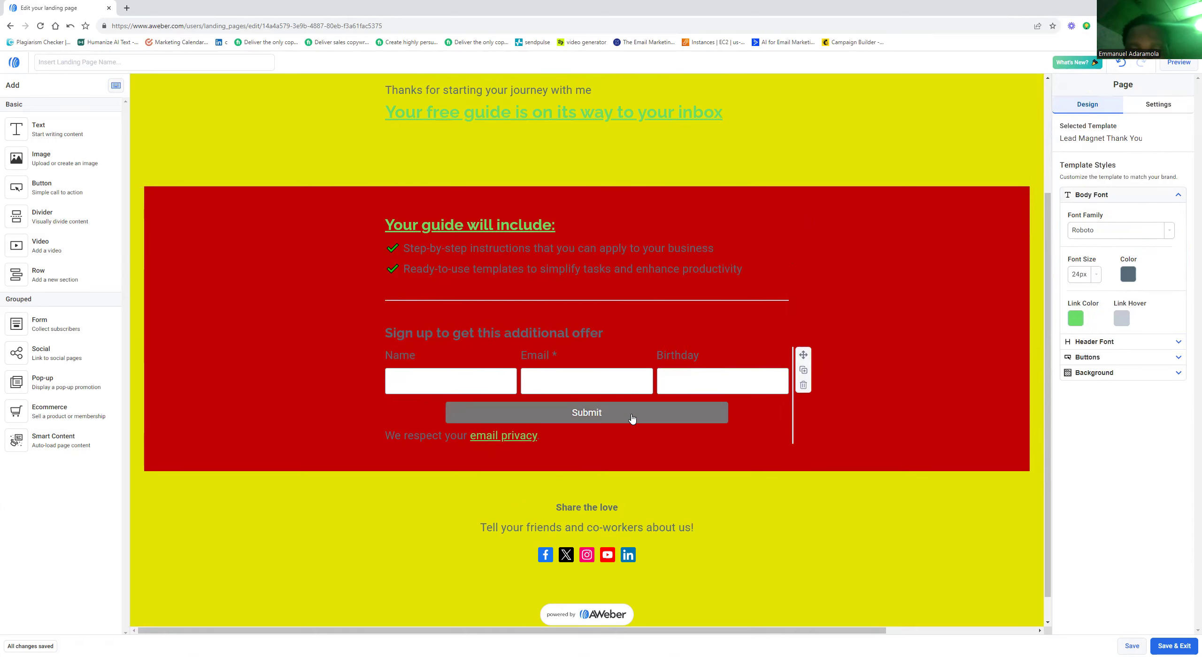
Step: Mark the sign-up form's Birthday field as required and save the landing page
{"action": "left_click", "coordinate": [582, 405]}
{"action": "left_click", "coordinate": [578, 393]}
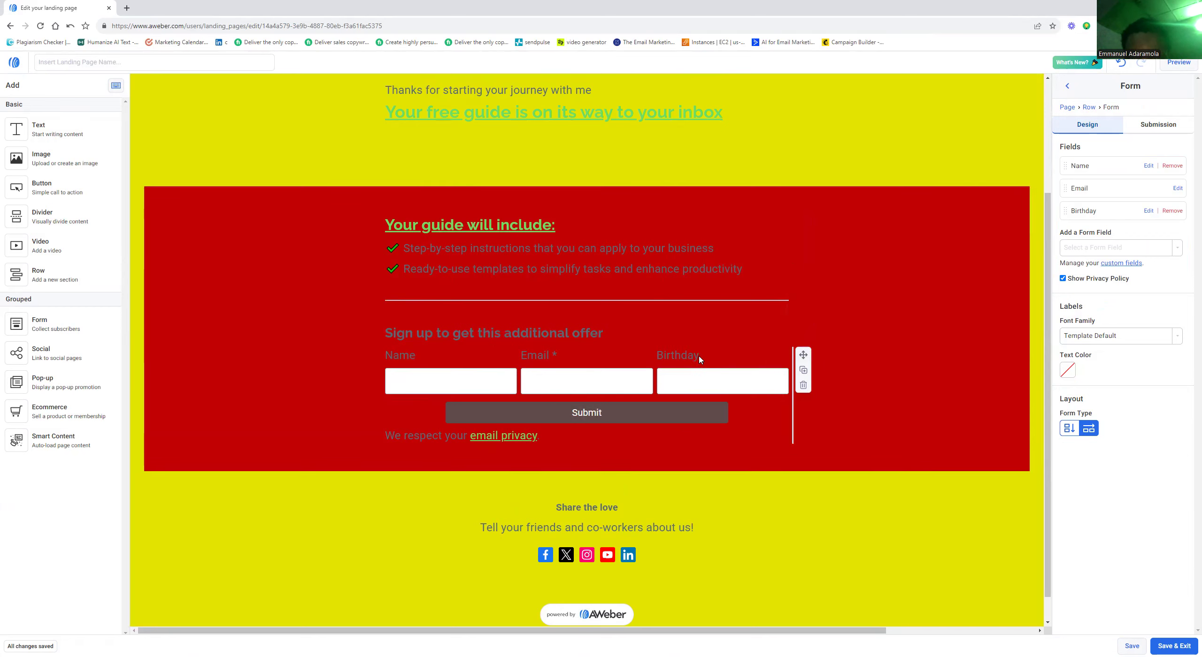
{"action": "left_click", "coordinate": [1149, 211]}
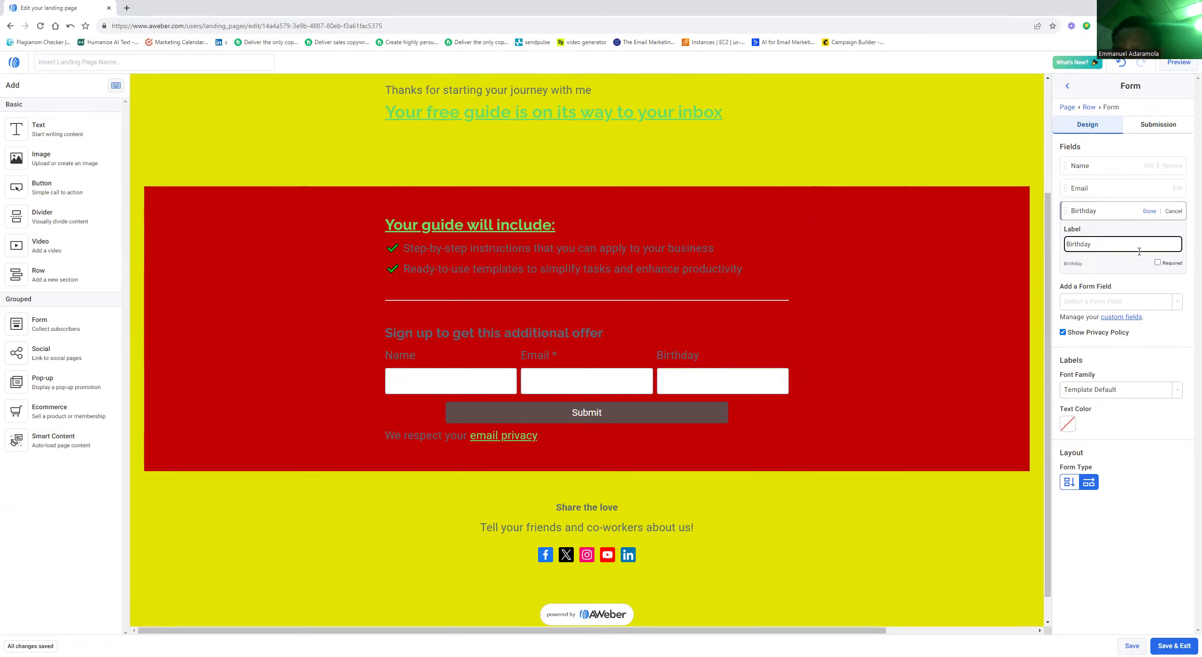
{"action": "left_click", "coordinate": [1157, 263]}
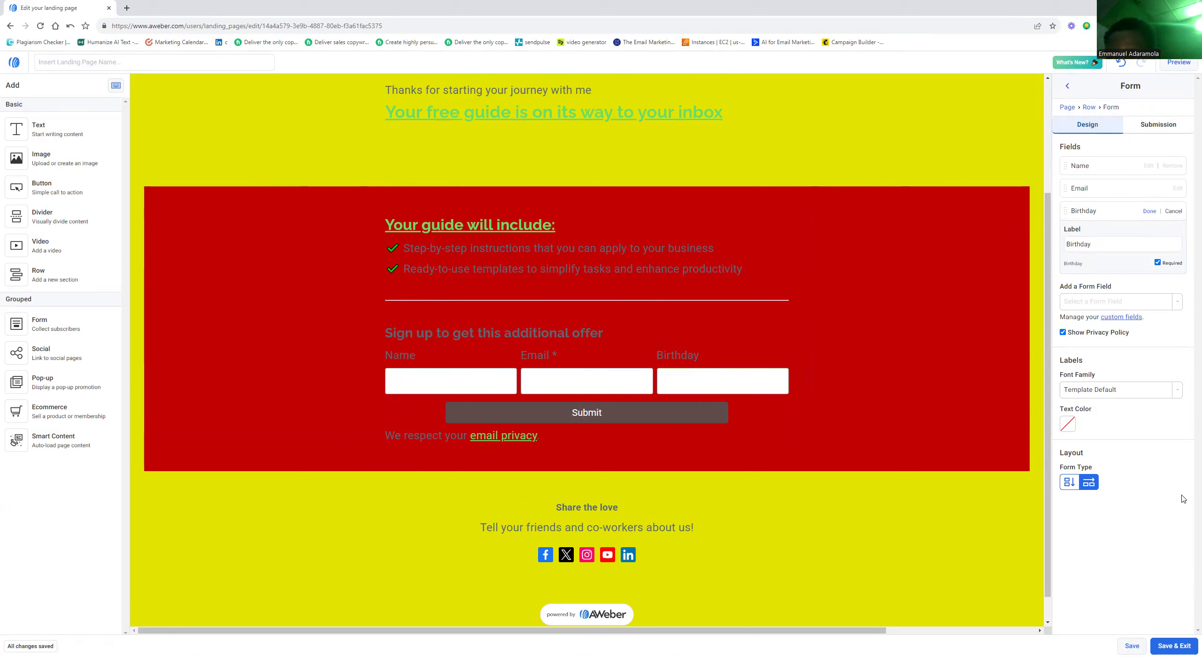
{"action": "left_click", "coordinate": [1132, 646]}
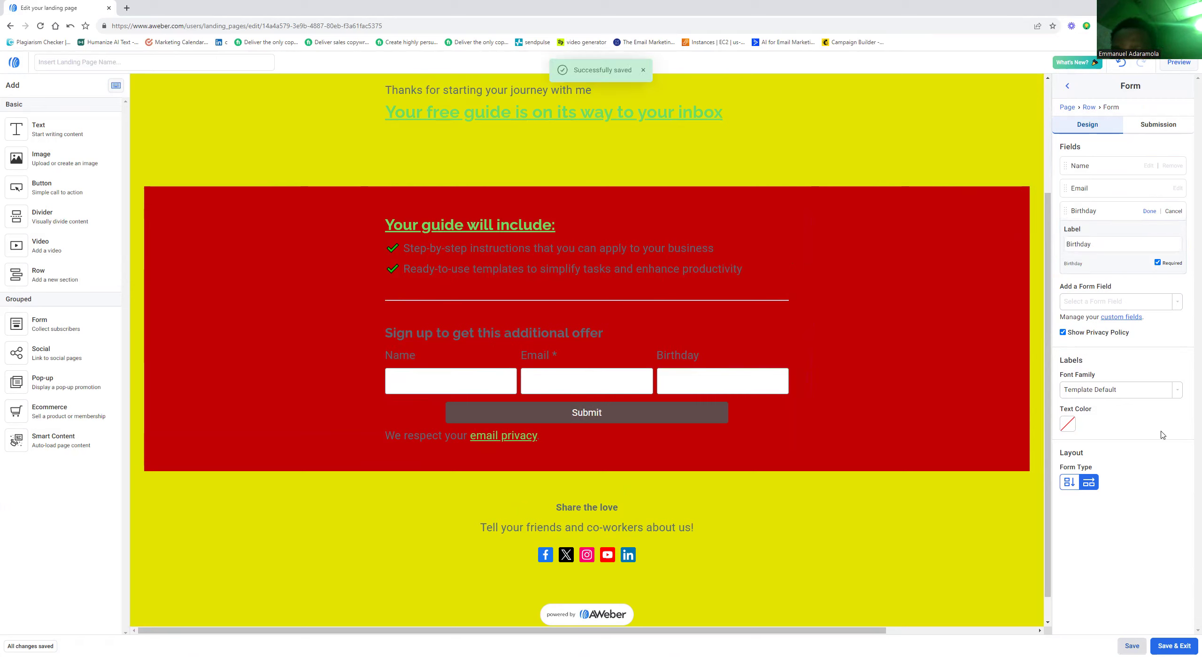
Step: Hide the sign-up form's privacy policy line and show it again
{"action": "left_click", "coordinate": [1078, 333]}
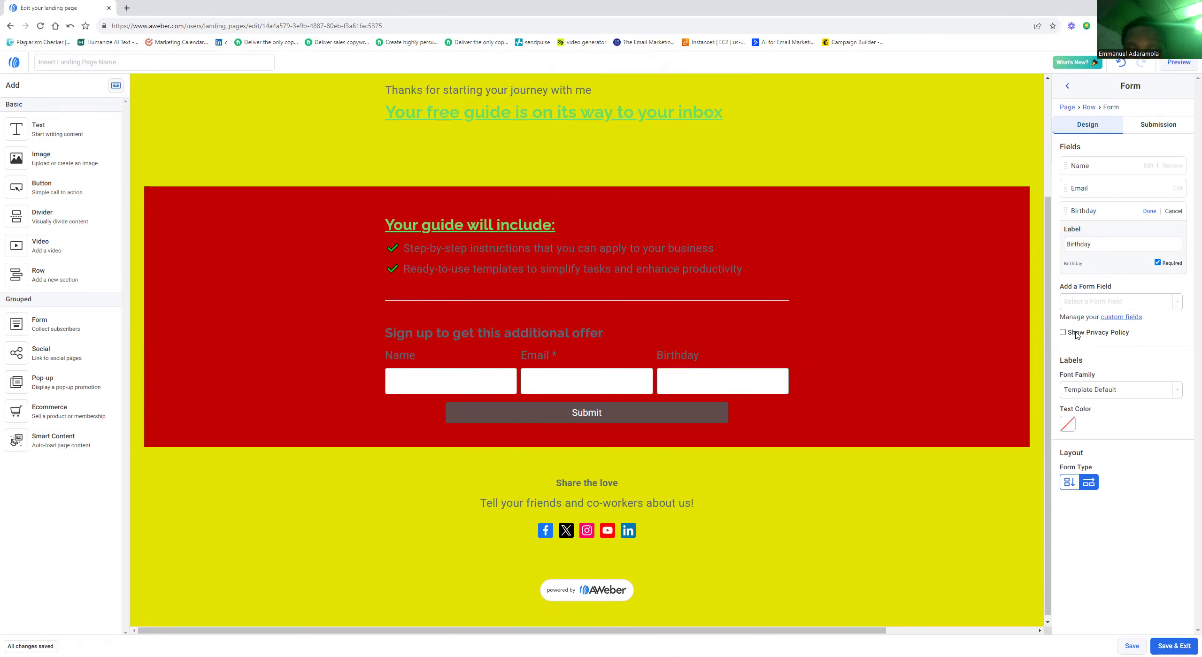
{"action": "left_click", "coordinate": [1077, 334]}
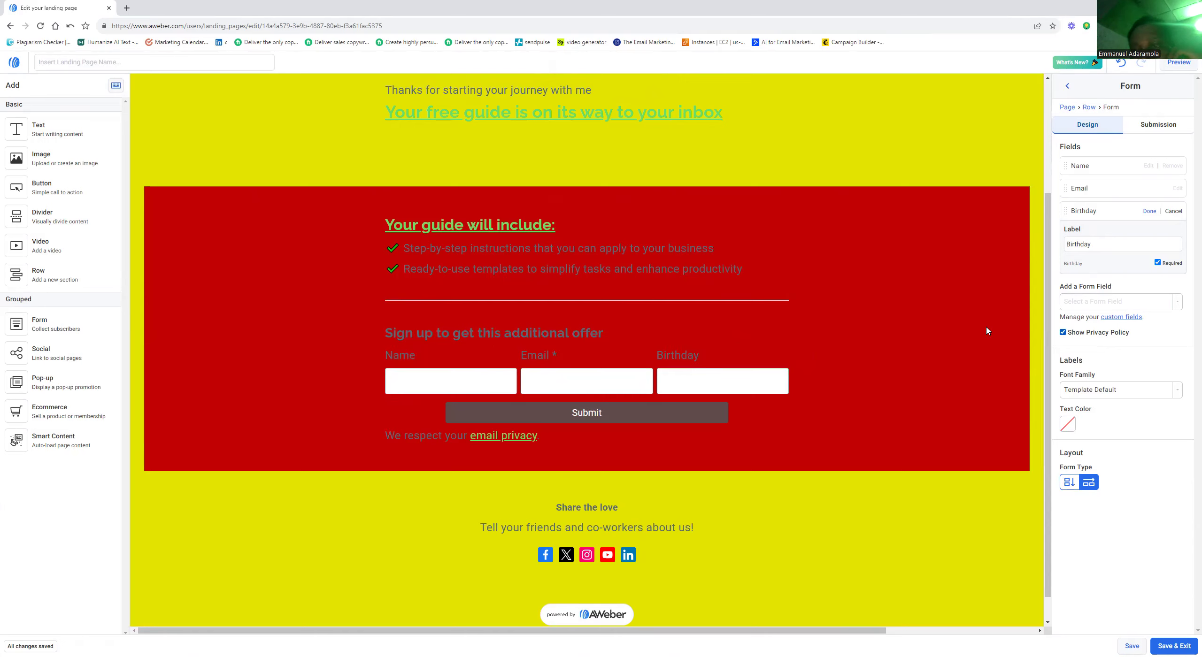
Step: Add two empty columns to the red row, beside the column holding the guide text and form
{"action": "left_click", "coordinate": [362, 388]}
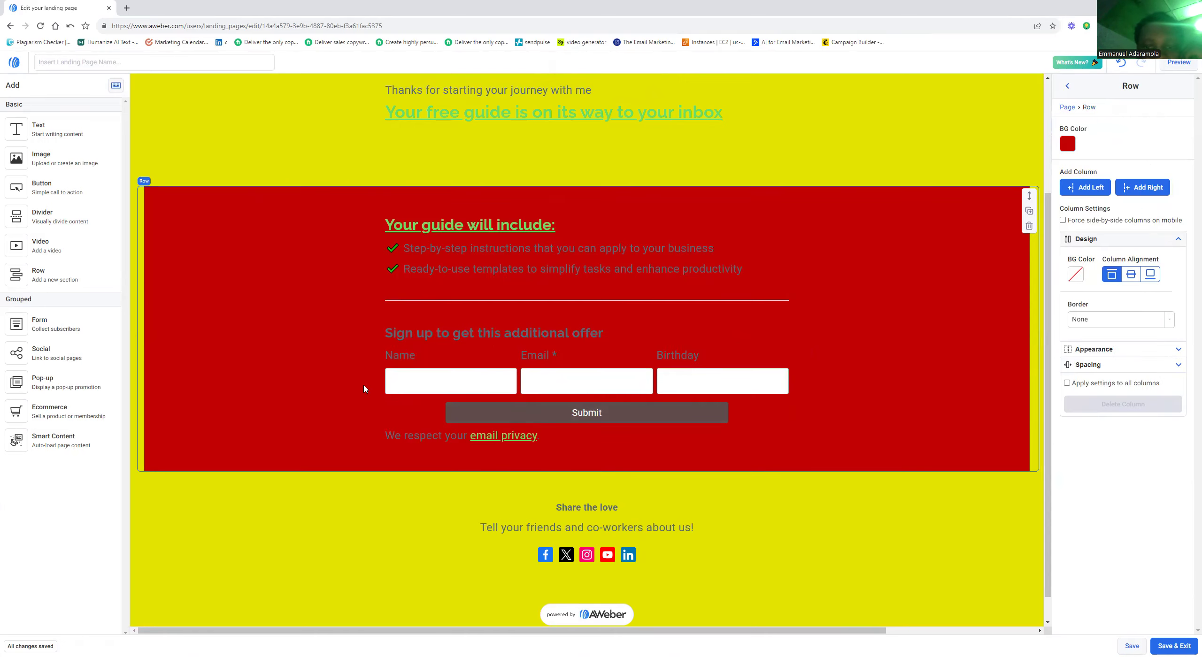
{"action": "left_click", "coordinate": [1150, 188]}
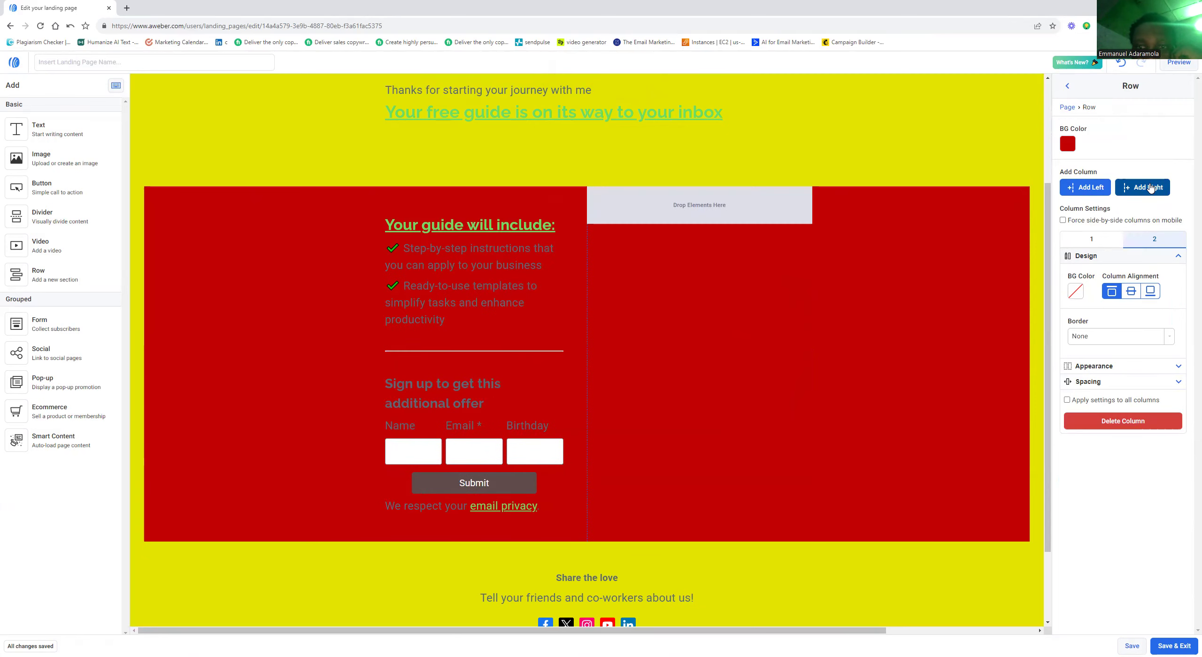
{"action": "left_click", "coordinate": [1080, 188]}
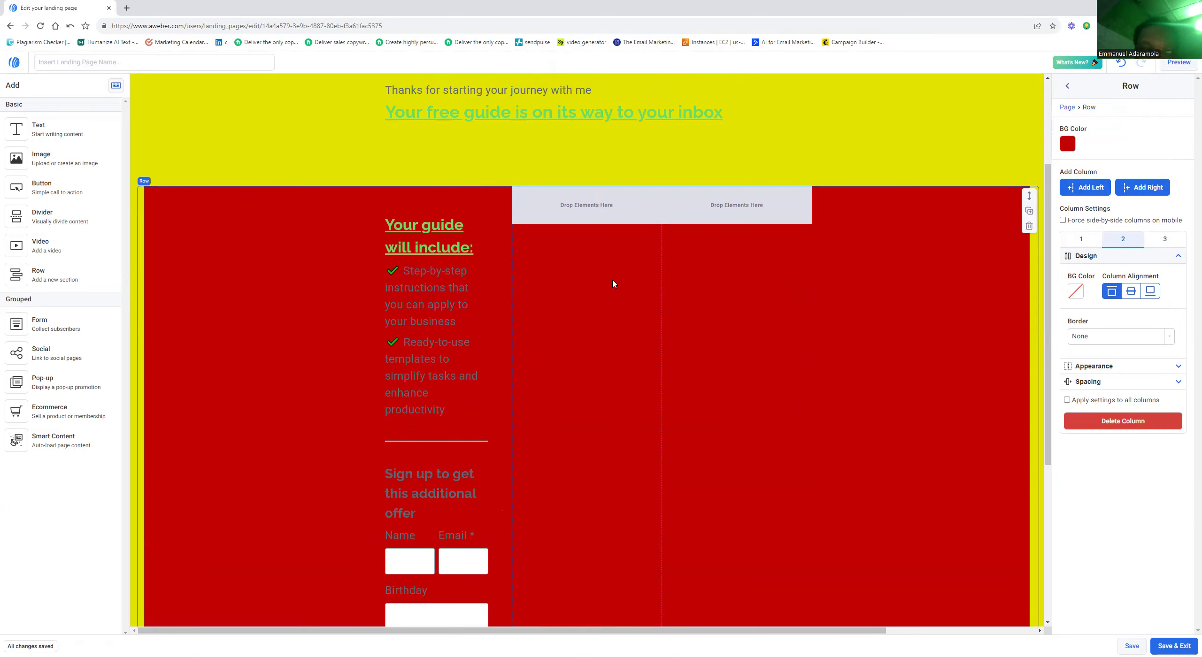
Step: Place a video element in the empty middle column of the red row
{"action": "left_click_drag", "start_coordinate": [40, 246], "coordinate": [621, 344]}
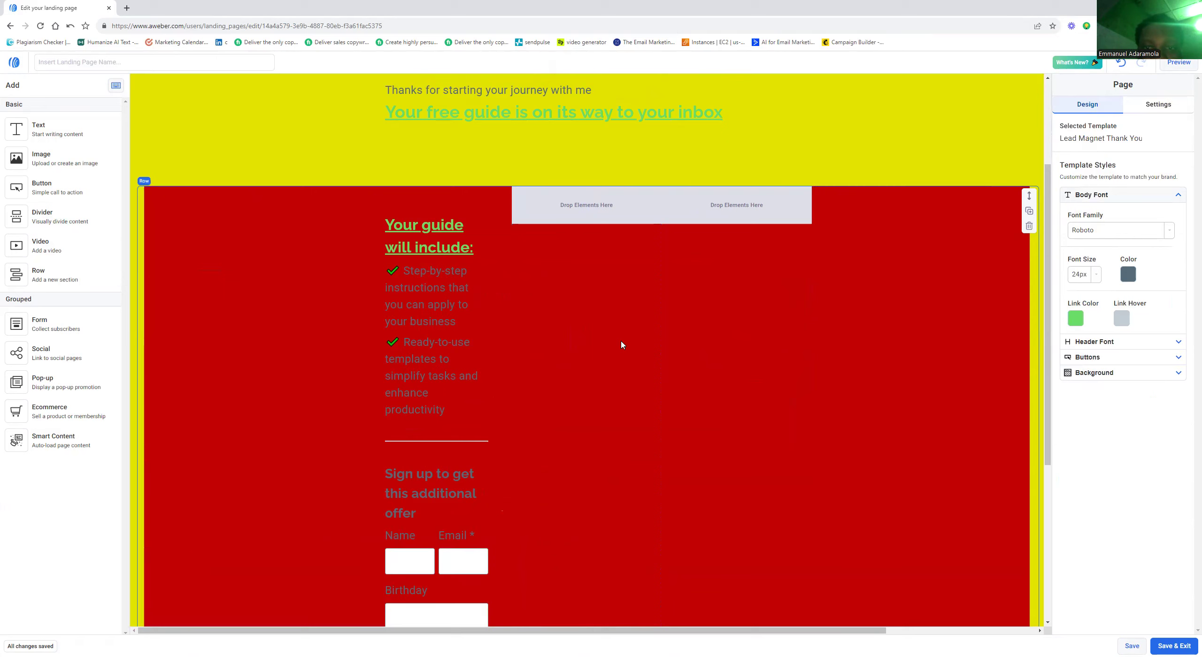
{"action": "left_click_drag", "start_coordinate": [41, 245], "coordinate": [620, 199]}
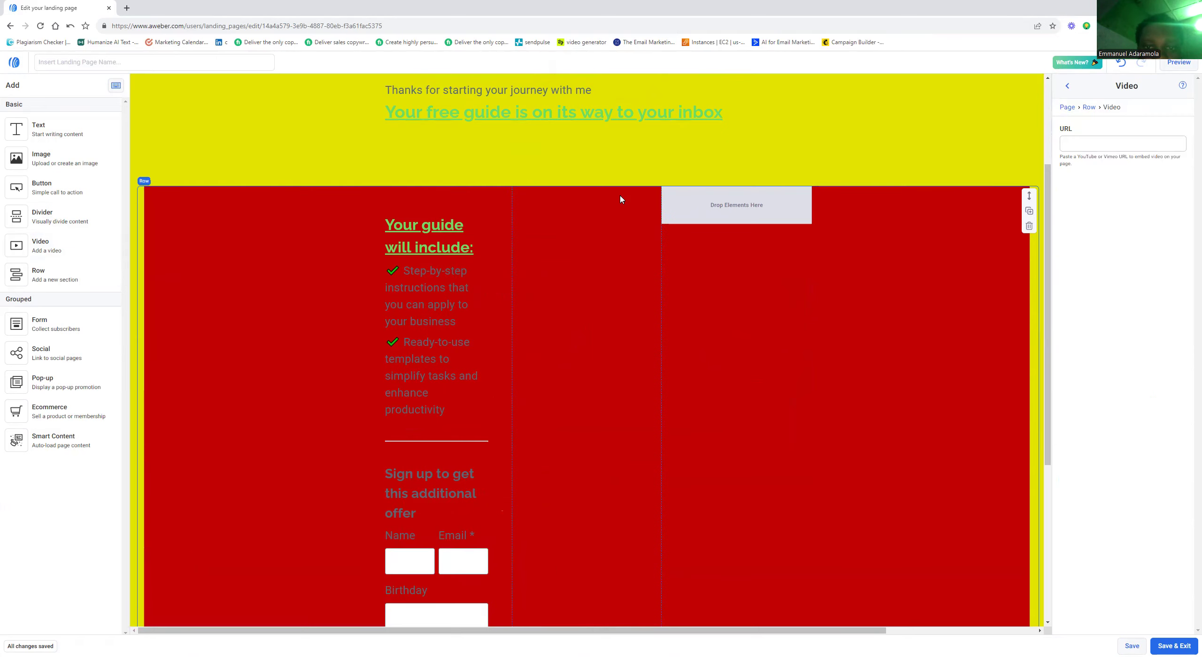
{"action": "left_click", "coordinate": [437, 409]}
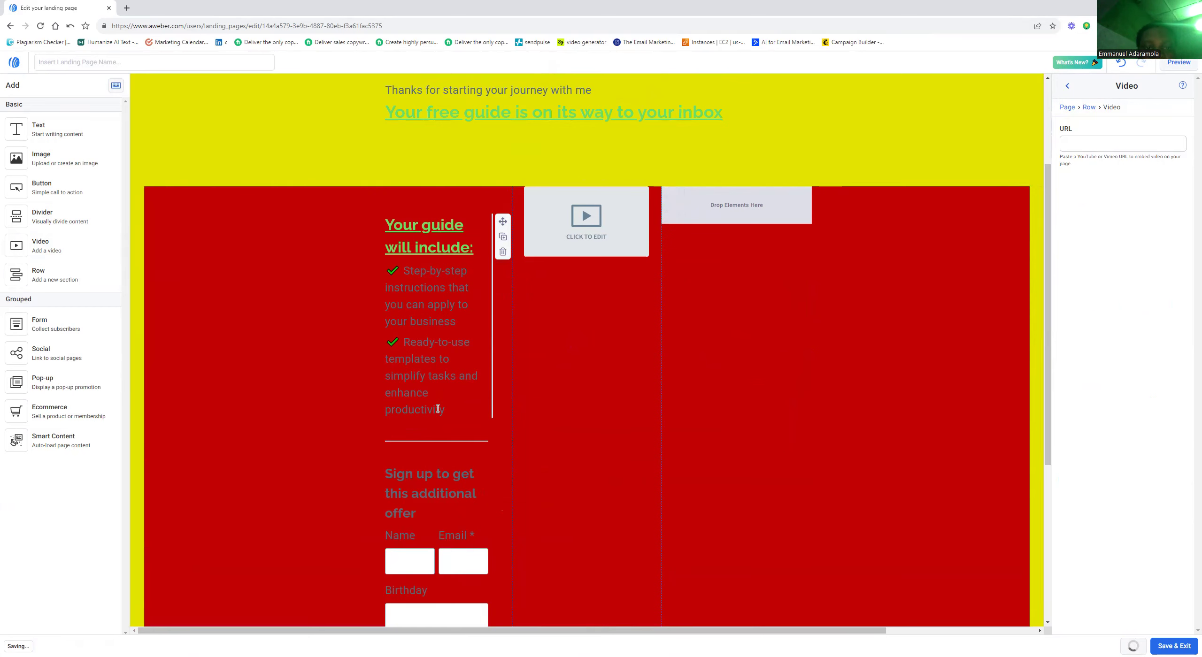
{"action": "scroll", "coordinate": [438, 408], "scroll_direction": "down", "scroll_amount": 2}
{"action": "scroll", "coordinate": [438, 409], "scroll_direction": "down", "scroll_amount": 4}
{"action": "scroll", "coordinate": [721, 355], "scroll_direction": "up", "scroll_amount": 10}
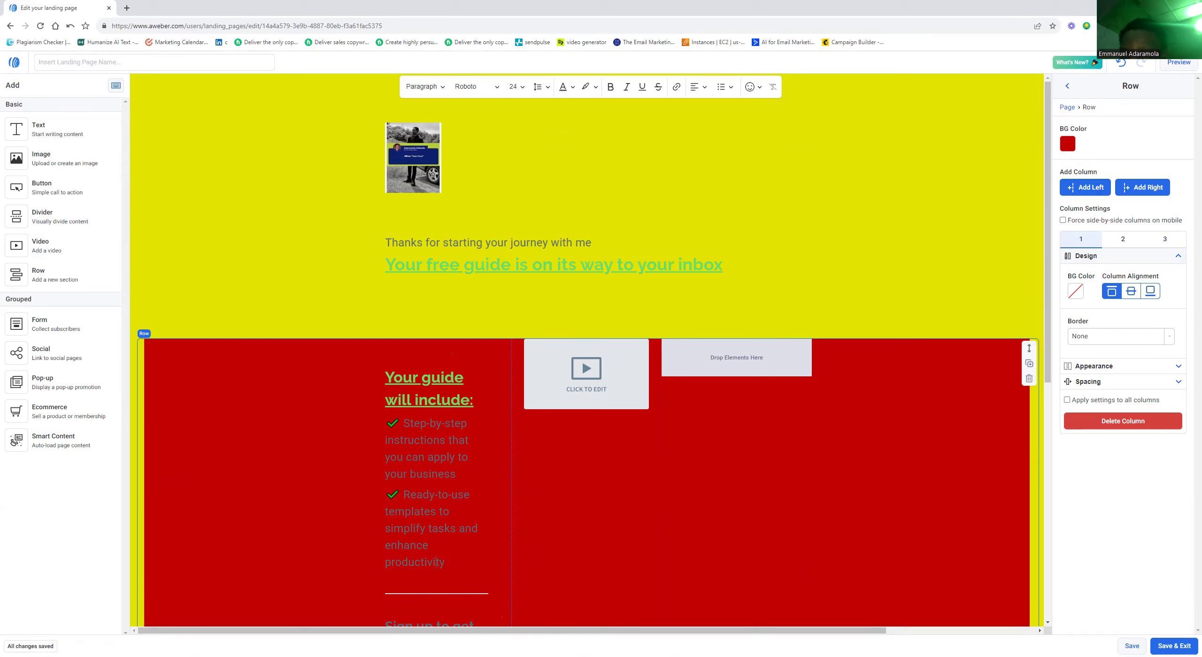
Step: Save the landing page, and give the red row's first column a black background (#000000)
{"action": "left_click", "coordinate": [1132, 647]}
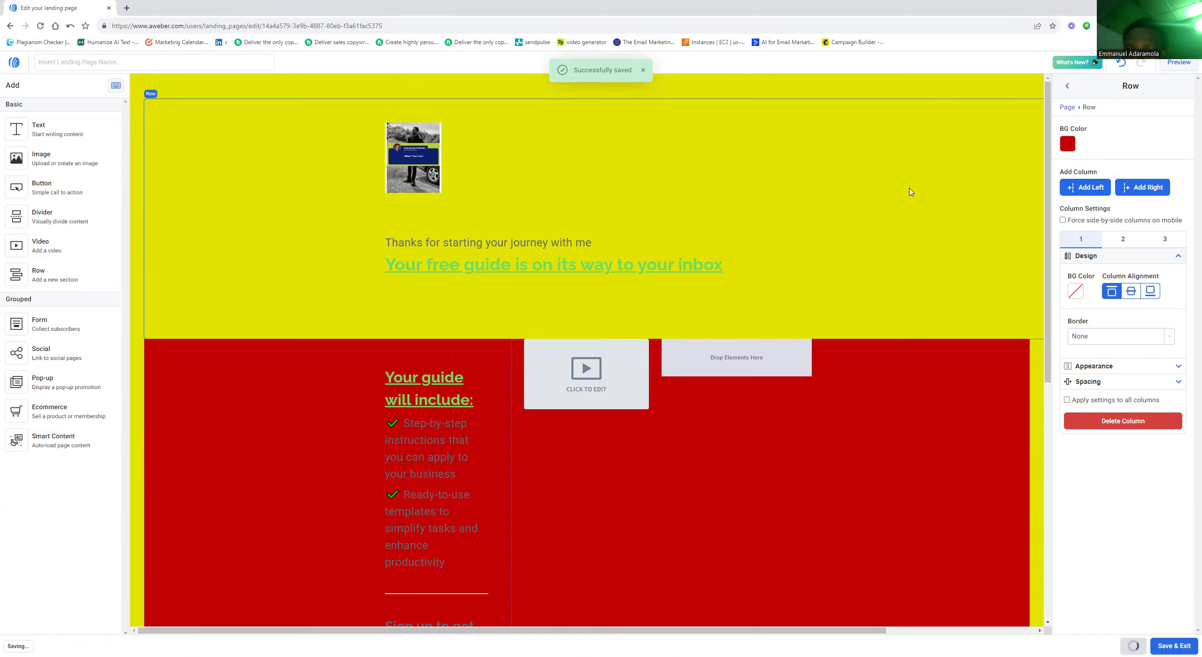
{"action": "left_click", "coordinate": [397, 419]}
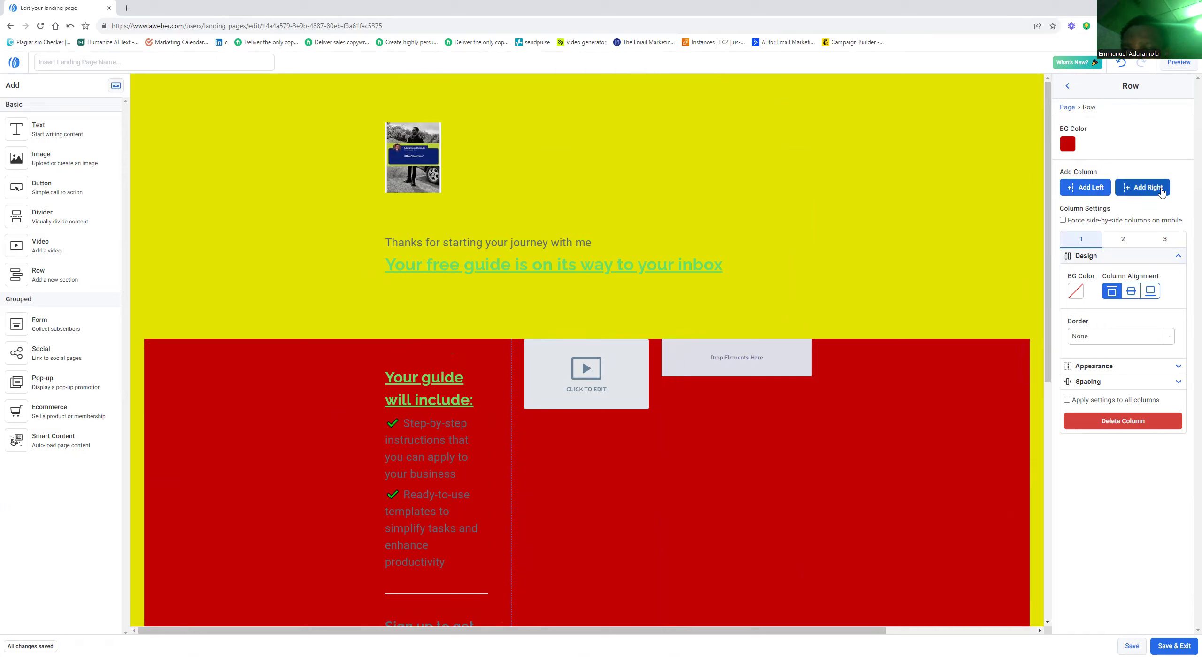
{"action": "left_click", "coordinate": [1123, 240]}
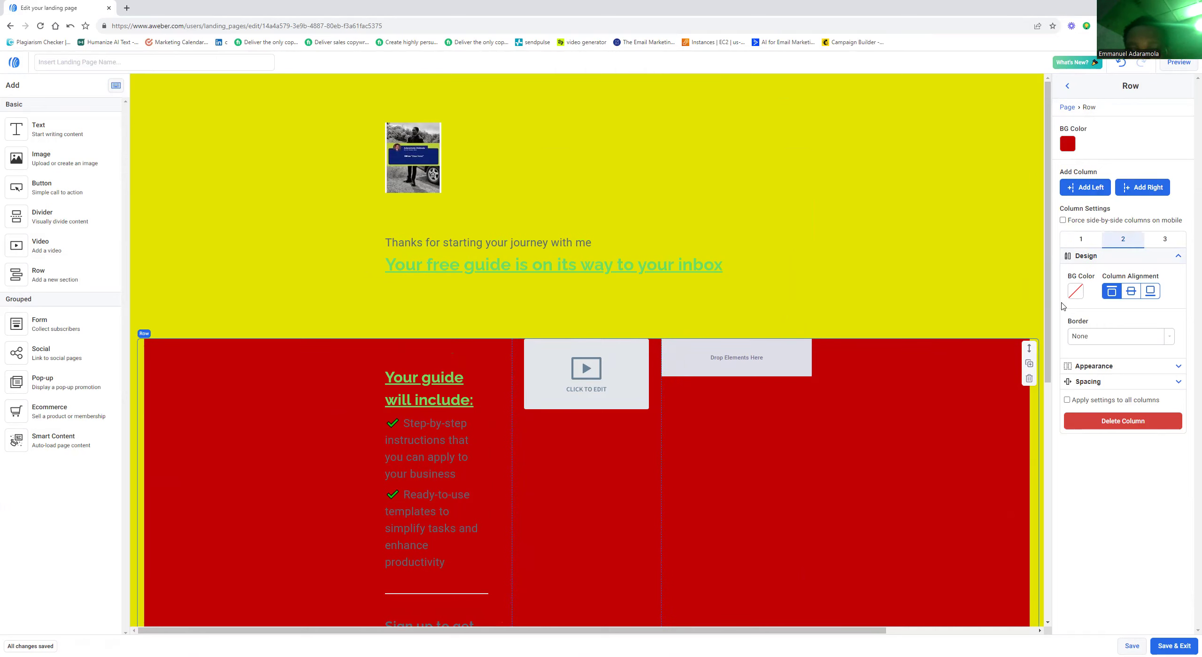
{"action": "left_click", "coordinate": [1093, 243]}
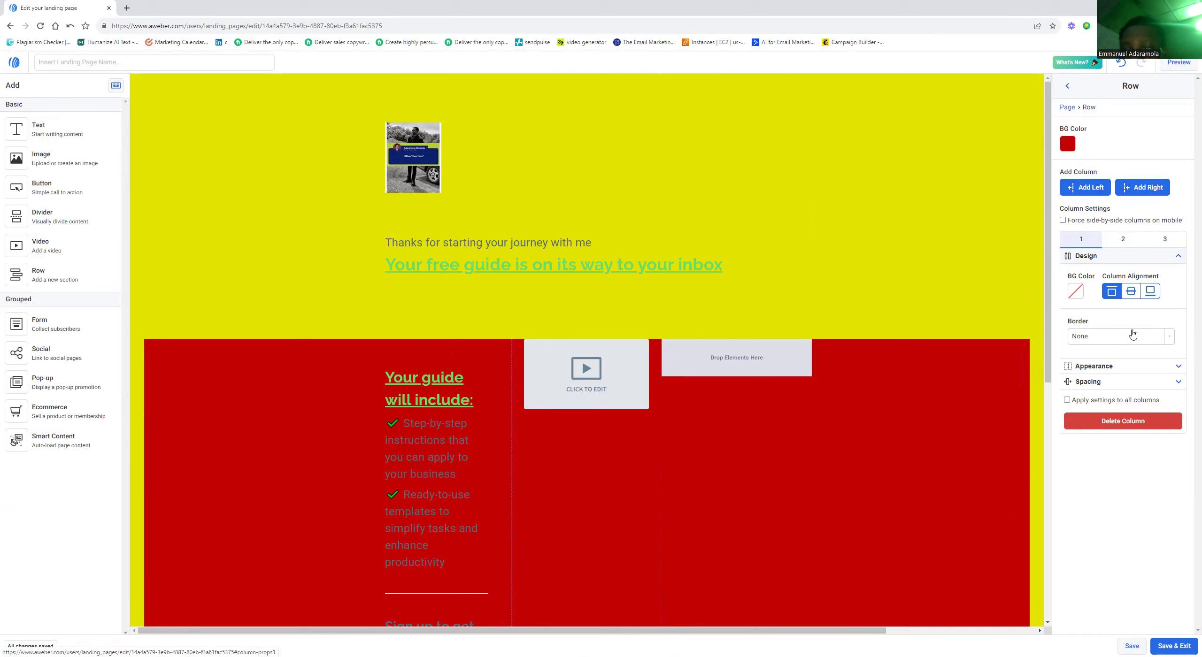
{"action": "left_click", "coordinate": [1077, 293]}
{"action": "left_click_drag", "start_coordinate": [1106, 371], "coordinate": [1084, 407]}
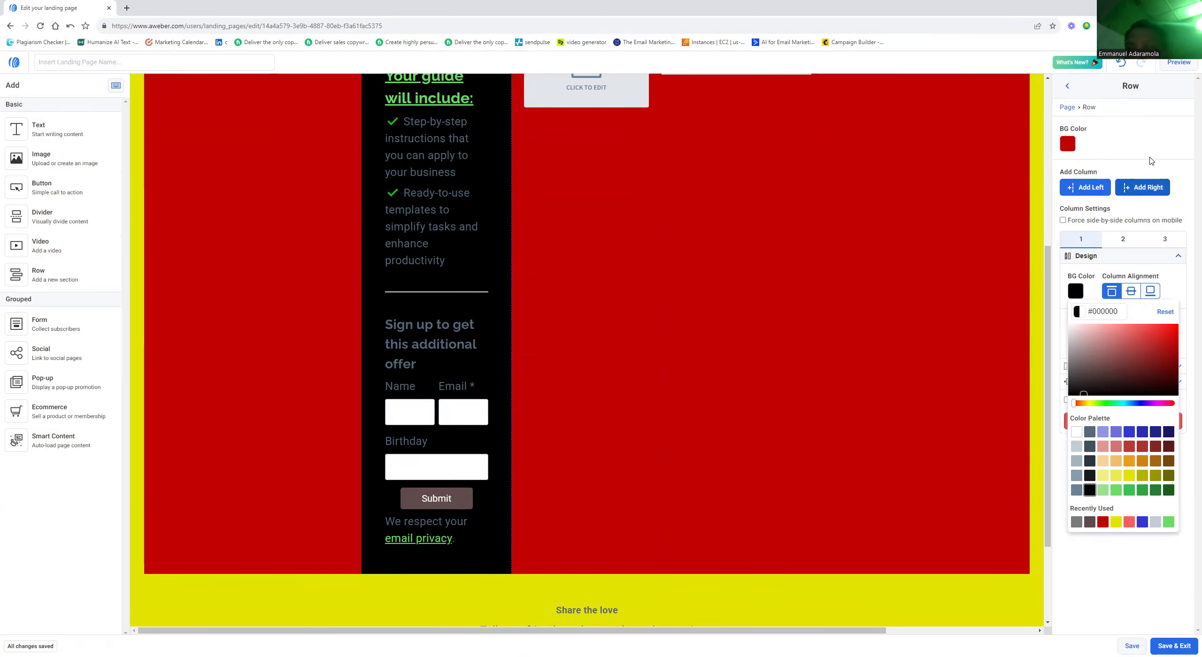
{"action": "left_click", "coordinate": [1189, 178]}
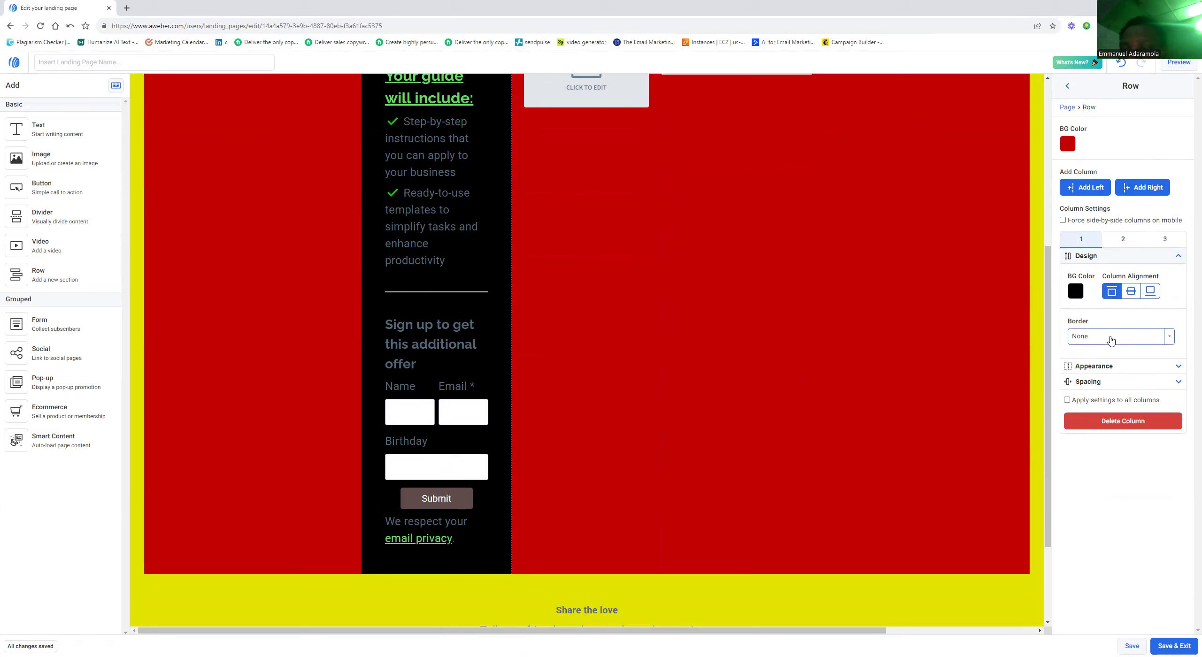
Step: Add a dashed border to the red row's first column and set its width to 26 px
{"action": "left_click", "coordinate": [1168, 338]}
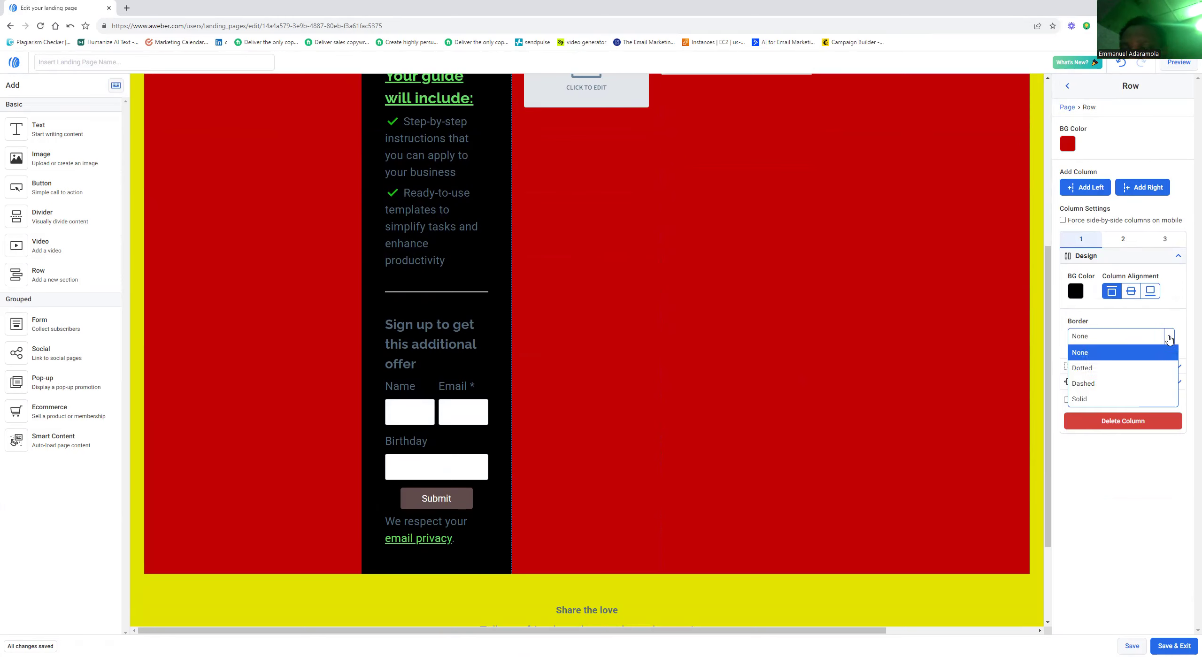
{"action": "left_click", "coordinate": [1106, 386]}
{"action": "left_click", "coordinate": [1089, 375]}
{"action": "left_click", "coordinate": [1089, 369]}
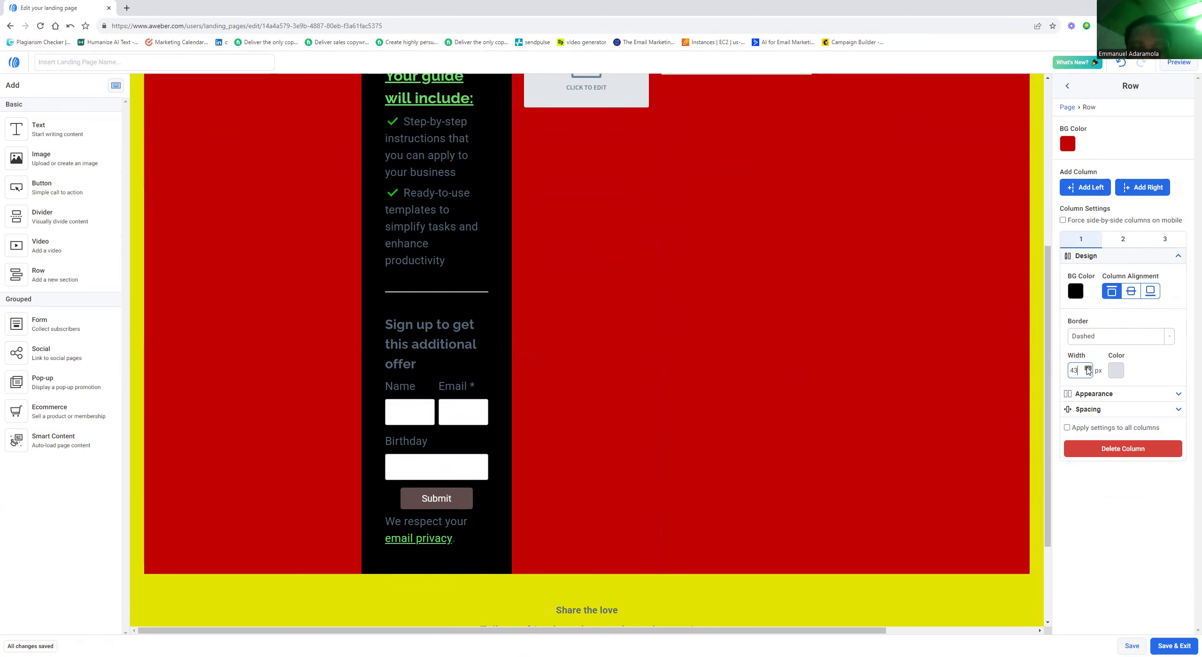
{"action": "left_click", "coordinate": [1088, 368]}
{"action": "right_click", "coordinate": [1088, 370]}
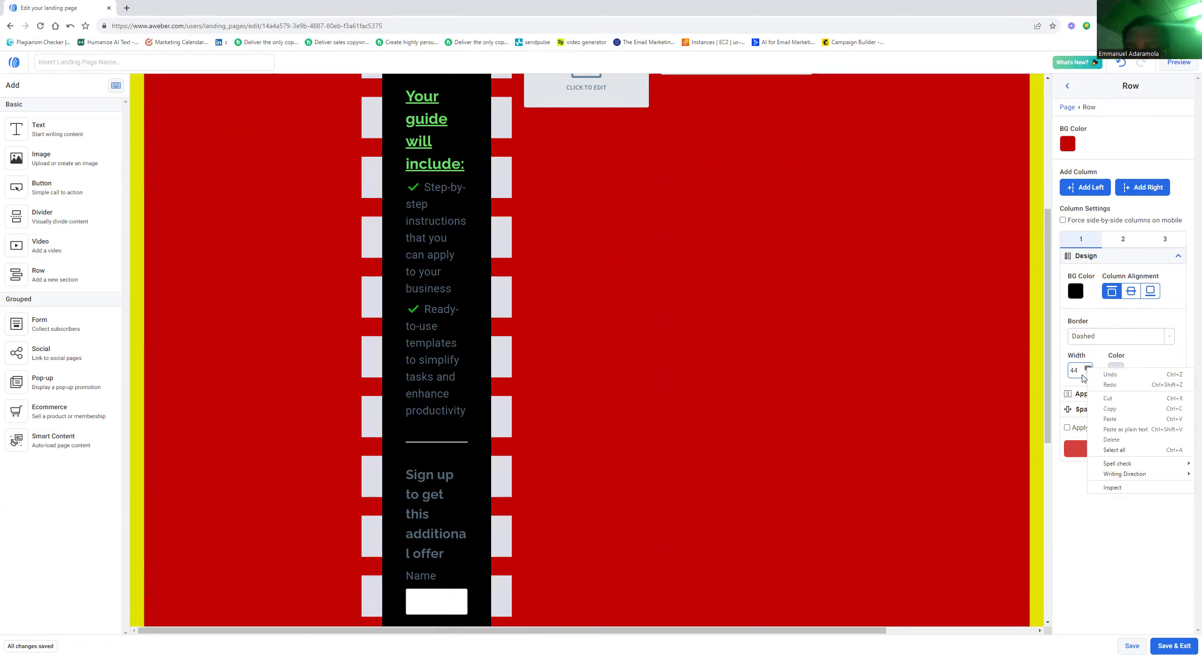
{"action": "left_click", "coordinate": [1080, 373]}
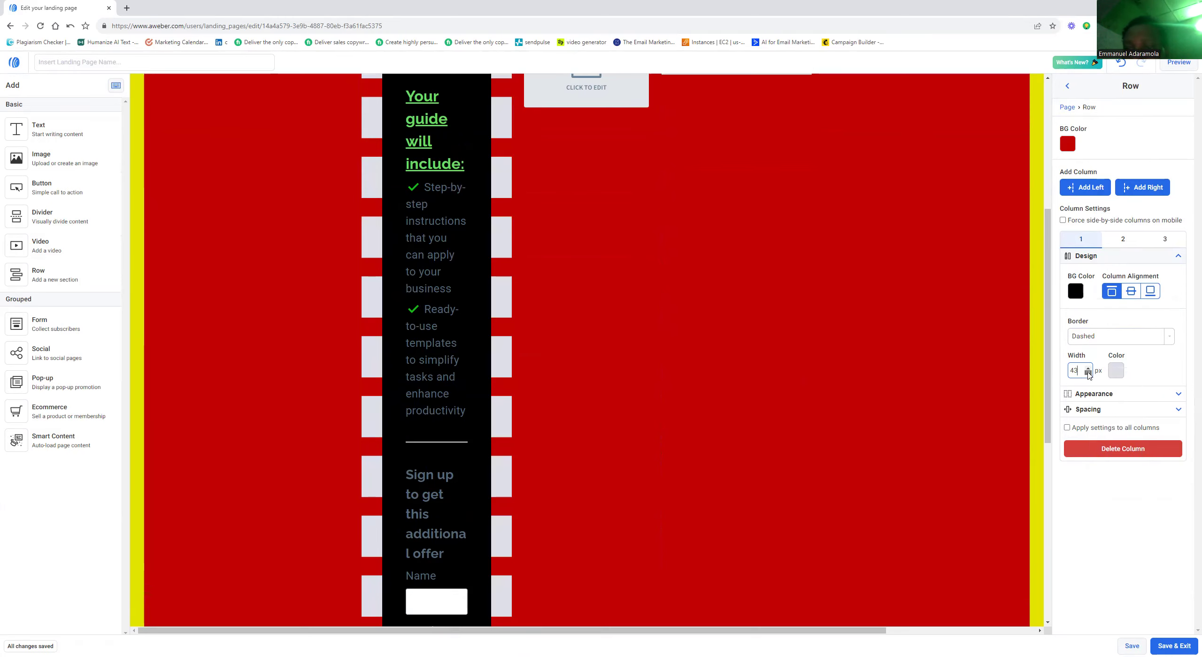
{"action": "left_click", "coordinate": [1088, 373]}
{"action": "left_click", "coordinate": [1089, 374]}
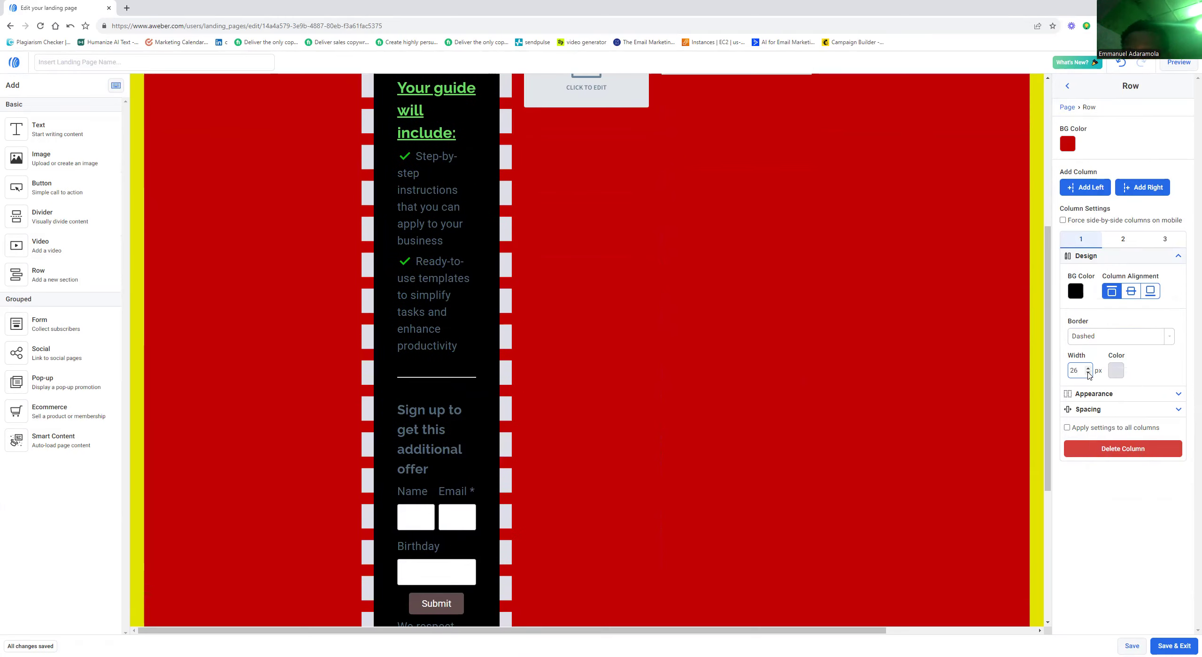
{"action": "right_click", "coordinate": [1088, 374]}
Step: Set the border colour of the red row's first column to blue (#0033FF)
{"action": "left_click", "coordinate": [1115, 369]}
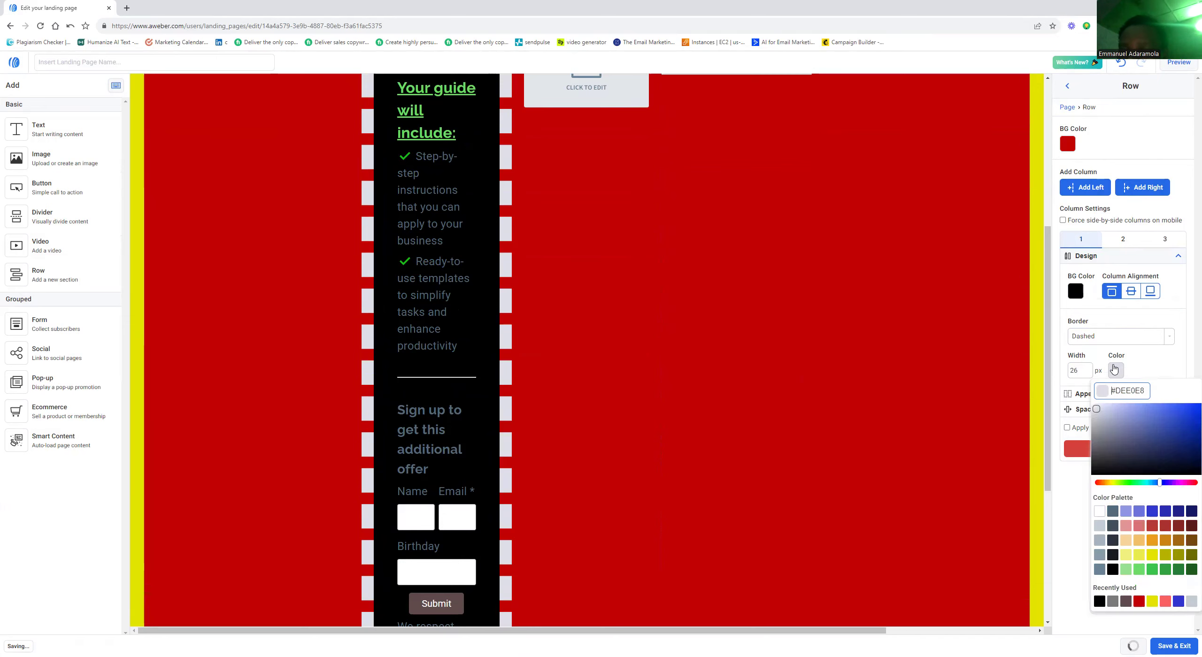
{"action": "left_click_drag", "start_coordinate": [1114, 455], "coordinate": [1201, 404]}
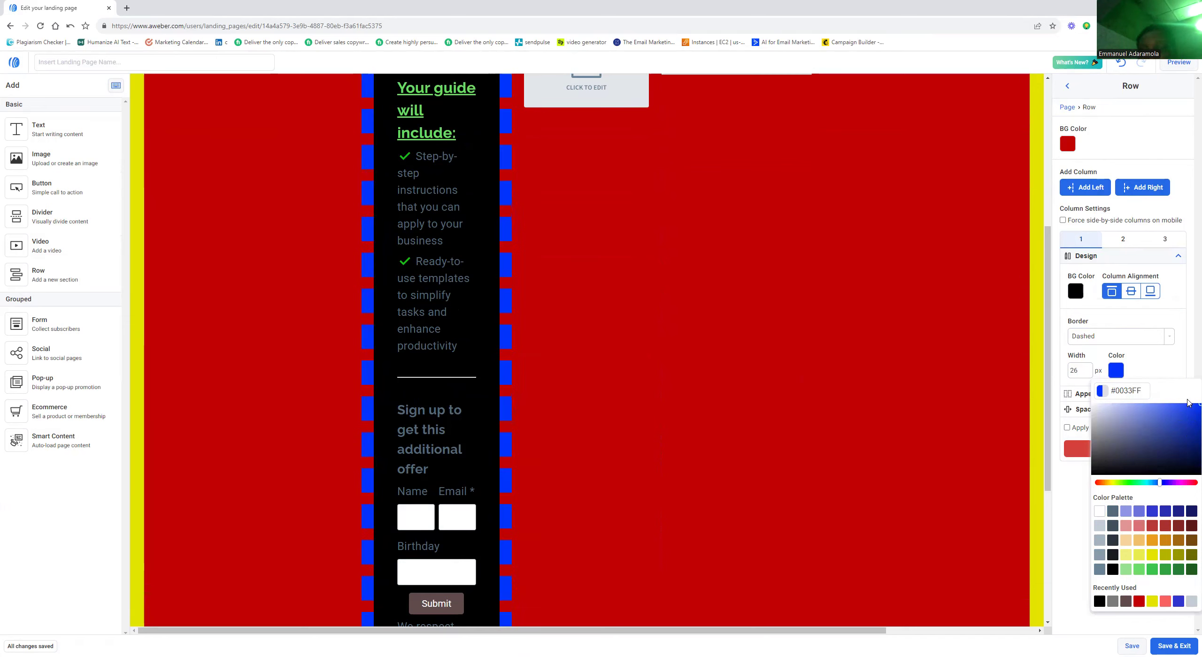
{"action": "left_click", "coordinate": [1172, 368]}
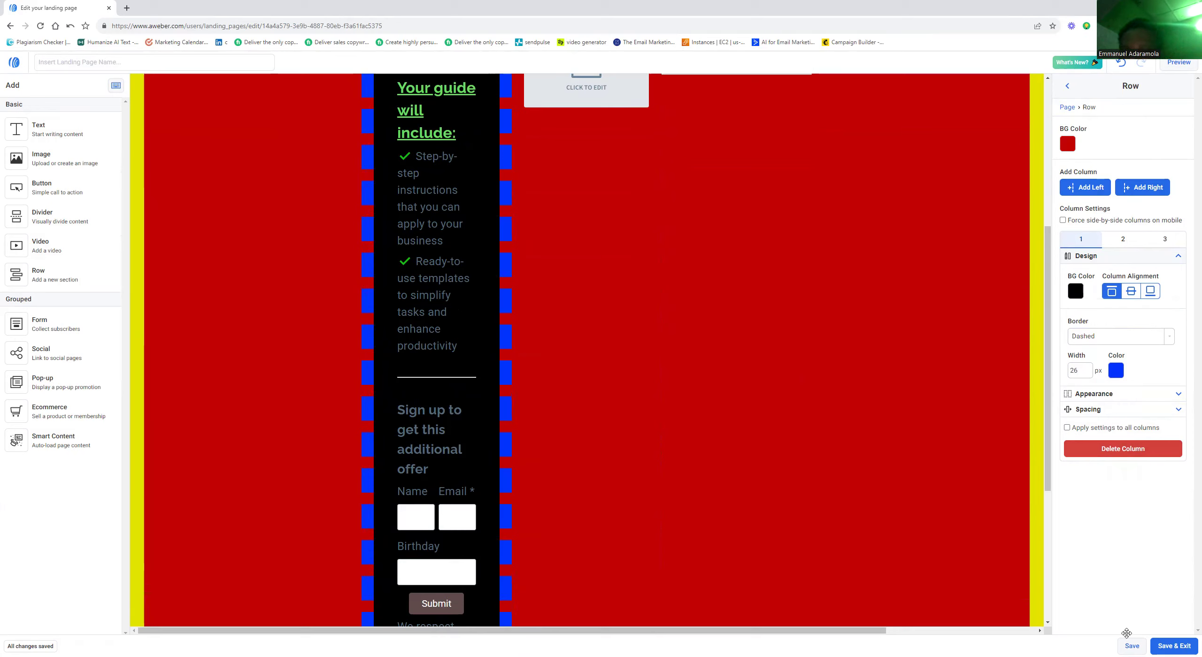
Step: Change the first column's border style to Solid and save the landing page
{"action": "left_click", "coordinate": [1113, 337]}
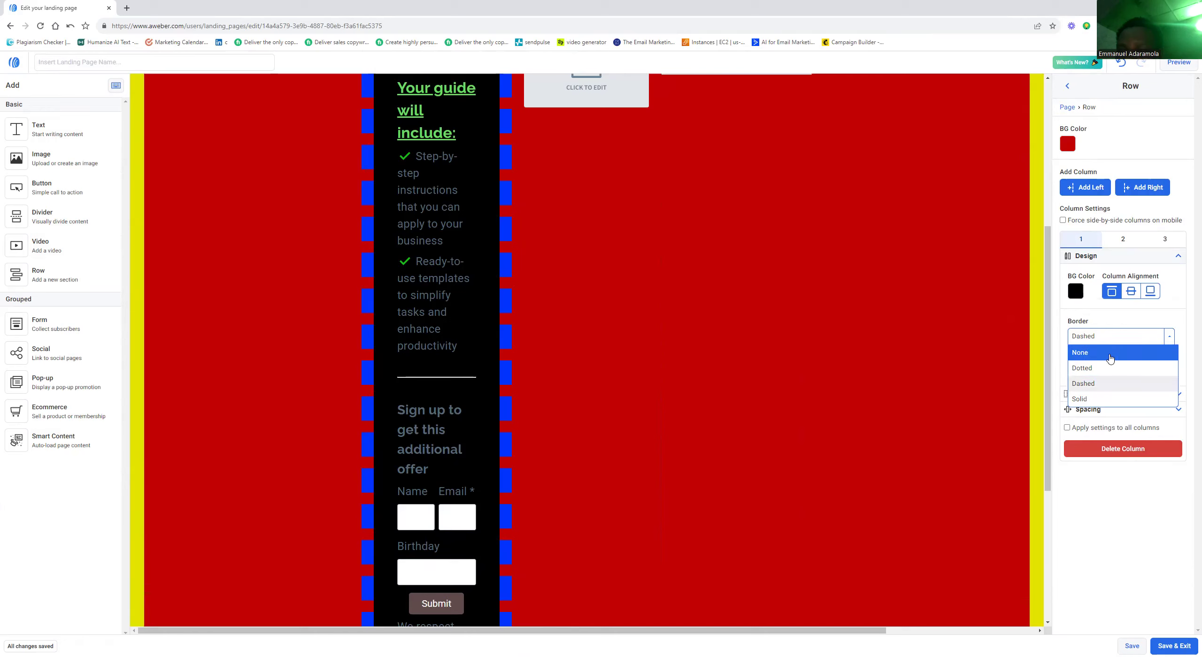
{"action": "left_click", "coordinate": [1094, 399]}
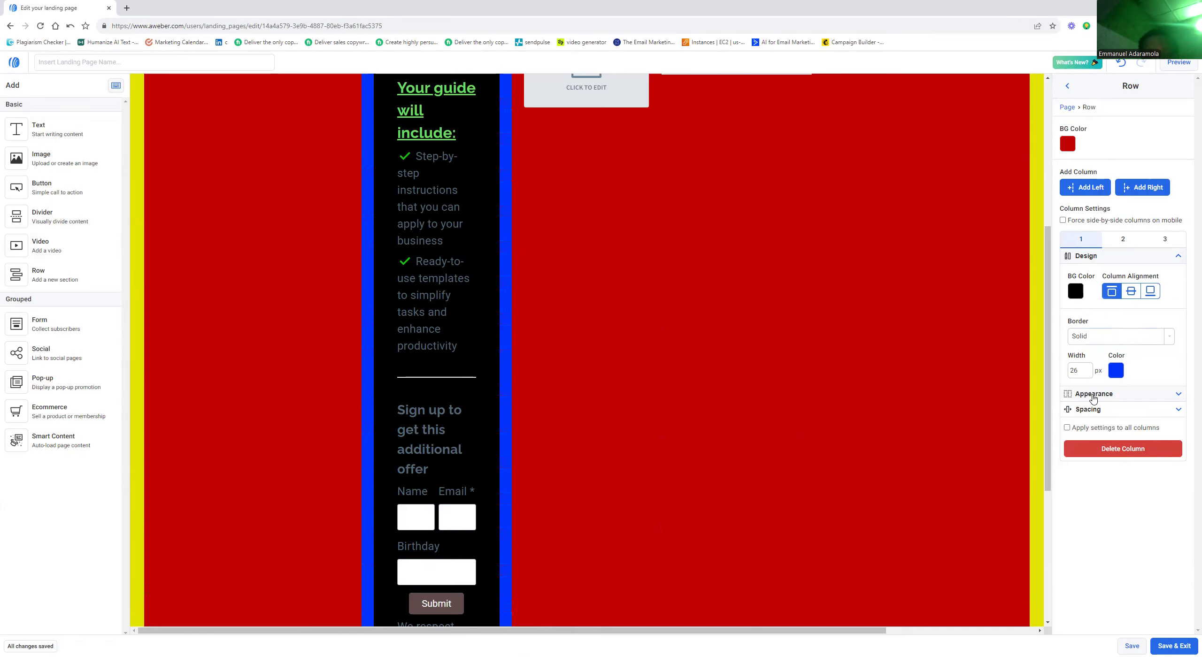
{"action": "scroll", "coordinate": [1093, 399], "scroll_direction": "down", "scroll_amount": 3}
{"action": "scroll", "coordinate": [1094, 399], "scroll_direction": "up", "scroll_amount": 9}
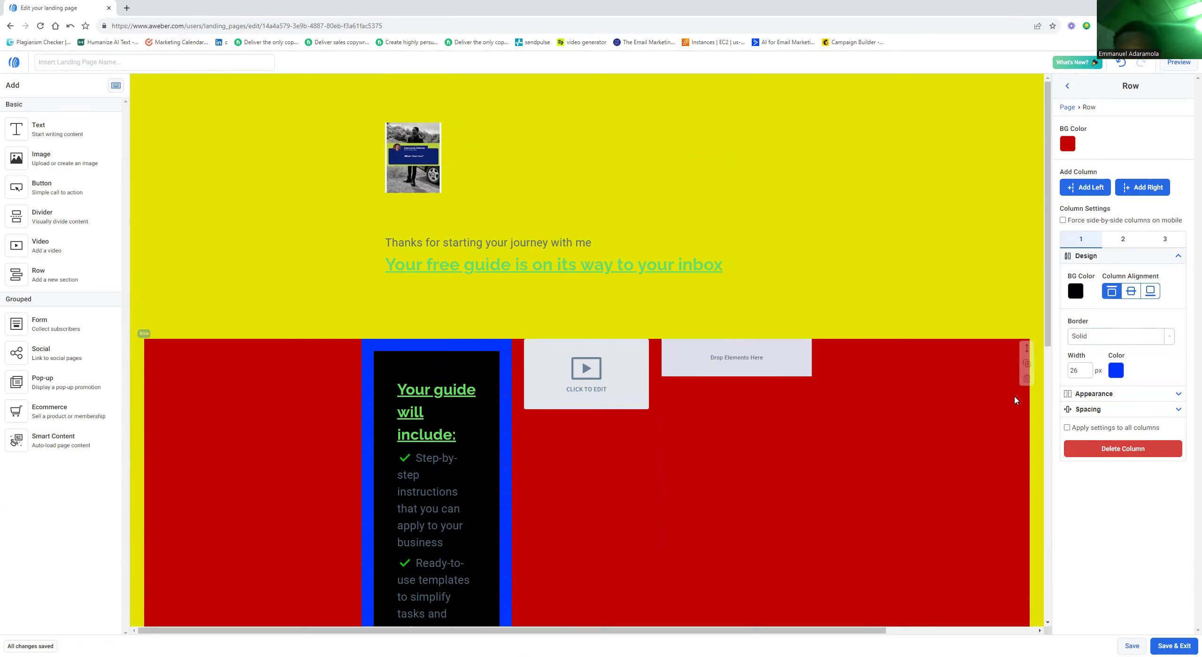
{"action": "left_click", "coordinate": [926, 222]}
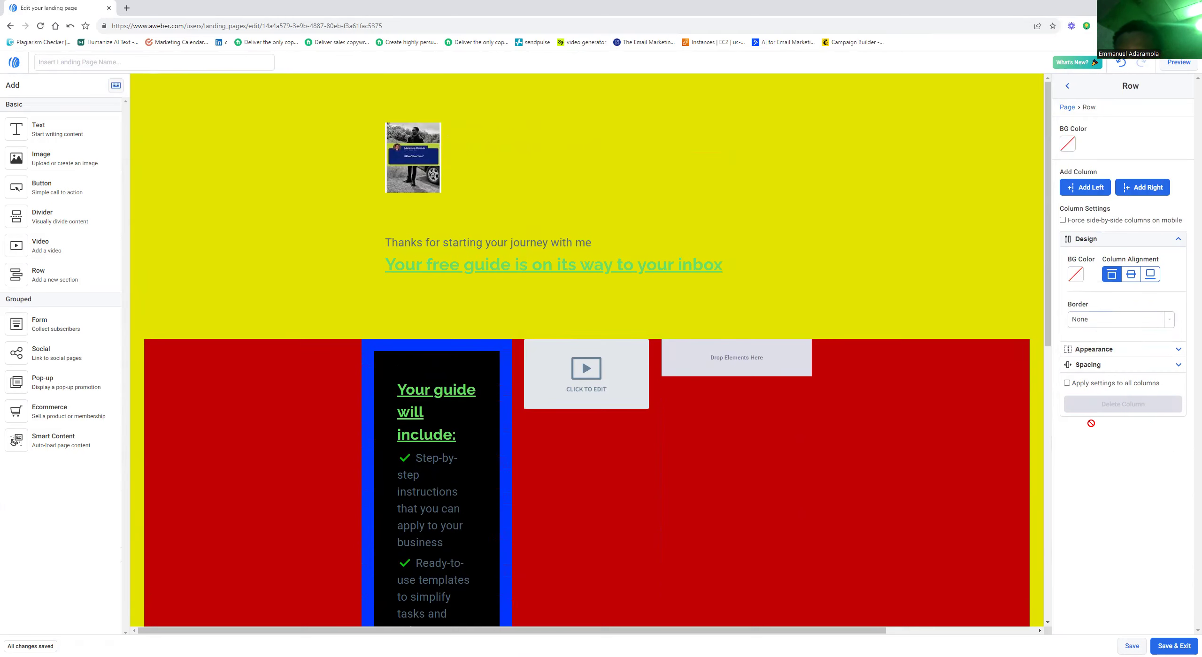
{"action": "left_click", "coordinate": [1131, 646]}
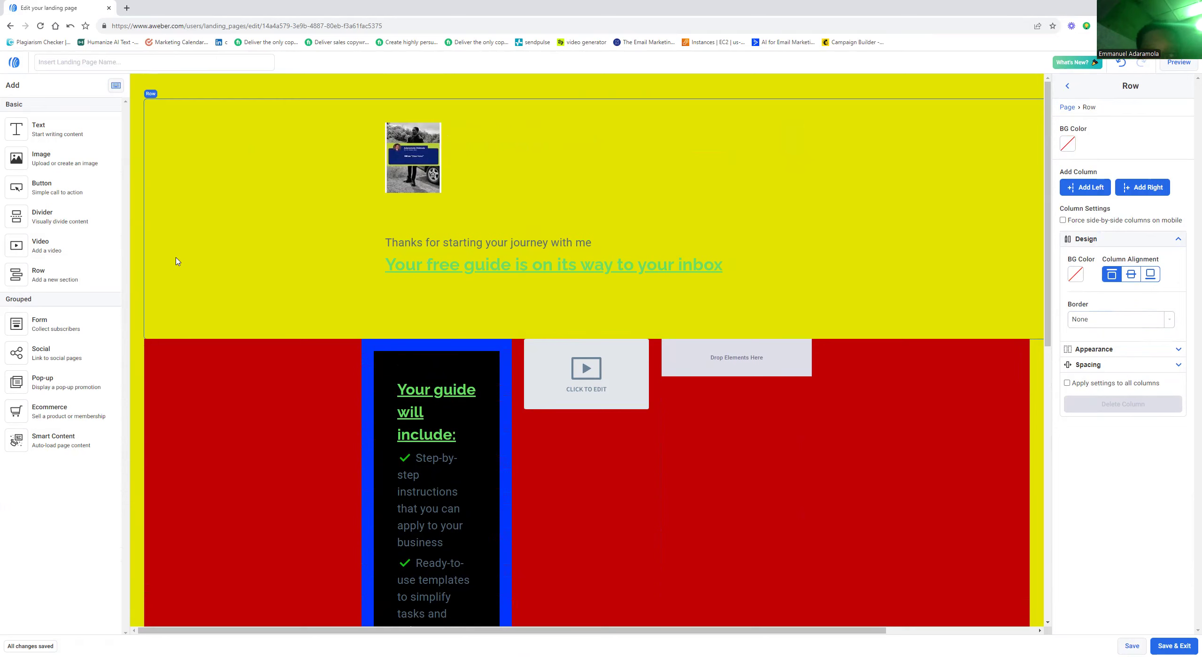
Step: Preview the landing page in desktop and mobile layouts, saving it before returning to the editor
{"action": "left_click", "coordinate": [160, 258]}
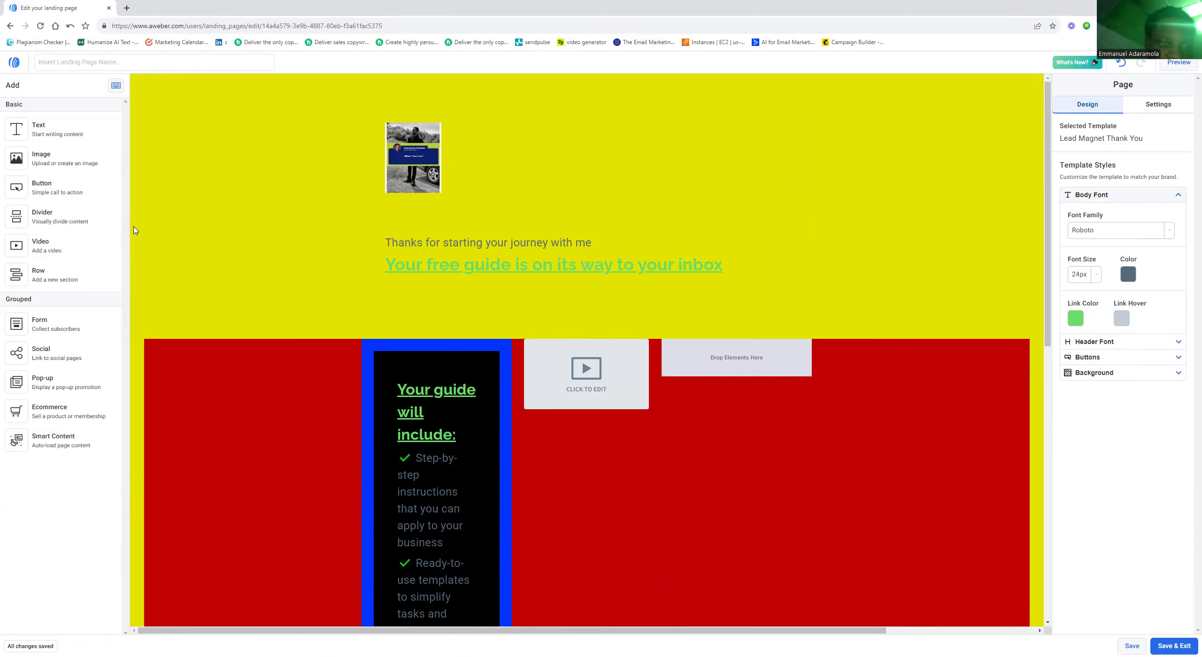
{"action": "left_click", "coordinate": [1179, 64]}
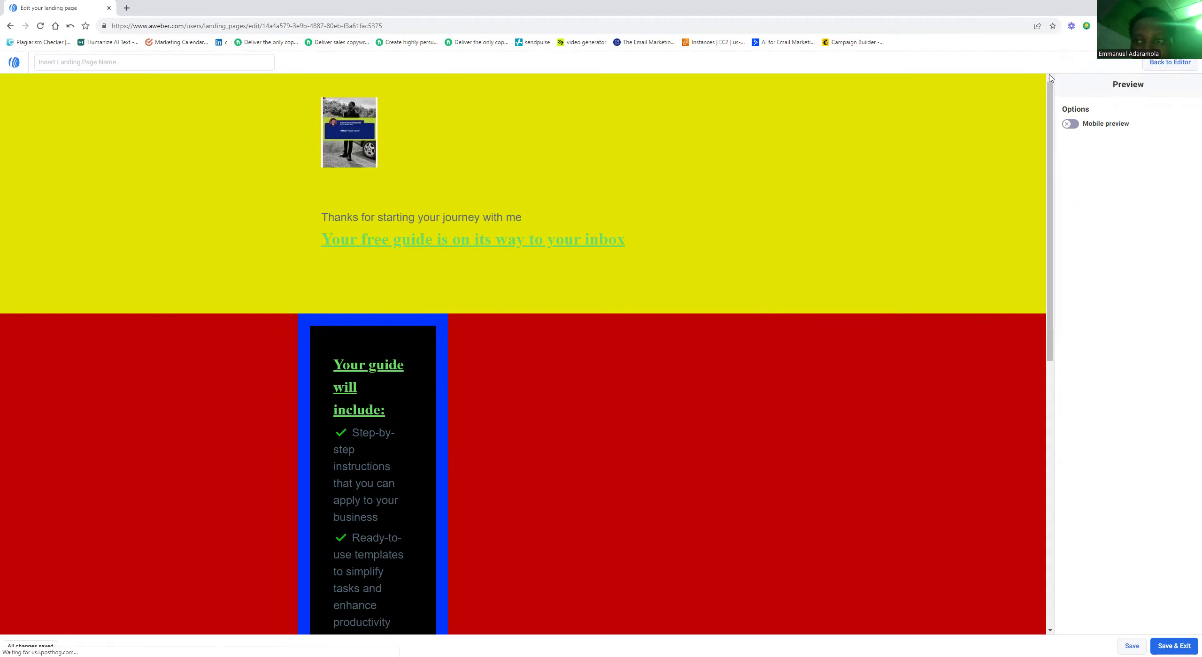
{"action": "left_click", "coordinate": [1070, 125]}
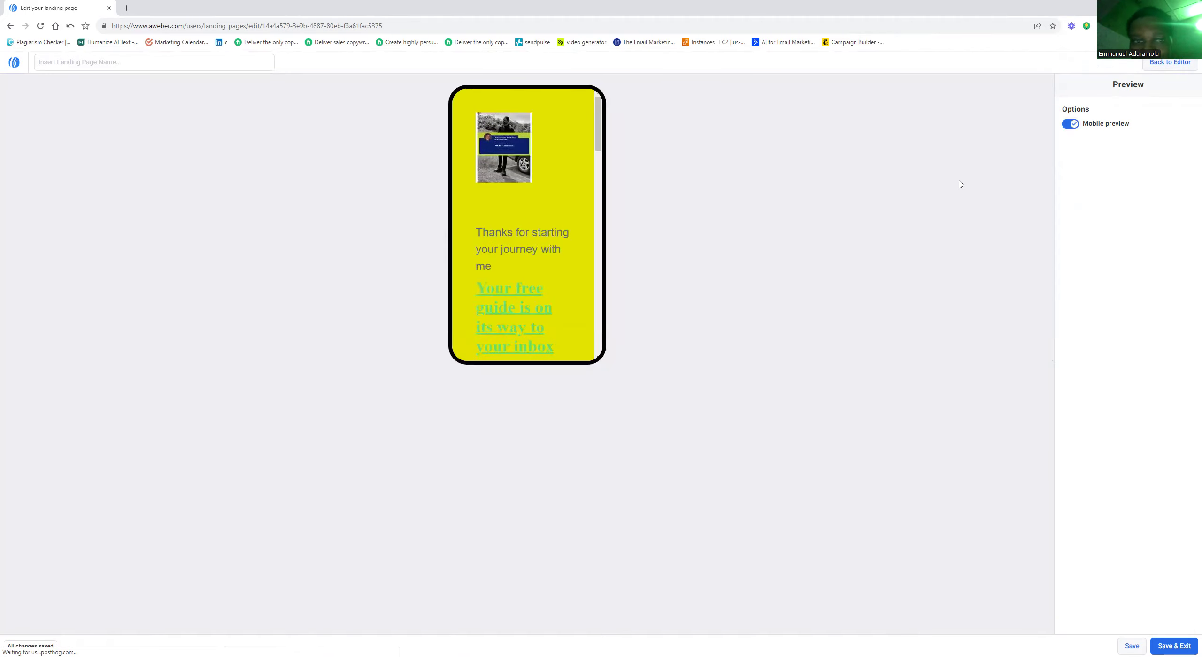
{"action": "left_click_drag", "start_coordinate": [600, 149], "coordinate": [592, 94]}
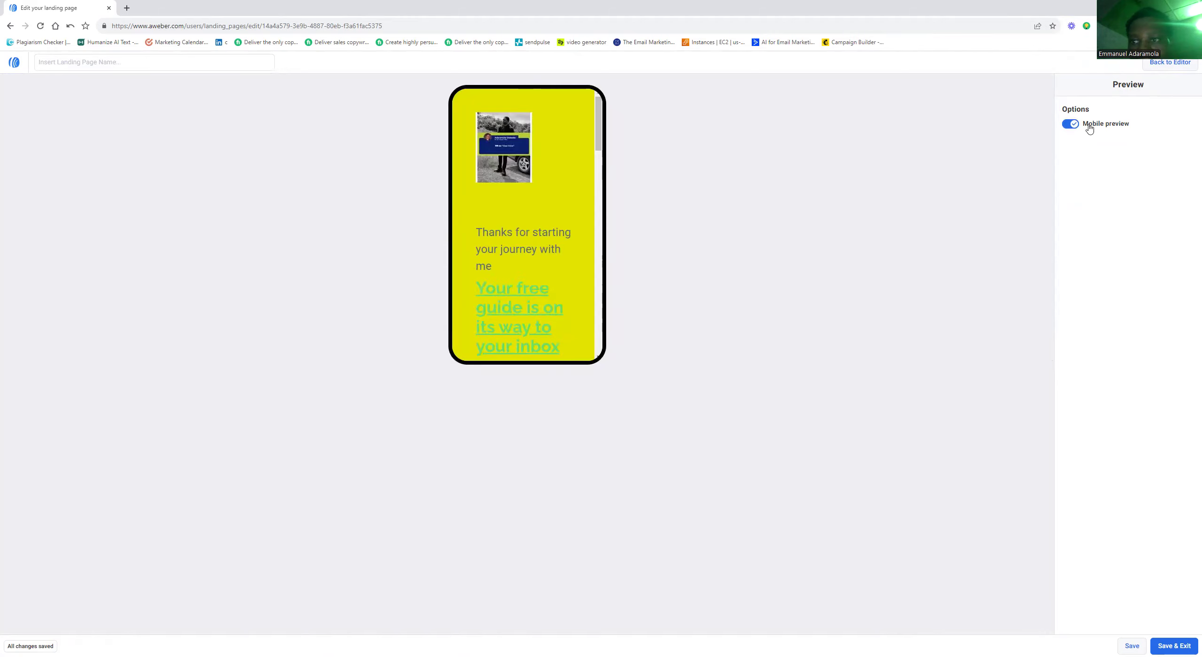
{"action": "left_click", "coordinate": [1073, 125]}
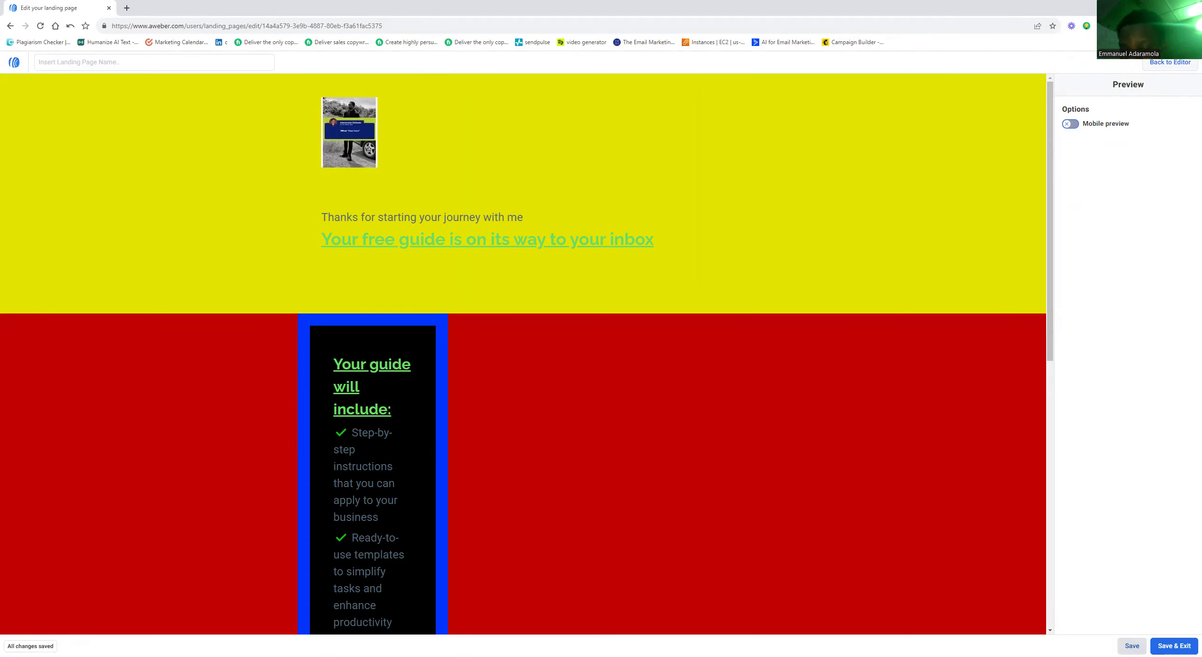
{"action": "left_click", "coordinate": [1131, 647]}
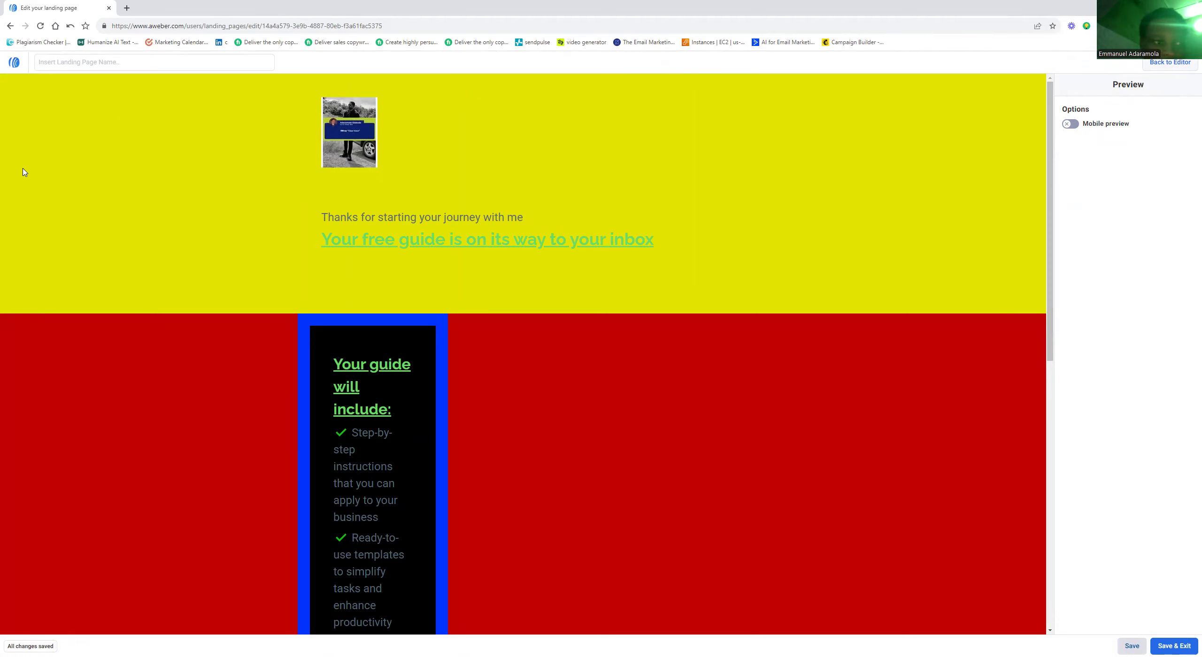
{"action": "left_click", "coordinate": [1187, 61]}
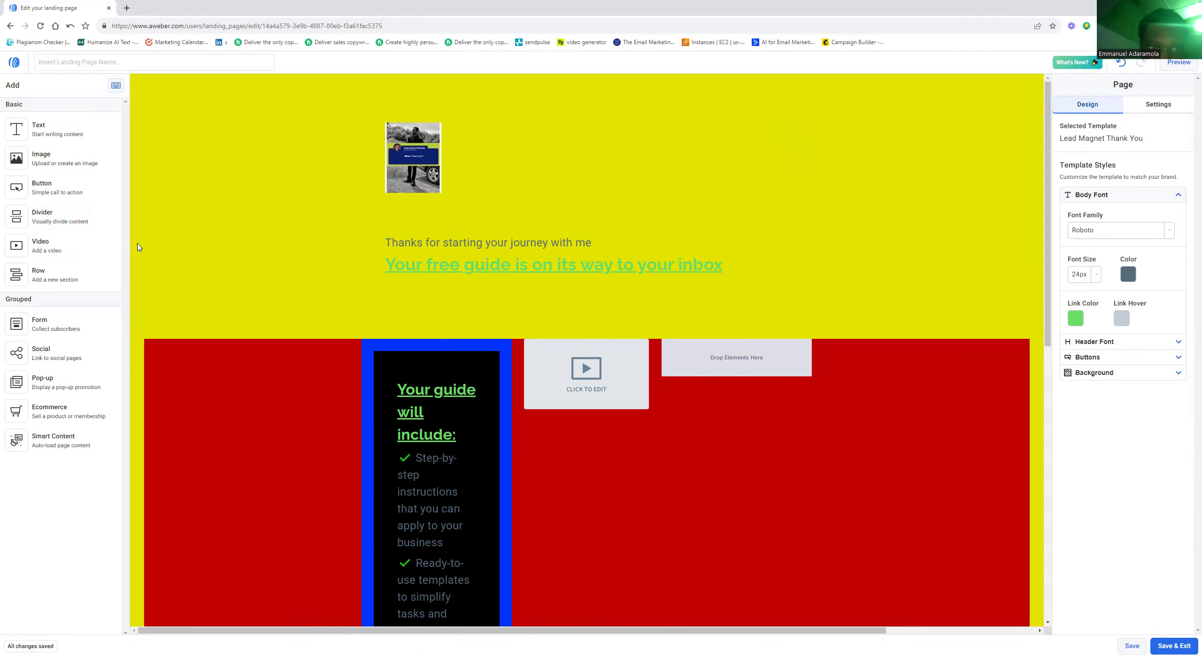
Step: Review the page's header font, button and background styles, and its URL, page copying, social sharing and tracking settings
{"action": "key", "text": "Escape"}
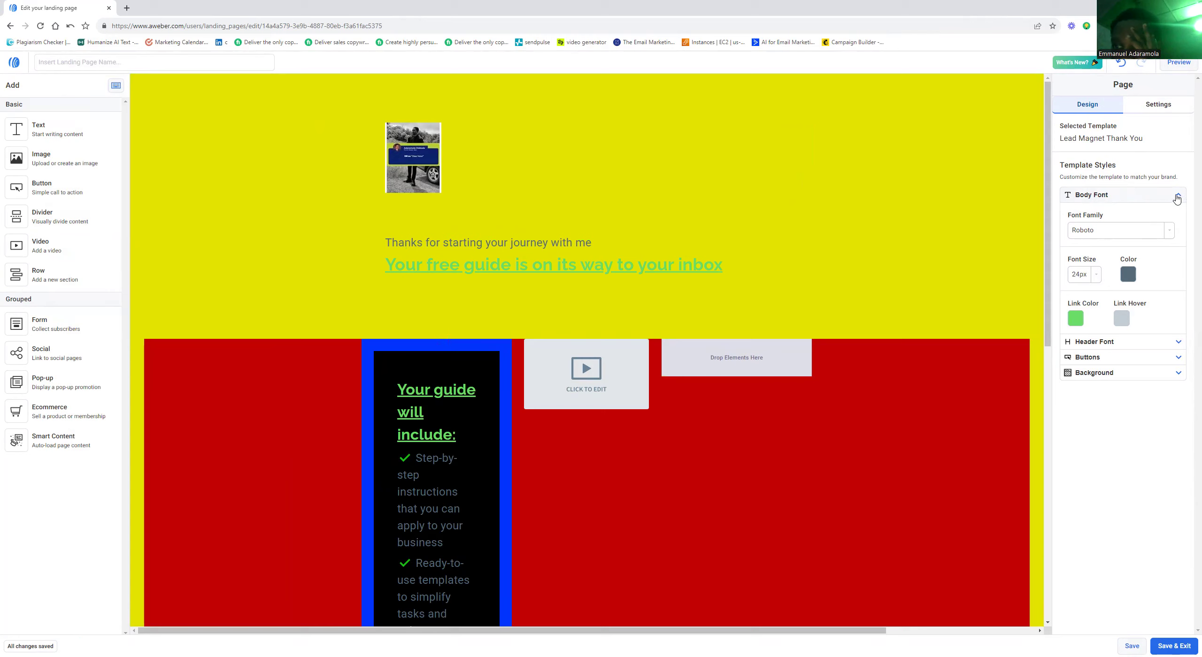
{"action": "left_click", "coordinate": [1174, 342]}
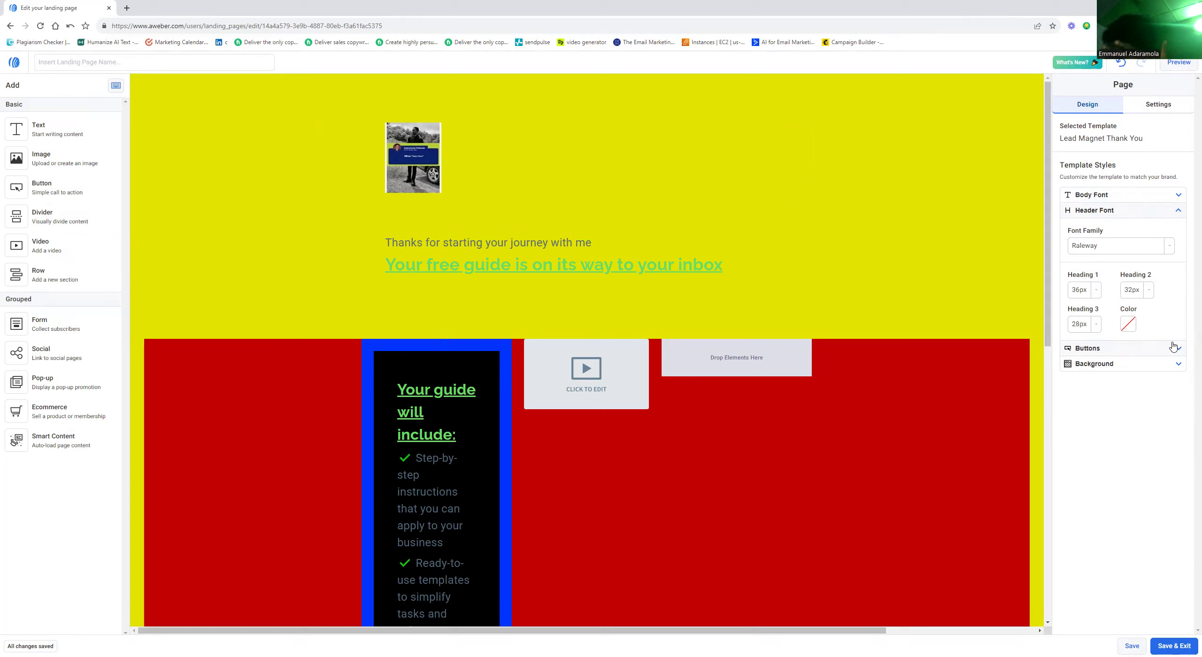
{"action": "left_click", "coordinate": [1174, 347]}
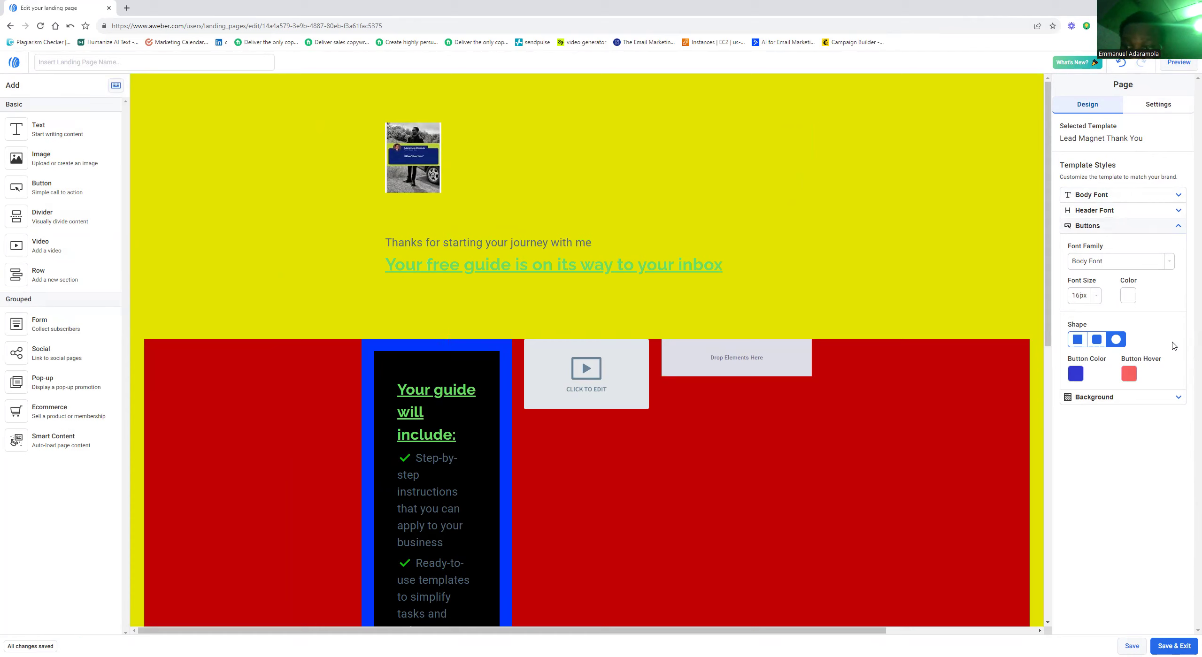
{"action": "left_click", "coordinate": [1113, 398]}
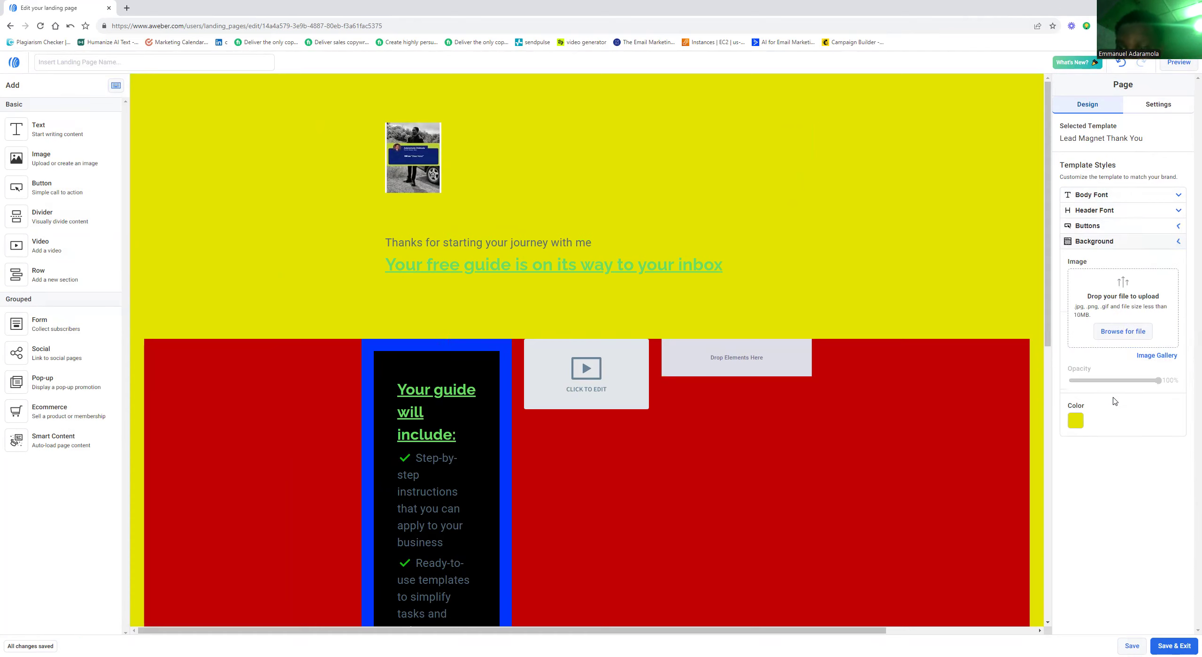
{"action": "left_click", "coordinate": [1171, 105]}
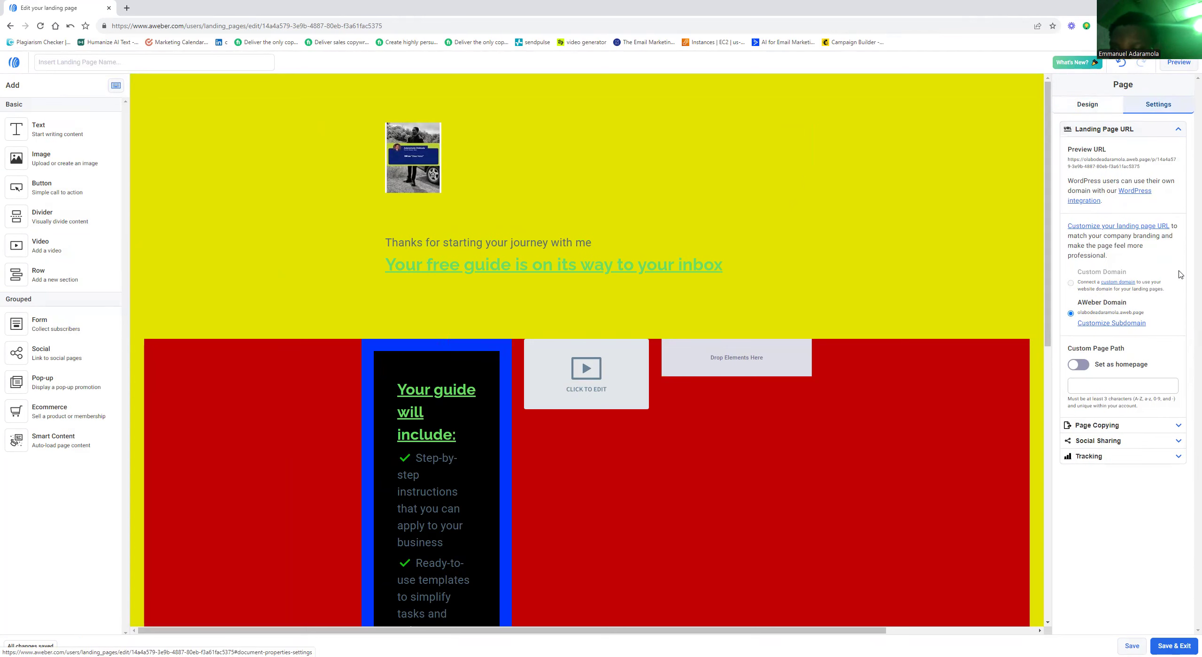
{"action": "left_click", "coordinate": [1164, 427]}
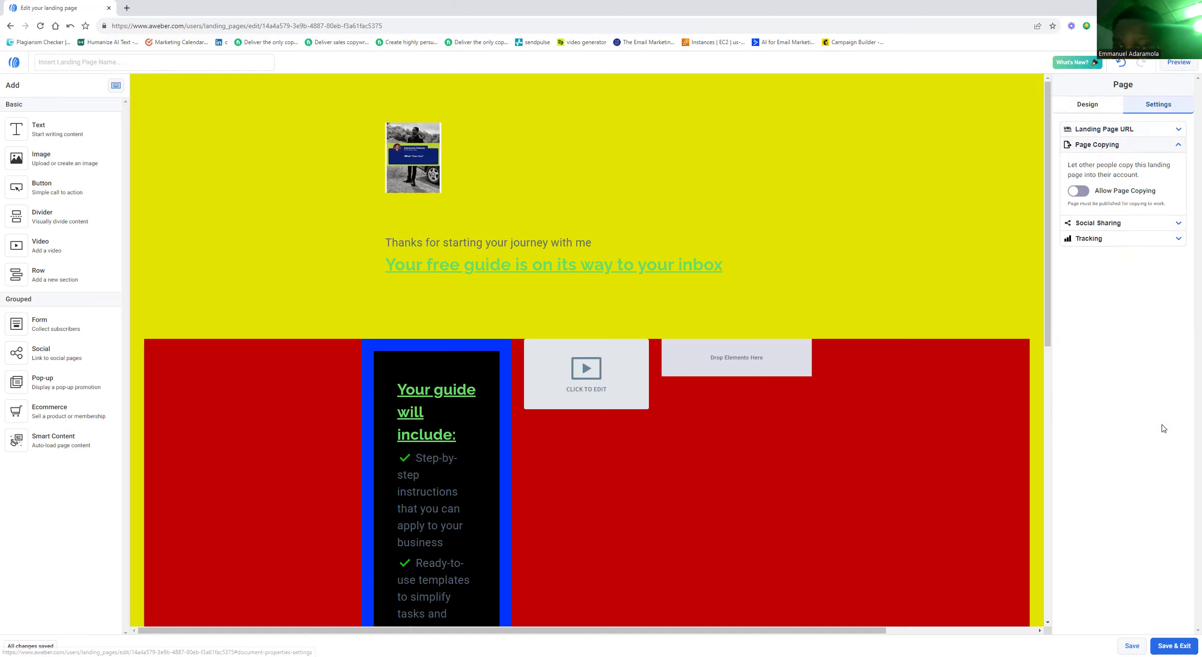
{"action": "left_click", "coordinate": [1174, 220]}
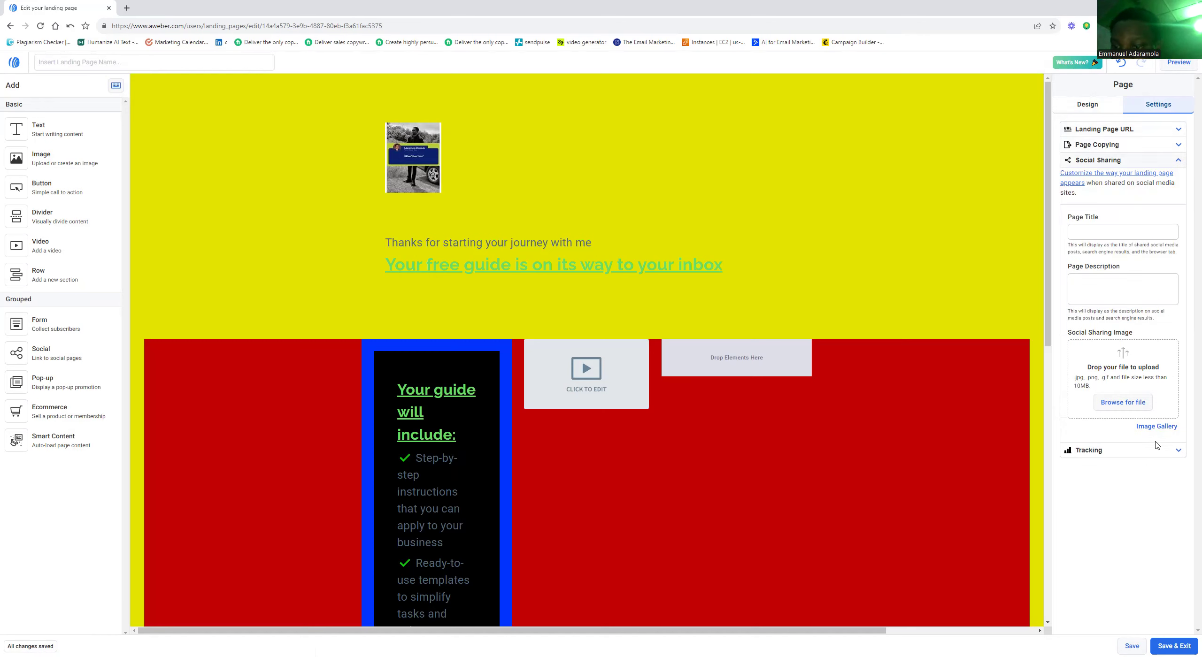
{"action": "left_click", "coordinate": [1146, 453]}
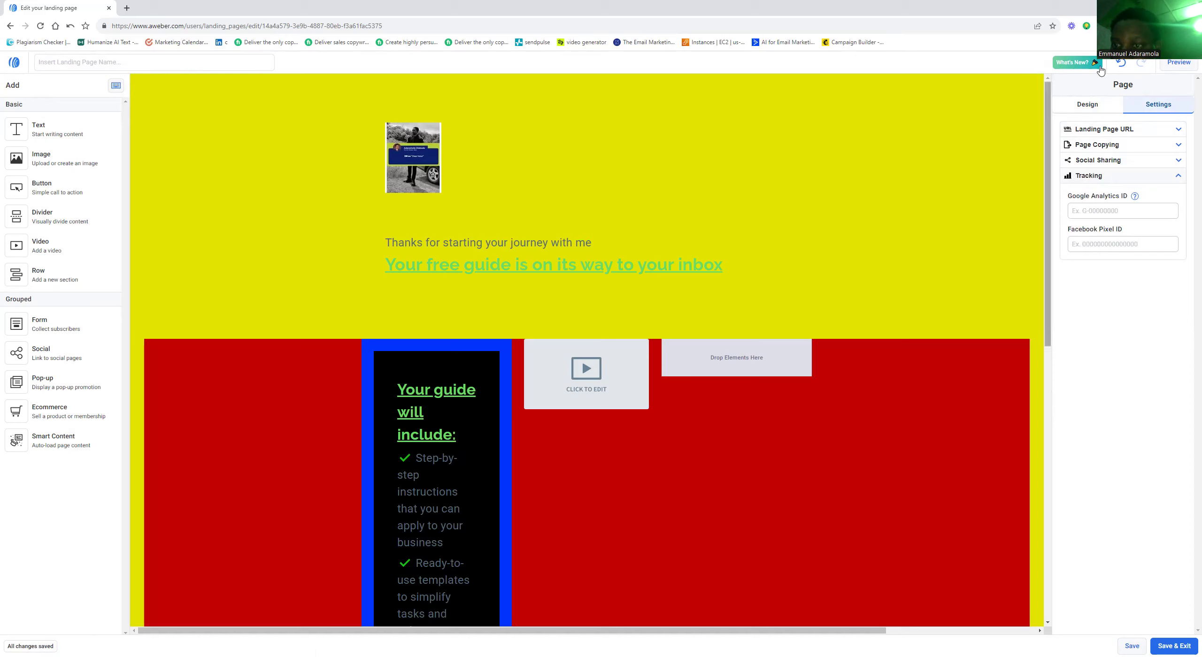
{"action": "left_click", "coordinate": [1100, 210]}
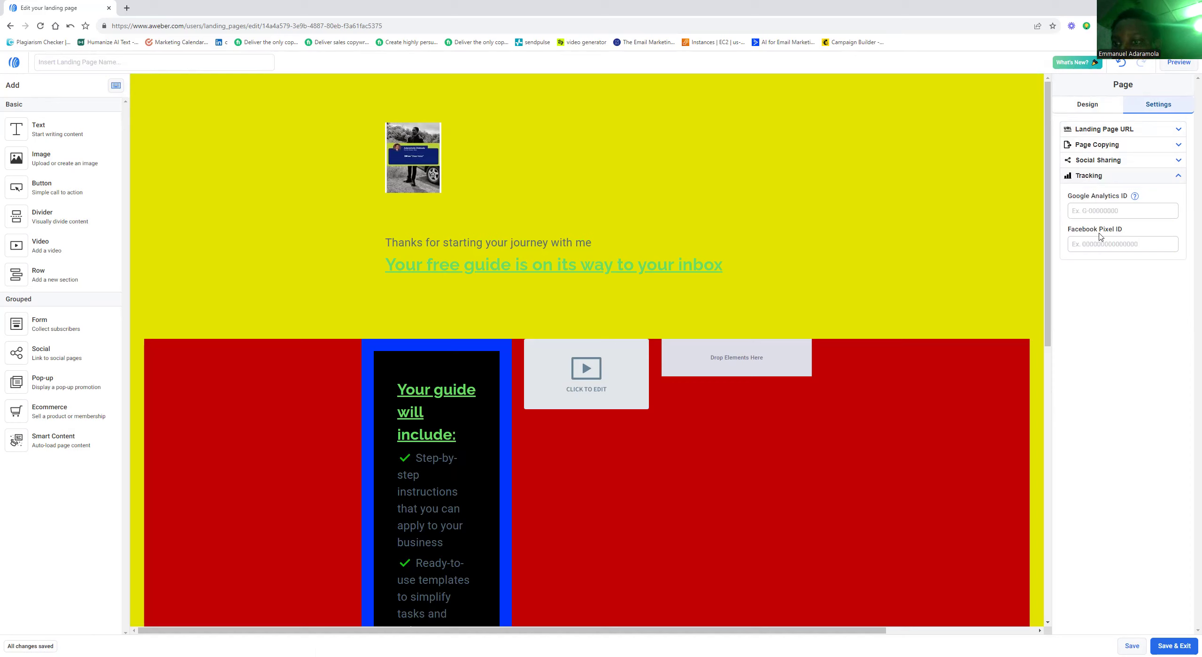
Step: Check the Facebook Pixel ID field and the landing page URL settings, and return to the page's design styles
{"action": "left_click", "coordinate": [1081, 233]}
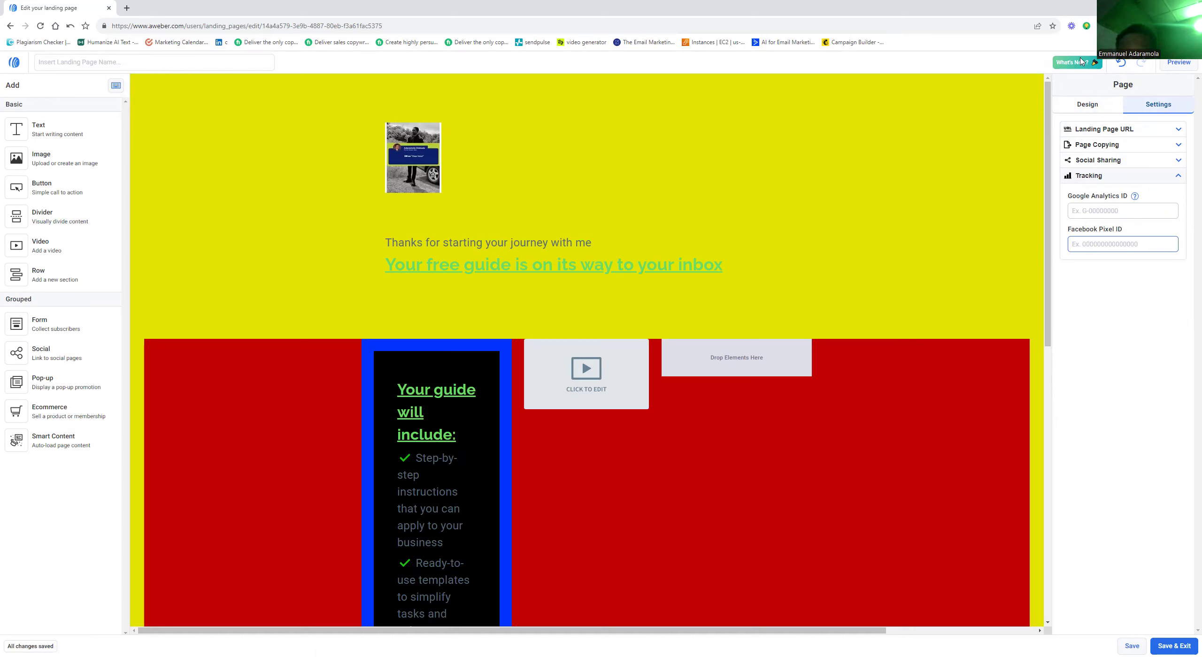
{"action": "left_click", "coordinate": [1139, 131]}
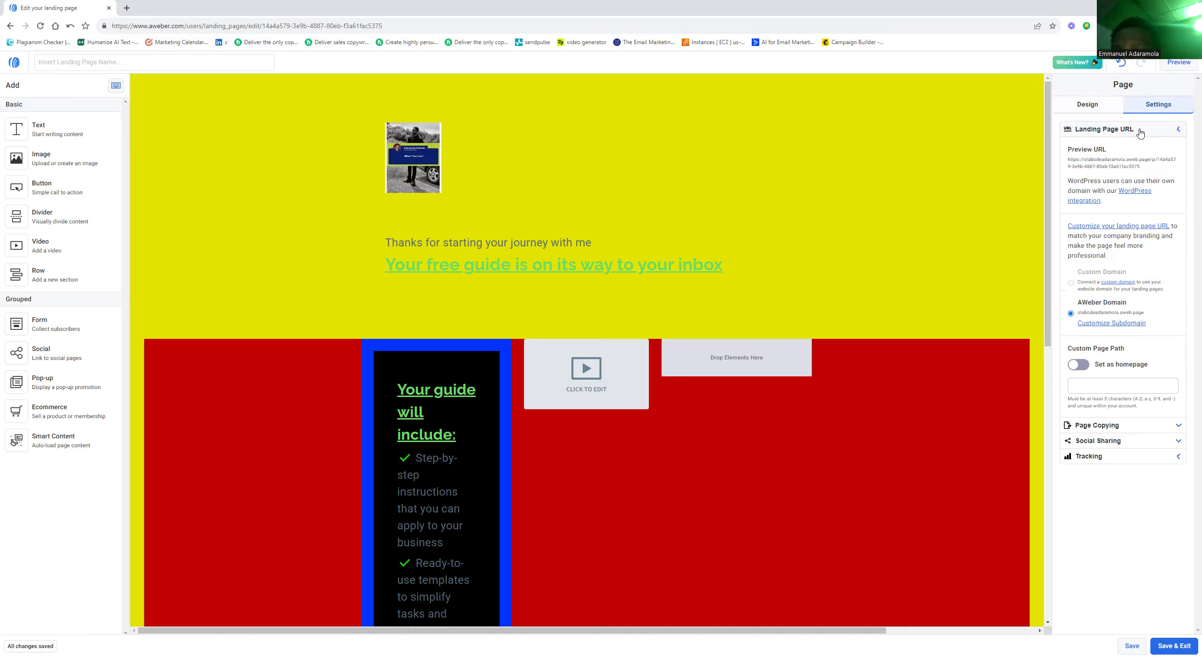
{"action": "left_click", "coordinate": [1074, 102]}
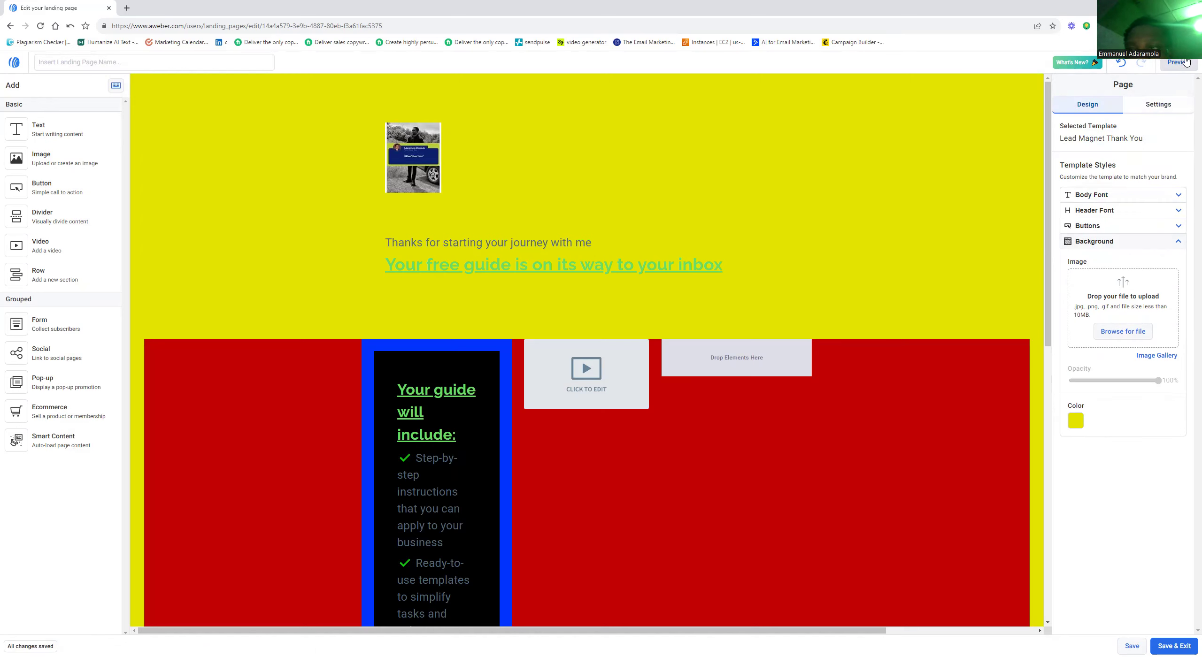
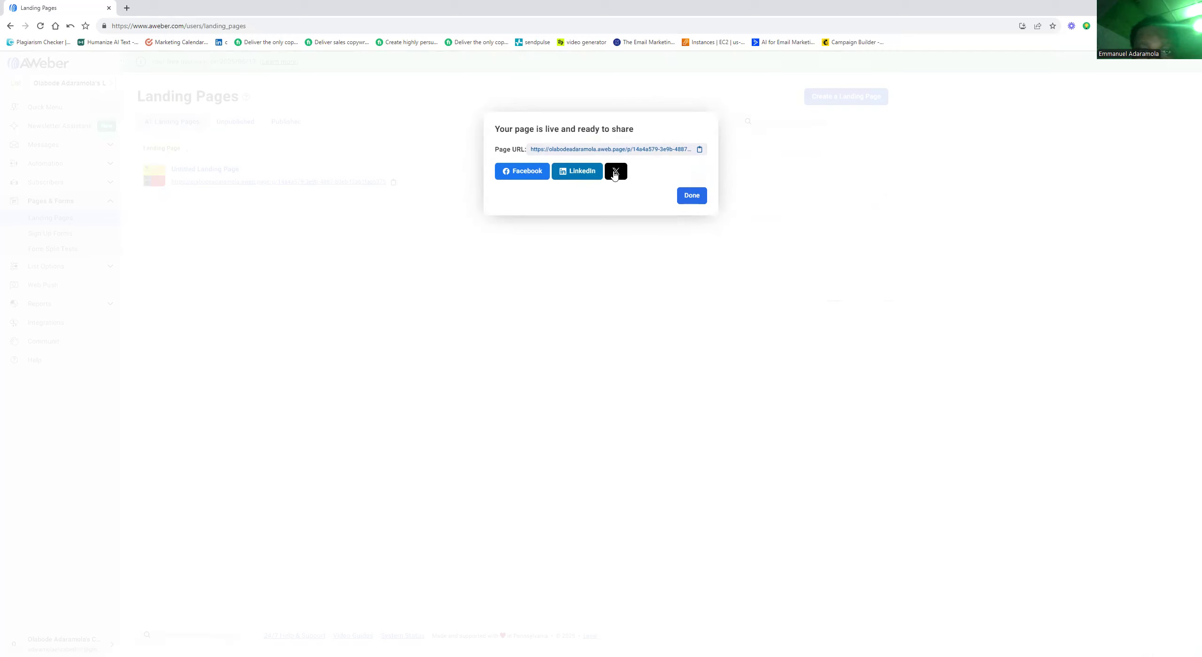
Step: Dismiss the page-sharing dialog, unpublish the Untitled Landing Page and reopen it for editing
{"action": "left_click", "coordinate": [692, 195]}
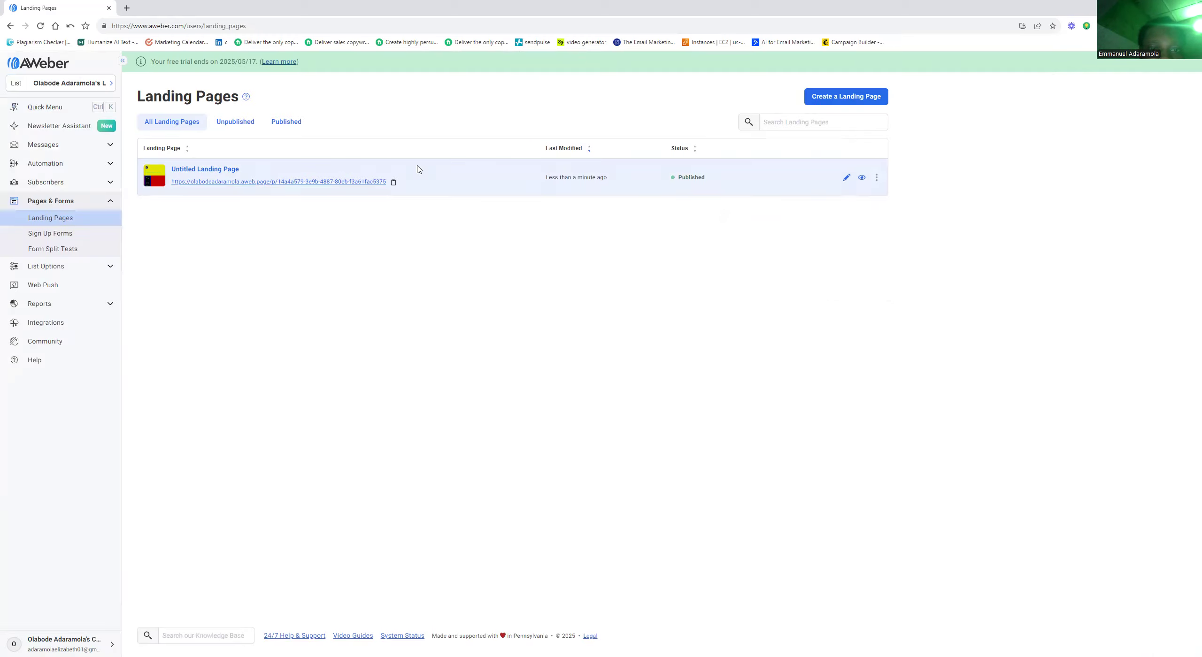
{"action": "left_click", "coordinate": [874, 179]}
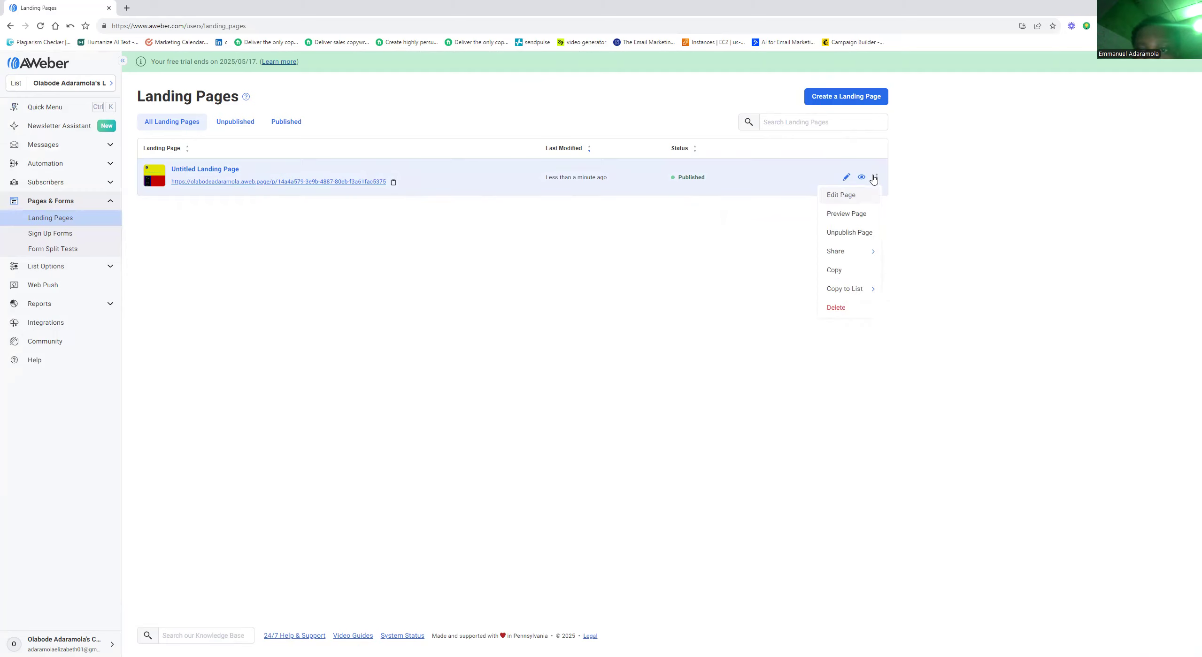
{"action": "left_click", "coordinate": [853, 235]}
{"action": "left_click", "coordinate": [876, 178]}
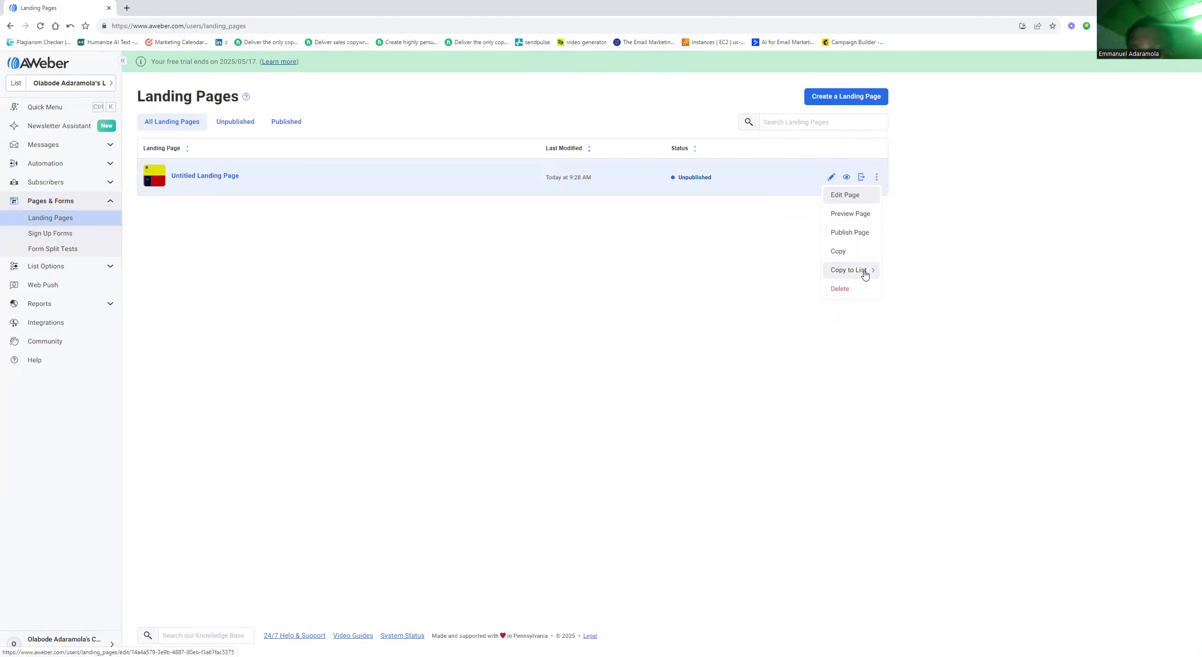
{"action": "left_click", "coordinate": [842, 198]}
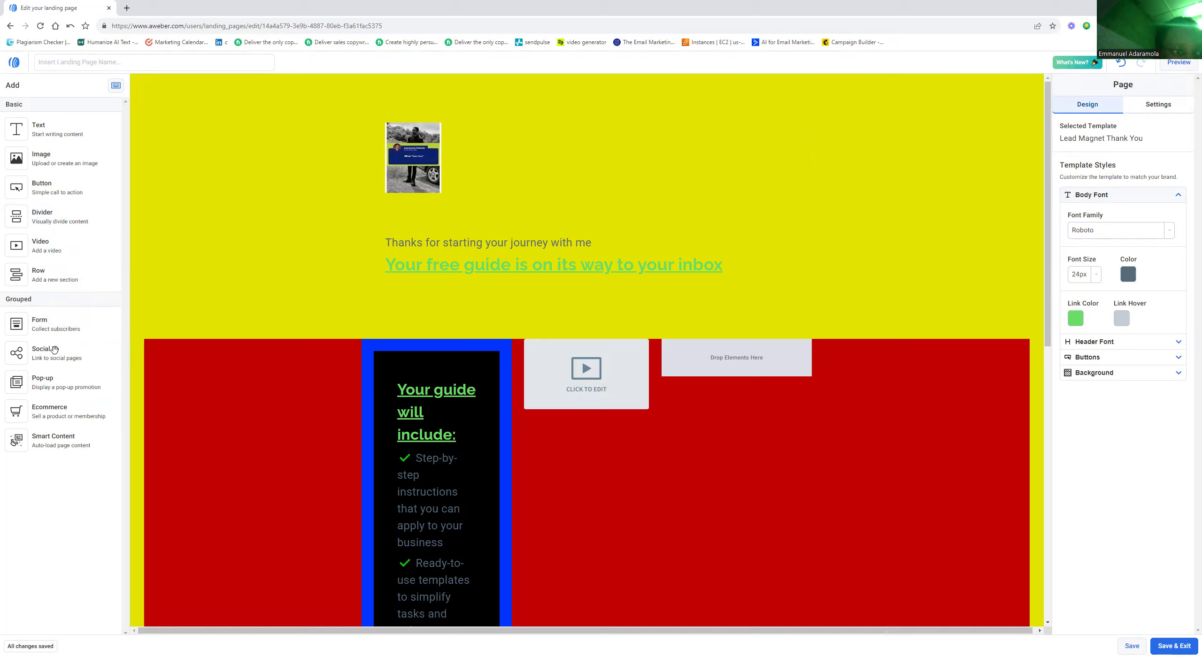
Step: Add a Social element to the empty third column of the red row, and save and exit the landing page
{"action": "left_click_drag", "start_coordinate": [42, 353], "coordinate": [380, 343]}
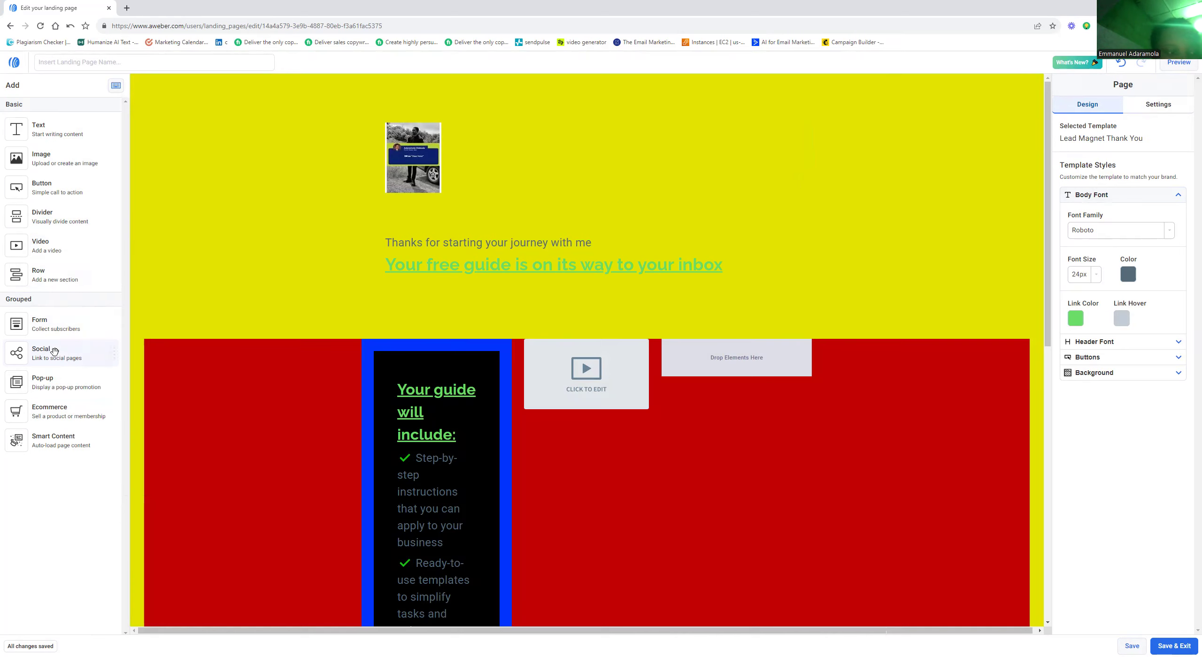
{"action": "left_click_drag", "start_coordinate": [94, 357], "coordinate": [210, 340]}
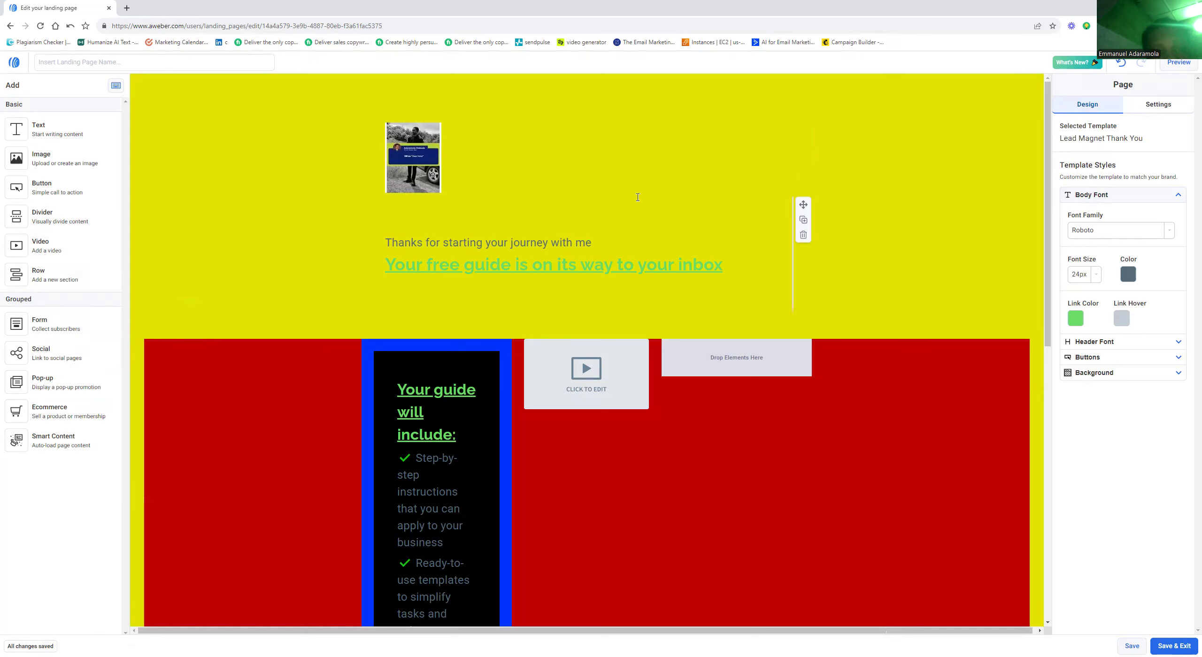
{"action": "scroll", "coordinate": [637, 197], "scroll_direction": "down", "scroll_amount": 3}
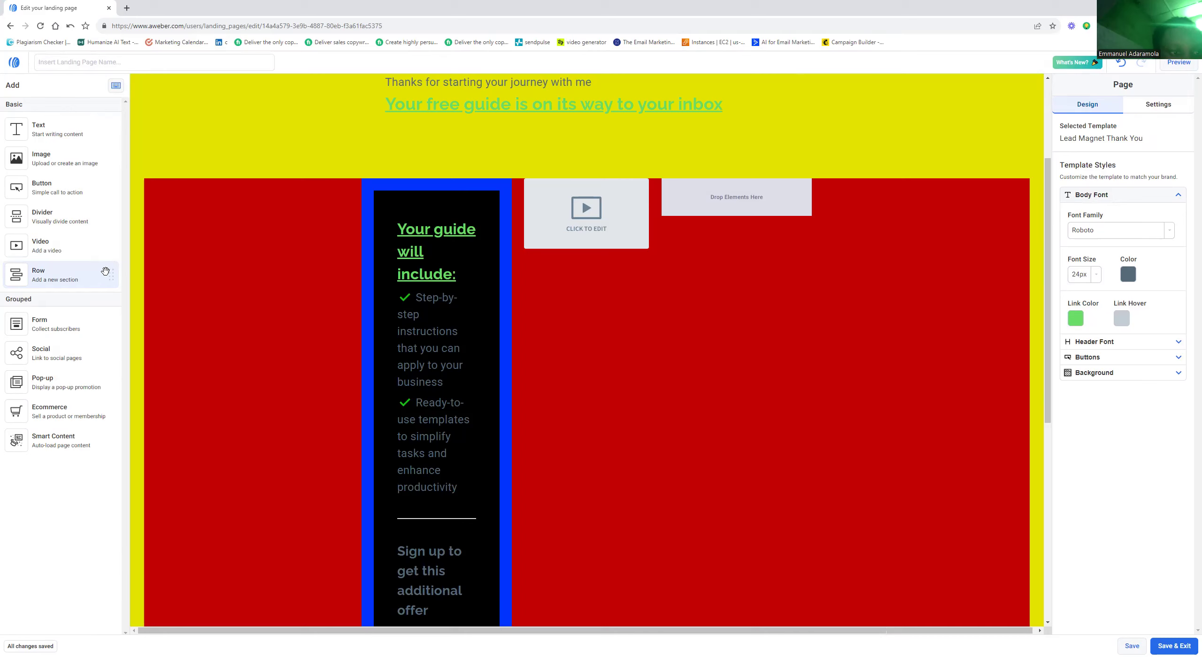
{"action": "mouse_move", "coordinate": [109, 352]}
{"action": "left_click_drag", "start_coordinate": [109, 352], "coordinate": [751, 207]}
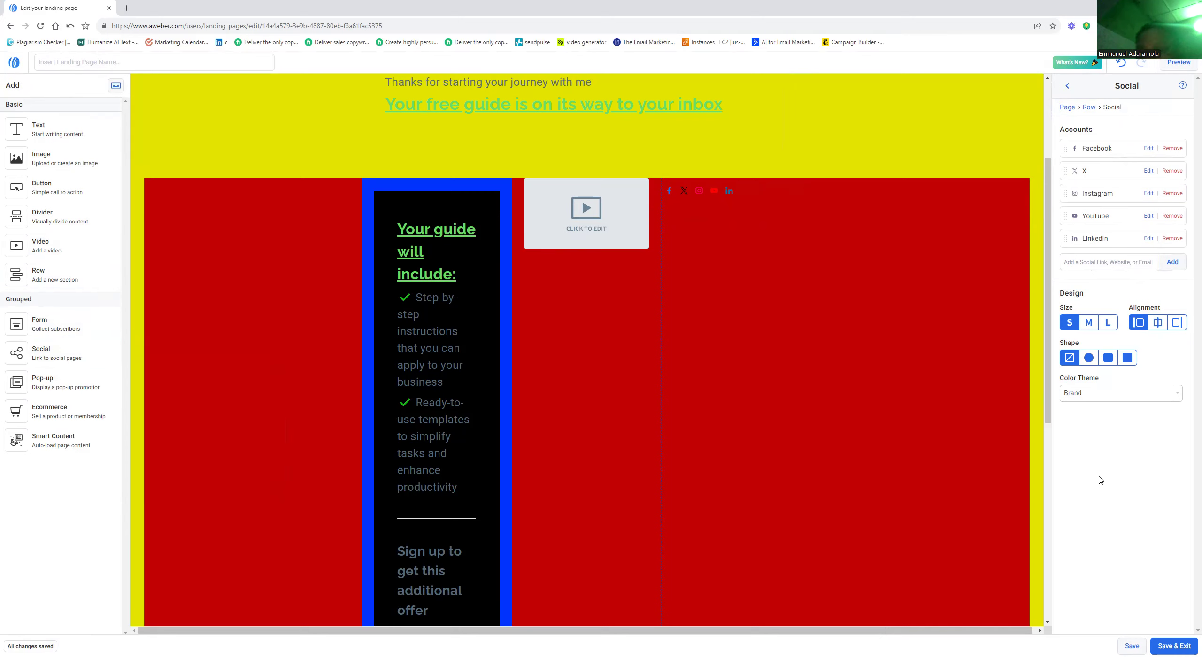
{"action": "left_click", "coordinate": [1175, 643]}
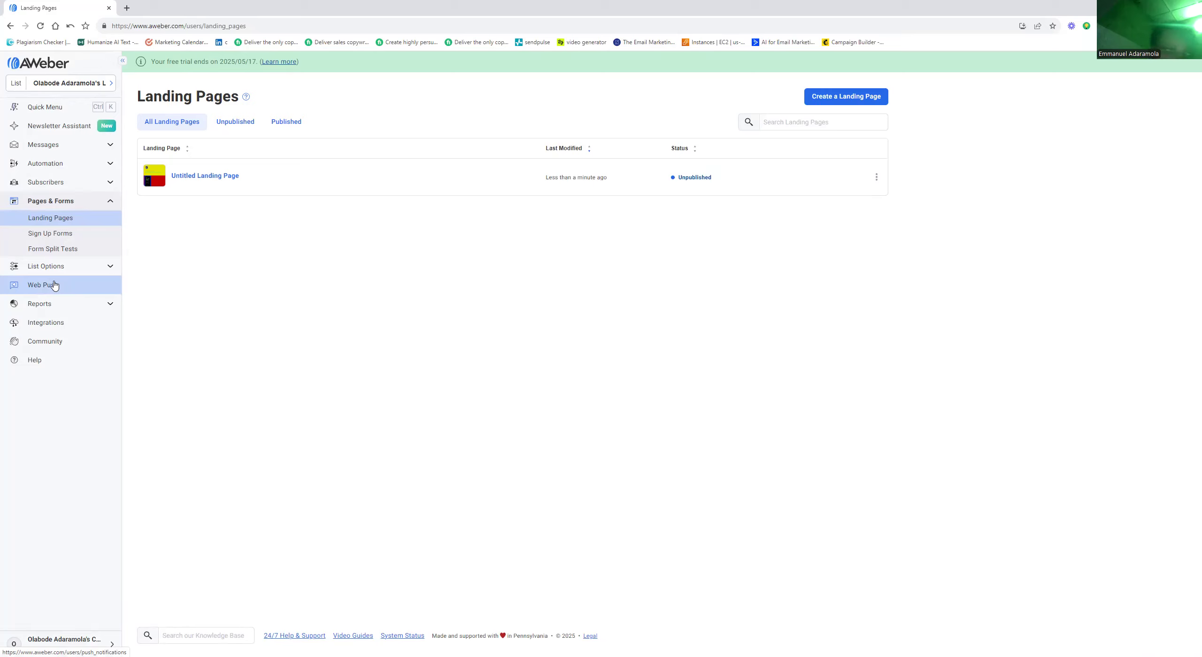
Step: Create a new landing page from the Build From Scratch template
{"action": "left_click", "coordinate": [71, 221], "text": "alt"}
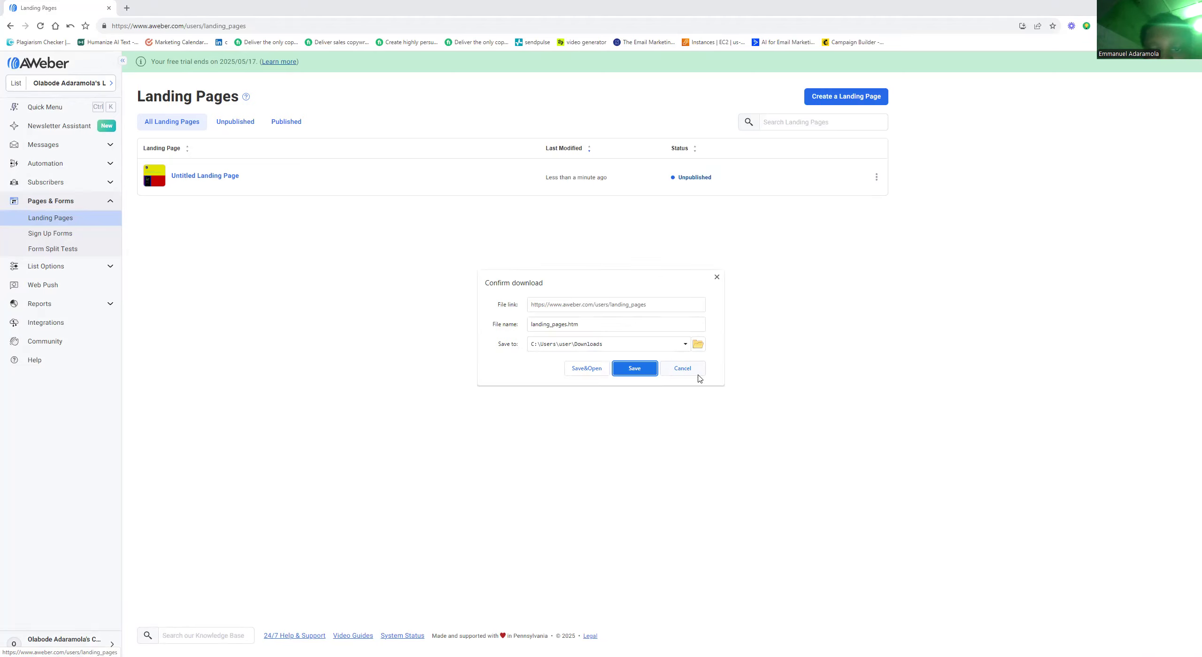
{"action": "left_click", "coordinate": [875, 99]}
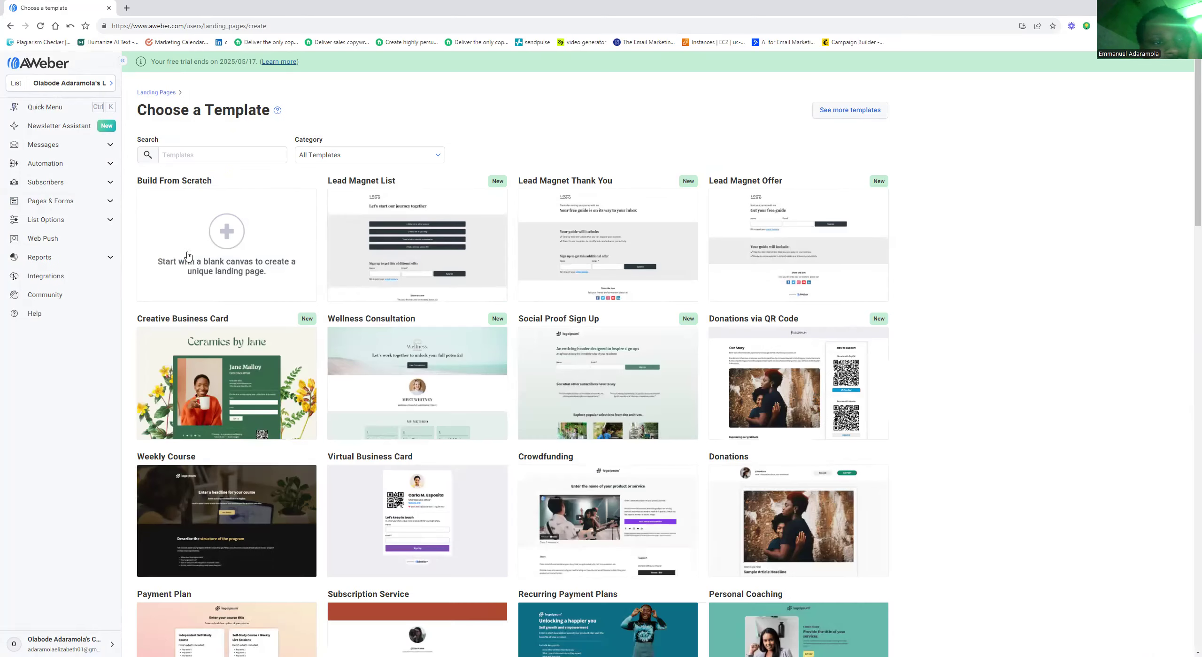
{"action": "mouse_move", "coordinate": [282, 226]}
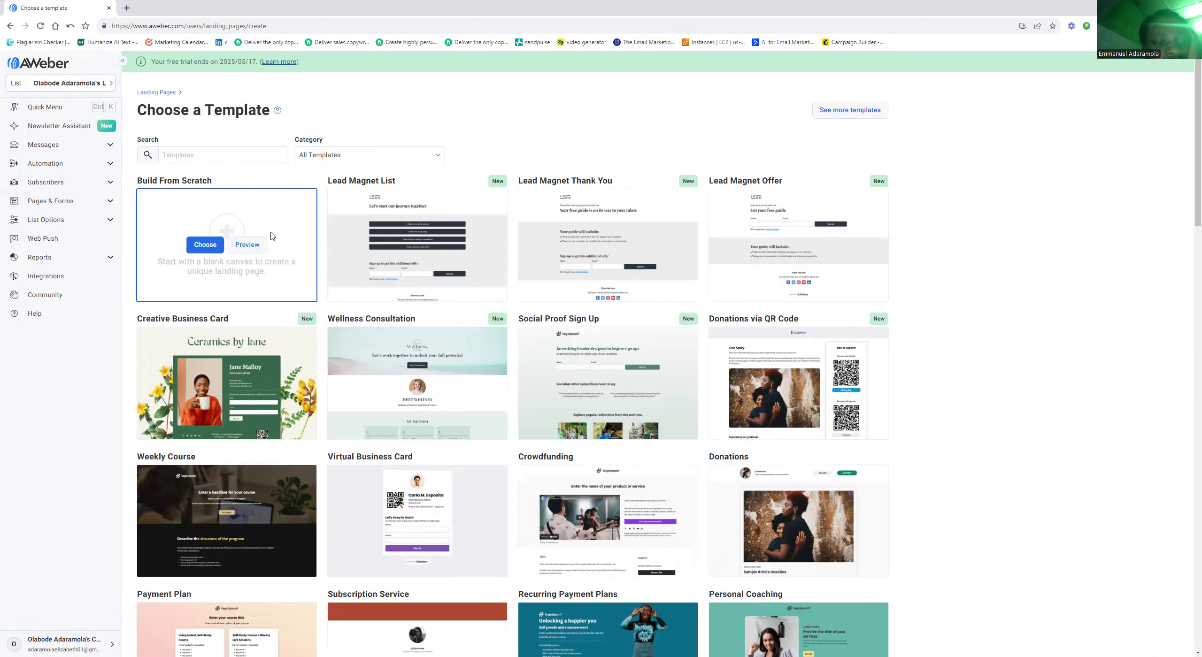
{"action": "left_click", "coordinate": [205, 245]}
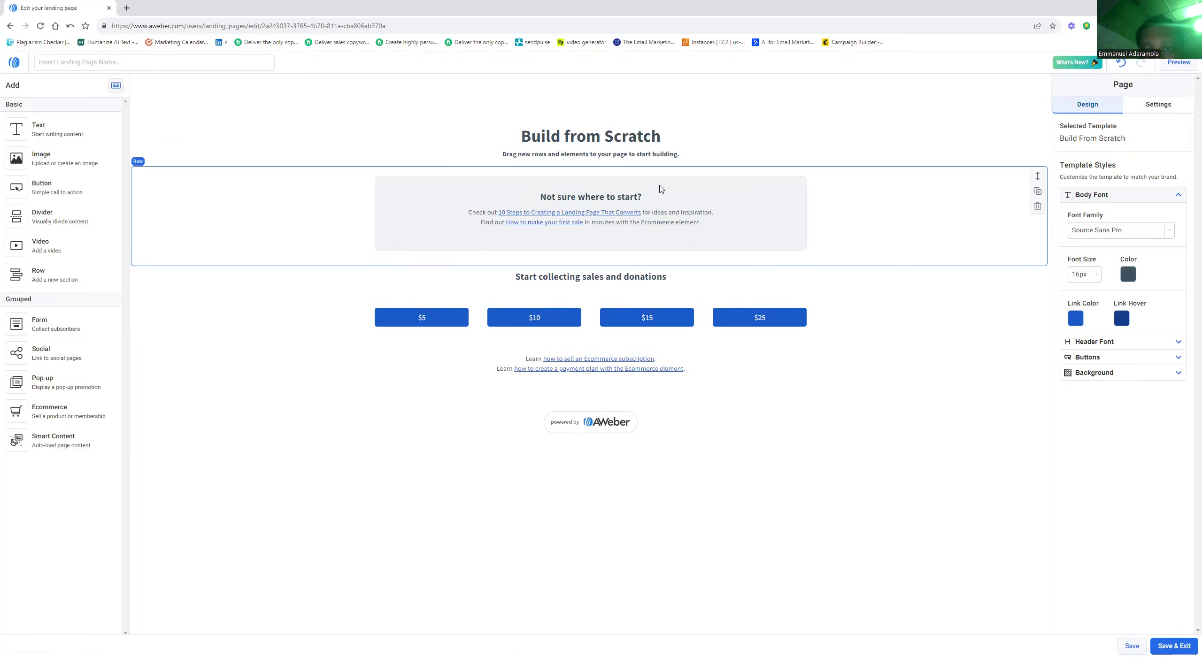
Step: Delete the "Not sure where to start?" row and the "Build from Scratch" and "Start collecting sales and donations" text blocks
{"action": "left_click", "coordinate": [989, 172]}
{"action": "left_click", "coordinate": [1038, 207]}
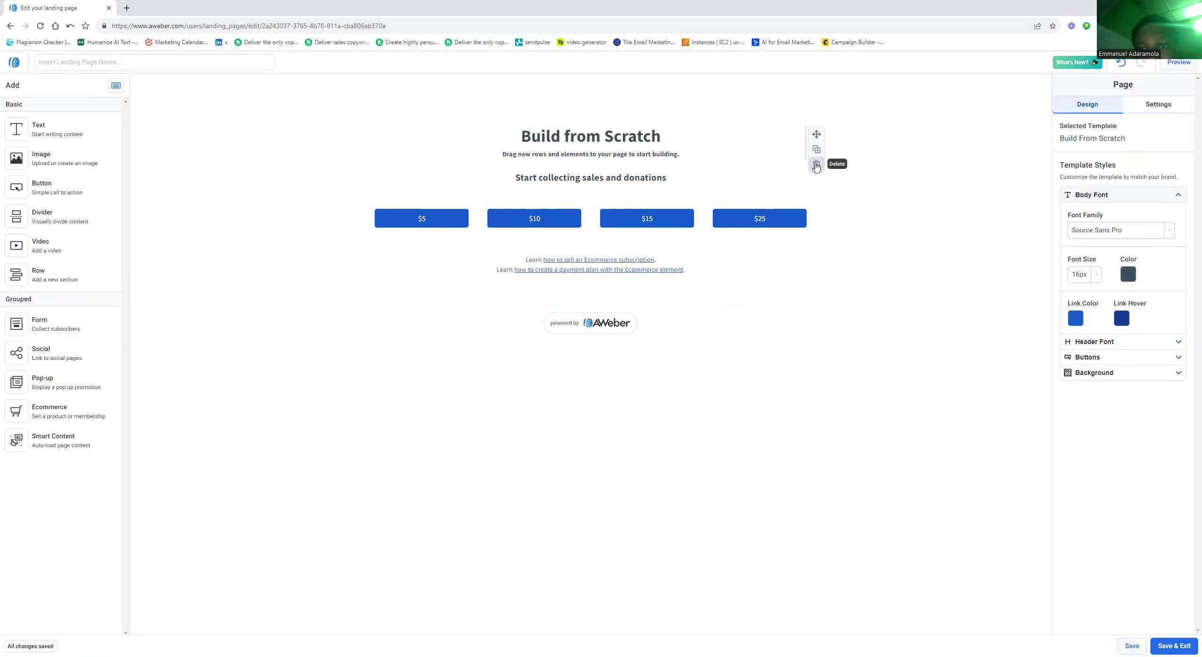
{"action": "left_click", "coordinate": [817, 163]}
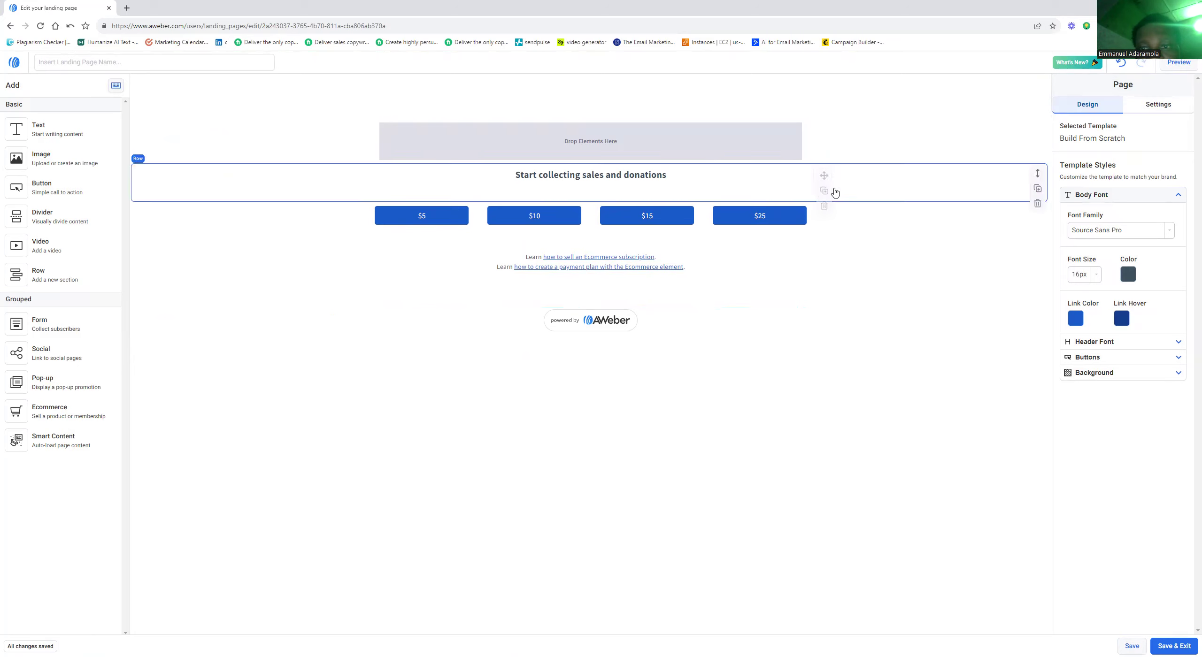
{"action": "left_click", "coordinate": [831, 207]}
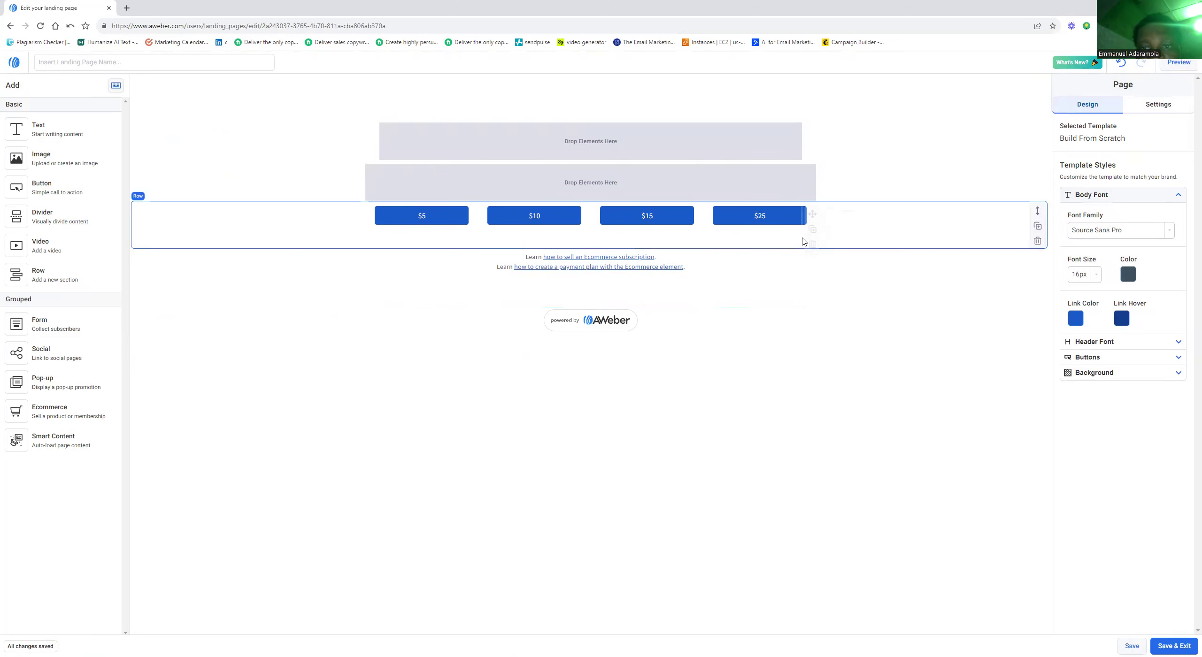
Step: Delete the price buttons, the ecommerce links and the AWeber badge together with their rows
{"action": "left_click", "coordinate": [821, 244]}
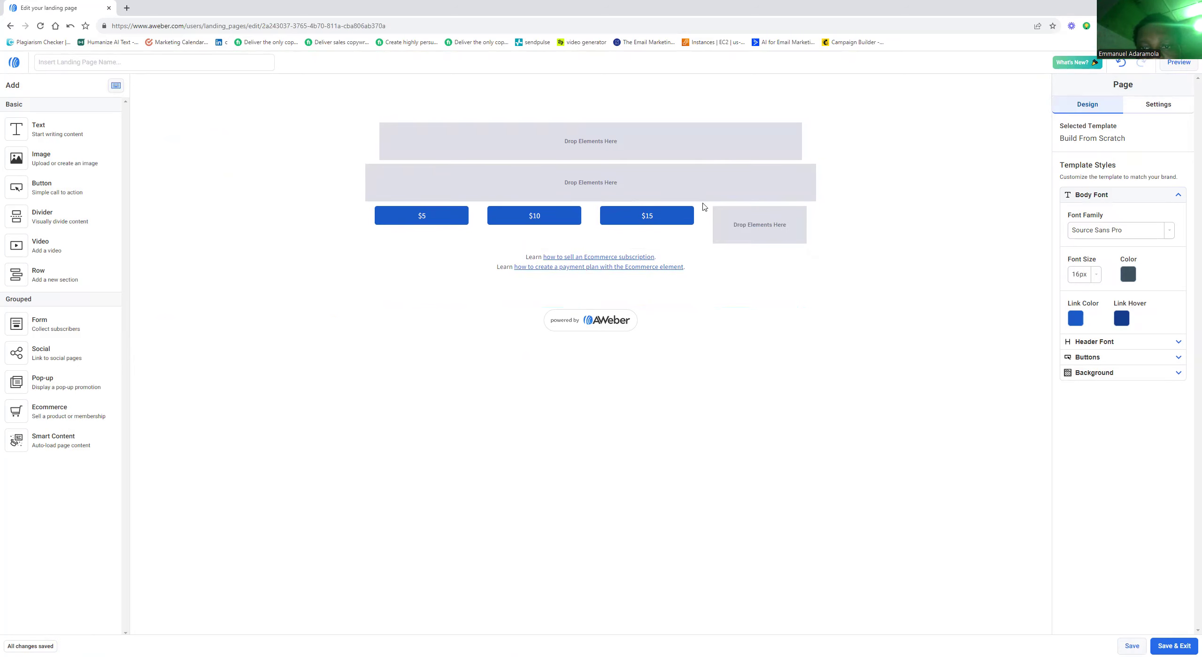
{"action": "mouse_move", "coordinate": [646, 219]}
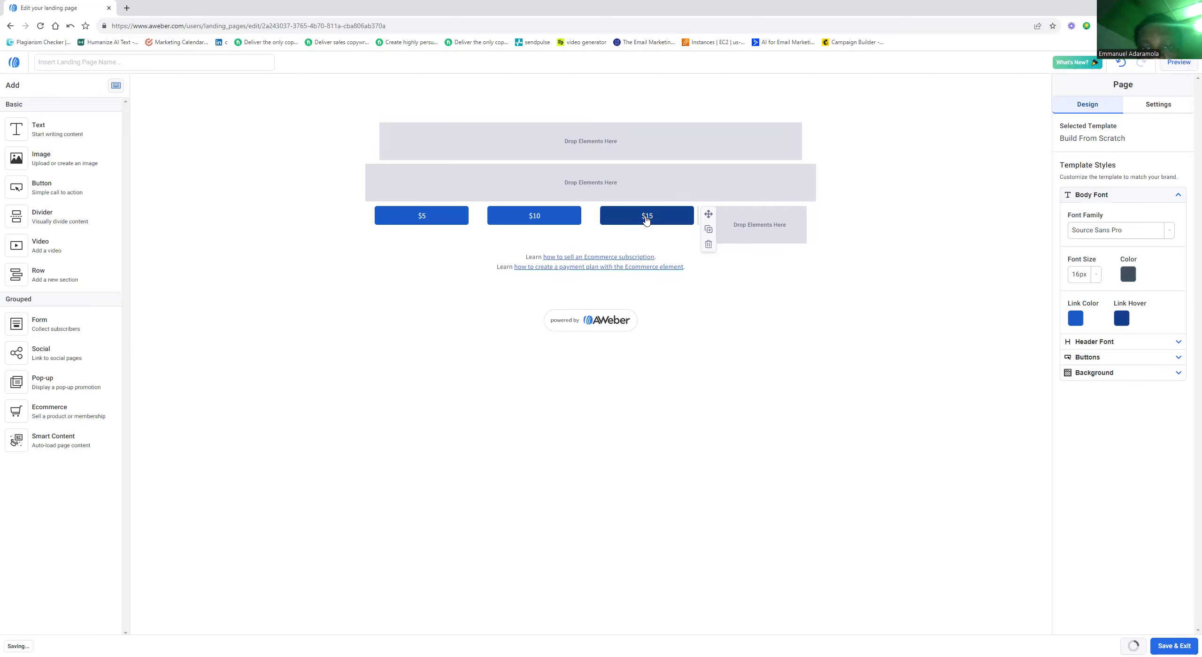
{"action": "left_click", "coordinate": [463, 251]}
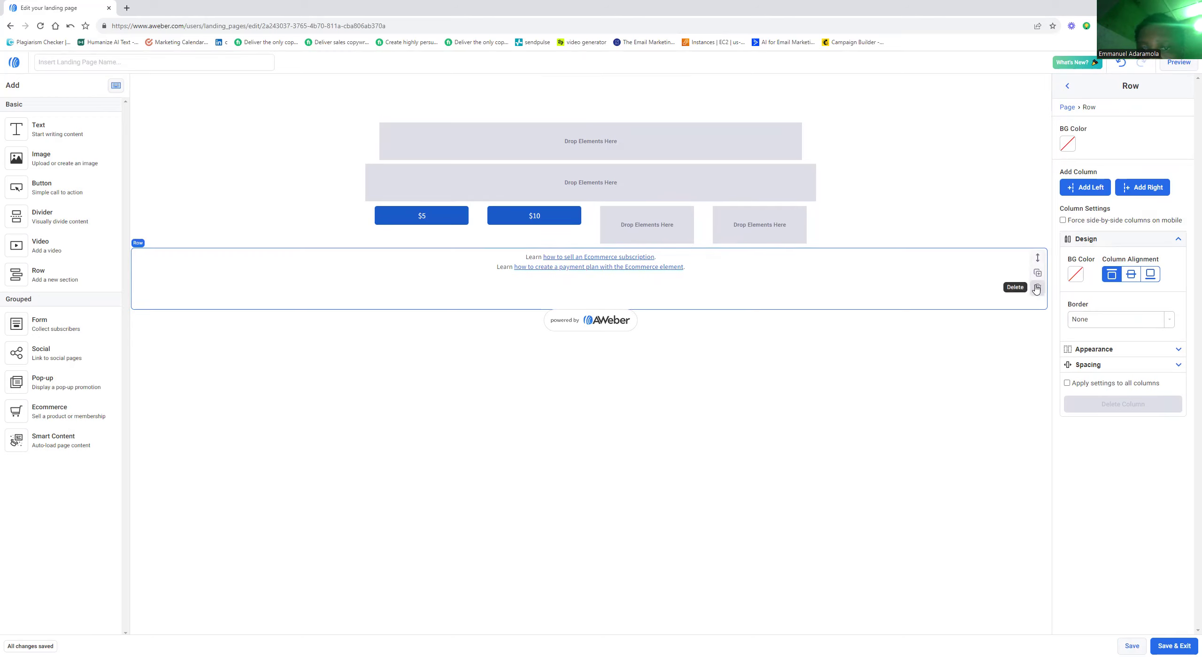
{"action": "left_click", "coordinate": [1037, 289]}
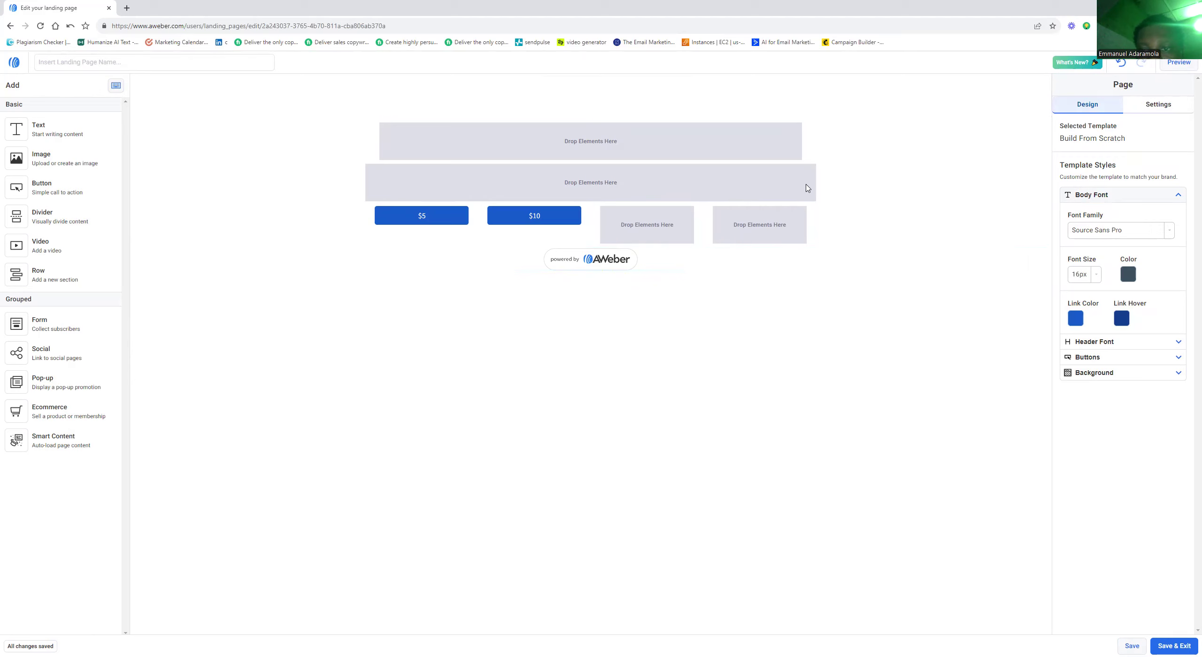
{"action": "left_click", "coordinate": [797, 183]}
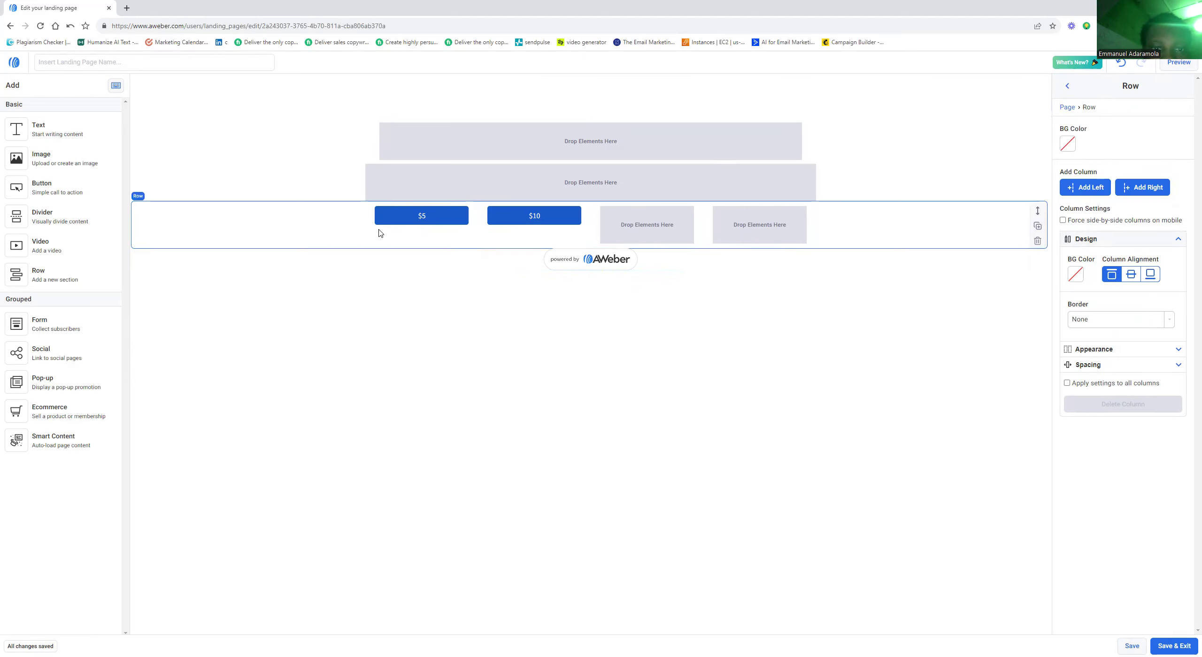
{"action": "left_click", "coordinate": [1037, 241]}
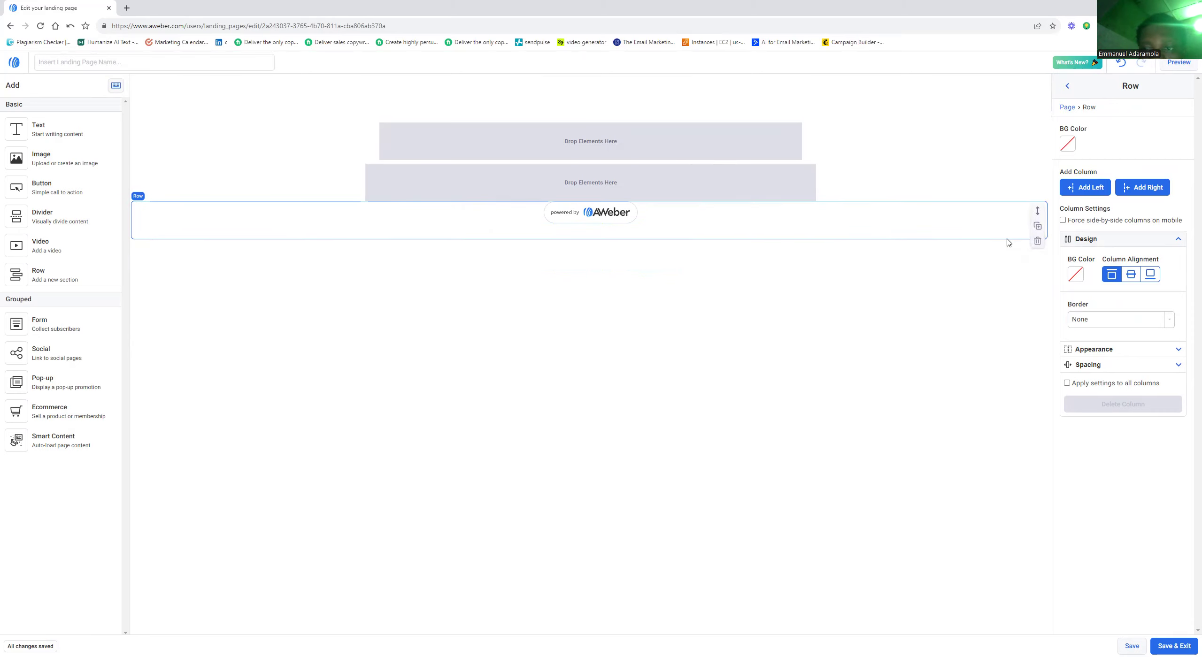
{"action": "left_click", "coordinate": [1038, 242]}
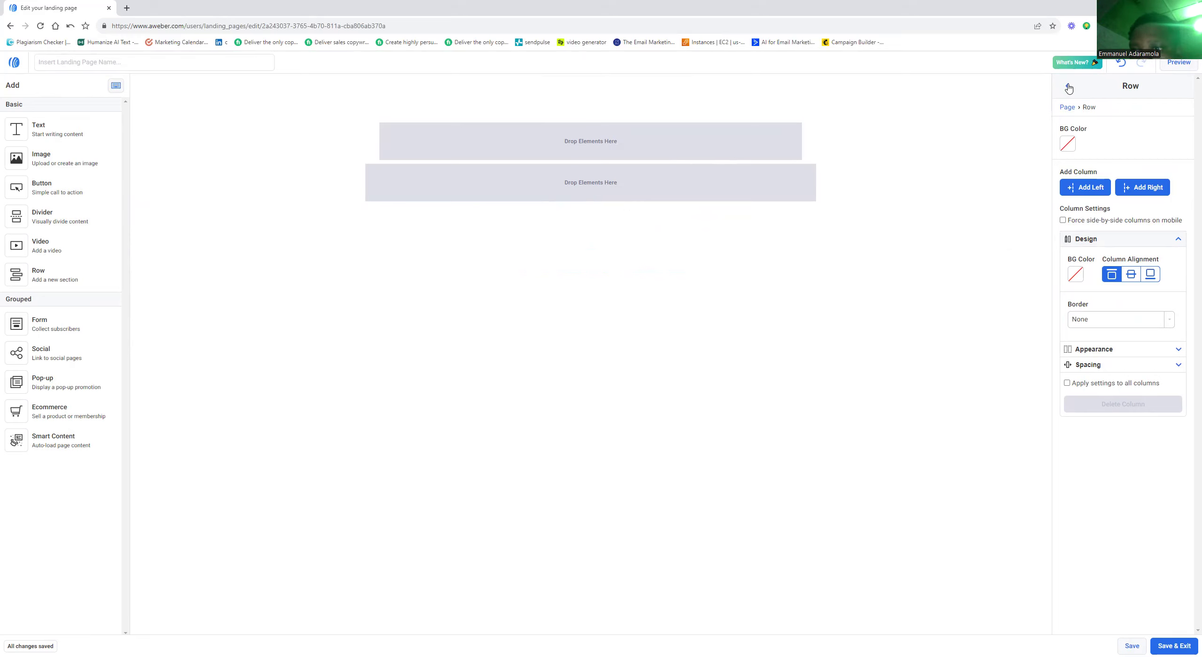
Step: Return to the page-level options and set the body font colour to blue (#0098F0)
{"action": "left_click", "coordinate": [1066, 108]}
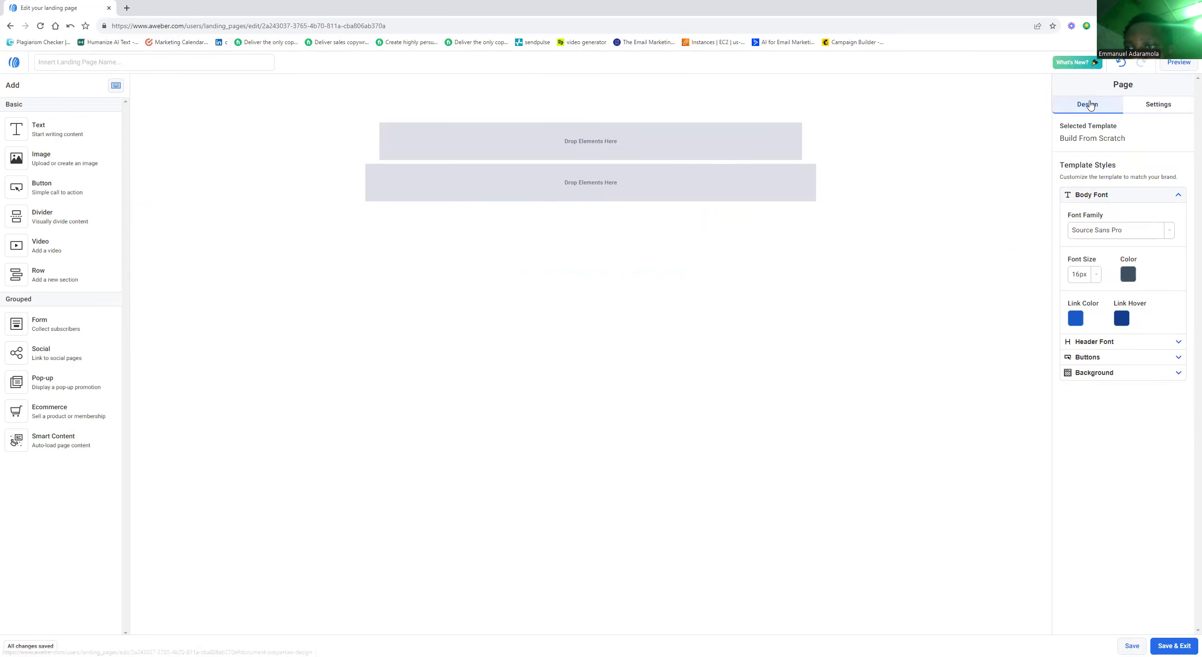
{"action": "left_click", "coordinate": [1159, 106]}
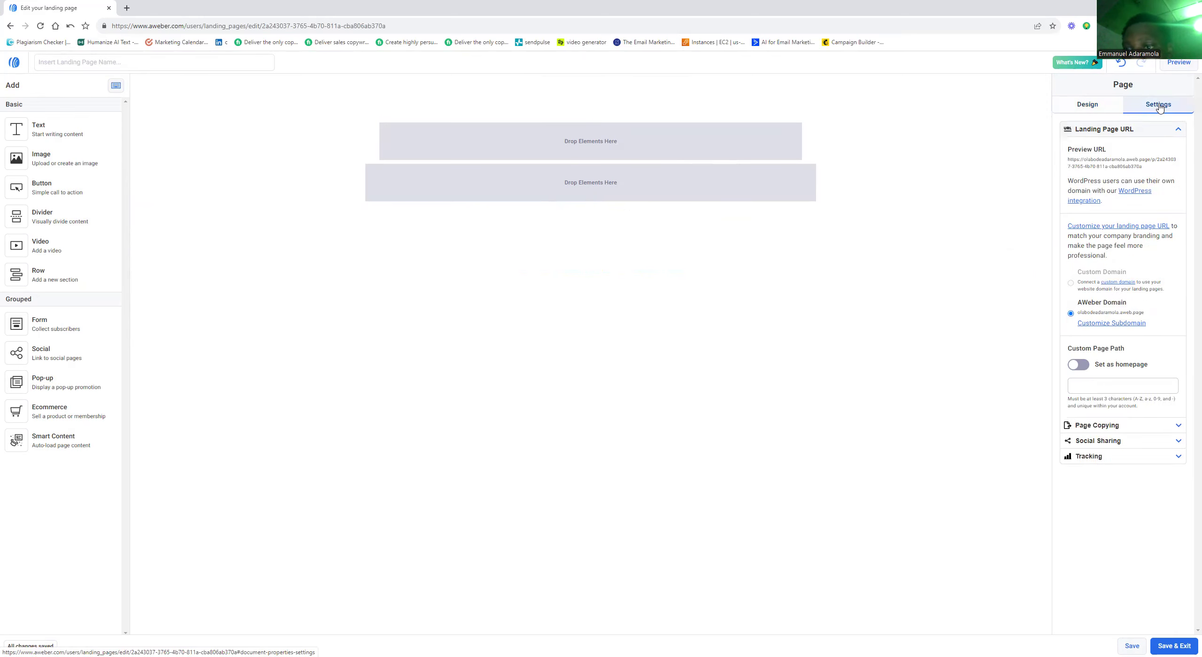
{"action": "left_click", "coordinate": [1102, 113]}
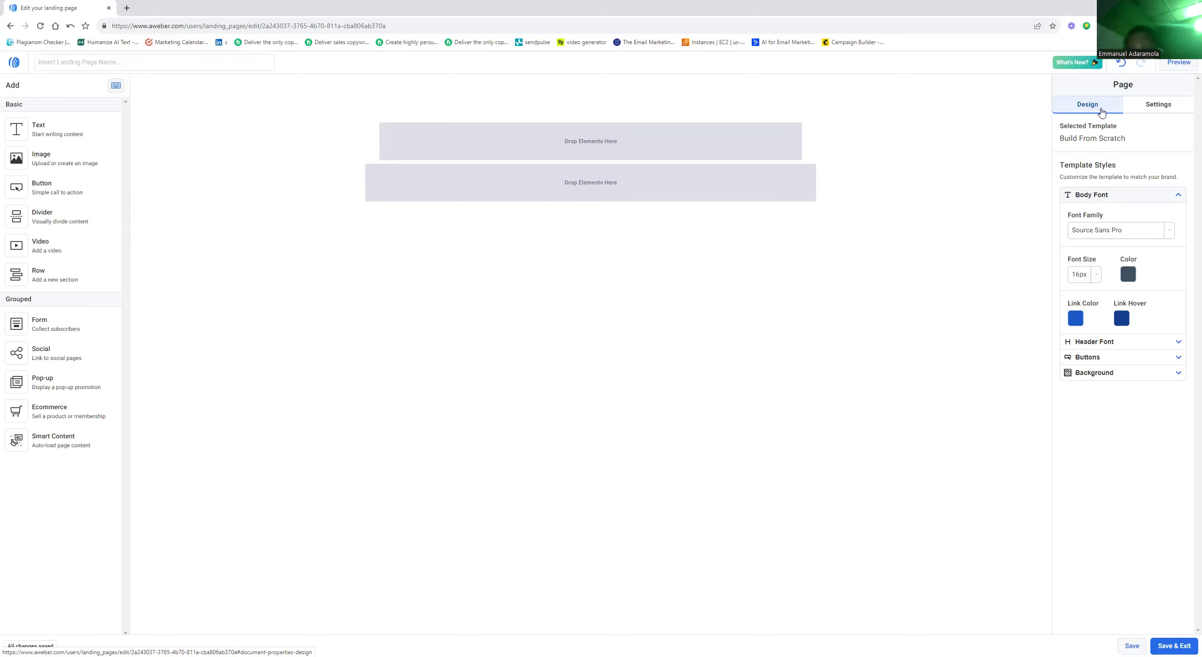
{"action": "left_click", "coordinate": [1129, 274]}
{"action": "left_click_drag", "start_coordinate": [1126, 353], "coordinate": [1199, 310]}
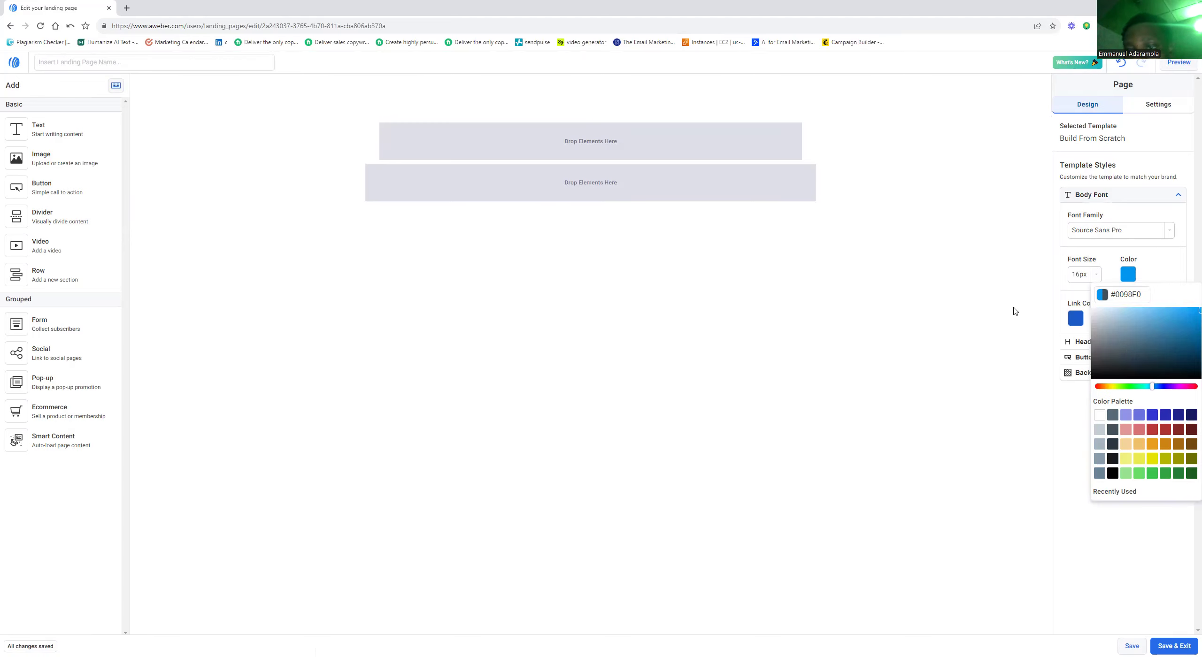
{"action": "left_click", "coordinate": [502, 152]}
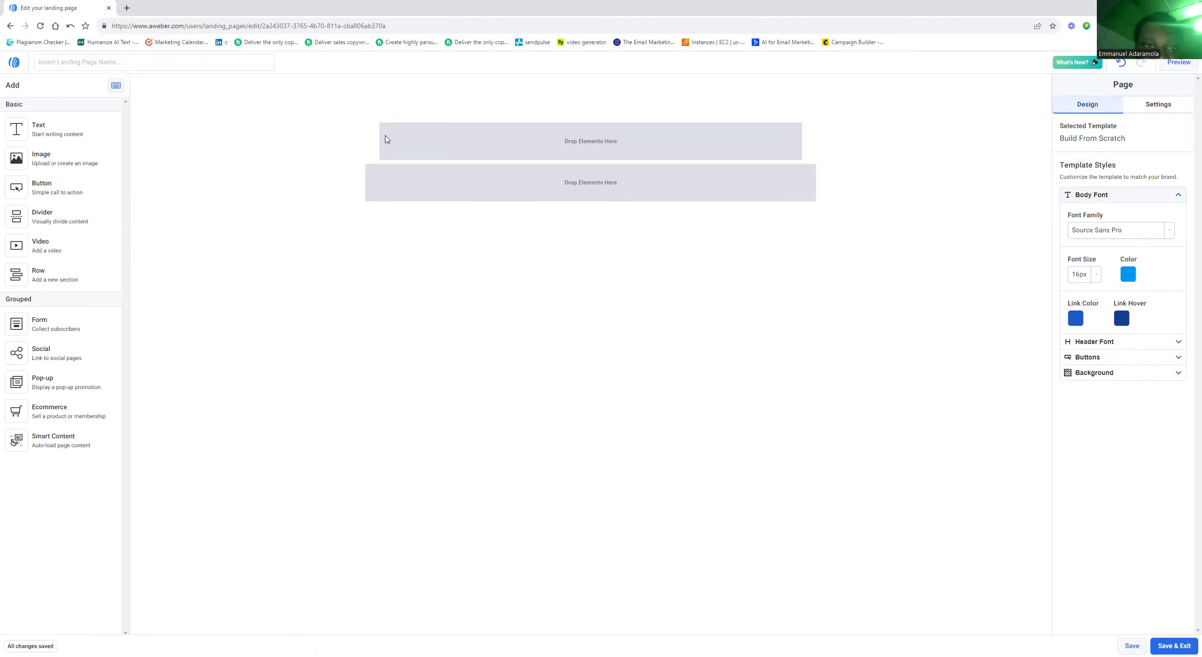
Step: Insert an Image element into the first empty row of the page
{"action": "left_click", "coordinate": [518, 132]}
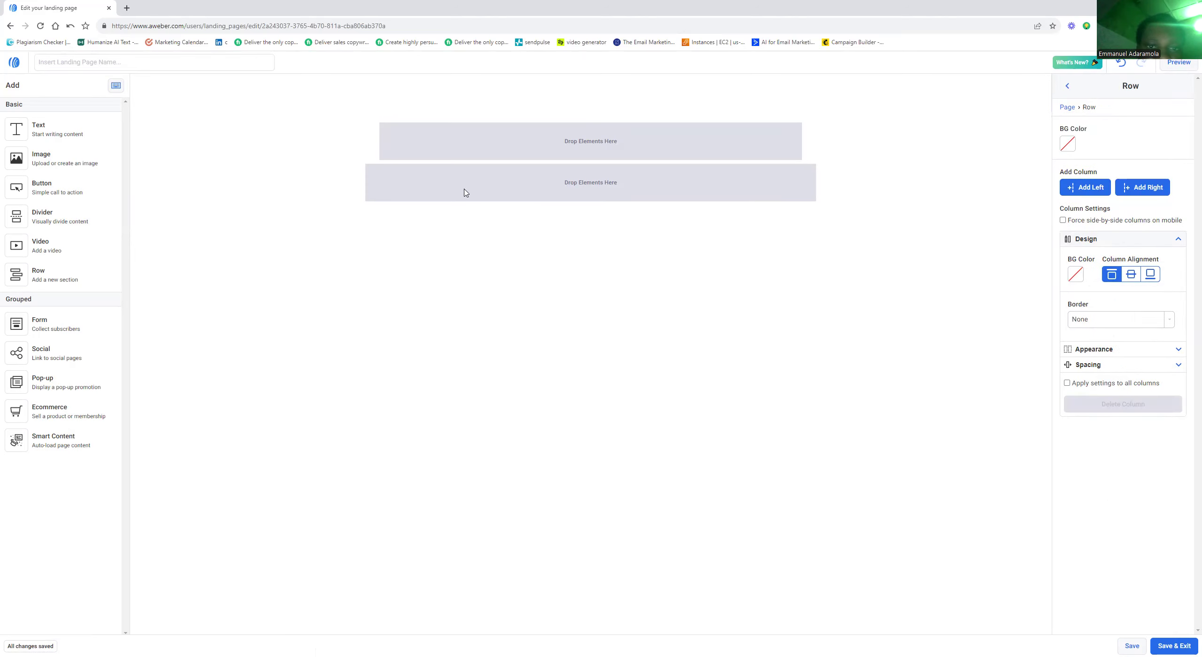
{"action": "left_click_drag", "start_coordinate": [60, 128], "coordinate": [481, 137]}
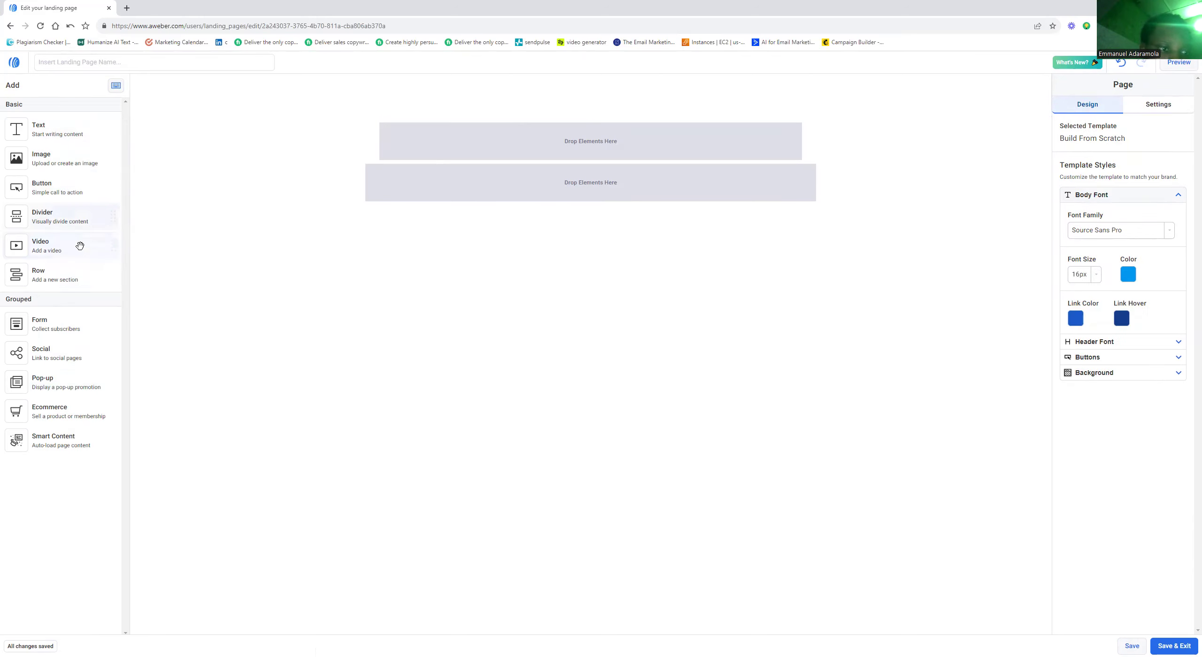
{"action": "mouse_move", "coordinate": [78, 274]}
{"action": "left_click_drag", "start_coordinate": [34, 162], "coordinate": [575, 140]}
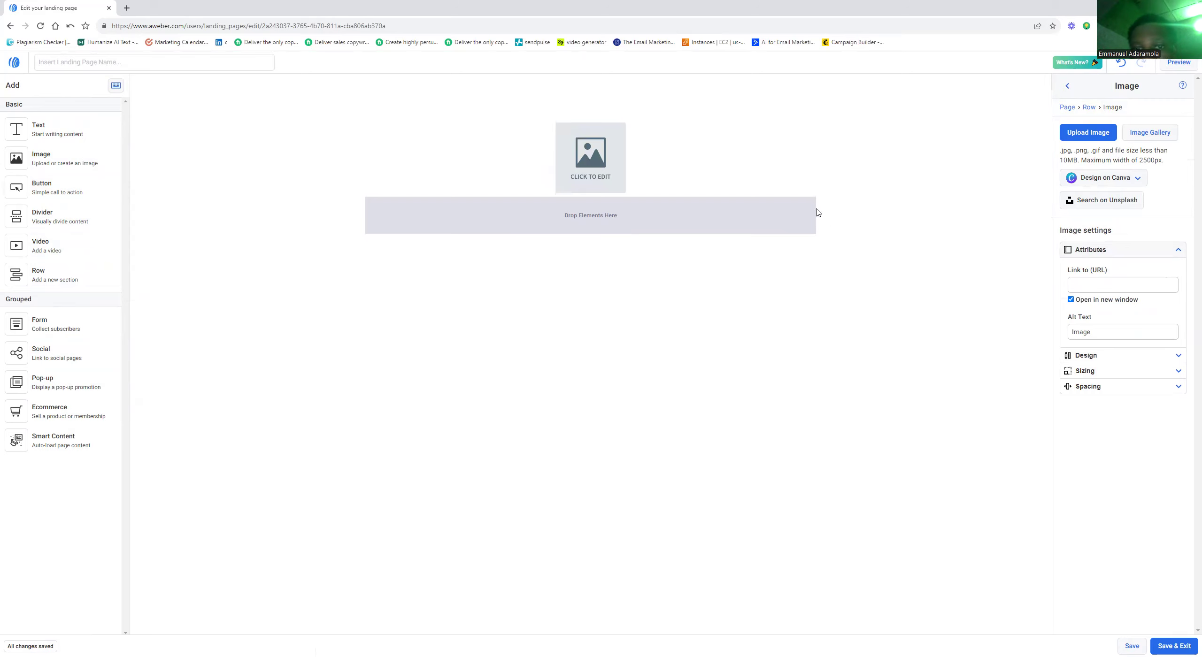
Step: Split the empty row below the image into three columns and delete the extra empty row added beneath it
{"action": "left_click", "coordinate": [776, 224]}
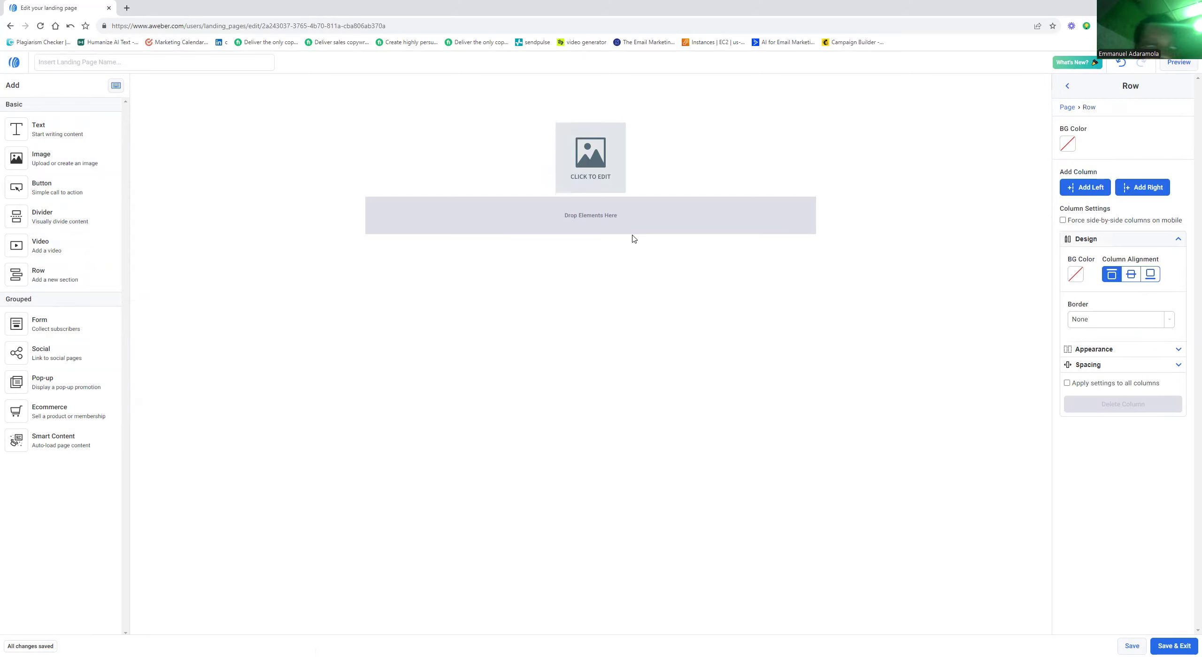
{"action": "left_click_drag", "start_coordinate": [55, 282], "coordinate": [566, 209]}
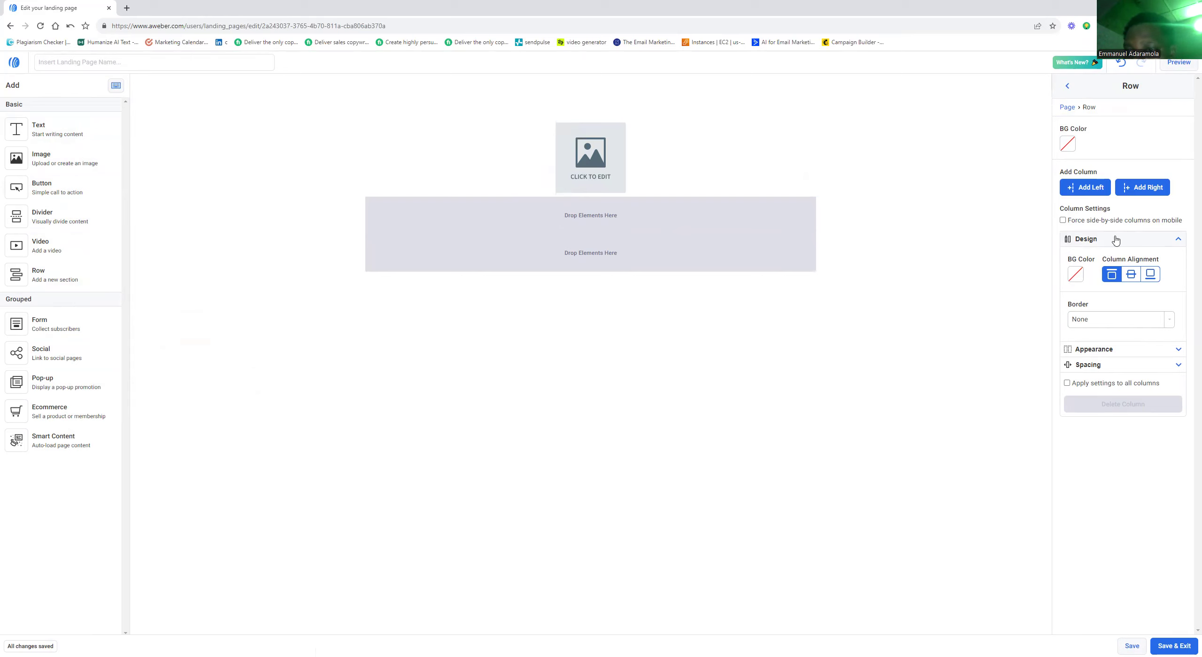
{"action": "left_click", "coordinate": [1142, 184]}
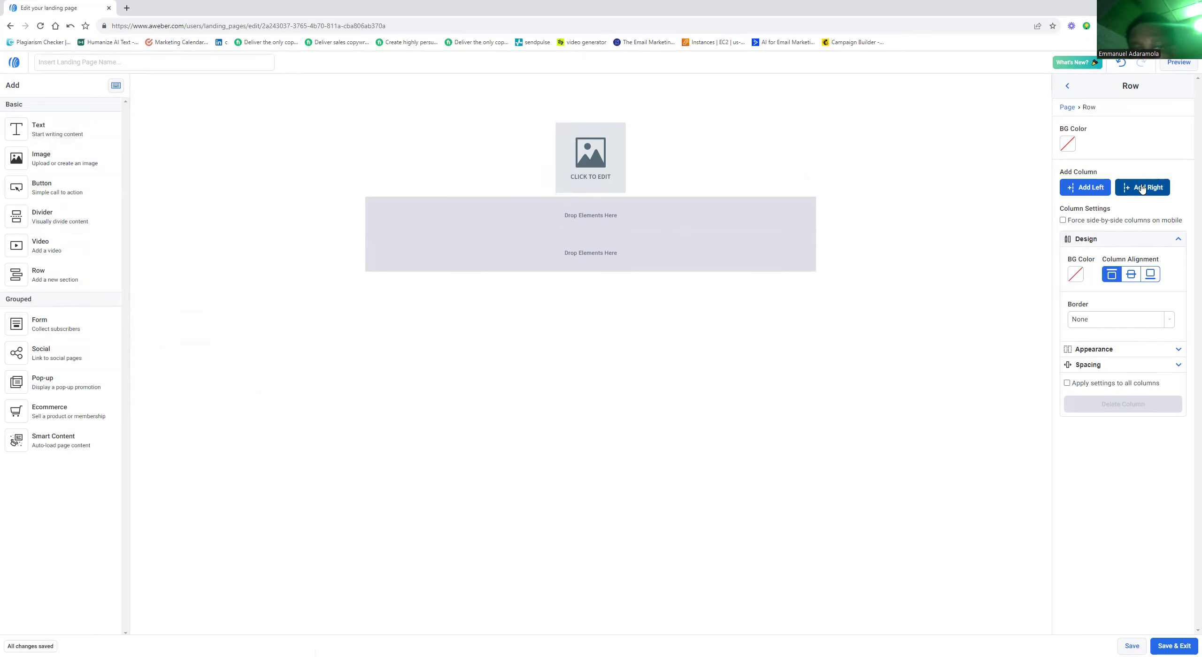
{"action": "left_click", "coordinate": [1098, 192]}
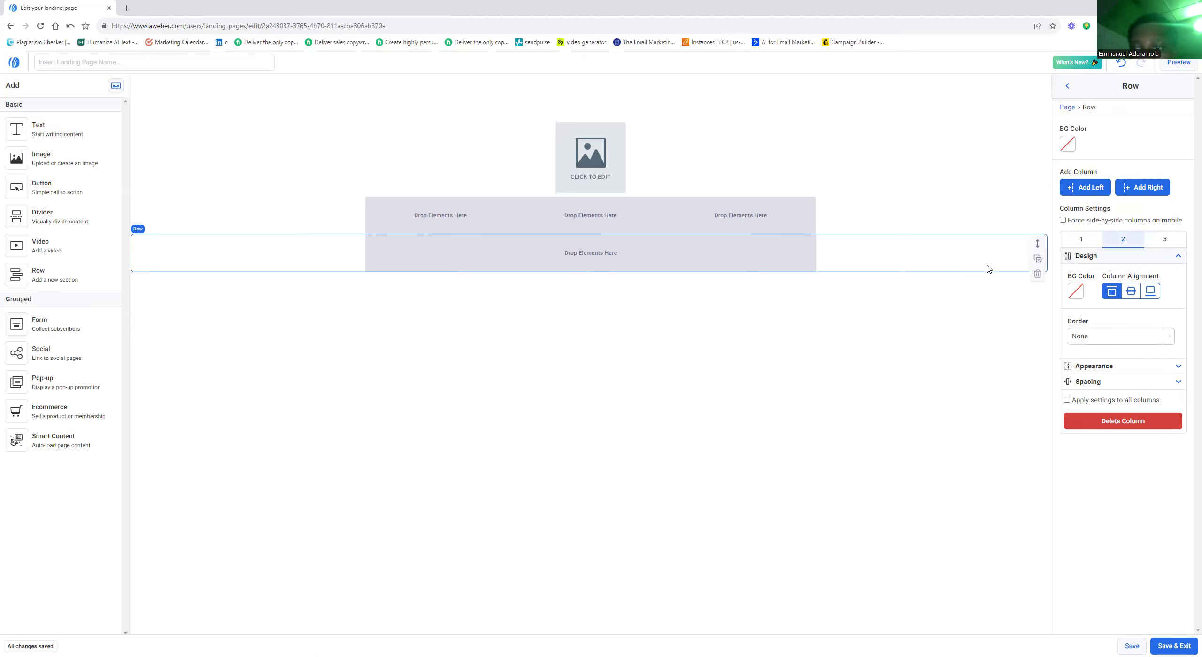
{"action": "left_click", "coordinate": [1036, 274]}
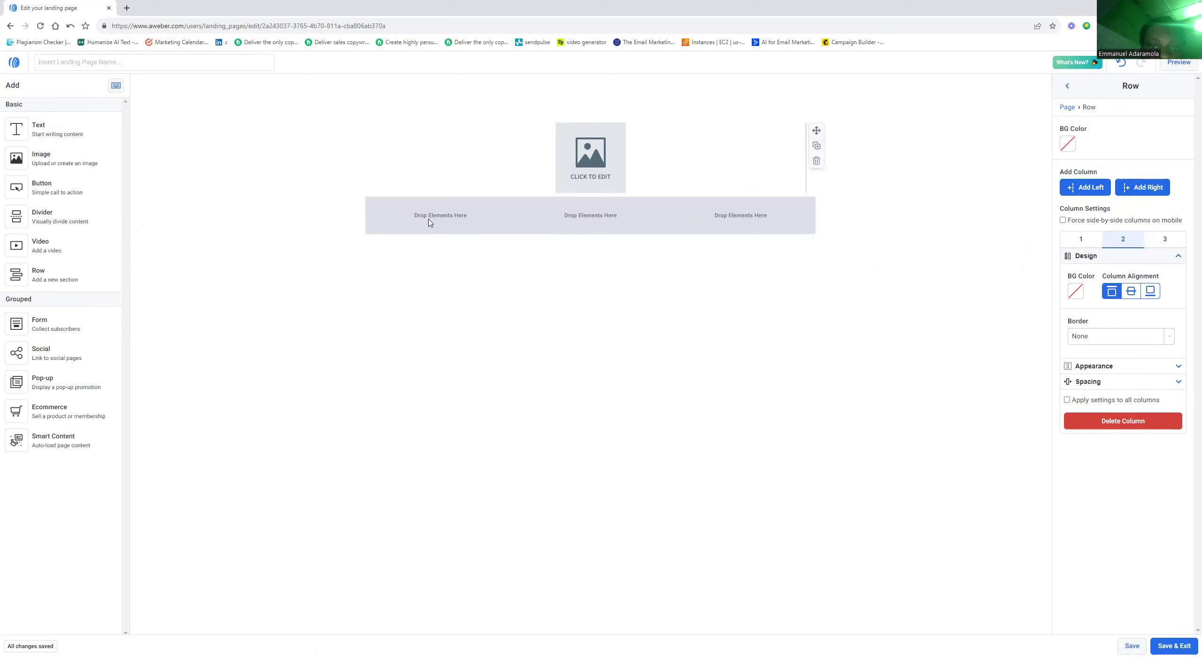
Step: Fill the three-column row with a Video element in the first column, an Image in the second and an Ecommerce element in the third
{"action": "left_click_drag", "start_coordinate": [42, 245], "coordinate": [444, 221]}
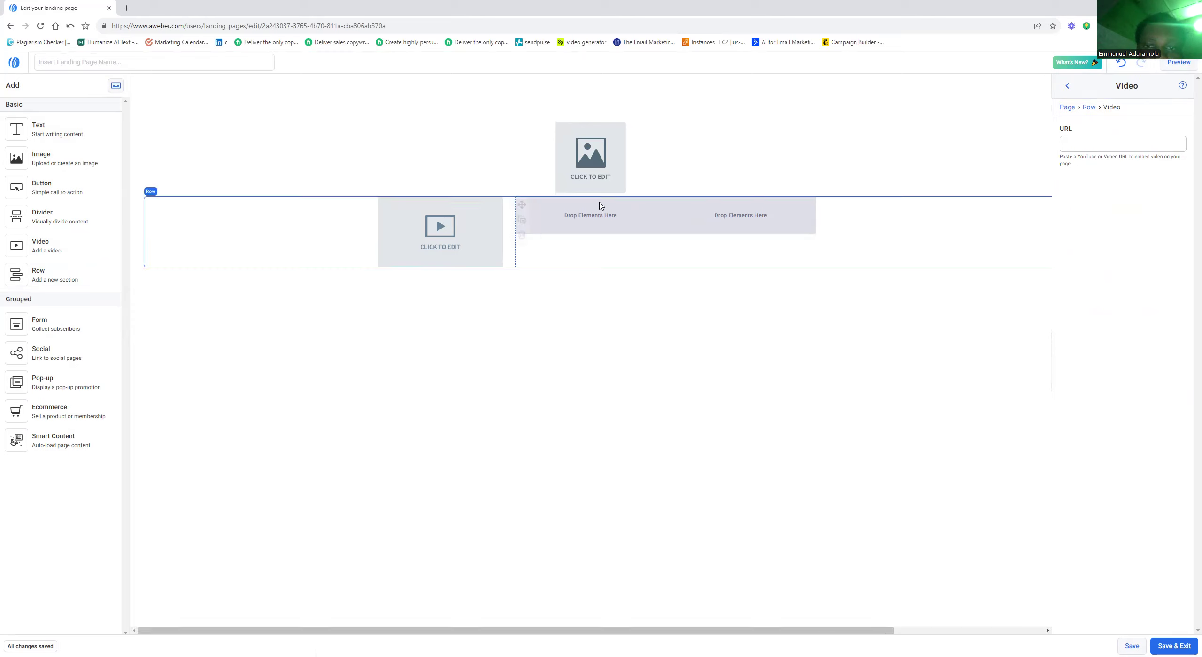
{"action": "left_click_drag", "start_coordinate": [53, 158], "coordinate": [628, 226]}
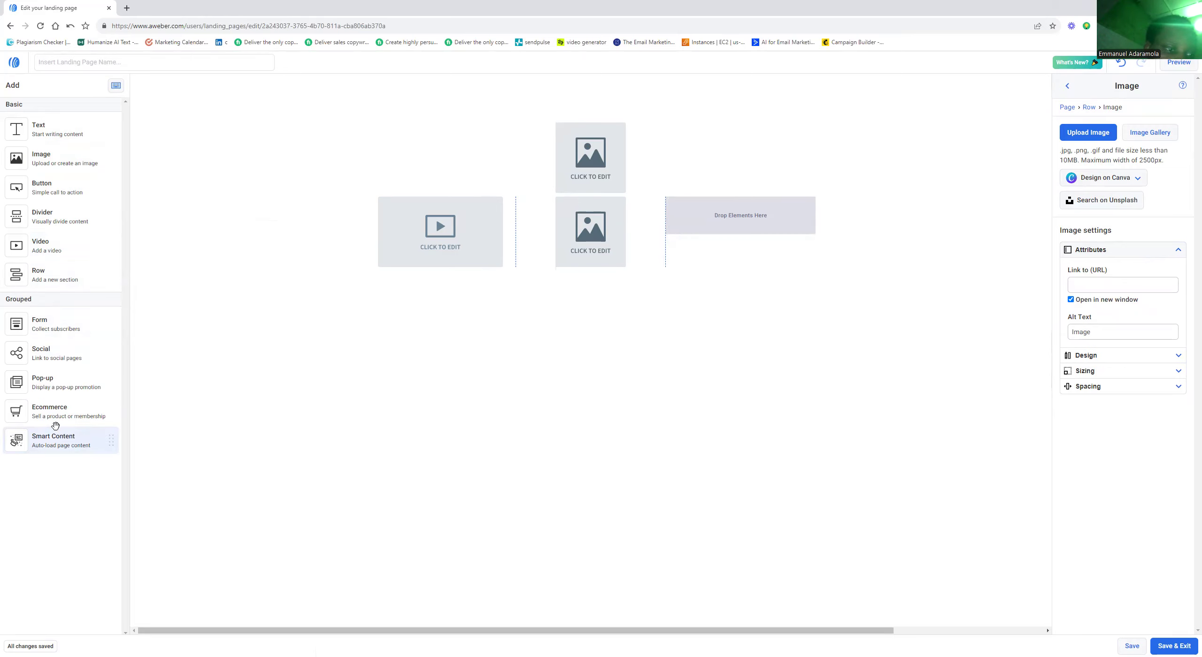
{"action": "left_click_drag", "start_coordinate": [55, 418], "coordinate": [721, 226]}
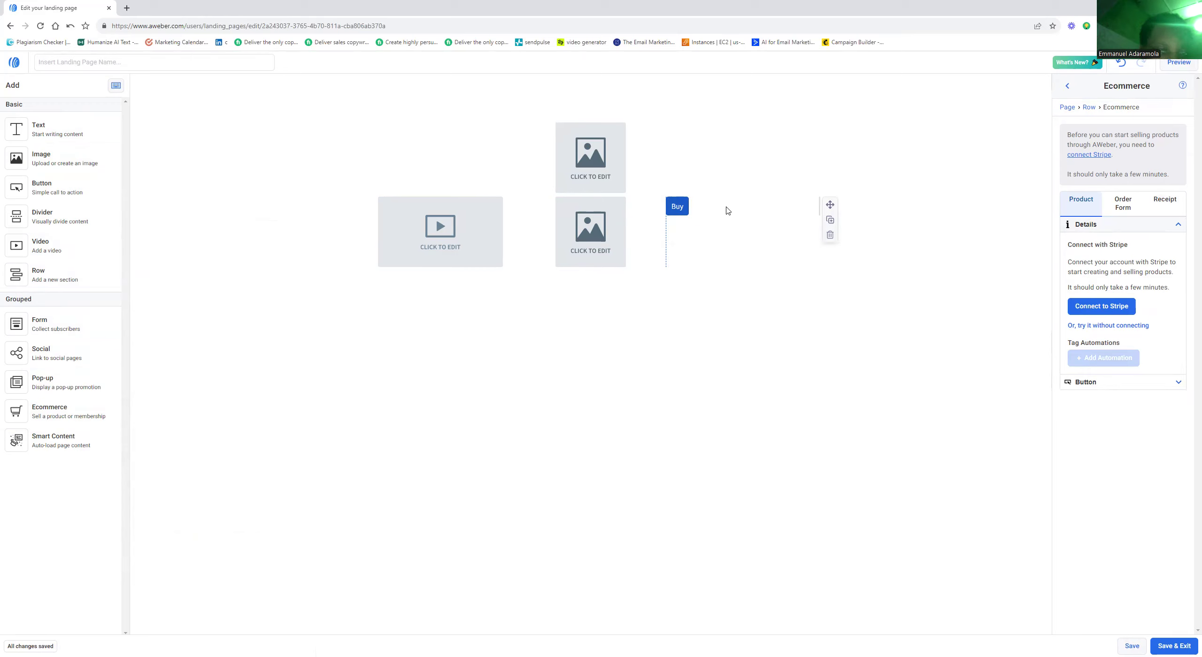
Step: Delete the middle column's image placeholder and insert a new Image element in its place
{"action": "left_click", "coordinate": [674, 212]}
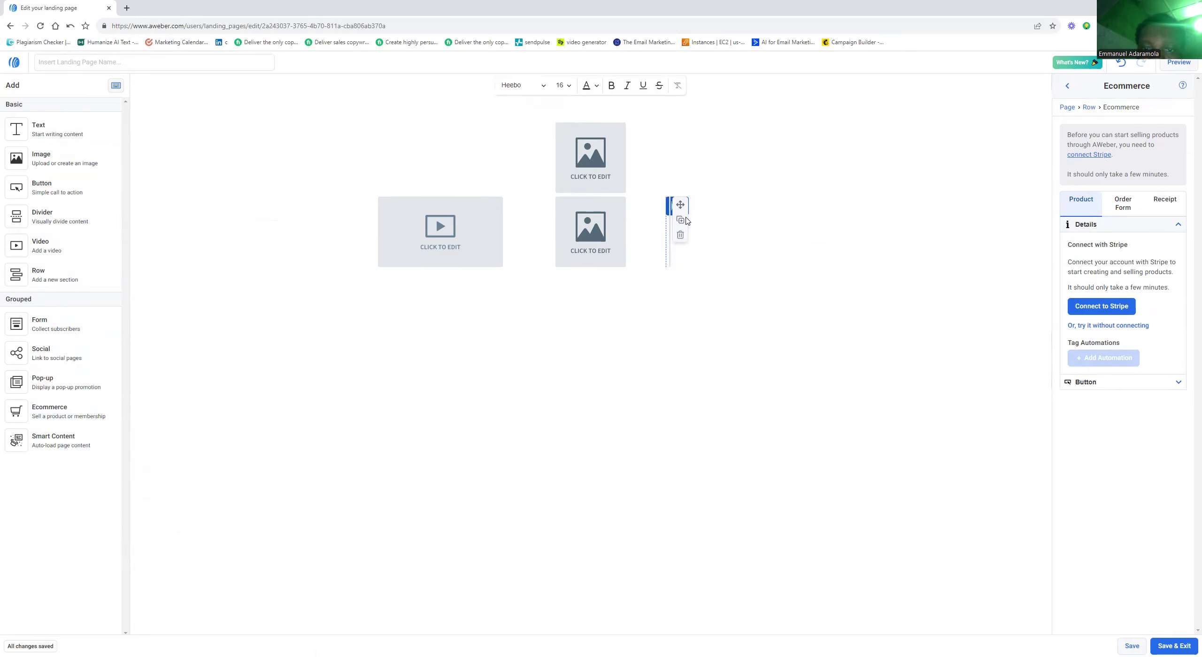
{"action": "left_click", "coordinate": [680, 235]}
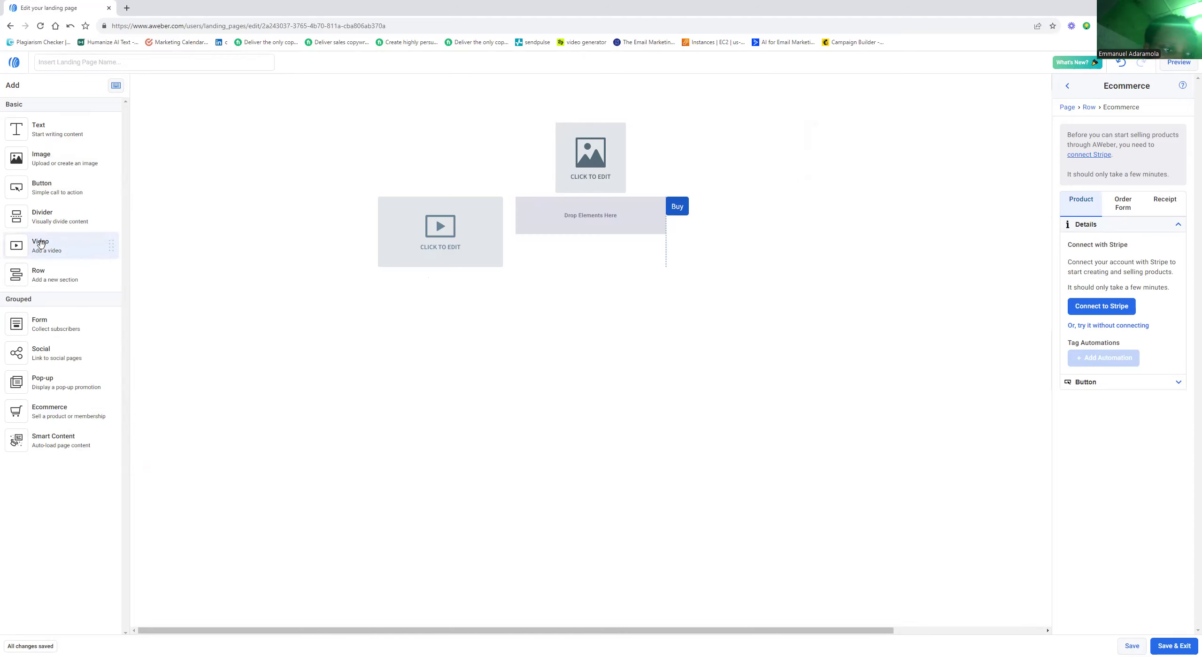
{"action": "left_click_drag", "start_coordinate": [37, 156], "coordinate": [597, 220]}
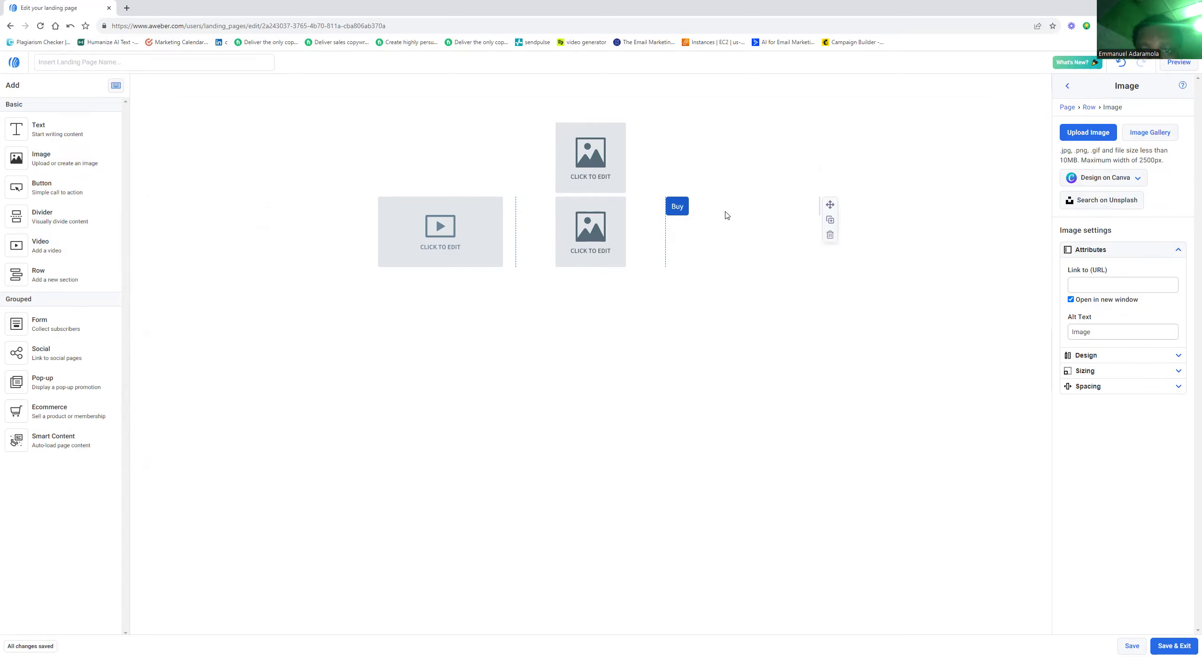
Step: Insert a second Ecommerce element under the Buy button in the third column and remove it again
{"action": "left_click", "coordinate": [670, 238]}
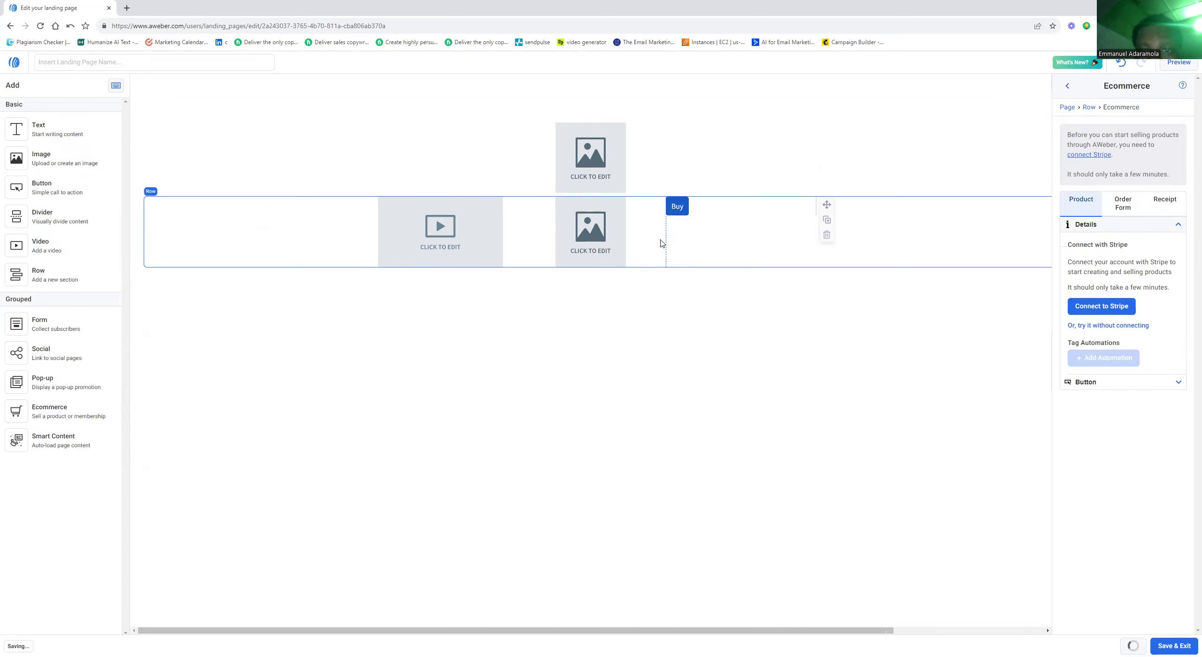
{"action": "left_click", "coordinate": [716, 232]}
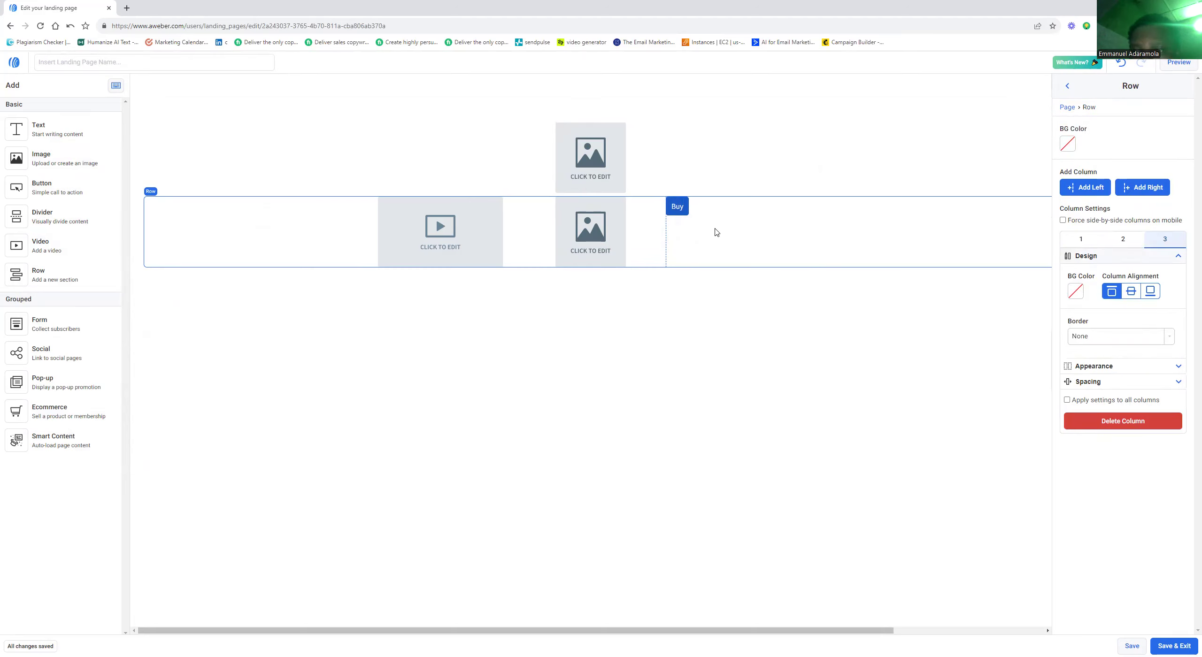
{"action": "left_click_drag", "start_coordinate": [37, 417], "coordinate": [709, 221]}
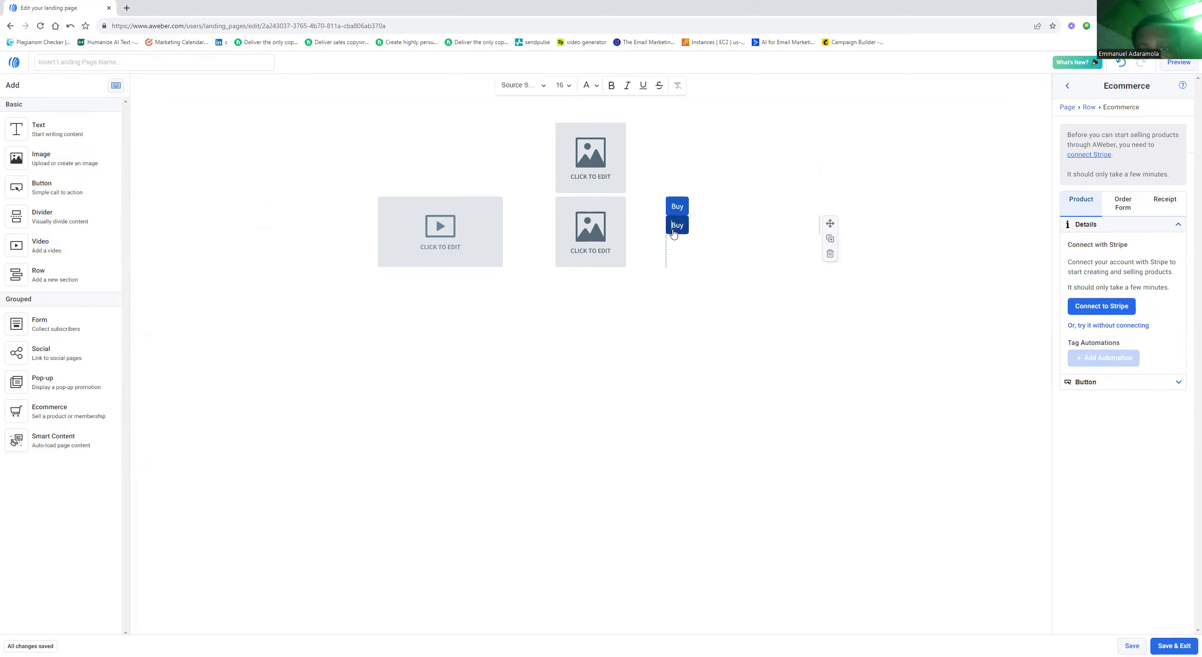
{"action": "left_click", "coordinate": [829, 254]}
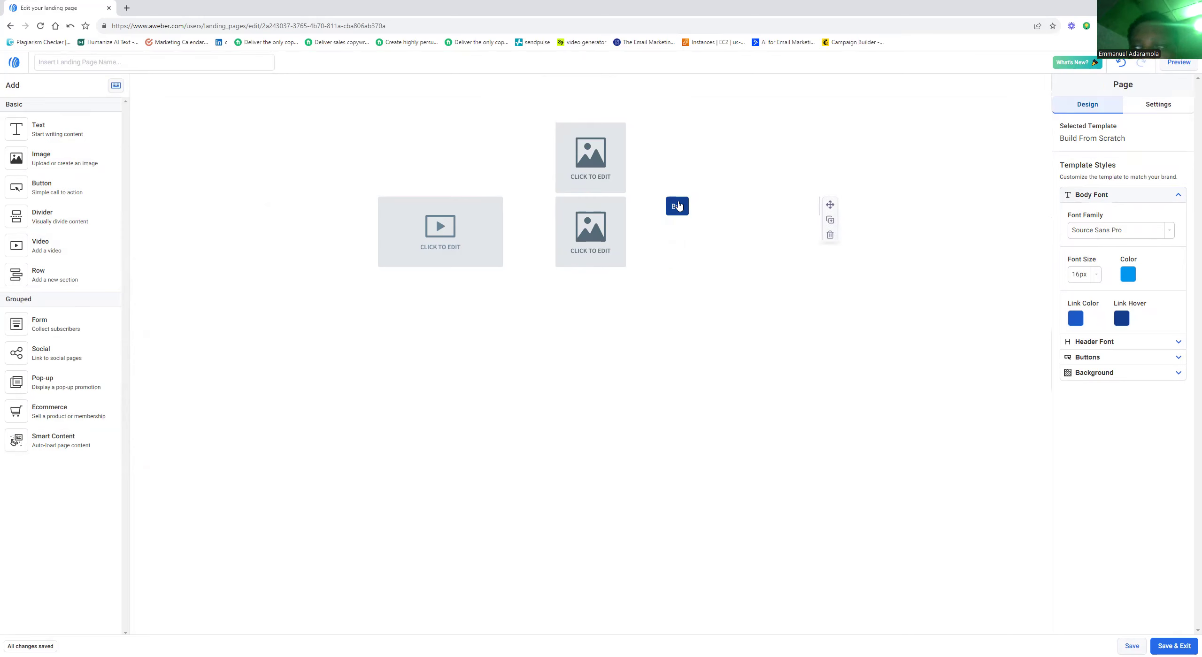
Step: Examine the Buy button's order form layout and return to the page-level options
{"action": "left_click", "coordinate": [678, 206]}
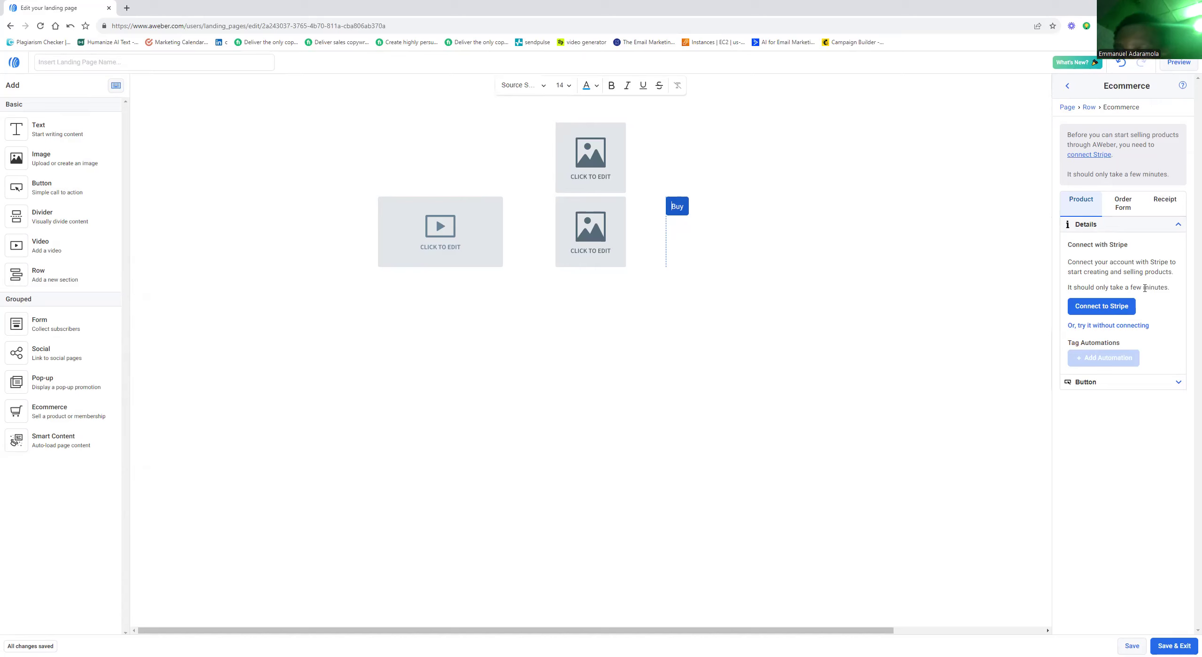
{"action": "left_click", "coordinate": [1125, 201]}
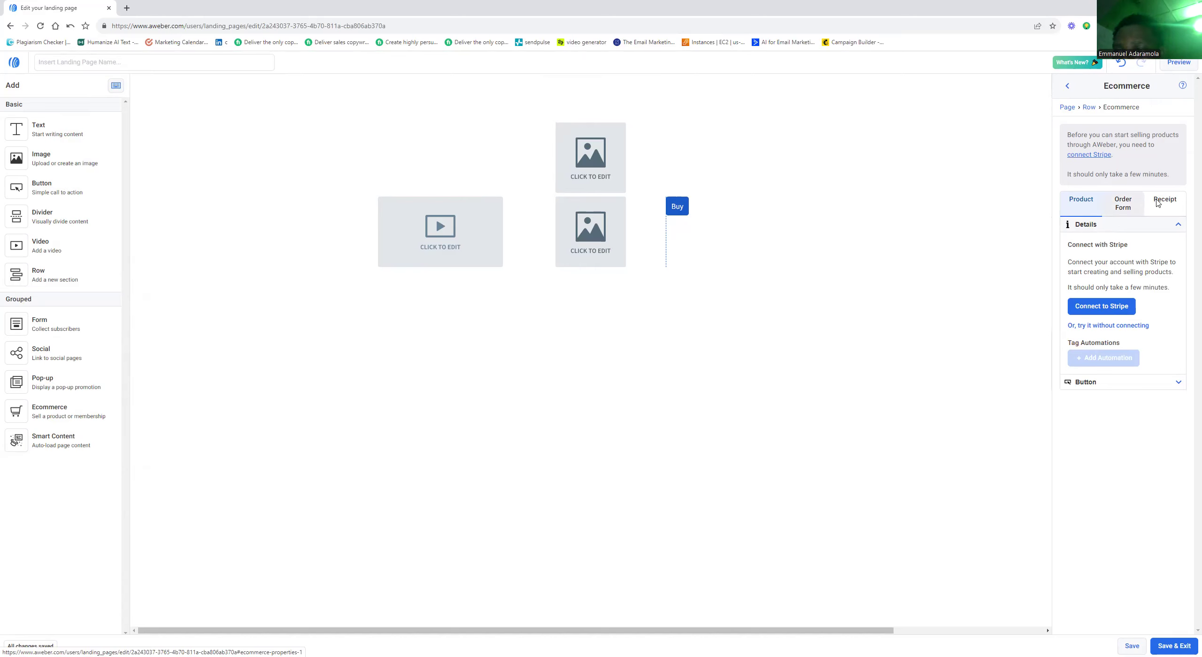
{"action": "right_click", "coordinate": [1126, 201]}
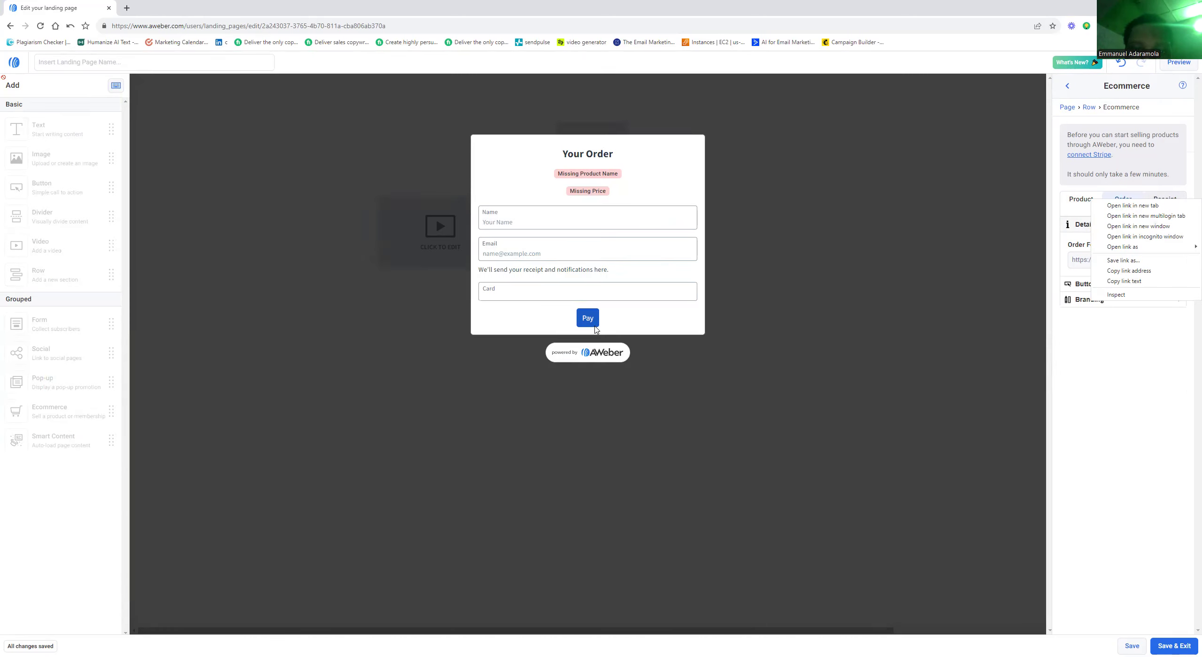
{"action": "left_click", "coordinate": [754, 79]}
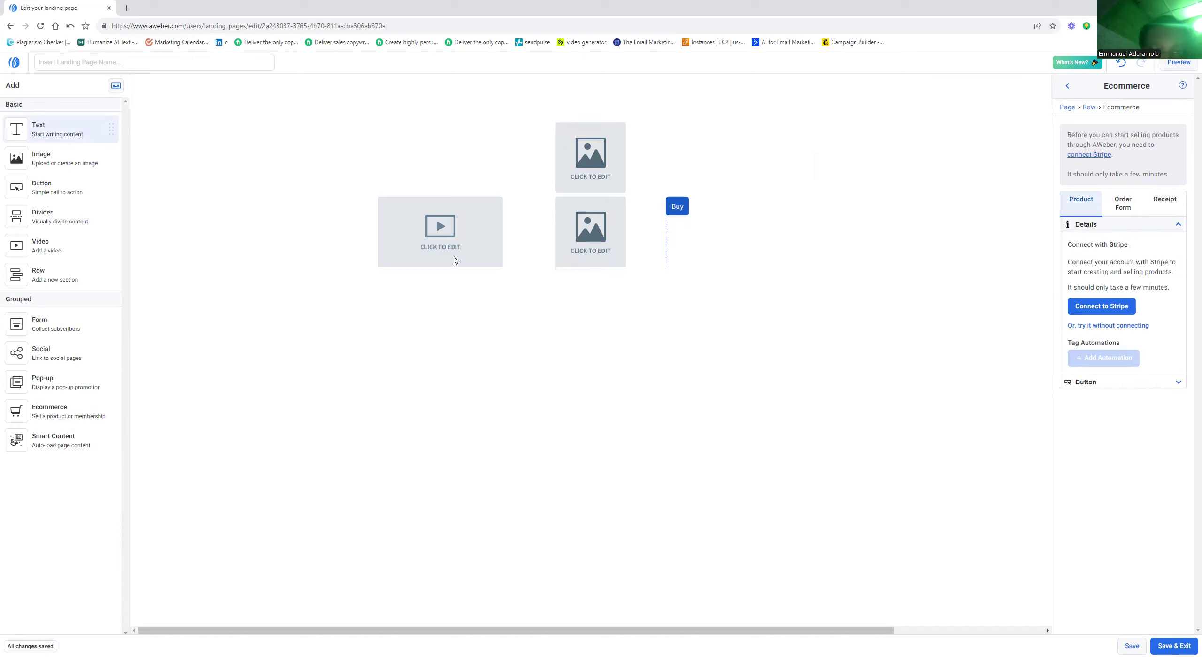
{"action": "left_click", "coordinate": [425, 287]}
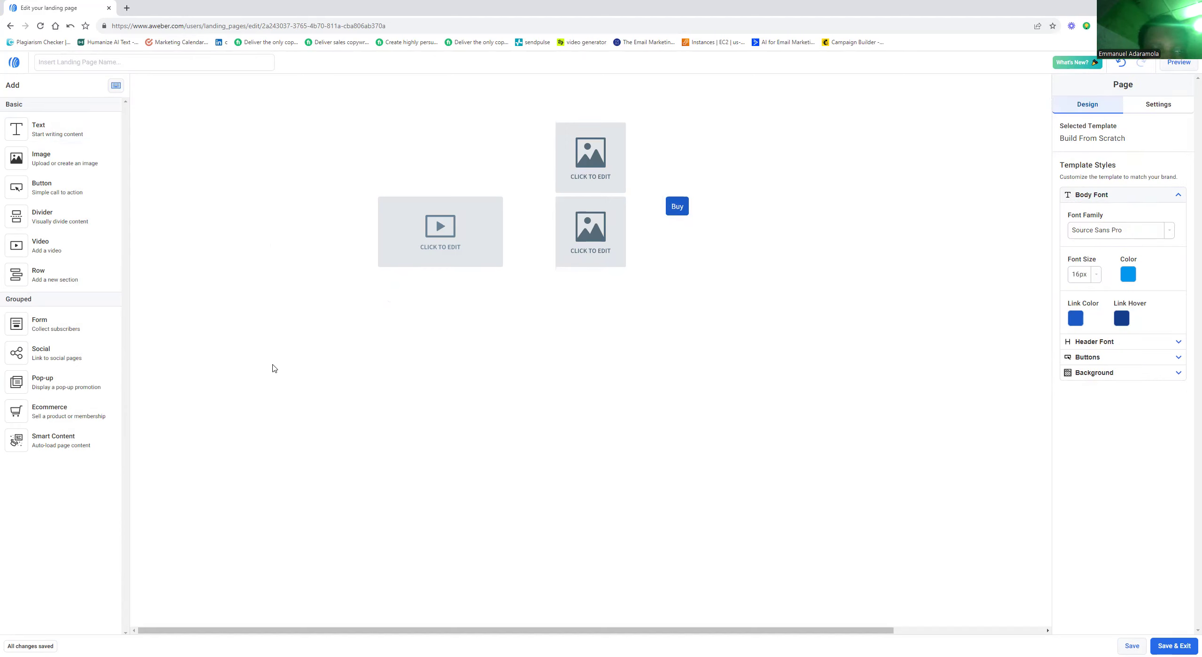
Step: Try to insert a Text element below the three-column row
{"action": "mouse_move", "coordinate": [70, 130]}
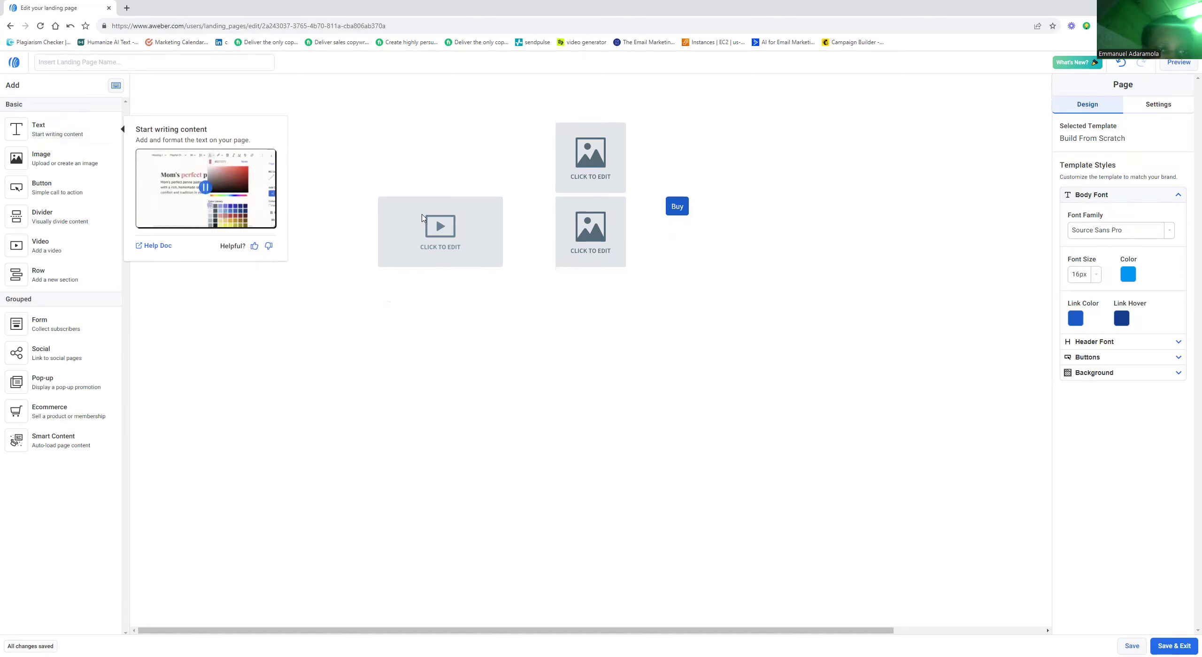
{"action": "left_click", "coordinate": [383, 235]}
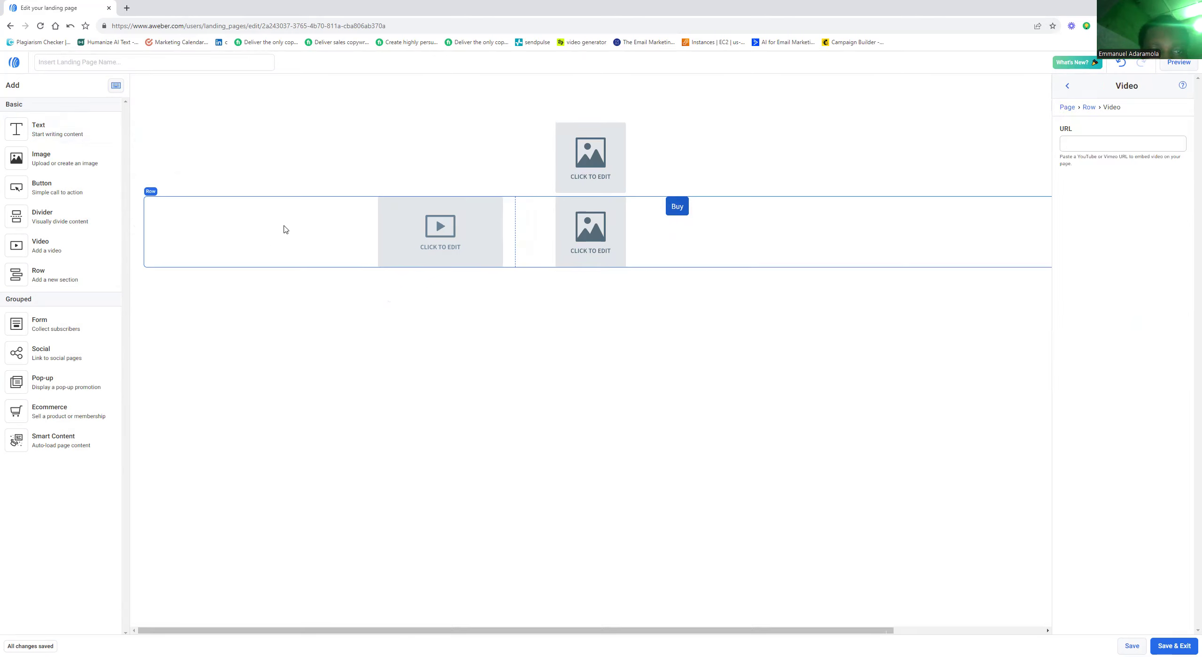
{"action": "left_click", "coordinate": [284, 226]}
{"action": "left_click_drag", "start_coordinate": [51, 131], "coordinate": [293, 289]}
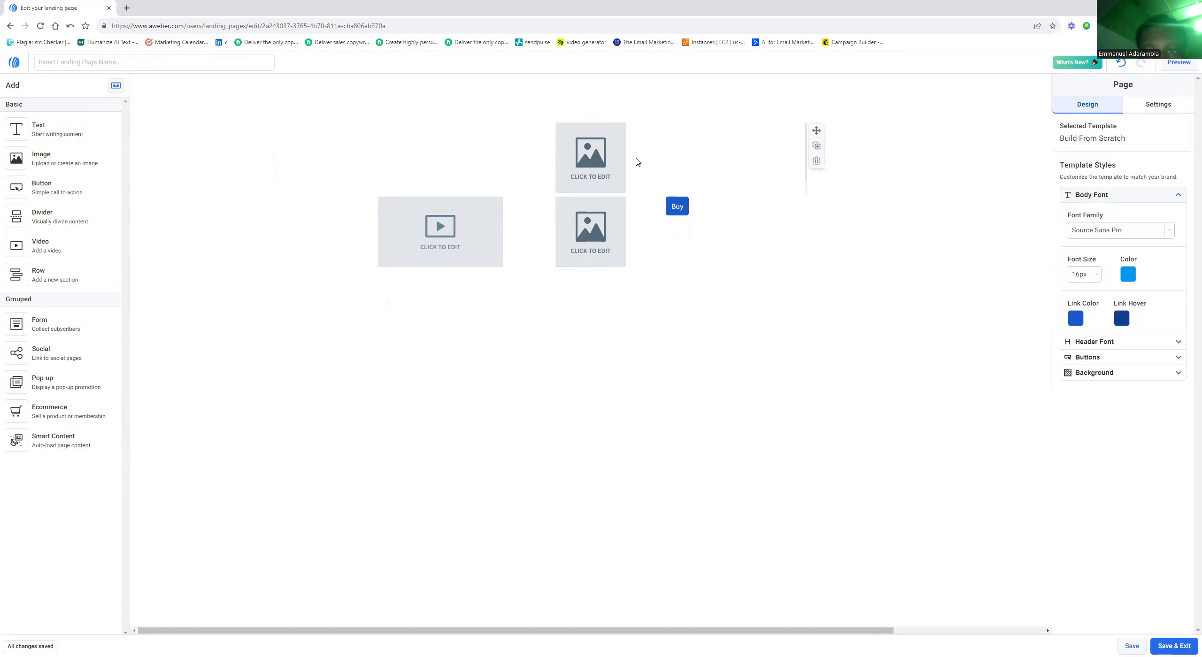
Step: Try to insert a Divider element beneath the video in the three-column row
{"action": "left_click", "coordinate": [600, 171]}
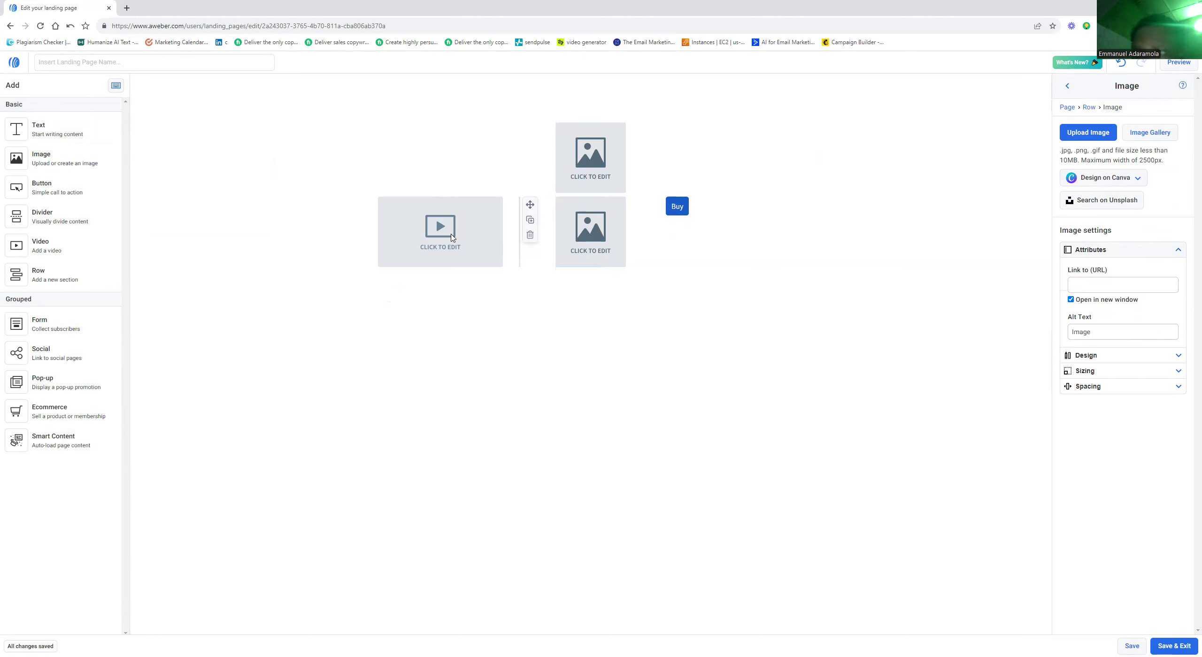
{"action": "left_click", "coordinate": [1069, 88]}
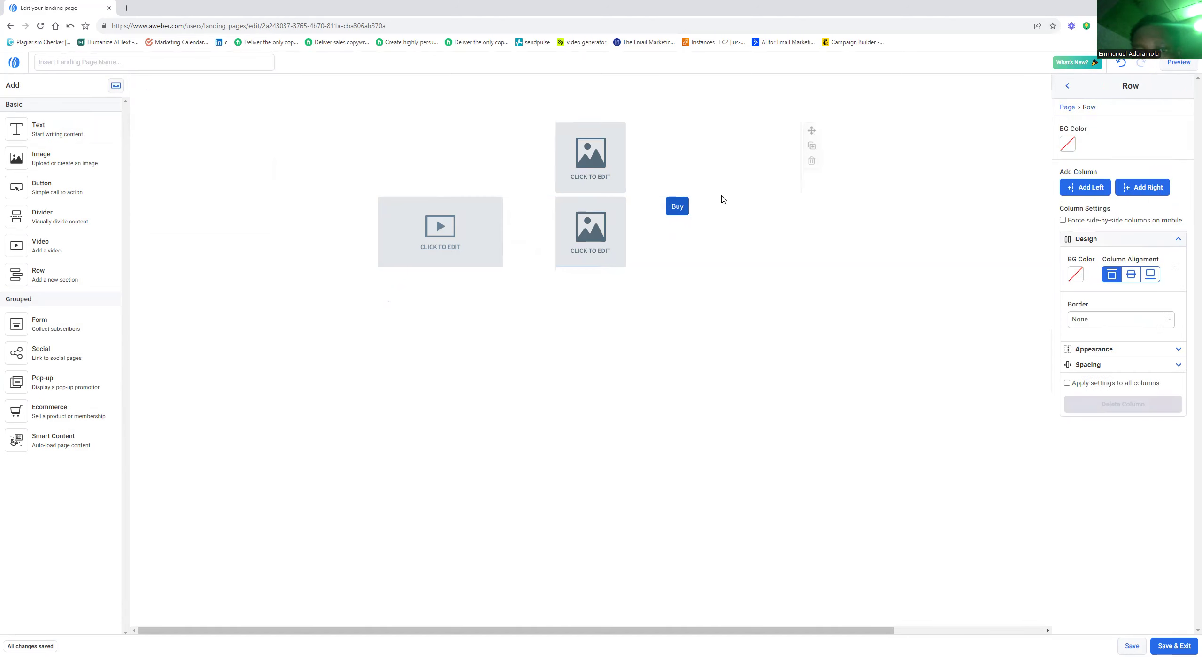
{"action": "left_click", "coordinate": [672, 232]}
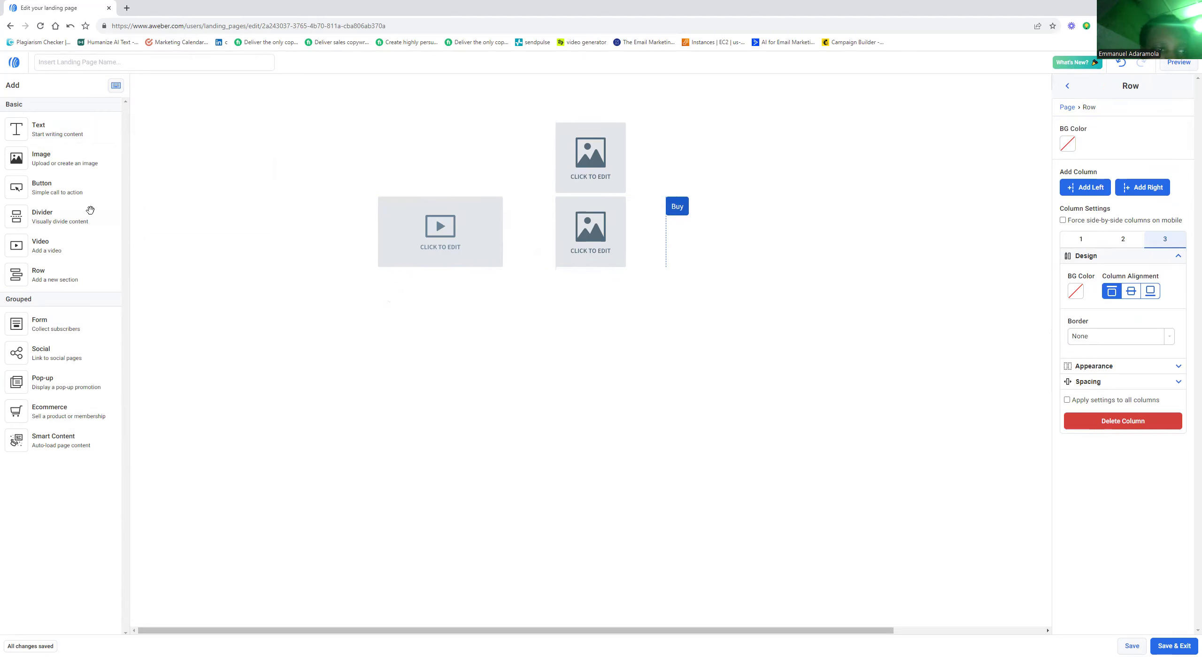
{"action": "left_click", "coordinate": [301, 267]}
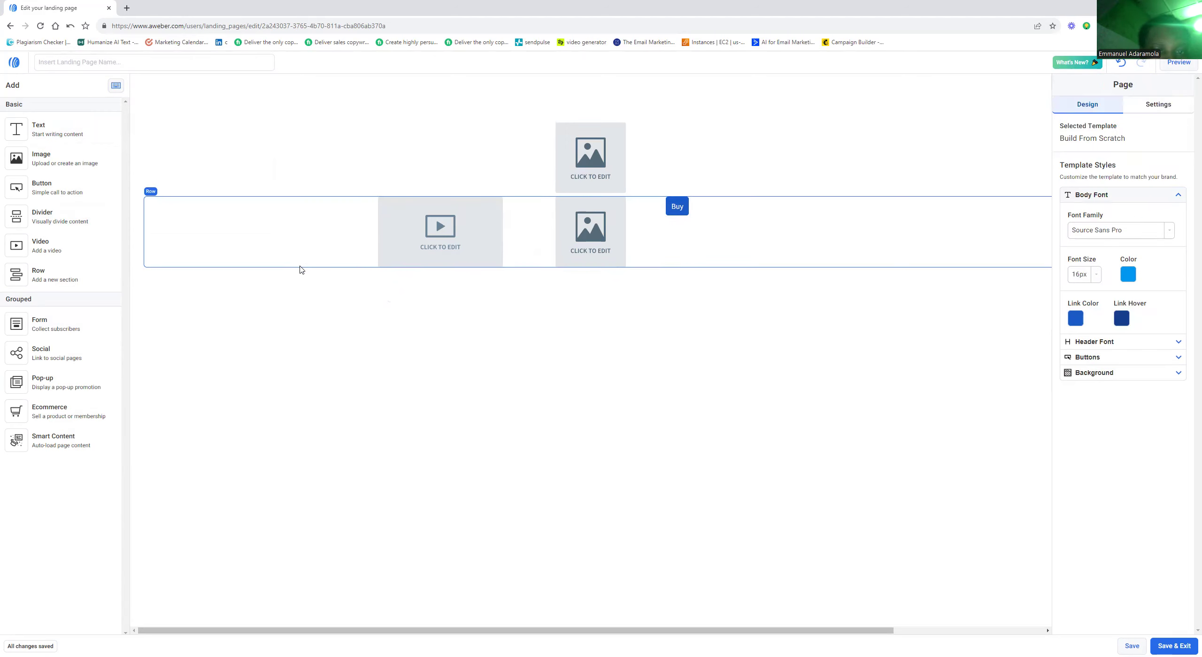
{"action": "left_click", "coordinate": [301, 269]}
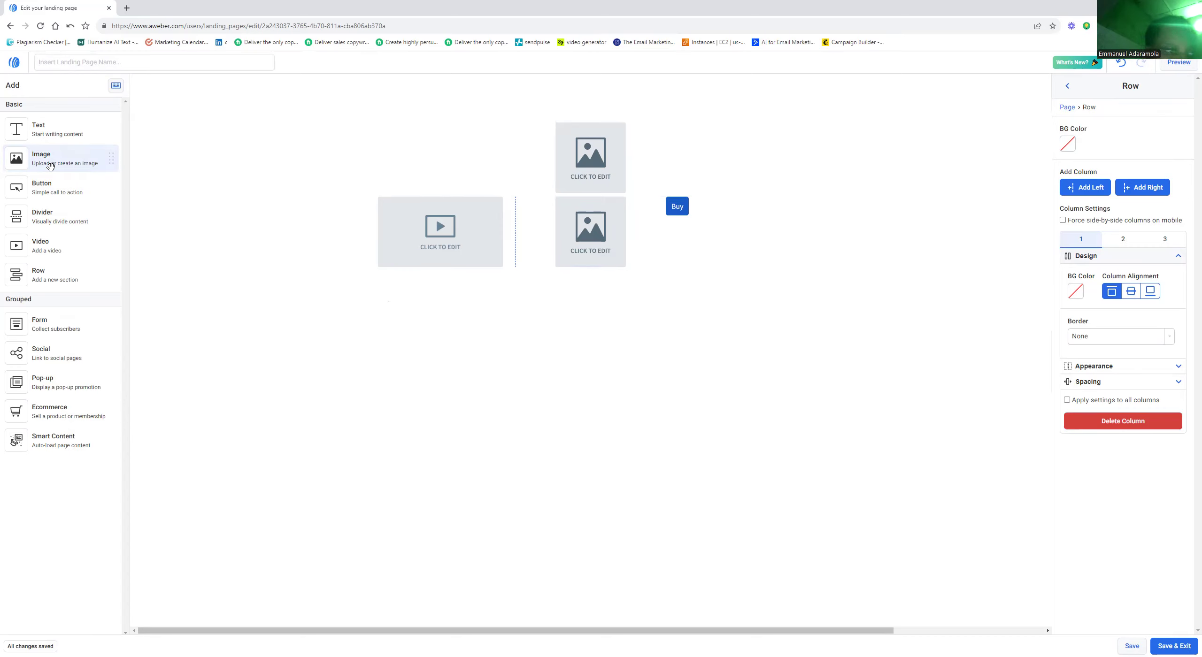
{"action": "left_click_drag", "start_coordinate": [63, 209], "coordinate": [410, 287]}
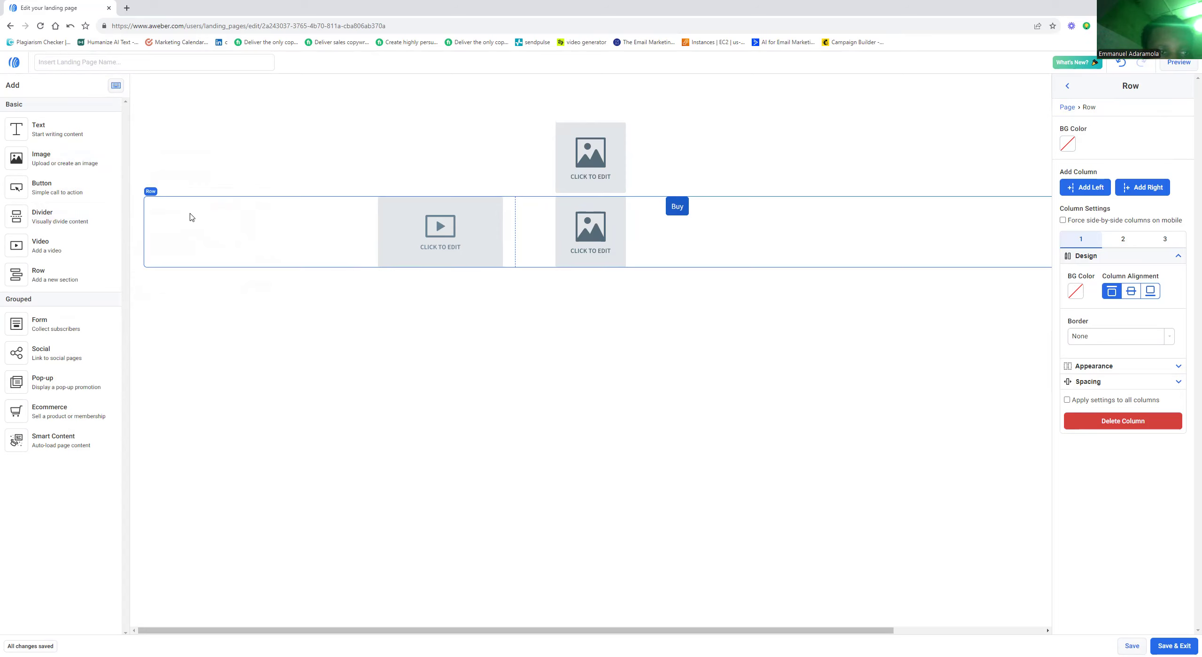
{"action": "key", "text": "Escape"}
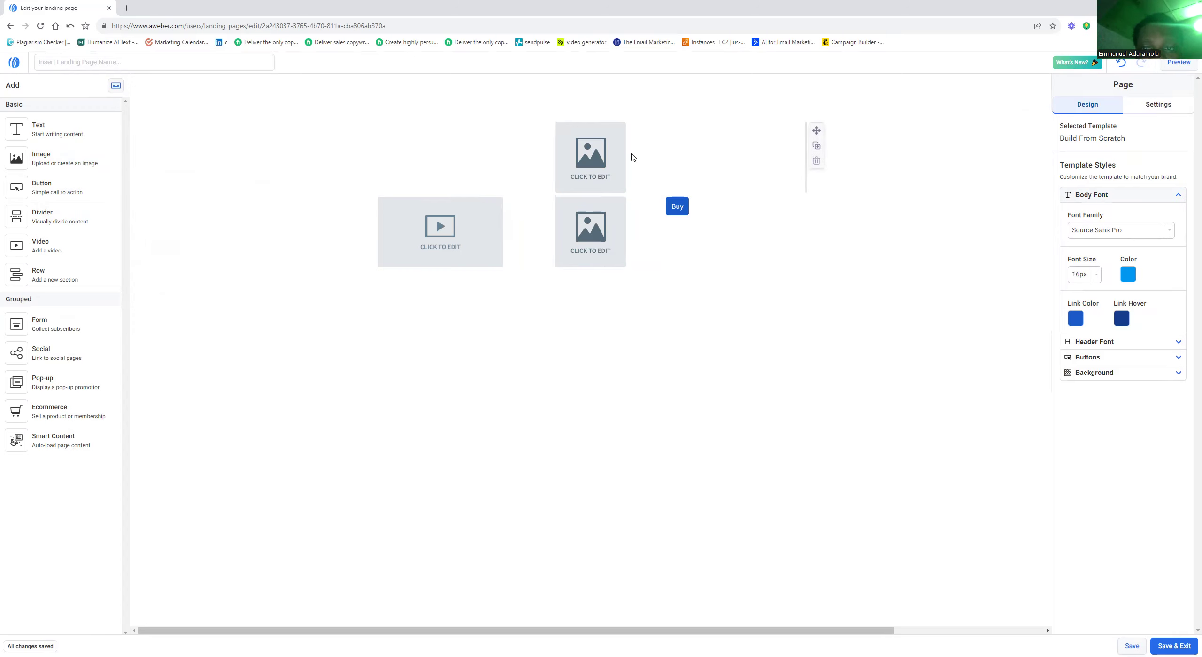
Step: Delete the image placeholder in the top row and insert a new Image element there
{"action": "left_click", "coordinate": [817, 161]}
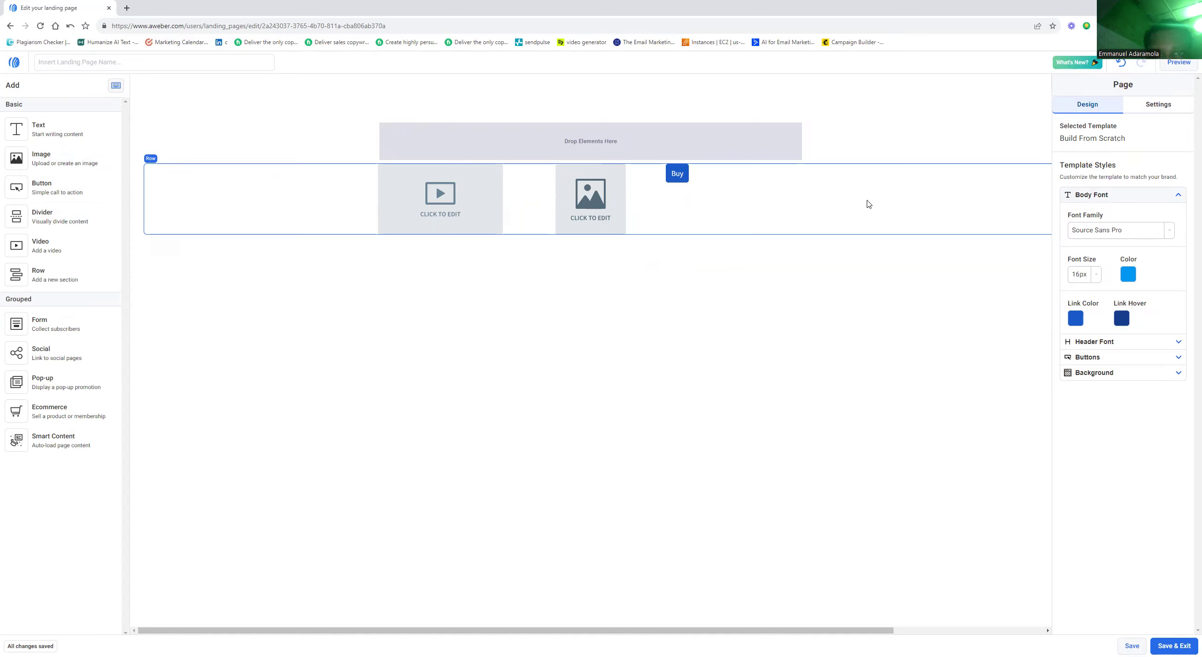
{"action": "left_click", "coordinate": [552, 139]}
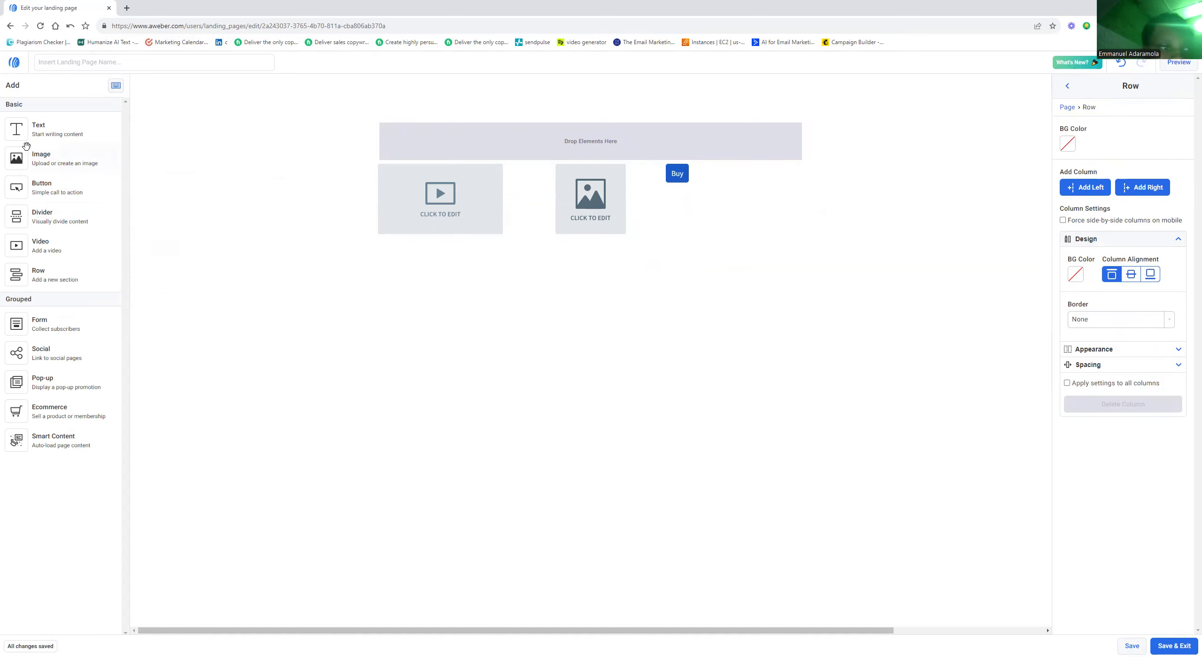
{"action": "left_click_drag", "start_coordinate": [43, 164], "coordinate": [592, 157]}
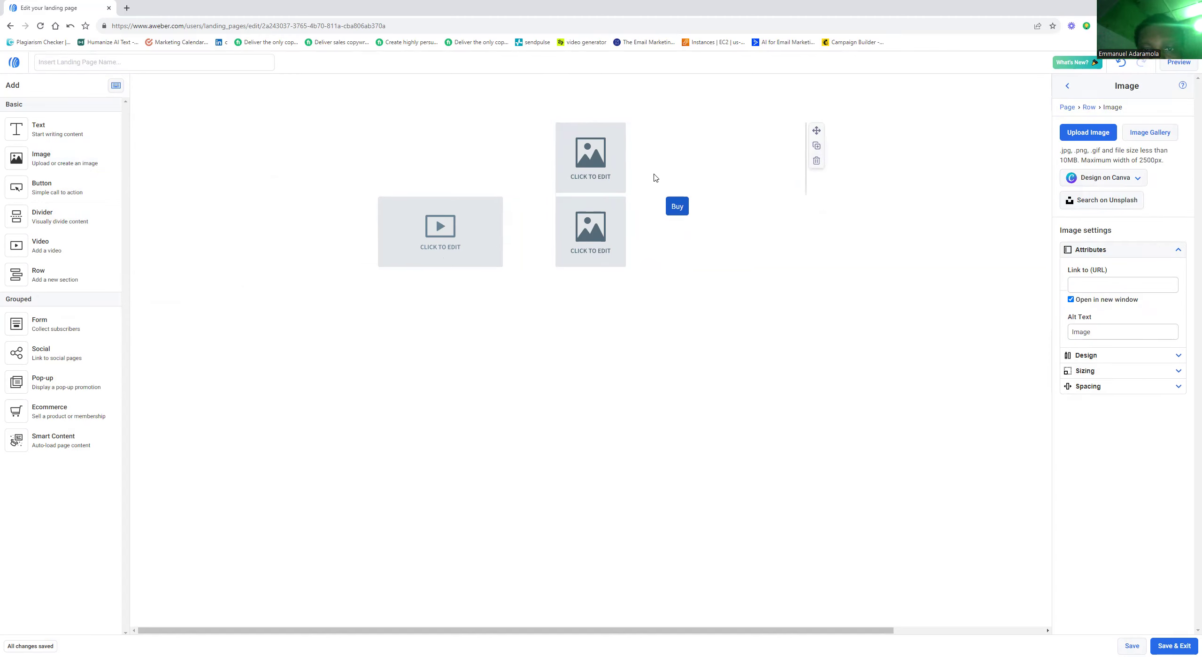
Step: Insert a Text element above the video in the first column of the three-column row
{"action": "left_click", "coordinate": [275, 182]}
{"action": "left_click_drag", "start_coordinate": [39, 129], "coordinate": [462, 201]}
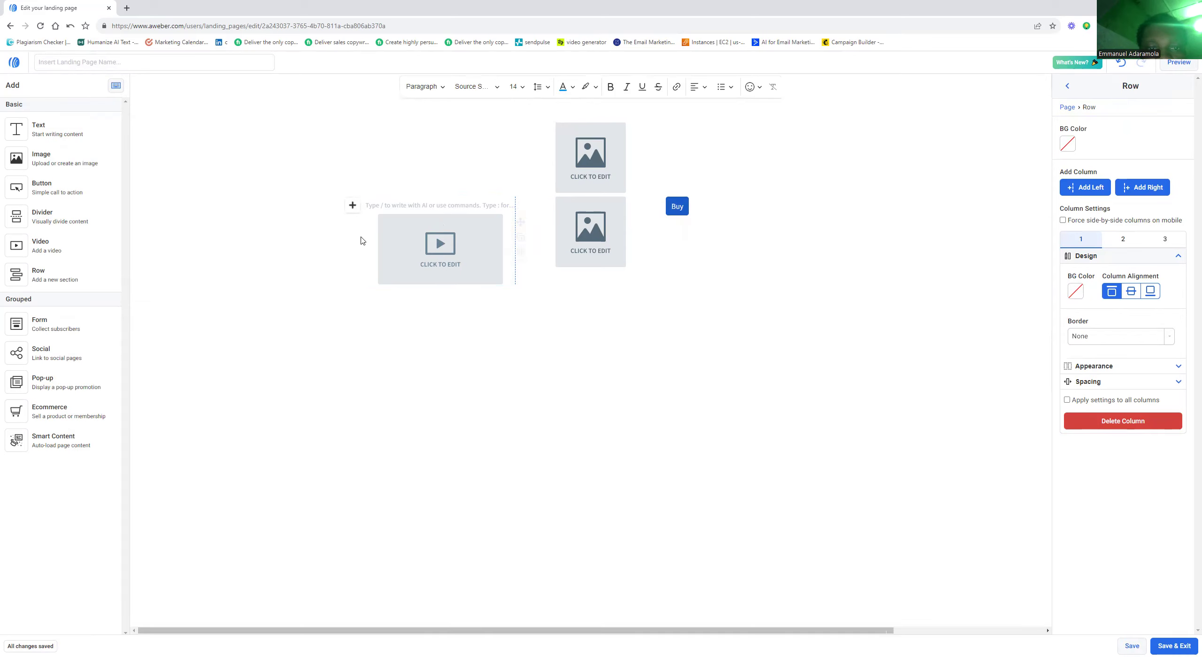
{"action": "left_click", "coordinate": [364, 205]}
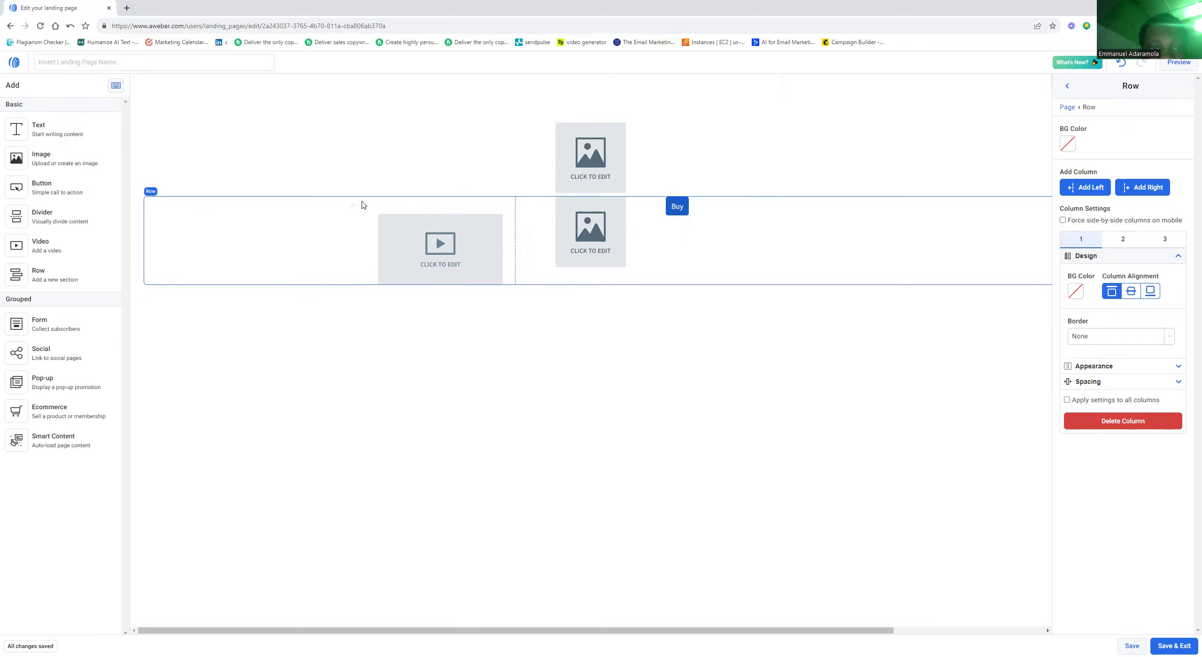
Step: Give the middle column of the three-column row a muted dark red background color
{"action": "left_click", "coordinate": [641, 193]}
{"action": "left_click", "coordinate": [597, 228]}
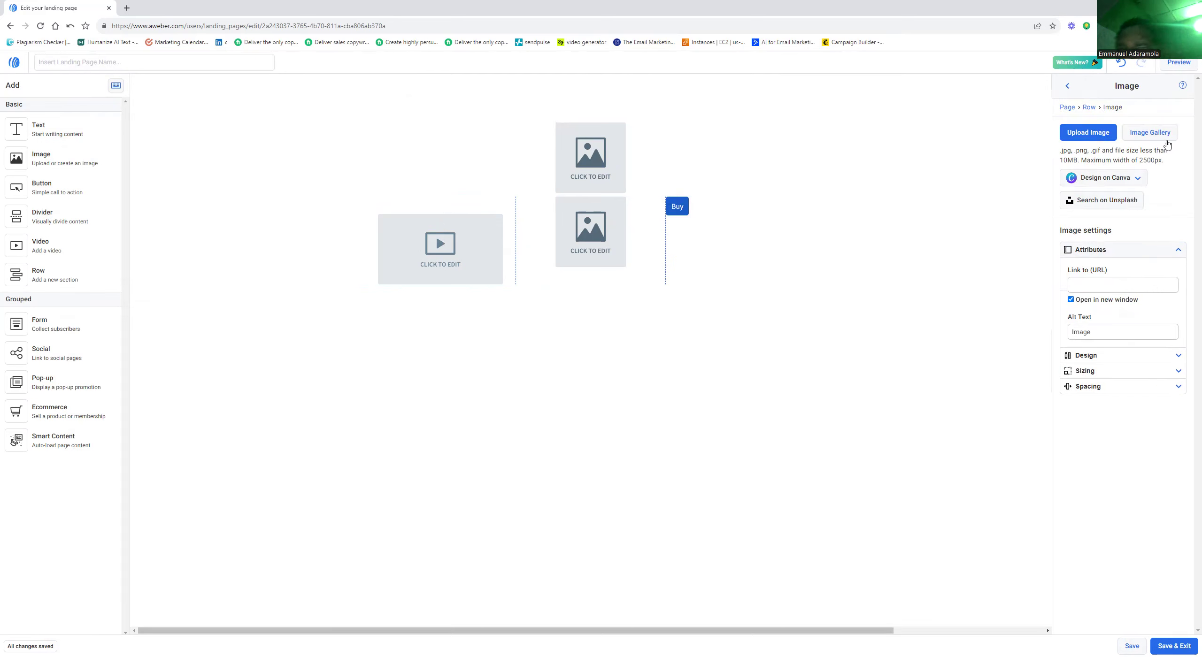
{"action": "left_click", "coordinate": [564, 285]}
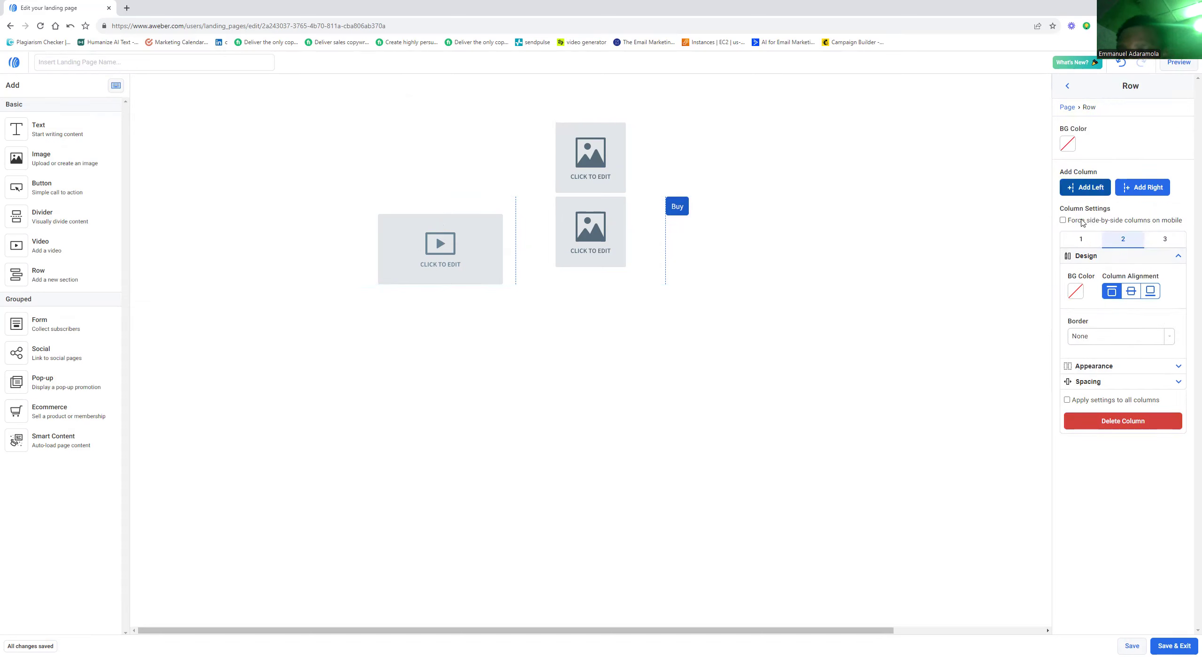
{"action": "left_click", "coordinate": [1076, 292]}
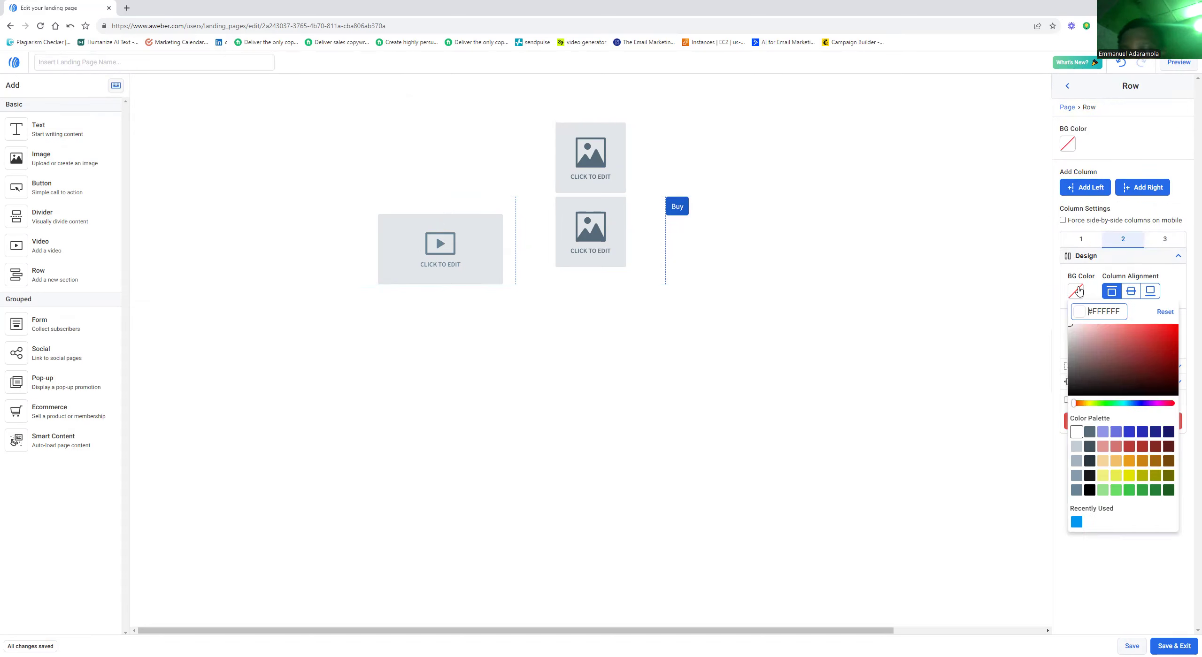
{"action": "left_click_drag", "start_coordinate": [1098, 364], "coordinate": [1122, 352]}
{"action": "left_click", "coordinate": [778, 232]}
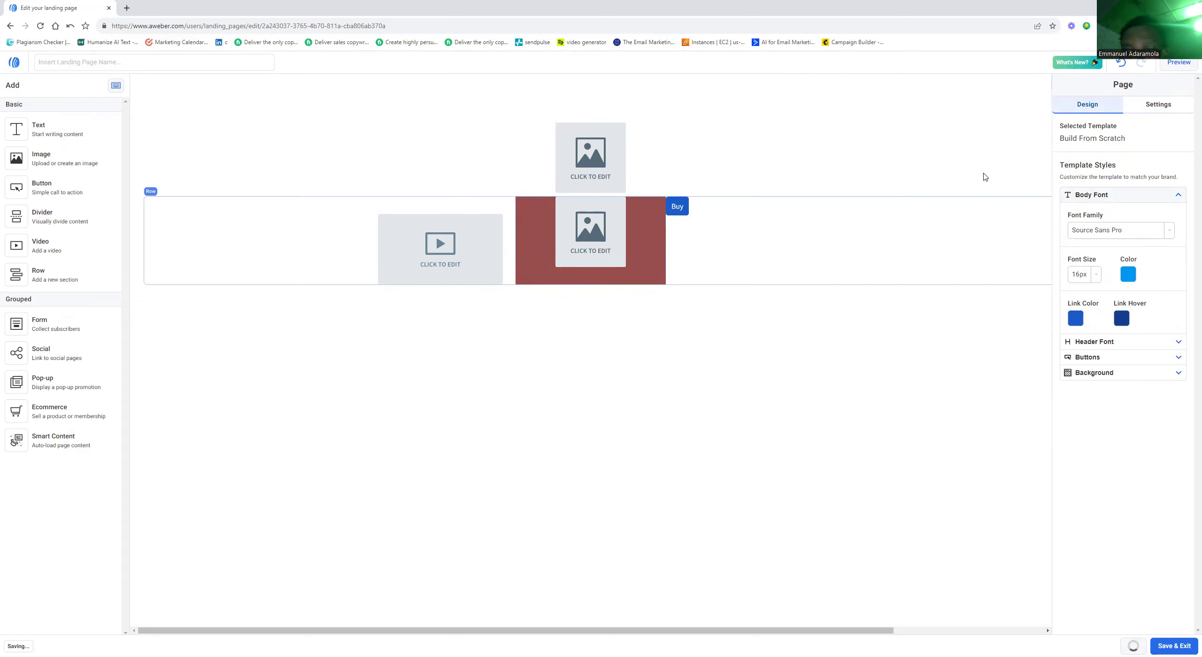
Step: Set the background color of the first column, which holds the video, to black (#000000)
{"action": "right_click", "coordinate": [191, 278]}
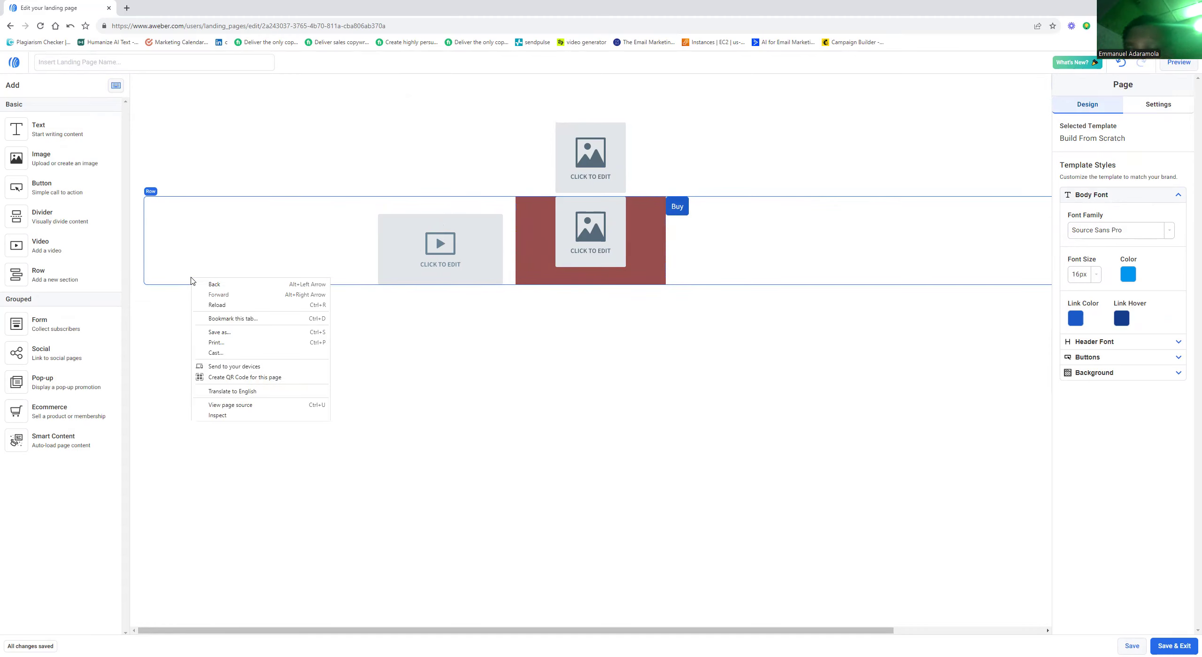
{"action": "left_click", "coordinate": [210, 217]}
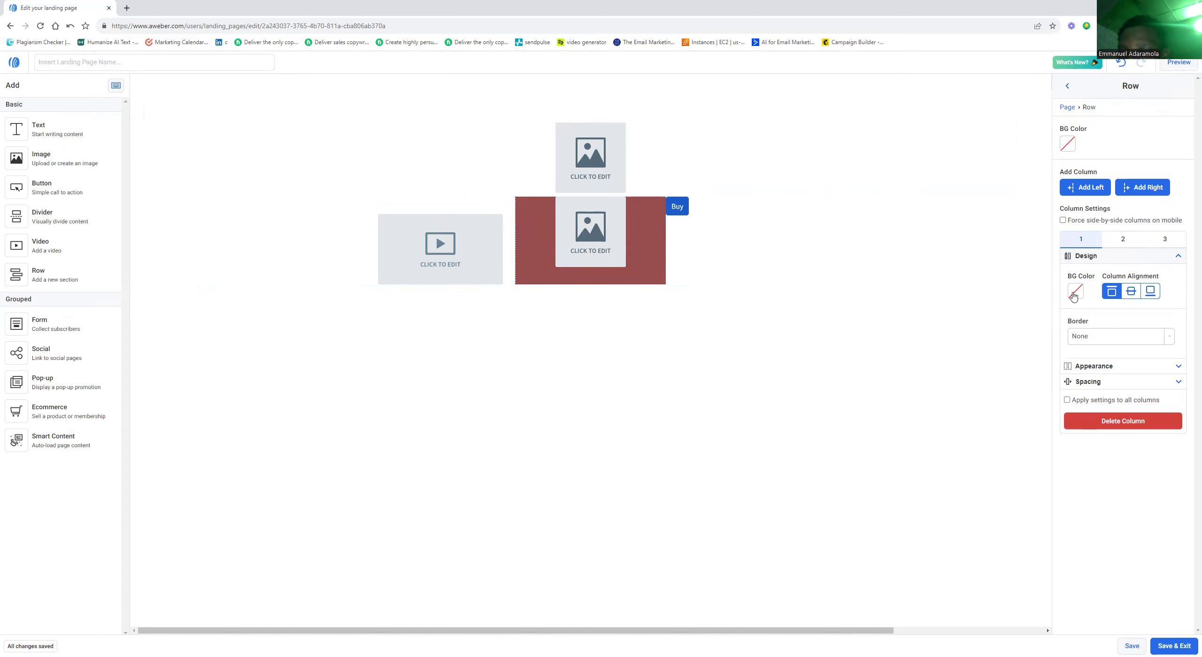
{"action": "left_click", "coordinate": [1074, 292]}
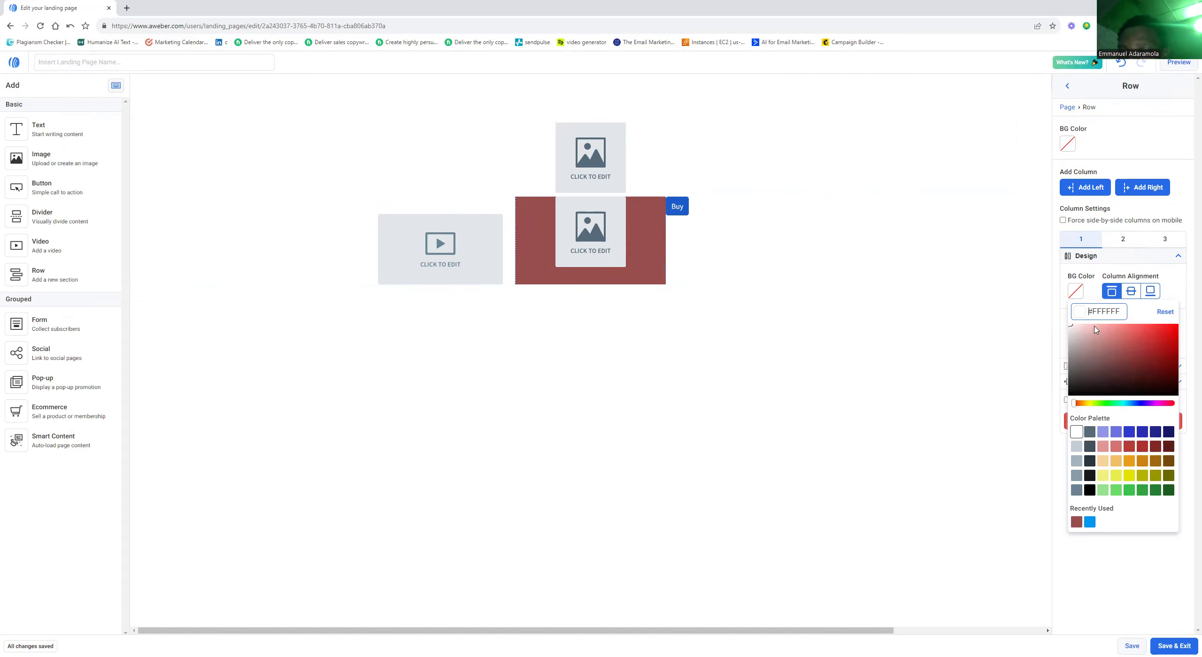
{"action": "left_click", "coordinate": [1089, 492]}
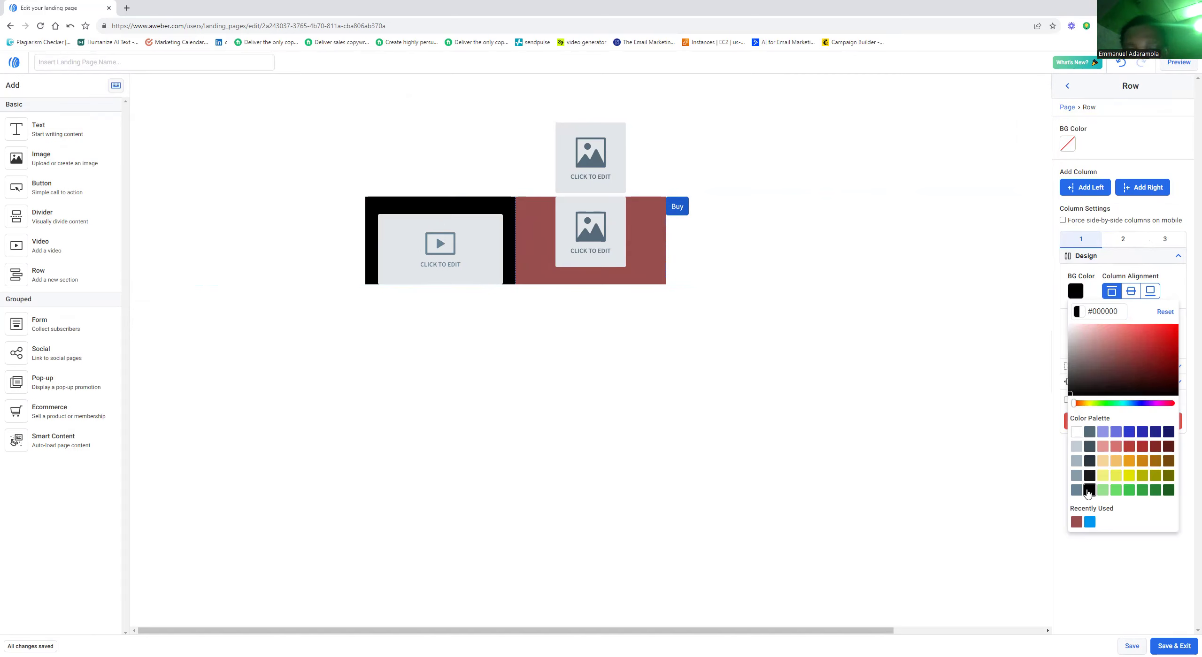
Step: Try to apply a light yellow background color to the third column
{"action": "left_click", "coordinate": [1165, 239]}
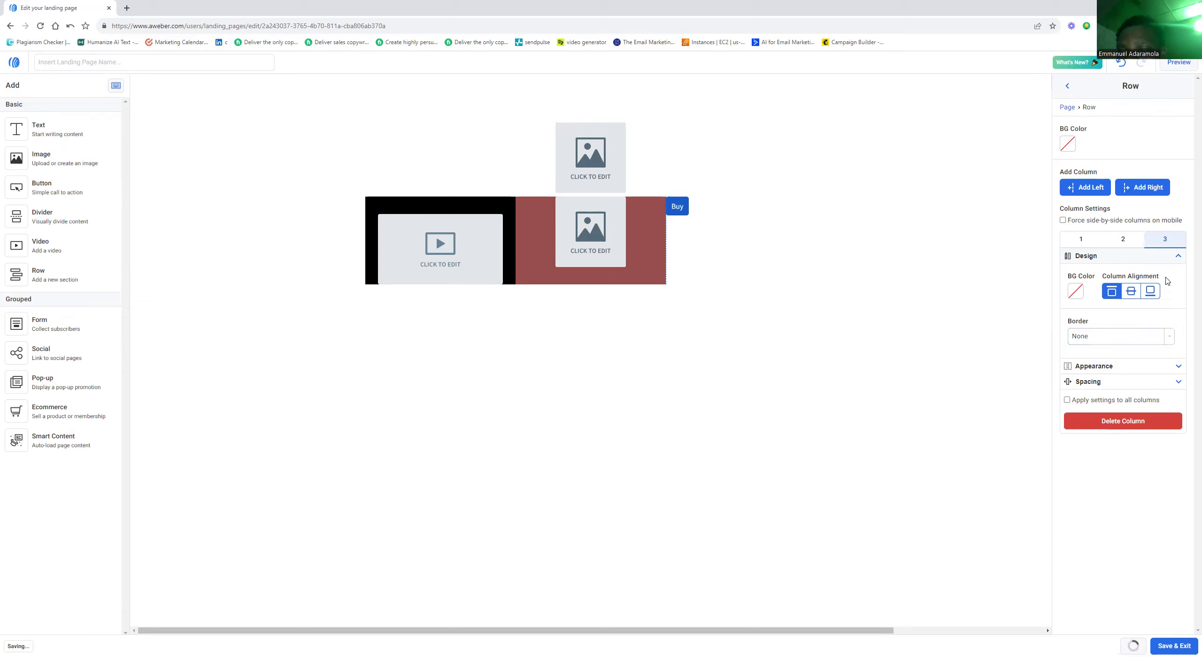
{"action": "left_click", "coordinate": [1075, 292]}
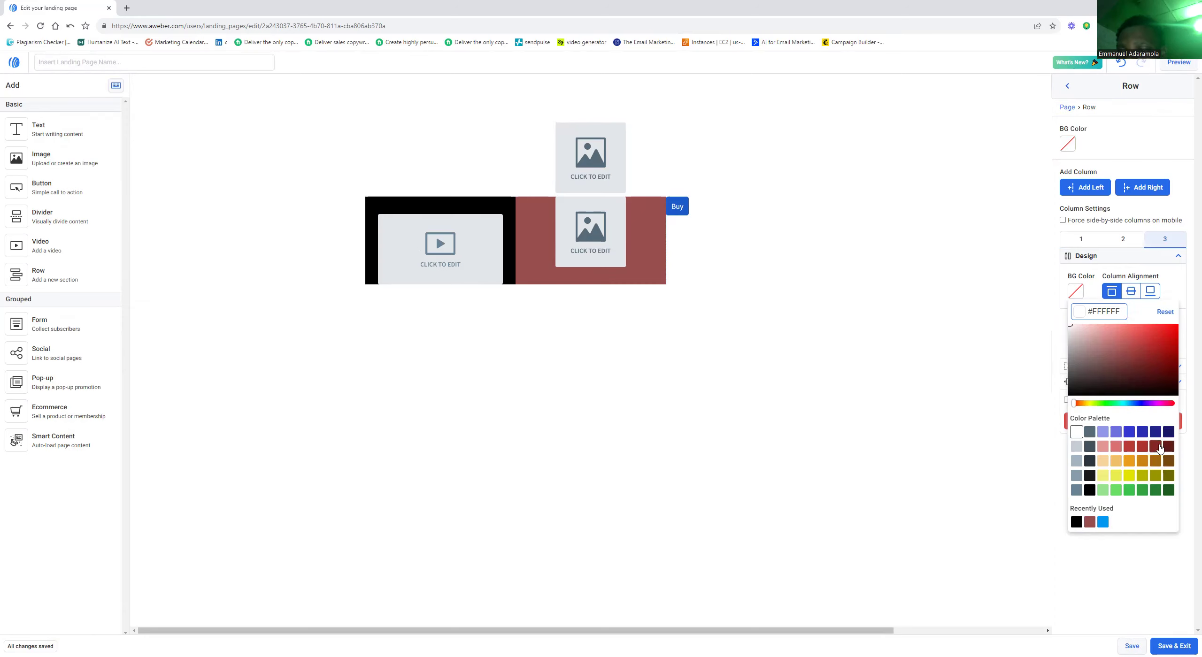
{"action": "right_click", "coordinate": [1116, 478]}
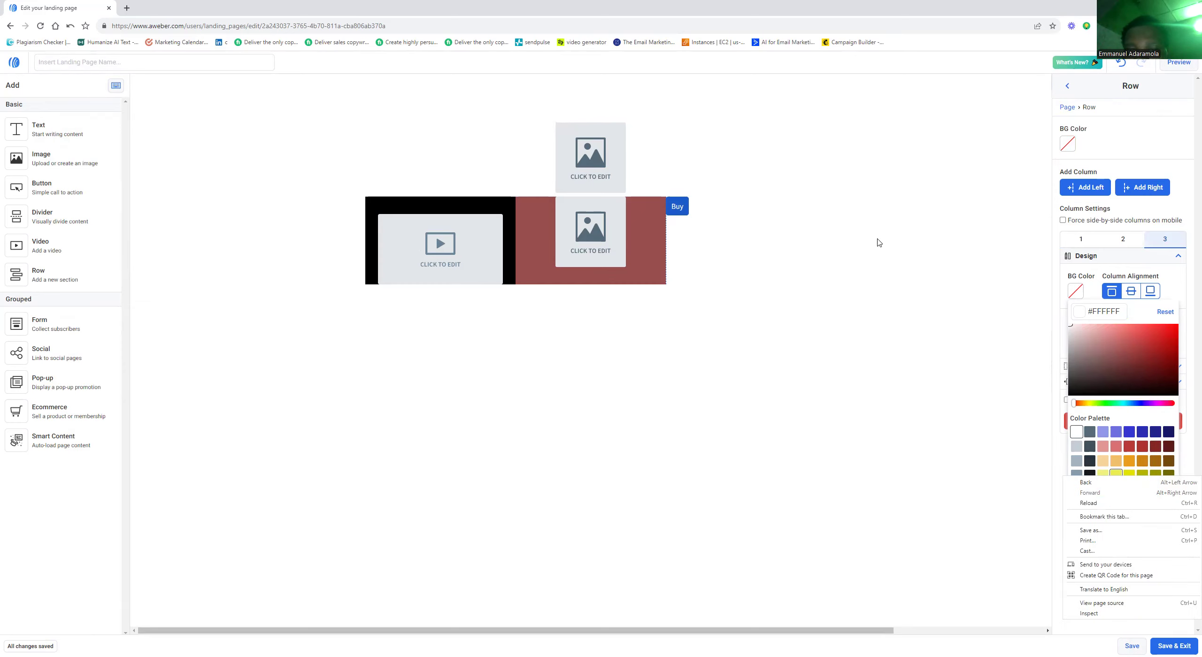
Step: Delete the Buy button in the third column and insert a new Button element in its place
{"action": "left_click", "coordinate": [680, 208]}
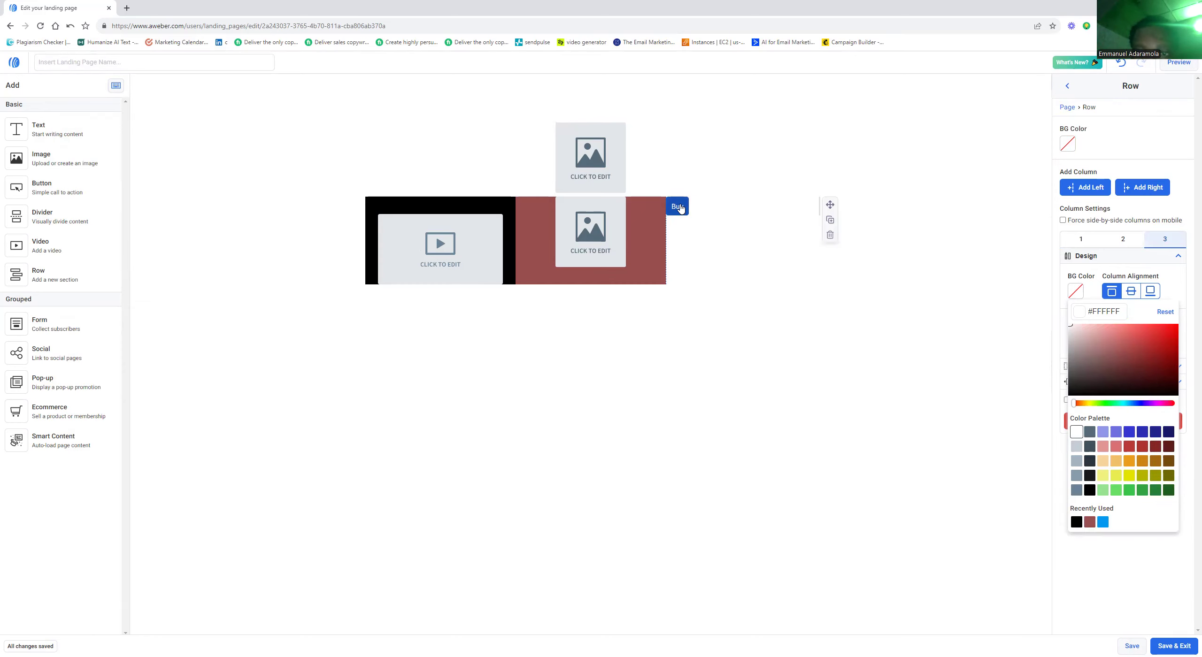
{"action": "left_click", "coordinate": [830, 236]}
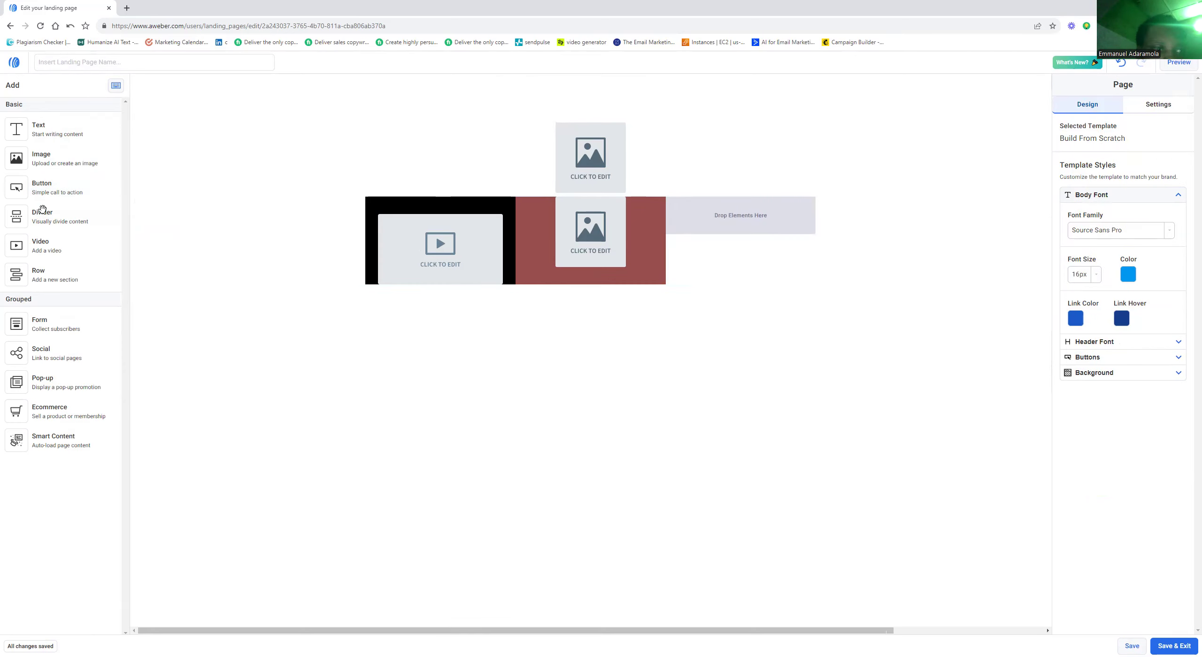
{"action": "left_click_drag", "start_coordinate": [42, 187], "coordinate": [763, 218]}
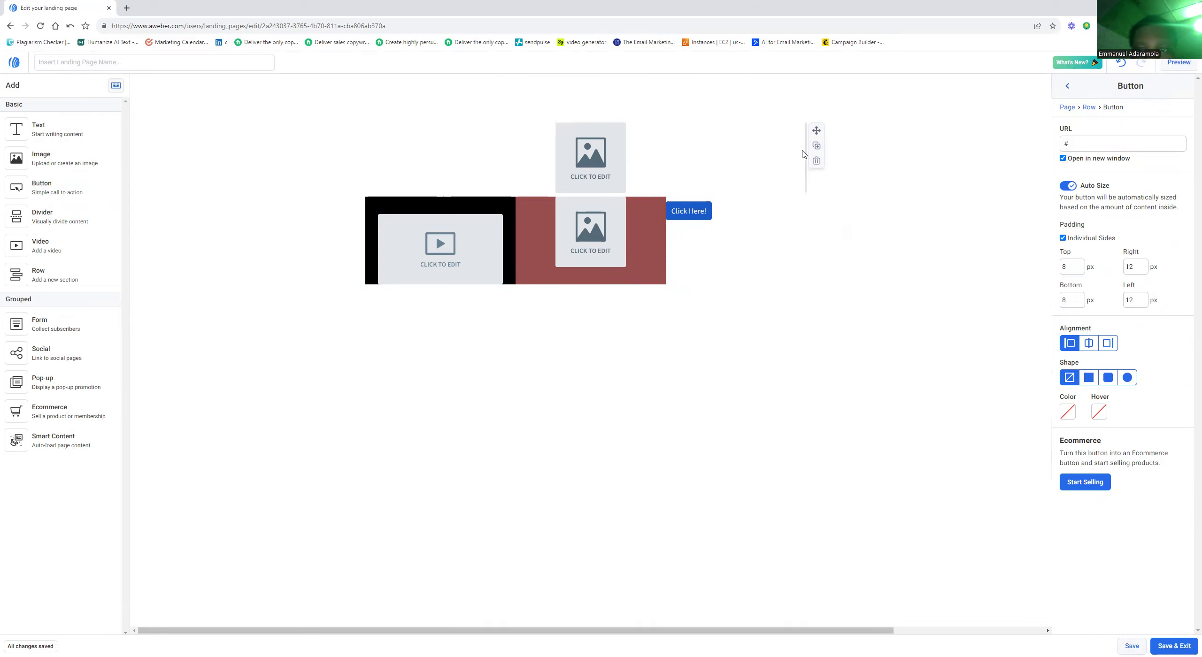
Step: Try moving a duplicate of the top row's image below the three-column row, and delete the duplicate
{"action": "left_click", "coordinate": [816, 144]}
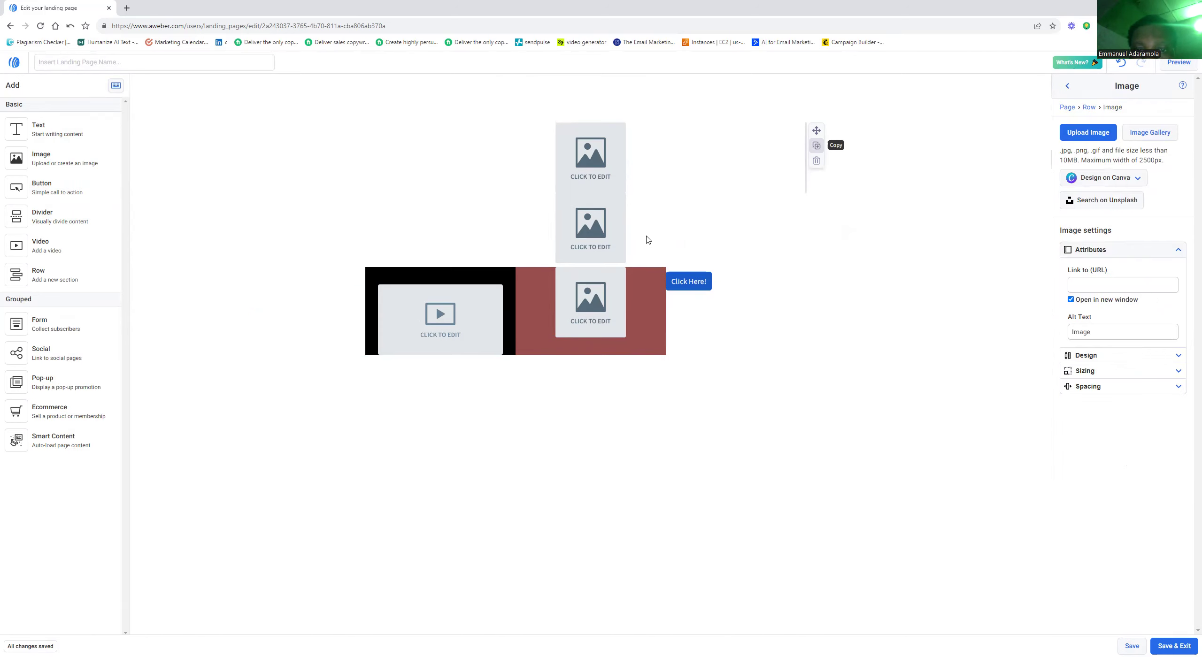
{"action": "left_click_drag", "start_coordinate": [817, 201], "coordinate": [670, 396]}
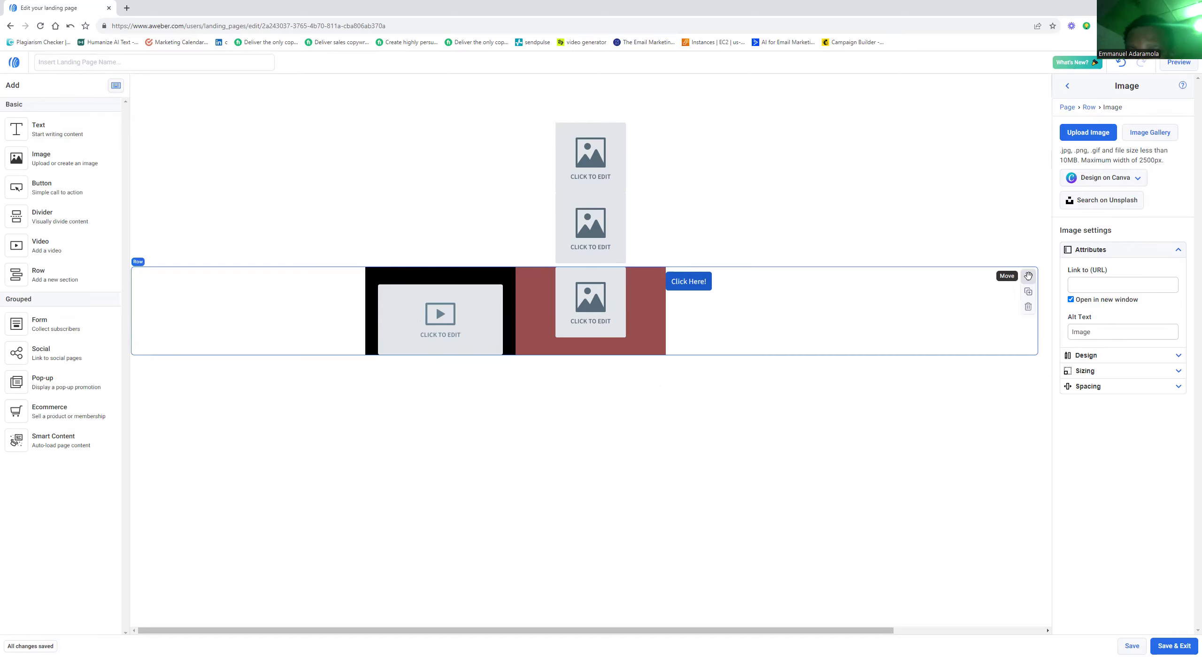
{"action": "left_click_drag", "start_coordinate": [1019, 228], "coordinate": [1016, 217]}
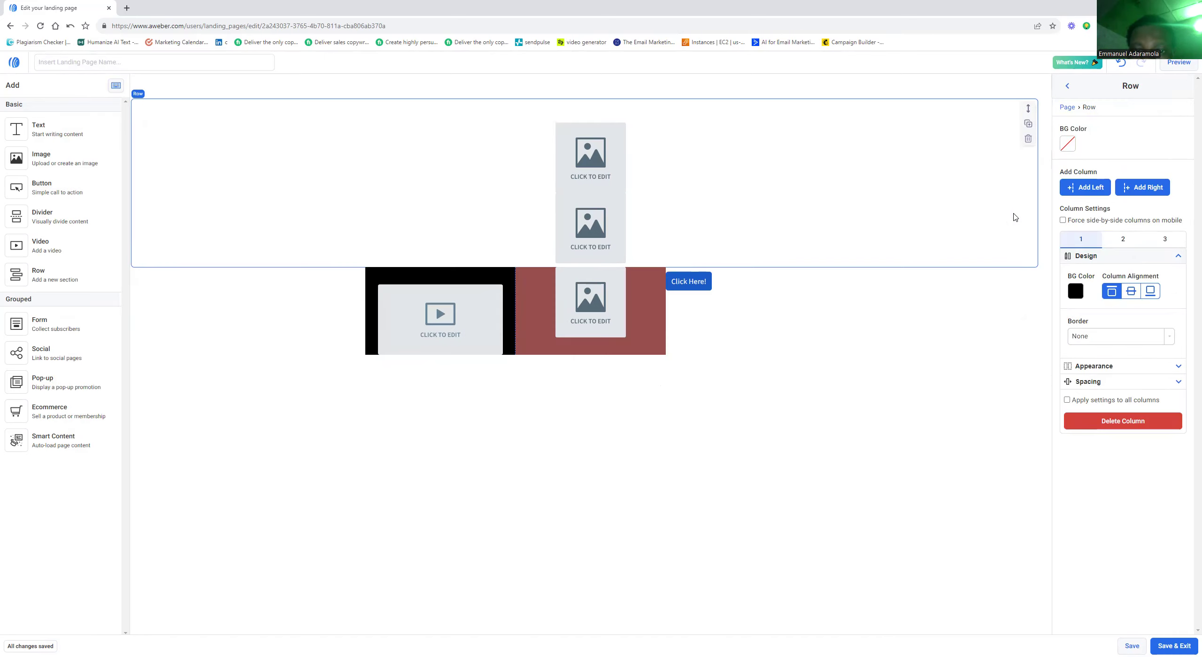
{"action": "left_click", "coordinate": [717, 317]}
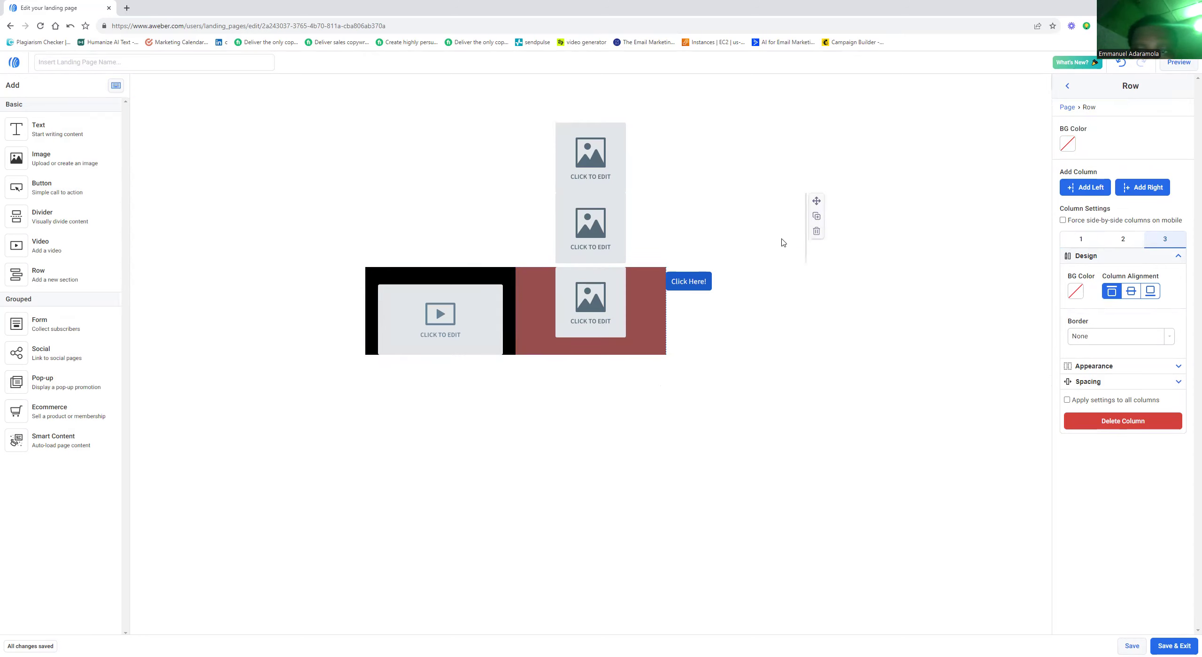
{"action": "left_click", "coordinate": [816, 231]}
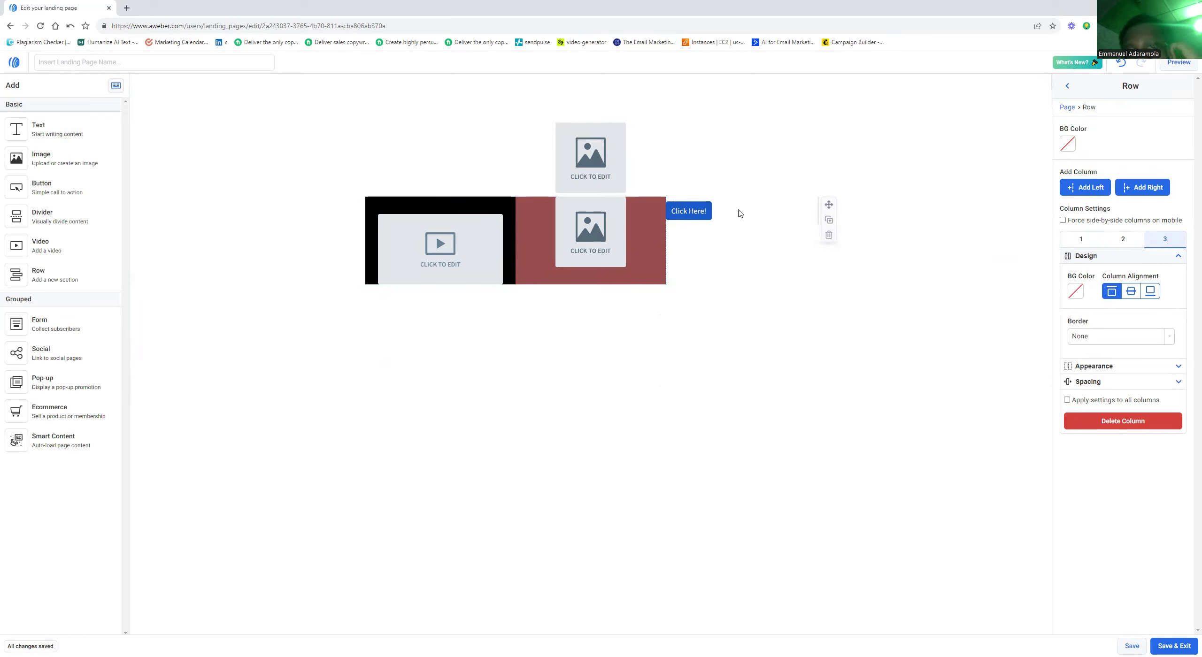
Step: Replace the third column's Click Here! button with a new Button element and align it to the right
{"action": "left_click", "coordinate": [706, 216]}
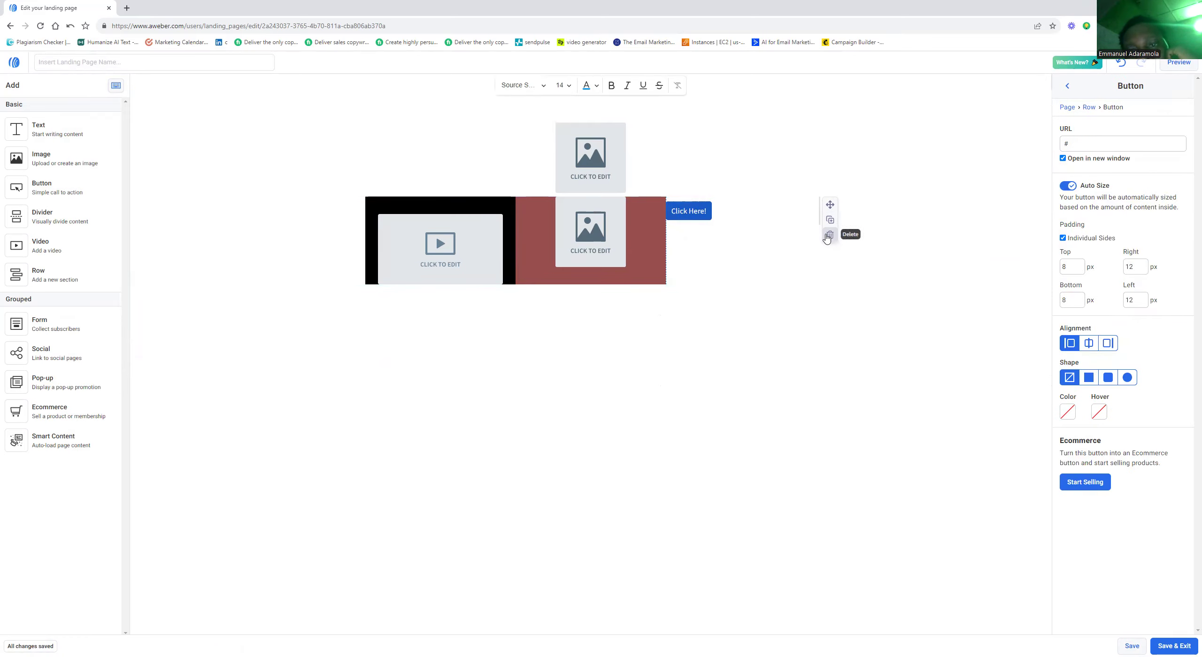
{"action": "left_click", "coordinate": [830, 235]}
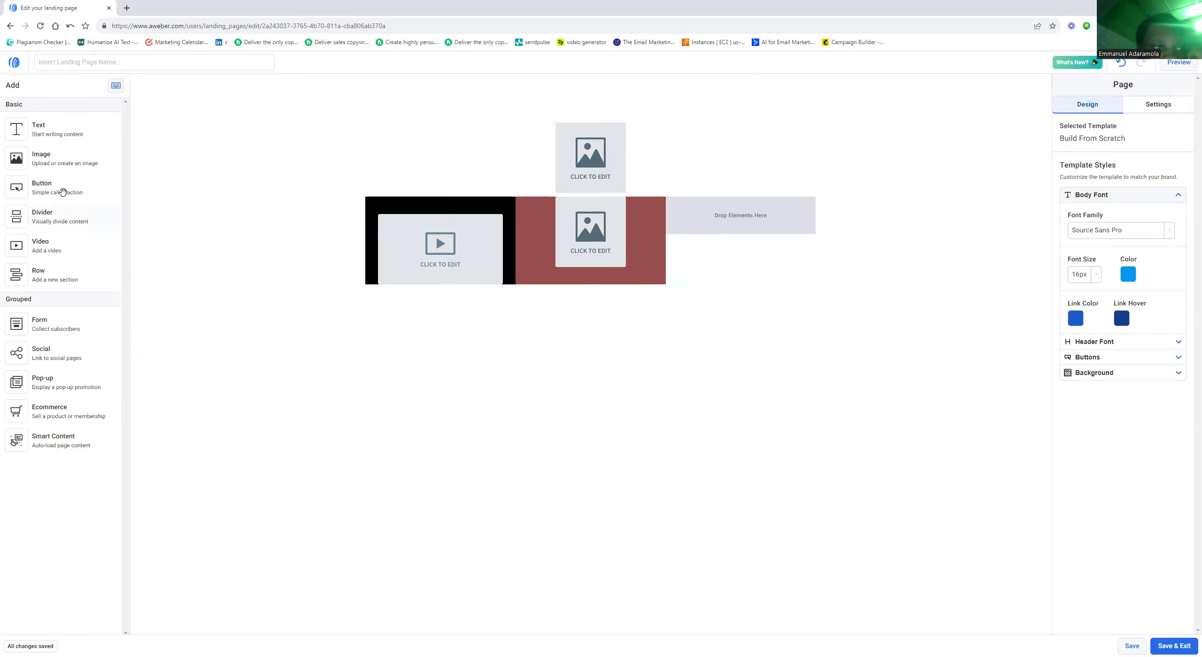
{"action": "left_click_drag", "start_coordinate": [761, 257], "coordinate": [759, 233]}
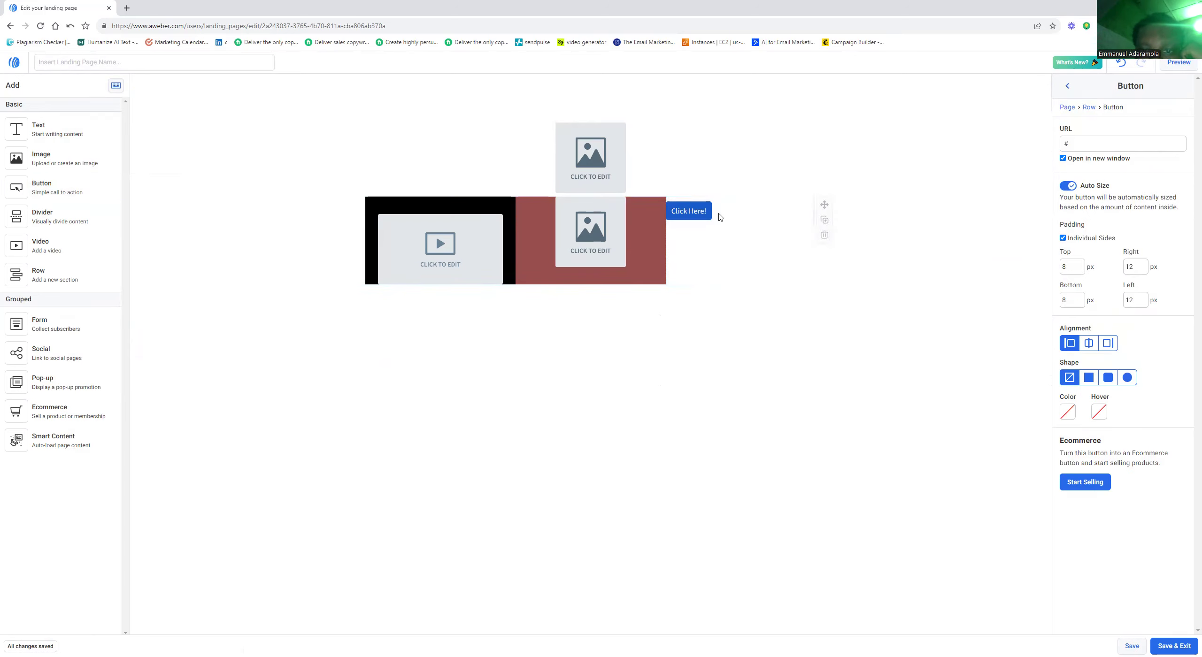
{"action": "left_click", "coordinate": [1089, 344]}
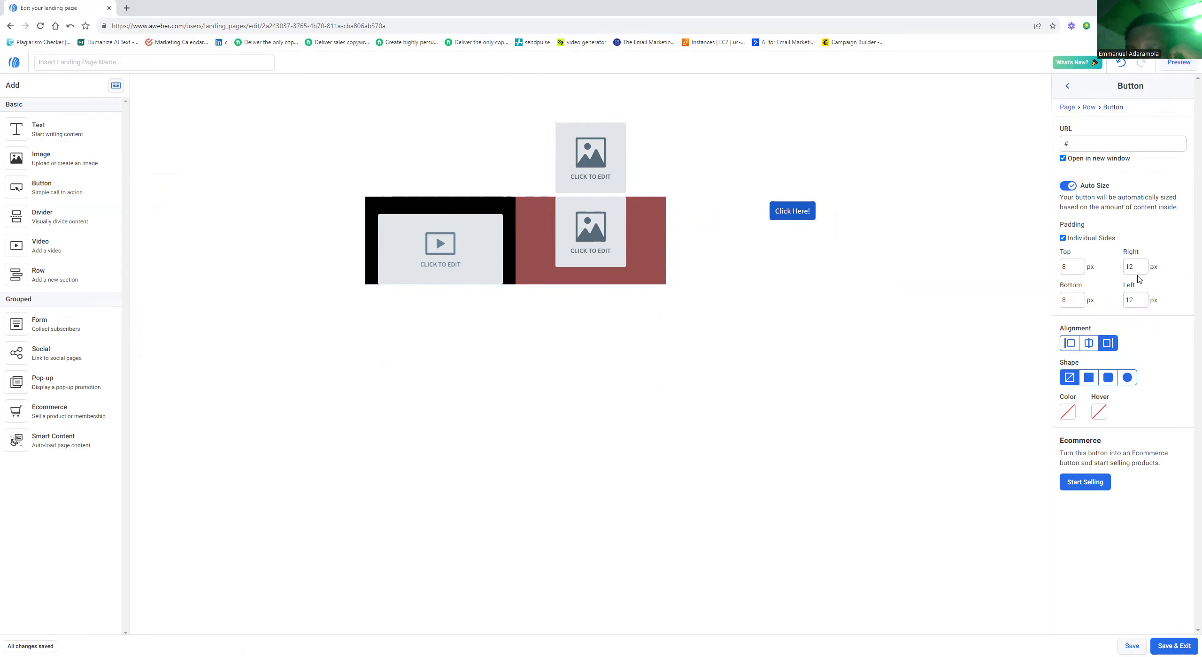
Step: Set the color of the Click Here! button to bright red (#E00707)
{"action": "left_click", "coordinate": [807, 213]}
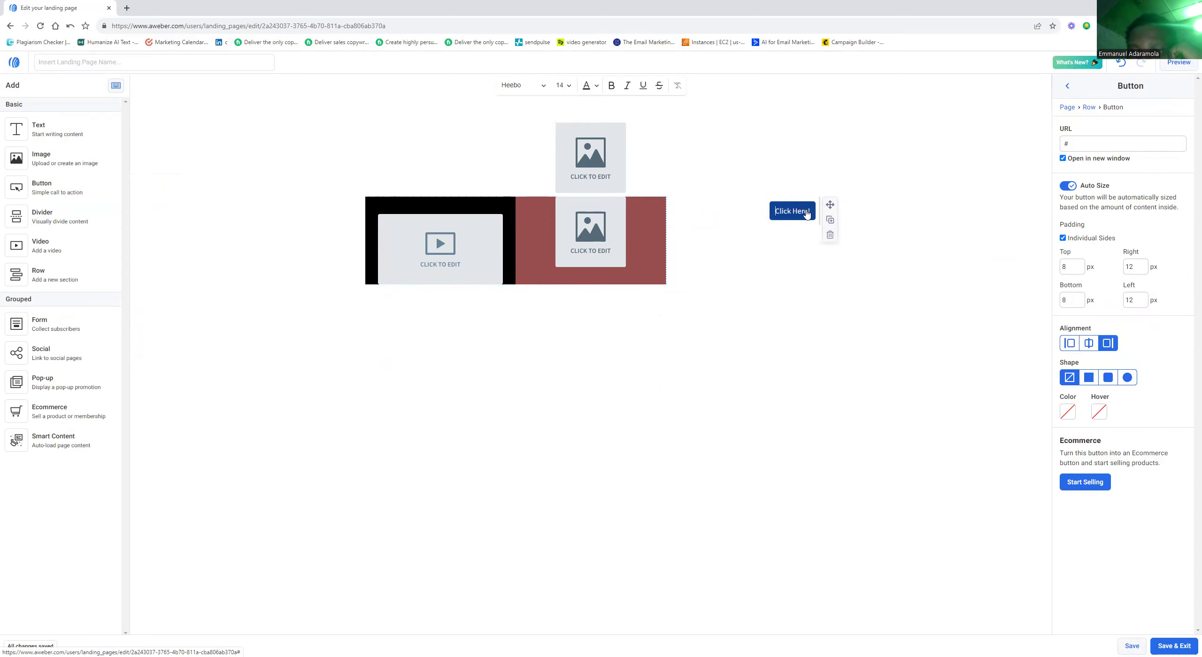
{"action": "left_click", "coordinate": [1067, 413]}
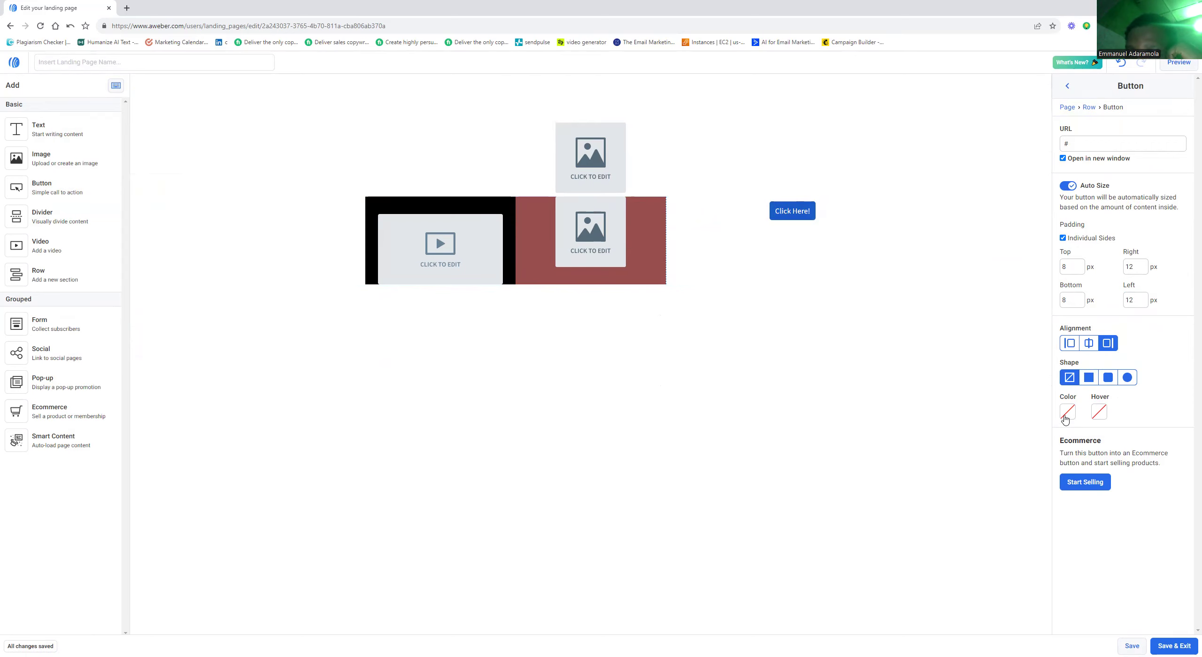
{"action": "left_click_drag", "start_coordinate": [1154, 456], "coordinate": [1169, 453]}
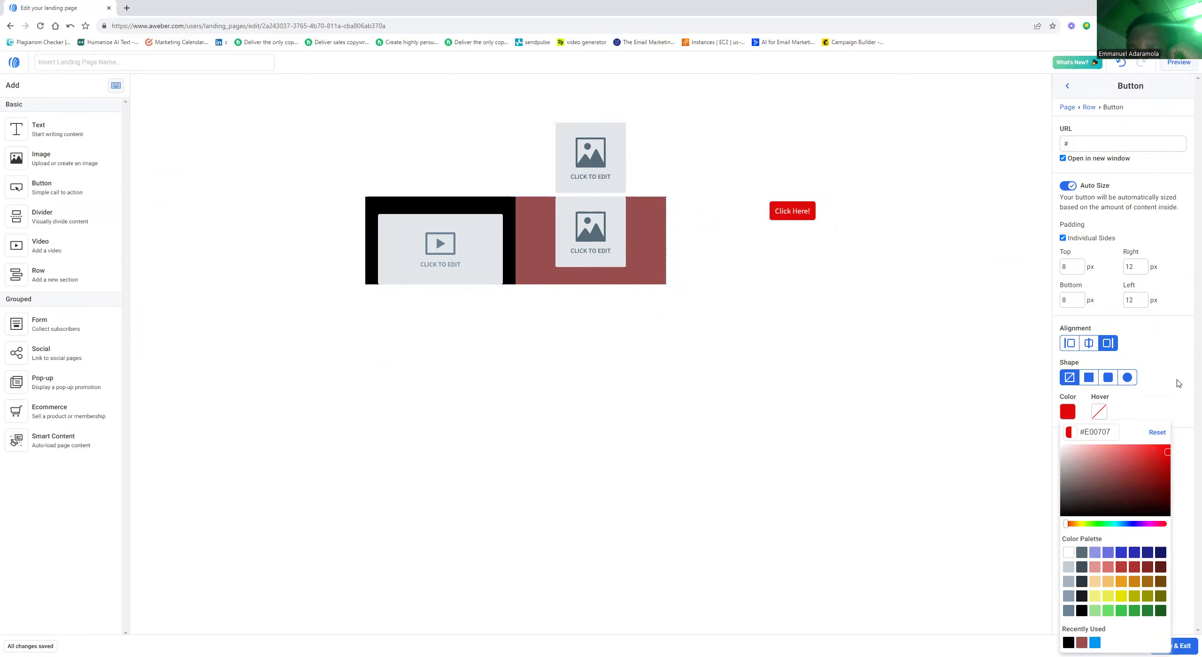
{"action": "left_click", "coordinate": [1177, 382]}
{"action": "left_click", "coordinate": [1126, 145]}
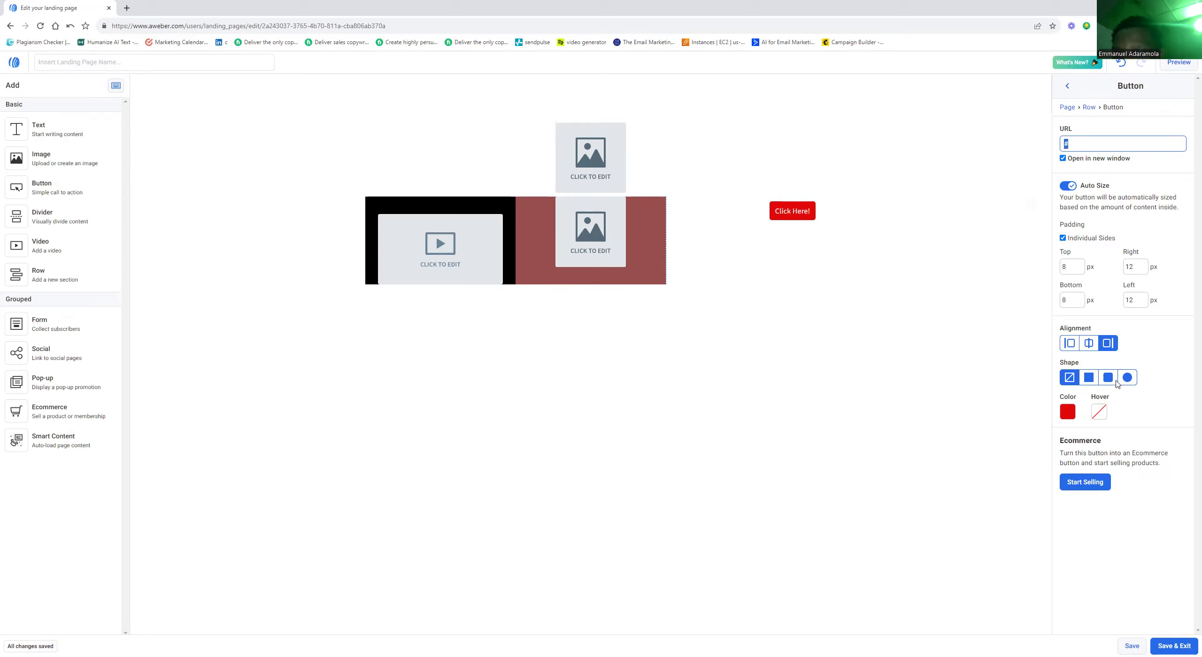
Step: Set the Click Here! button's top padding to 13 px and its right padding to 45 px
{"action": "double_click", "coordinate": [1079, 266]}
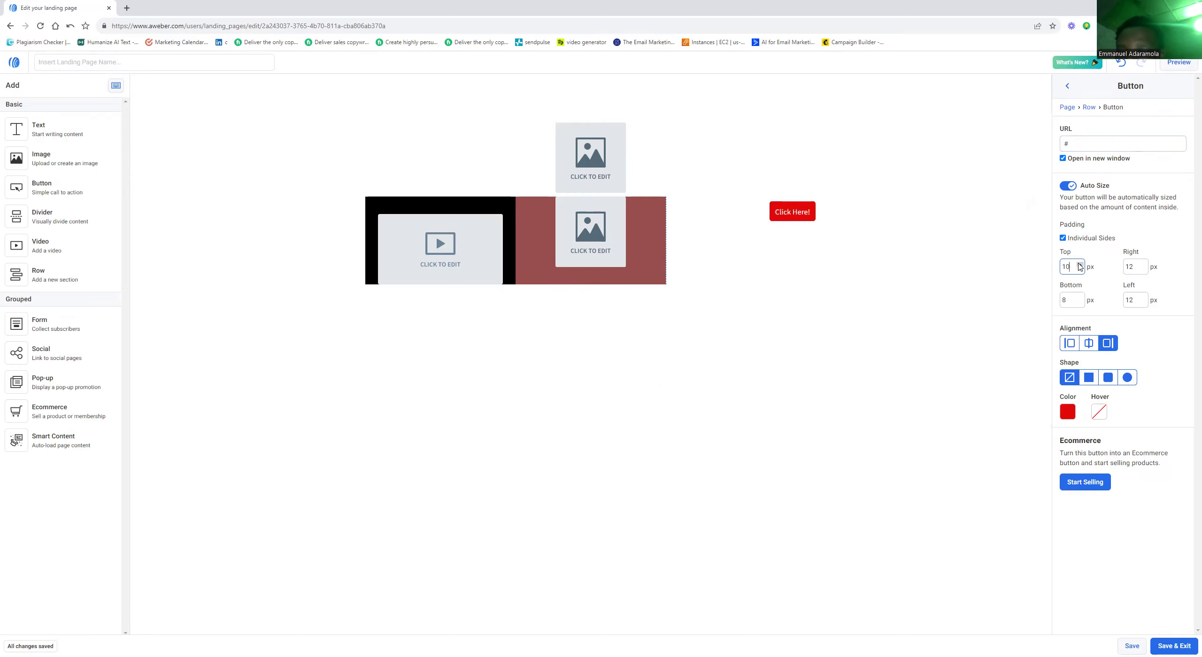
{"action": "triple_click", "coordinate": [1142, 270]}
{"action": "triple_click", "coordinate": [1143, 265]}
{"action": "left_click", "coordinate": [1143, 265]}
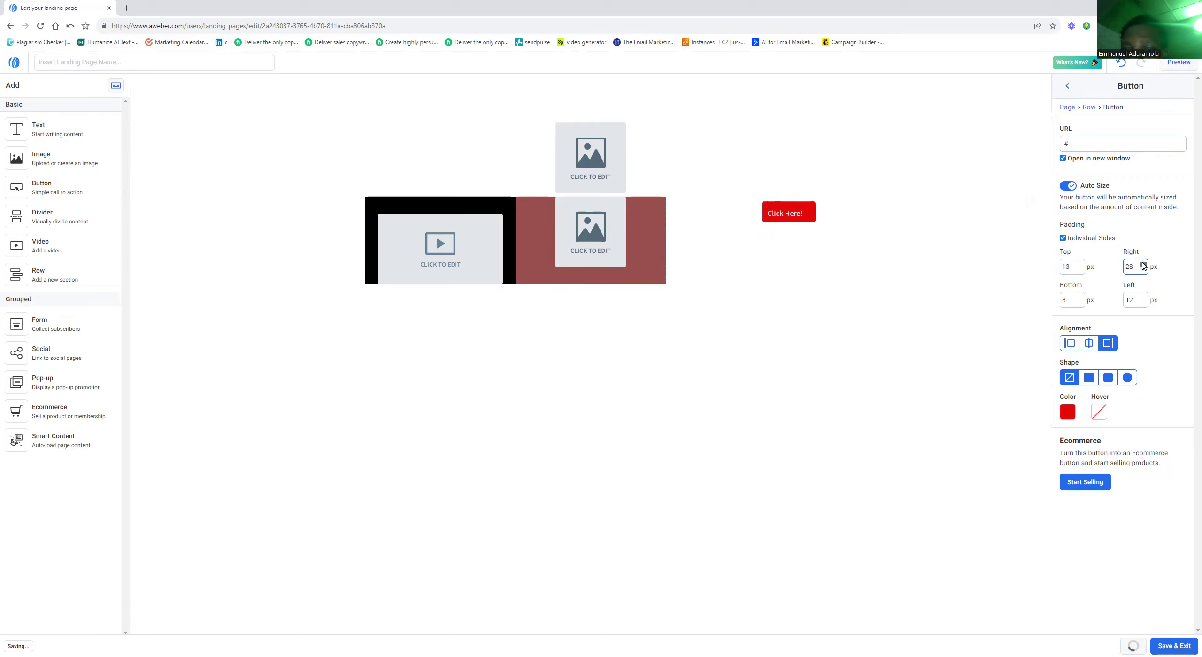
{"action": "left_click", "coordinate": [1143, 264]}
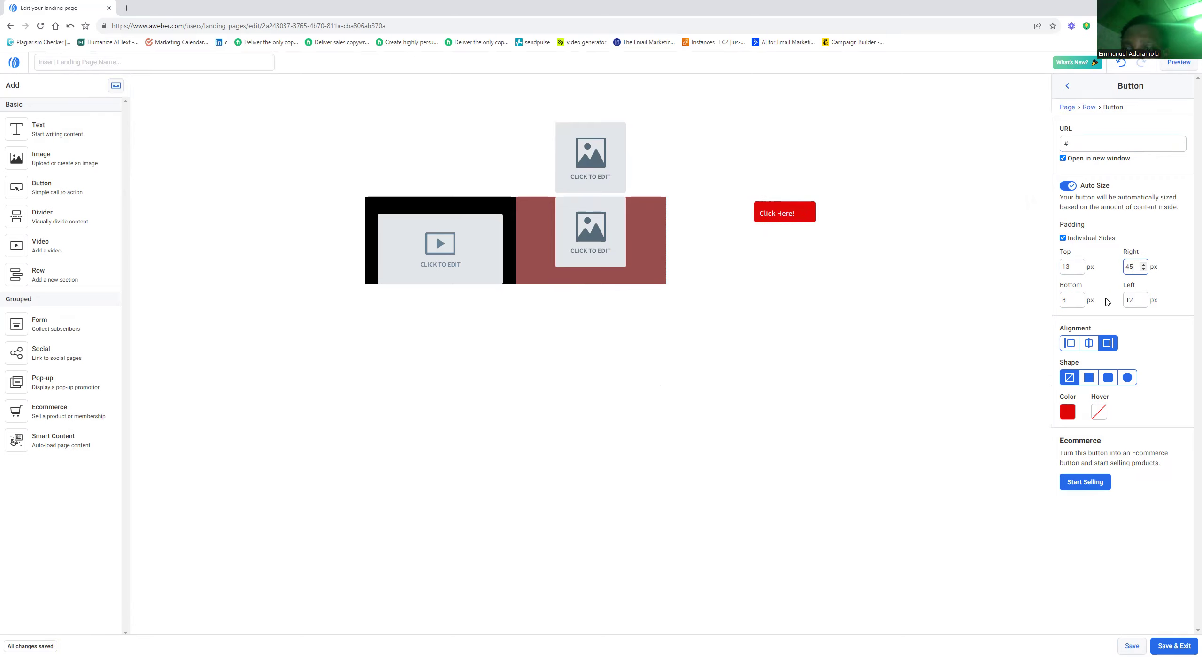
Step: Set the Click Here! button's left padding to 50 px
{"action": "left_click", "coordinate": [1143, 303]}
{"action": "left_click", "coordinate": [1144, 302]}
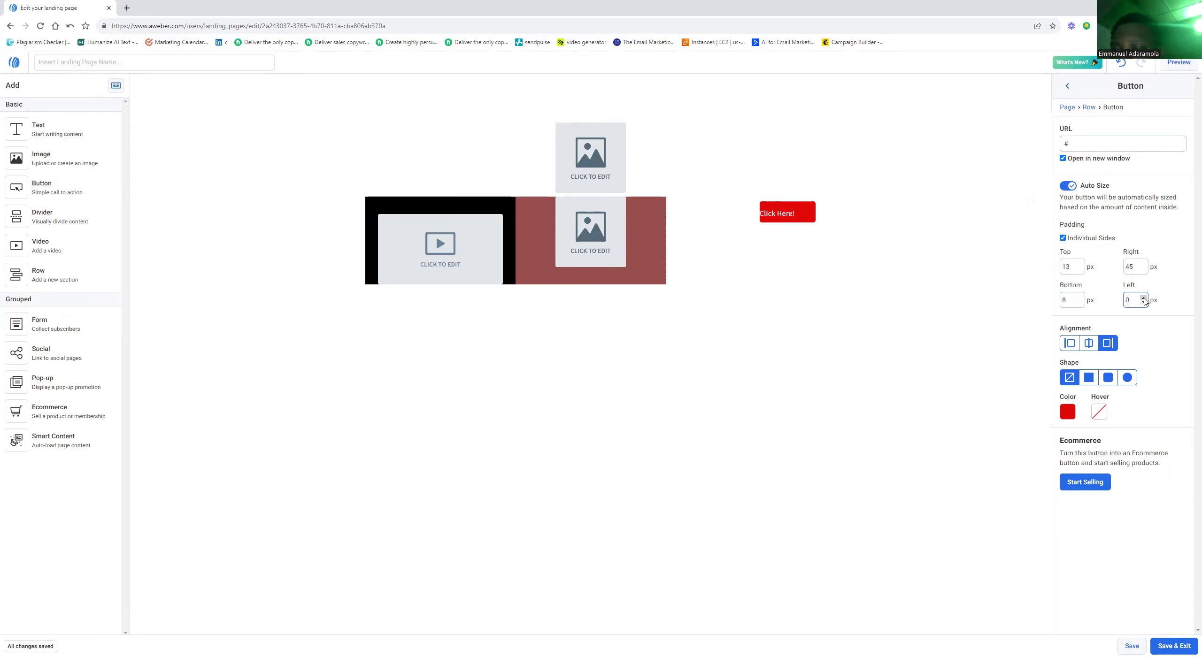
{"action": "left_click", "coordinate": [1145, 299]}
{"action": "key", "text": "BackSpace"}
{"action": "type", "text": "50"}
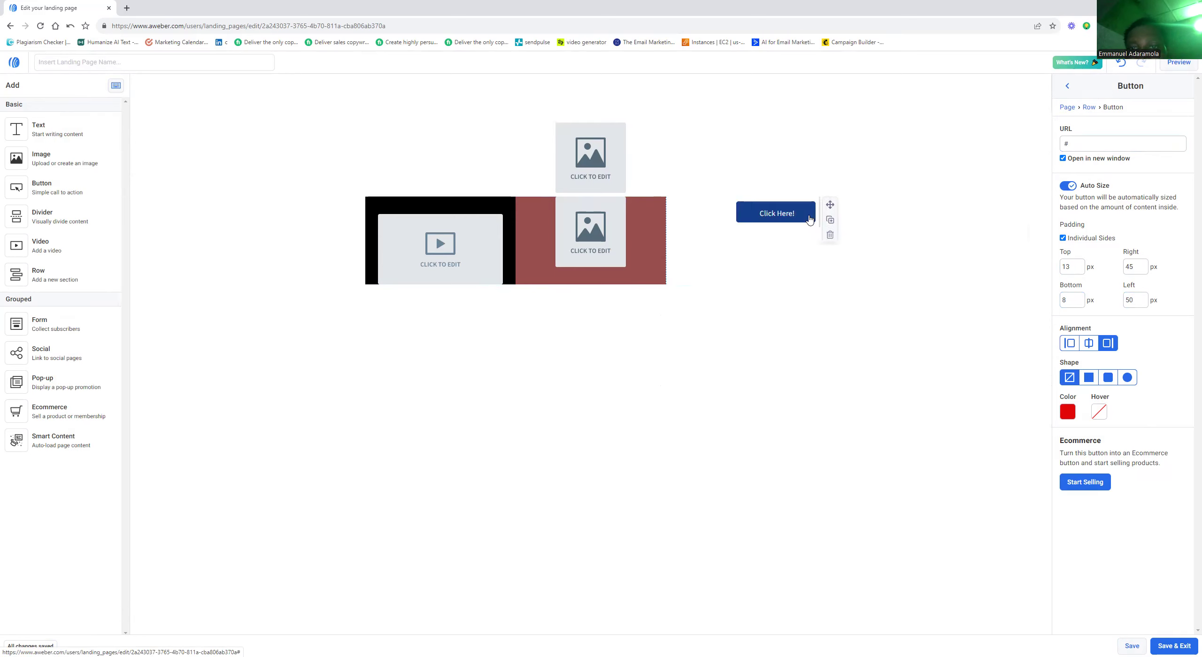
{"action": "left_click", "coordinate": [758, 240]}
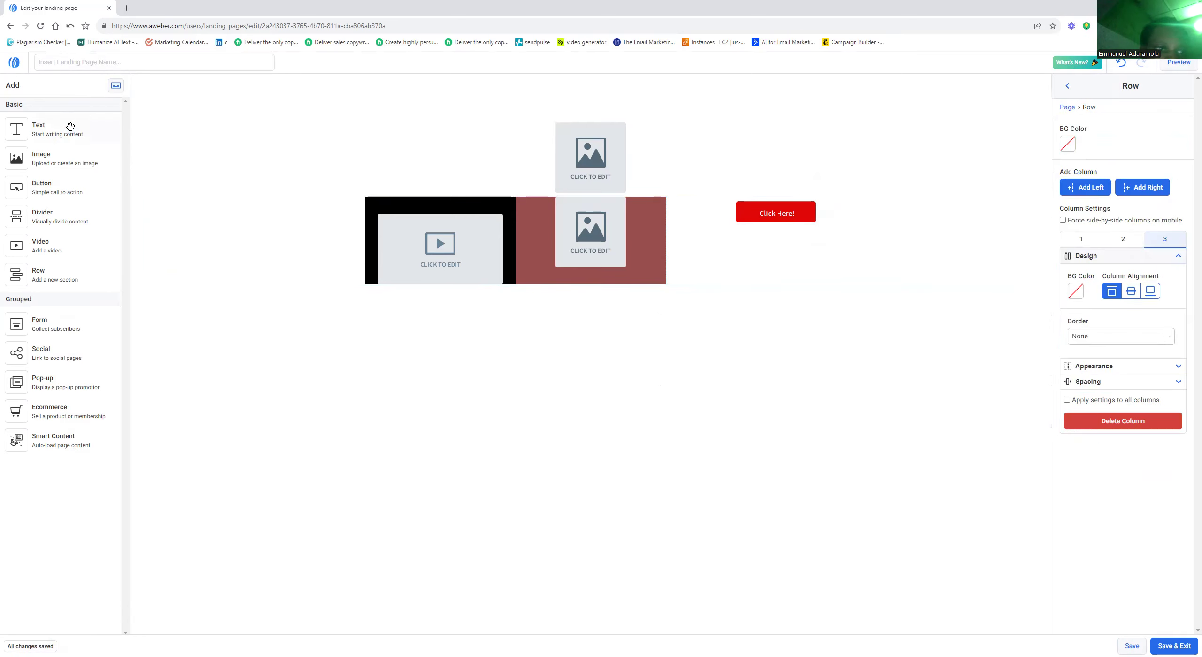
Step: Try to add a Text element below the Click Here! button in the third column
{"action": "left_click", "coordinate": [808, 242]}
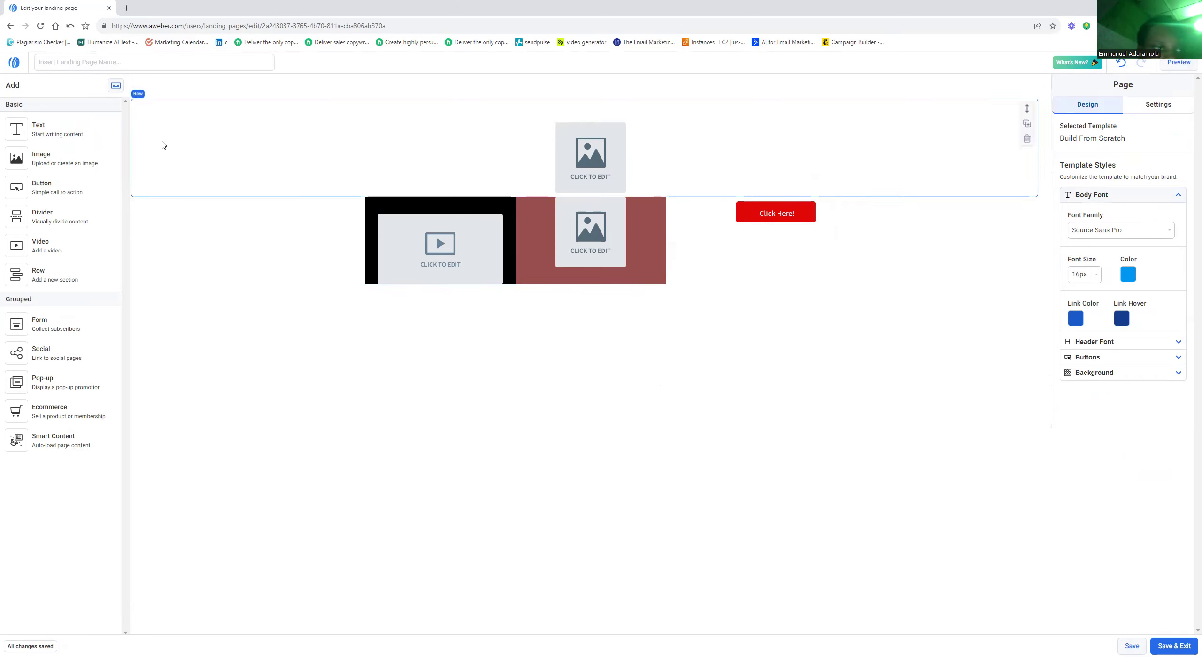
{"action": "left_click_drag", "start_coordinate": [43, 135], "coordinate": [738, 312]}
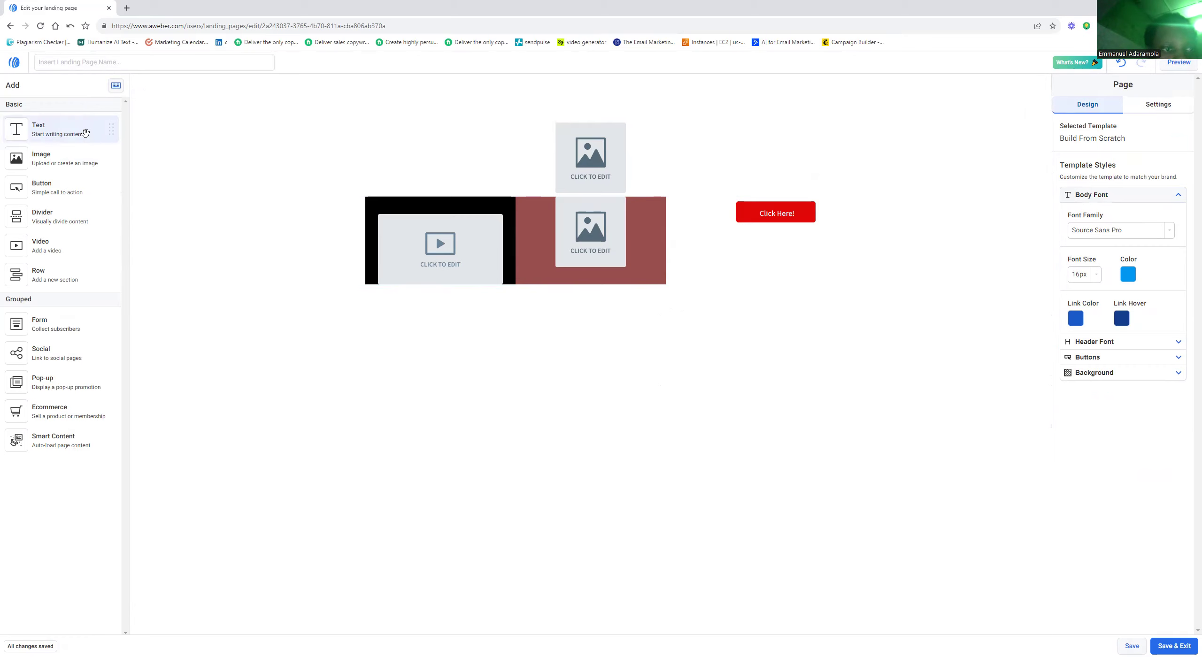
{"action": "mouse_move", "coordinate": [107, 130]}
{"action": "left_click_drag", "start_coordinate": [107, 130], "coordinate": [851, 243]}
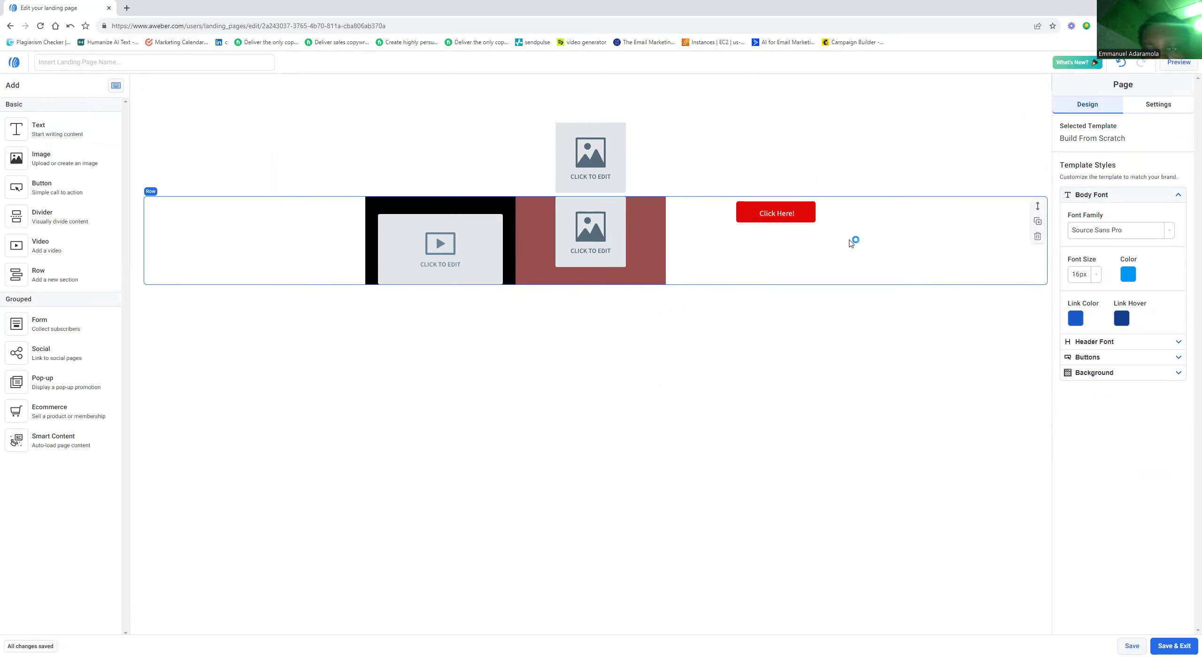
Step: Change the shape of the Click Here! button to fully rounded ends
{"action": "left_click", "coordinate": [803, 226]}
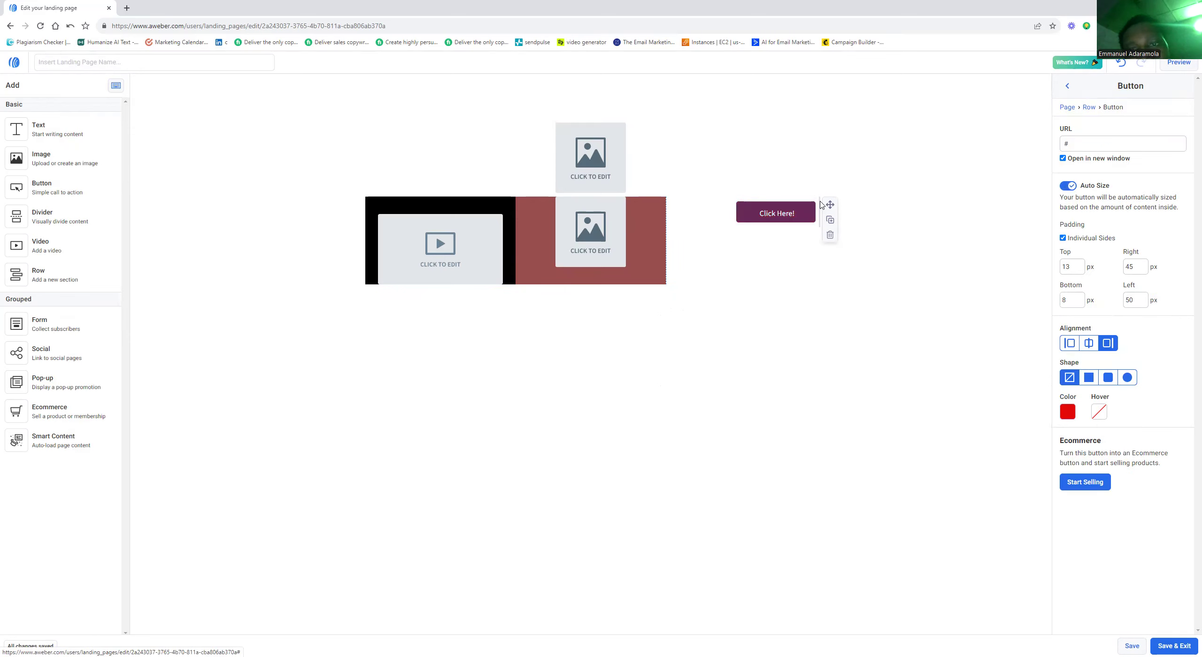
{"action": "left_click", "coordinate": [796, 211]}
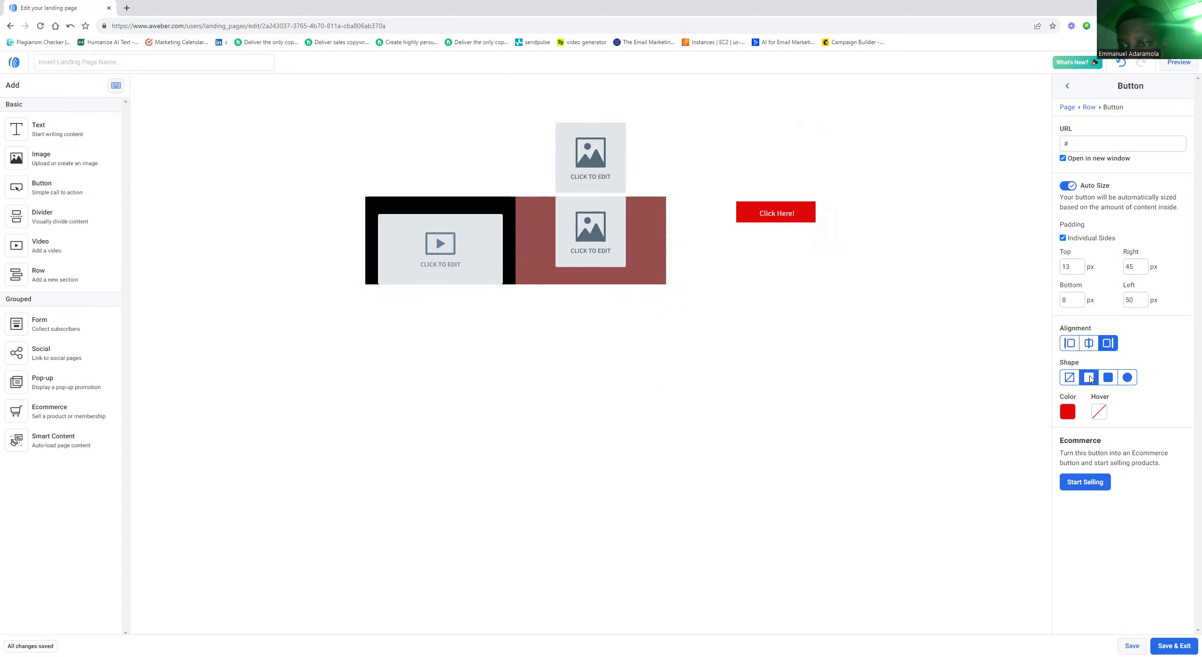
{"action": "left_click", "coordinate": [1120, 382]}
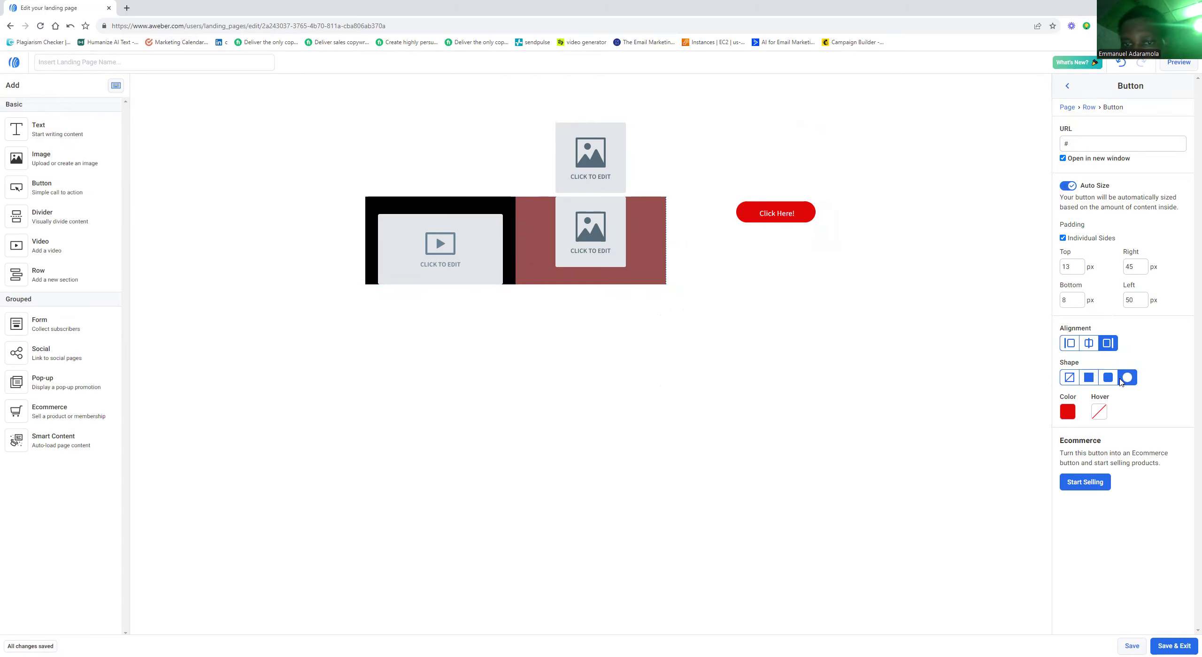
Step: Try a very dark maroon on the Click Here! button, and settle on the muted brick red that matches the middle column
{"action": "left_click", "coordinate": [1066, 417]}
{"action": "left_click_drag", "start_coordinate": [1097, 472], "coordinate": [1124, 496]}
{"action": "left_click", "coordinate": [1164, 411]}
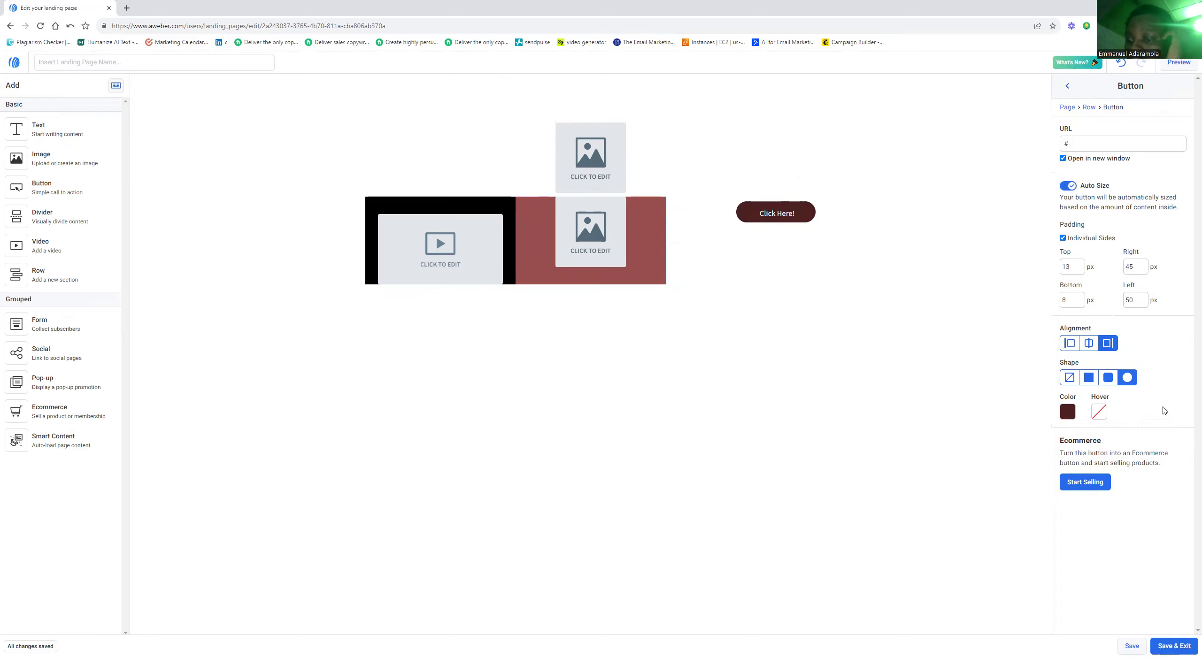
{"action": "left_click", "coordinate": [1074, 413]}
{"action": "left_click_drag", "start_coordinate": [1118, 501], "coordinate": [1123, 471]}
{"action": "left_click", "coordinate": [1161, 357]}
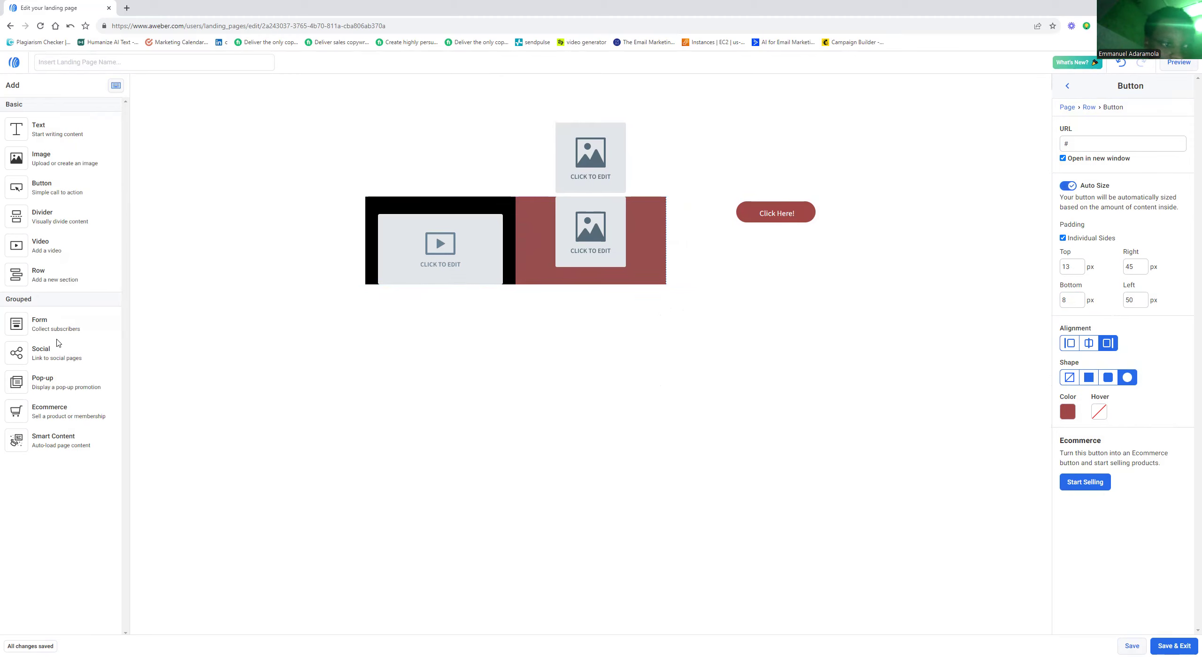
Step: Duplicate the three-column row and delete the Click Here! button and the image placeholder from the copy
{"action": "left_click_drag", "start_coordinate": [55, 327], "coordinate": [412, 297]}
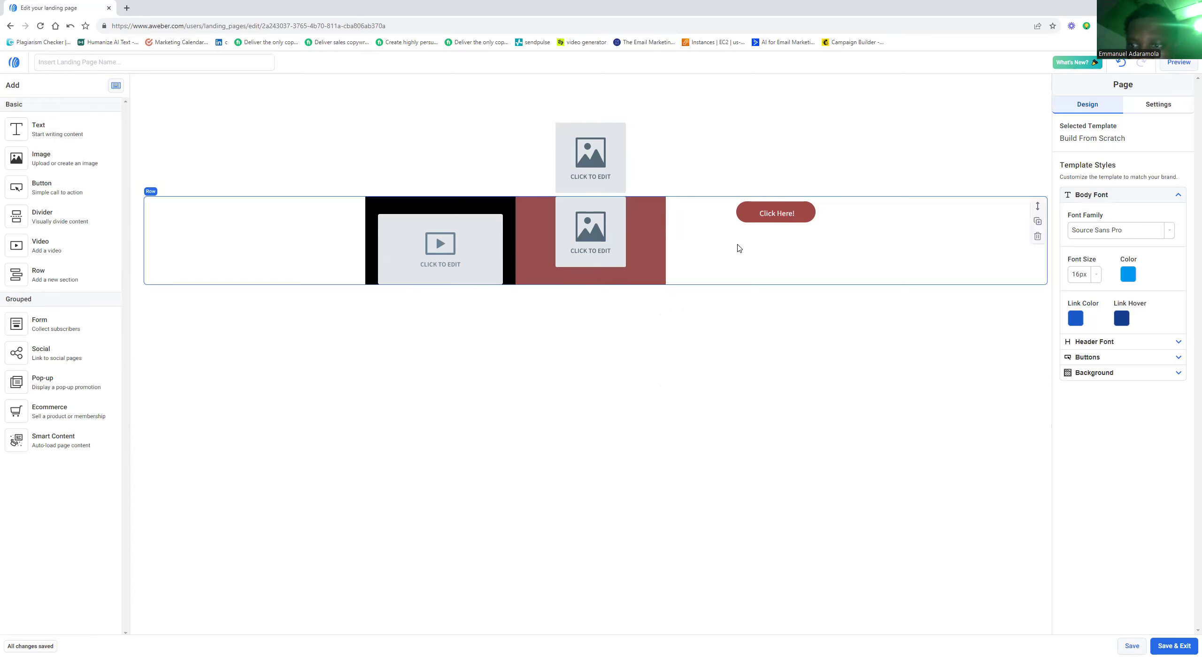
{"action": "left_click", "coordinate": [1038, 221]}
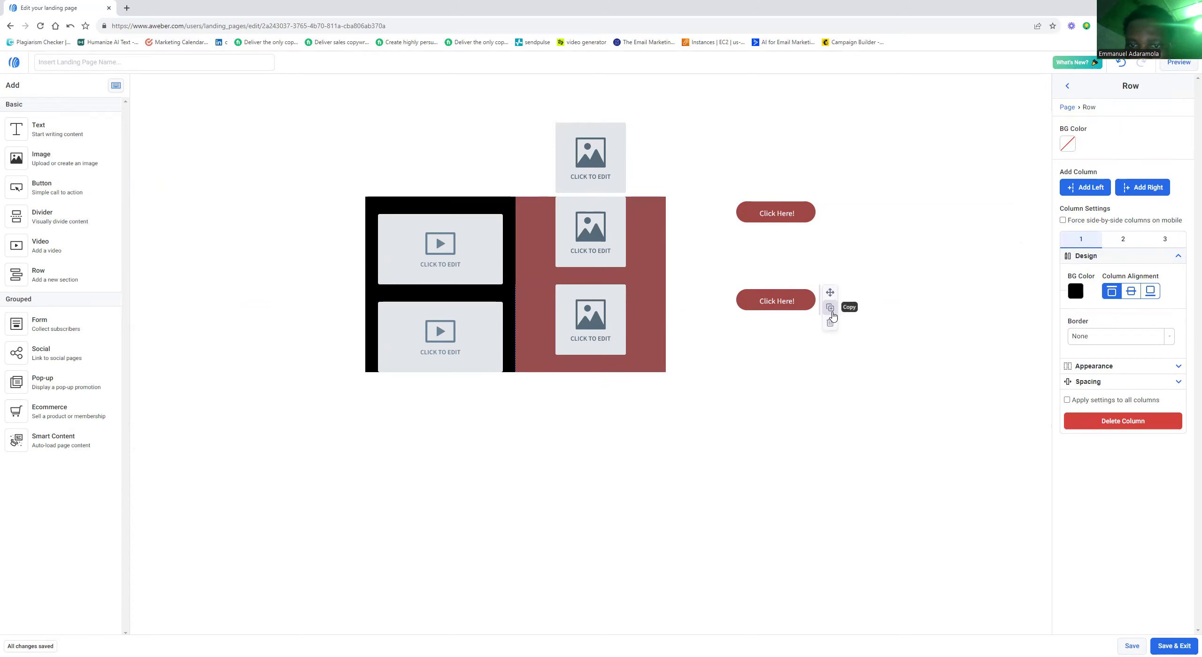
{"action": "left_click", "coordinate": [831, 323]}
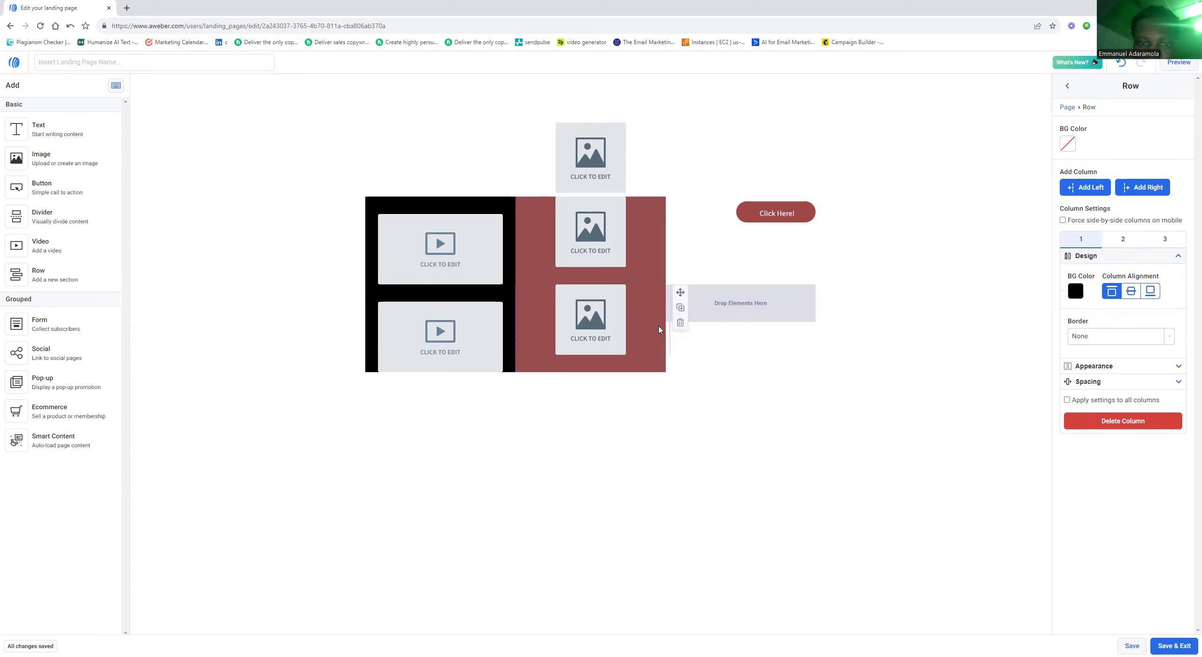
{"action": "left_click", "coordinate": [680, 327]}
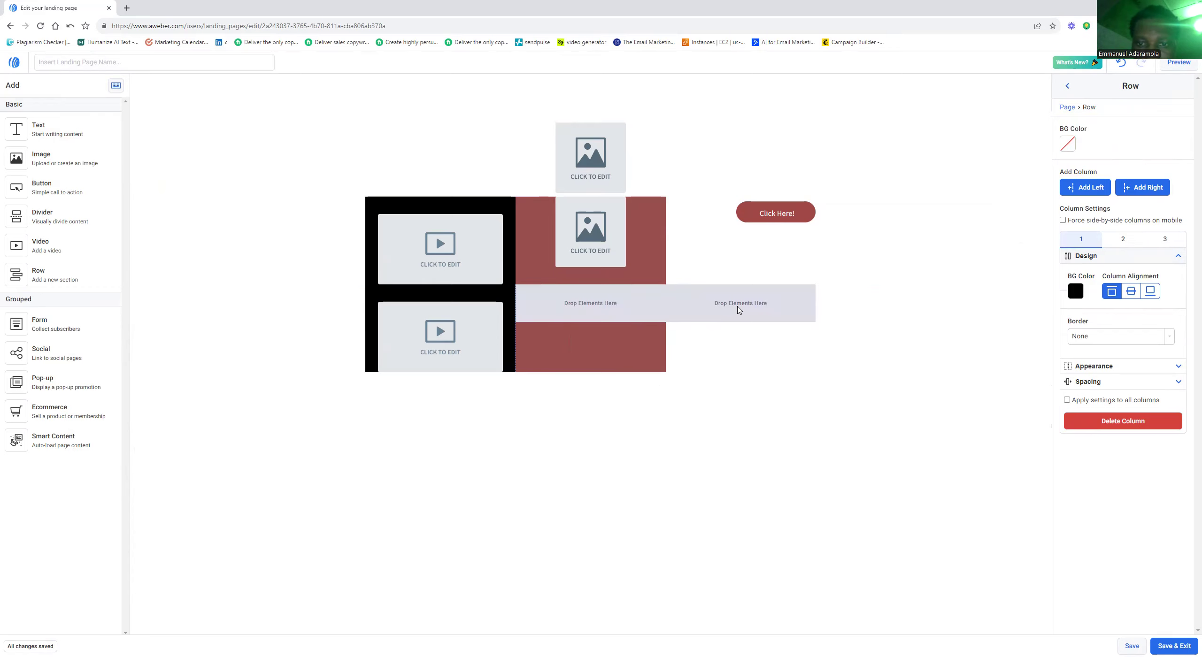
Step: Delete the third and second columns of the duplicated row, leaving only the black column with the video
{"action": "left_click", "coordinate": [811, 324]}
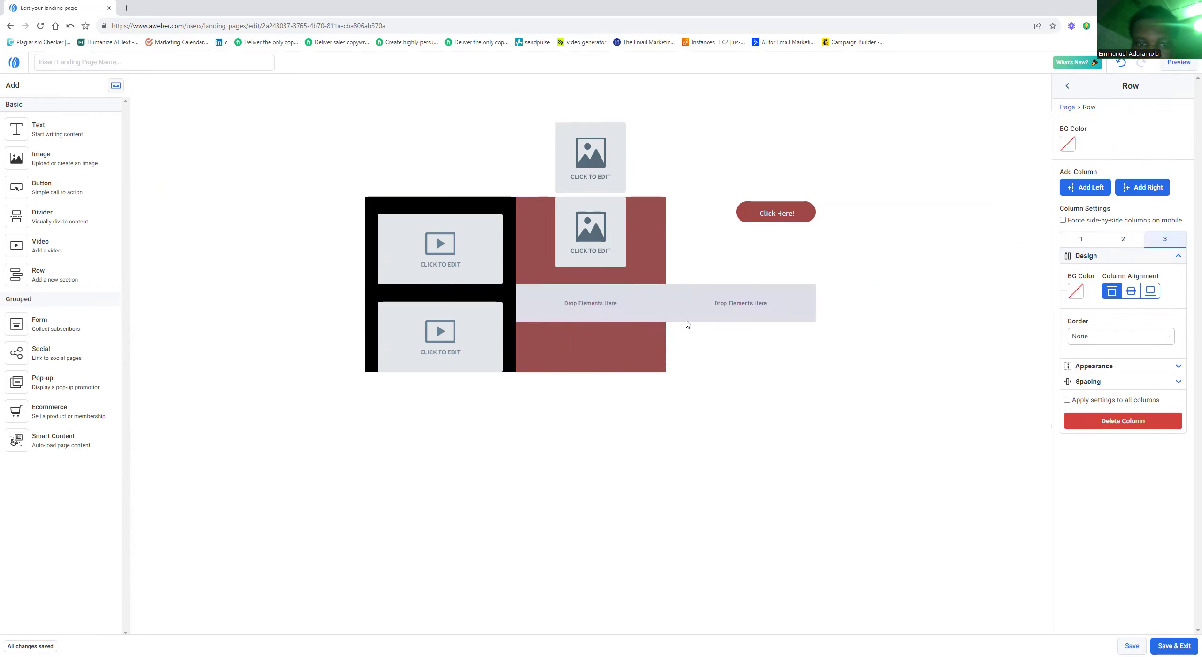
{"action": "left_click", "coordinate": [576, 346]}
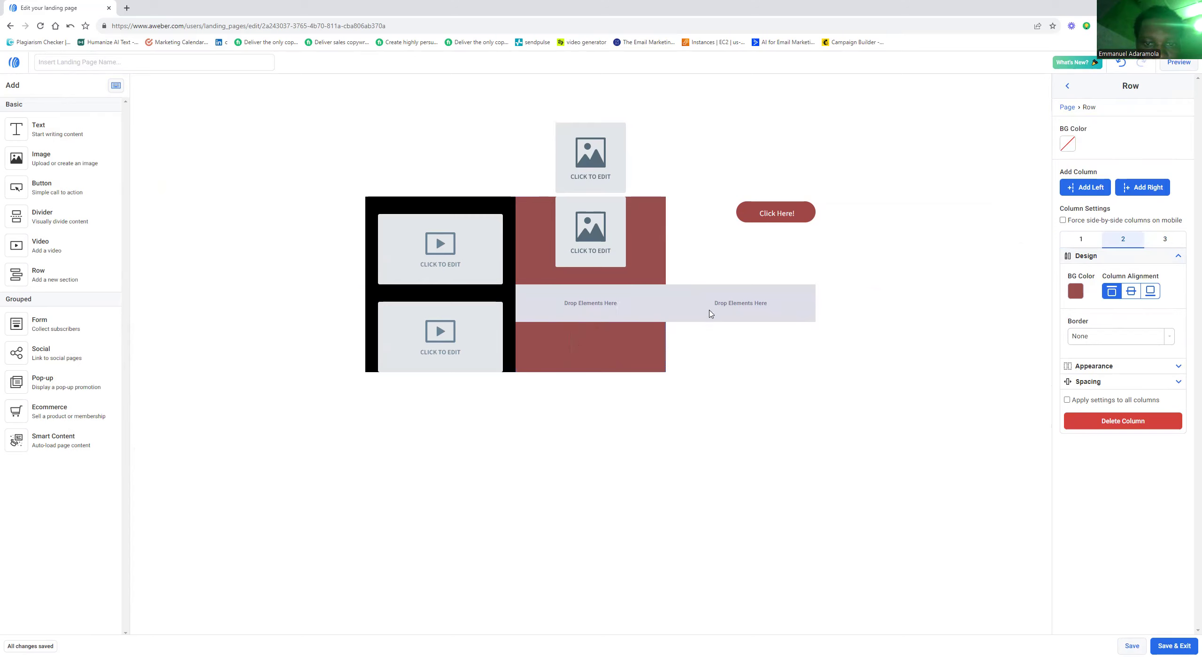
{"action": "left_click", "coordinate": [1166, 241]}
{"action": "left_click", "coordinate": [1119, 421]}
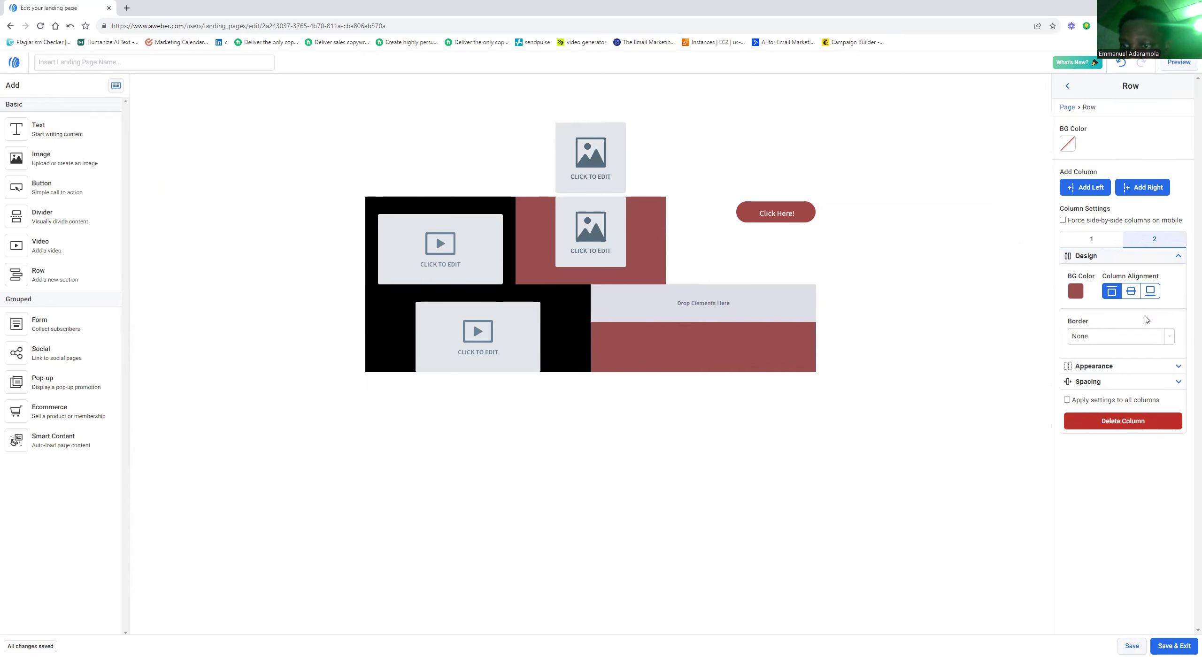
{"action": "left_click", "coordinate": [1114, 421]}
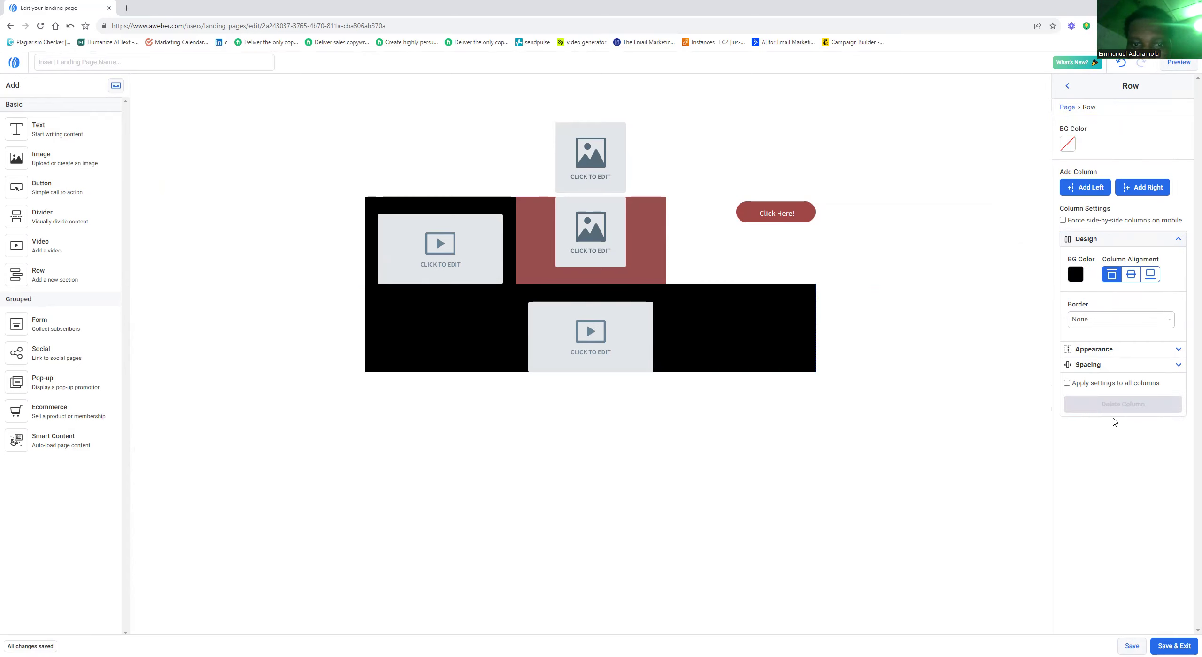
Step: Delete the video placeholder from the duplicated row and set the row's column background color to white (#FFFFFF)
{"action": "left_click", "coordinate": [733, 325]}
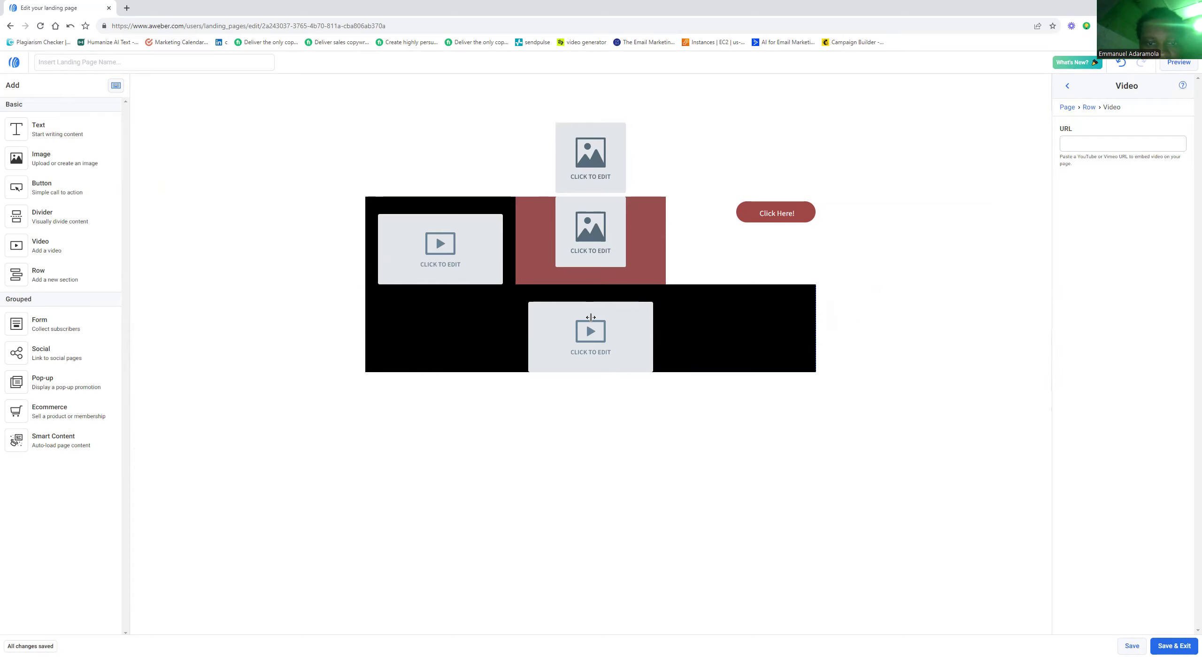
{"action": "left_click", "coordinate": [830, 342]}
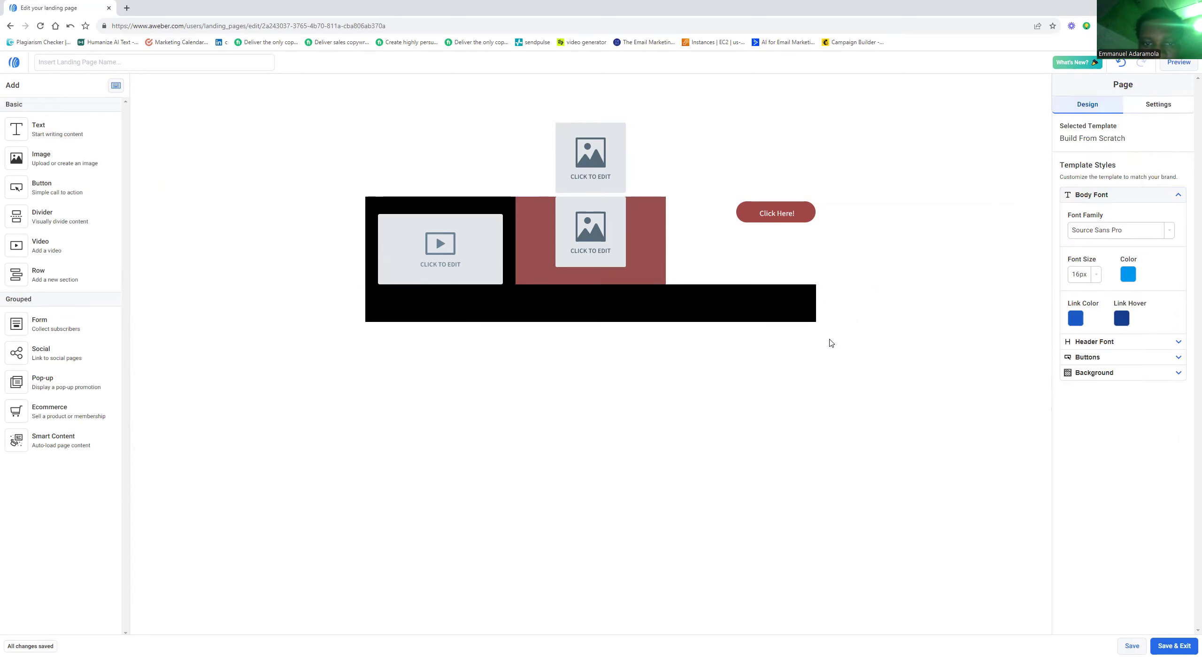
{"action": "left_click", "coordinate": [534, 303]}
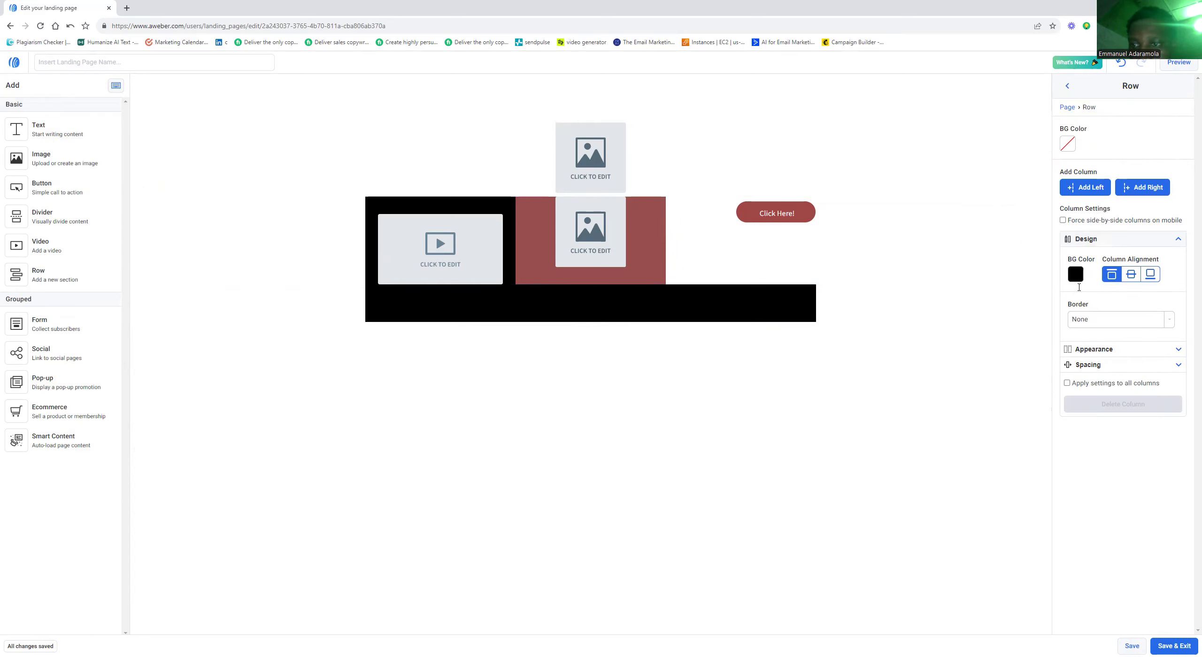
{"action": "left_click", "coordinate": [1076, 278]}
{"action": "left_click", "coordinate": [1076, 415]}
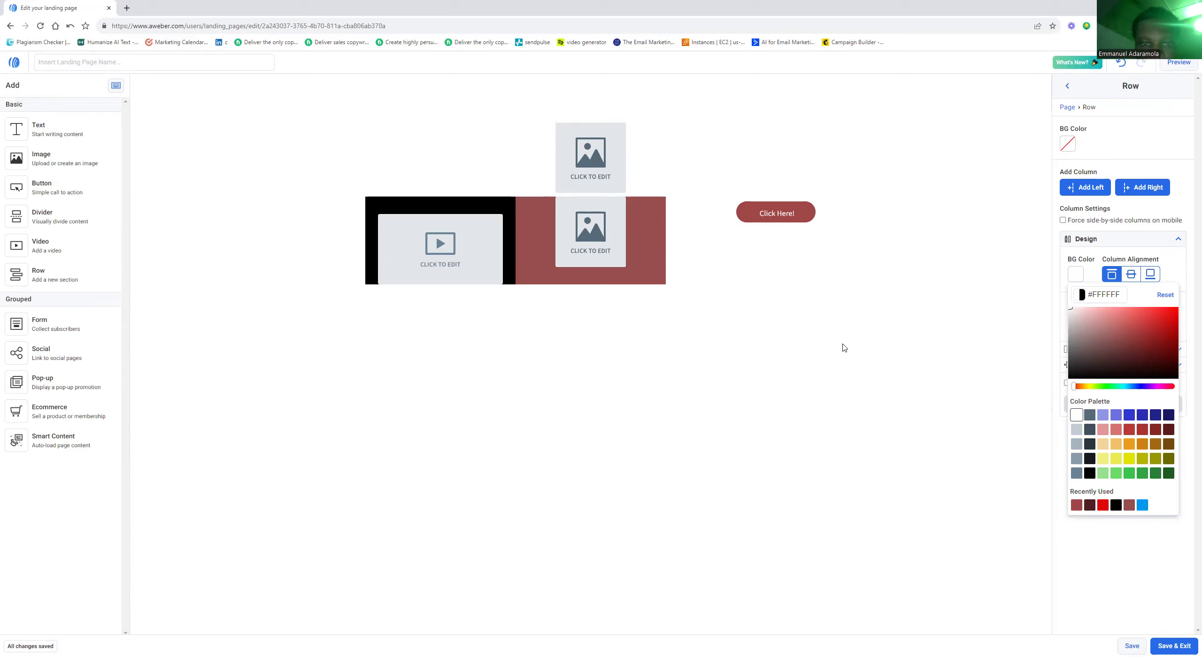
Step: Try out a Text element and an Image element in the empty white row, and remove the image placeholder again
{"action": "left_click_drag", "start_coordinate": [89, 131], "coordinate": [446, 304]}
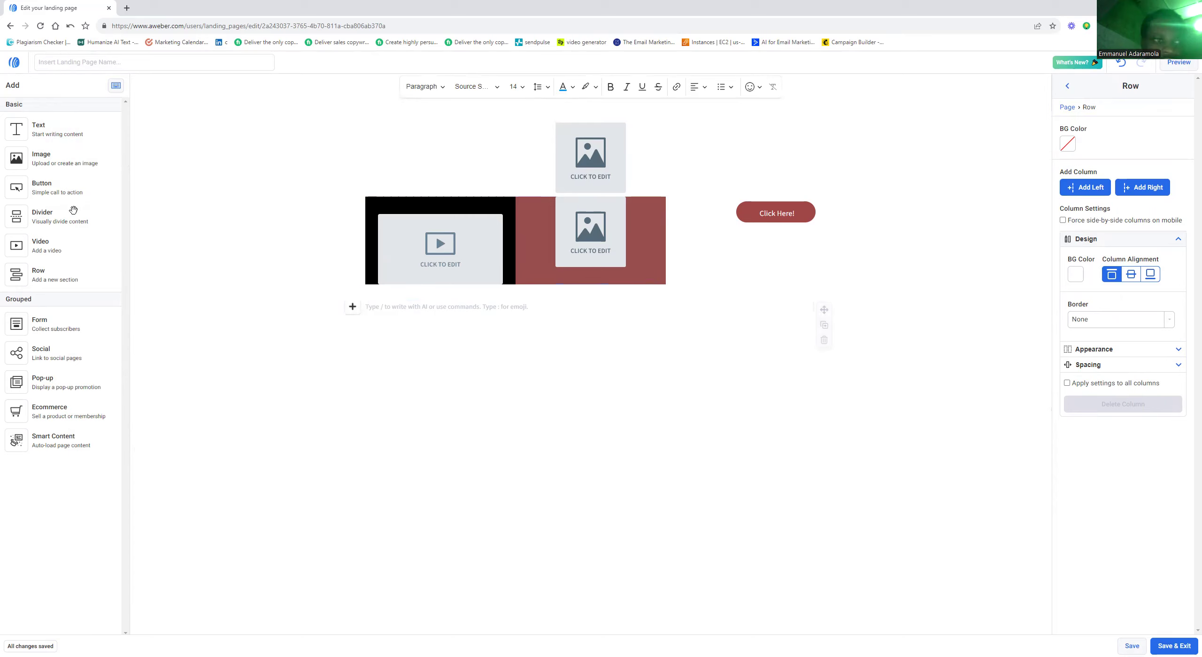
{"action": "left_click_drag", "start_coordinate": [61, 158], "coordinate": [654, 320]}
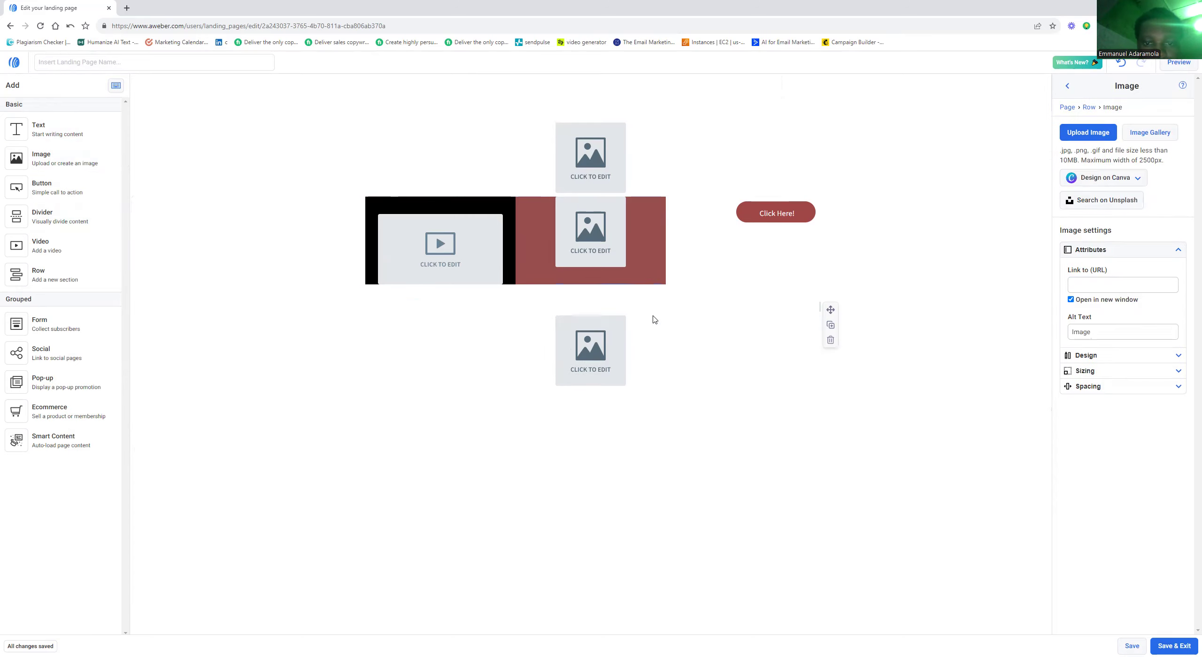
{"action": "left_click", "coordinate": [349, 318]}
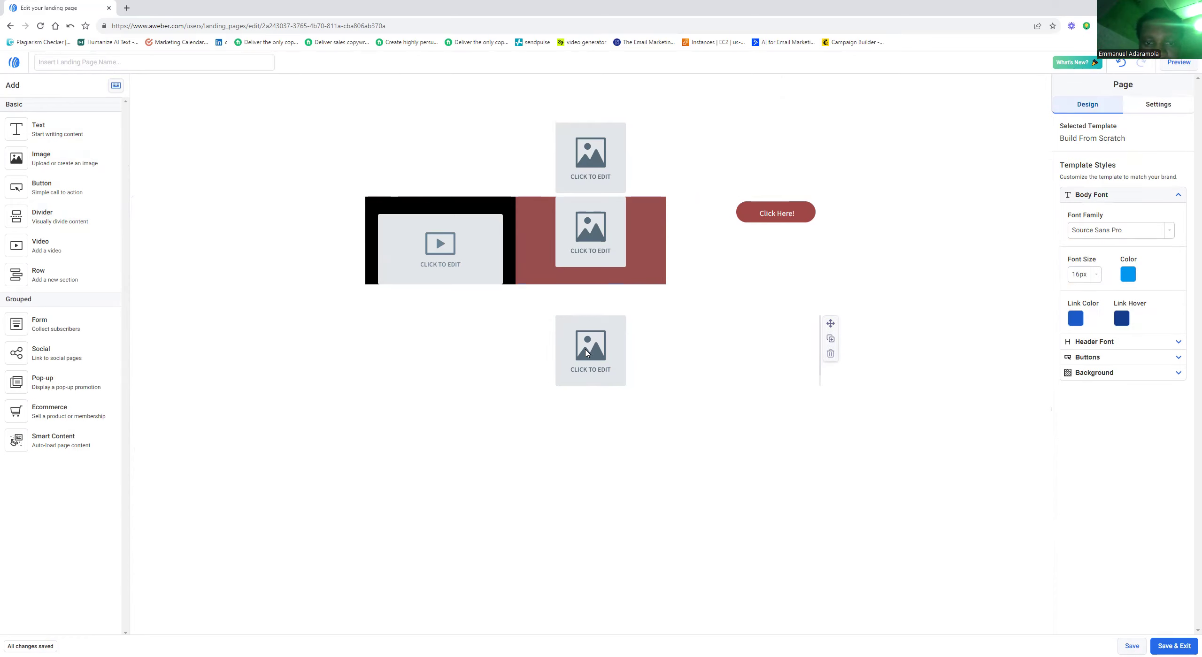
{"action": "left_click", "coordinate": [585, 353]}
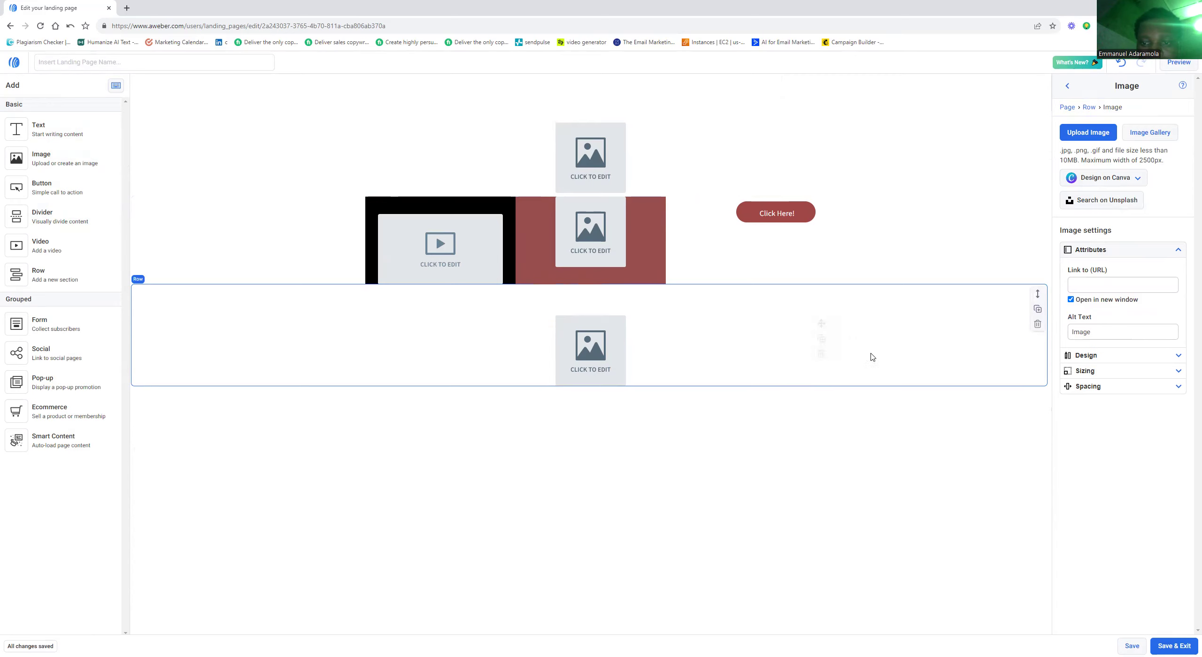
{"action": "left_click", "coordinate": [830, 355]}
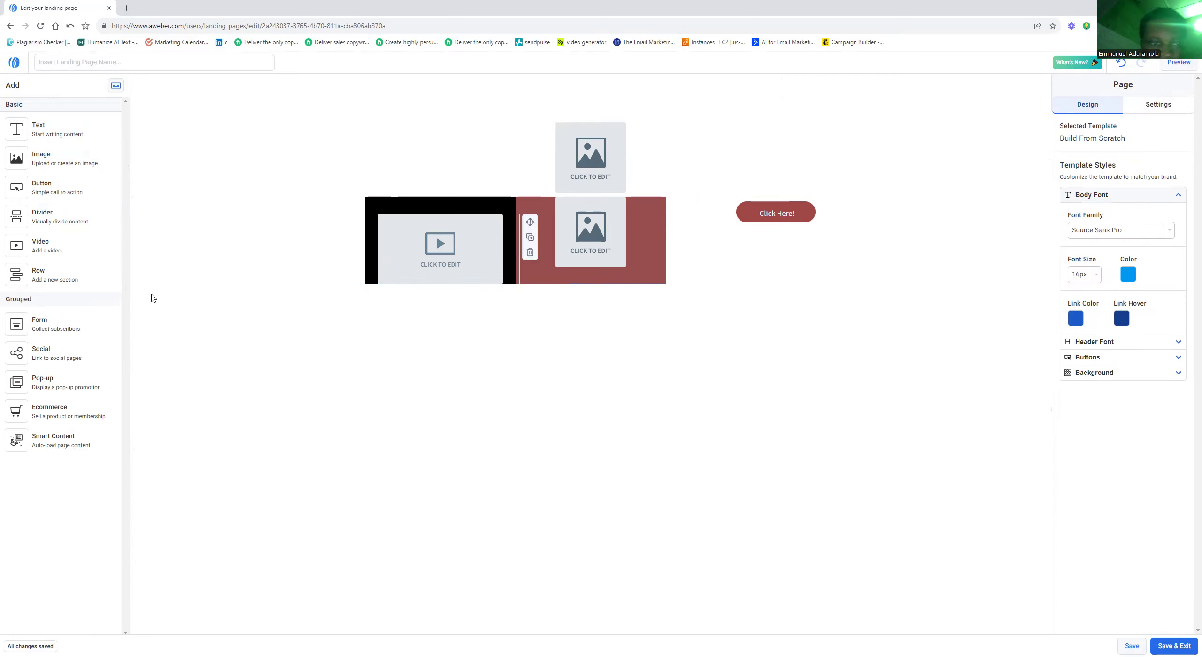
Step: Add a Text element to the empty white row and enter the filler text "uuhefujhefhjefjhfjhdfjhgdjkfgjkfgjkfhjkjkjkh"
{"action": "left_click_drag", "start_coordinate": [54, 135], "coordinate": [401, 316]}
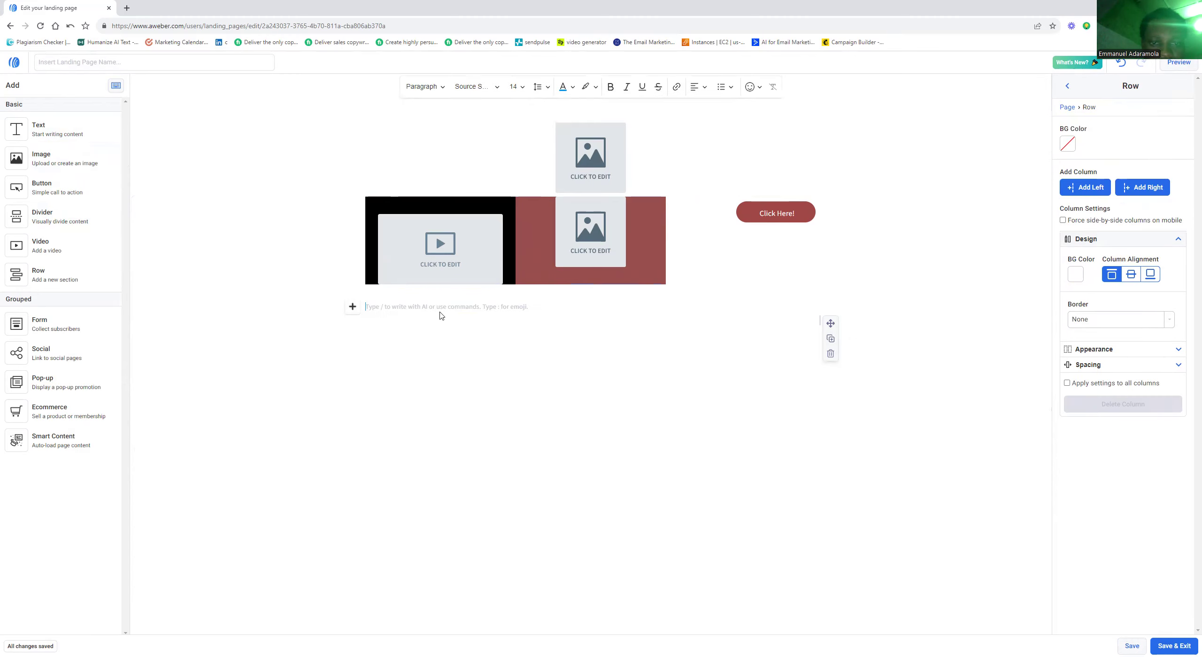
{"action": "type", "text": "uuhefujhefhjefjhfjhdfjhgdjkfgjkfgjkfhjkjkjkh"}
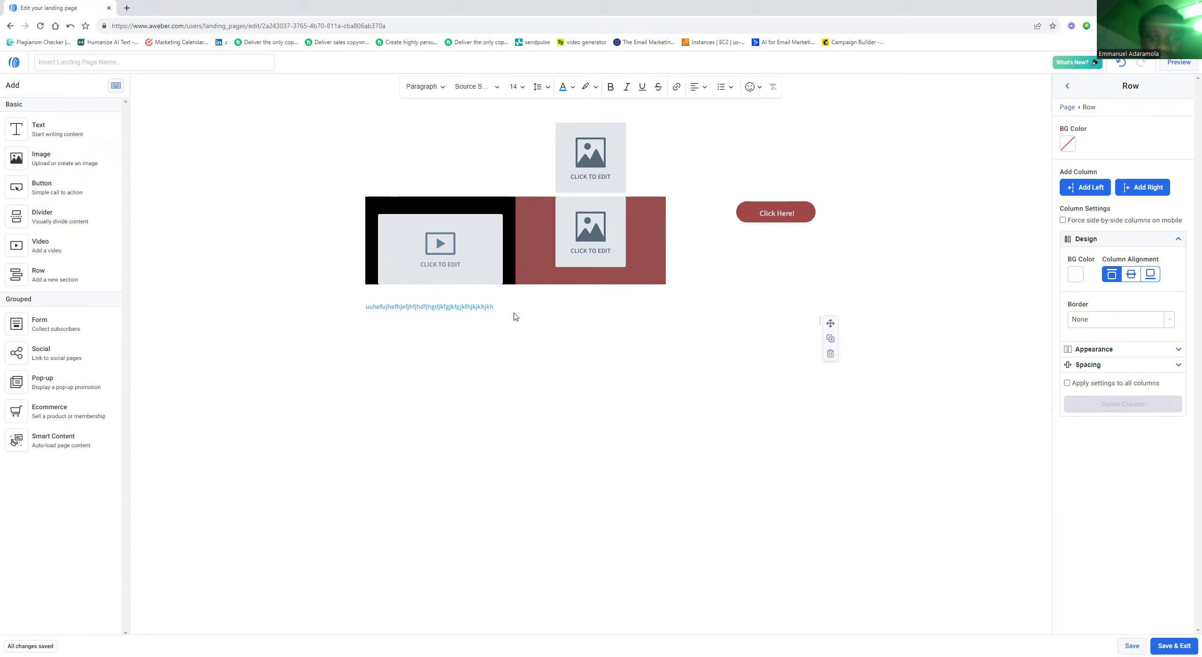
{"action": "key", "text": "ctrl+a"}
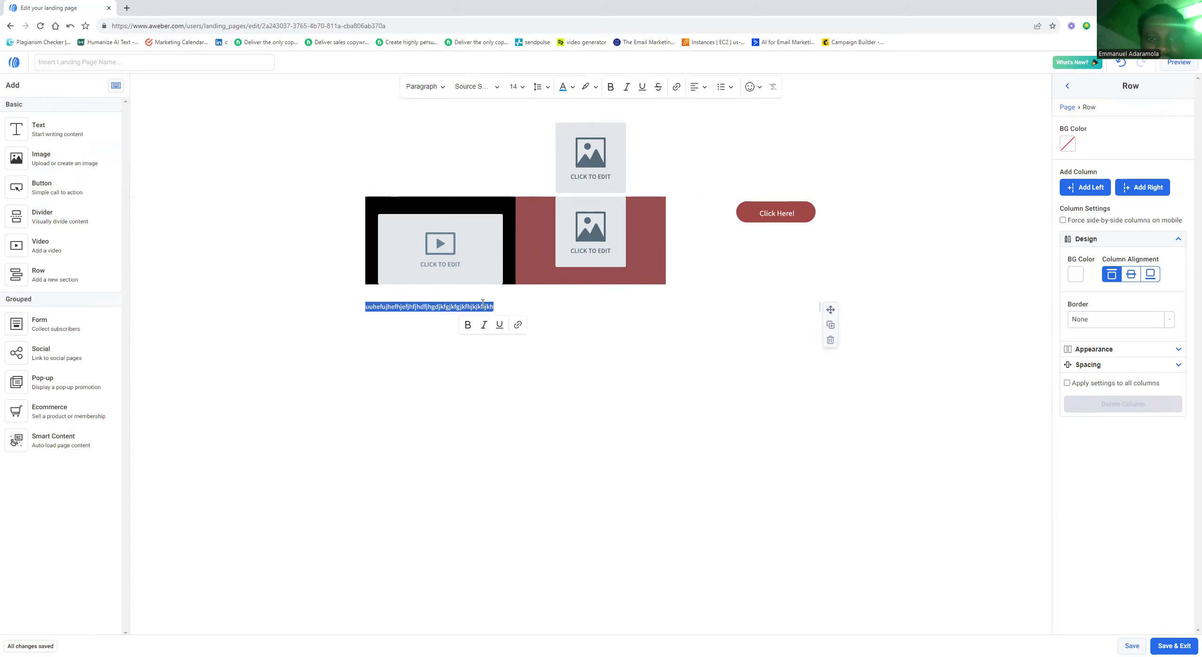
{"action": "left_click", "coordinate": [676, 87]}
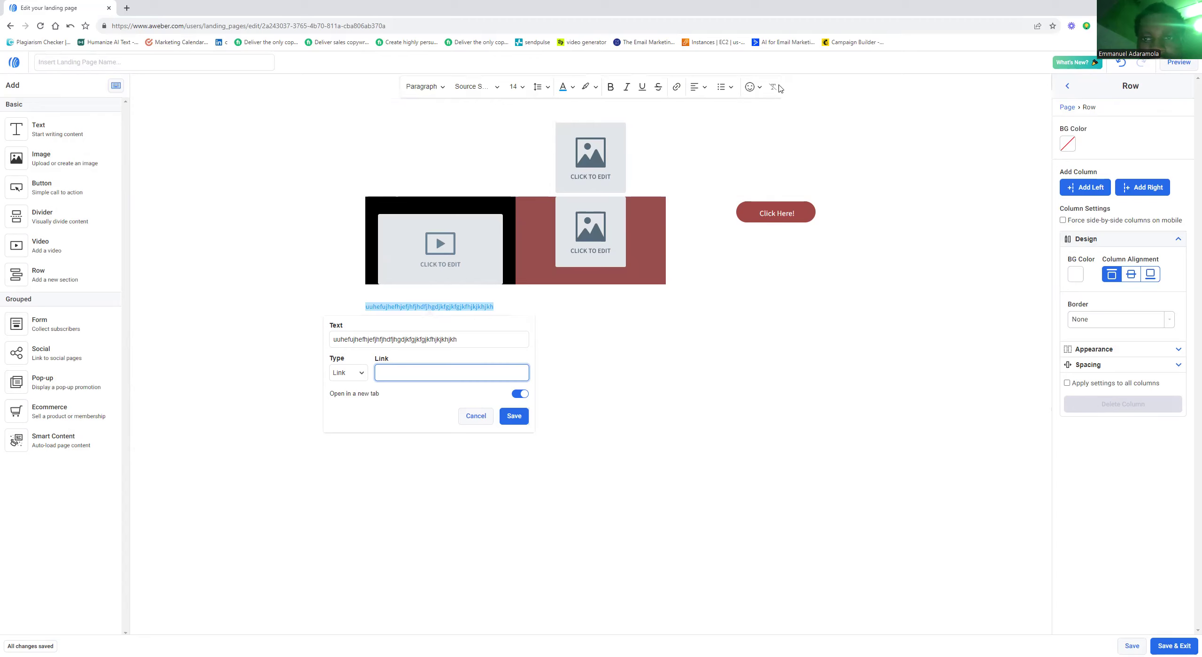
{"action": "left_click", "coordinate": [807, 138]}
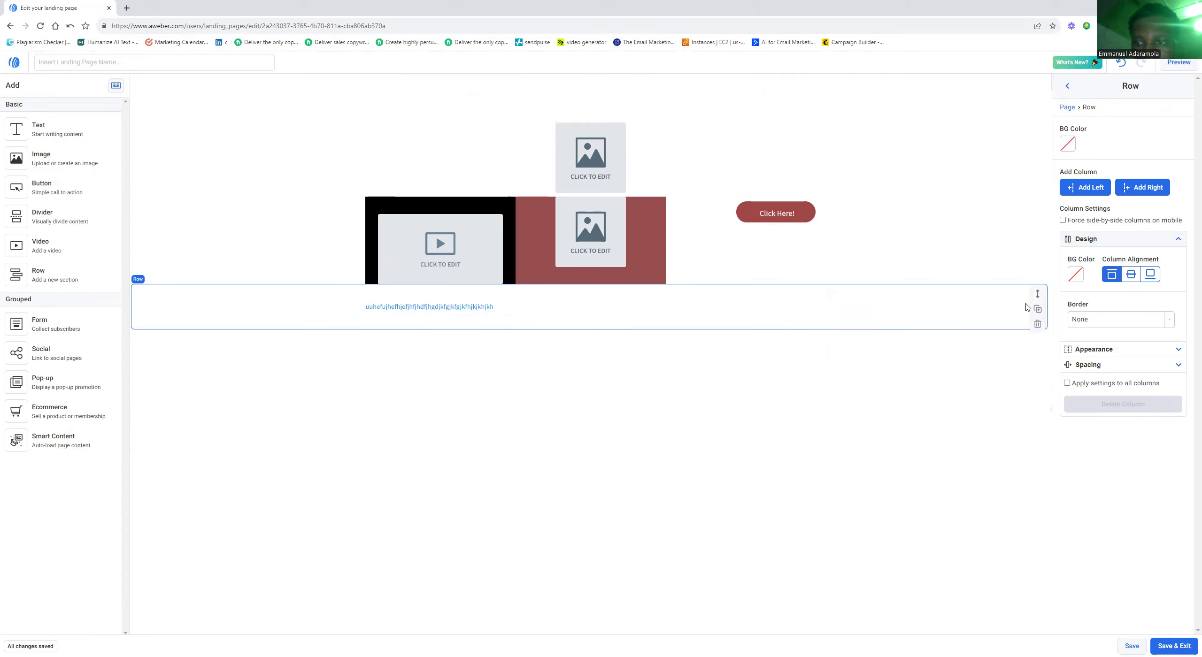
Step: Duplicate the filler-text row, delete that copy, and duplicate the row again directly below the original
{"action": "left_click", "coordinate": [1038, 309]}
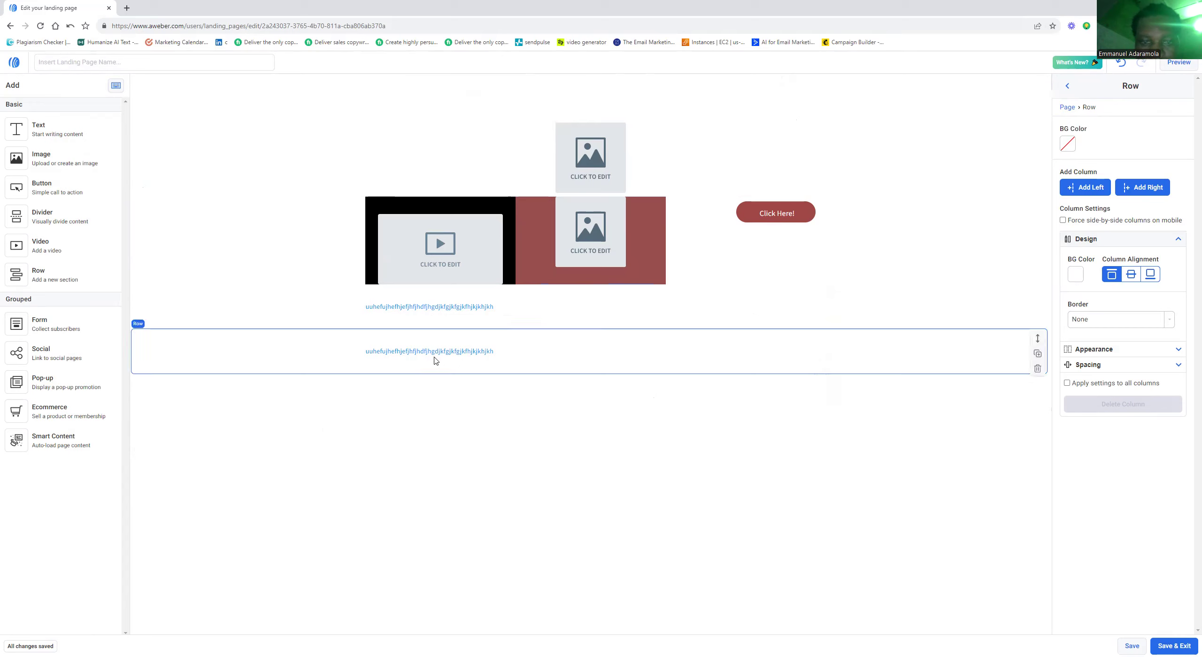
{"action": "left_click", "coordinate": [1037, 369]}
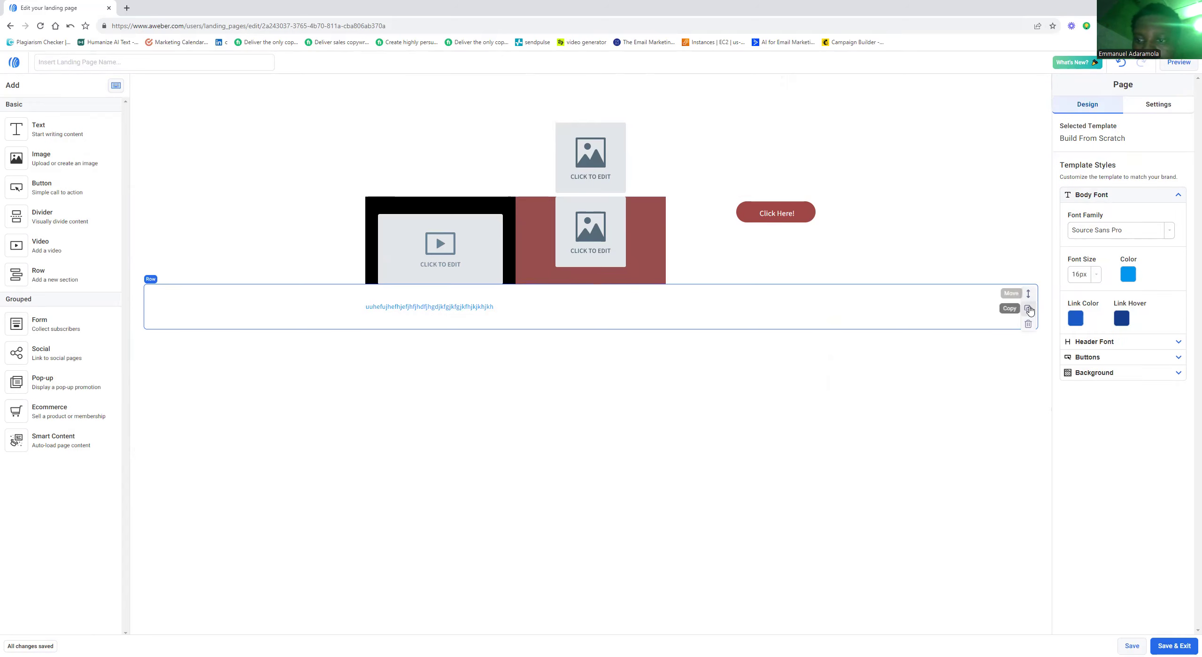
{"action": "left_click", "coordinate": [1037, 309]}
Step: Clear the filler text in the duplicated row and add a Form element to that row
{"action": "left_click", "coordinate": [453, 353]}
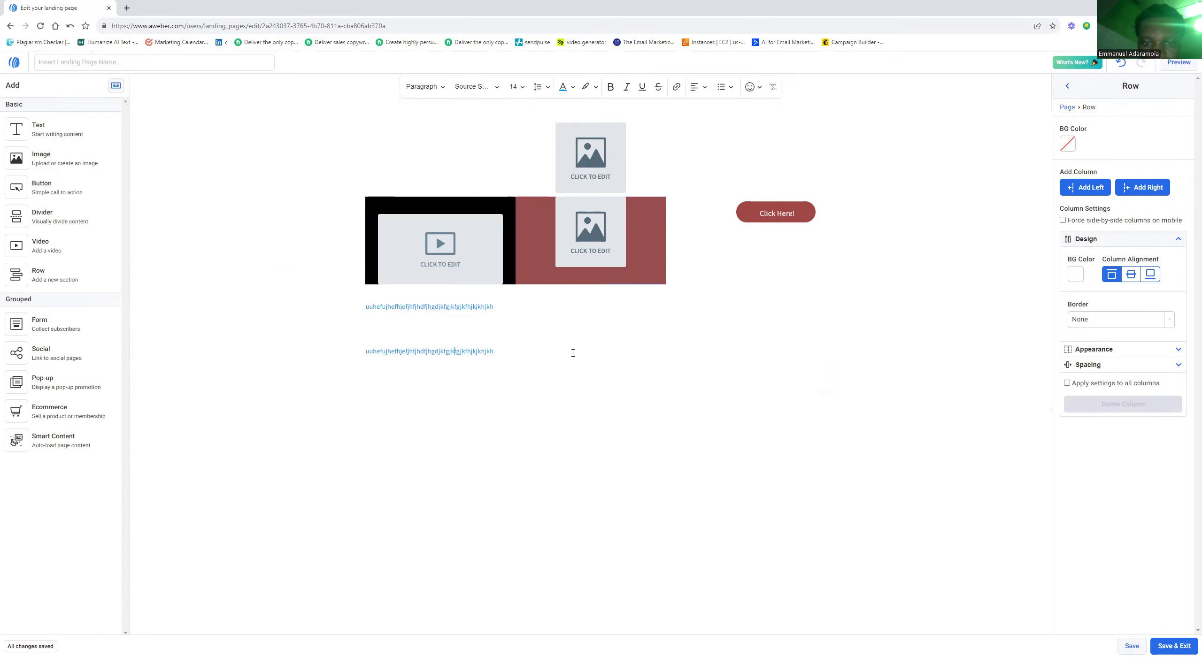
{"action": "left_click", "coordinate": [491, 353]}
{"action": "key", "text": "ctrl+a"}
{"action": "key", "text": "BackSpace"}
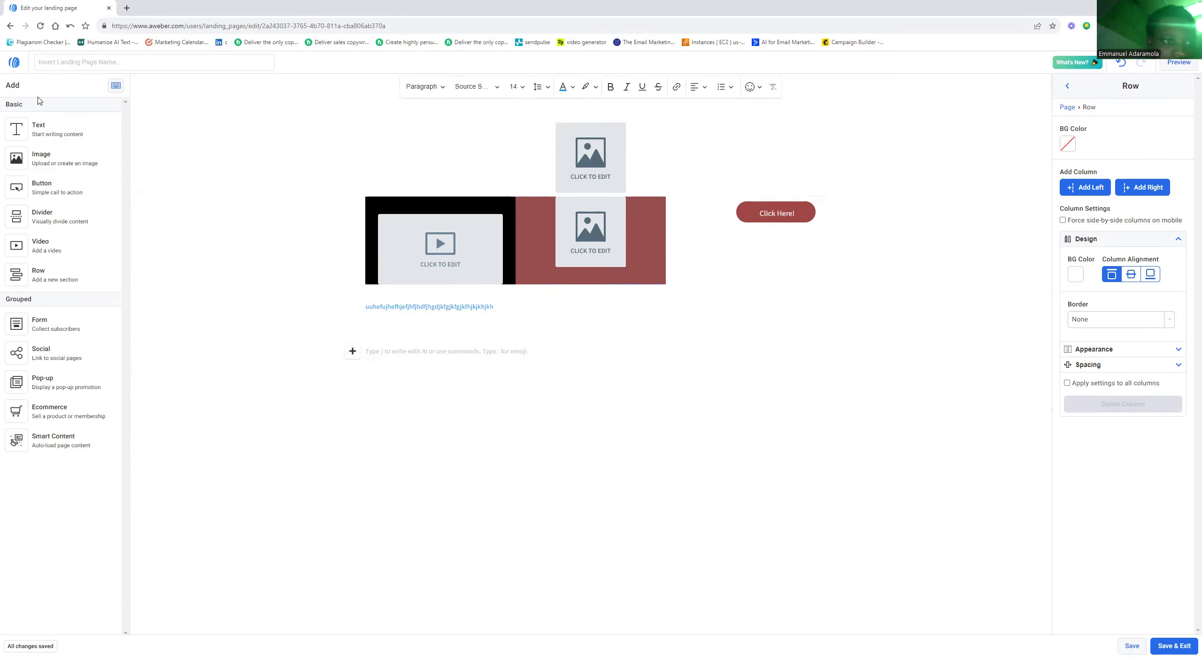
{"action": "mouse_move", "coordinate": [56, 324]}
{"action": "left_click_drag", "start_coordinate": [284, 364], "coordinate": [436, 363]}
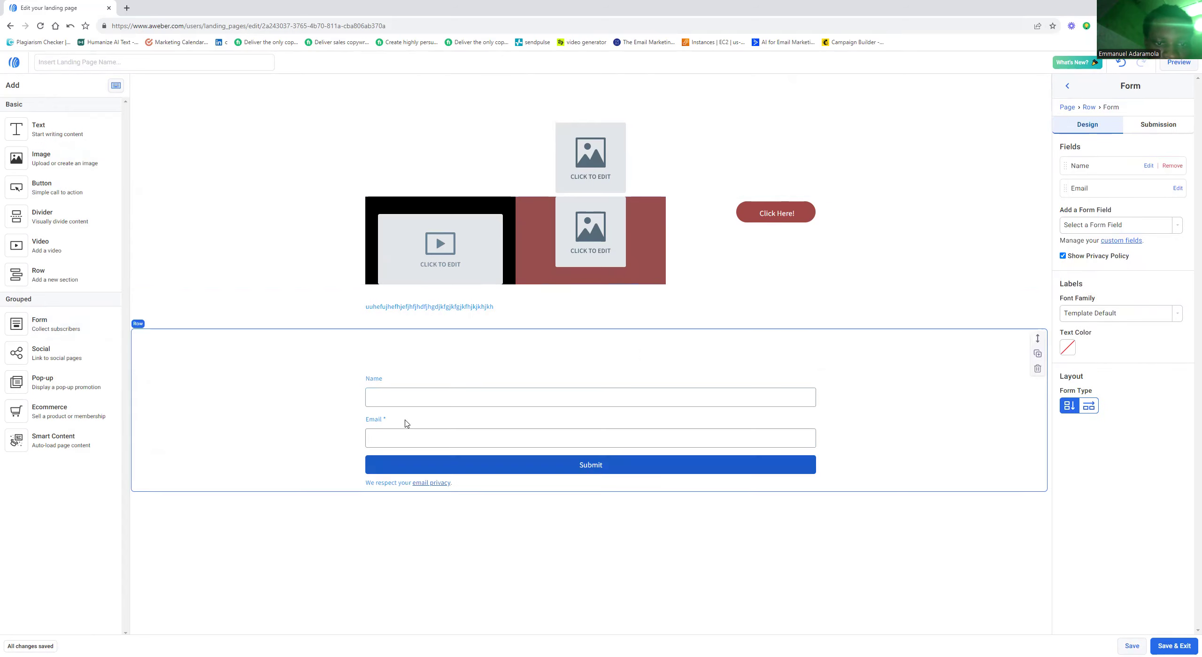
Step: Delete the empty text element above the form and add the Birthday custom field to the form
{"action": "left_click", "coordinate": [446, 352]}
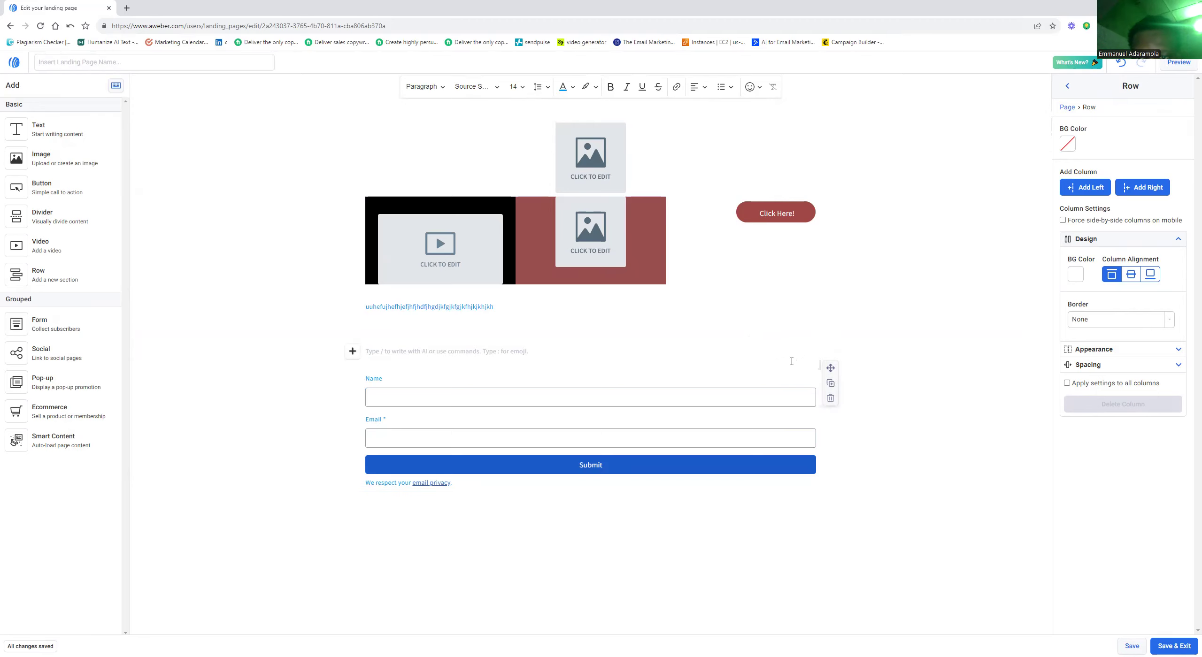
{"action": "left_click", "coordinate": [831, 398]}
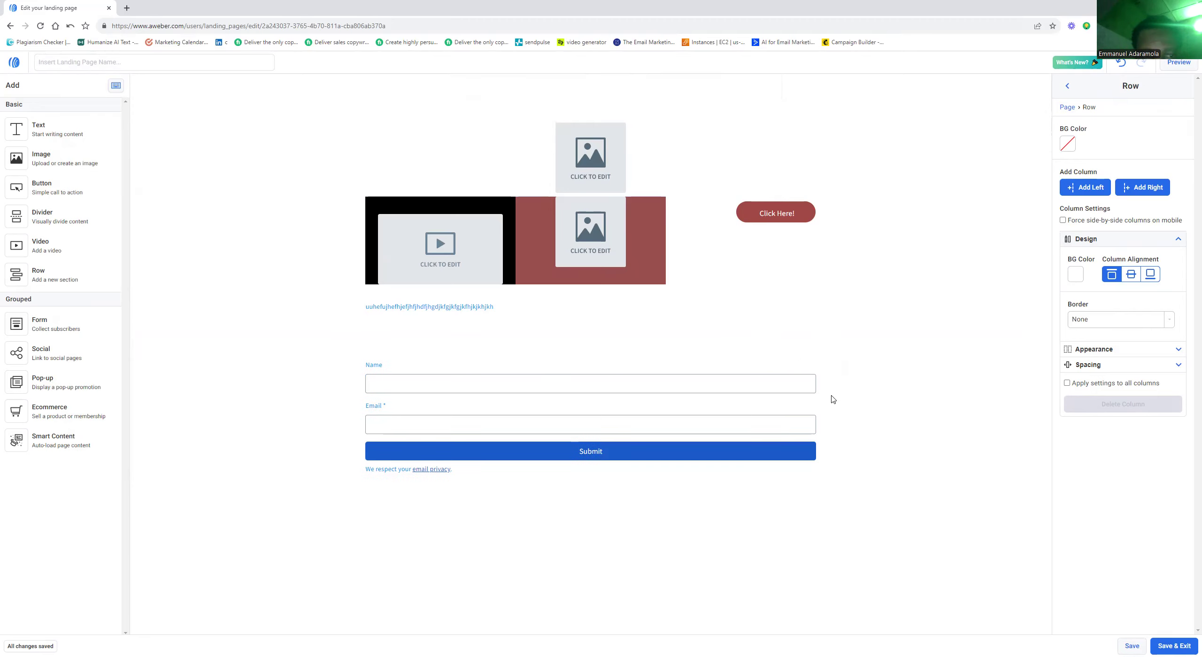
{"action": "left_click", "coordinate": [538, 390]}
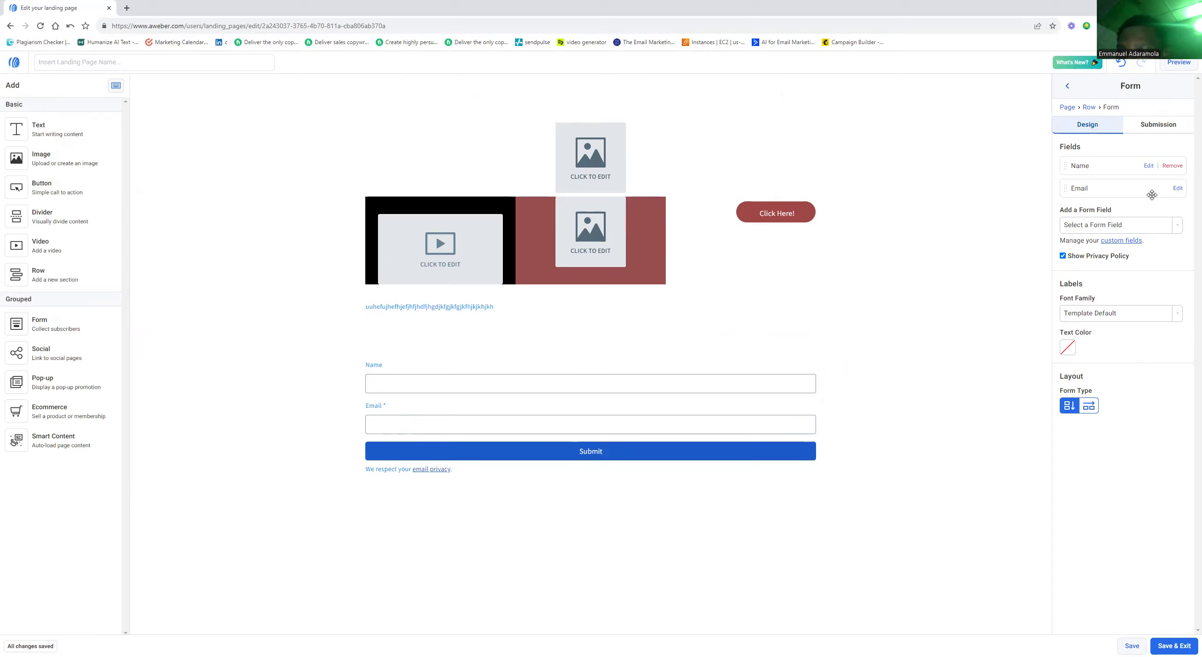
{"action": "left_click", "coordinate": [1117, 225]}
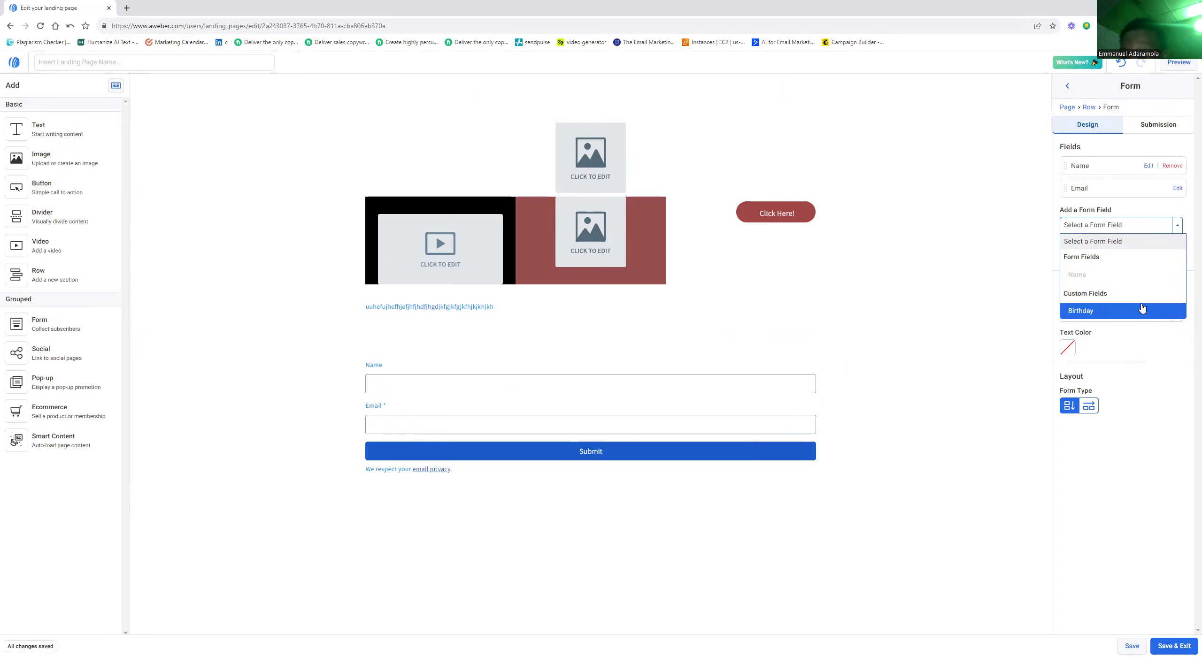
{"action": "left_click", "coordinate": [1110, 311]}
{"action": "left_click_drag", "start_coordinate": [1111, 313], "coordinate": [1174, 245]}
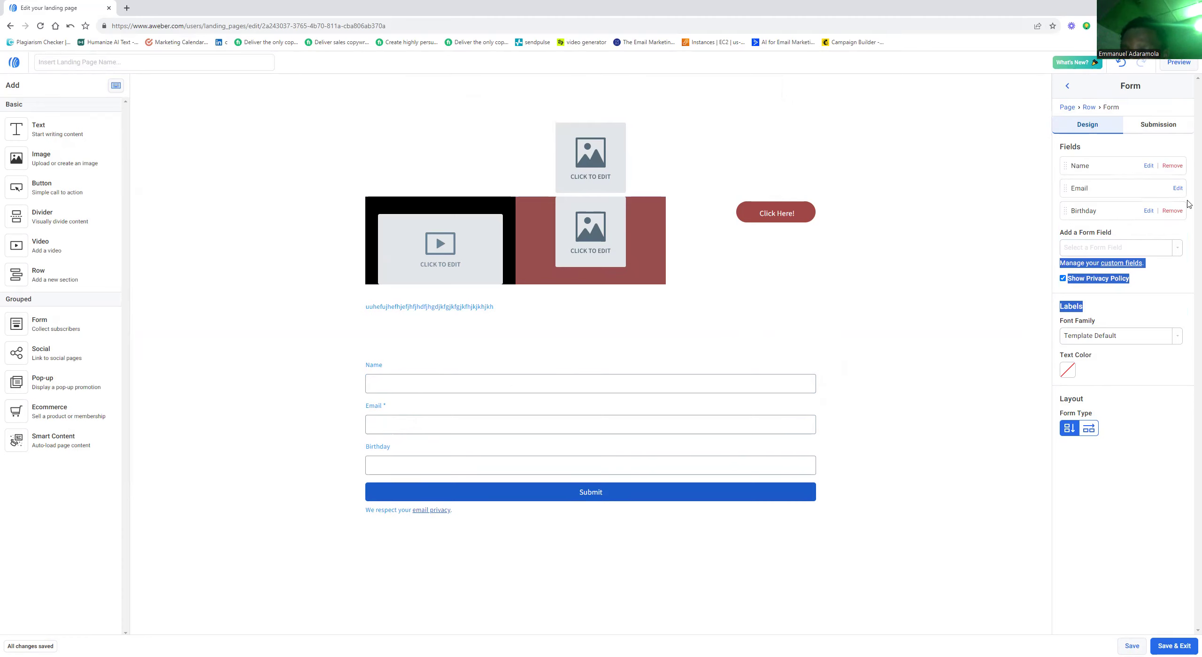
Step: Try the Custom URL option for the form's Thank You page in the submission settings, and set it back to Simple
{"action": "left_click", "coordinate": [1167, 134]}
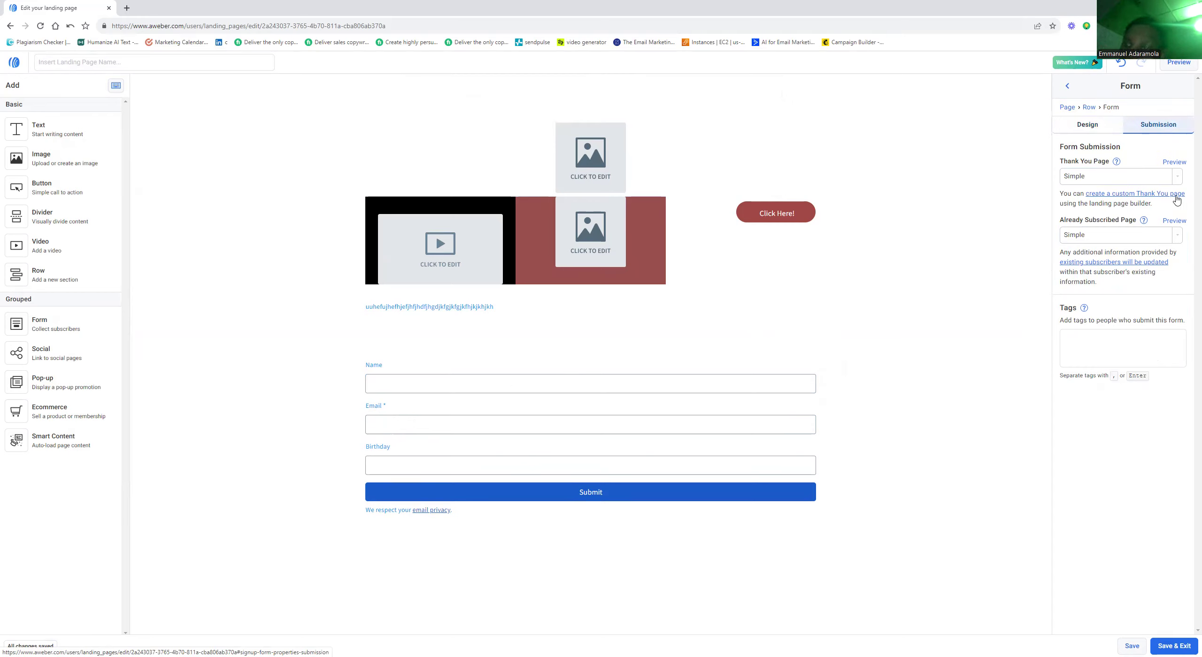
{"action": "left_click", "coordinate": [1176, 179]}
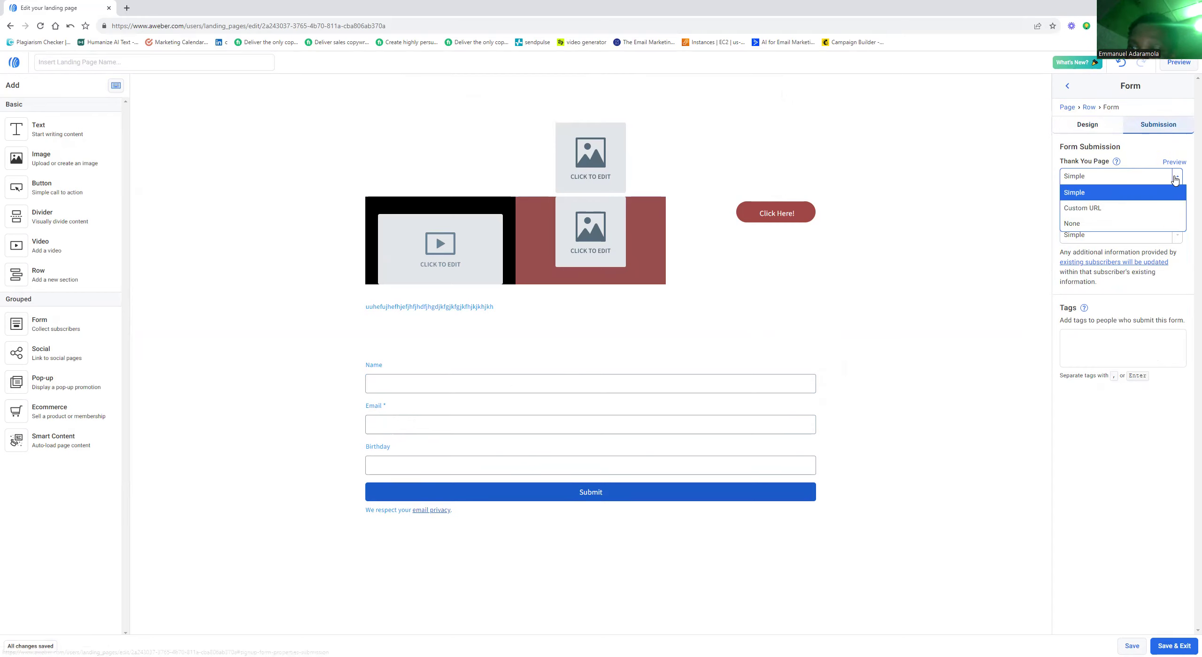
{"action": "left_click", "coordinate": [1131, 193]}
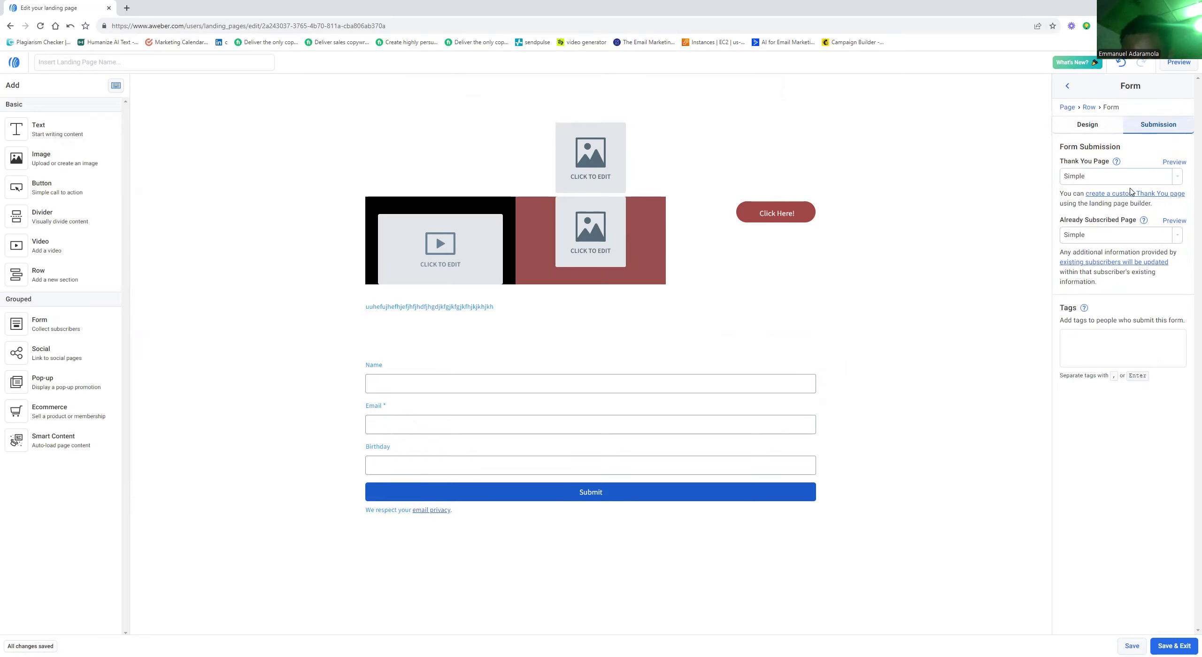
{"action": "left_click", "coordinate": [1182, 177]}
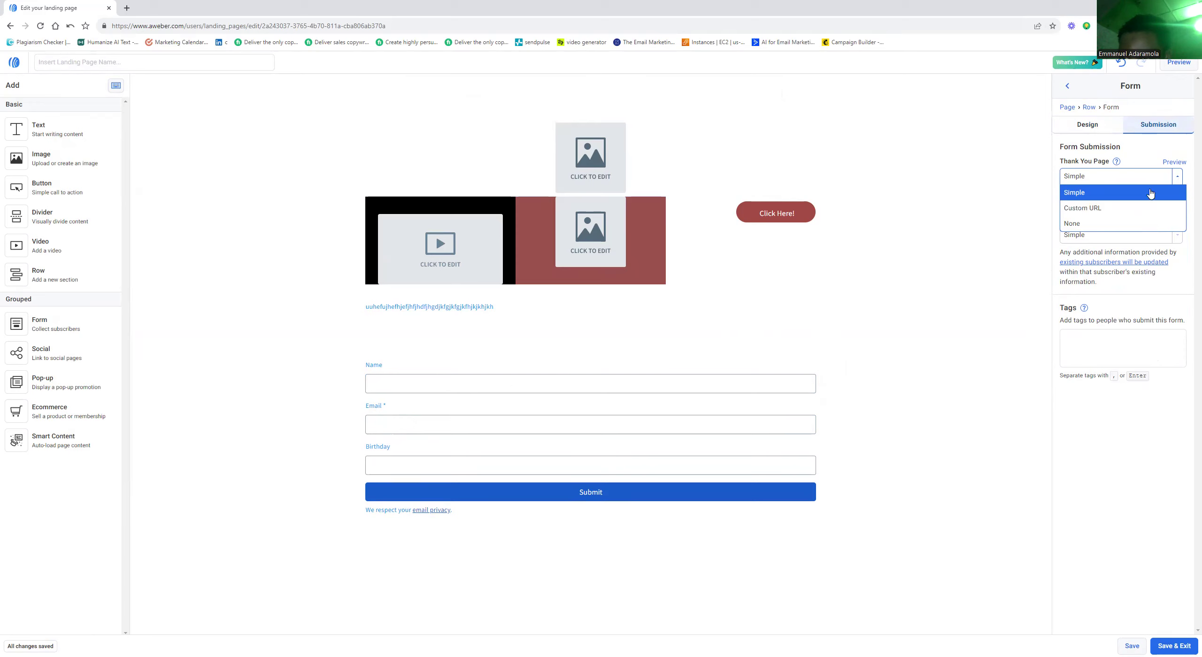
{"action": "left_click", "coordinate": [1084, 210]}
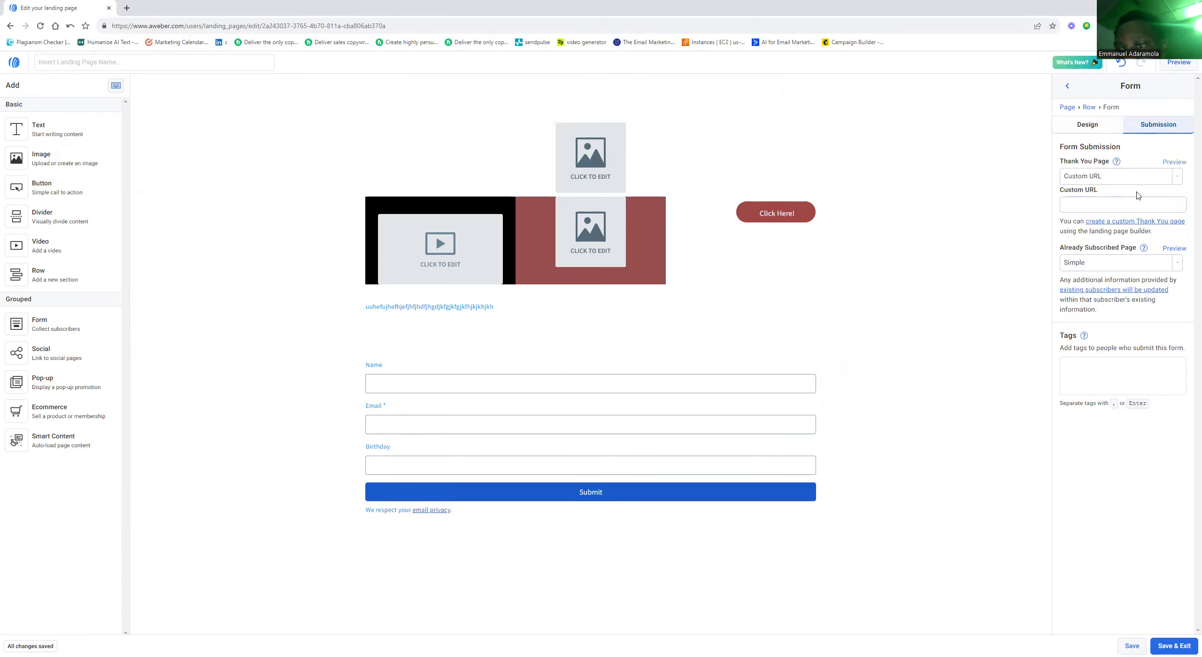
{"action": "left_click", "coordinate": [1178, 179]}
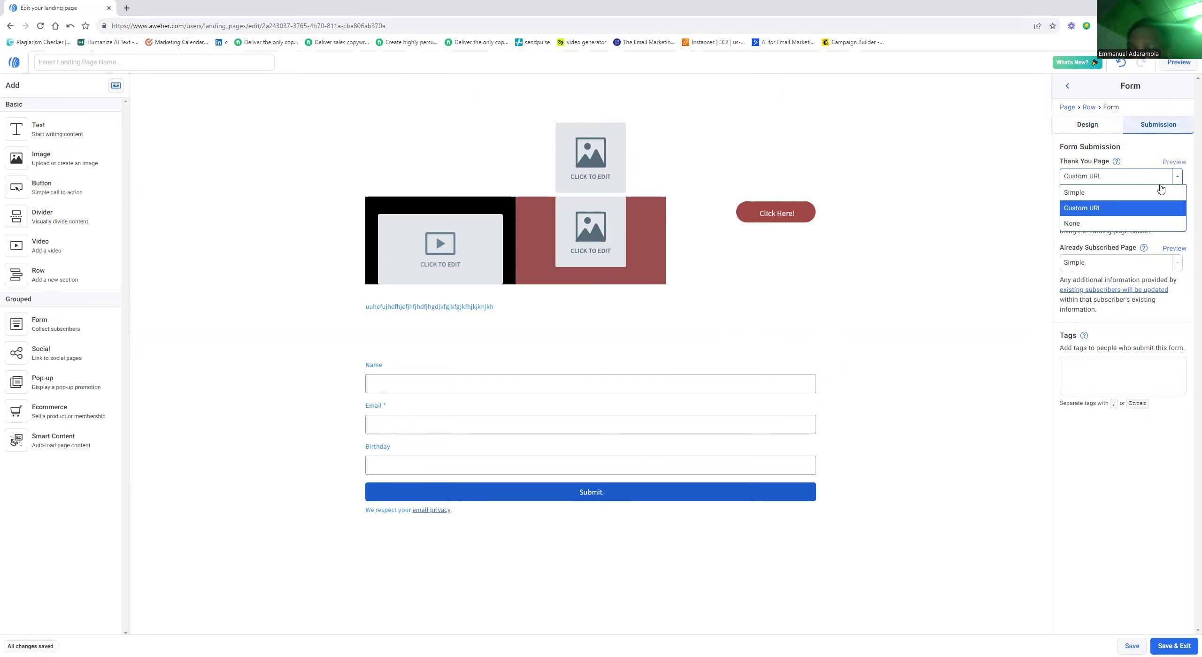
{"action": "left_click", "coordinate": [1120, 199]}
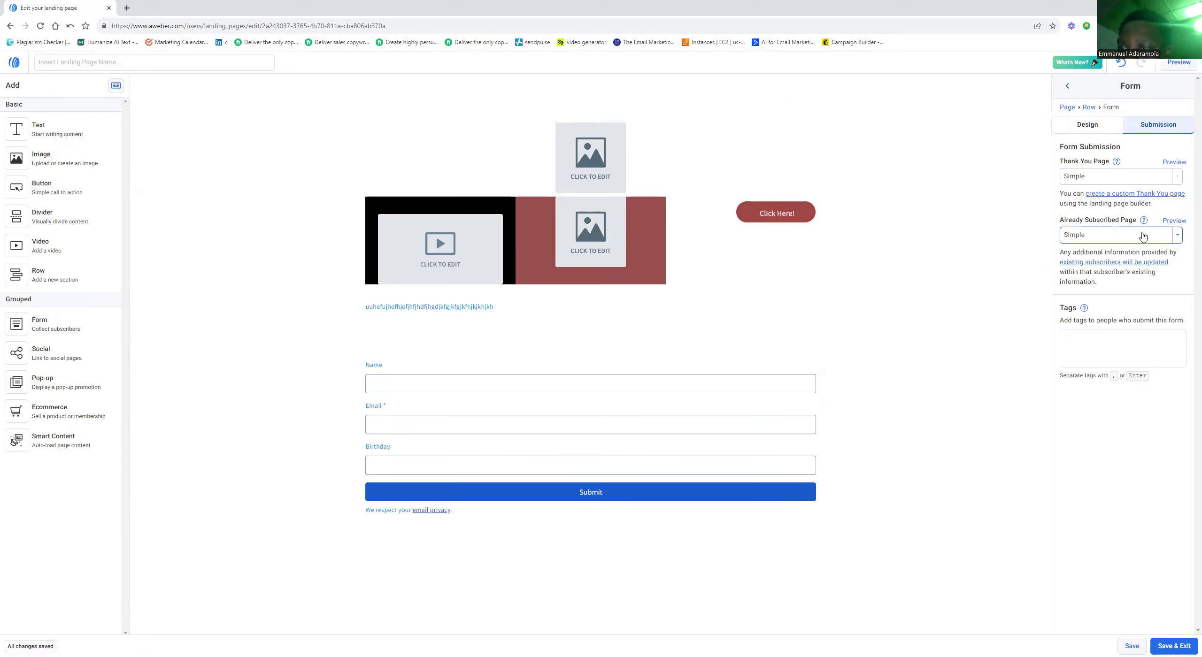
Step: Enter the trial tag "tag" for form submissions, remove it, and add the tag "clothes" instead
{"action": "left_click", "coordinate": [1096, 343]}
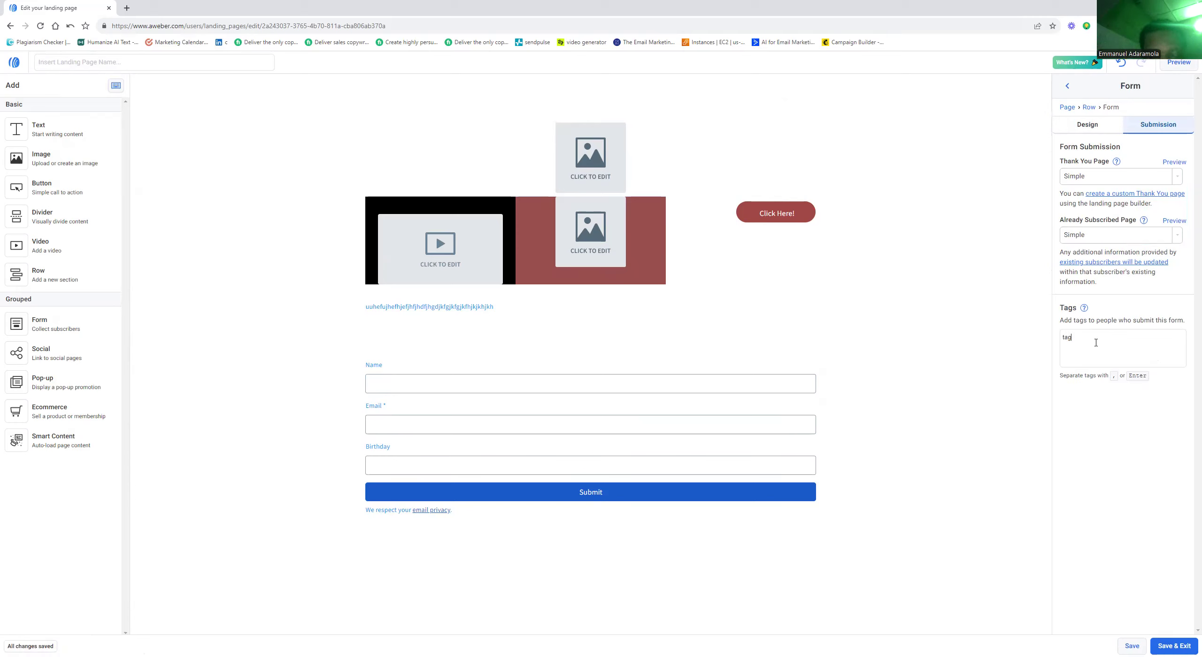
{"action": "type", "text": "tag"}
{"action": "key", "text": "Return"}
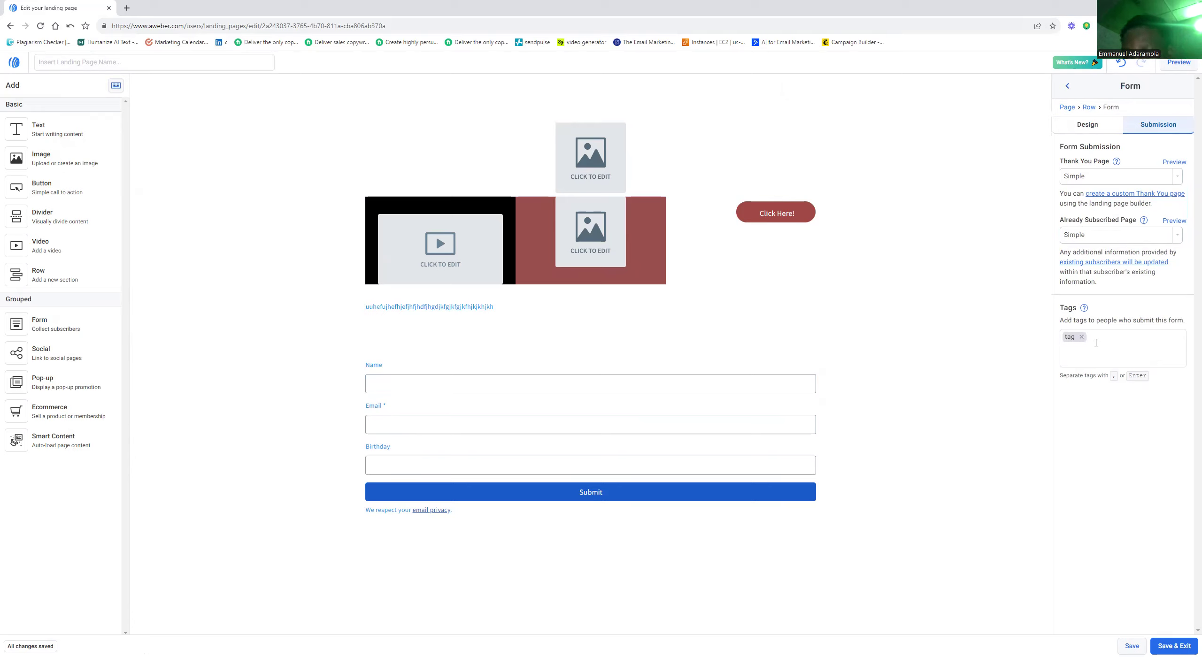
{"action": "key", "text": "BackSpace"}
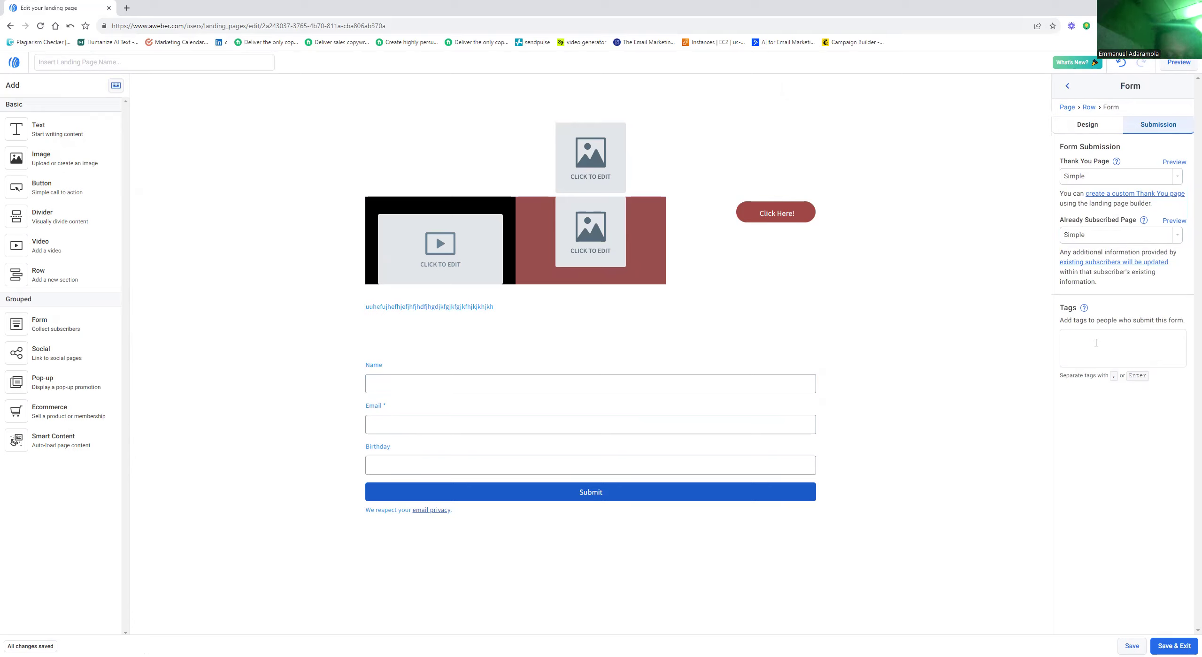
{"action": "key", "text": "Return"}
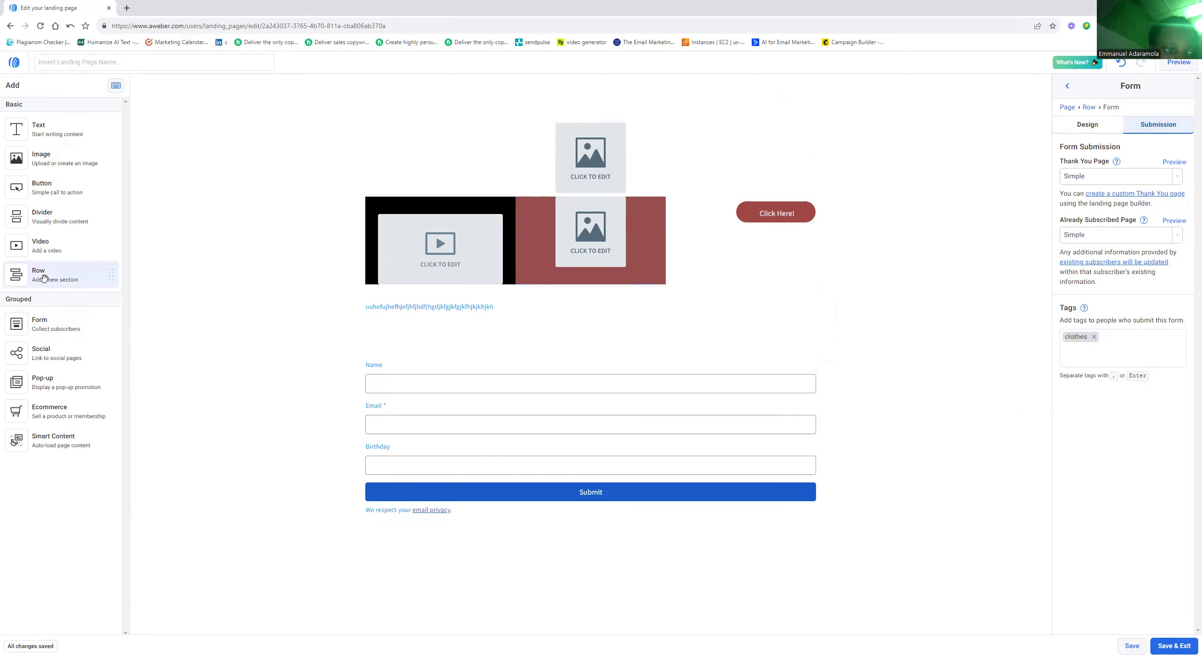
Step: Add a Video element below the filler text in the row above the form
{"action": "left_click_drag", "start_coordinate": [45, 245], "coordinate": [406, 320]}
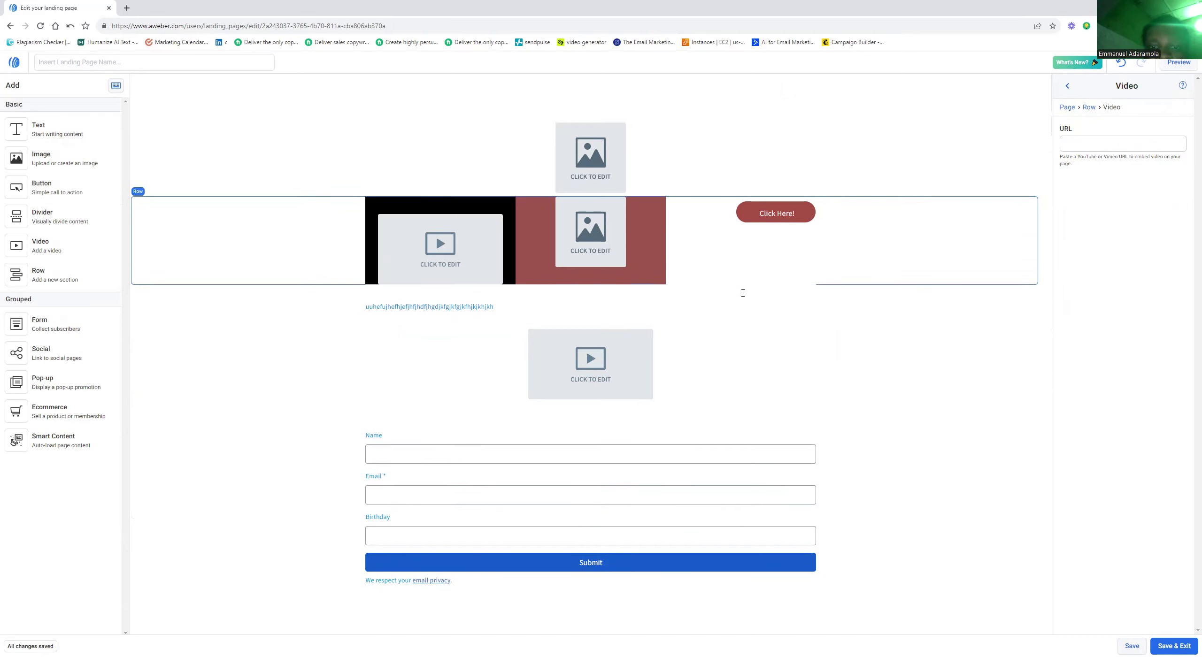
{"action": "left_click", "coordinate": [291, 367]}
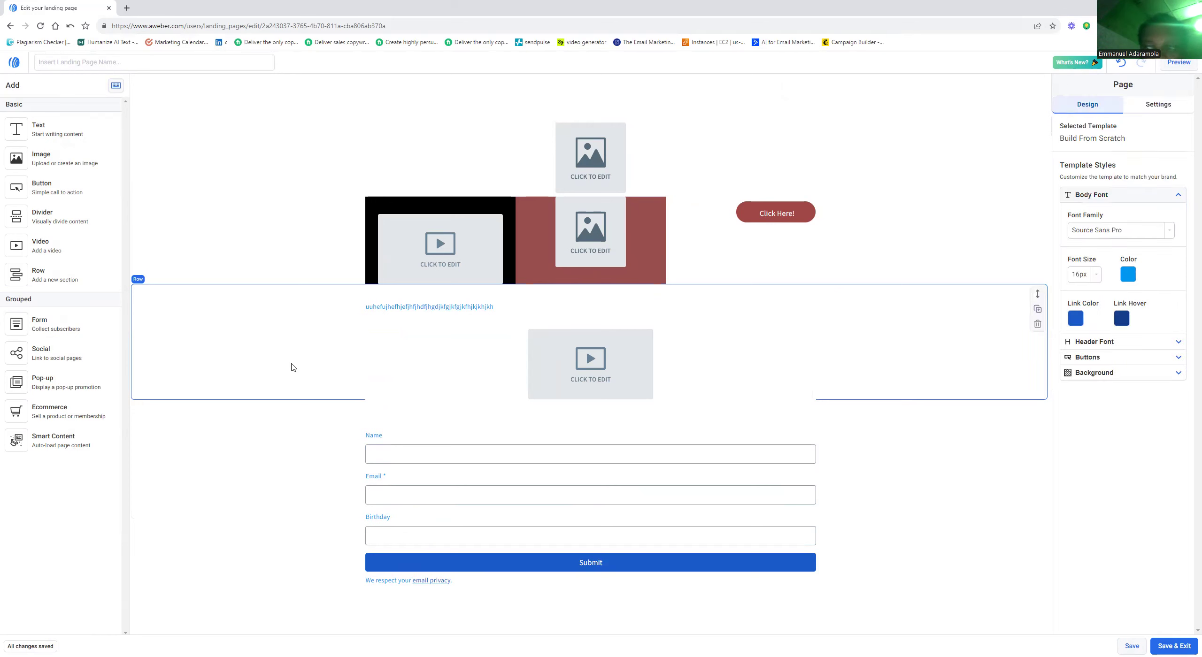
Step: Set the template's body font color to #434E54 and its link color to black
{"action": "left_click", "coordinate": [1127, 277]}
{"action": "left_click", "coordinate": [1114, 354]}
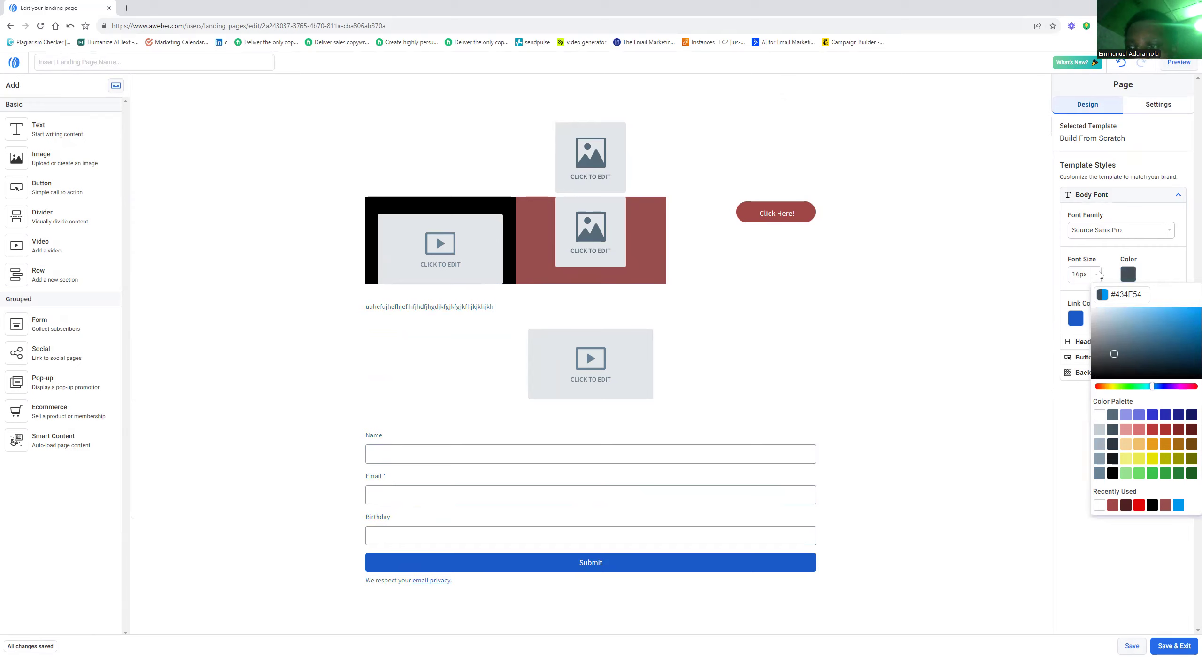
{"action": "left_click", "coordinate": [1074, 319]}
{"action": "left_click", "coordinate": [1089, 517]}
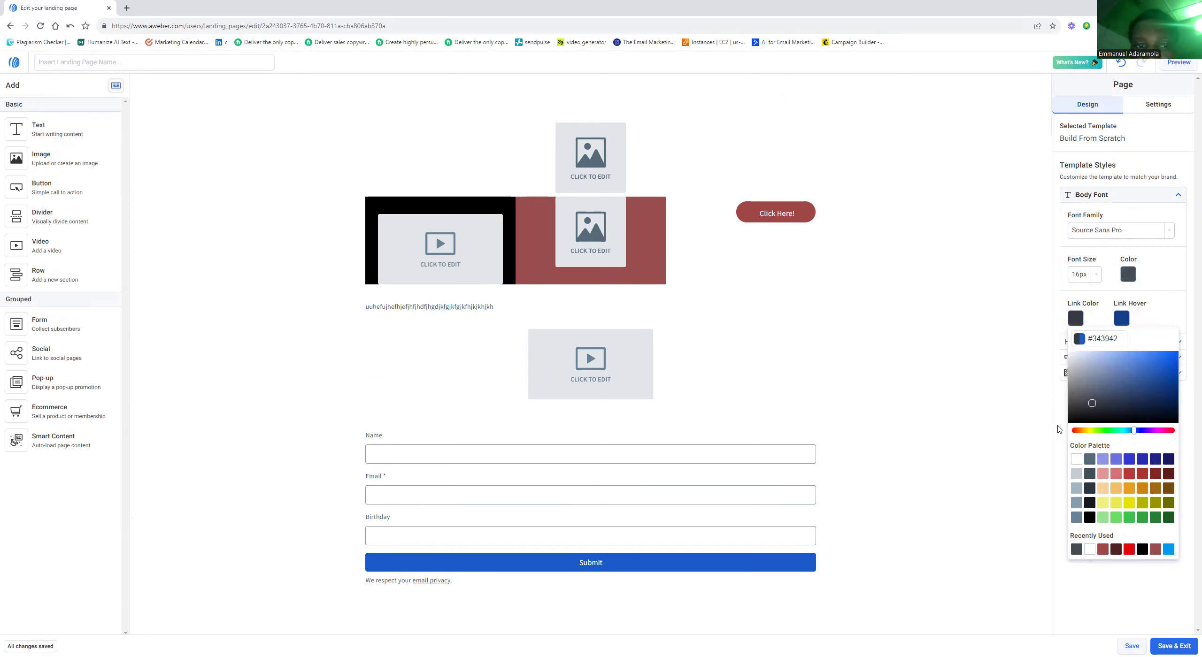
Step: Inspect the URL setting of the Video element placed below the filler text
{"action": "left_click", "coordinate": [637, 361]}
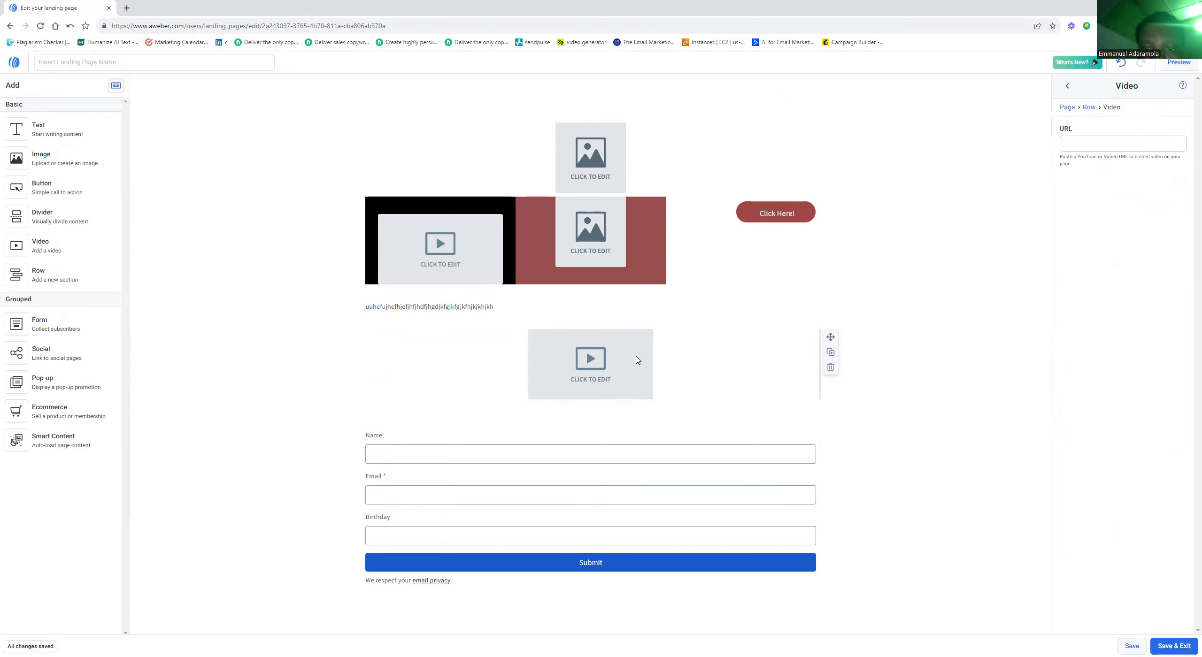
{"action": "left_click", "coordinate": [1102, 139]}
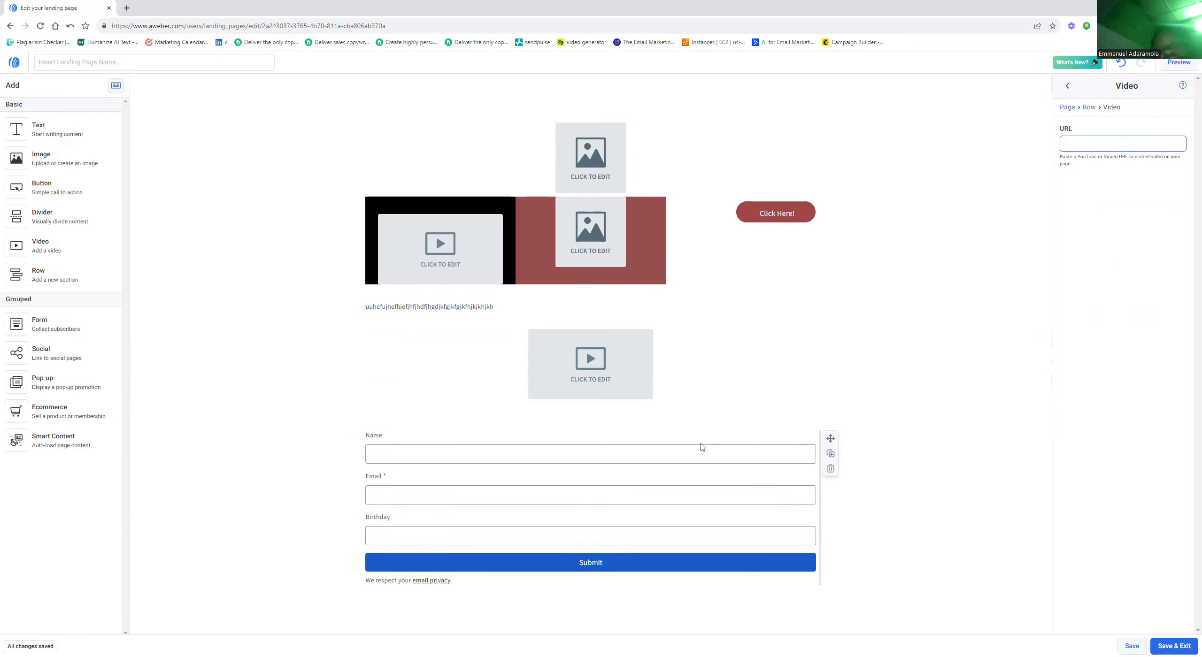
{"action": "left_click", "coordinate": [348, 357]}
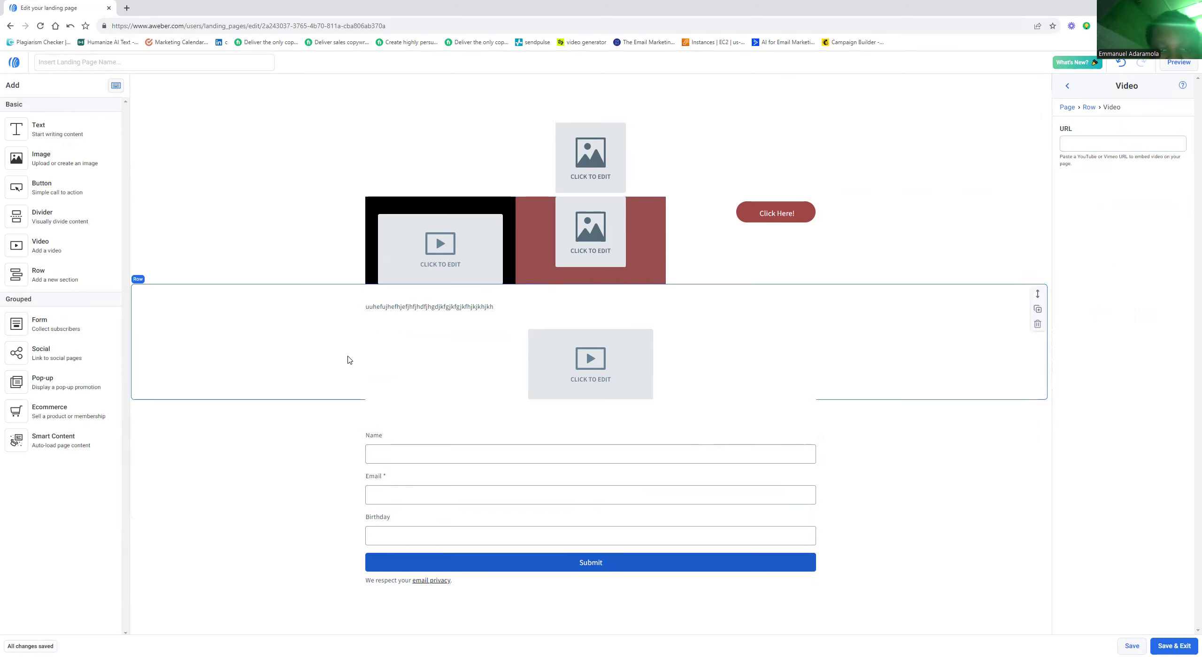
Step: Delete the filler text element above the lower video placeholder
{"action": "left_click", "coordinate": [406, 309]}
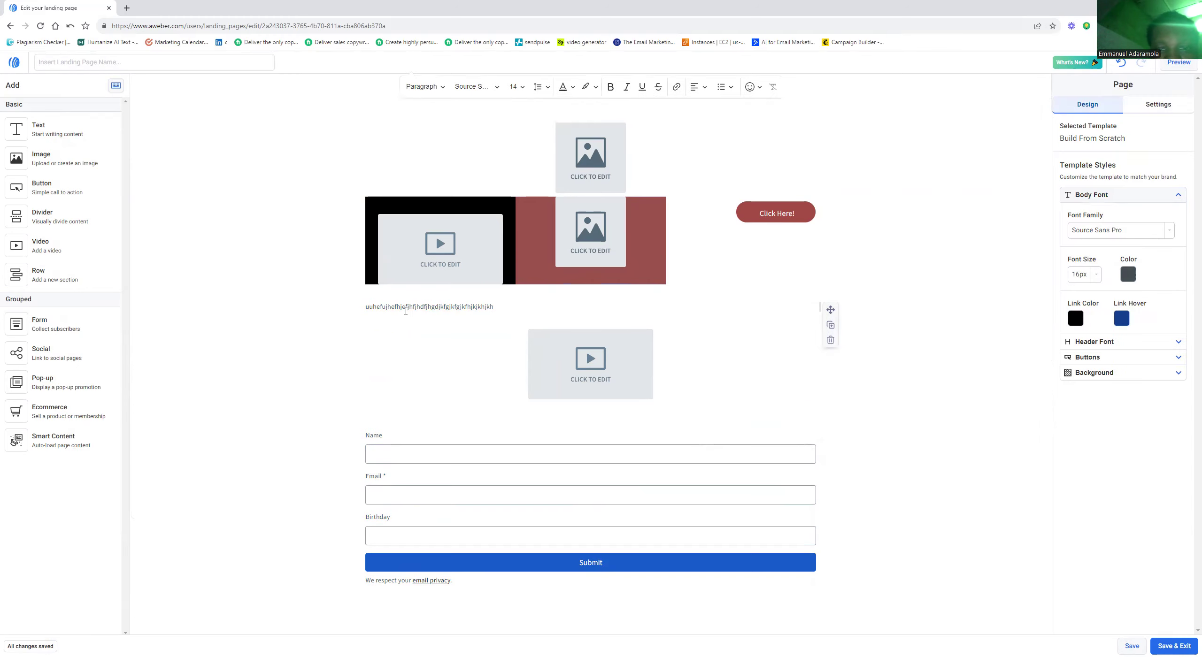
{"action": "double_click", "coordinate": [405, 309]}
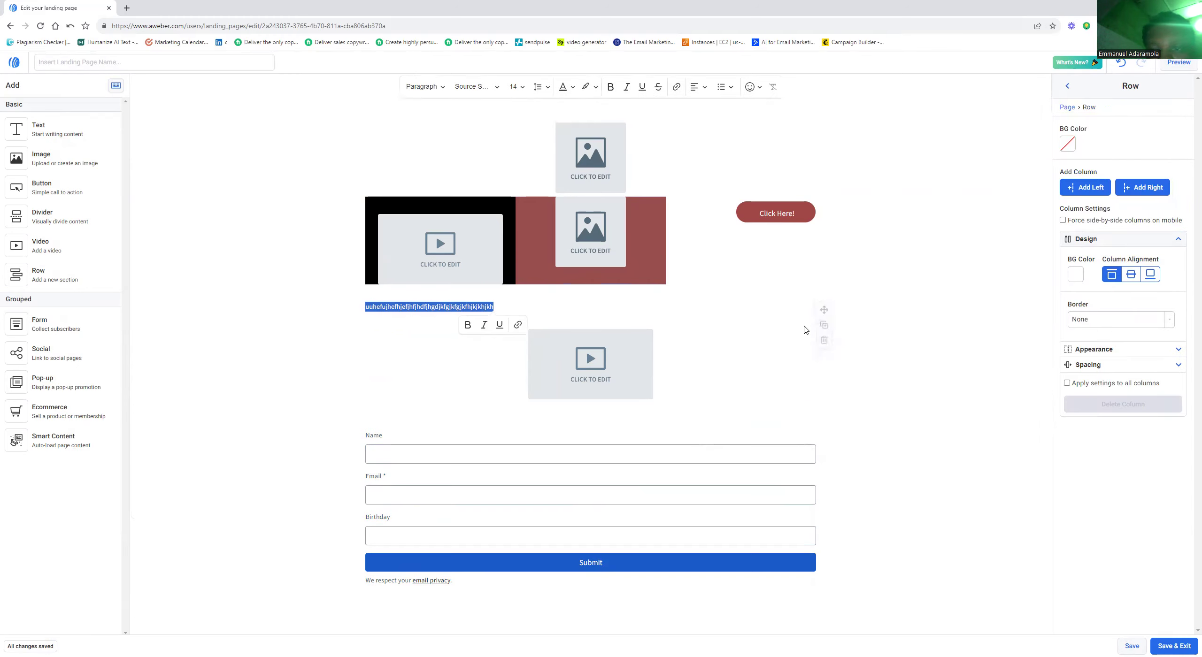
{"action": "left_click", "coordinate": [482, 308]}
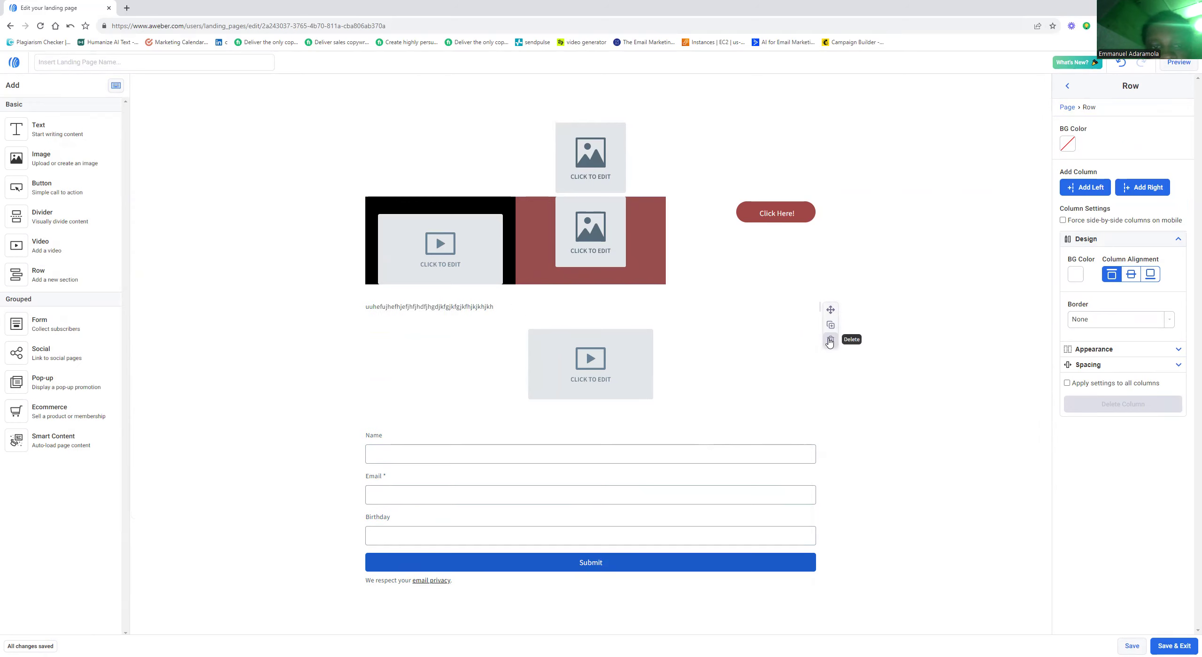
{"action": "left_click", "coordinate": [830, 342]}
{"action": "left_click", "coordinate": [444, 357]}
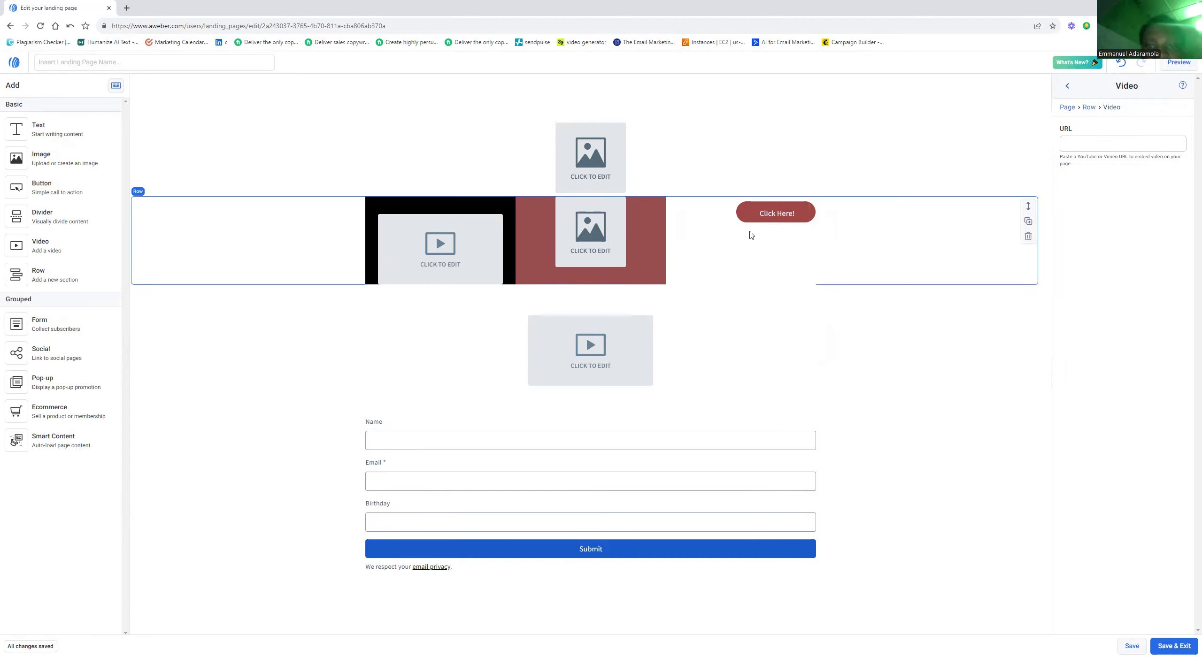
Step: Add two empty columns between the image column and the "Click Here!" button column of the multi-column row
{"action": "left_click", "coordinate": [800, 237]}
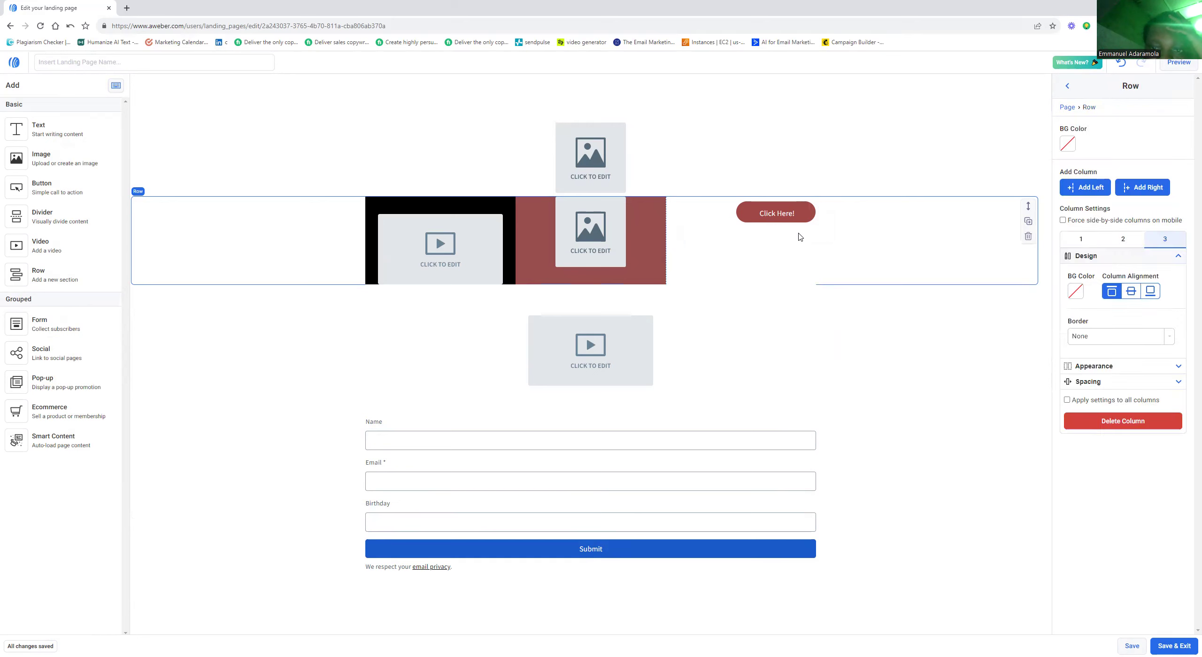
{"action": "left_click", "coordinate": [1083, 188]}
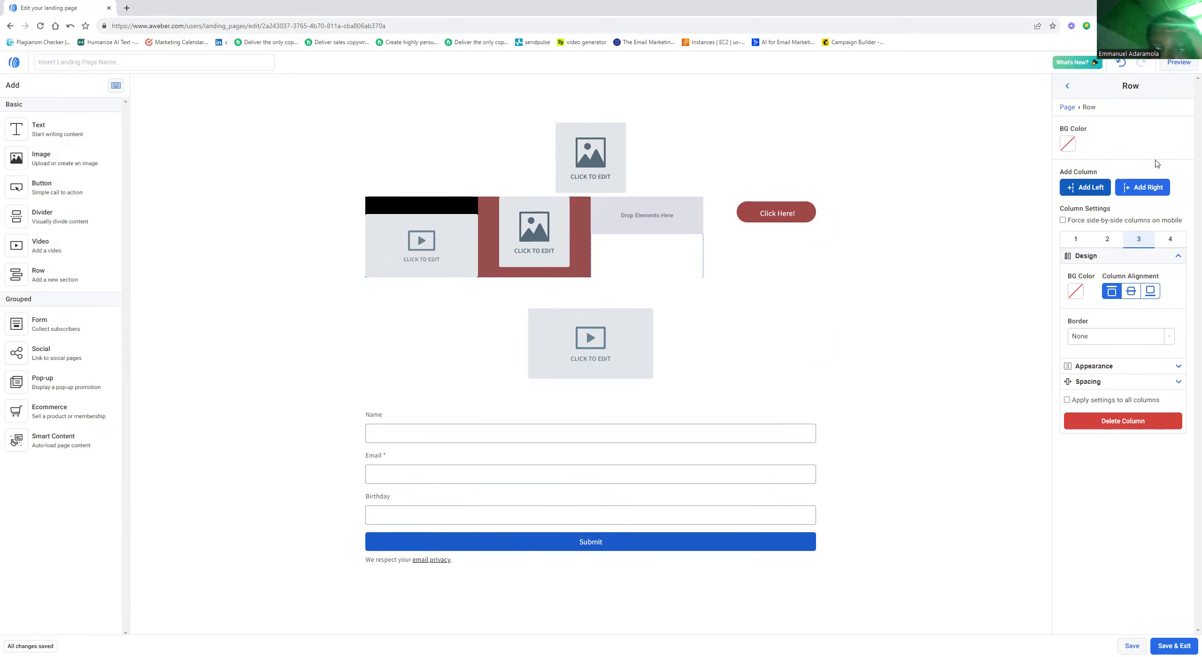
{"action": "left_click", "coordinate": [1145, 189]}
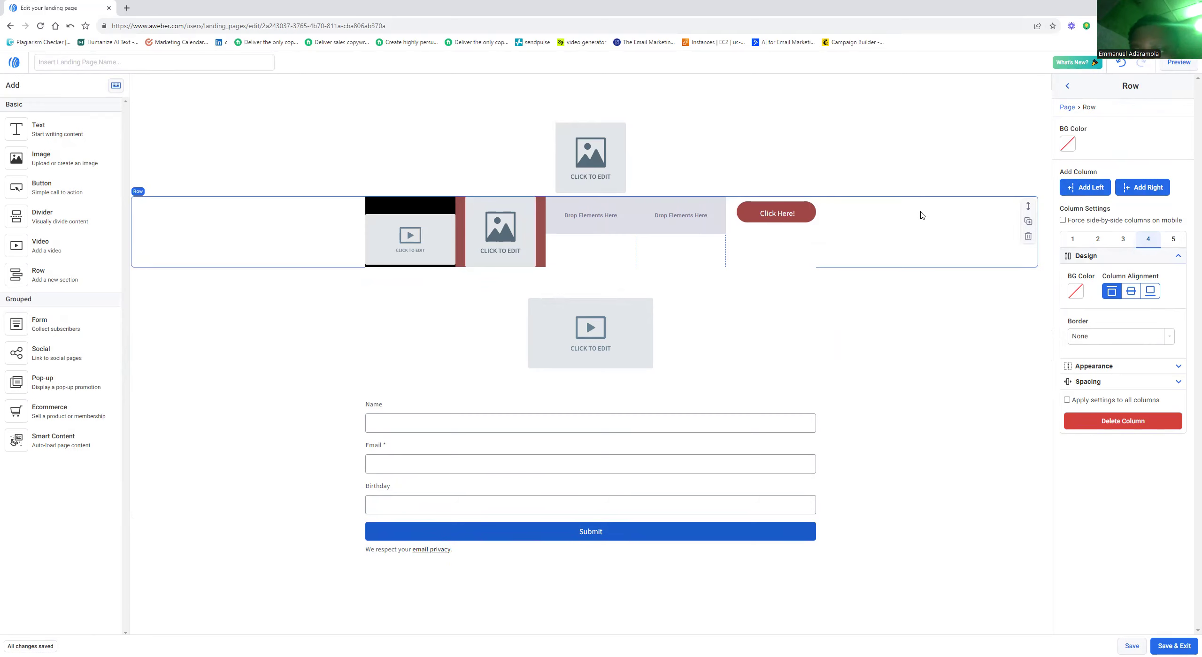
{"action": "left_click", "coordinate": [920, 215]}
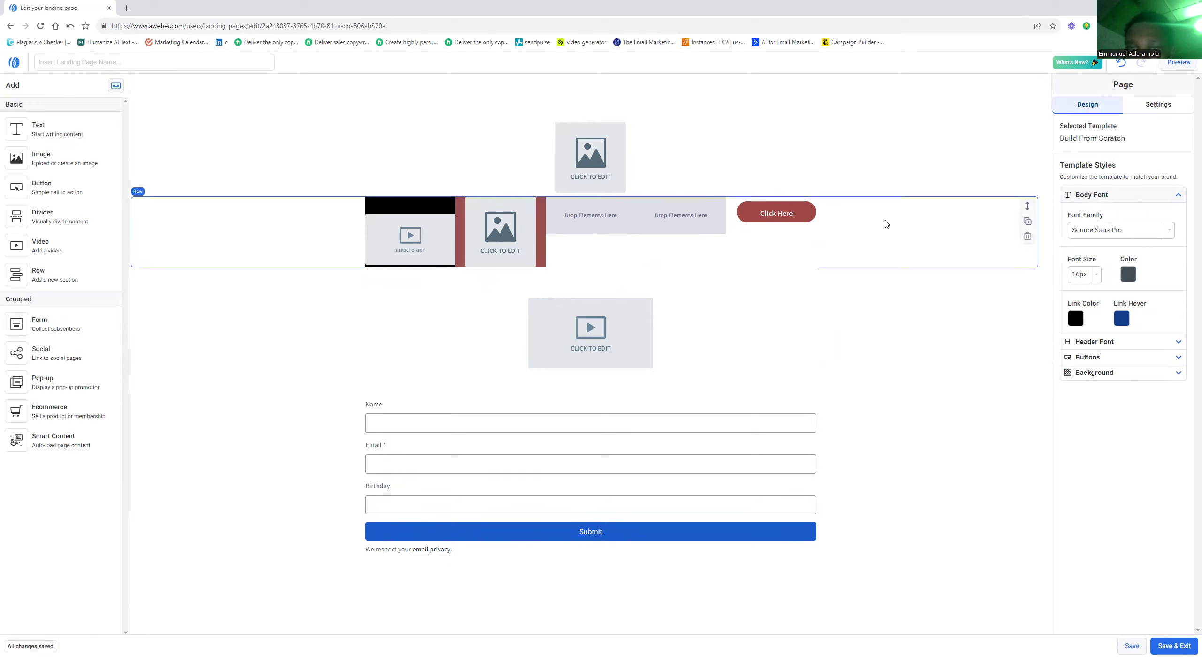
Step: Set the background color of the multi-column row's first column to #574B4B
{"action": "left_click", "coordinate": [825, 257]}
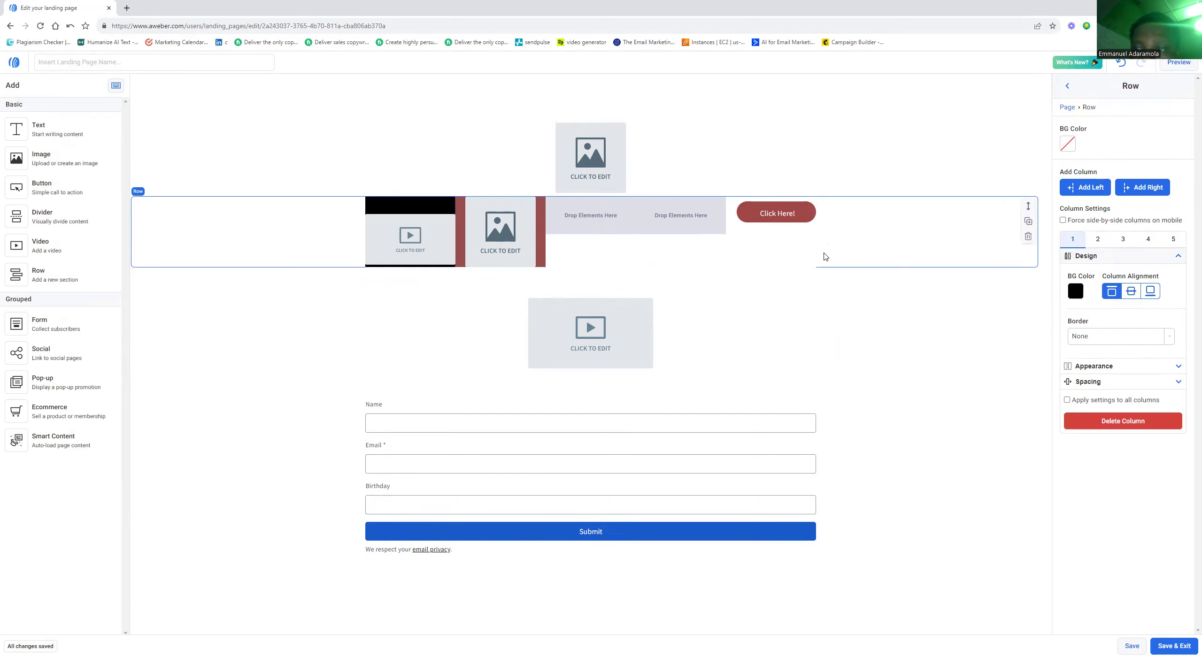
{"action": "left_click", "coordinate": [1076, 291]}
{"action": "left_click", "coordinate": [1141, 347]}
{"action": "left_click", "coordinate": [1096, 364]}
{"action": "left_click", "coordinate": [1085, 374]}
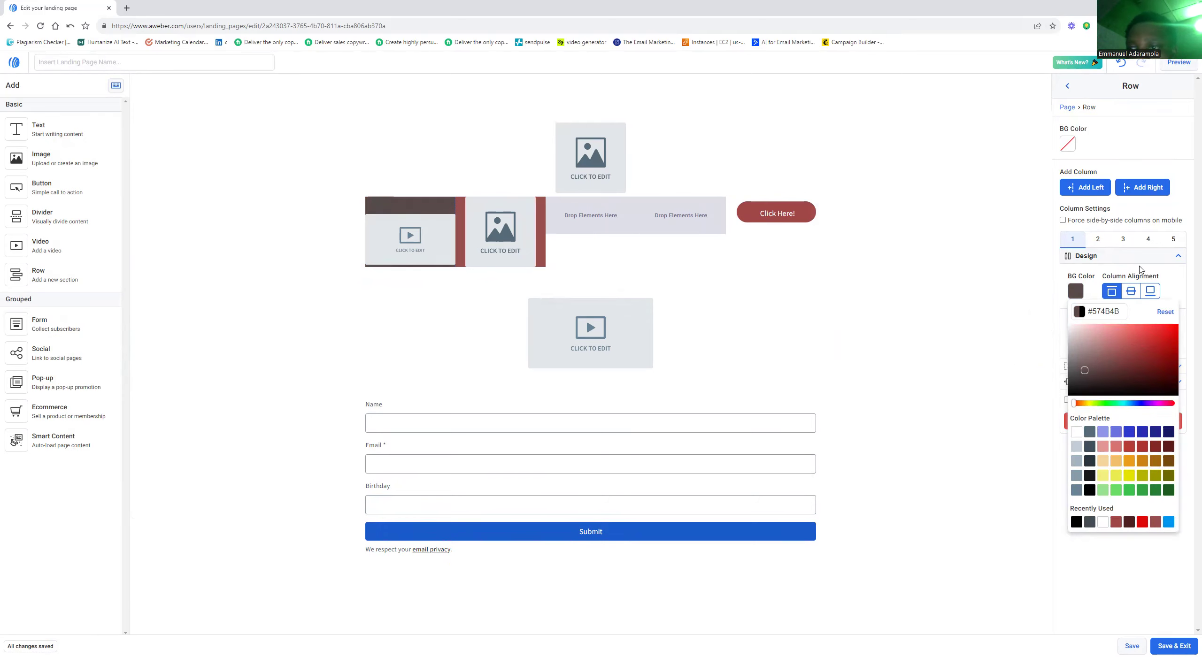
Step: Set the background color of the whole multi-column row to #F5D59B and save the landing page
{"action": "left_click", "coordinate": [1098, 239]}
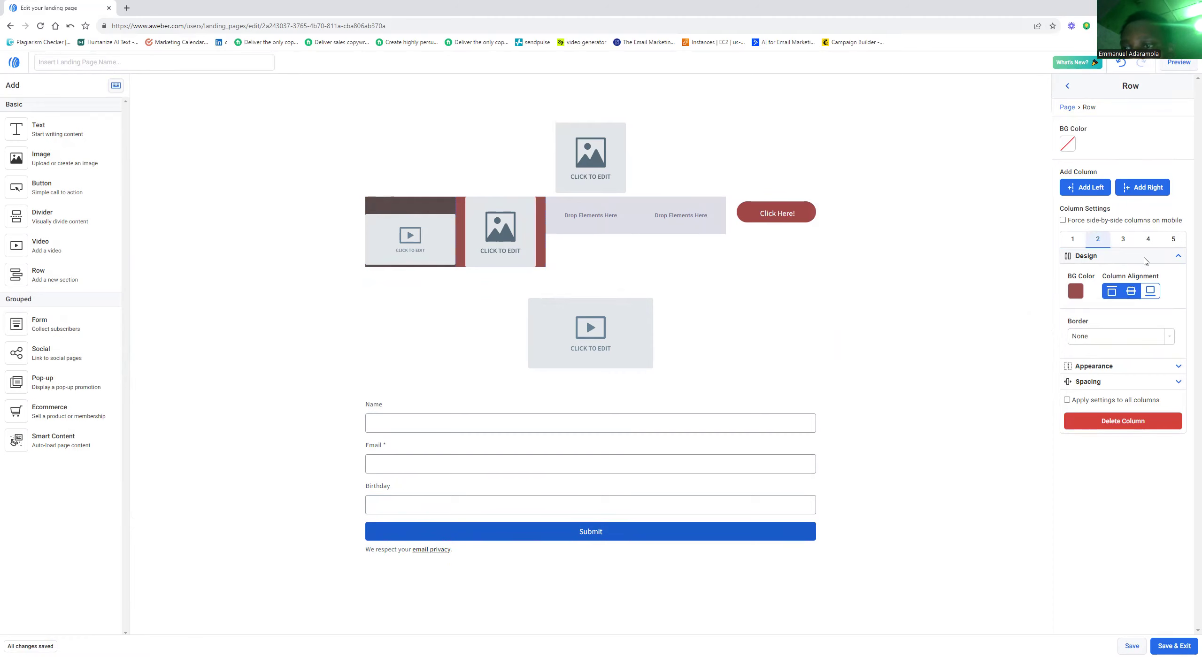
{"action": "left_click", "coordinate": [1068, 145]}
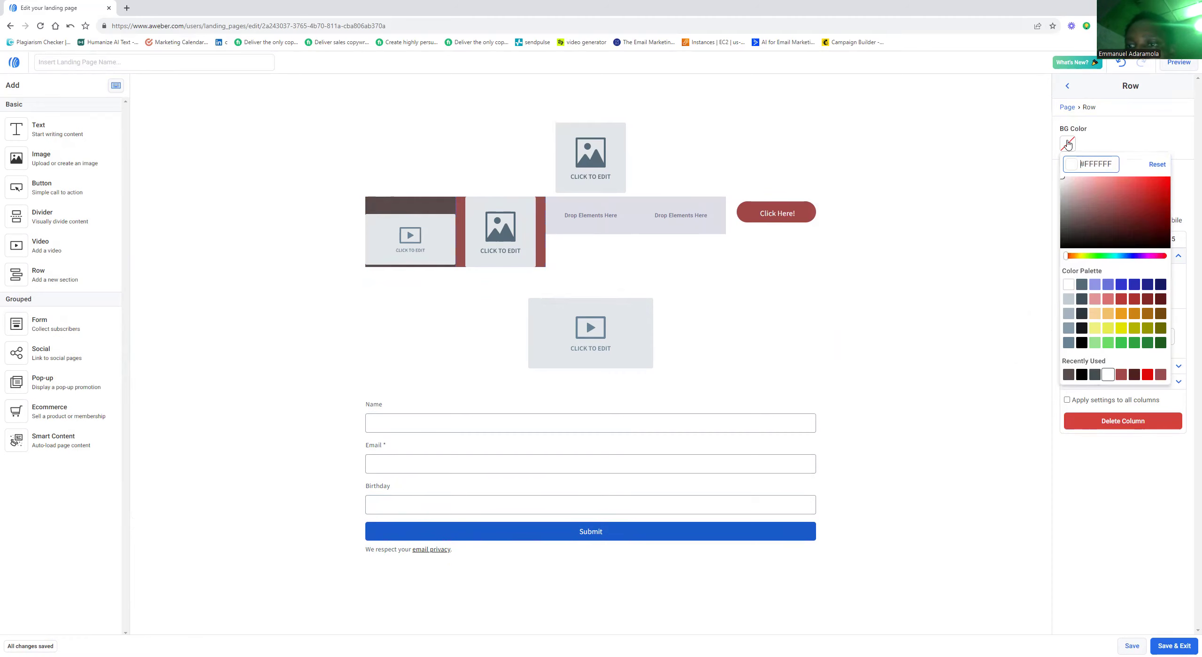
{"action": "left_click", "coordinate": [1095, 313]}
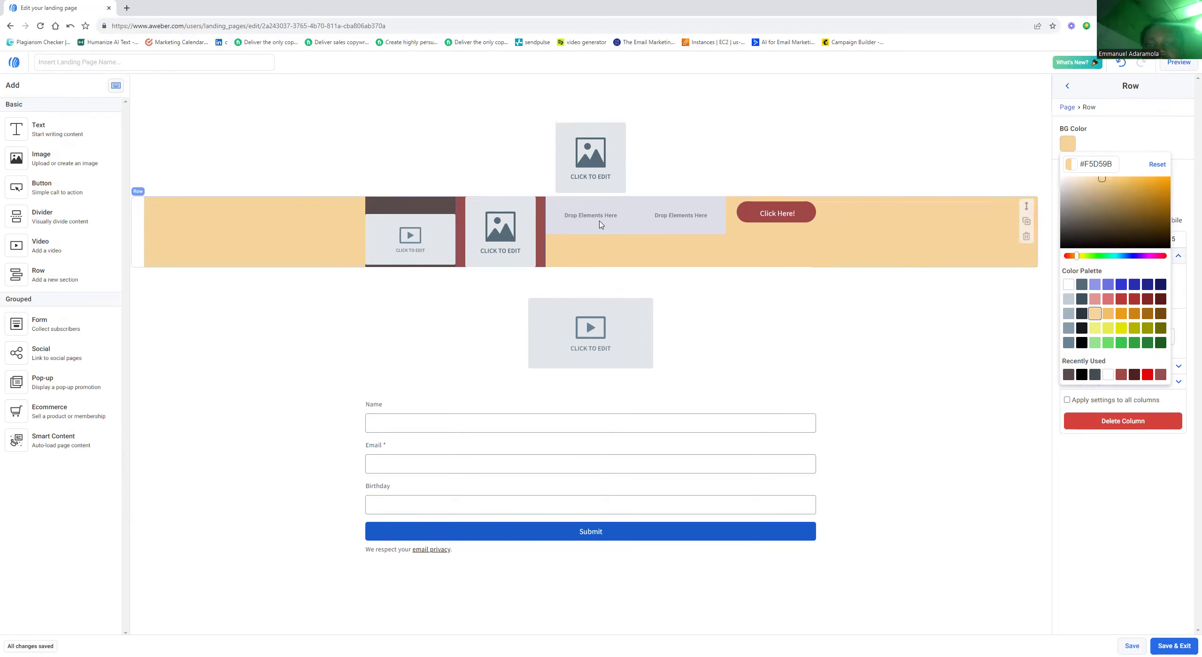
{"action": "left_click", "coordinate": [616, 142]}
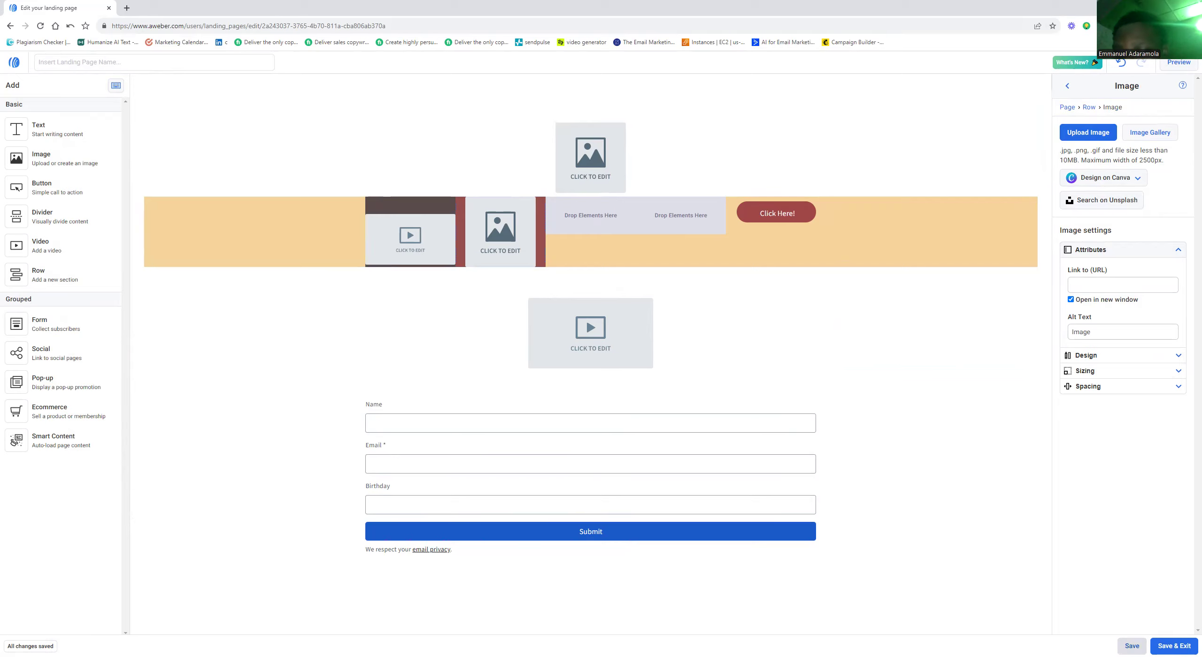
{"action": "left_click", "coordinate": [1132, 646]}
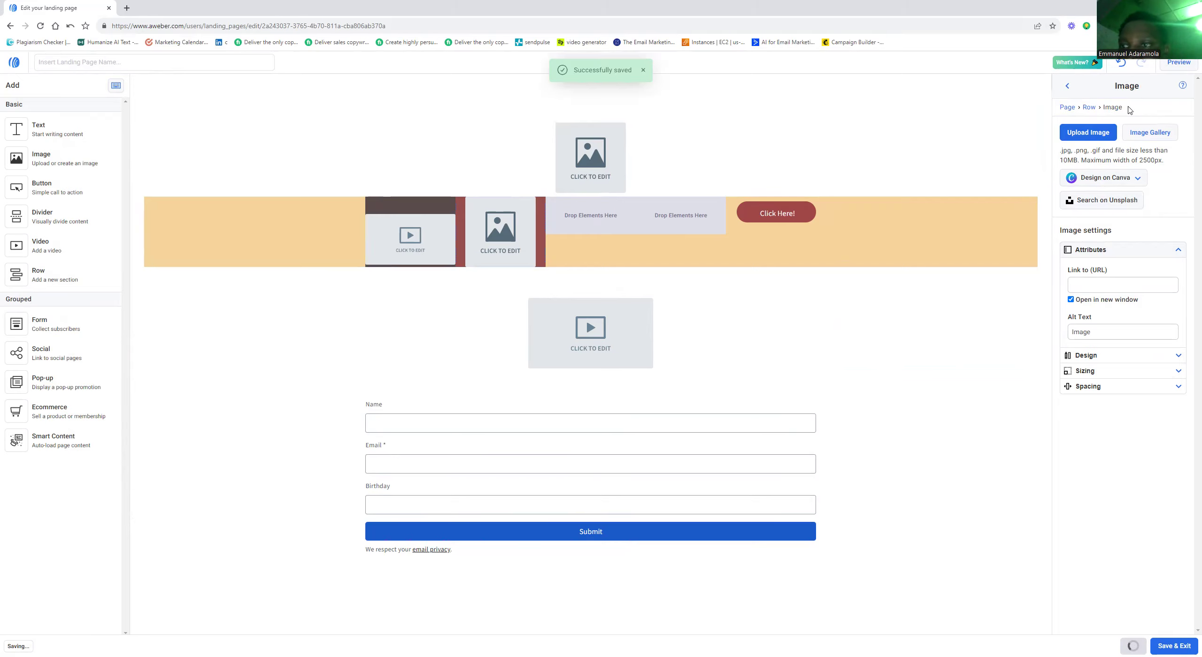
Step: Preview the landing page in desktop and mobile layouts down to the form's end, and return to the editor
{"action": "left_click", "coordinate": [1176, 62]}
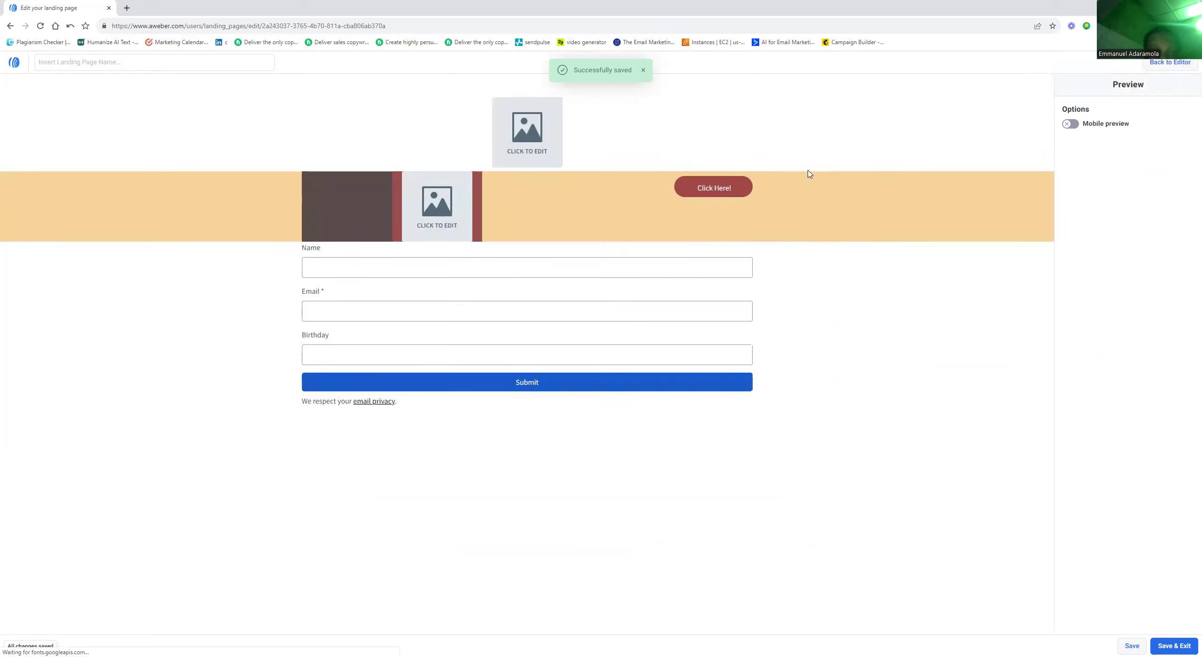
{"action": "left_click", "coordinate": [1076, 124]}
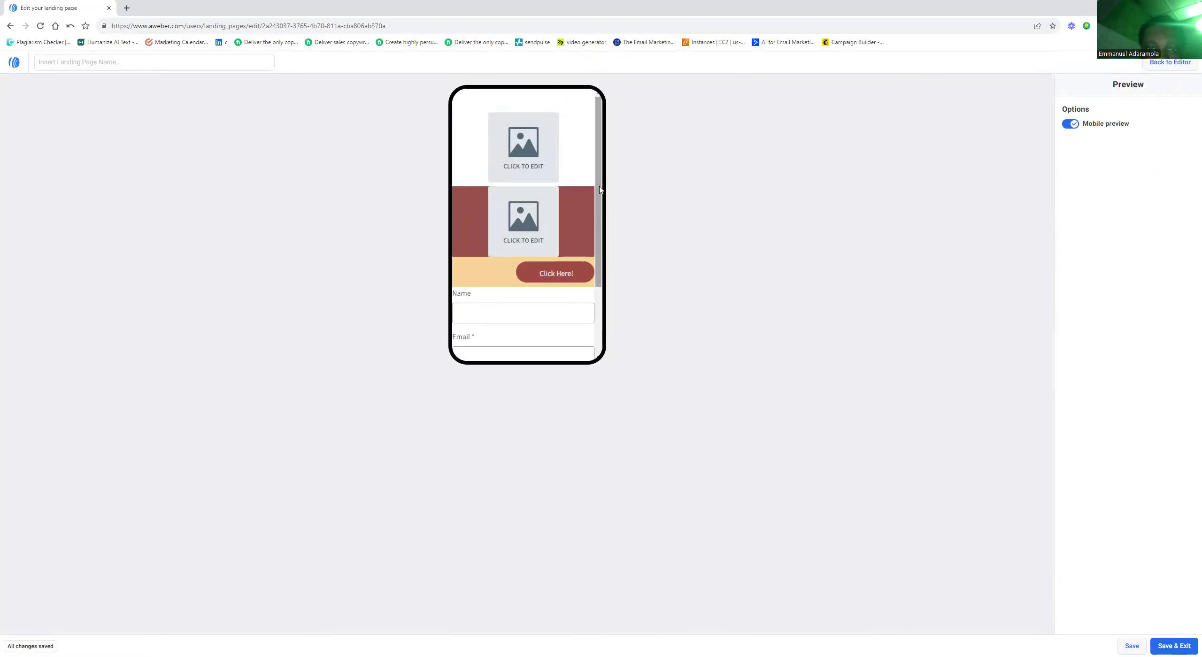
{"action": "scroll", "coordinate": [594, 287], "scroll_direction": "down", "scroll_amount": 2}
{"action": "left_click_drag", "start_coordinate": [583, 249], "coordinate": [596, 342]}
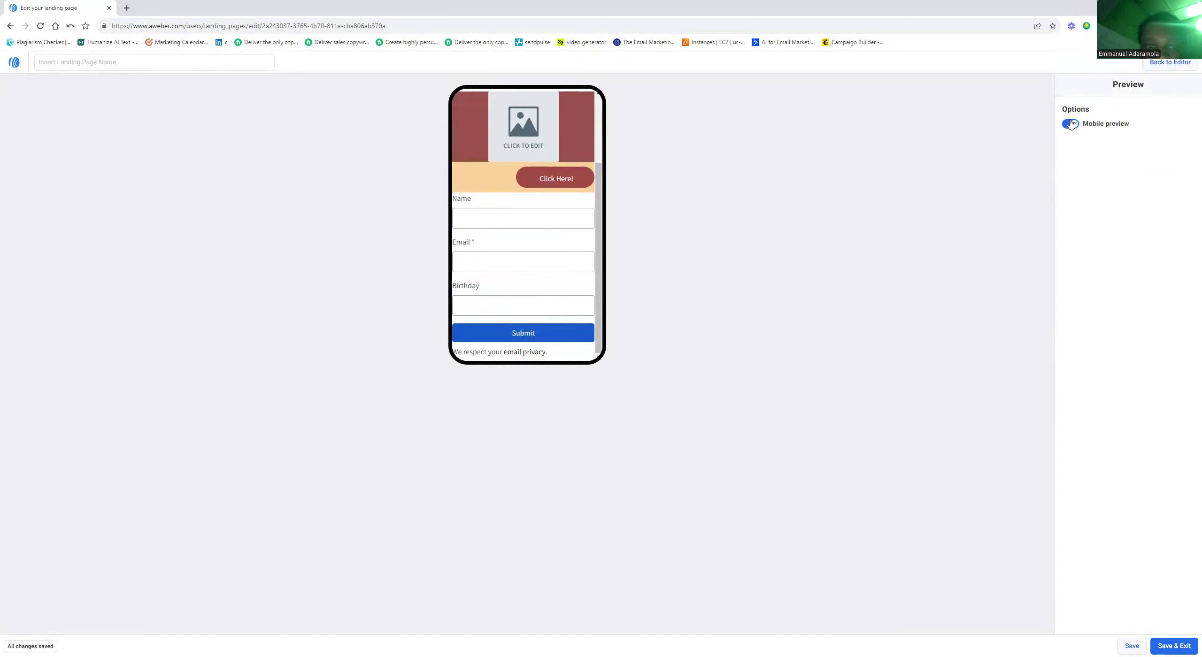
{"action": "left_click", "coordinate": [1167, 64]}
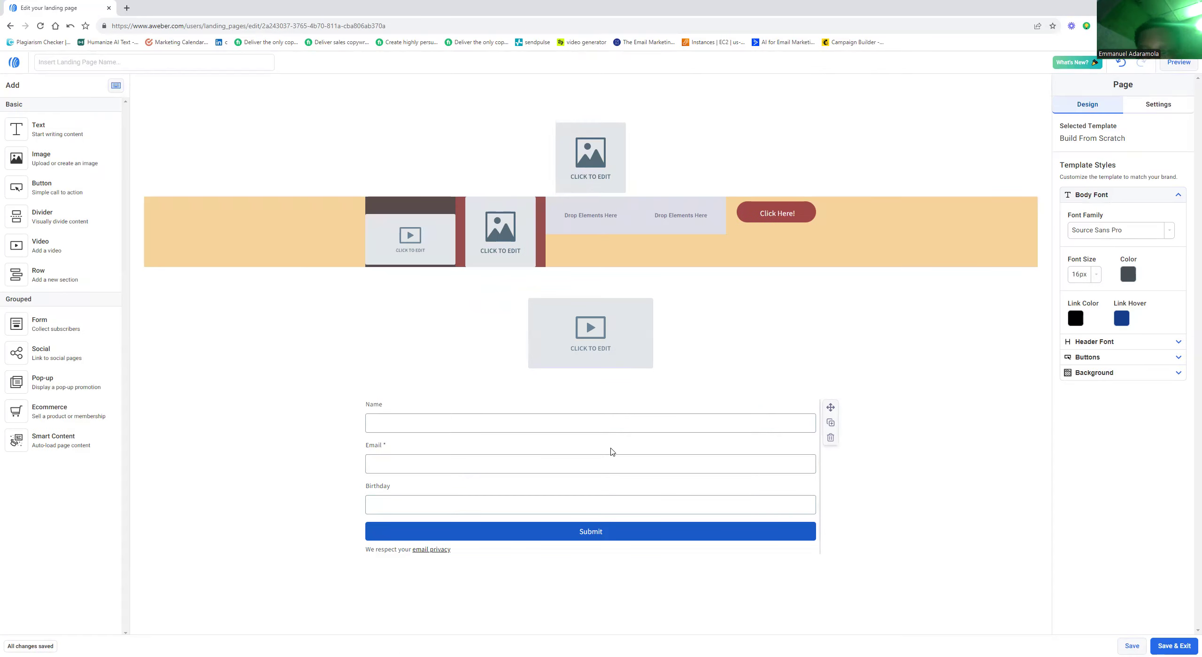
Step: Set the column alignment of the row containing the sign-up form to middle
{"action": "left_click", "coordinate": [612, 452]}
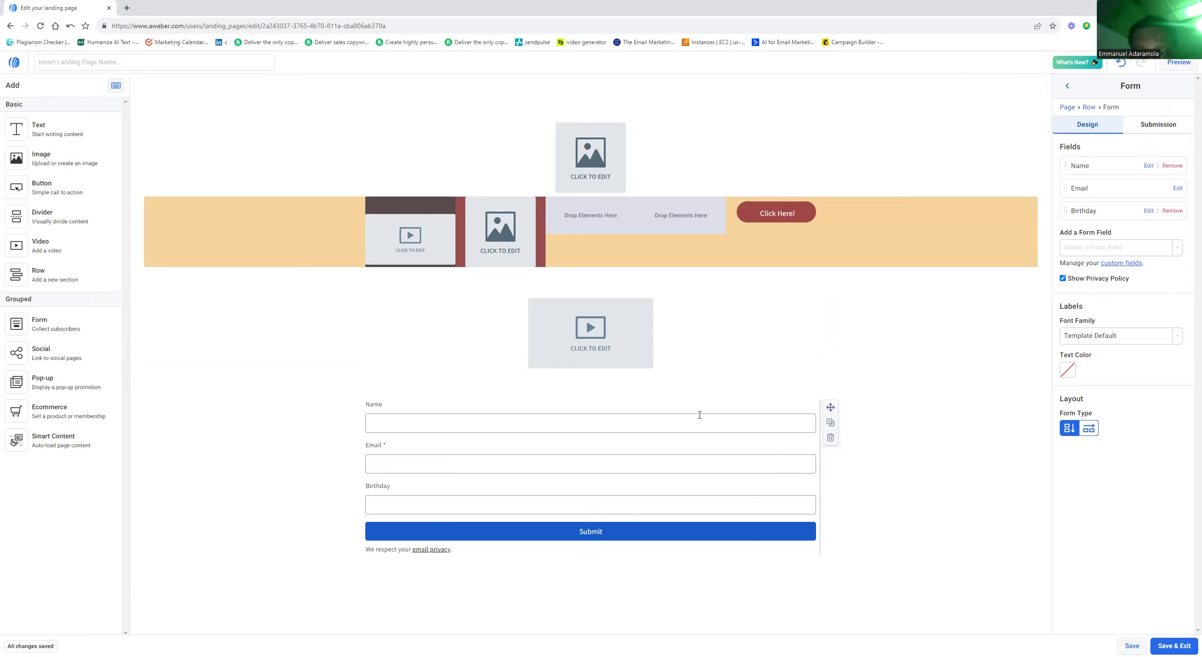
{"action": "left_click", "coordinate": [269, 460]}
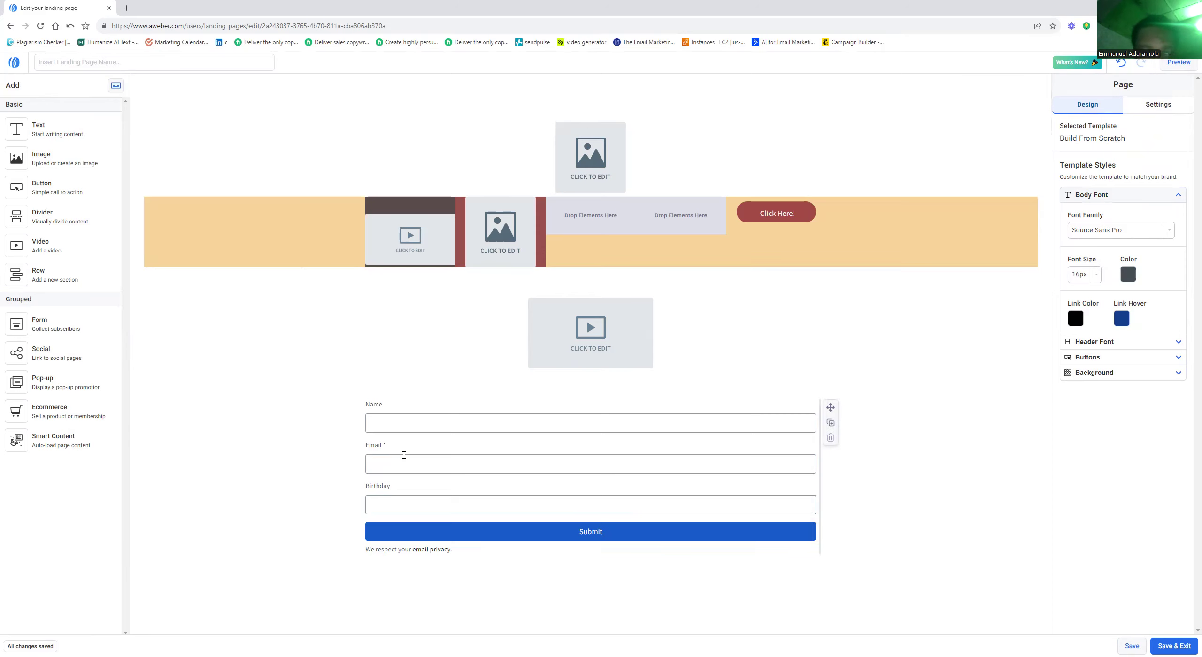
{"action": "left_click", "coordinate": [282, 413]}
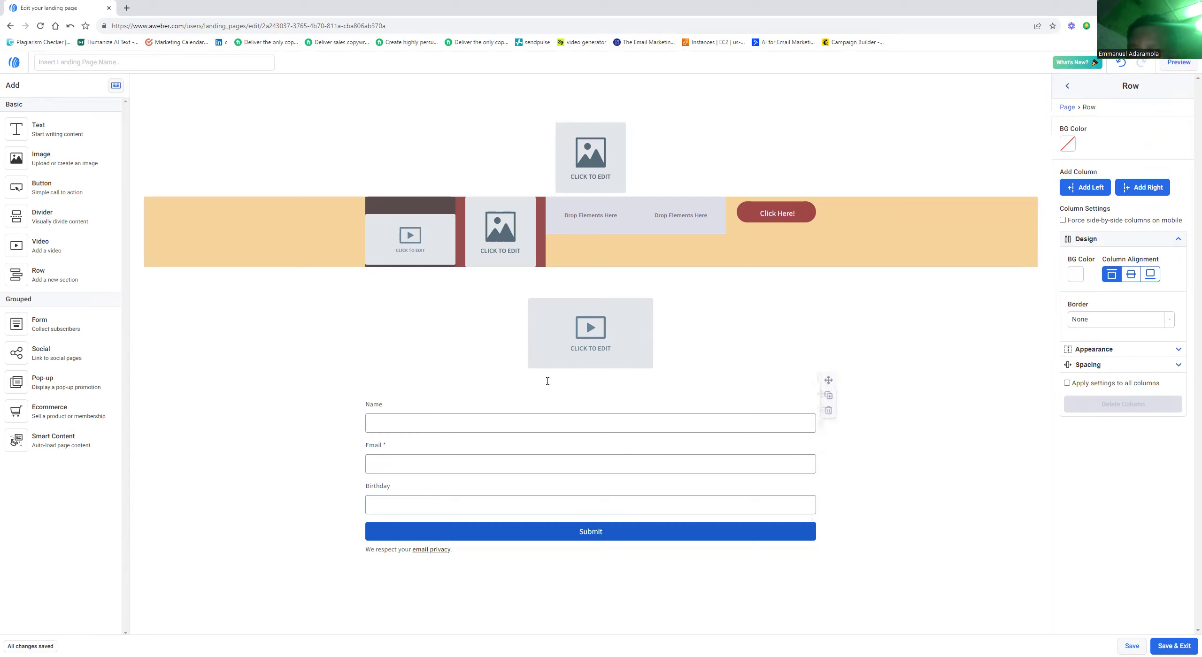
{"action": "left_click", "coordinate": [1131, 280]}
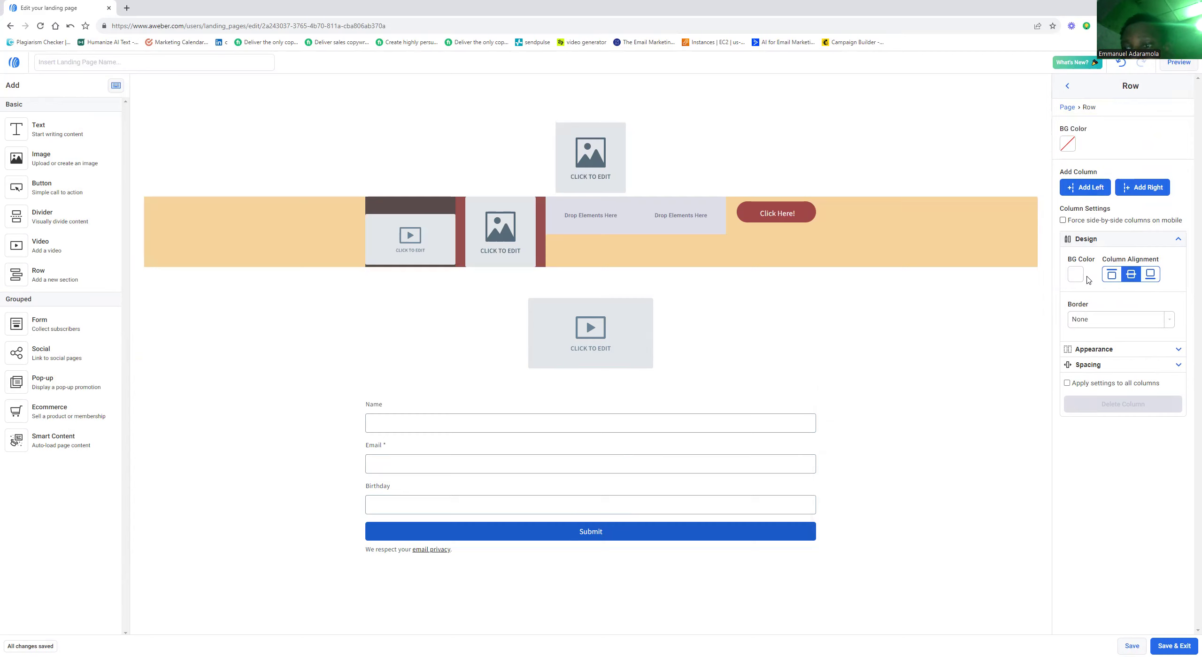
Step: Set the padding on all sides of the form row's column to 16 px
{"action": "left_click", "coordinate": [1169, 349]}
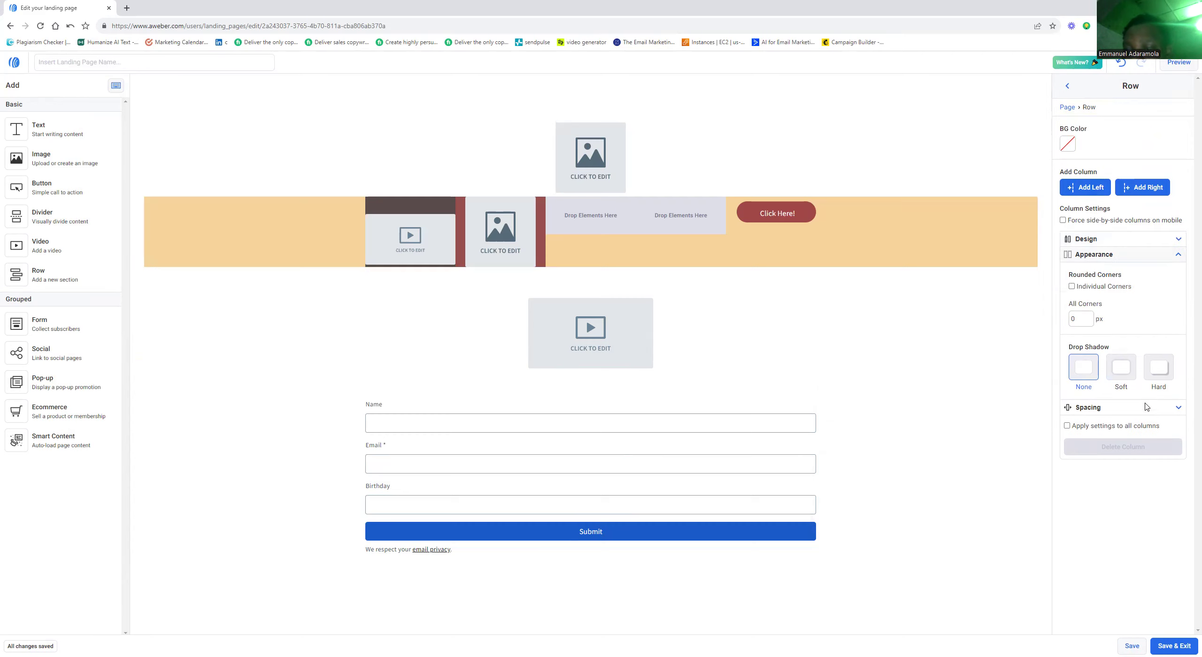
{"action": "left_click", "coordinate": [1143, 409]}
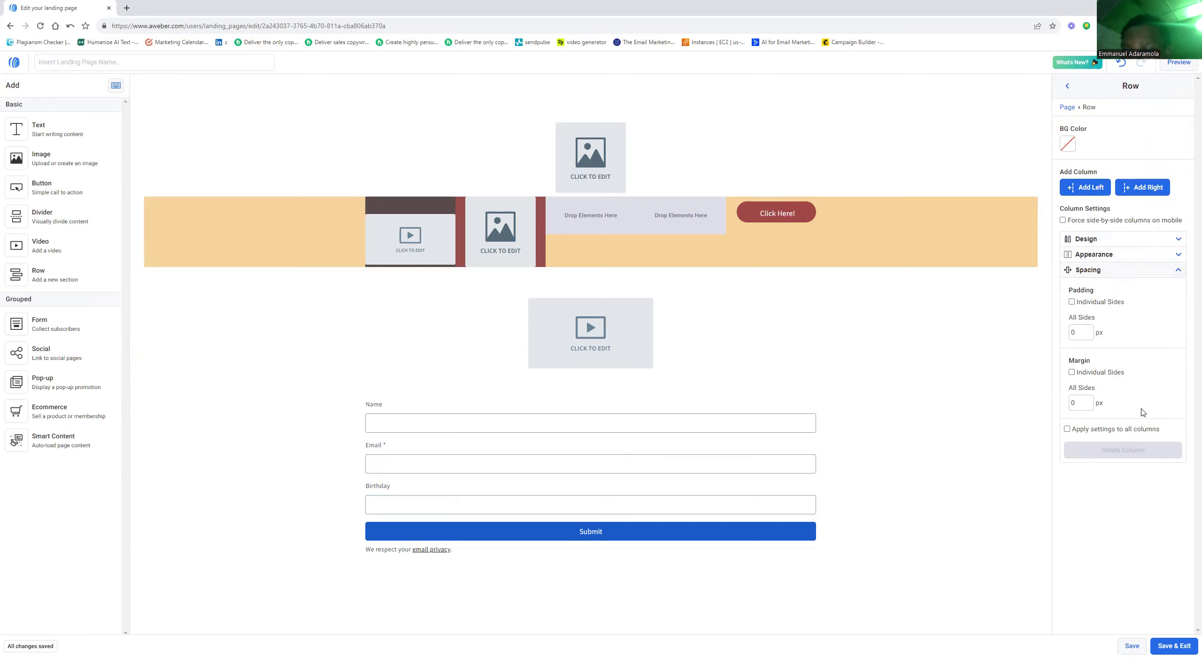
{"action": "left_click", "coordinate": [1090, 332]}
{"action": "left_click", "coordinate": [1089, 331]}
{"action": "left_click", "coordinate": [1090, 332]}
{"action": "left_click", "coordinate": [1089, 331]}
{"action": "left_click", "coordinate": [1090, 332]}
{"action": "left_click", "coordinate": [1090, 332]}
{"action": "left_click", "coordinate": [1090, 331]}
{"action": "left_click", "coordinate": [1090, 332]}
{"action": "left_click", "coordinate": [1090, 332]}
{"action": "left_click", "coordinate": [1090, 331]}
{"action": "left_click", "coordinate": [1090, 331]}
{"action": "left_click", "coordinate": [1089, 331]}
{"action": "left_click", "coordinate": [1090, 331]}
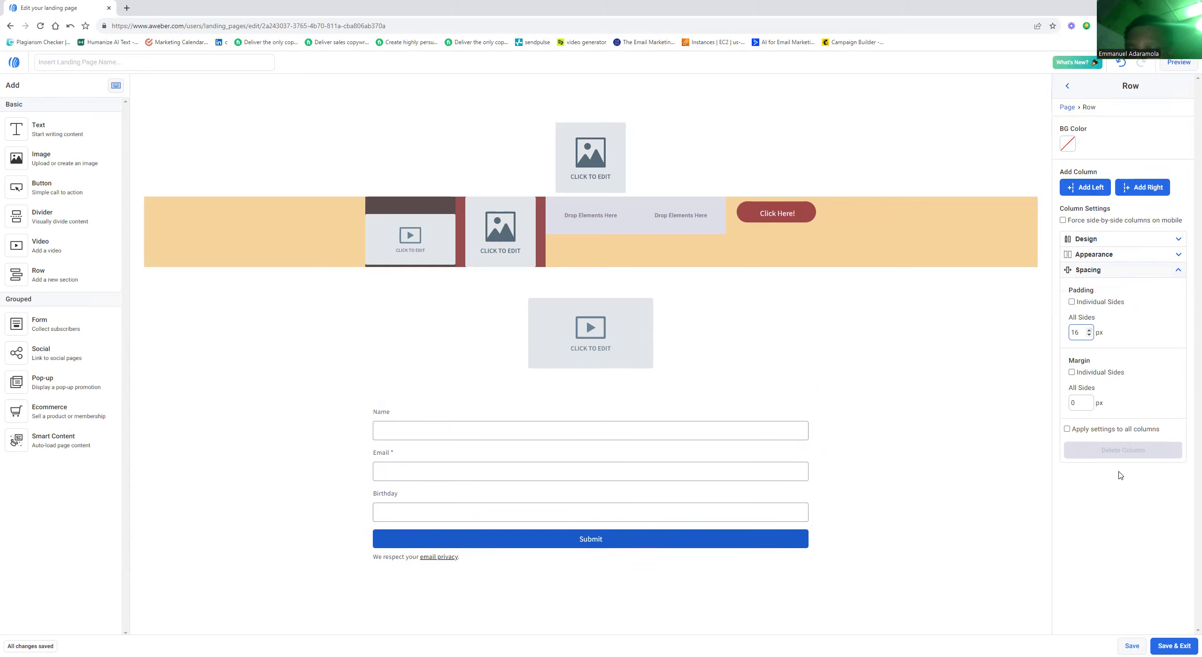
Step: Check the padded form in the mobile preview, then save the landing page and exit the editor
{"action": "left_click", "coordinate": [1179, 62]}
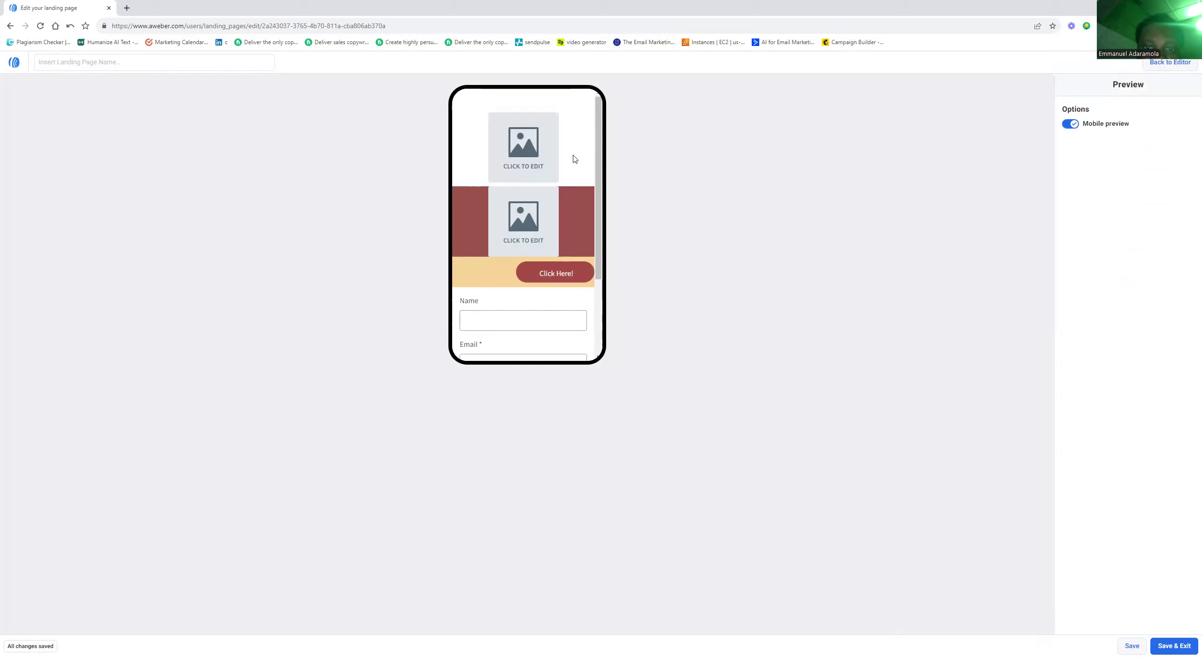
{"action": "scroll", "coordinate": [597, 357], "scroll_direction": "down", "scroll_amount": 3}
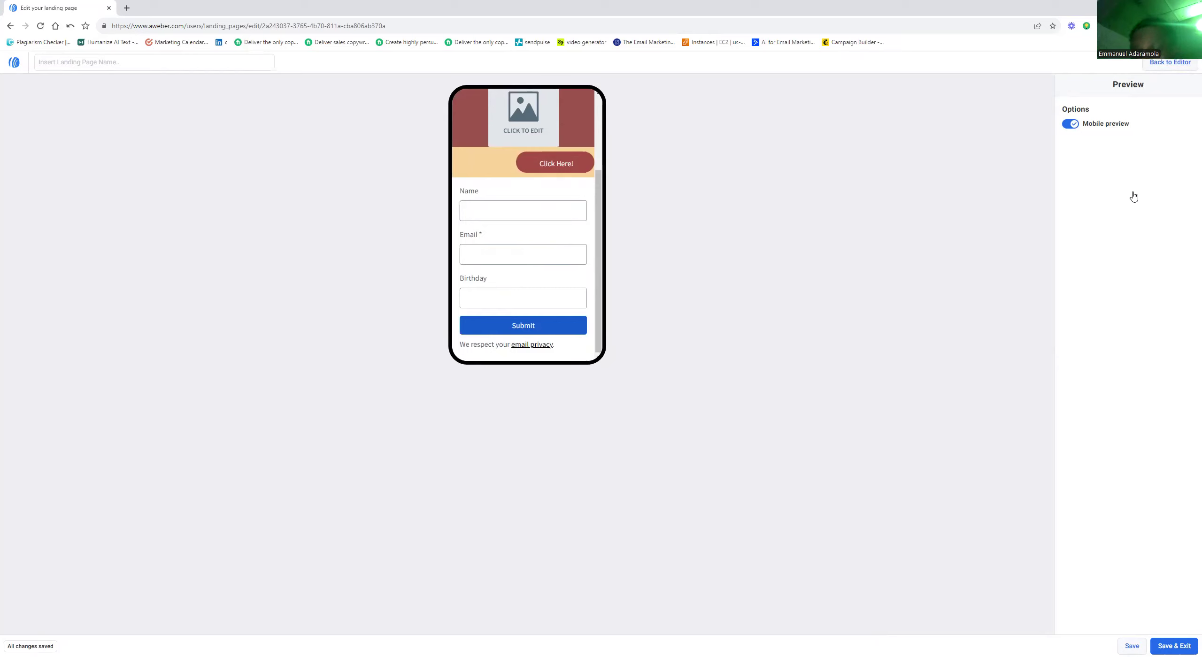
{"action": "left_click", "coordinate": [1132, 646]}
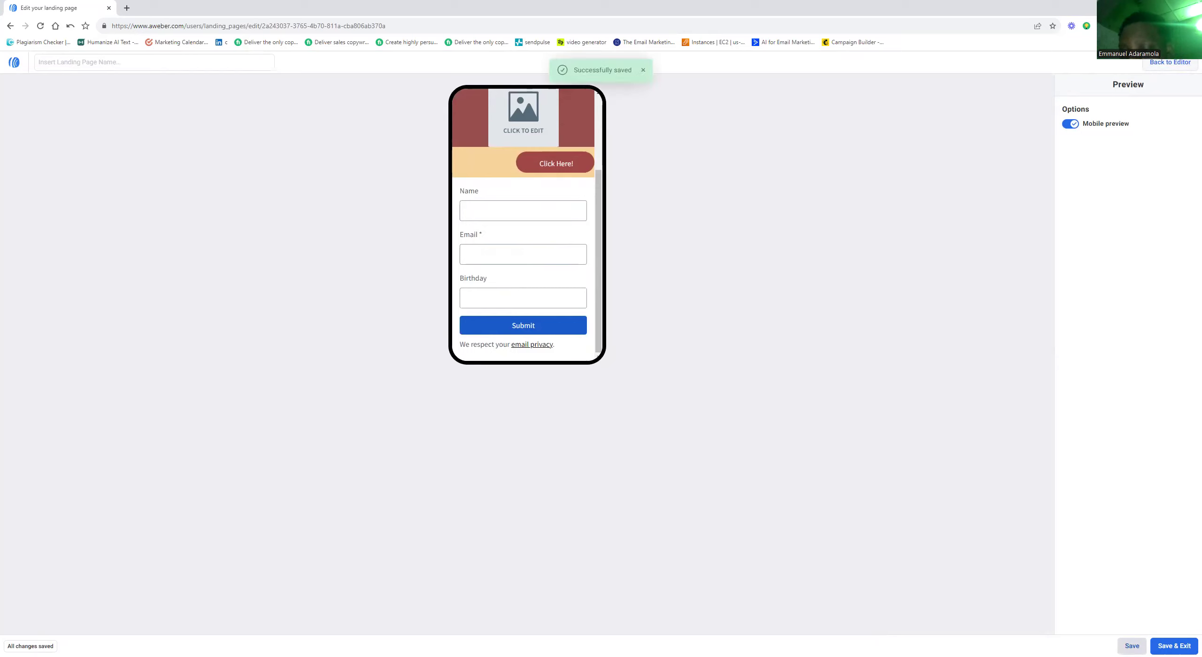
{"action": "left_click", "coordinate": [1174, 646]}
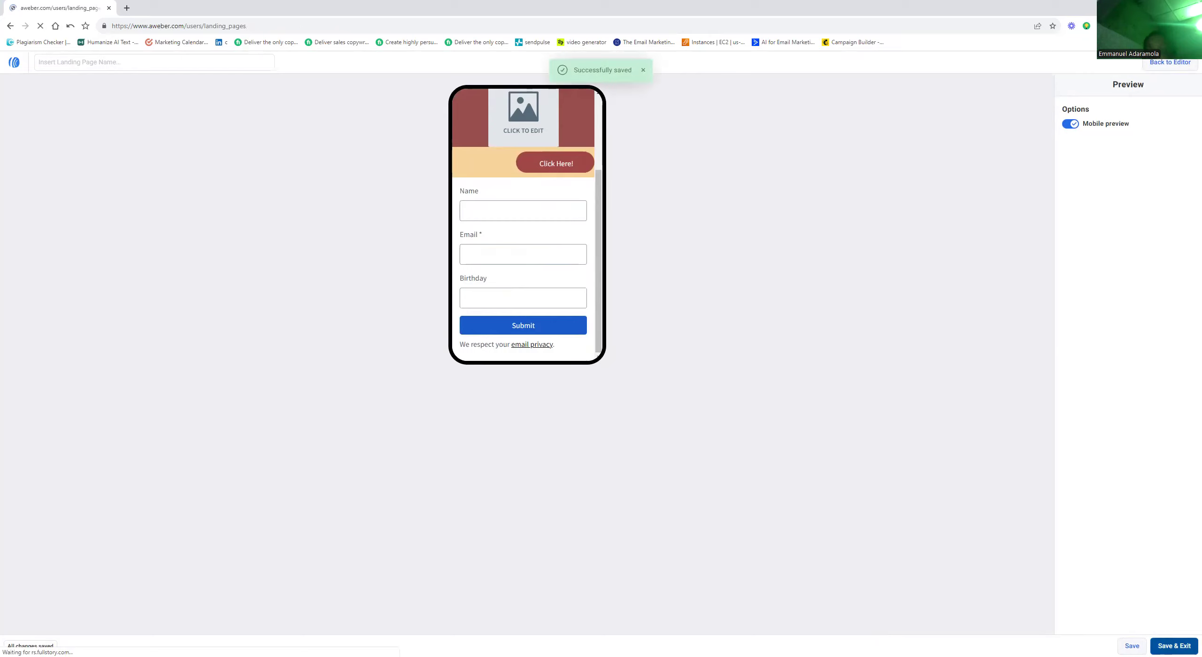